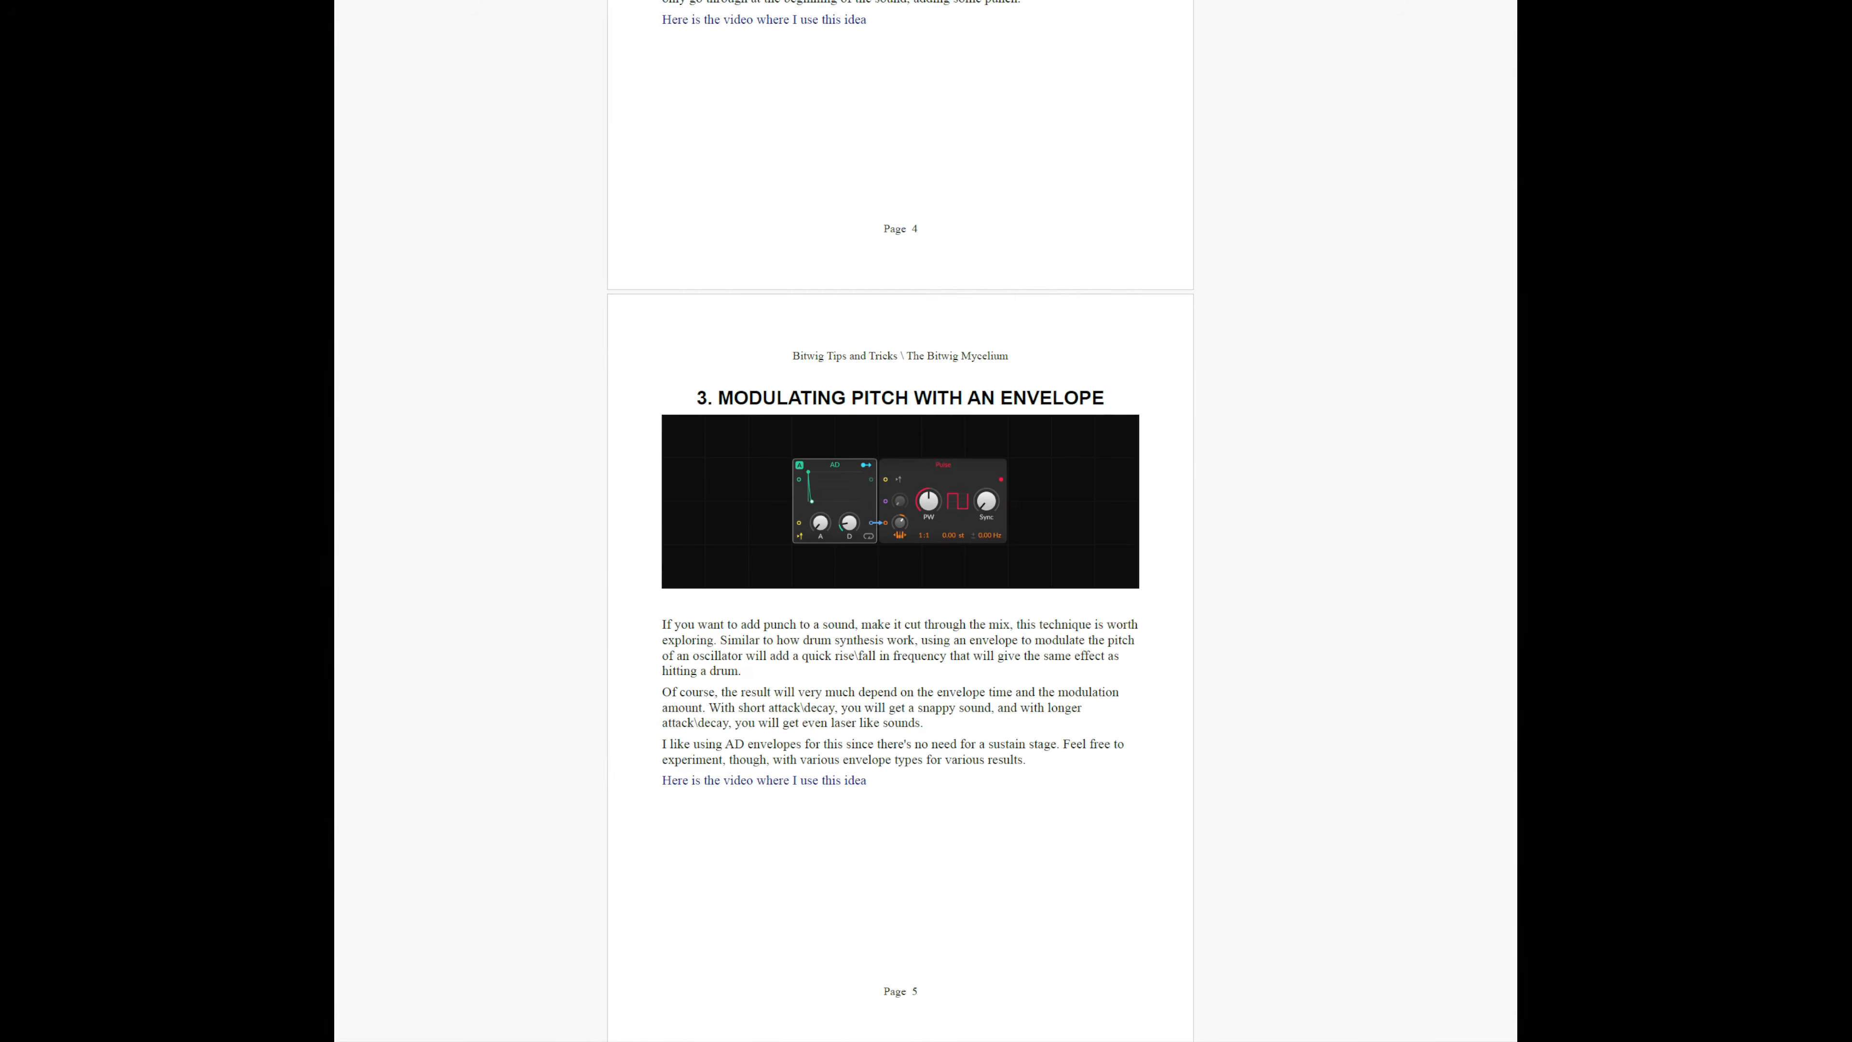
Browse the Bitwig tips document from the pitch envelope tip through the filter drive and Krell tips.
{"action": "scroll", "coordinate": [900, 519], "scroll_direction": "down", "scroll_amount": 3}
{"action": "scroll", "coordinate": [900, 519], "scroll_direction": "down", "scroll_amount": 9}
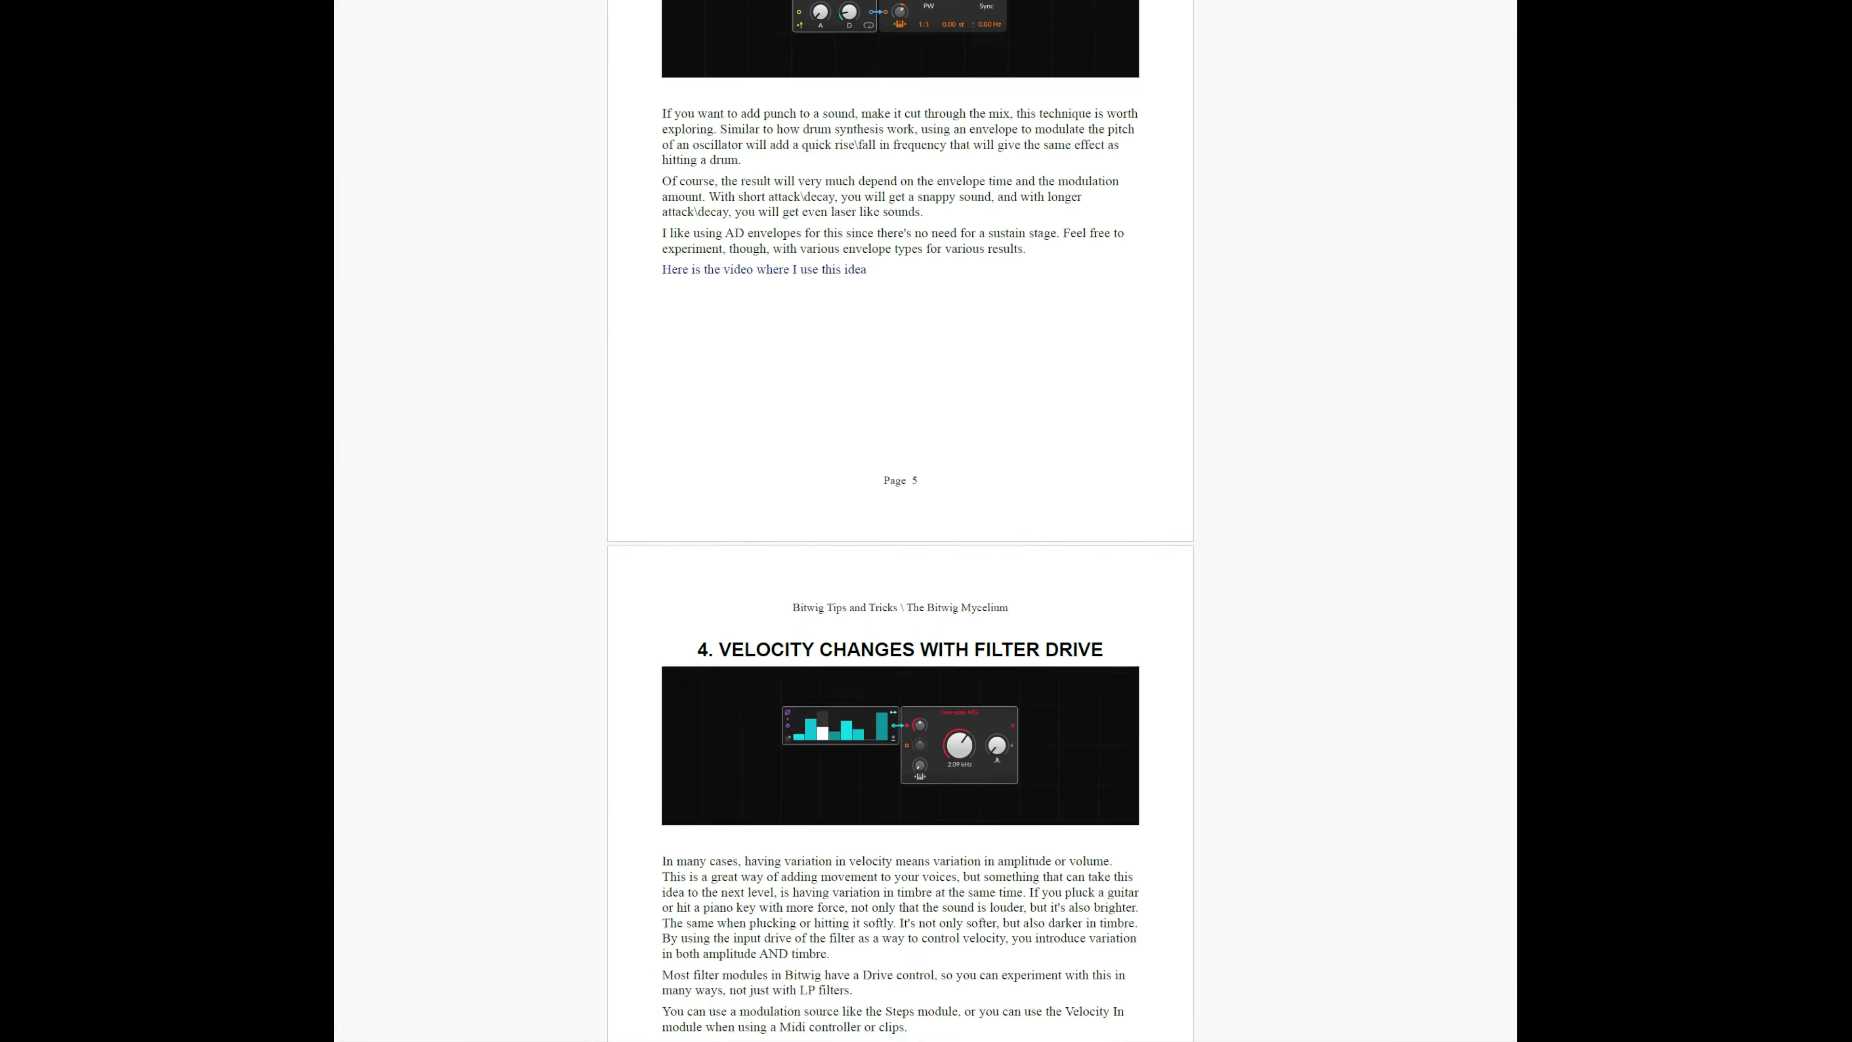
{"action": "scroll", "coordinate": [900, 520], "scroll_direction": "down", "scroll_amount": 6}
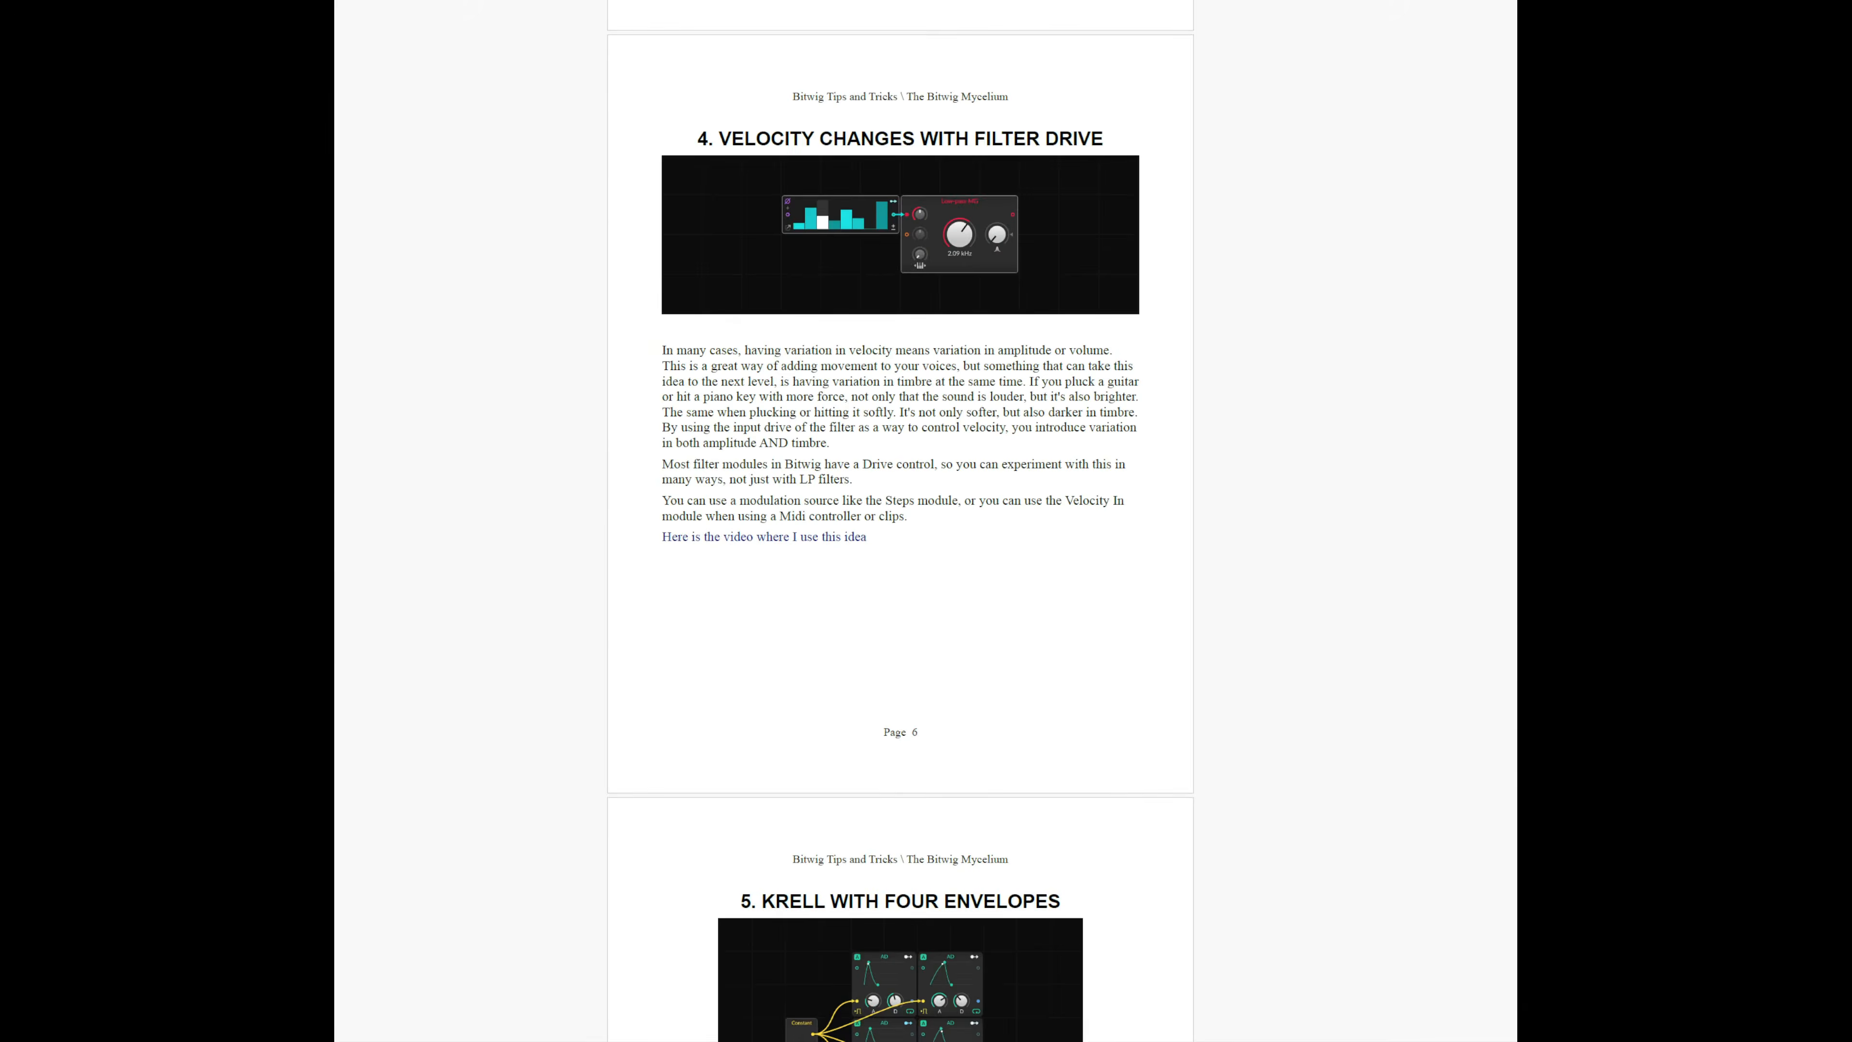
{"action": "scroll", "coordinate": [901, 519], "scroll_direction": "down", "scroll_amount": 10}
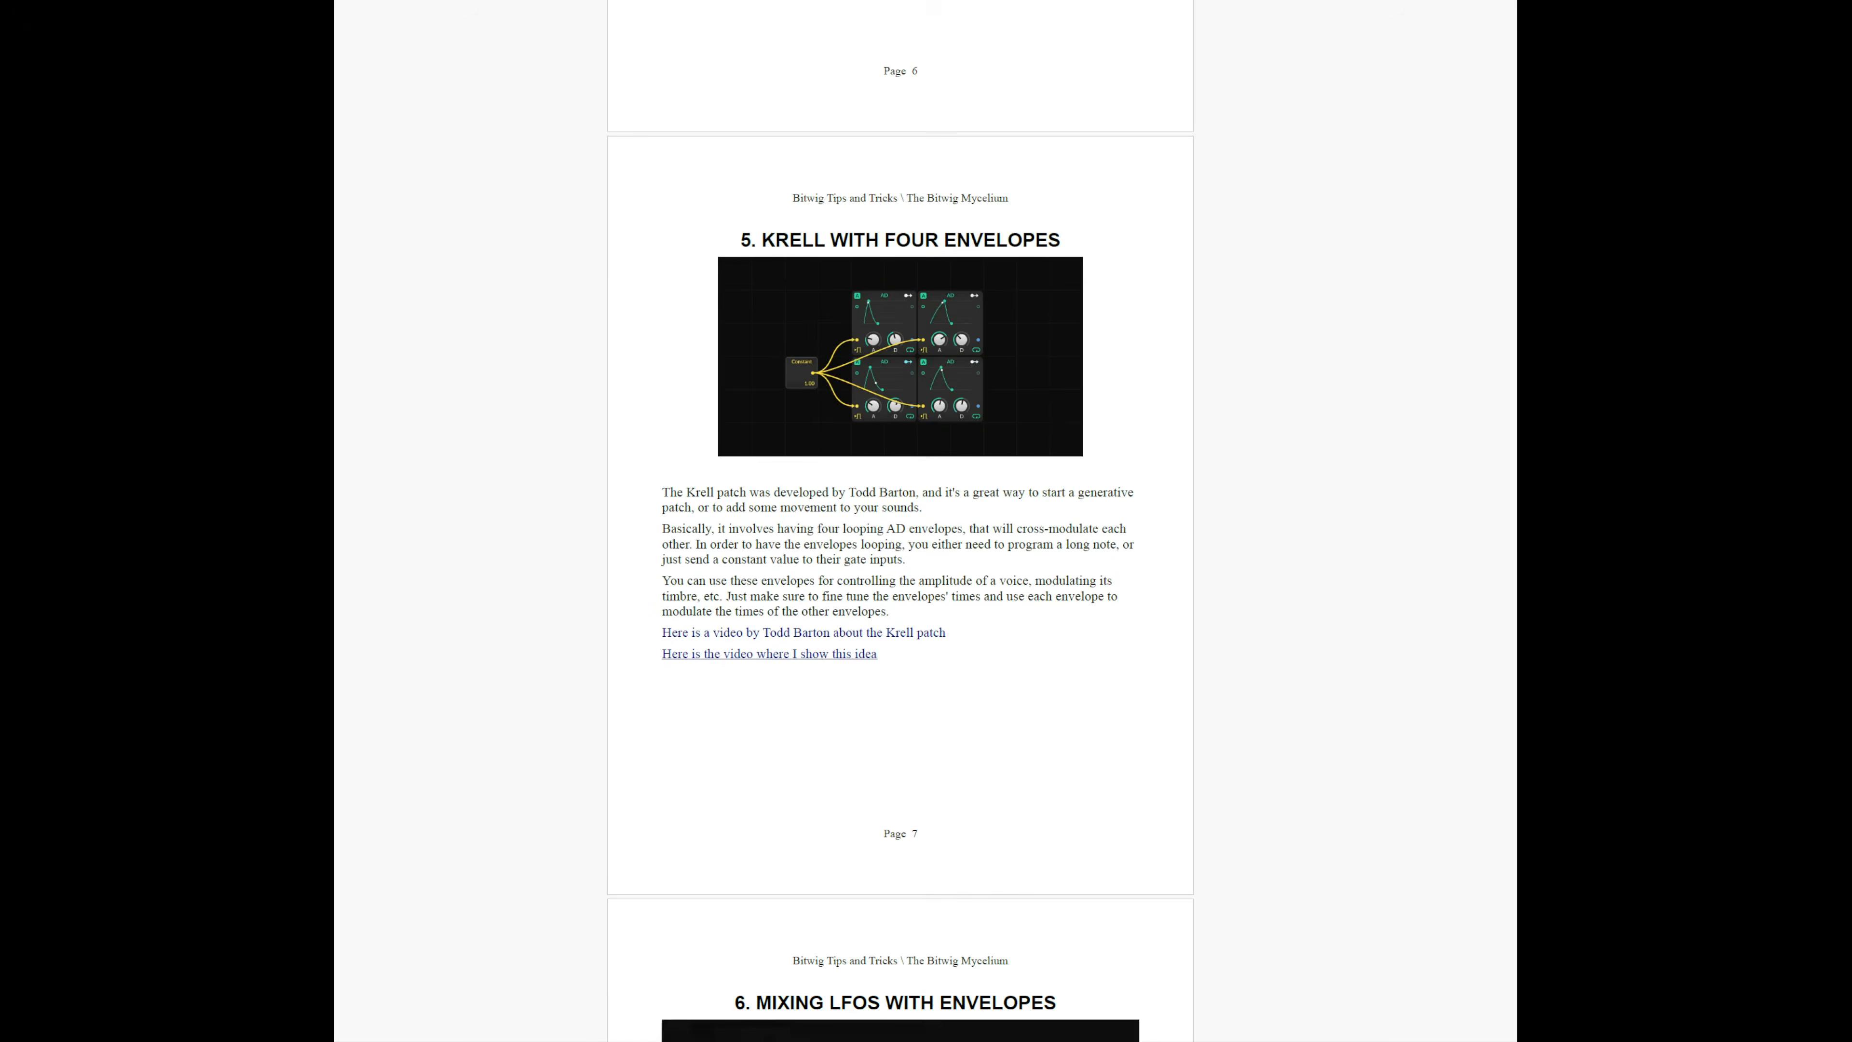
{"action": "scroll", "coordinate": [900, 519], "scroll_direction": "down", "scroll_amount": 4}
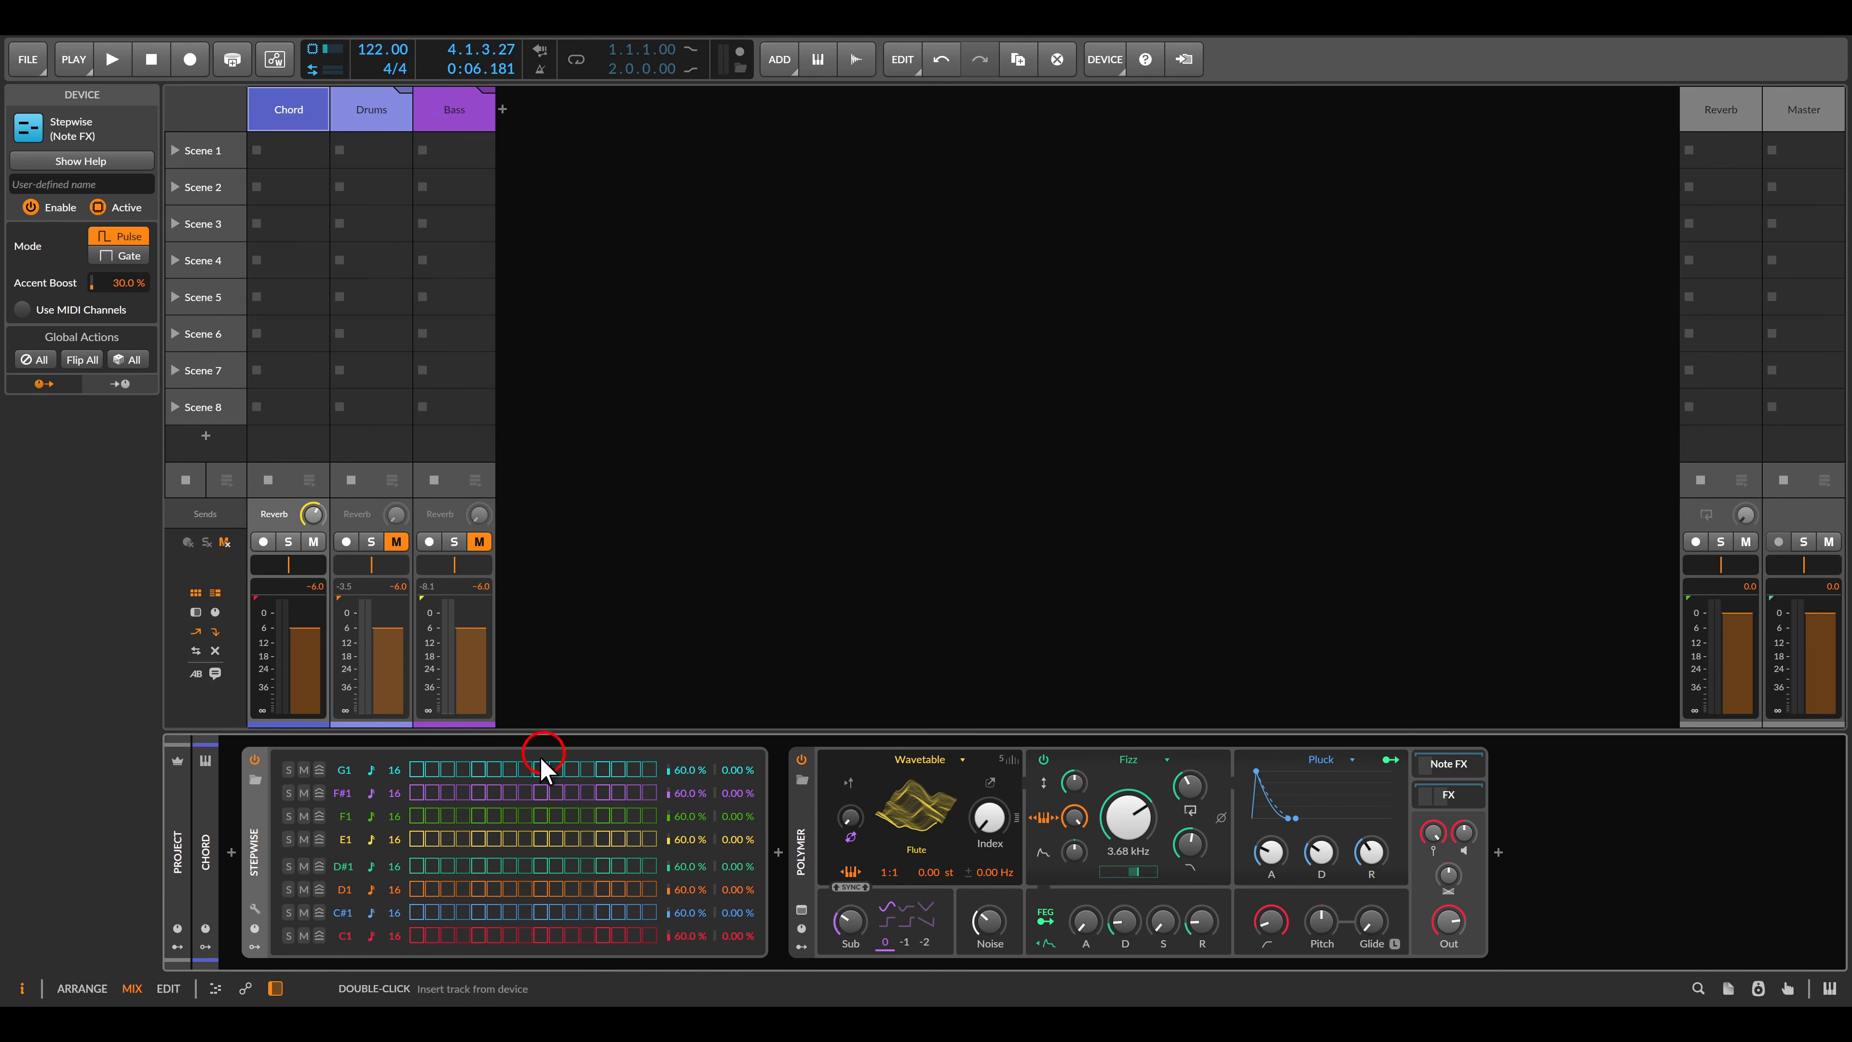
Tune the three Stepwise lanes above C1 to D#1, G1 and A#1, and start playback.
{"action": "left_click_drag", "start_coordinate": [344, 917], "coordinate": [347, 865]}
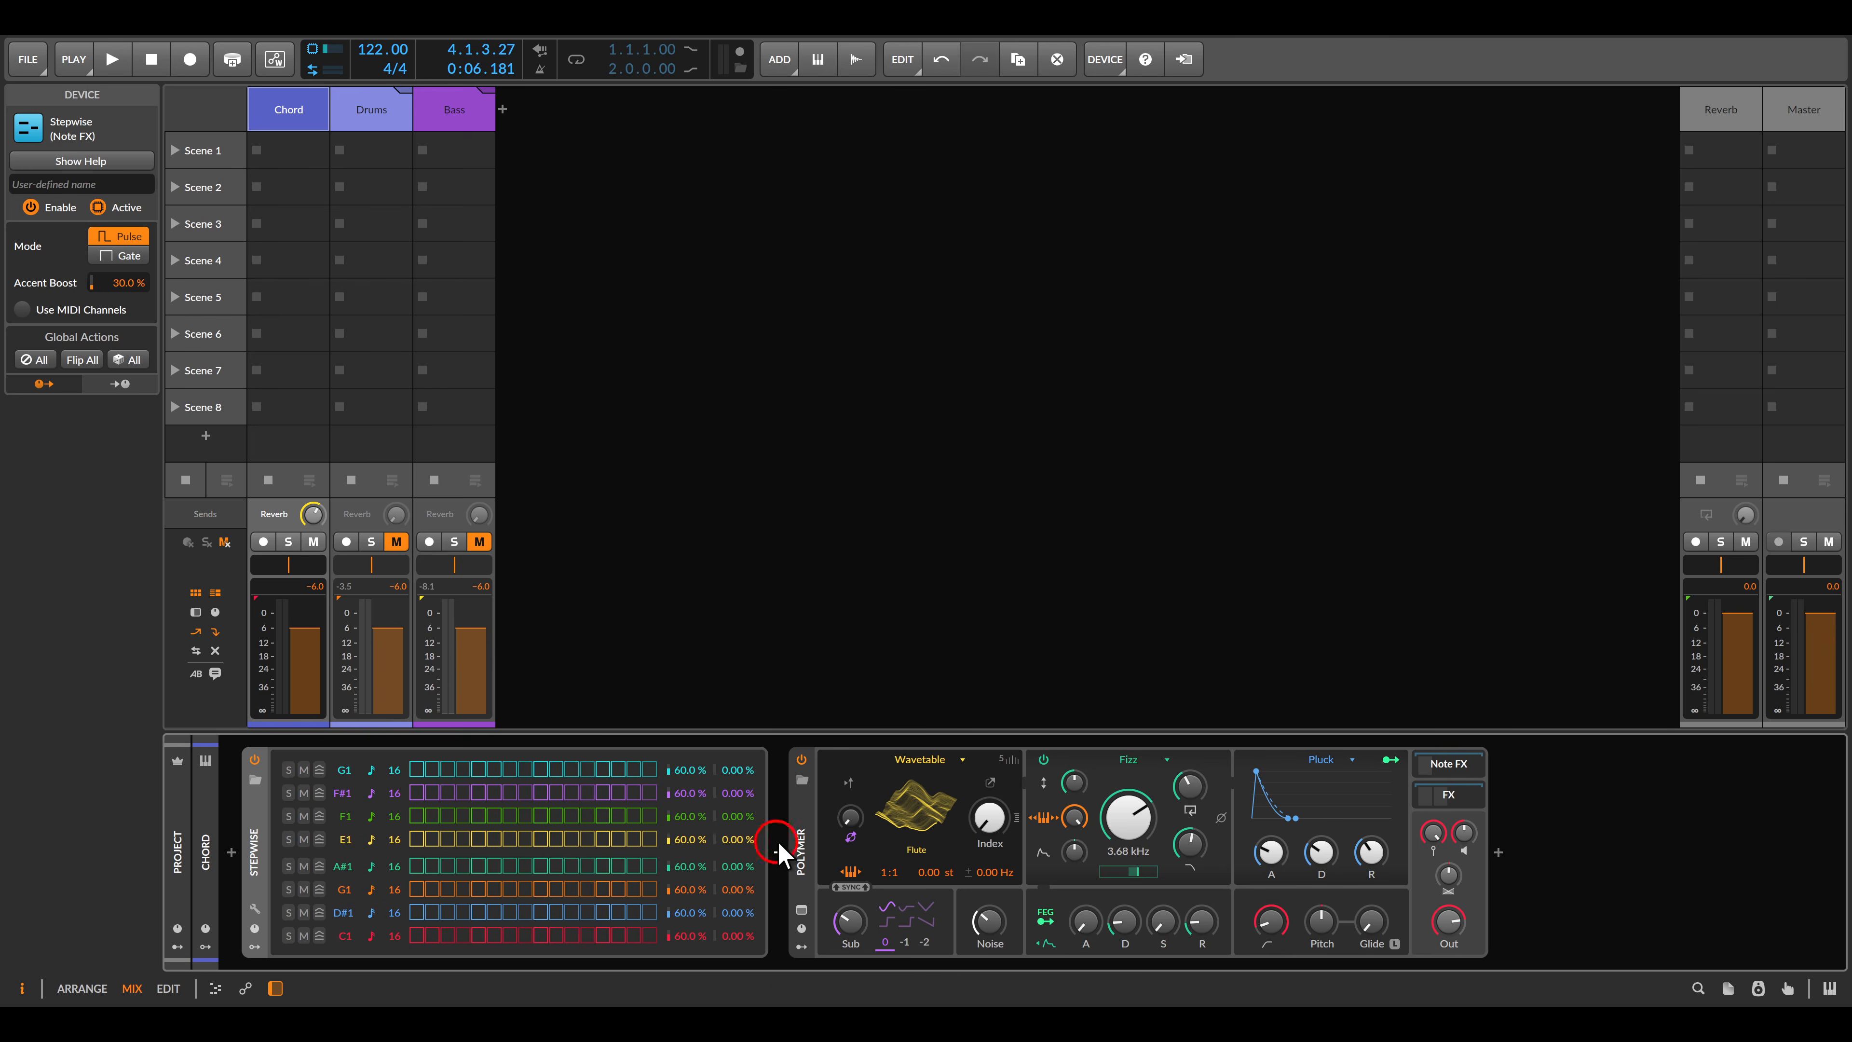
{"action": "left_click", "coordinate": [805, 832]}
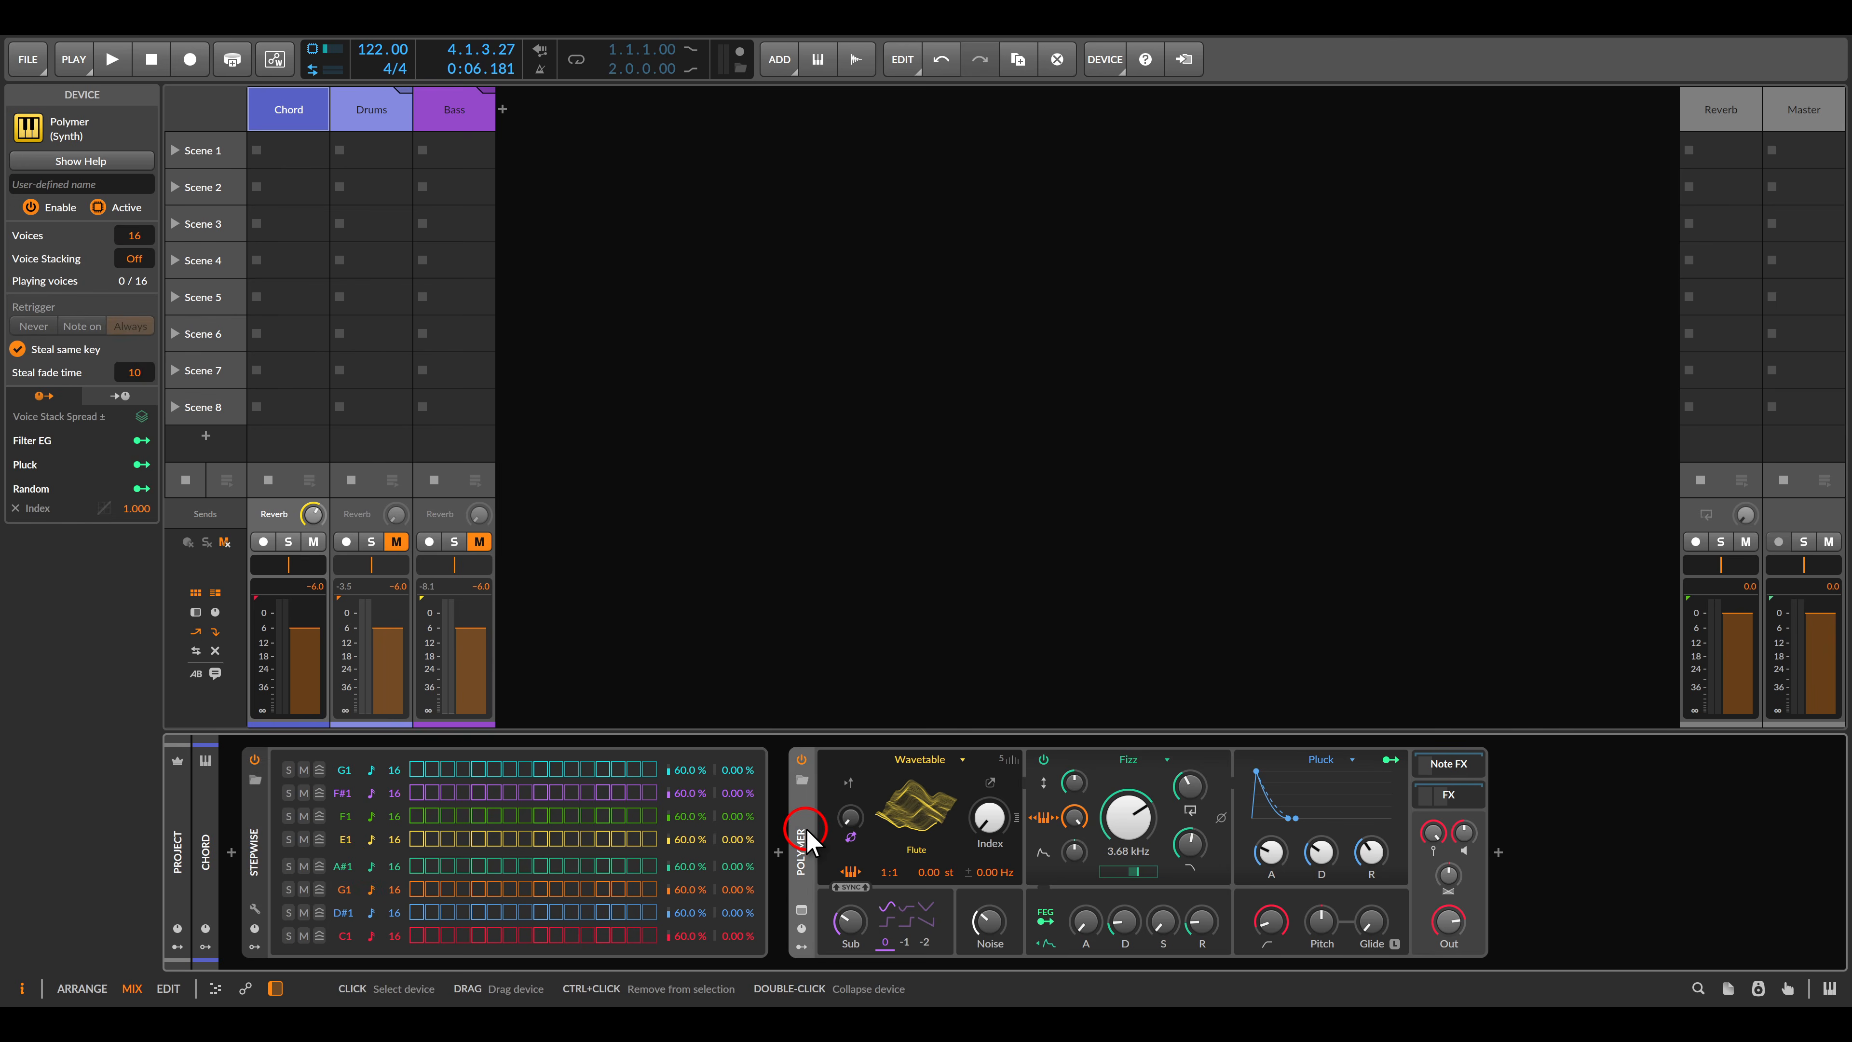
{"action": "key", "text": "space"}
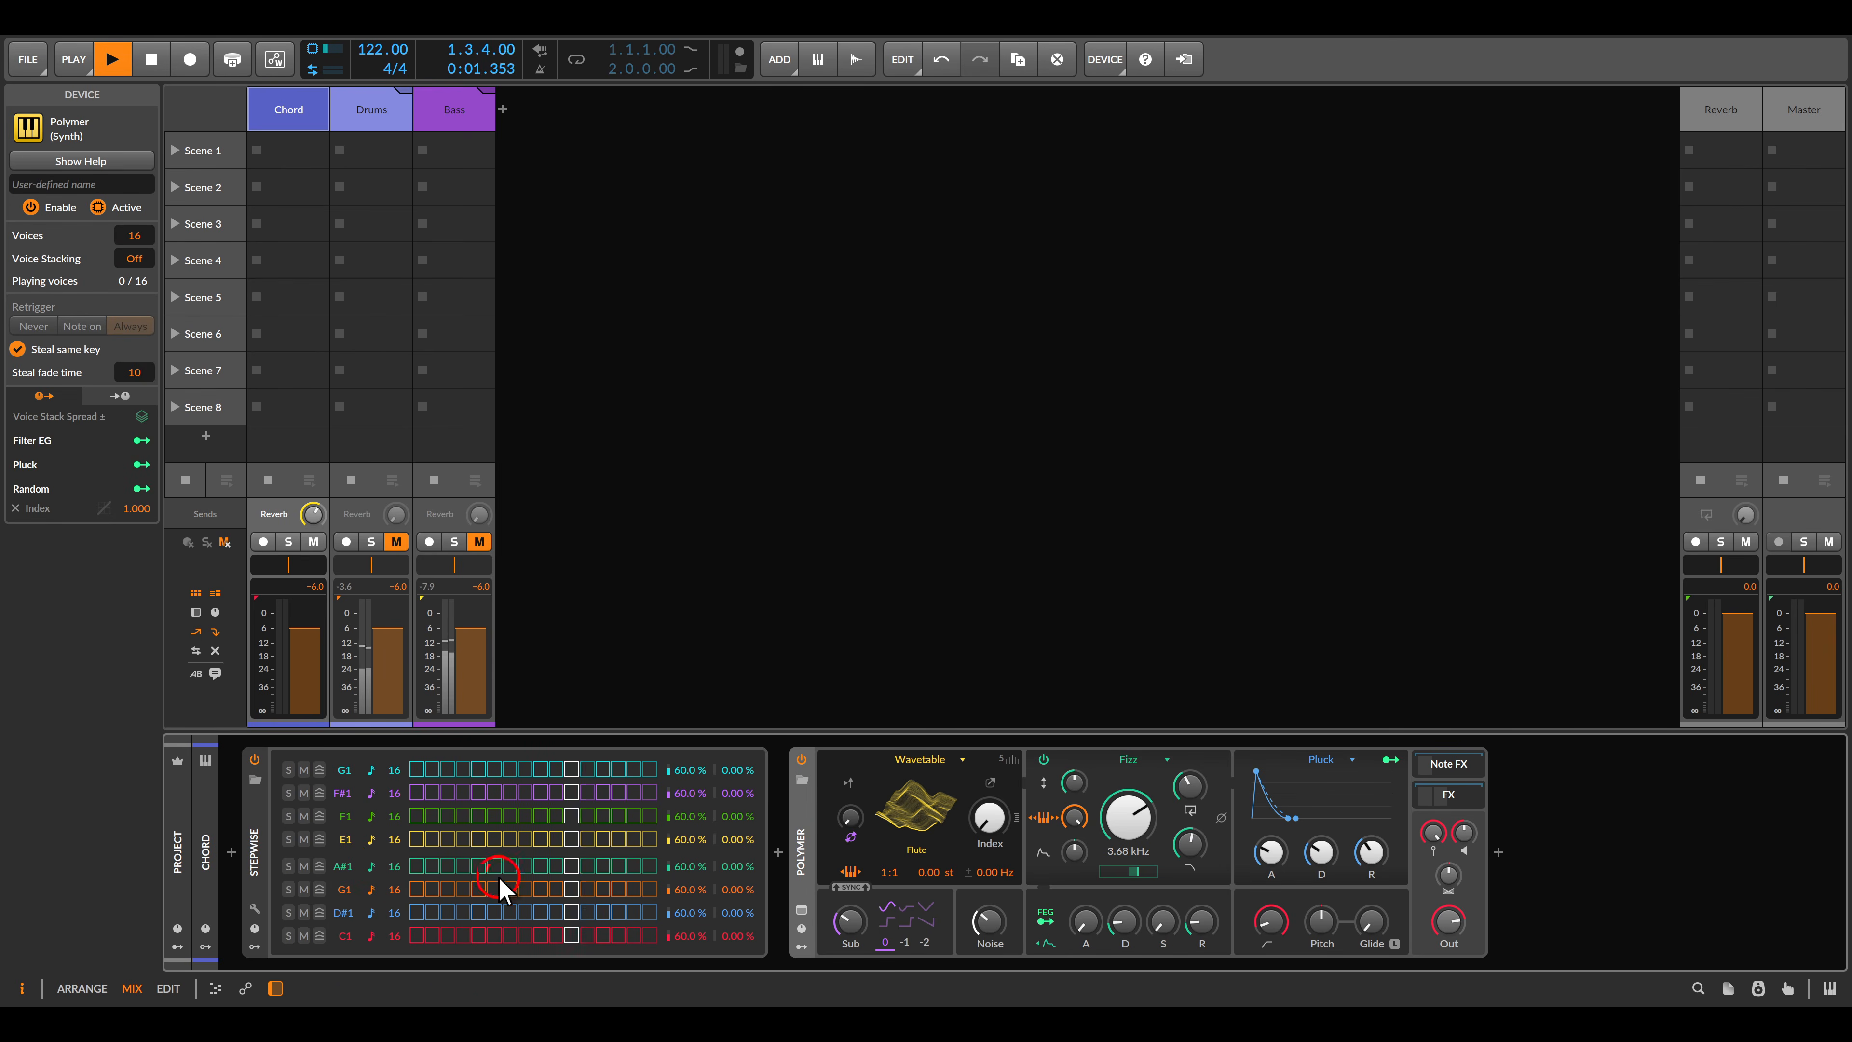
Sequence the C1 lane on steps 1, 6, 10 and 13, and transpose Polymer's notes up two octaves in its Note FX chain.
{"action": "left_click", "coordinate": [424, 926]}
{"action": "mouse_move", "coordinate": [423, 927]}
{"action": "left_mouse_down"}
{"action": "mouse_move", "coordinate": [607, 923]}
{"action": "mouse_move", "coordinate": [587, 974]}
{"action": "mouse_move", "coordinate": [571, 908]}
{"action": "mouse_move", "coordinate": [512, 934]}
{"action": "left_mouse_up"}
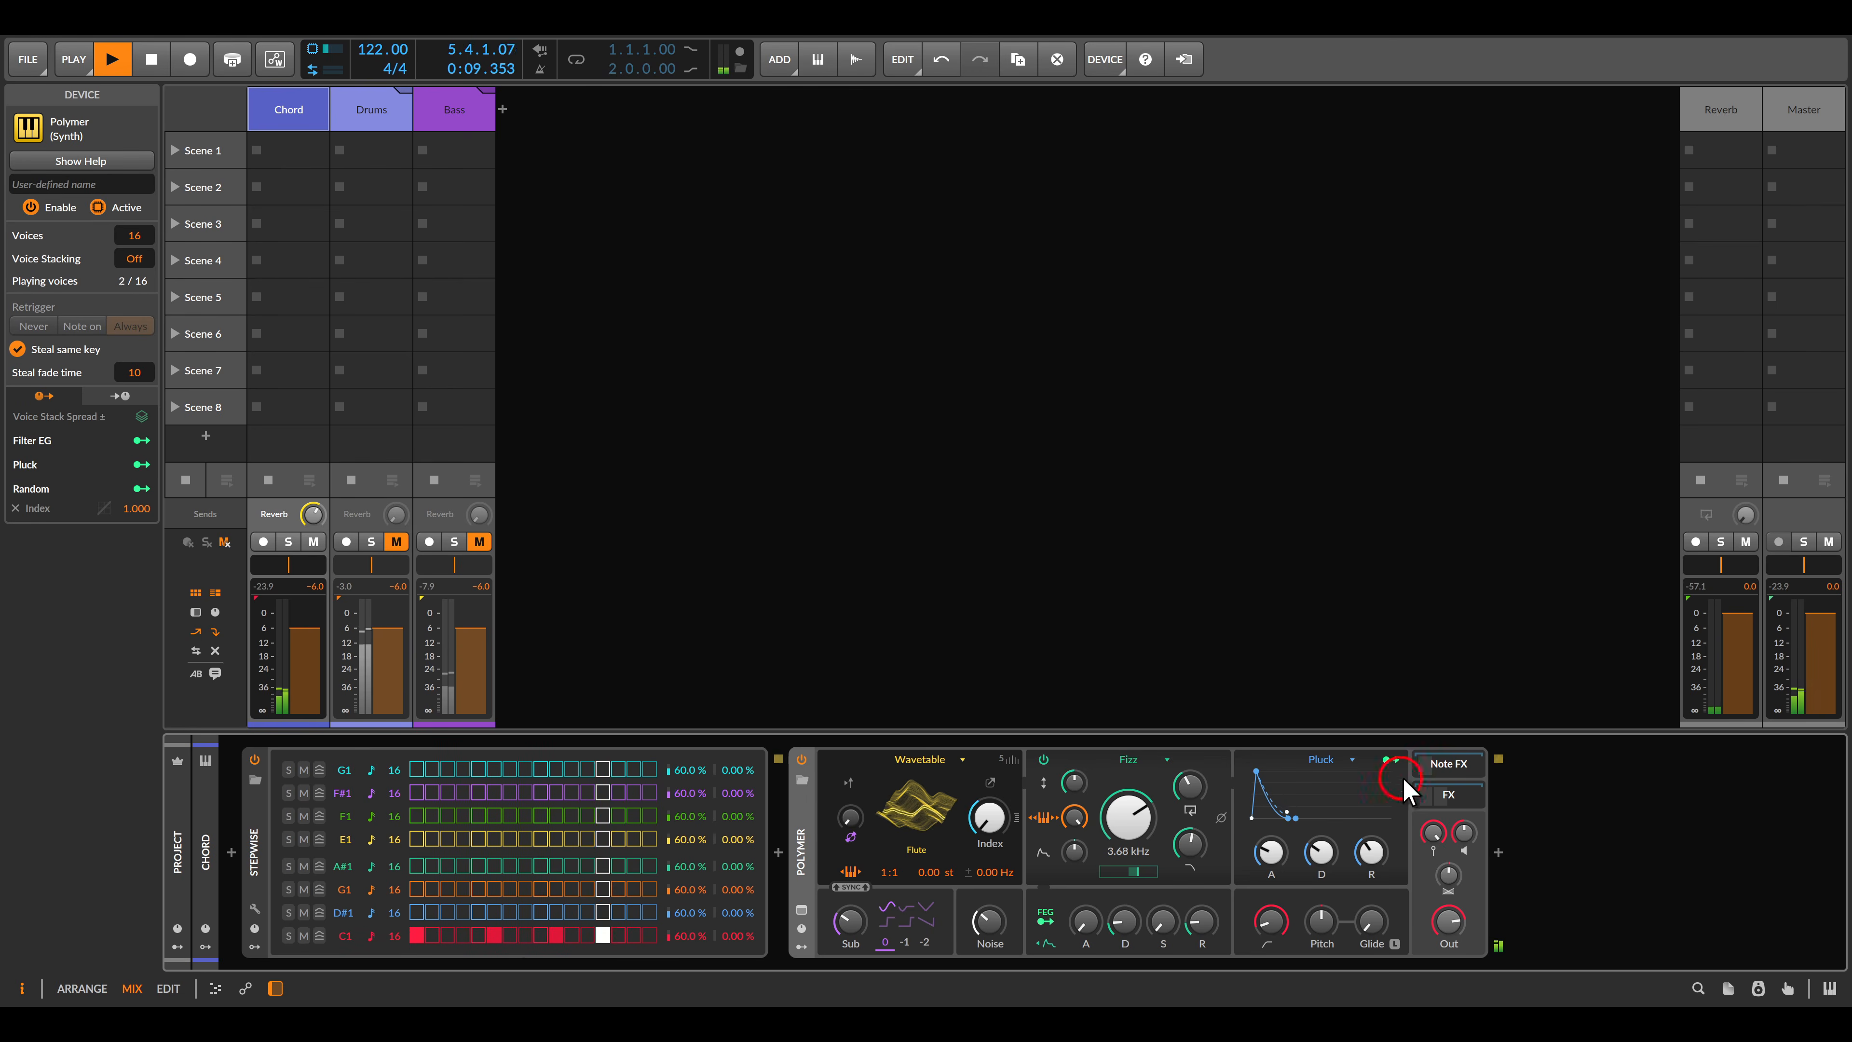
{"action": "left_click", "coordinate": [1431, 772]}
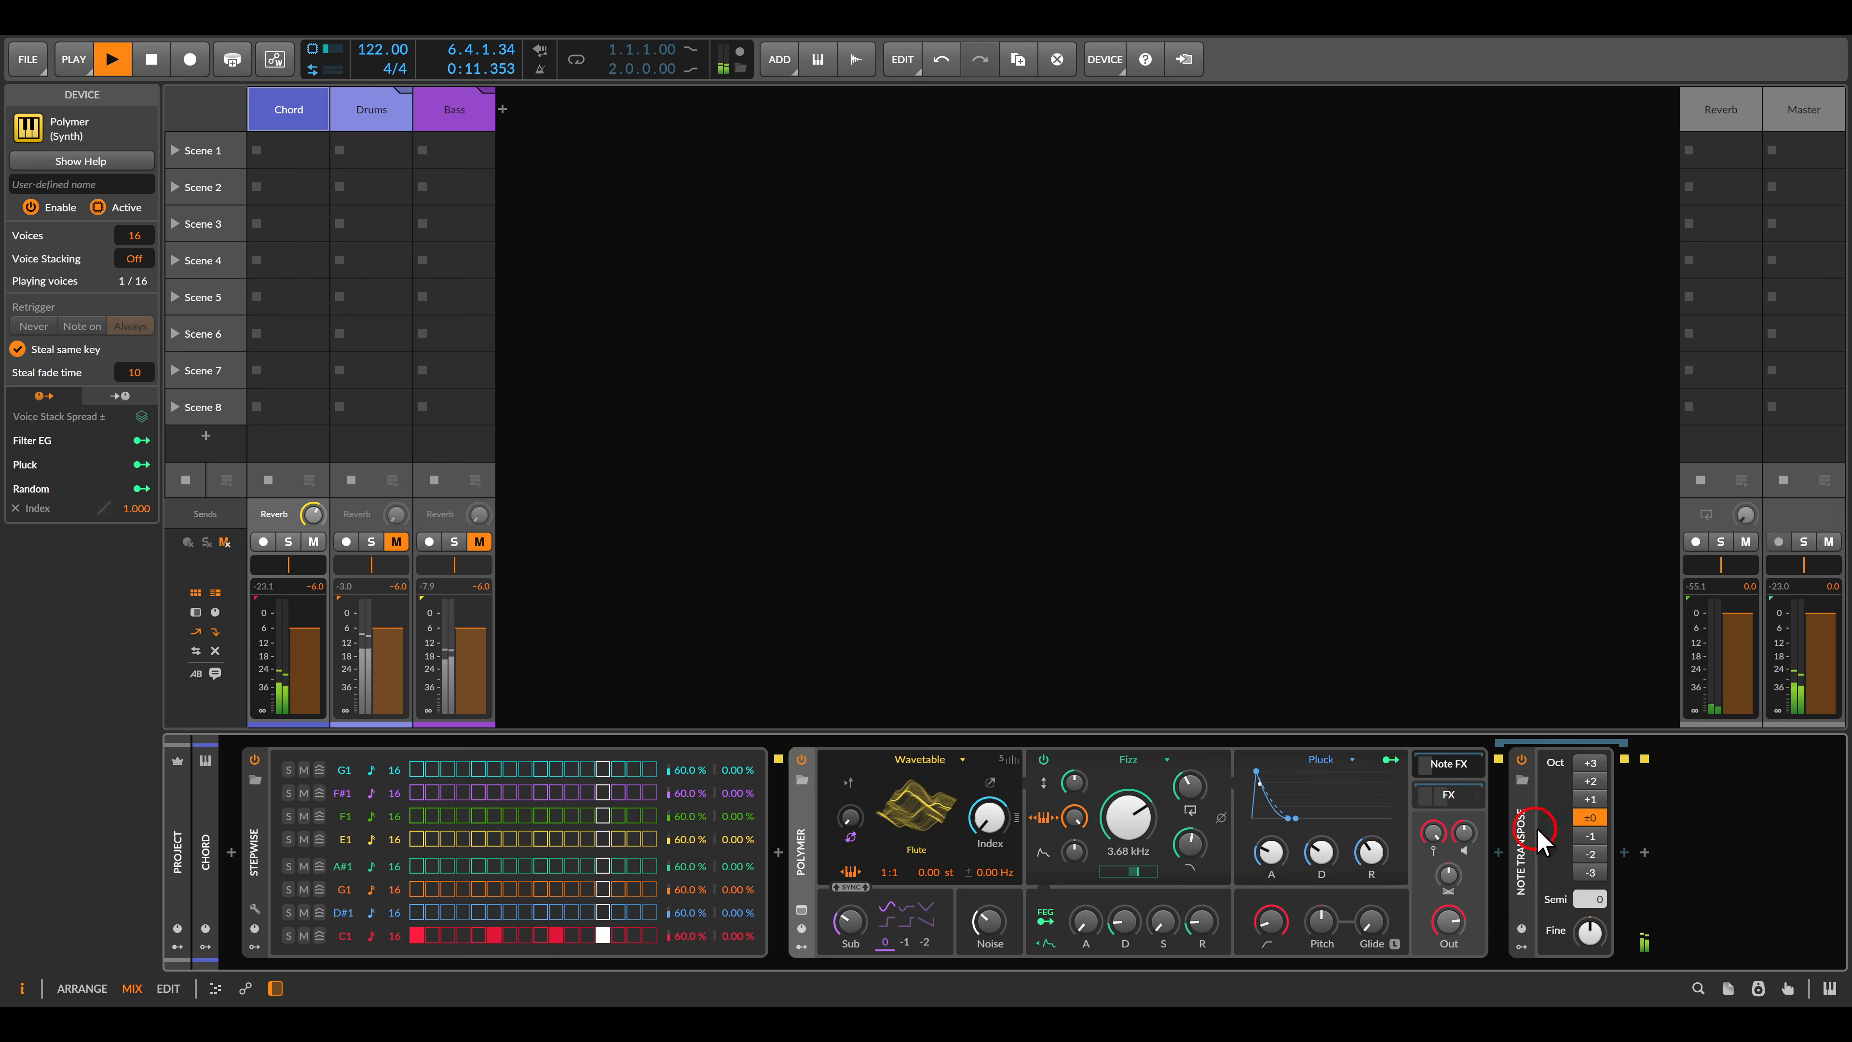
{"action": "left_click", "coordinate": [1591, 782]}
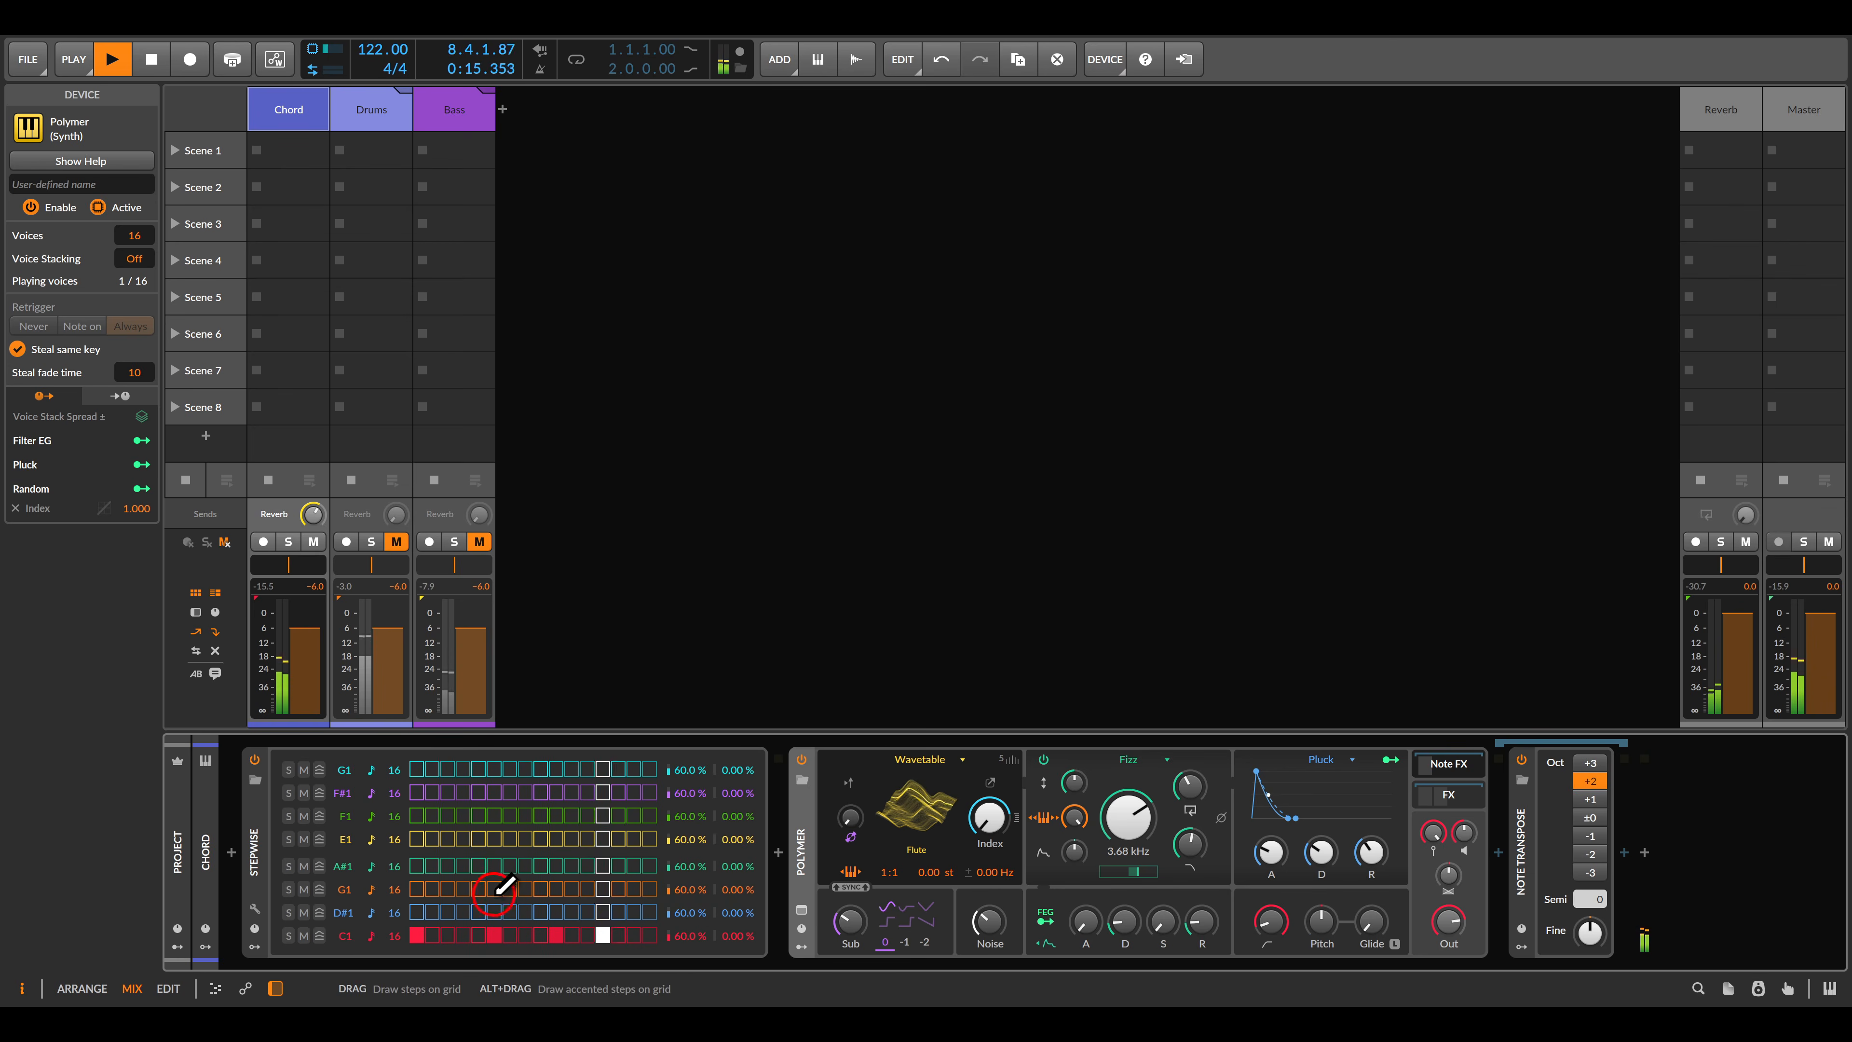
Shorten the Stepwise D#1 lane to 10 steps and activate its steps 1 and 5.
{"action": "left_click", "coordinate": [398, 892]}
{"action": "left_click_drag", "start_coordinate": [395, 914], "coordinate": [395, 934]}
{"action": "left_click", "coordinate": [416, 912]}
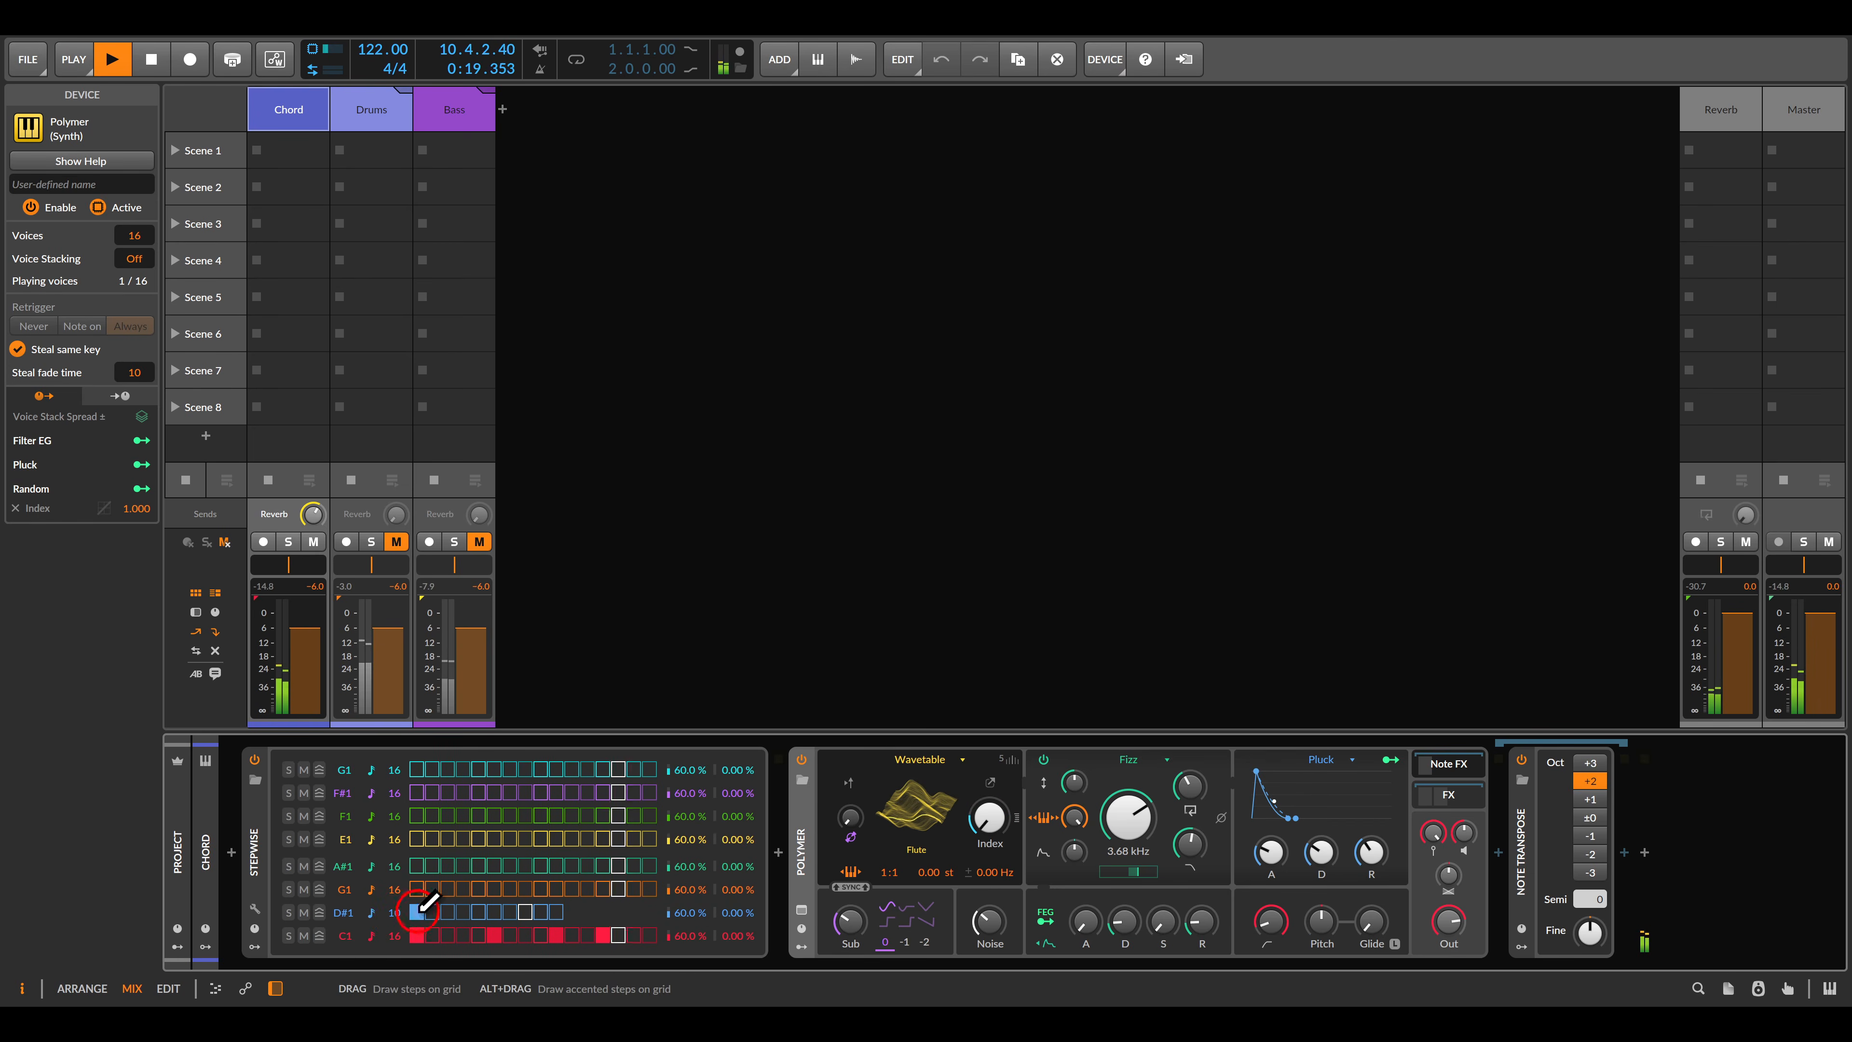
{"action": "left_click", "coordinate": [479, 912]}
Set the G1 lane to 7 steps with step 1 active, and the A#1 lane to 15 steps with 1, 6, 9 and 11 active.
{"action": "mouse_move", "coordinate": [395, 889]}
{"action": "left_mouse_down"}
{"action": "mouse_move", "coordinate": [395, 918]}
{"action": "mouse_move", "coordinate": [396, 873]}
{"action": "left_mouse_up"}
{"action": "left_click", "coordinate": [416, 888]}
{"action": "left_click", "coordinate": [416, 866]}
{"action": "left_click", "coordinate": [493, 866]}
{"action": "left_click", "coordinate": [540, 866]}
{"action": "left_click", "coordinate": [572, 866]}
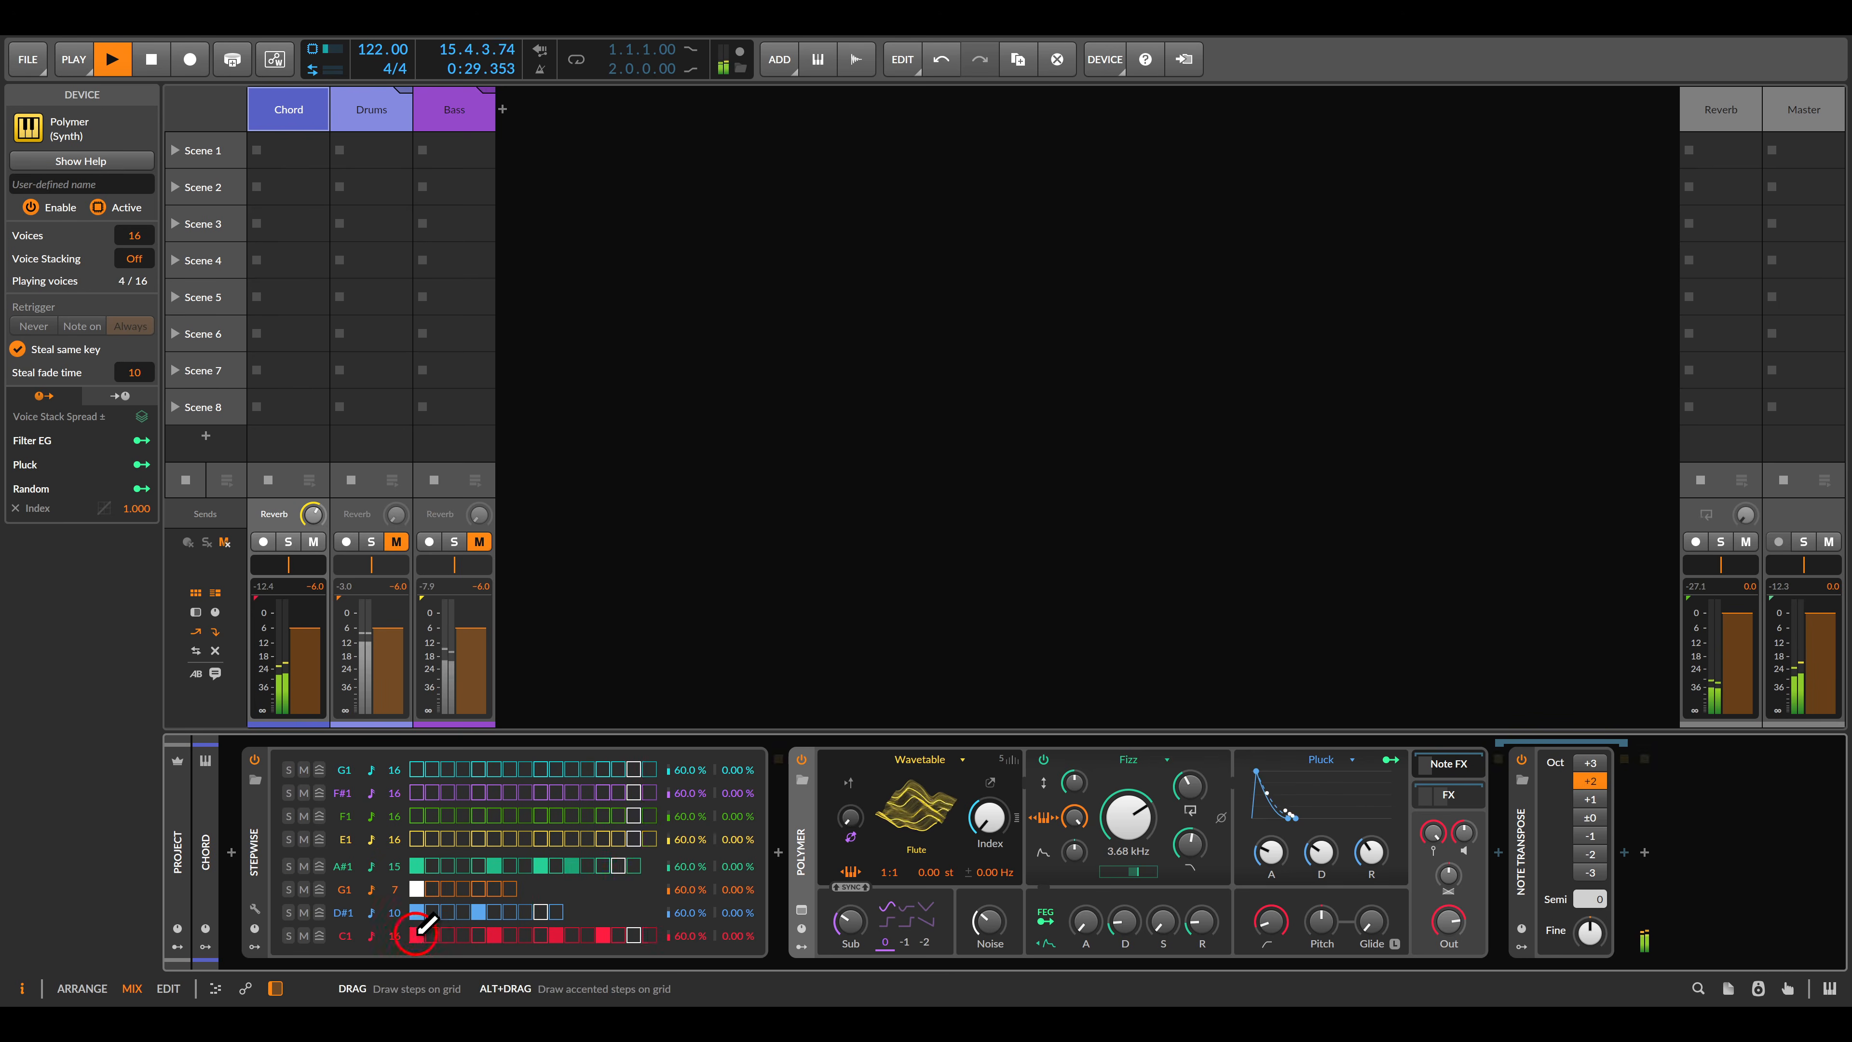
Accent step 1 on the C1 lane and steps 6 and 11 on A#1, and add an accented step 5 on G1.
{"action": "left_click", "coordinate": [417, 935], "text": "alt"}
{"action": "left_click", "coordinate": [493, 867], "text": "alt"}
{"action": "left_click", "coordinate": [559, 868], "text": "alt"}
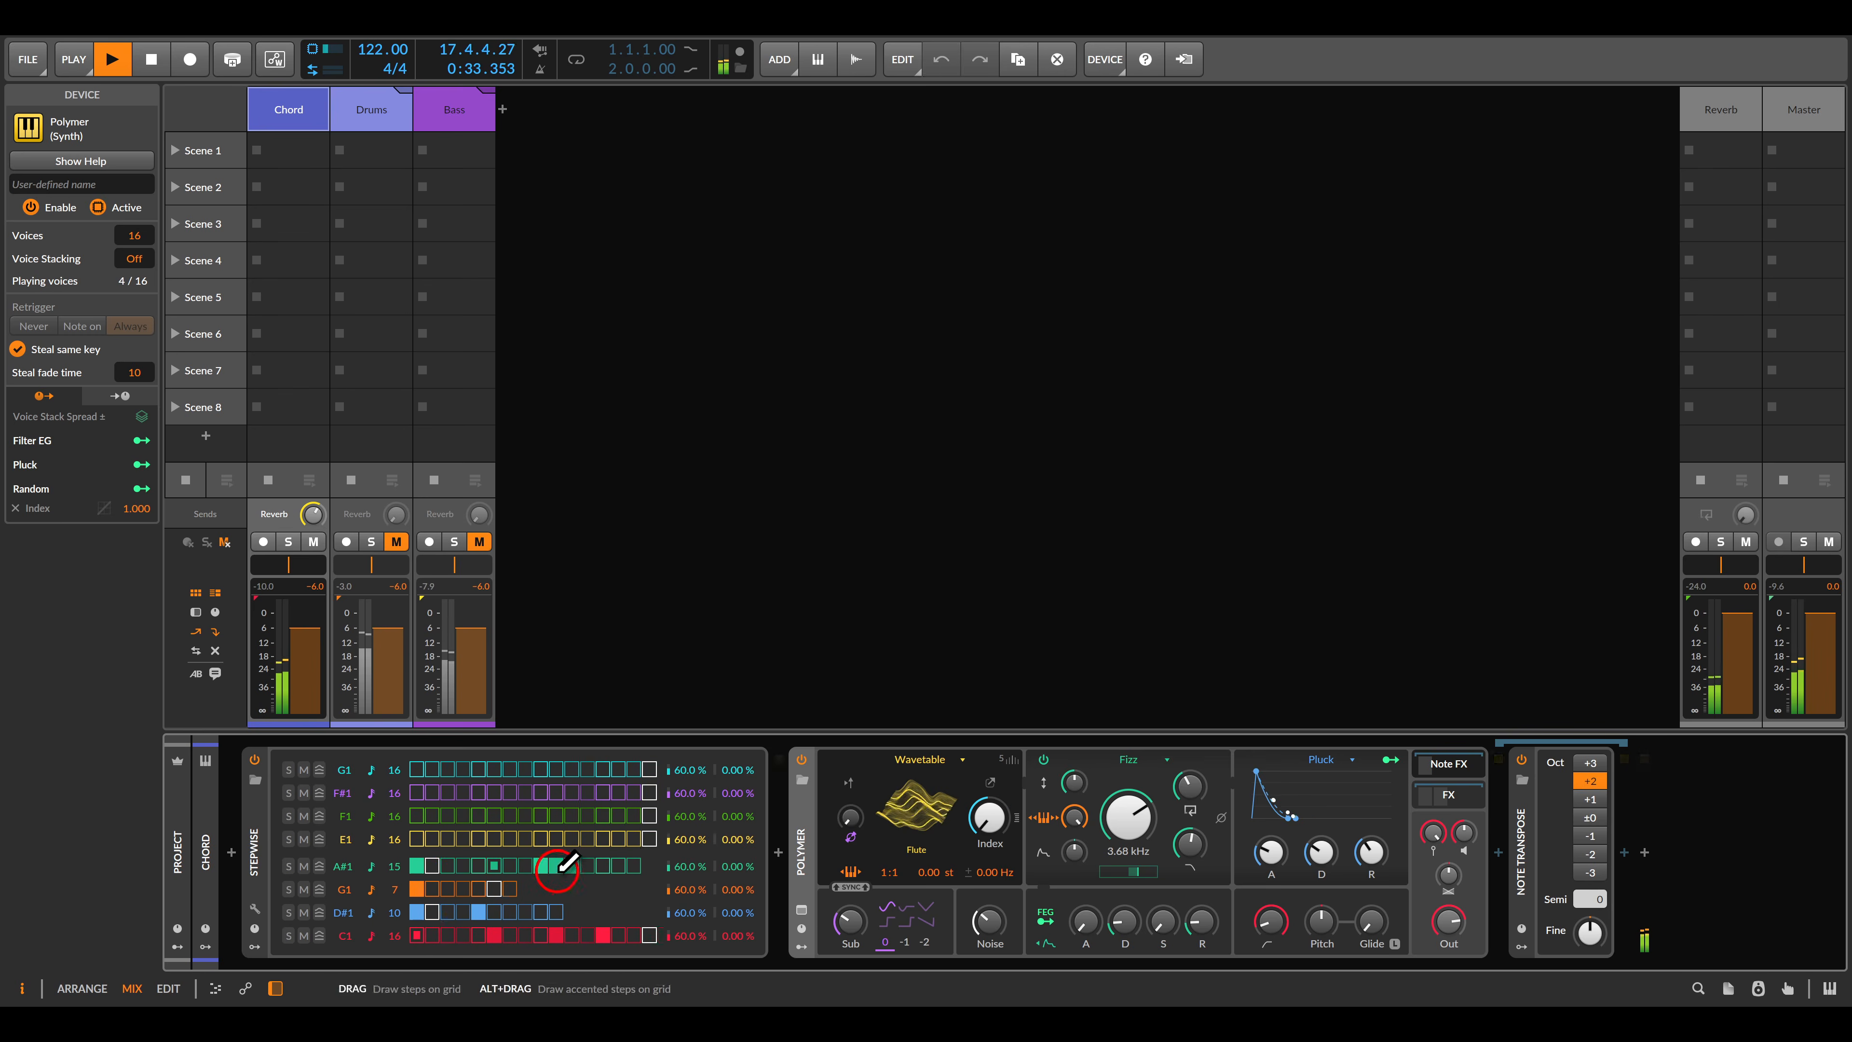
{"action": "left_click", "coordinate": [571, 867], "text": "alt"}
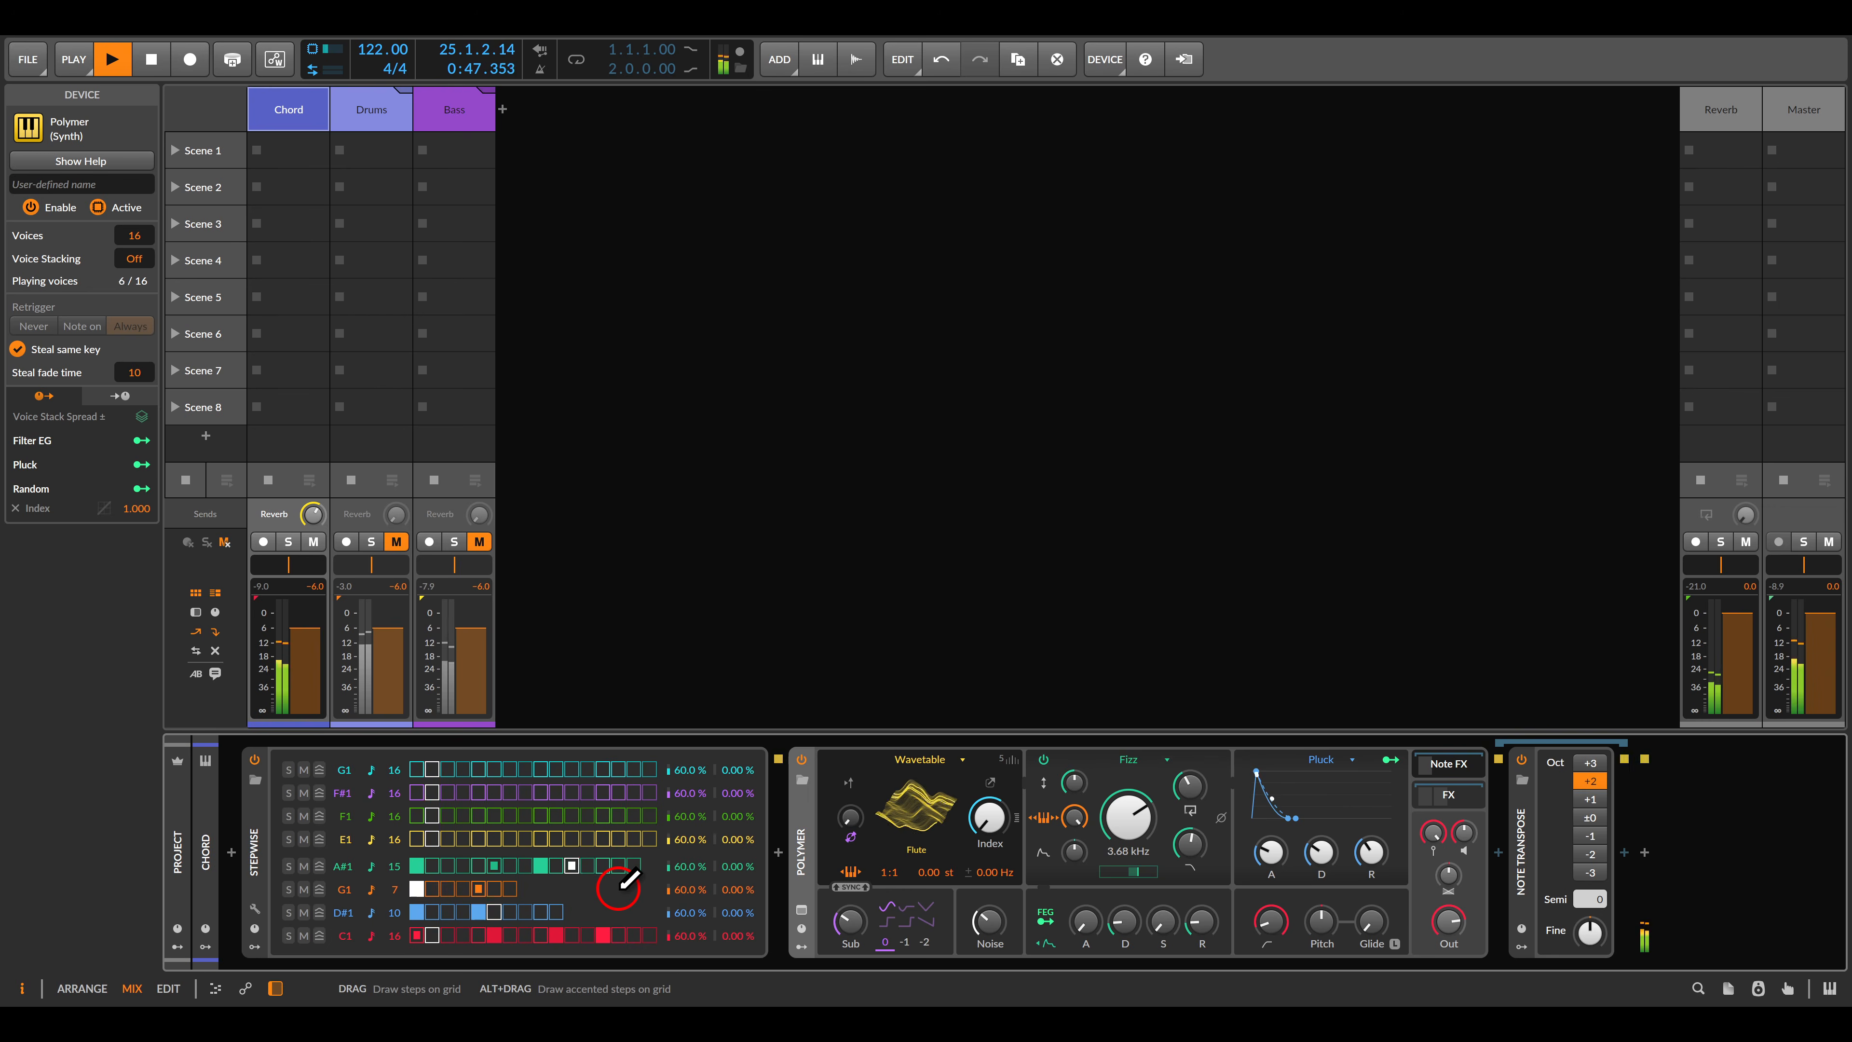
Stop playback and insert a Note FX Layer device between Stepwise and Polymer.
{"action": "key", "text": "space"}
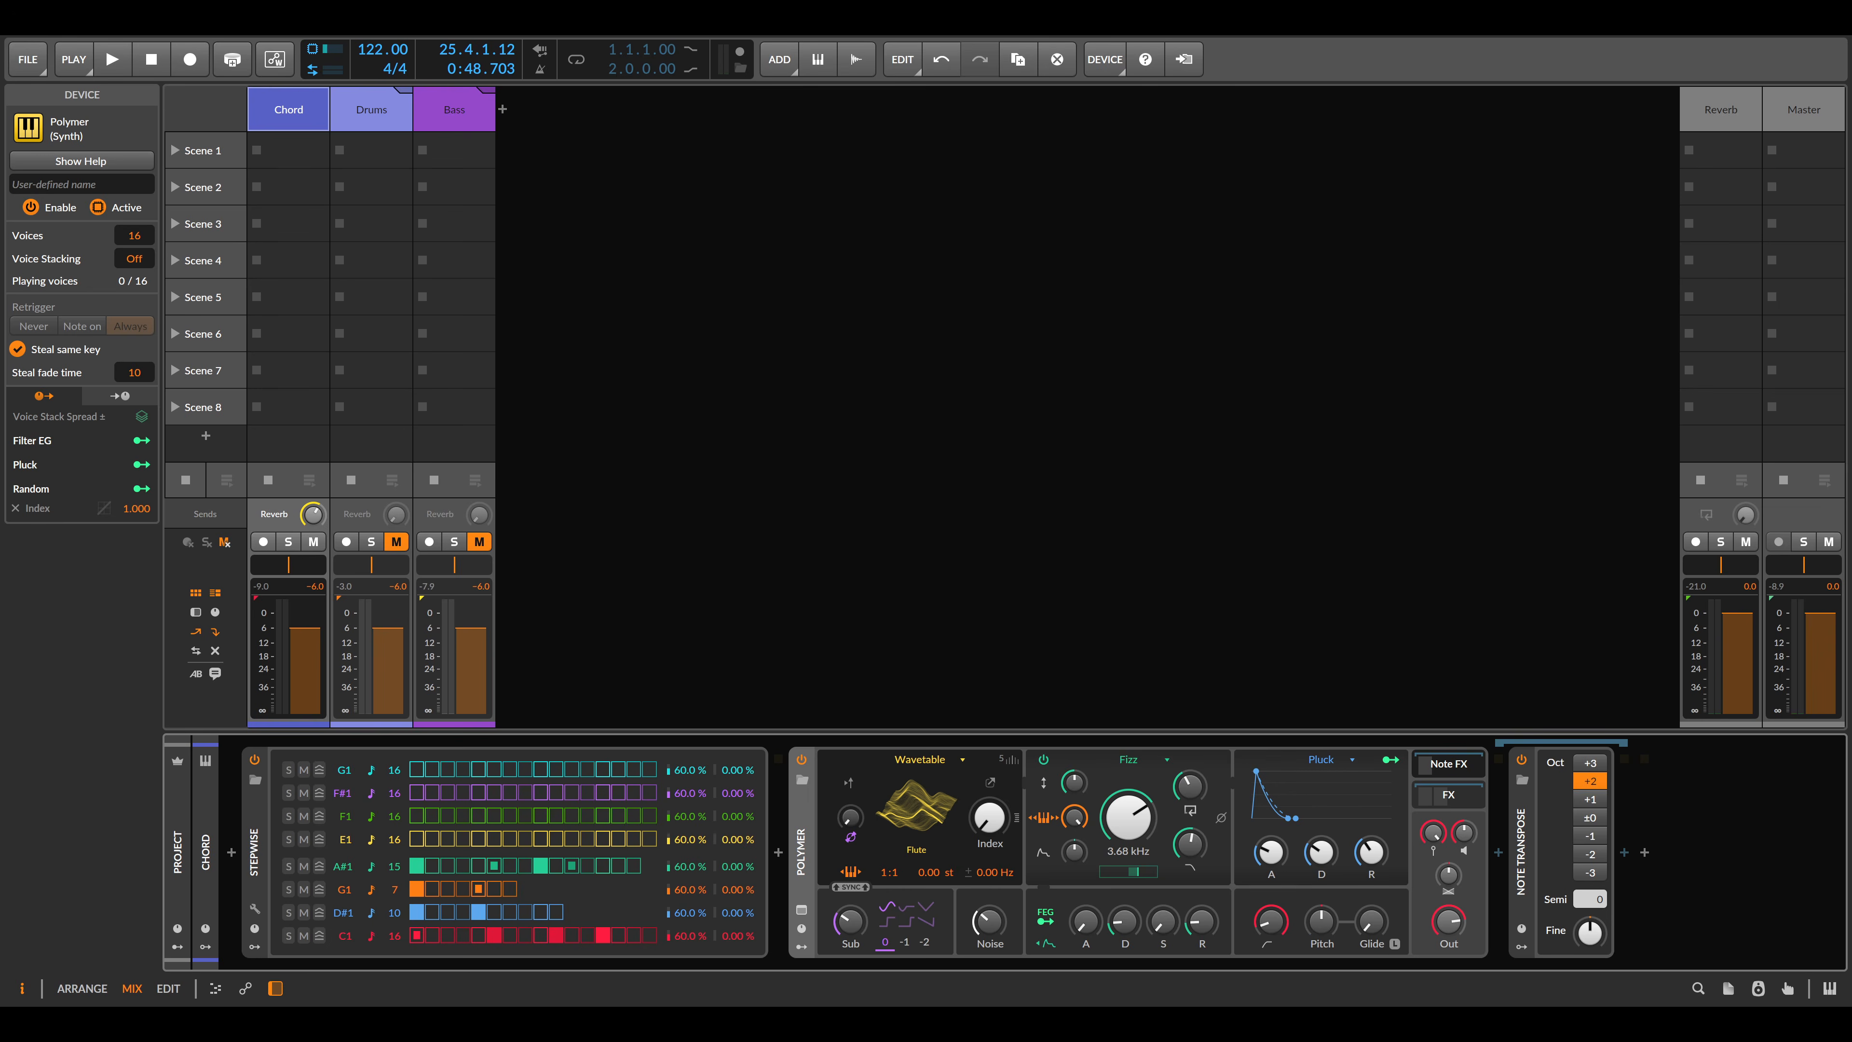
{"action": "left_click", "coordinate": [778, 853]}
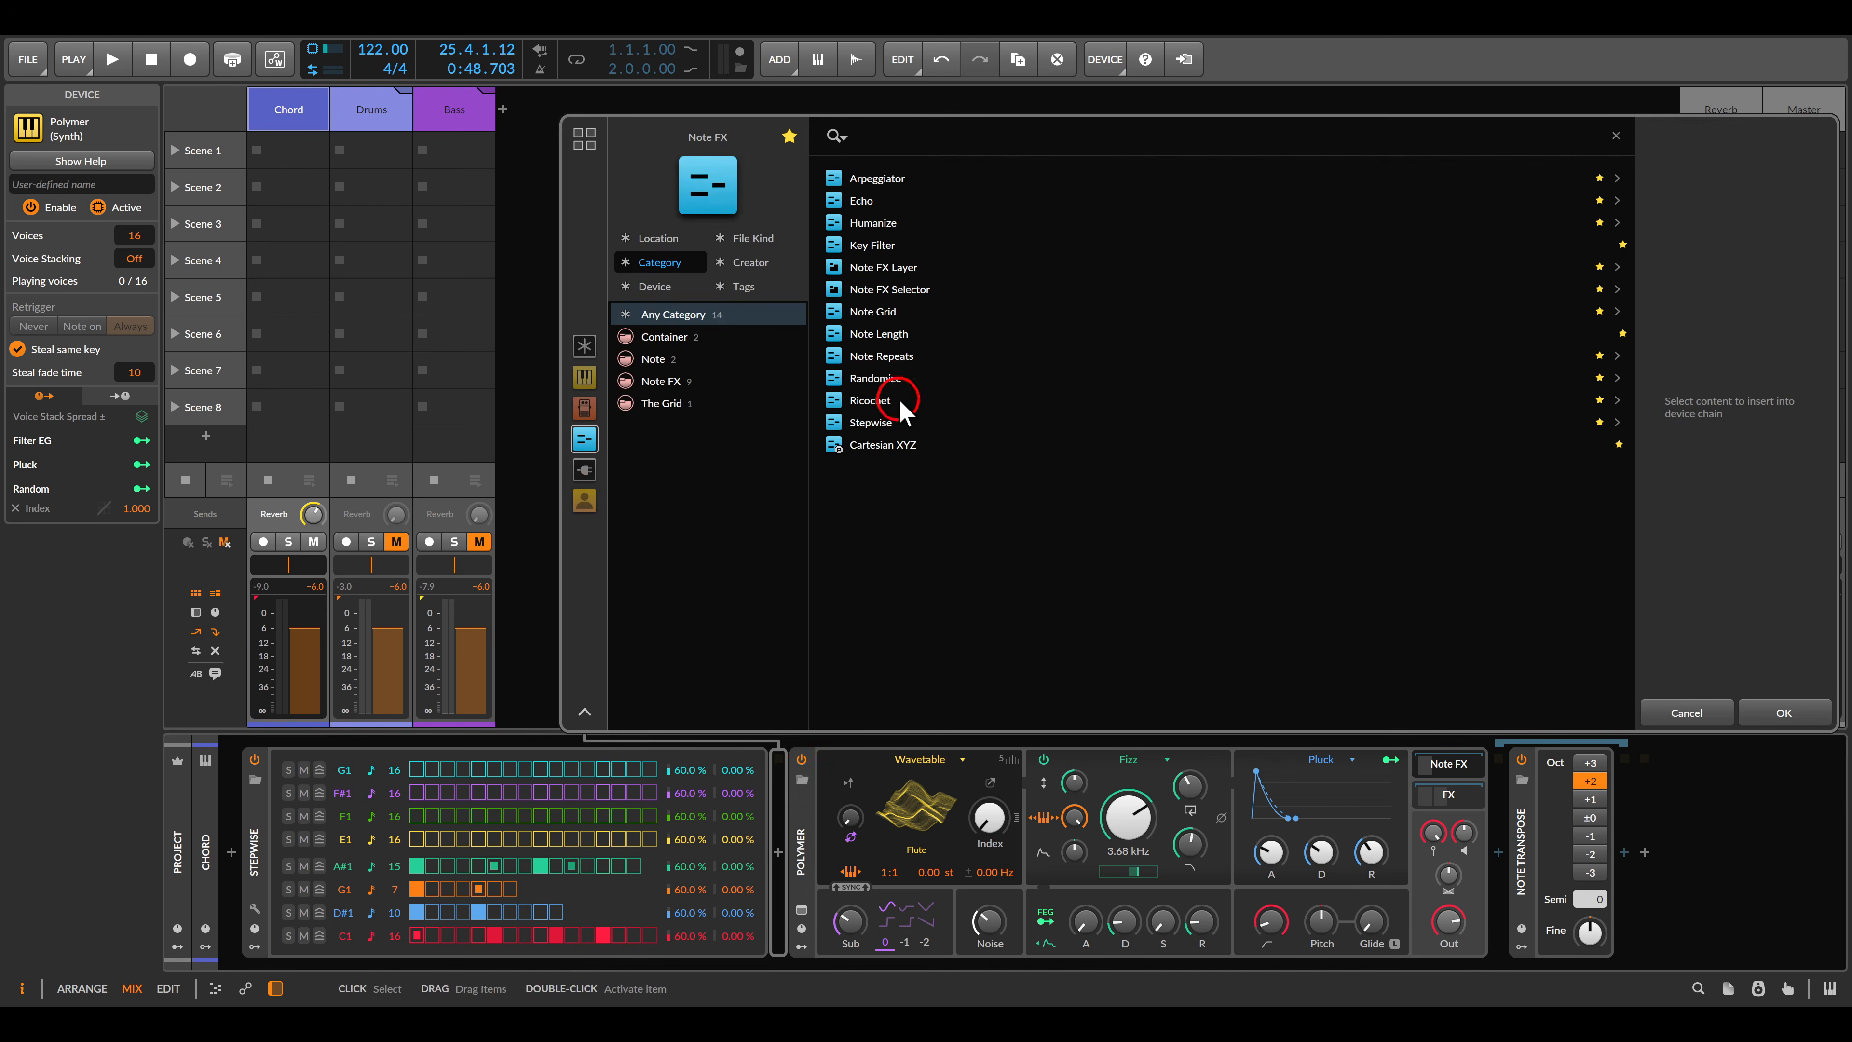
{"action": "double_click", "coordinate": [883, 270]}
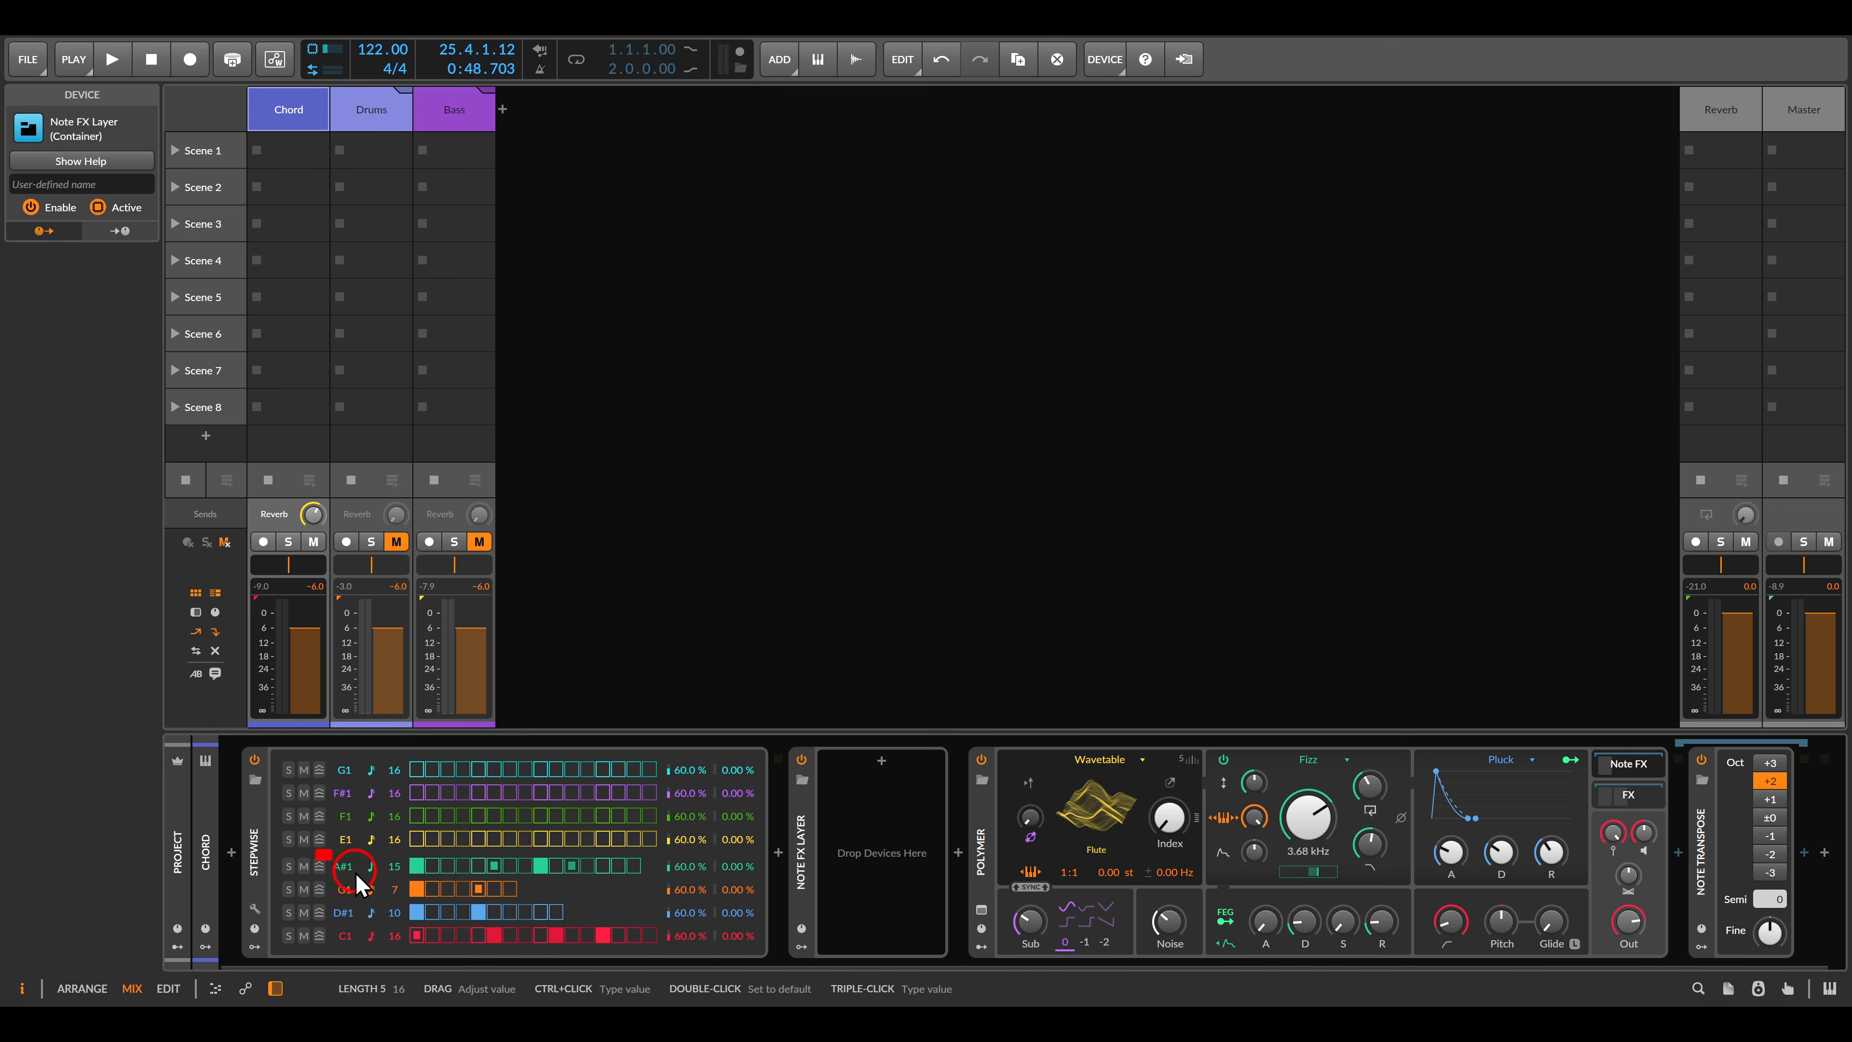
Add four empty layers to the Note FX Layer device.
{"action": "left_click", "coordinate": [834, 821]}
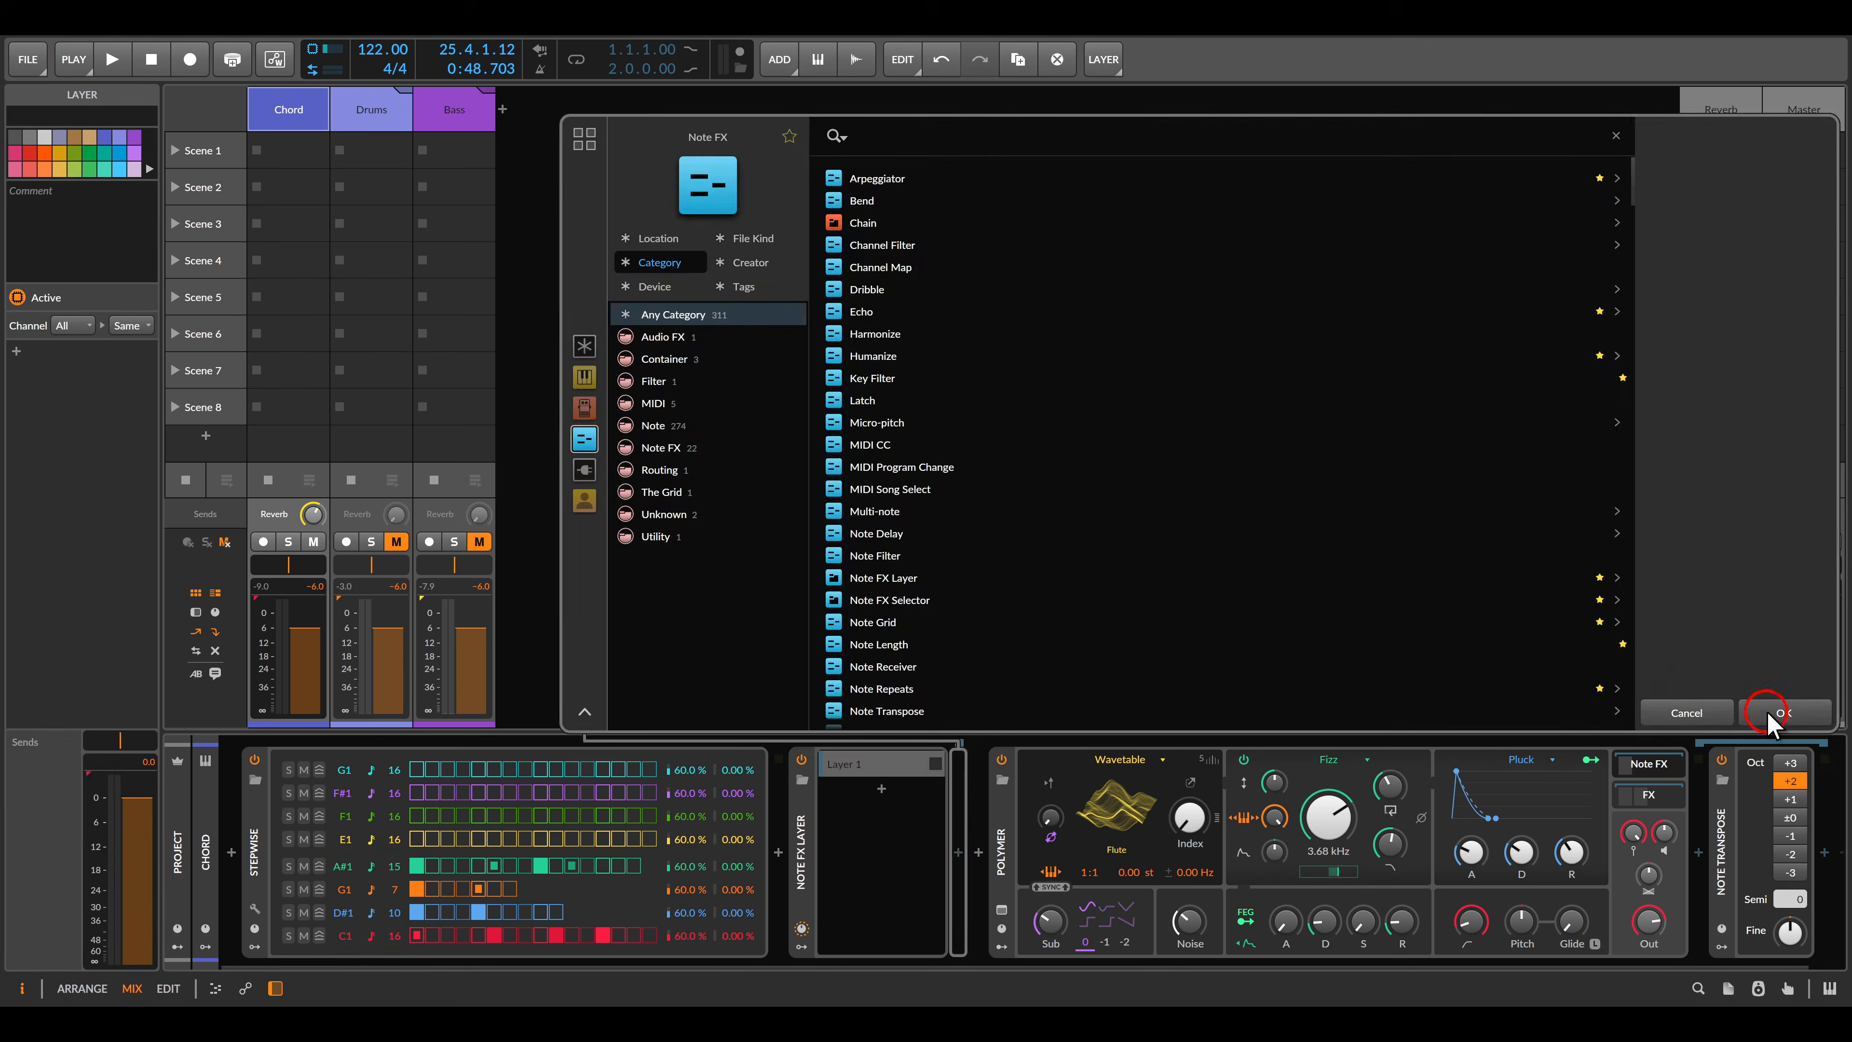
{"action": "left_click", "coordinate": [1769, 715]}
{"action": "left_click", "coordinate": [908, 837]}
{"action": "left_click", "coordinate": [1772, 715]}
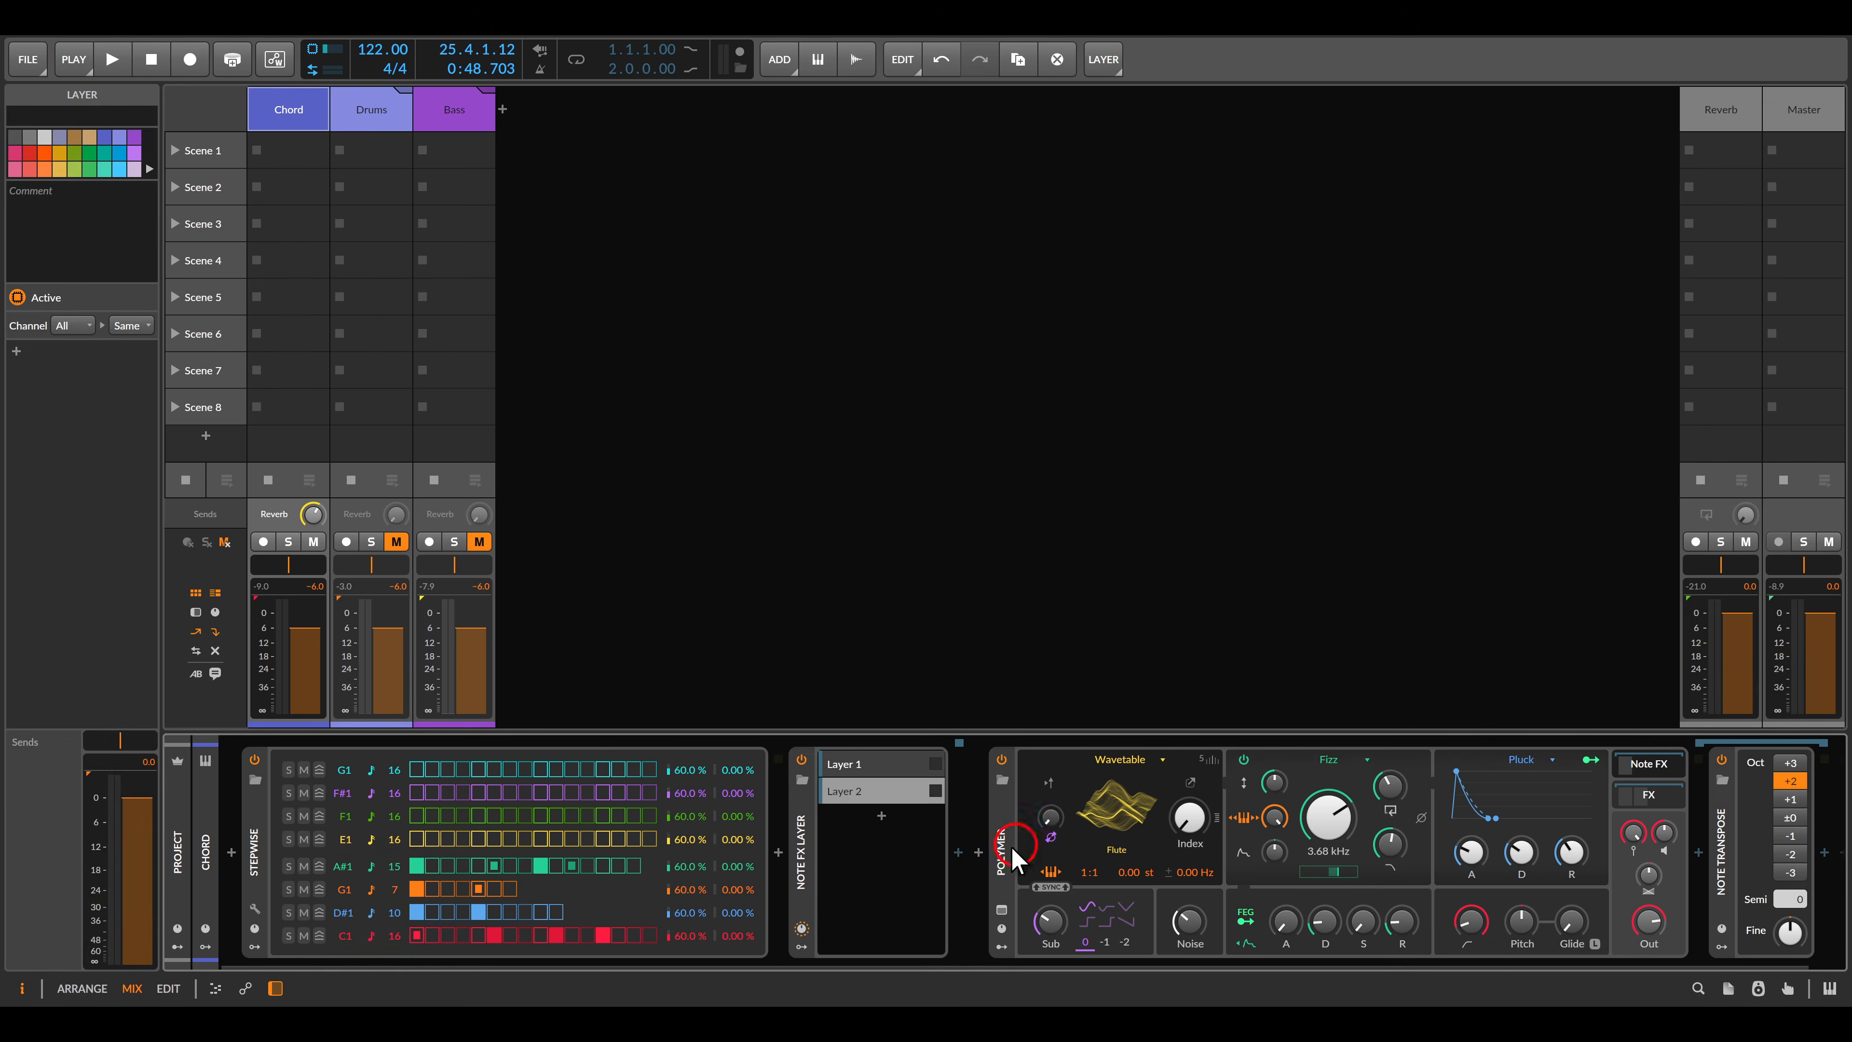
{"action": "left_click", "coordinate": [889, 867]}
{"action": "left_click", "coordinate": [1779, 715]}
{"action": "left_click", "coordinate": [874, 894]}
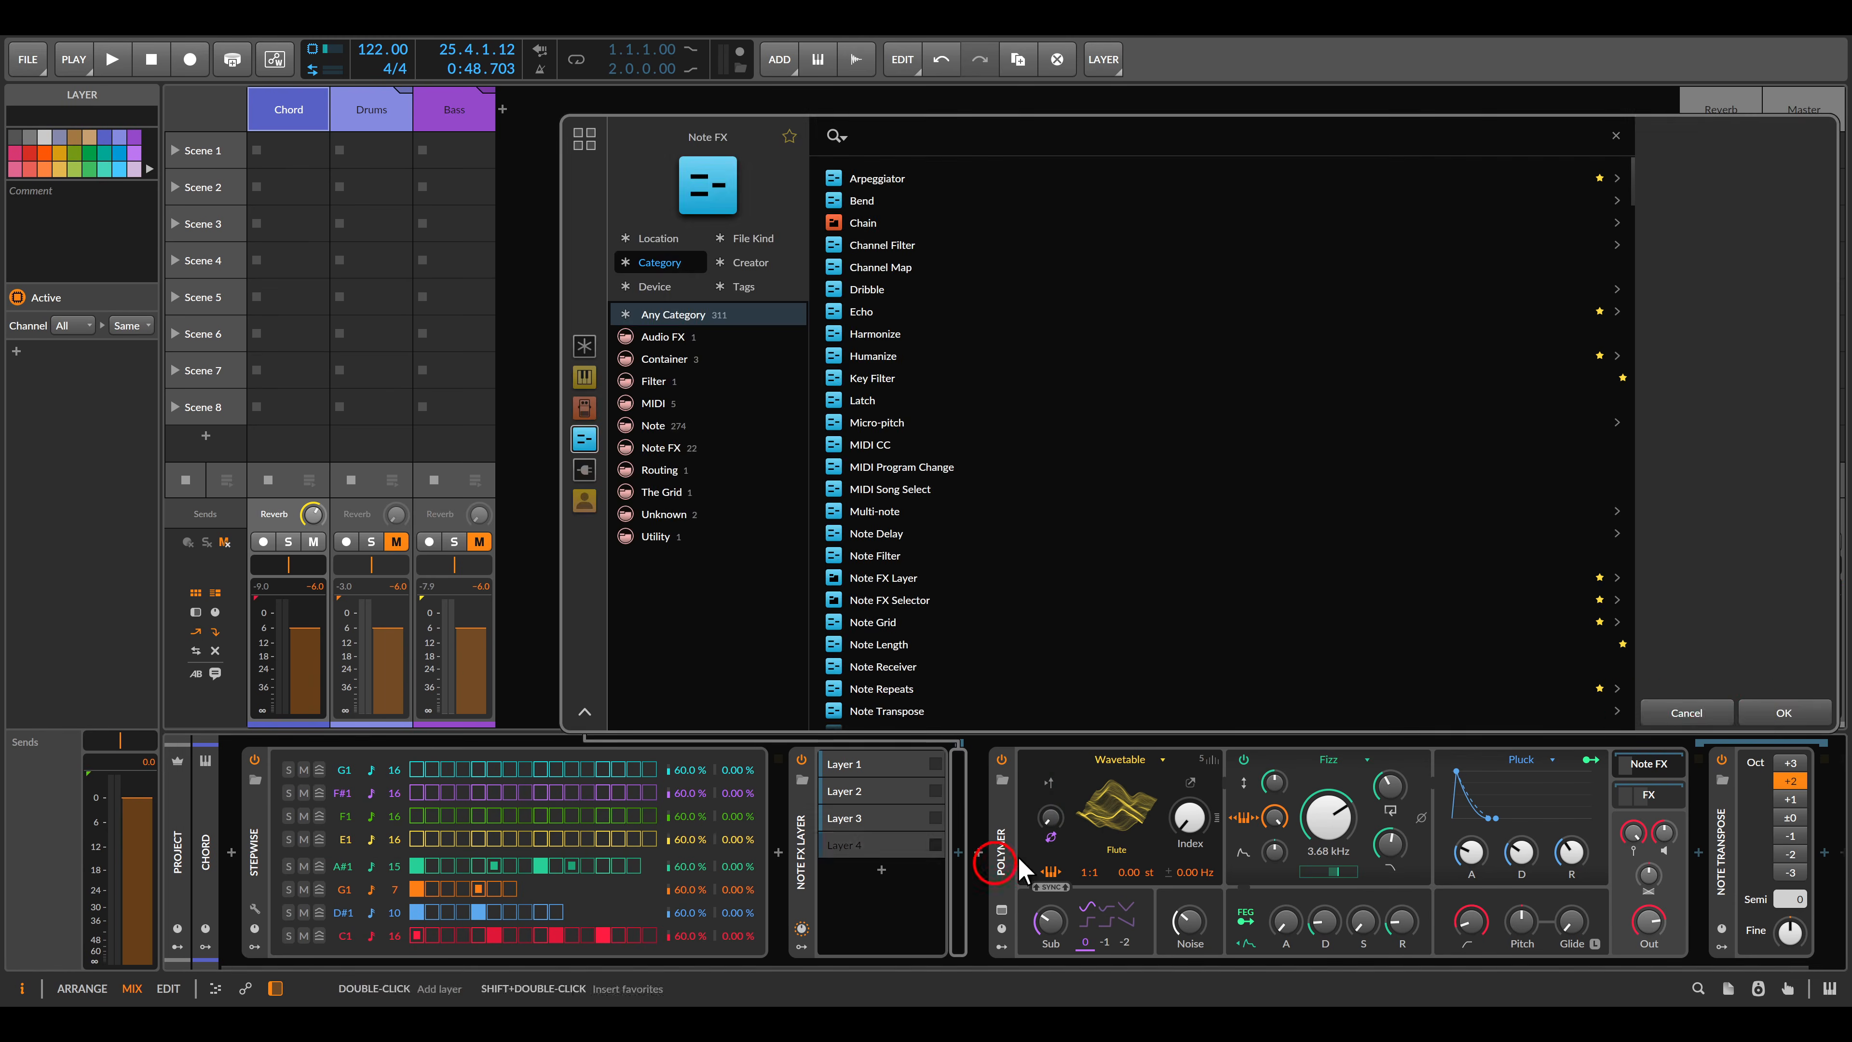
{"action": "left_click", "coordinate": [1779, 713]}
{"action": "left_click", "coordinate": [1690, 670]}
Rename Layer 4 as C and Layer 3 as D# in the Note FX Layer.
{"action": "left_click", "coordinate": [868, 846]}
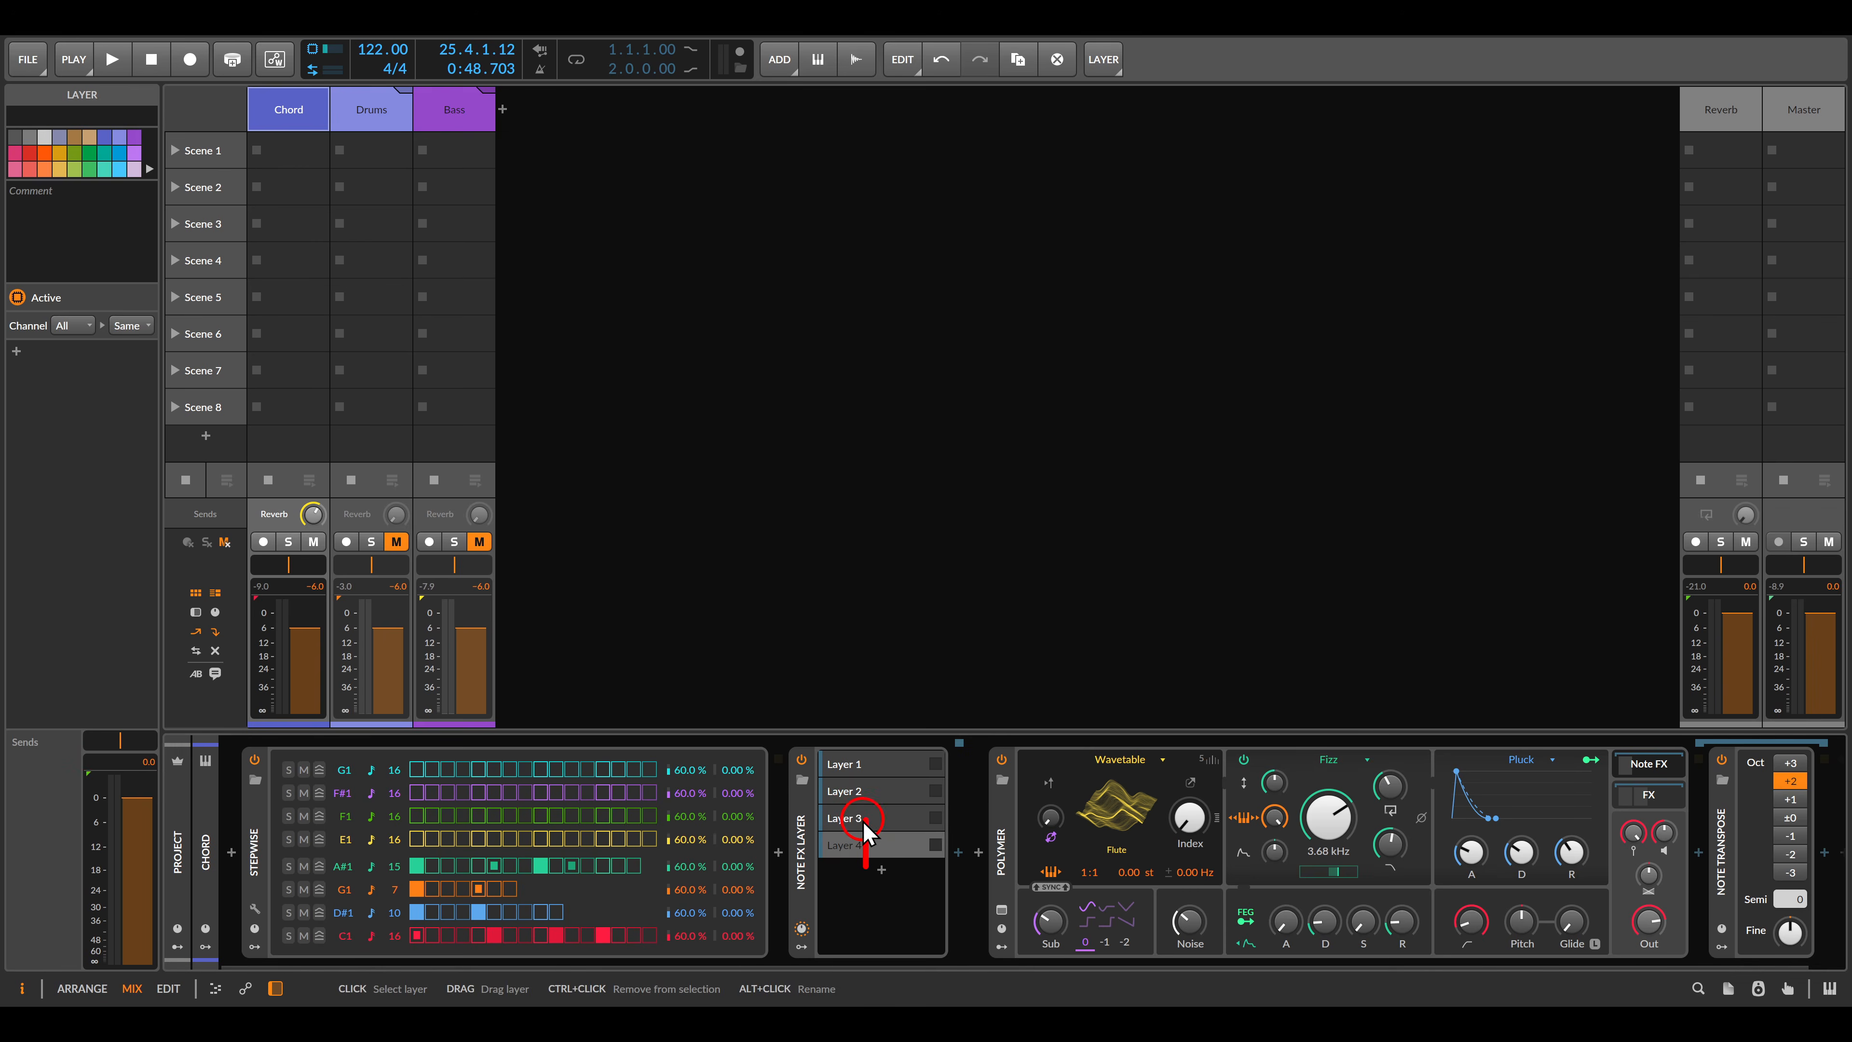
{"action": "left_click", "coordinate": [860, 845]}
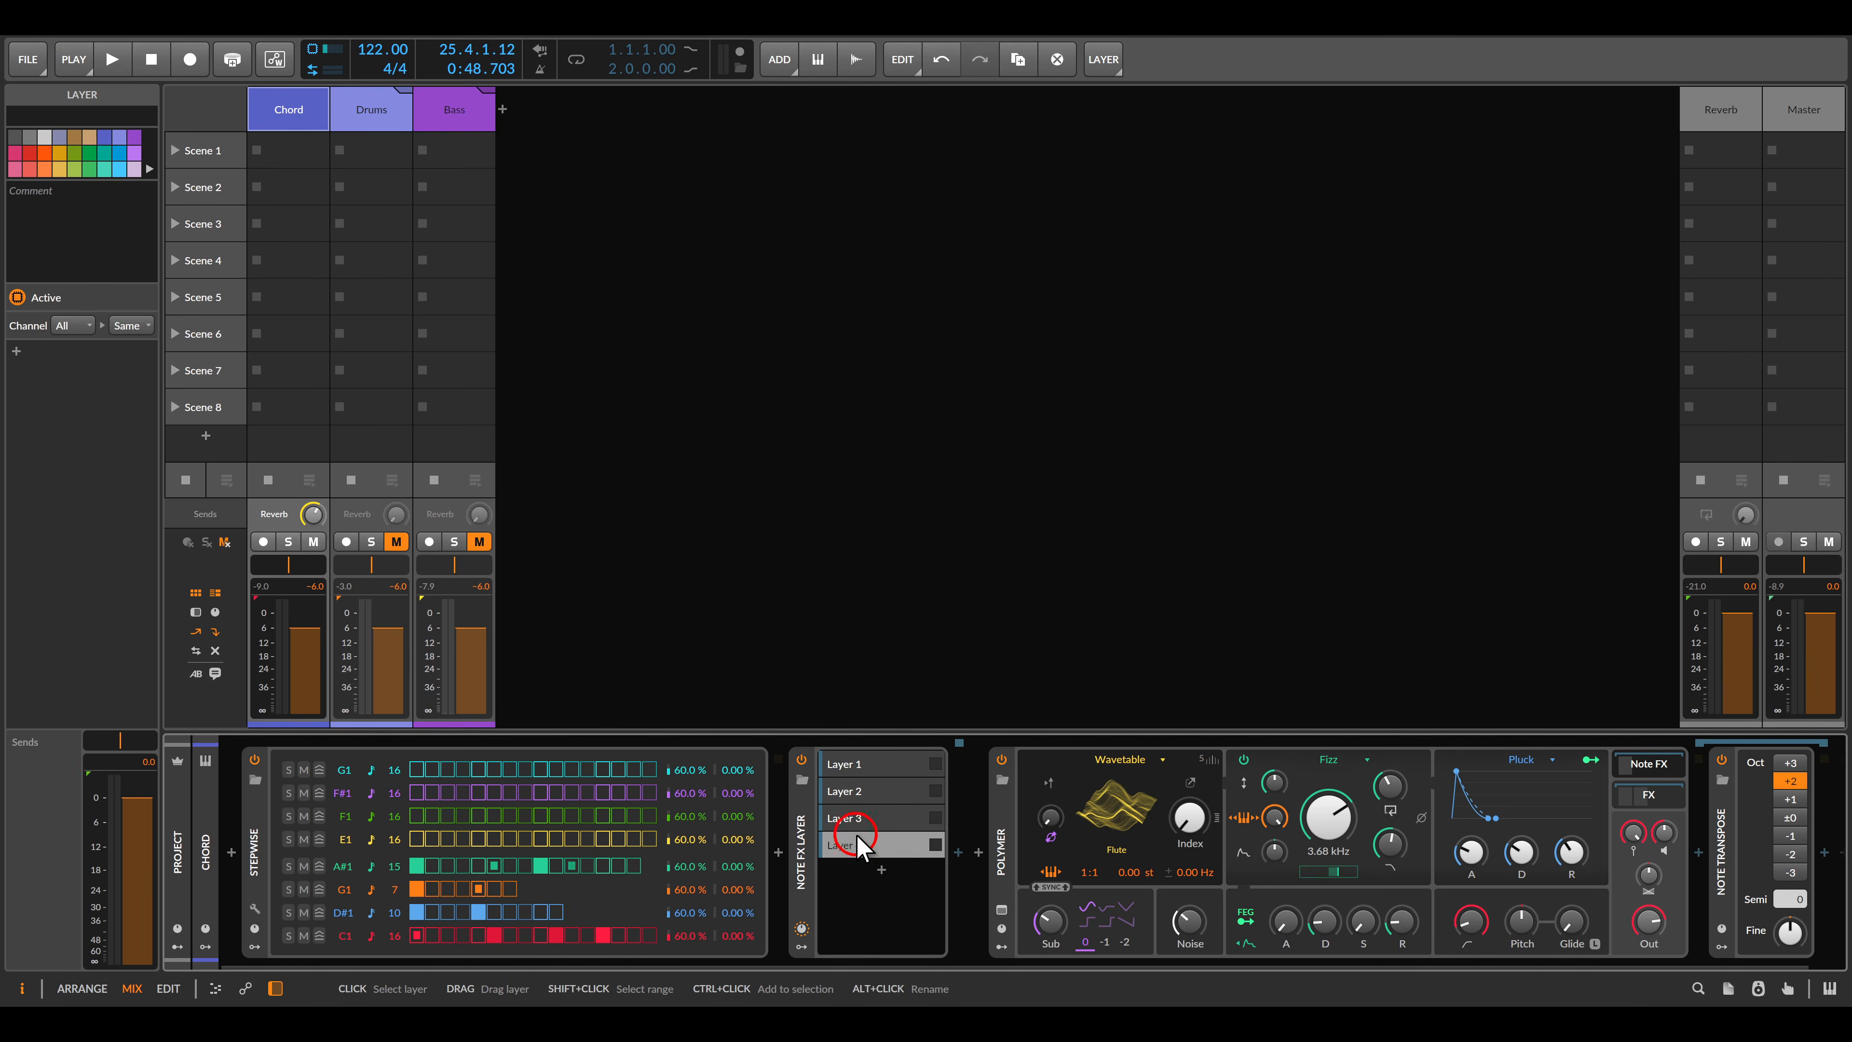
{"action": "left_click", "coordinate": [467, 870]}
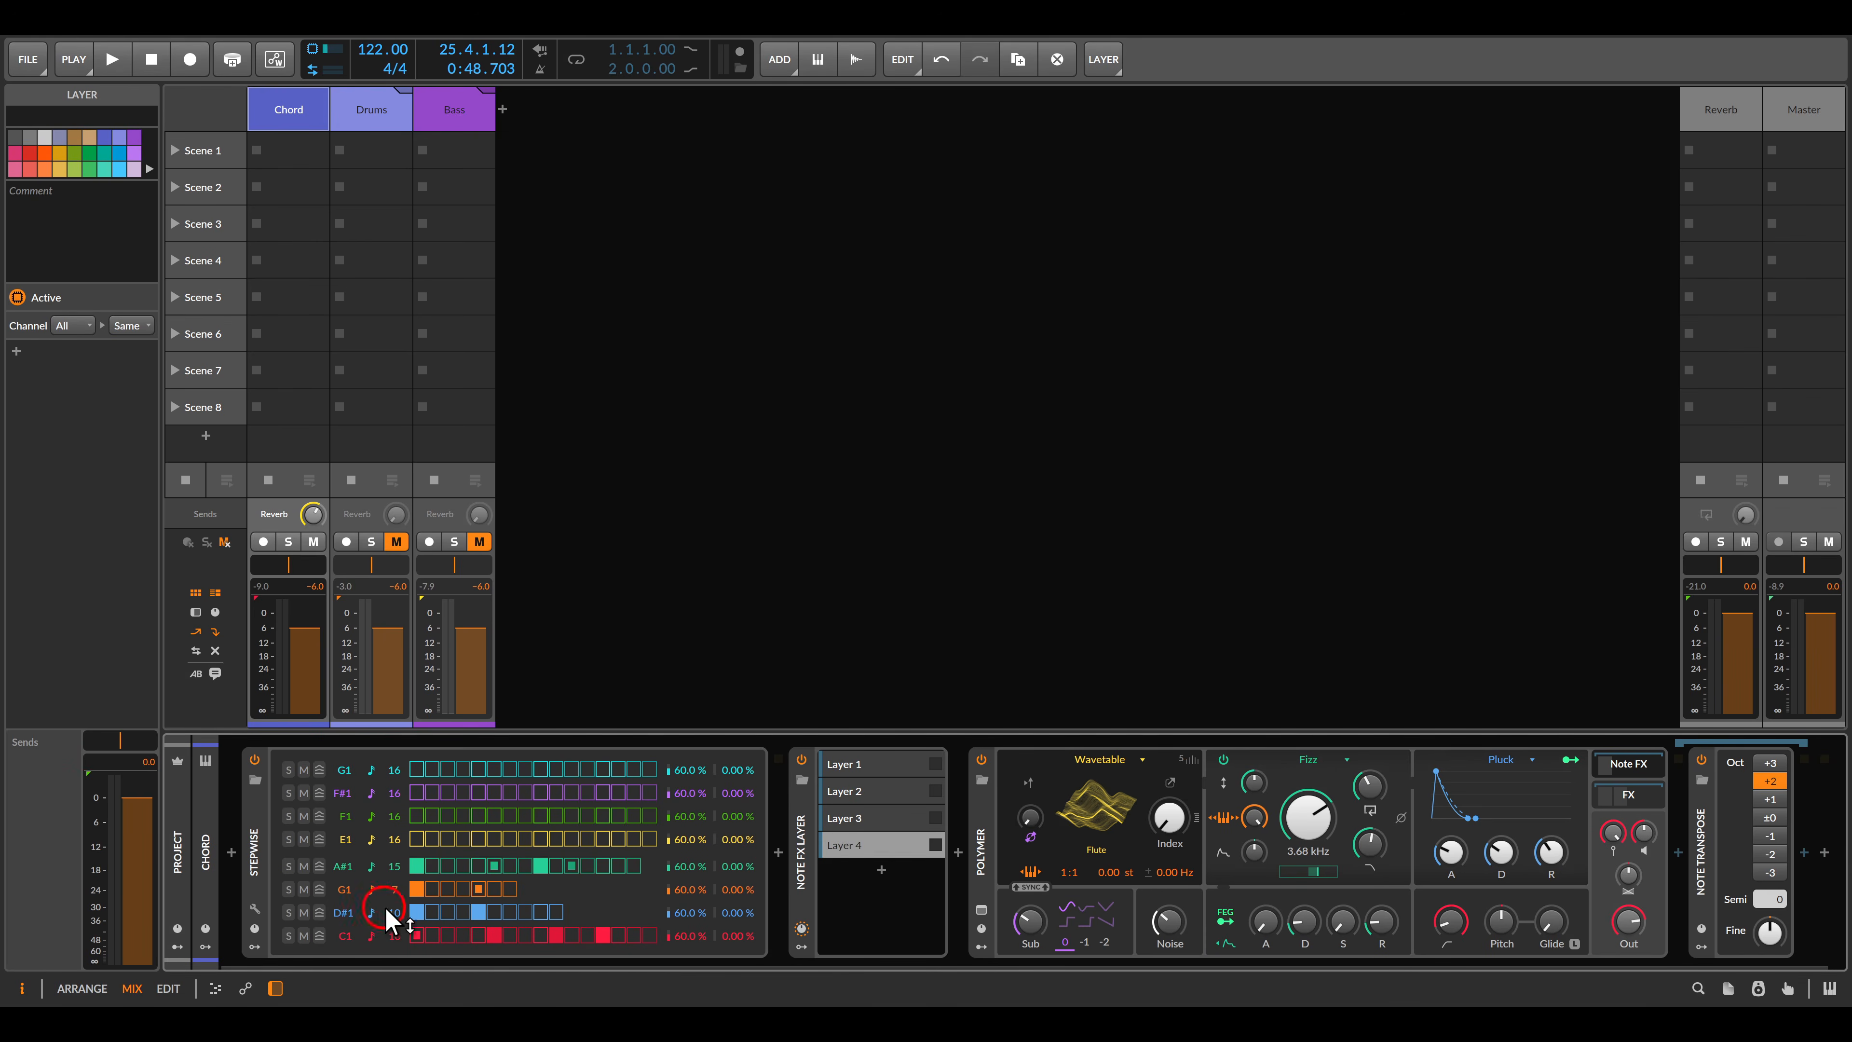
{"action": "left_click", "coordinate": [127, 117]}
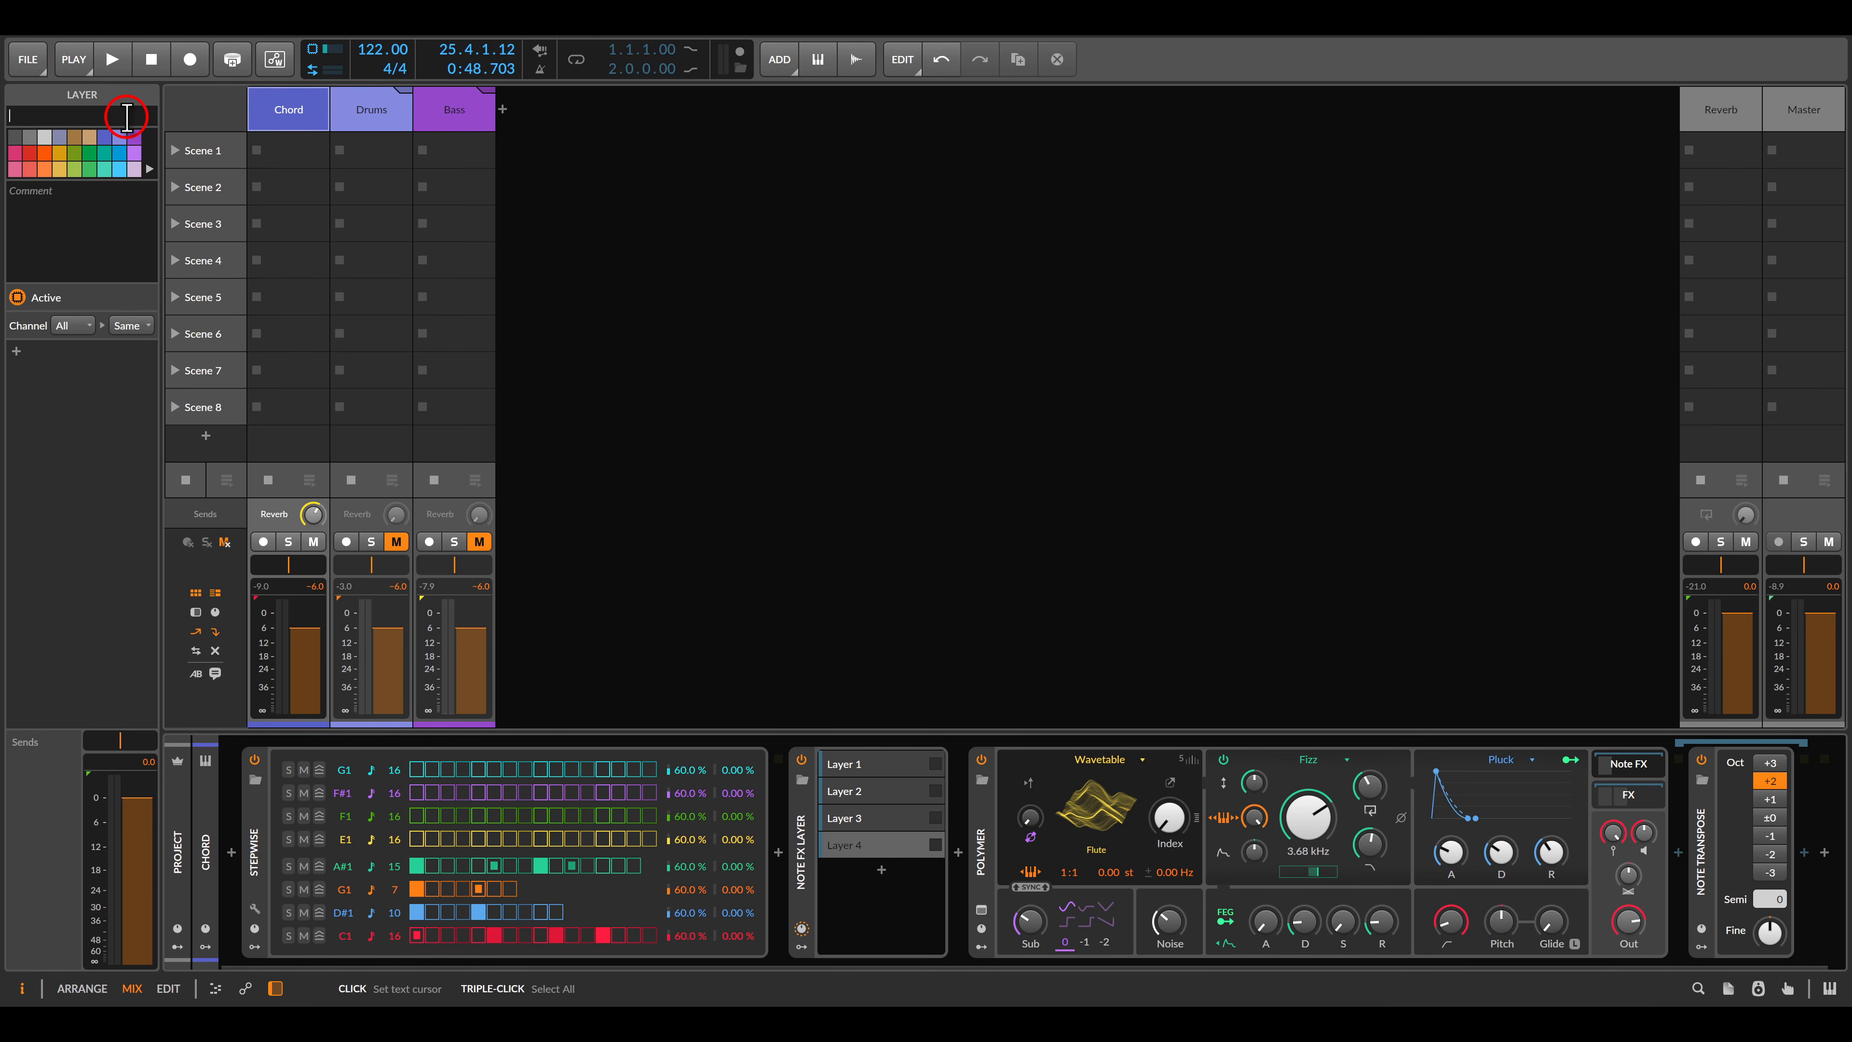
{"action": "left_click", "coordinate": [858, 818]}
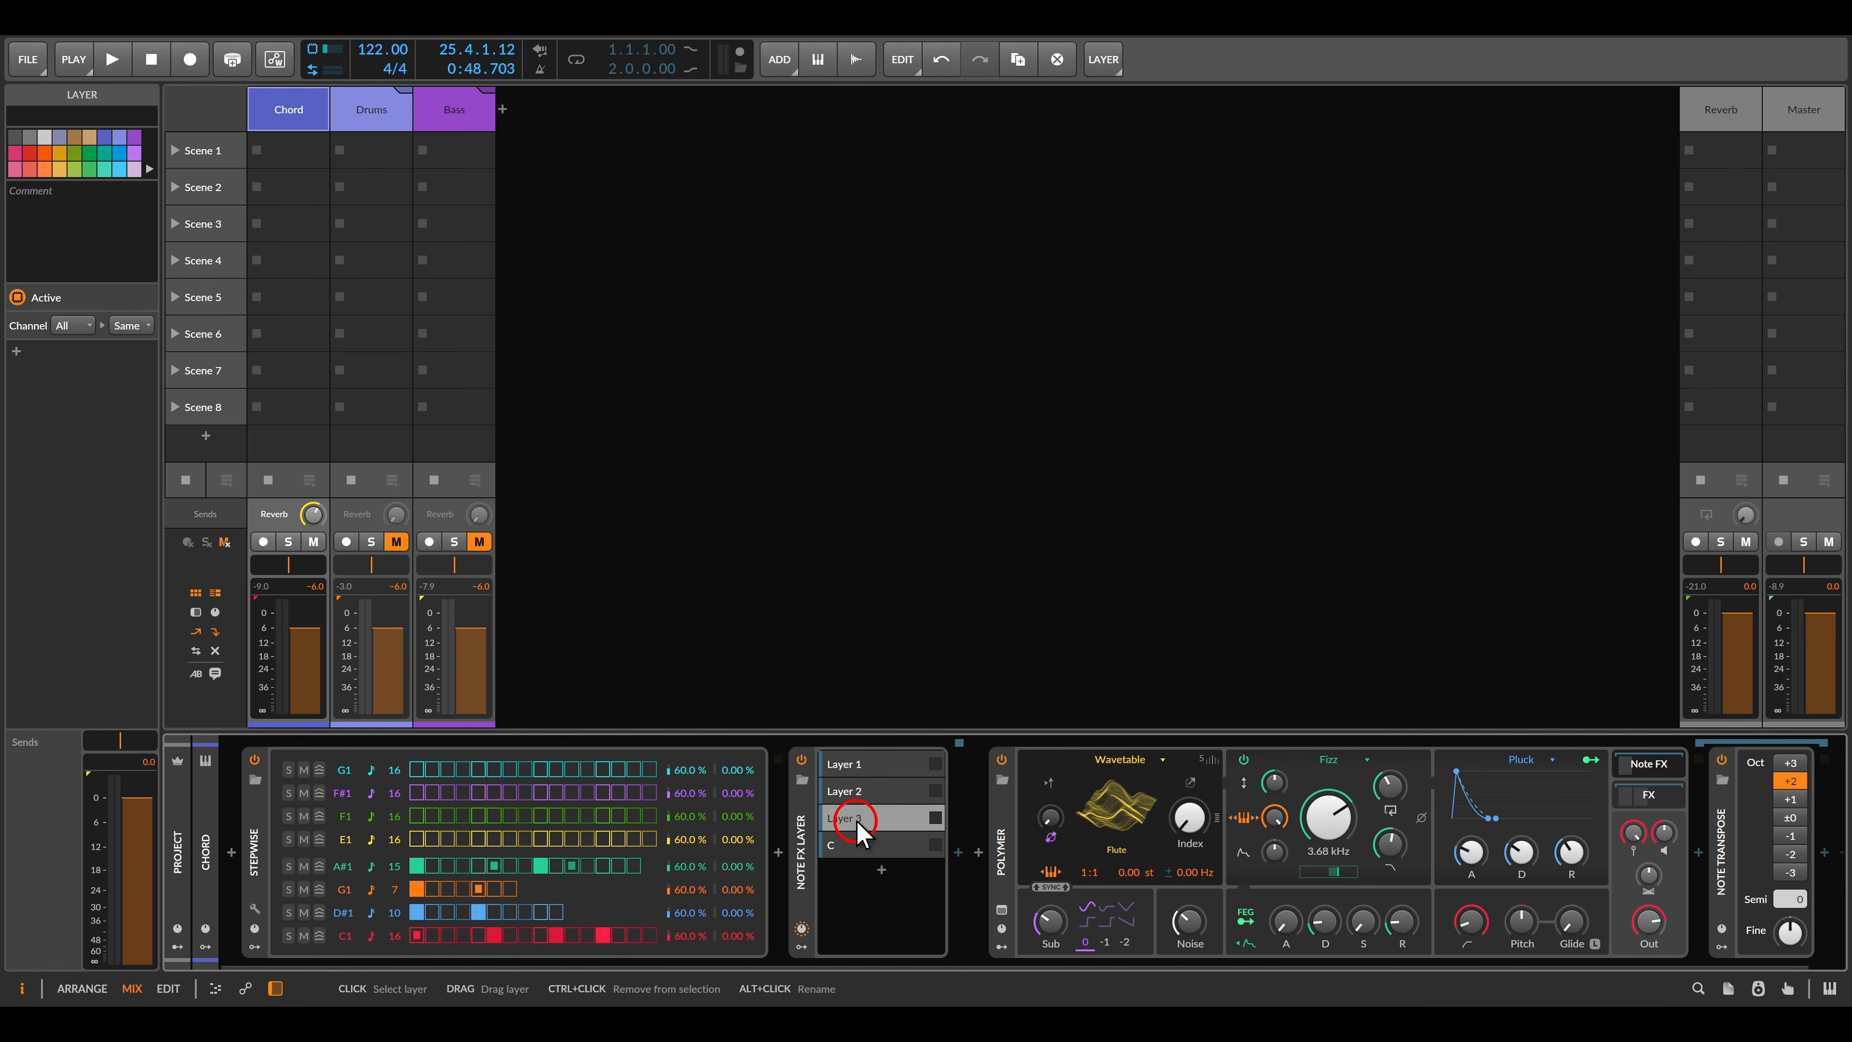
{"action": "left_click", "coordinate": [118, 114]}
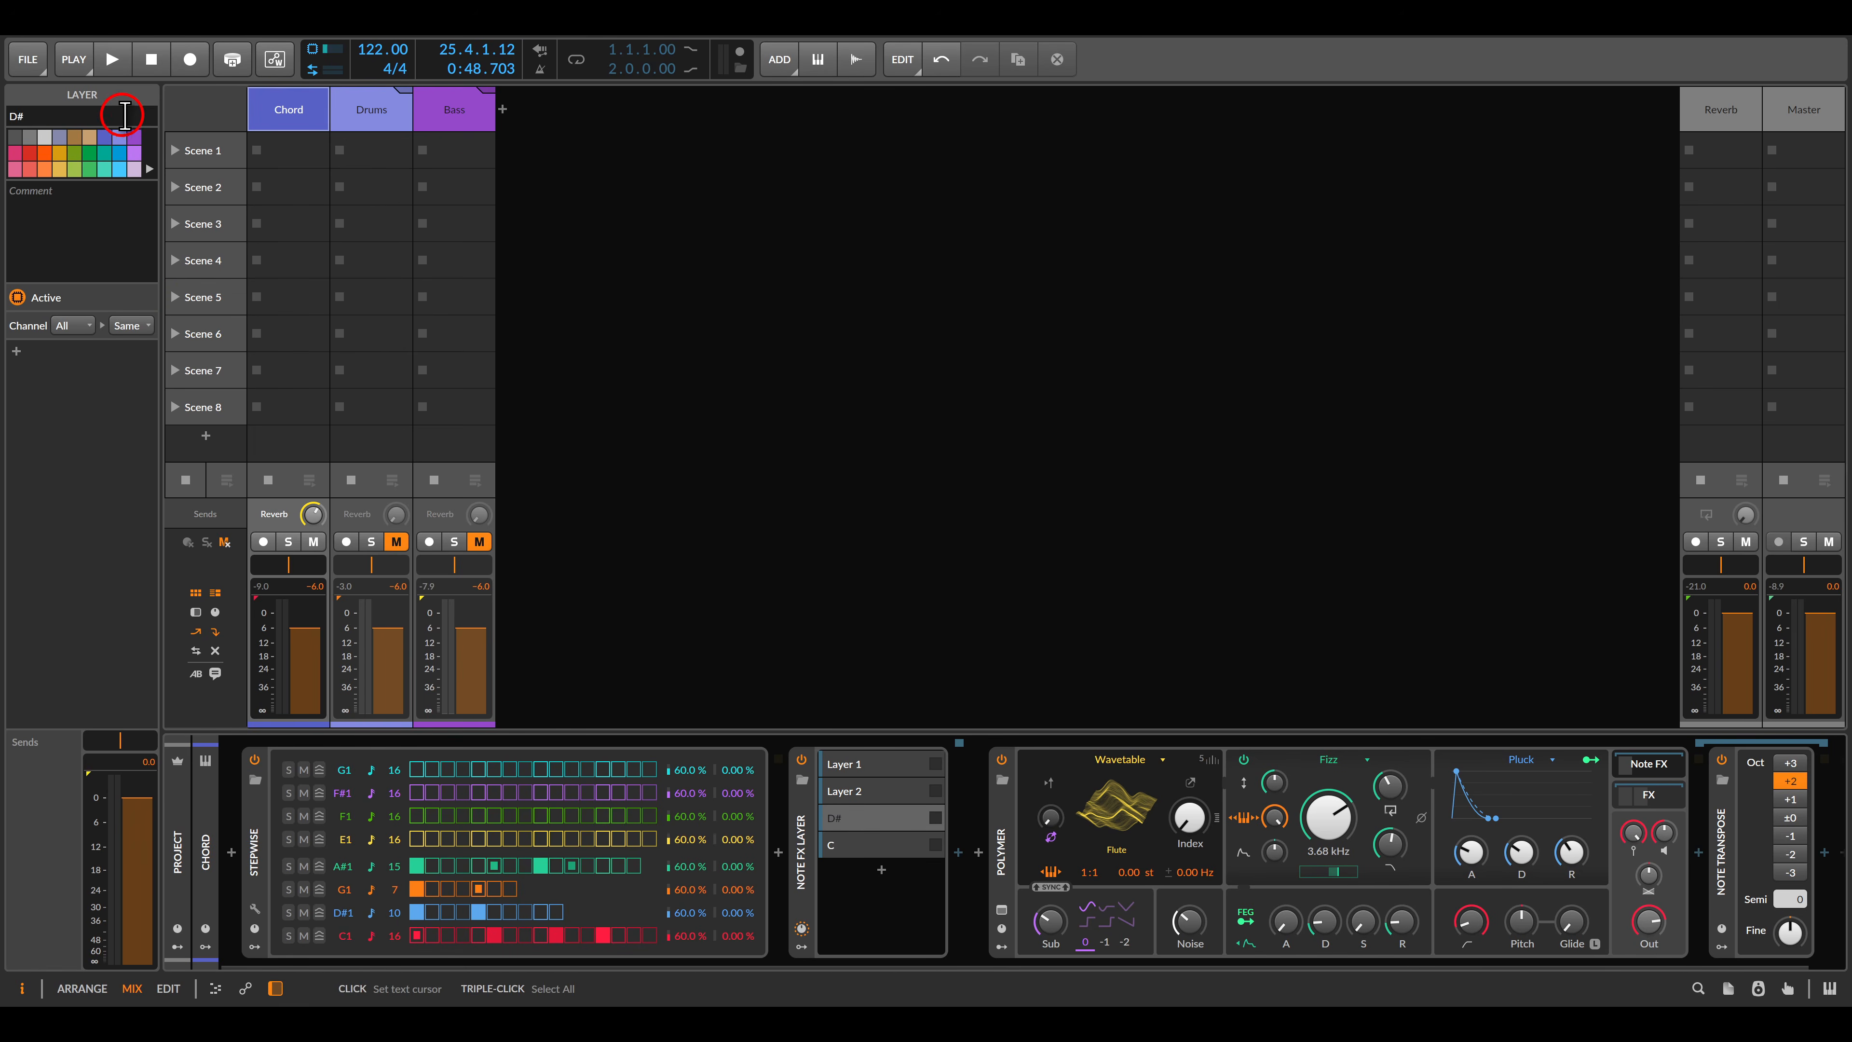
Rename Layer 2 as G and Layer 1 as A# in the Note FX Layer.
{"action": "left_click", "coordinate": [847, 791]}
{"action": "left_click", "coordinate": [70, 114]}
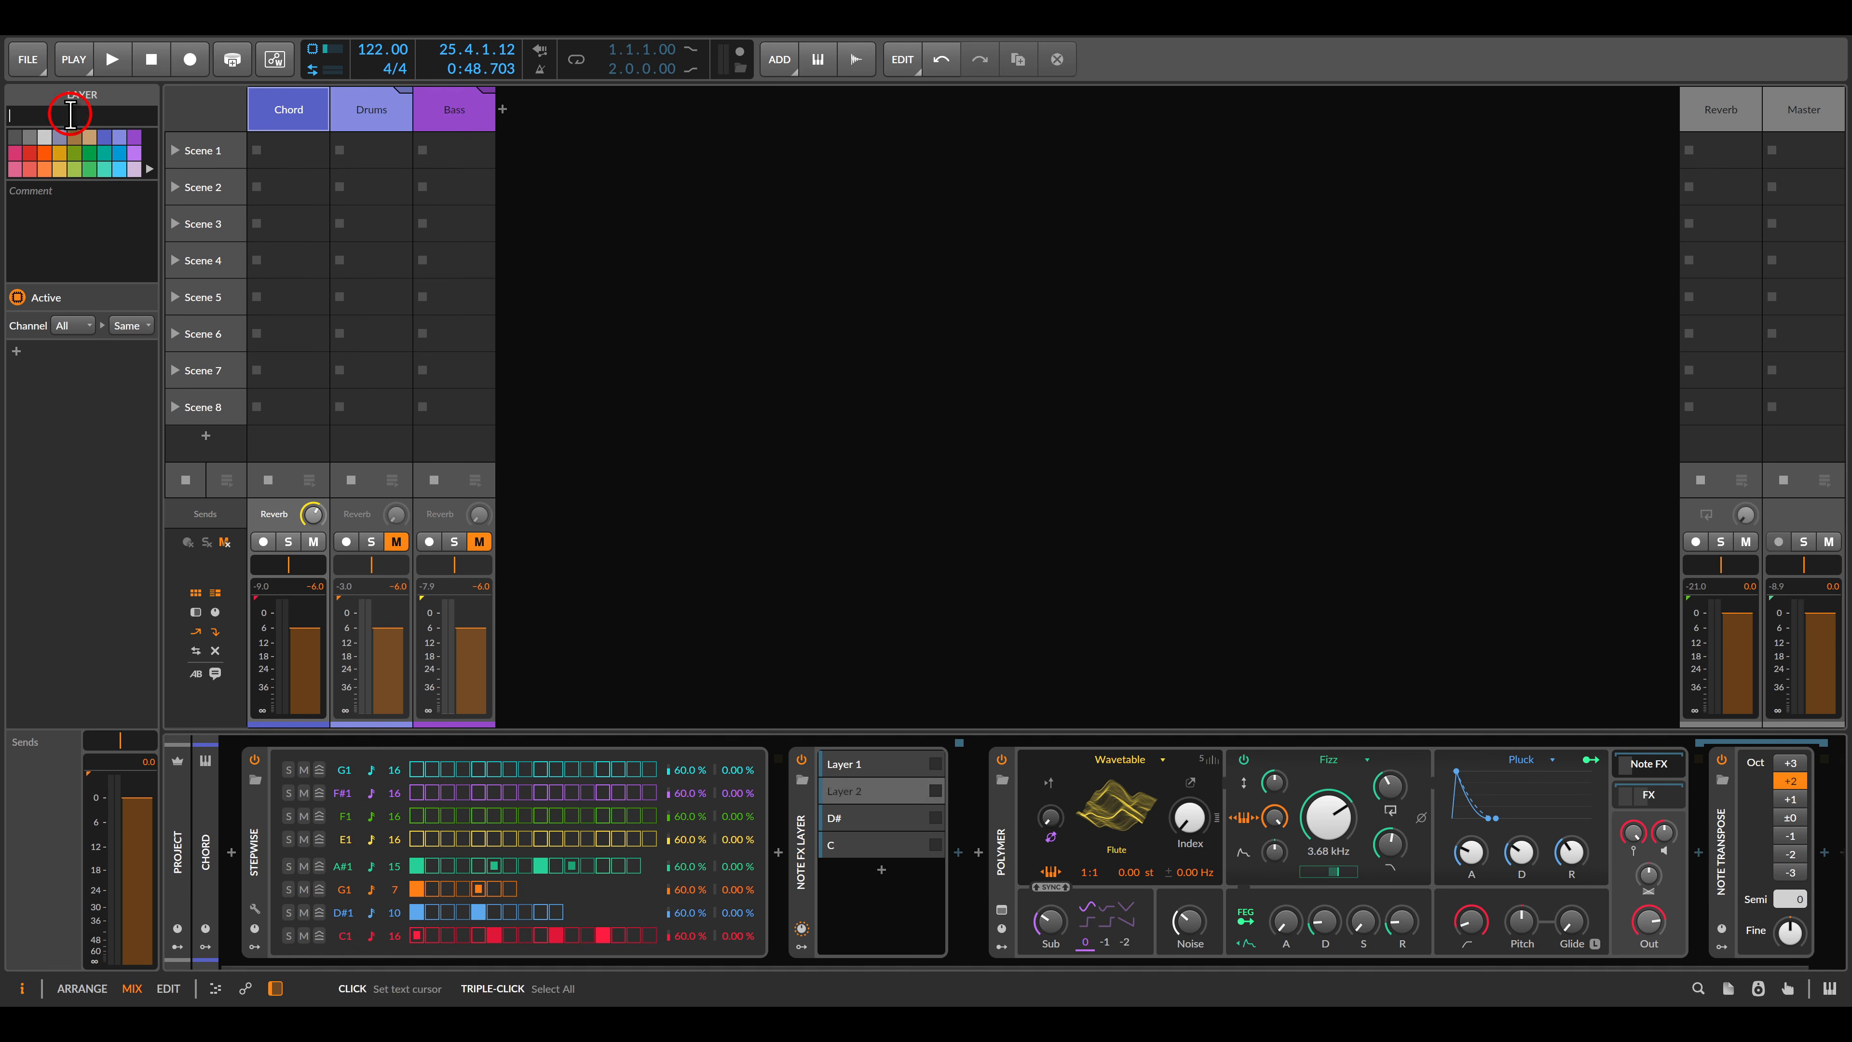
{"action": "type", "text": "G"}
{"action": "key", "text": "Return"}
{"action": "left_click", "coordinate": [881, 766]}
{"action": "left_click", "coordinate": [74, 119]}
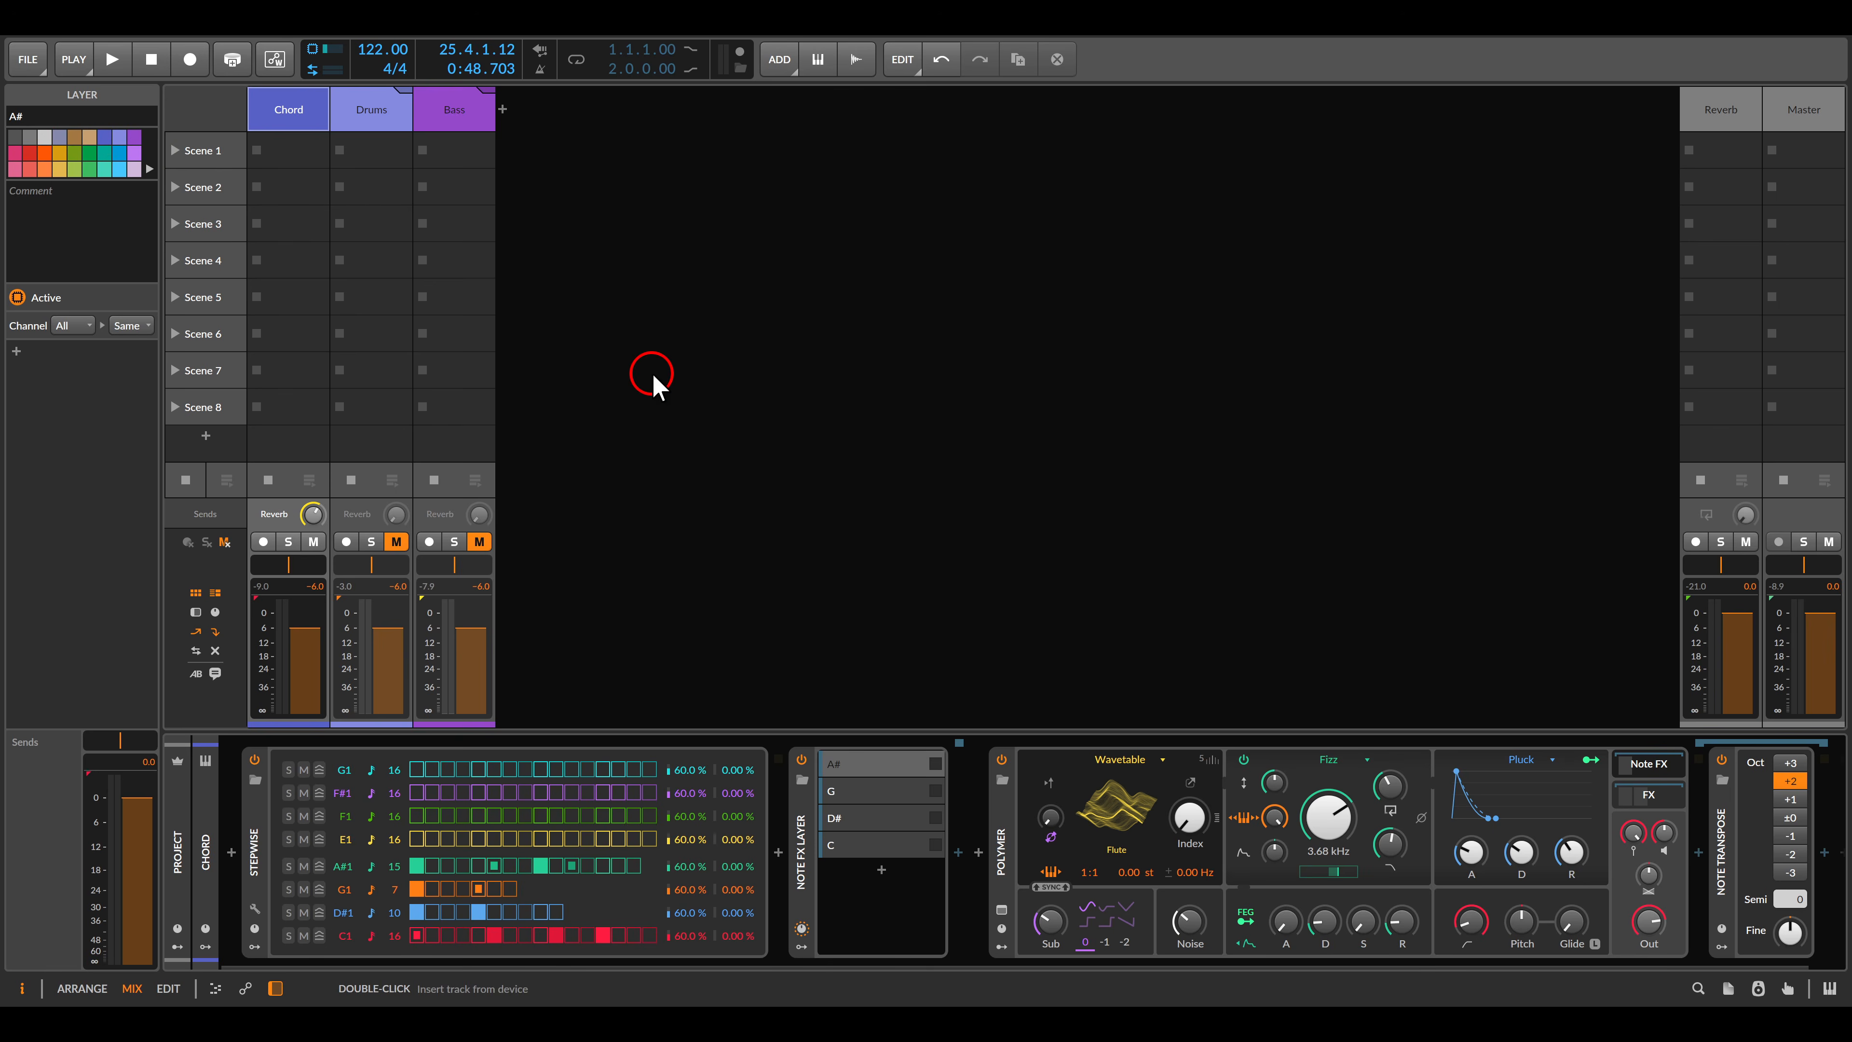
Enable the Use MIDI Channels option on the Stepwise device.
{"action": "left_click", "coordinate": [251, 839]}
{"action": "left_click", "coordinate": [64, 310]}
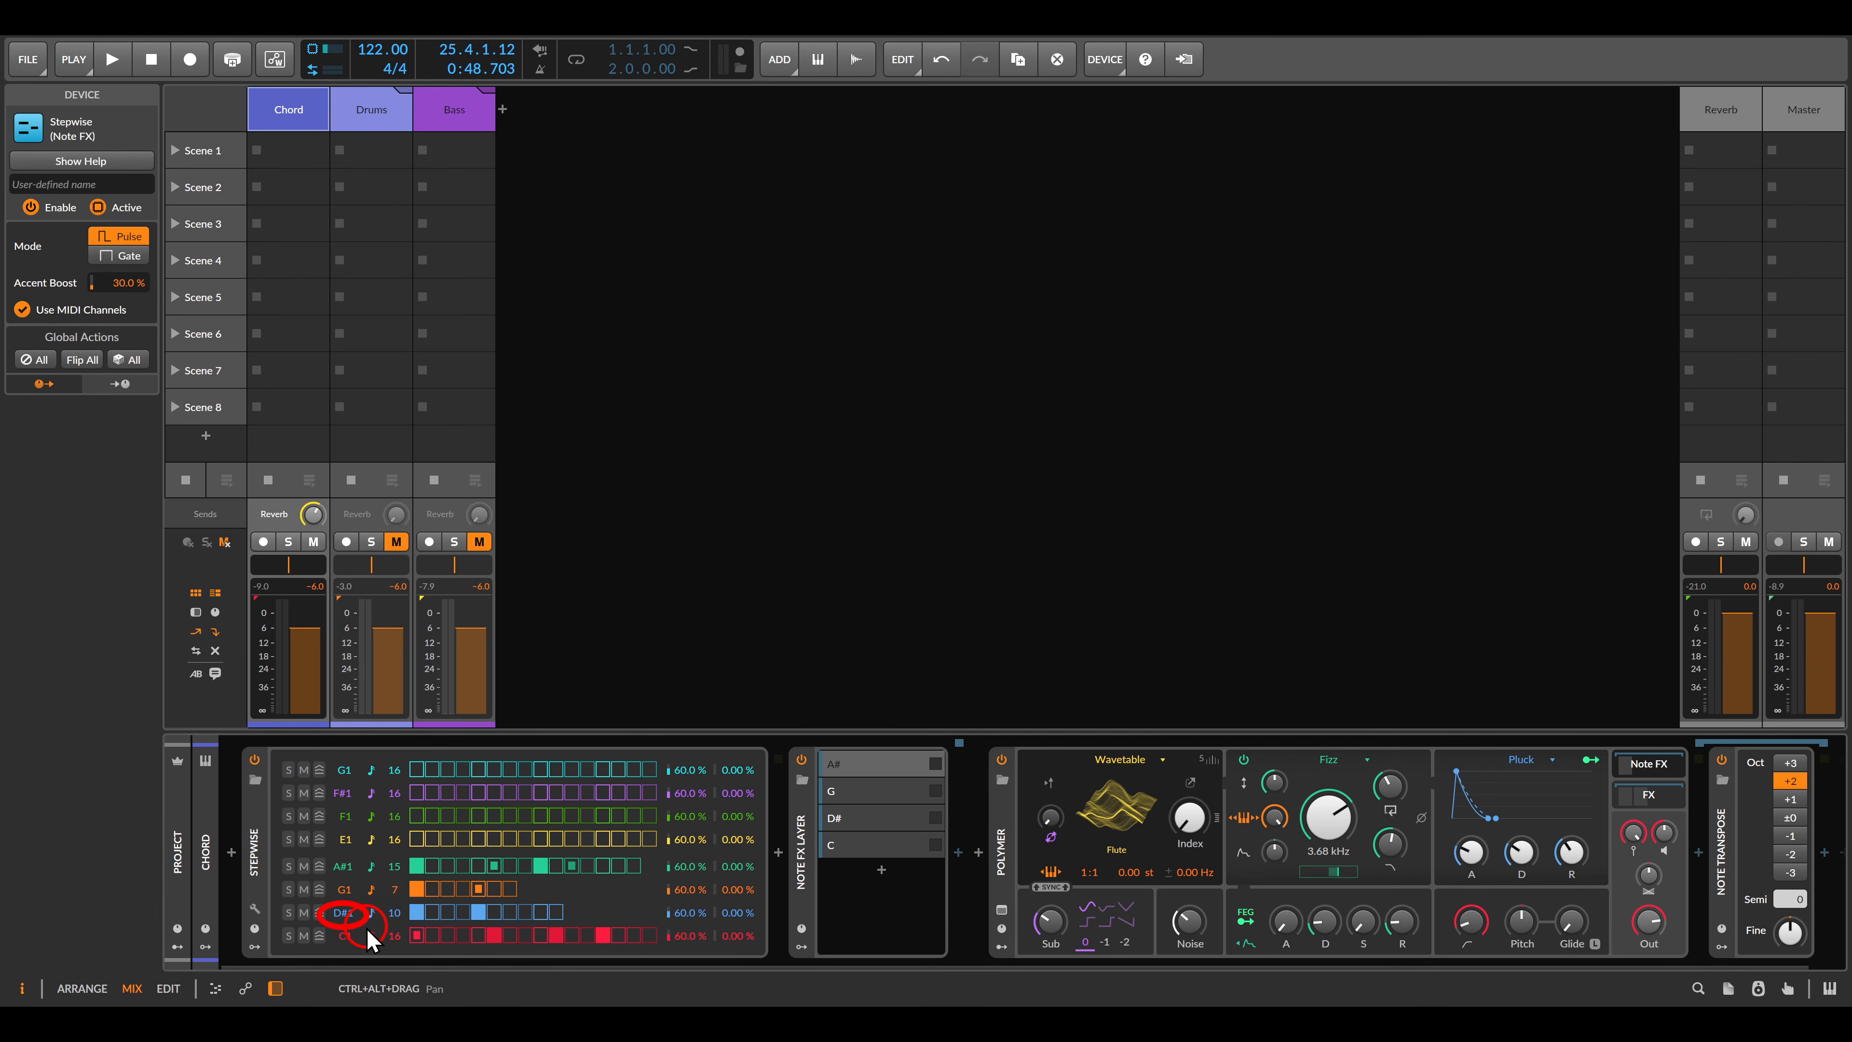
{"action": "key", "text": "Escape"}
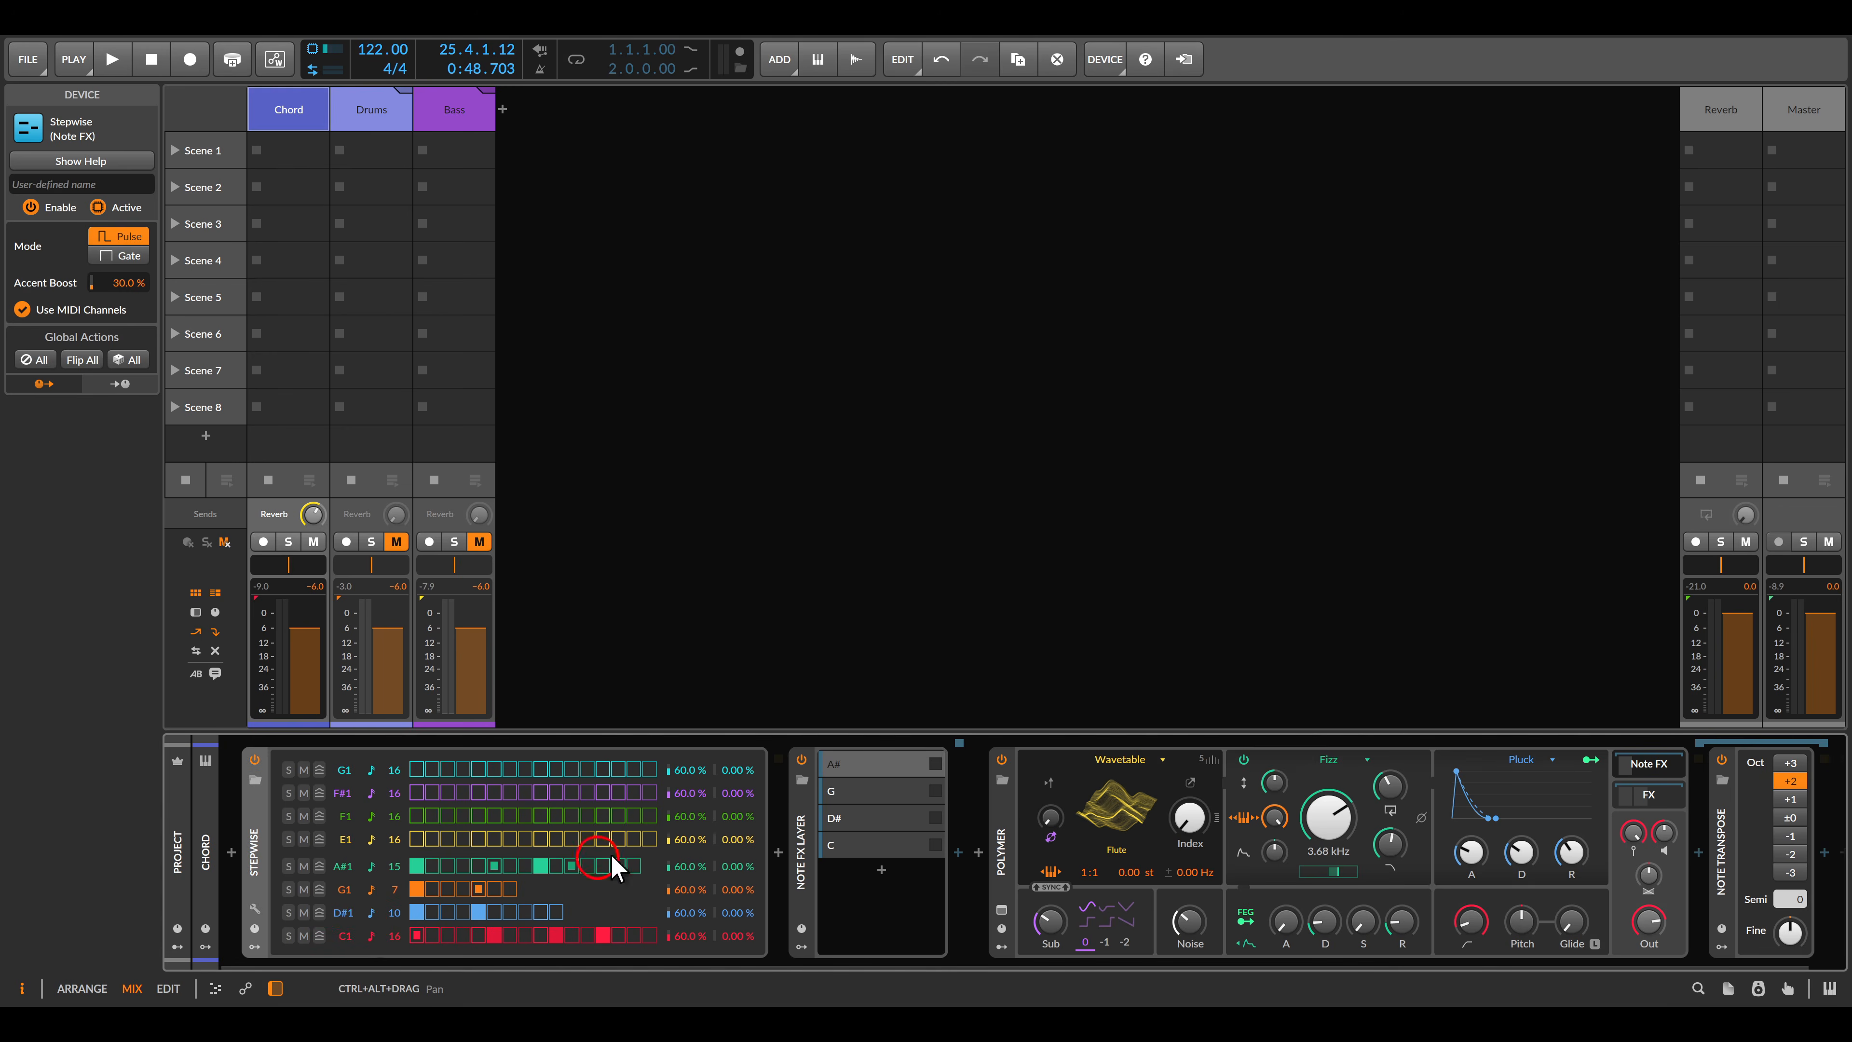
Set the input channel of the C layer to 1 and of the D# layer to 2 in the Note FX Layer.
{"action": "left_click", "coordinate": [861, 847]}
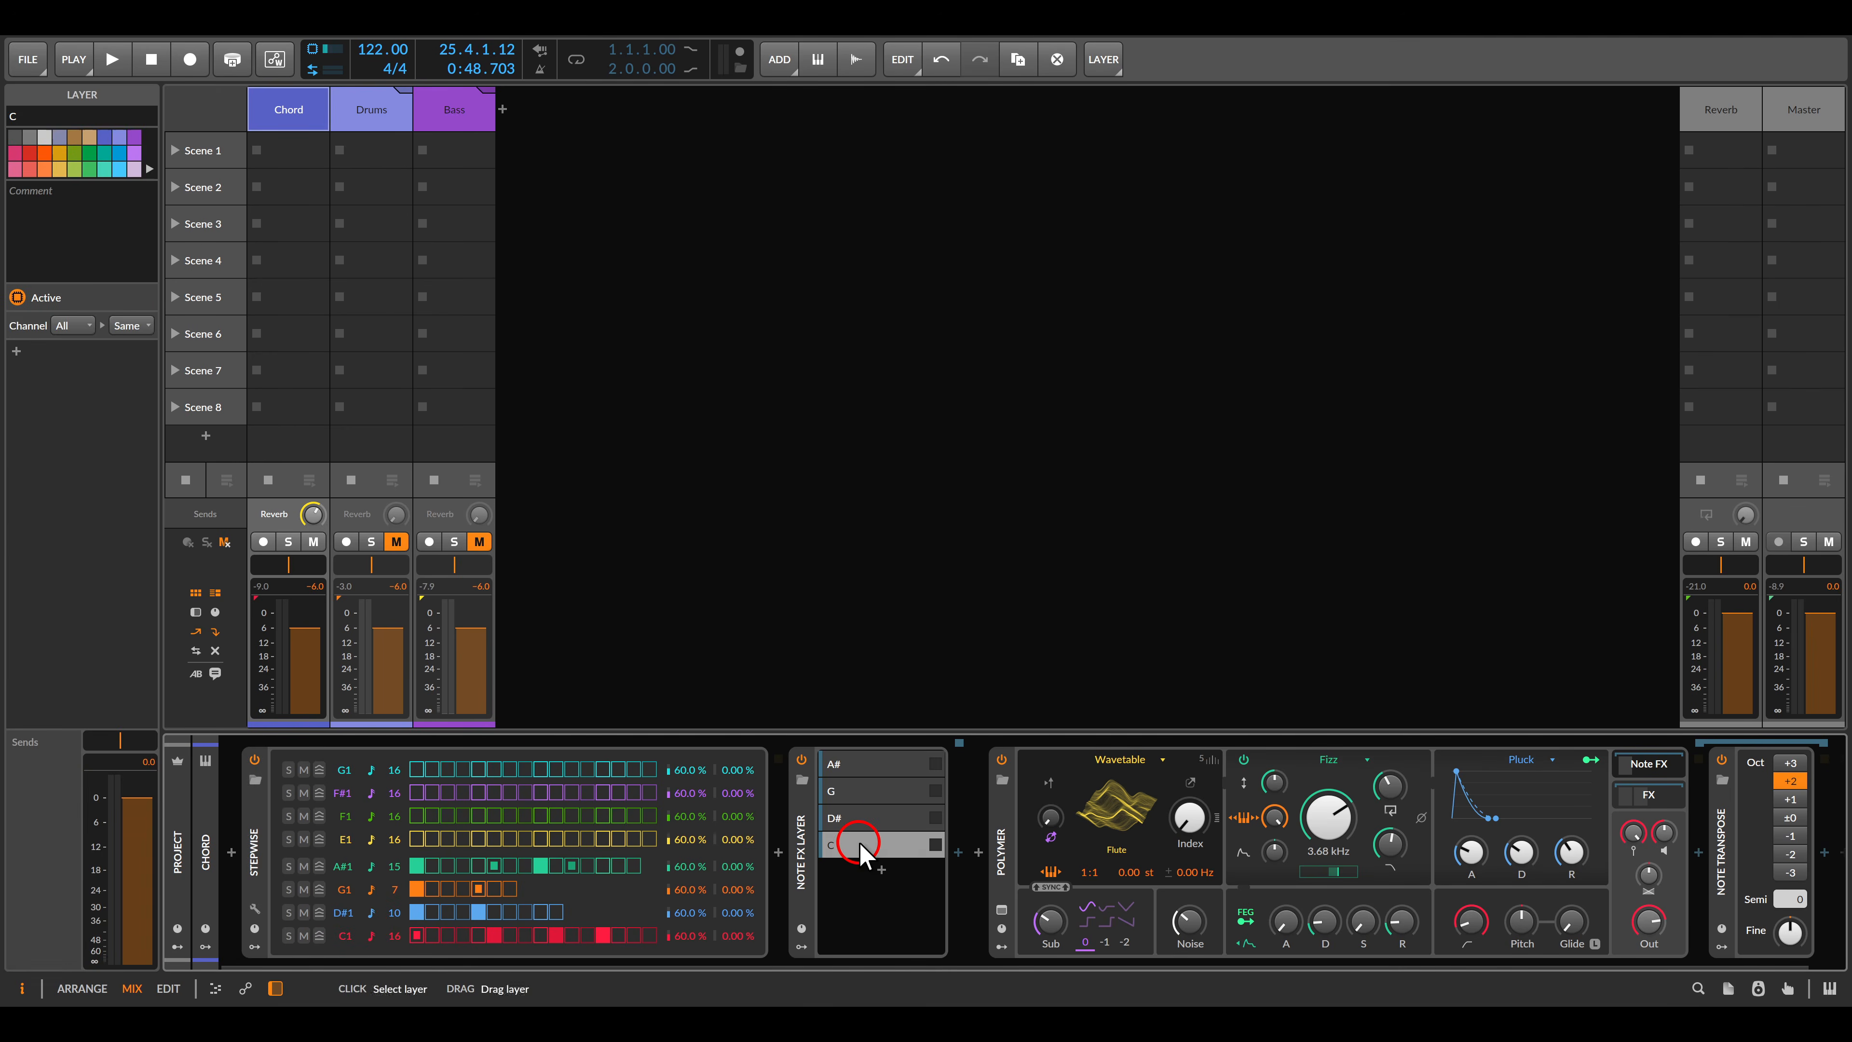
{"action": "left_click", "coordinate": [73, 326]}
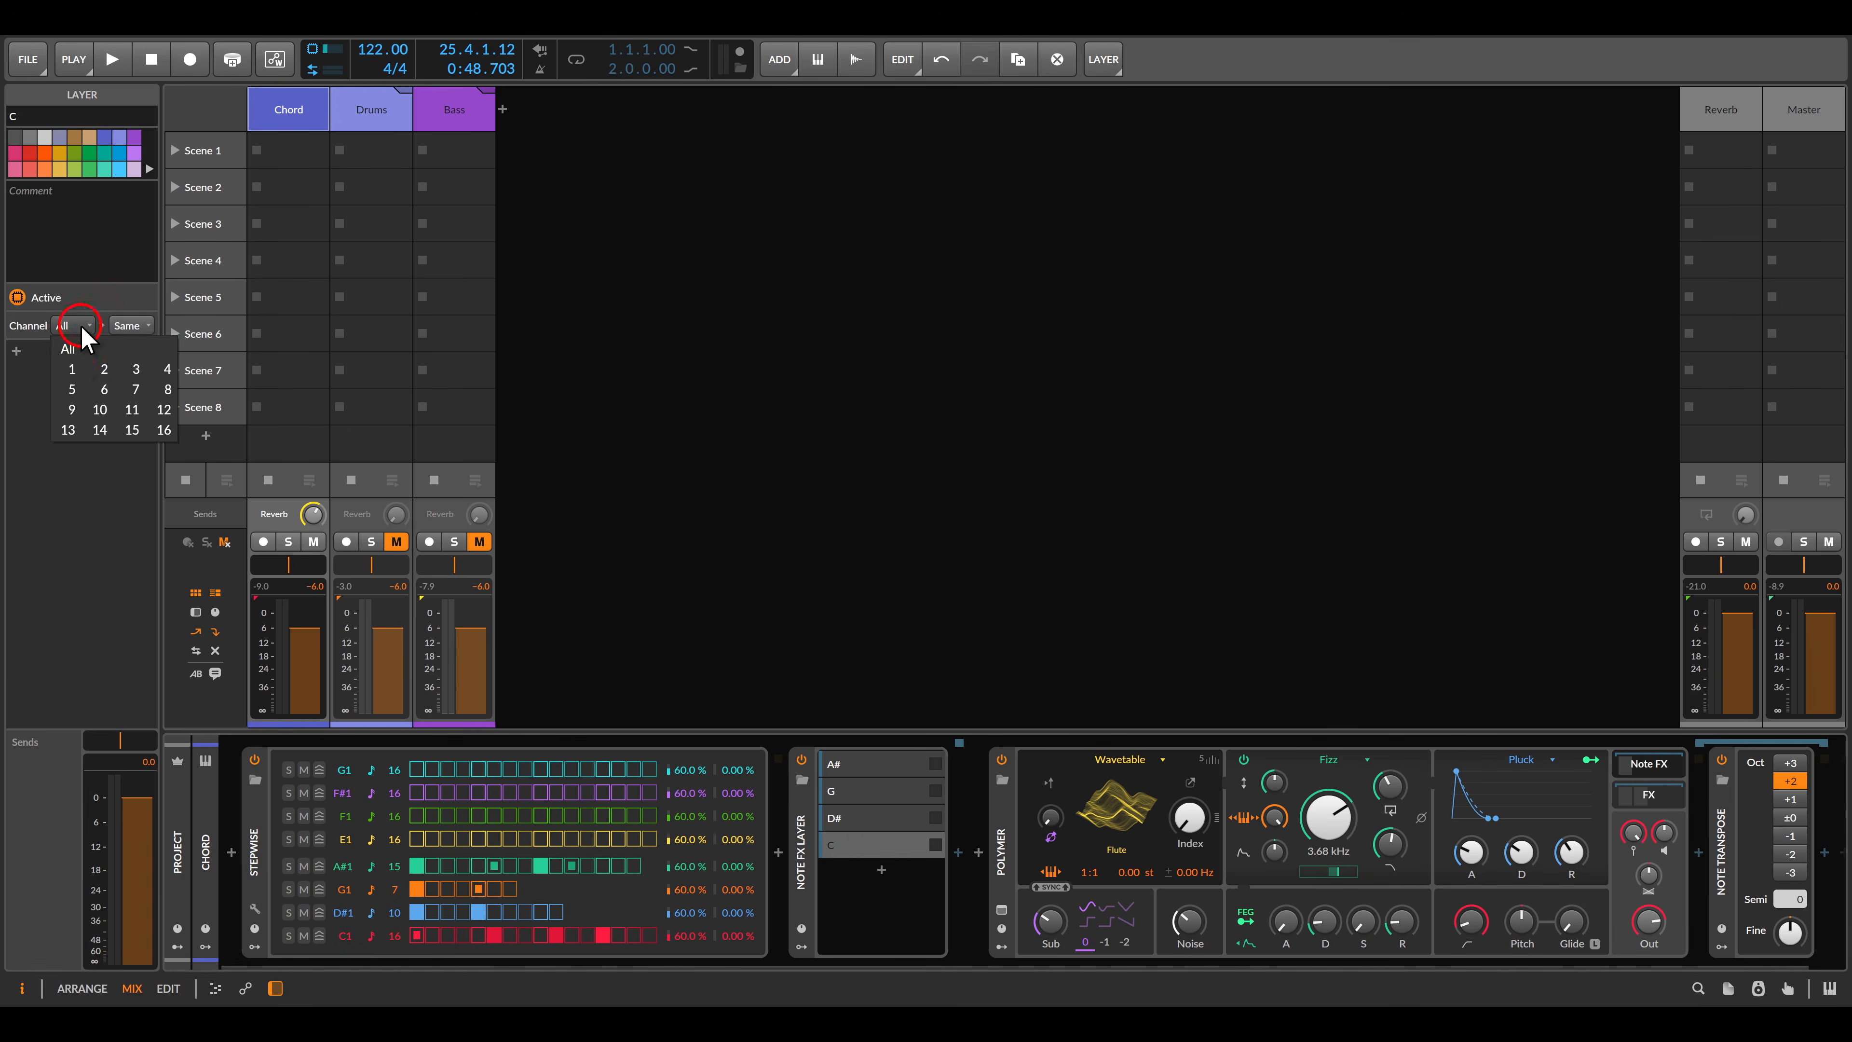
{"action": "left_click", "coordinate": [64, 357]}
{"action": "left_click", "coordinate": [850, 819]}
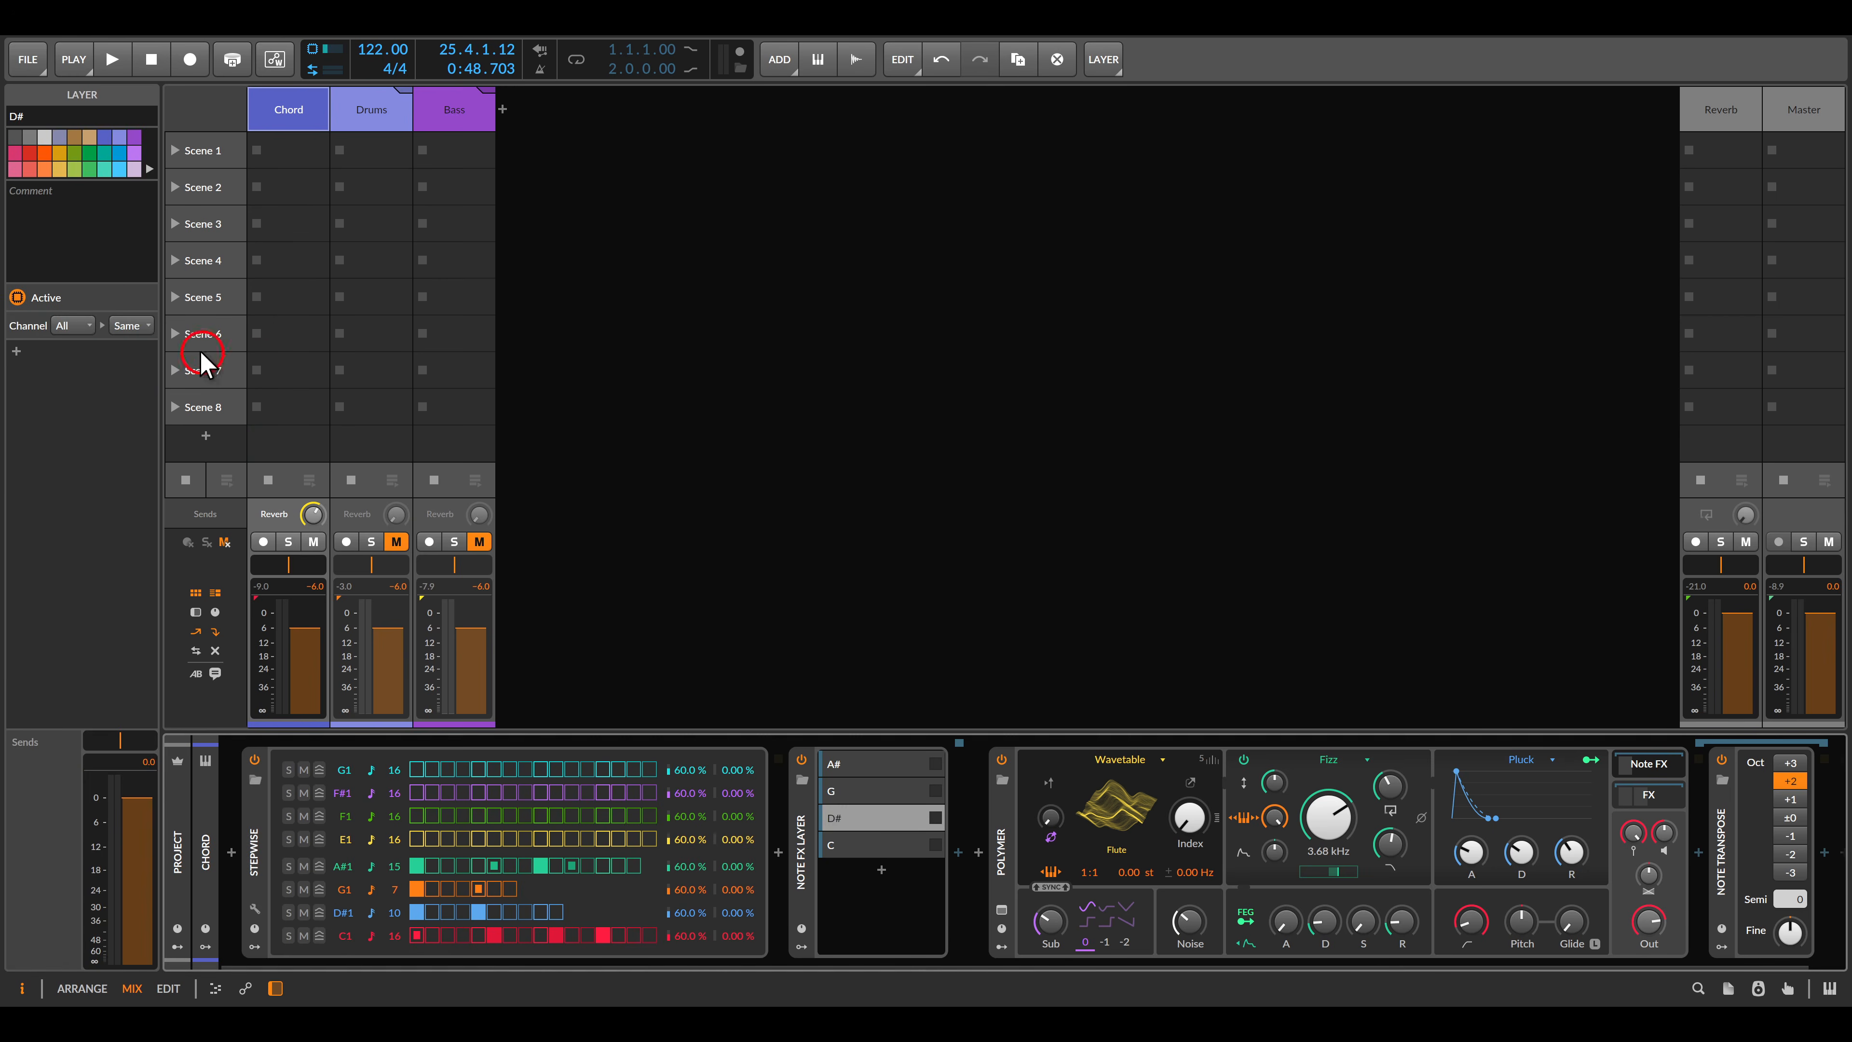
{"action": "left_click", "coordinate": [73, 326]}
{"action": "left_click", "coordinate": [91, 362]}
Set the input channel of the G layer to 3 and of the A# layer to 4.
{"action": "left_click", "coordinate": [839, 792]}
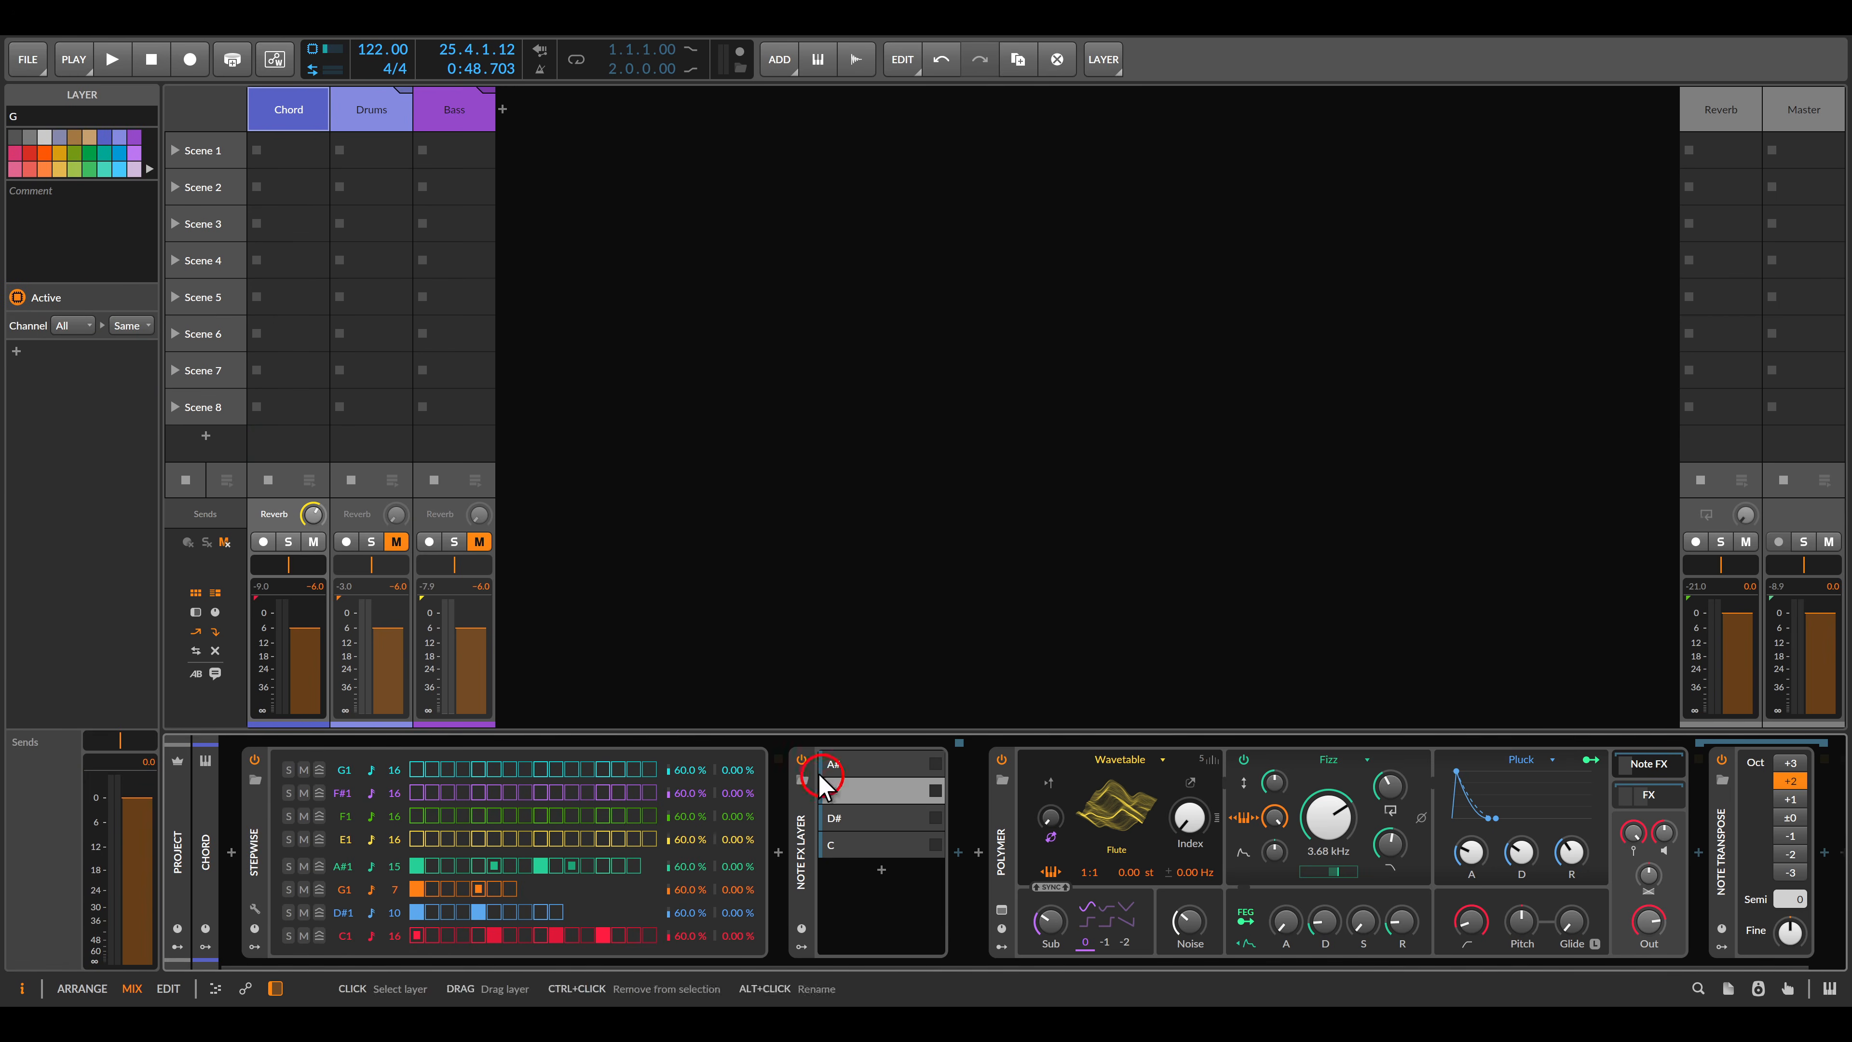
{"action": "left_click", "coordinate": [72, 324]}
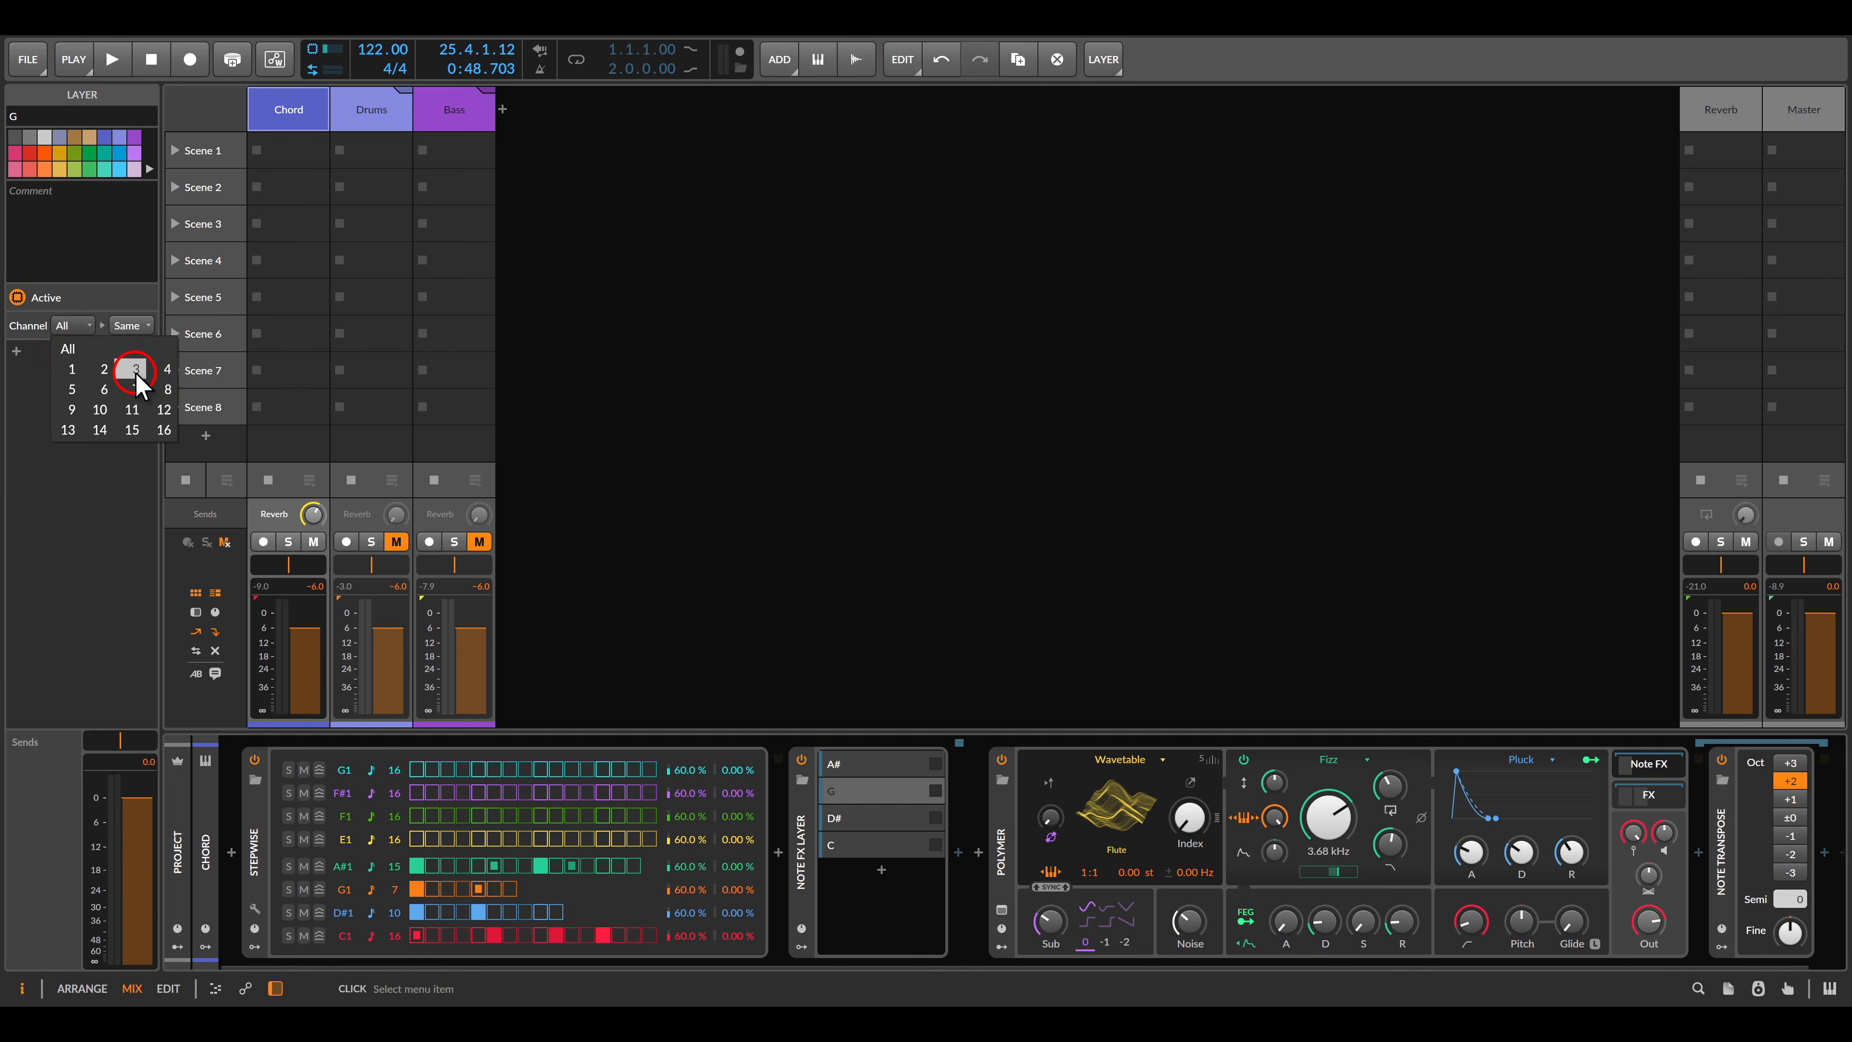
{"action": "left_click", "coordinate": [132, 370]}
{"action": "left_click", "coordinate": [852, 764]}
{"action": "left_click", "coordinate": [89, 329]}
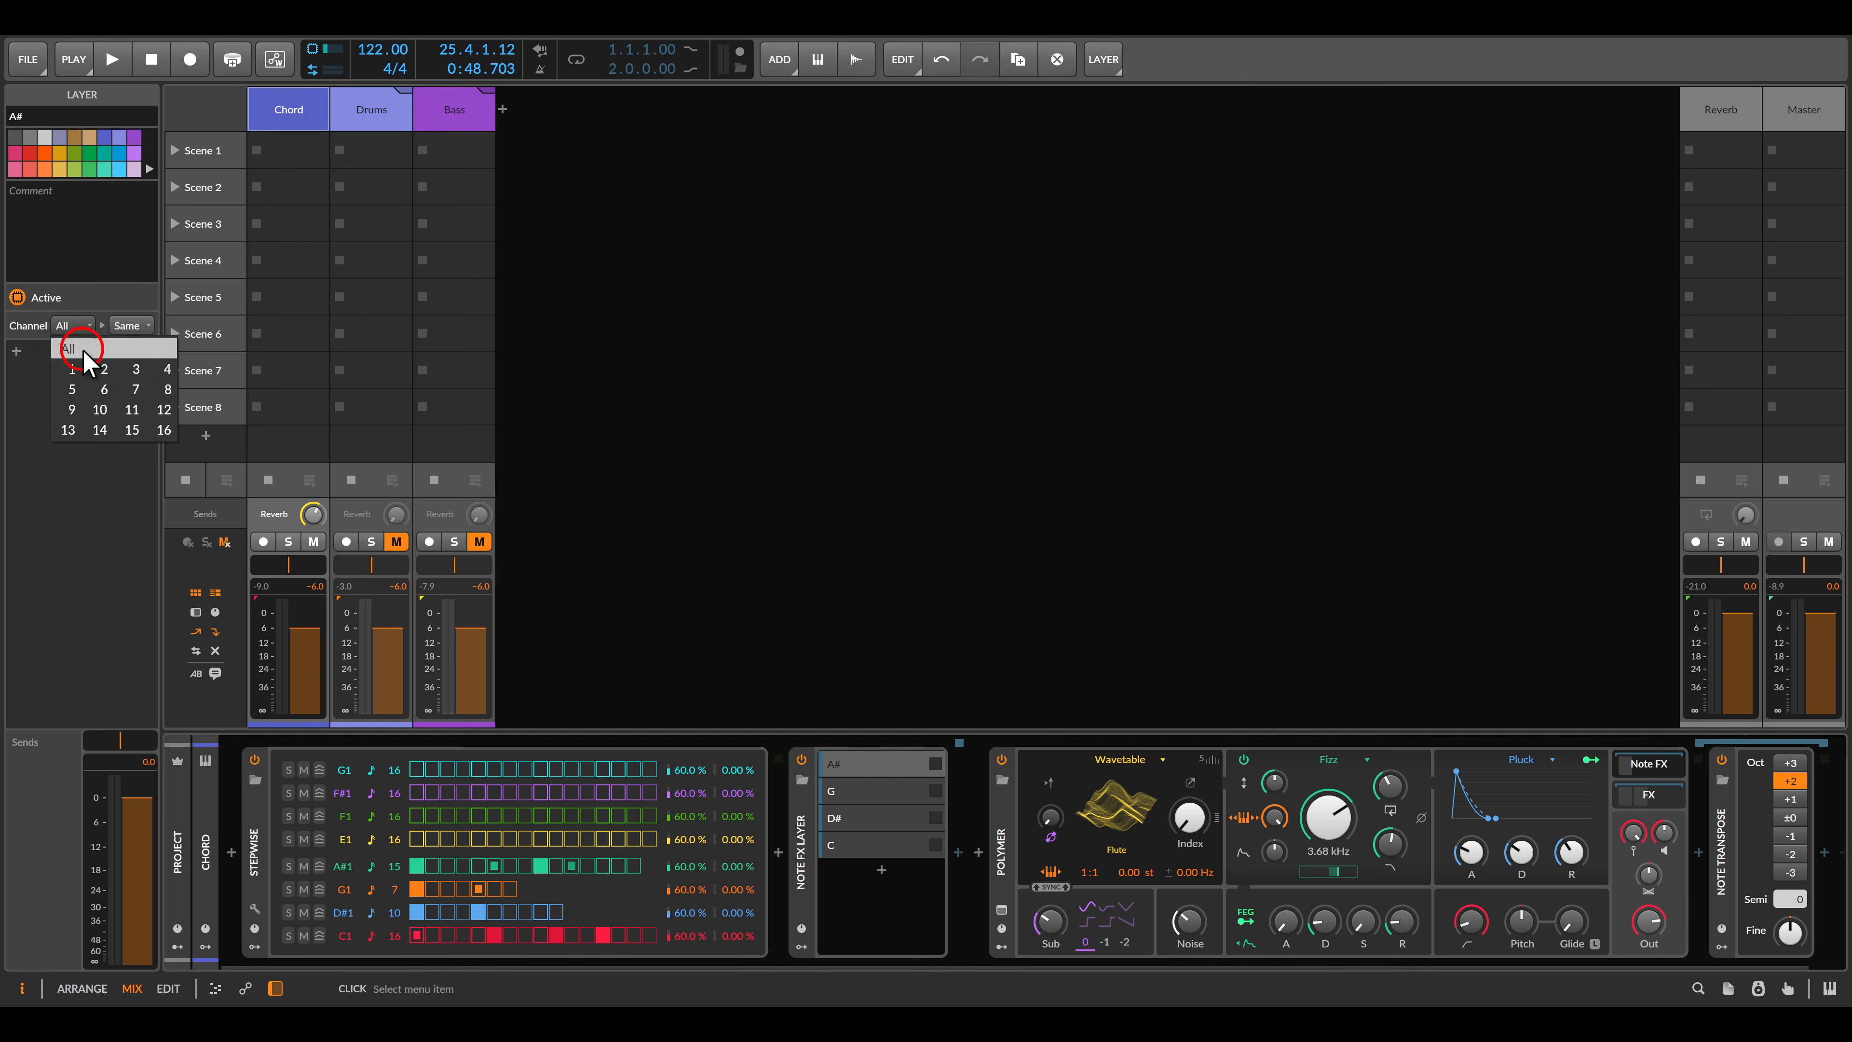
{"action": "left_click", "coordinate": [157, 372]}
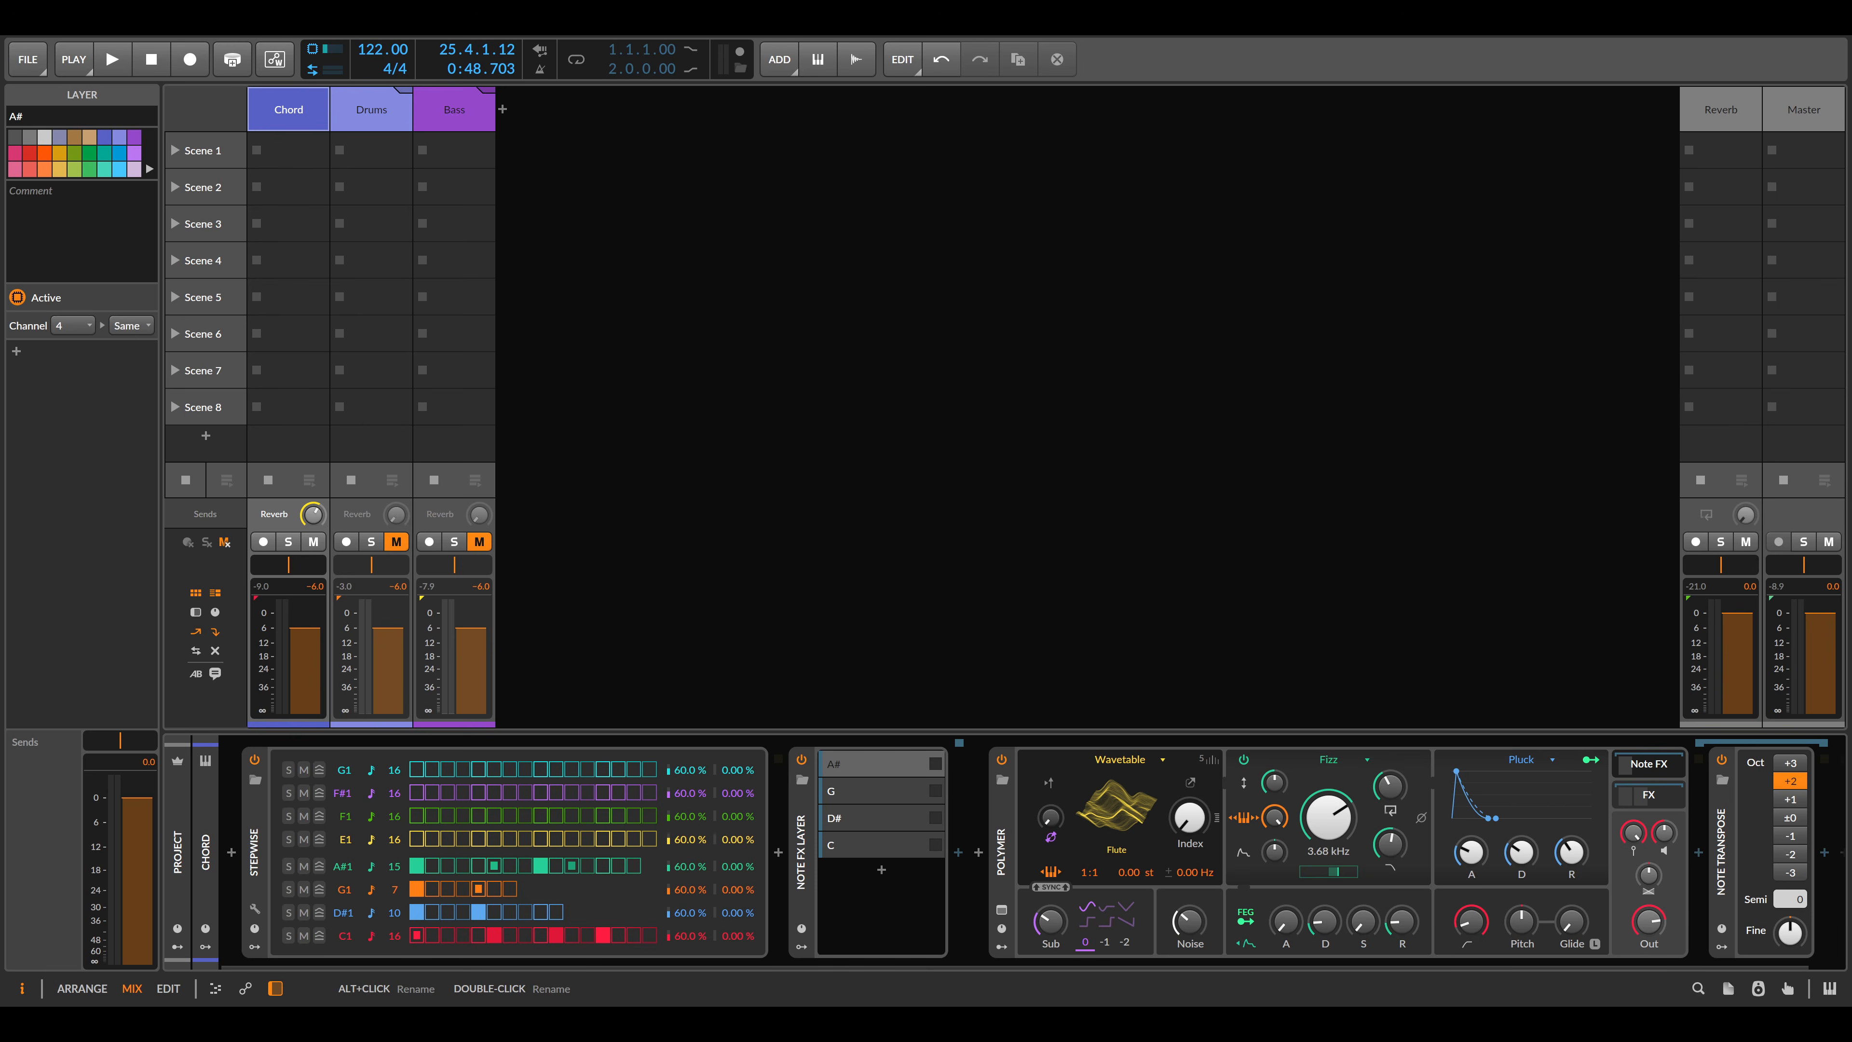
Start playback and solo the C1 lane in Stepwise.
{"action": "key", "text": "space"}
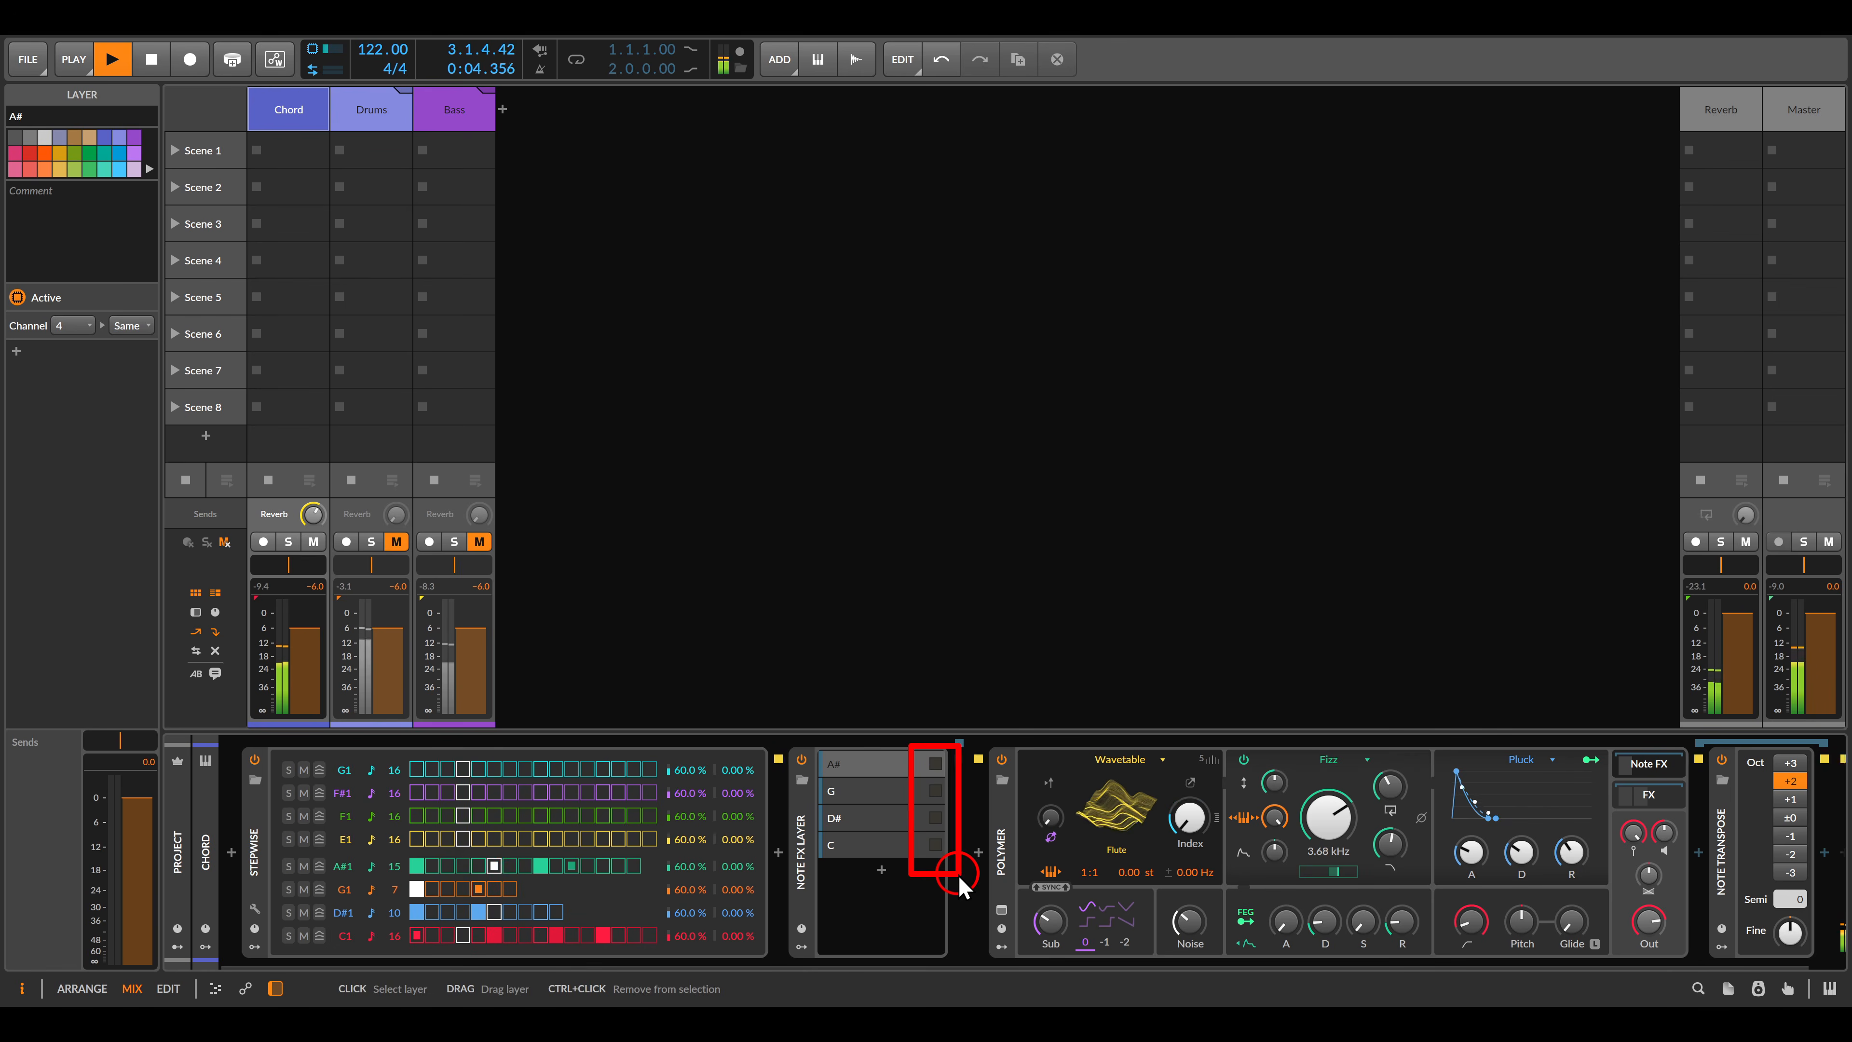
{"action": "left_click", "coordinate": [288, 935]}
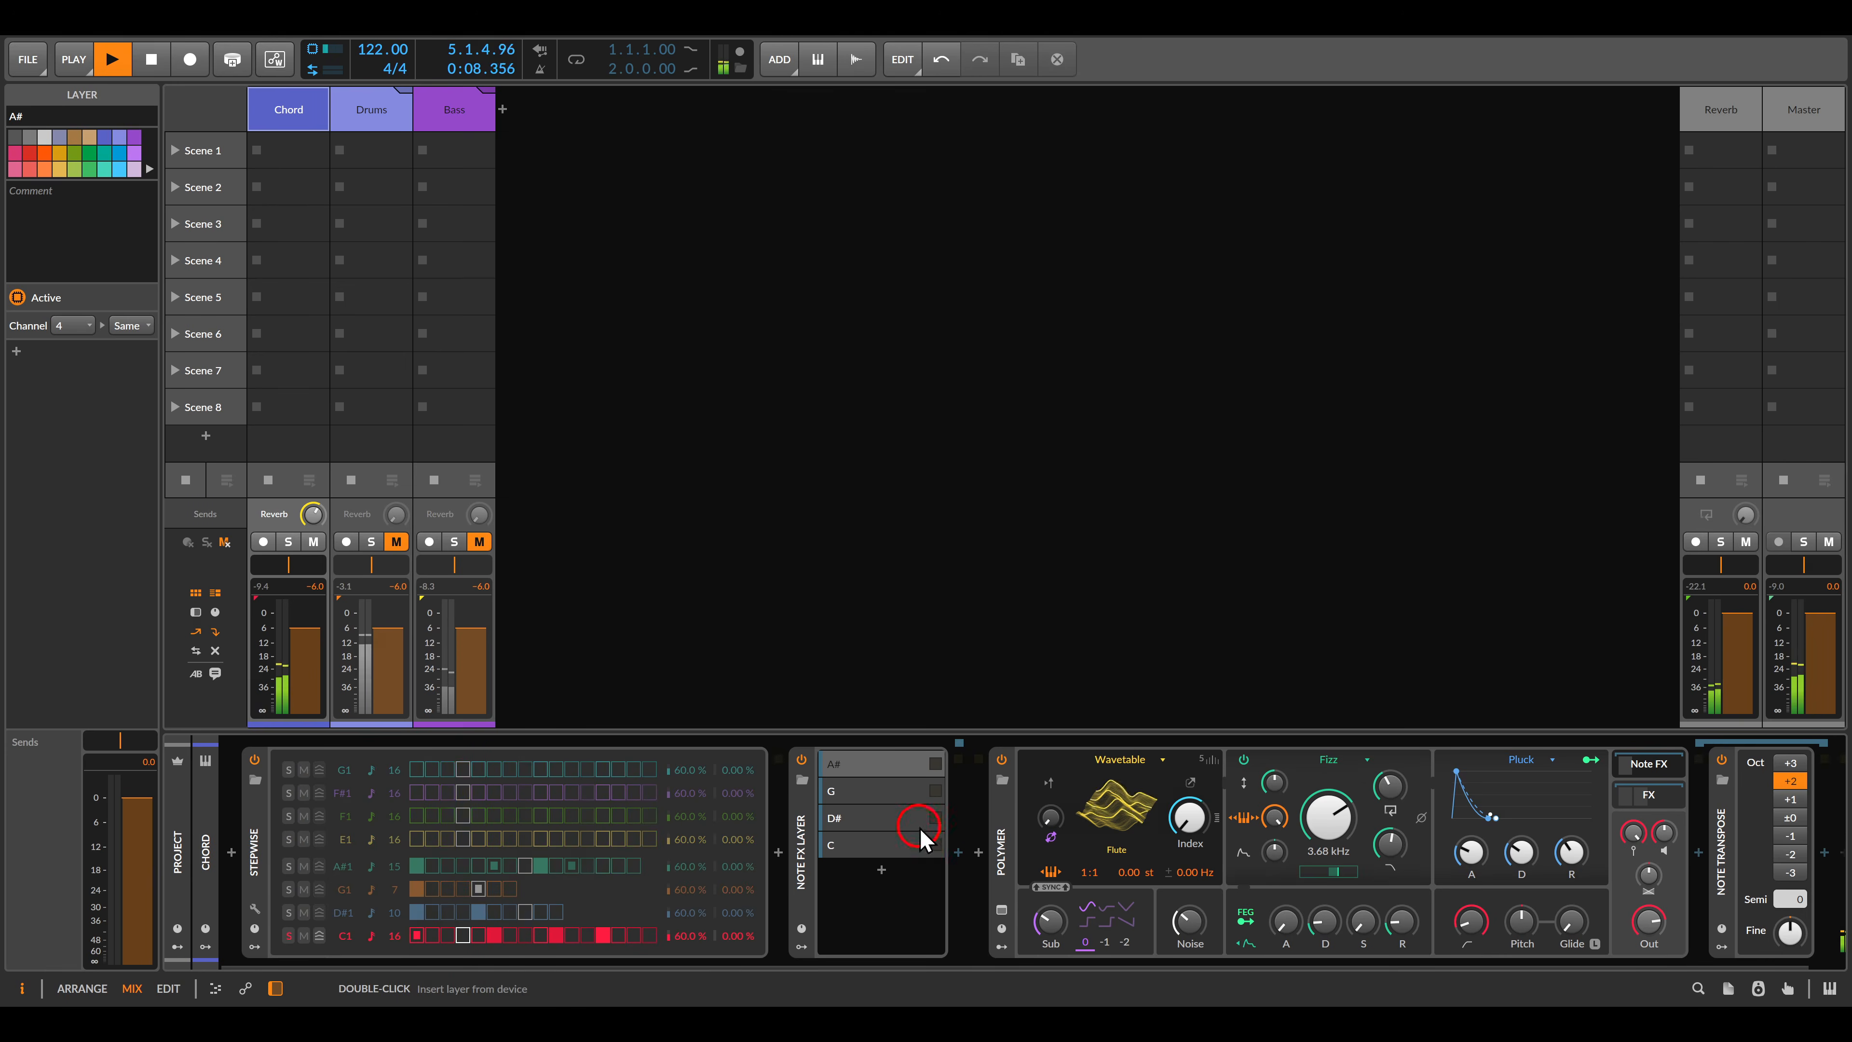
{"action": "left_click", "coordinate": [936, 844]}
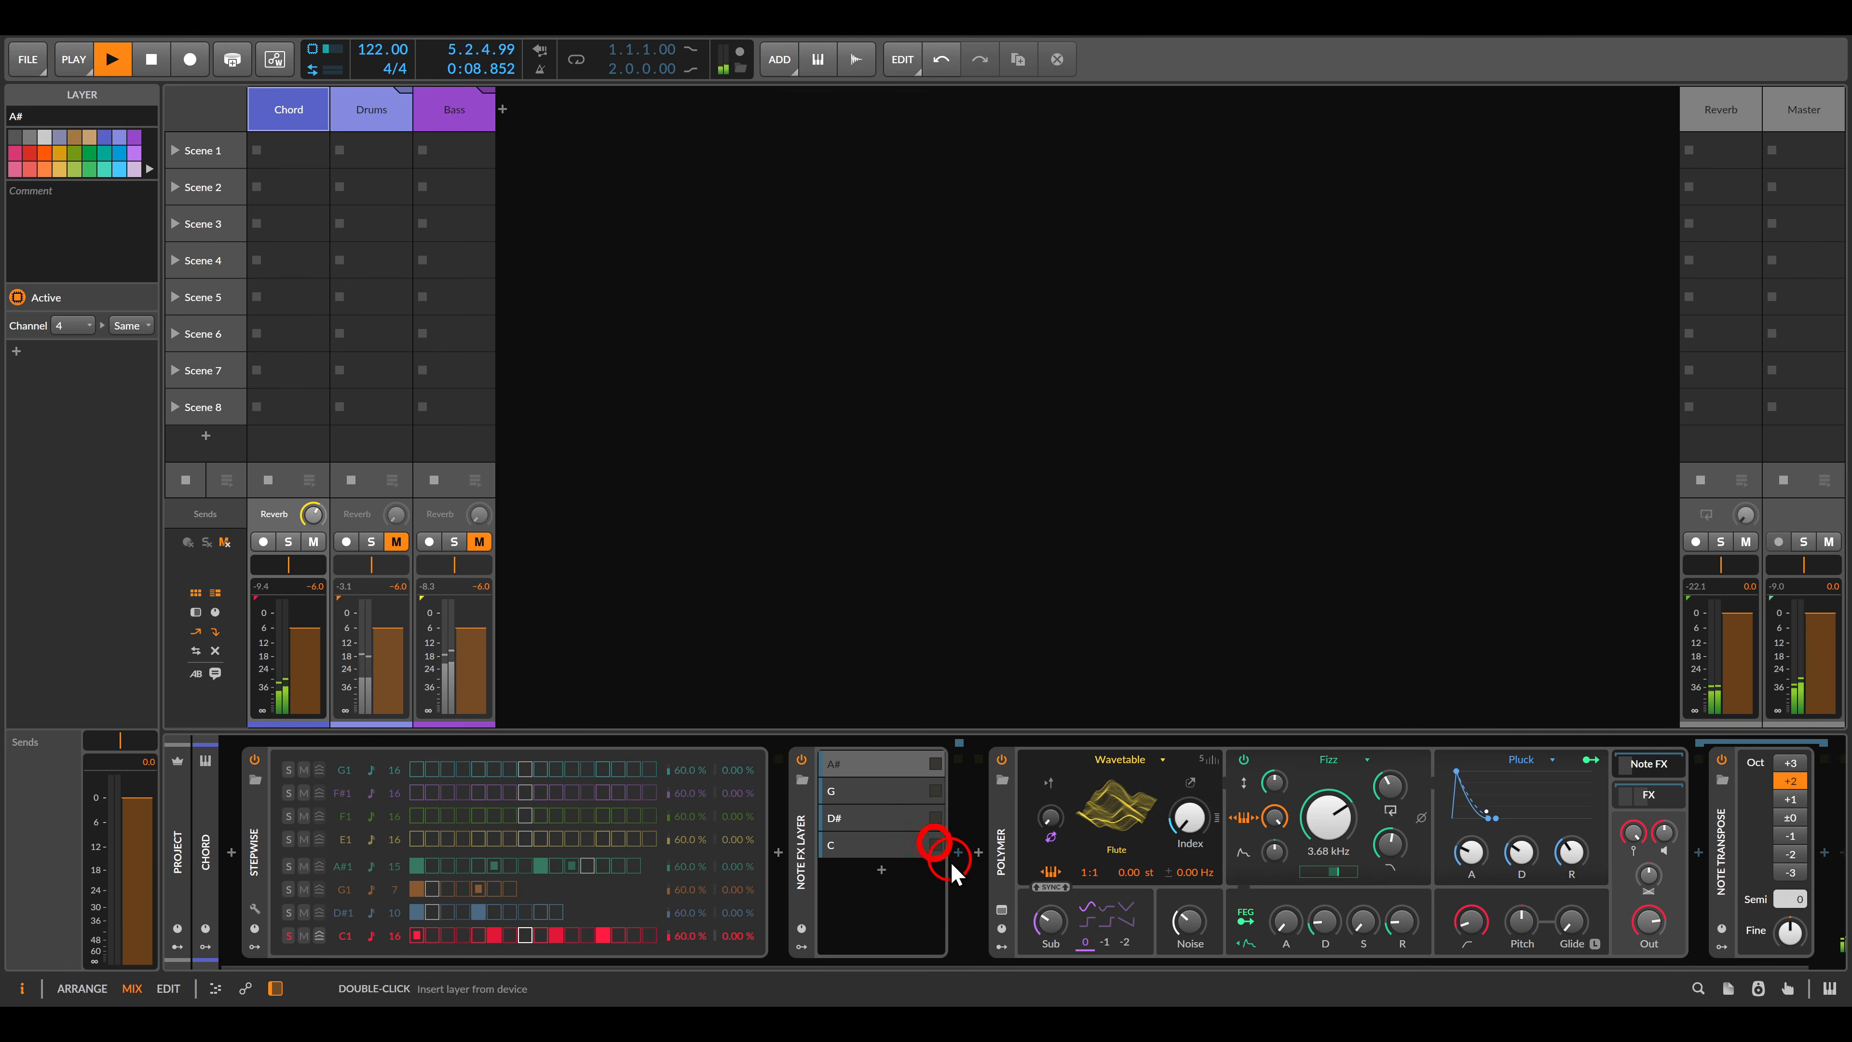
Add a Randomize device to the C layer and randomize Velocity and Pan, with the Pan amount at 100 %.
{"action": "left_click", "coordinate": [881, 846]}
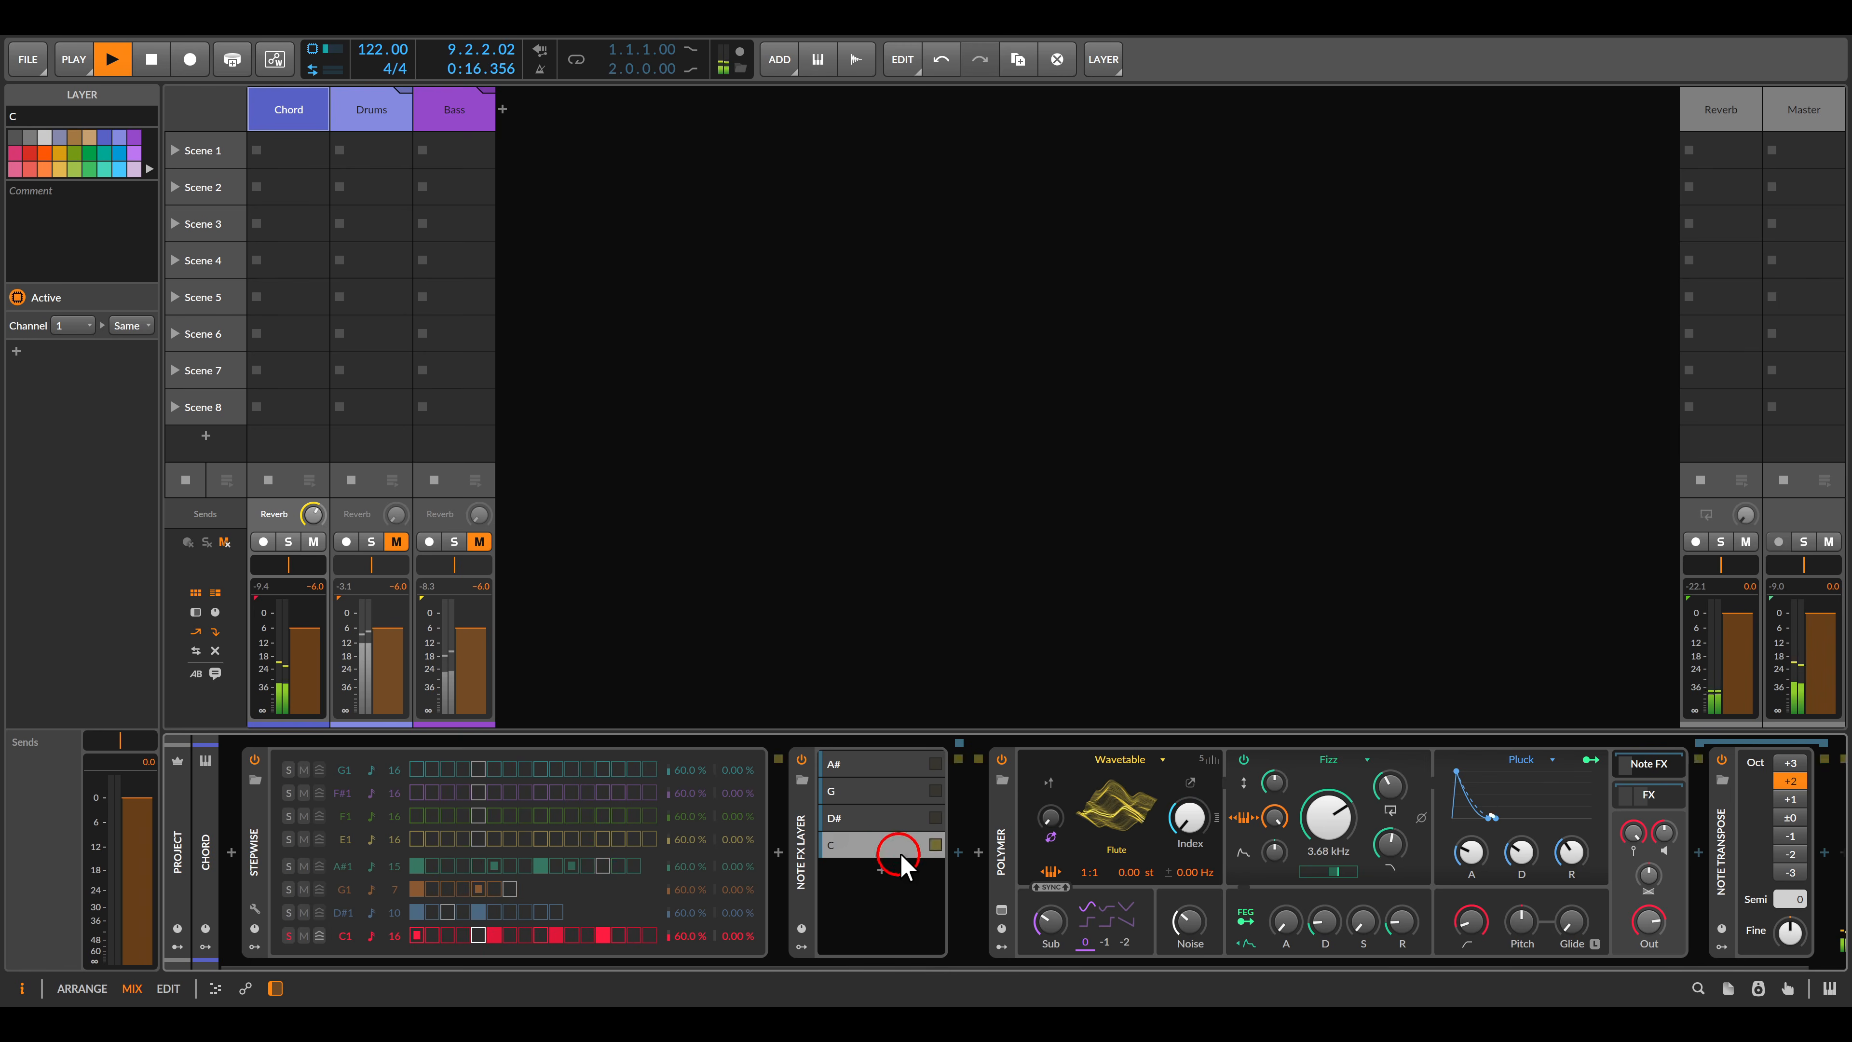
{"action": "left_click", "coordinate": [956, 852]}
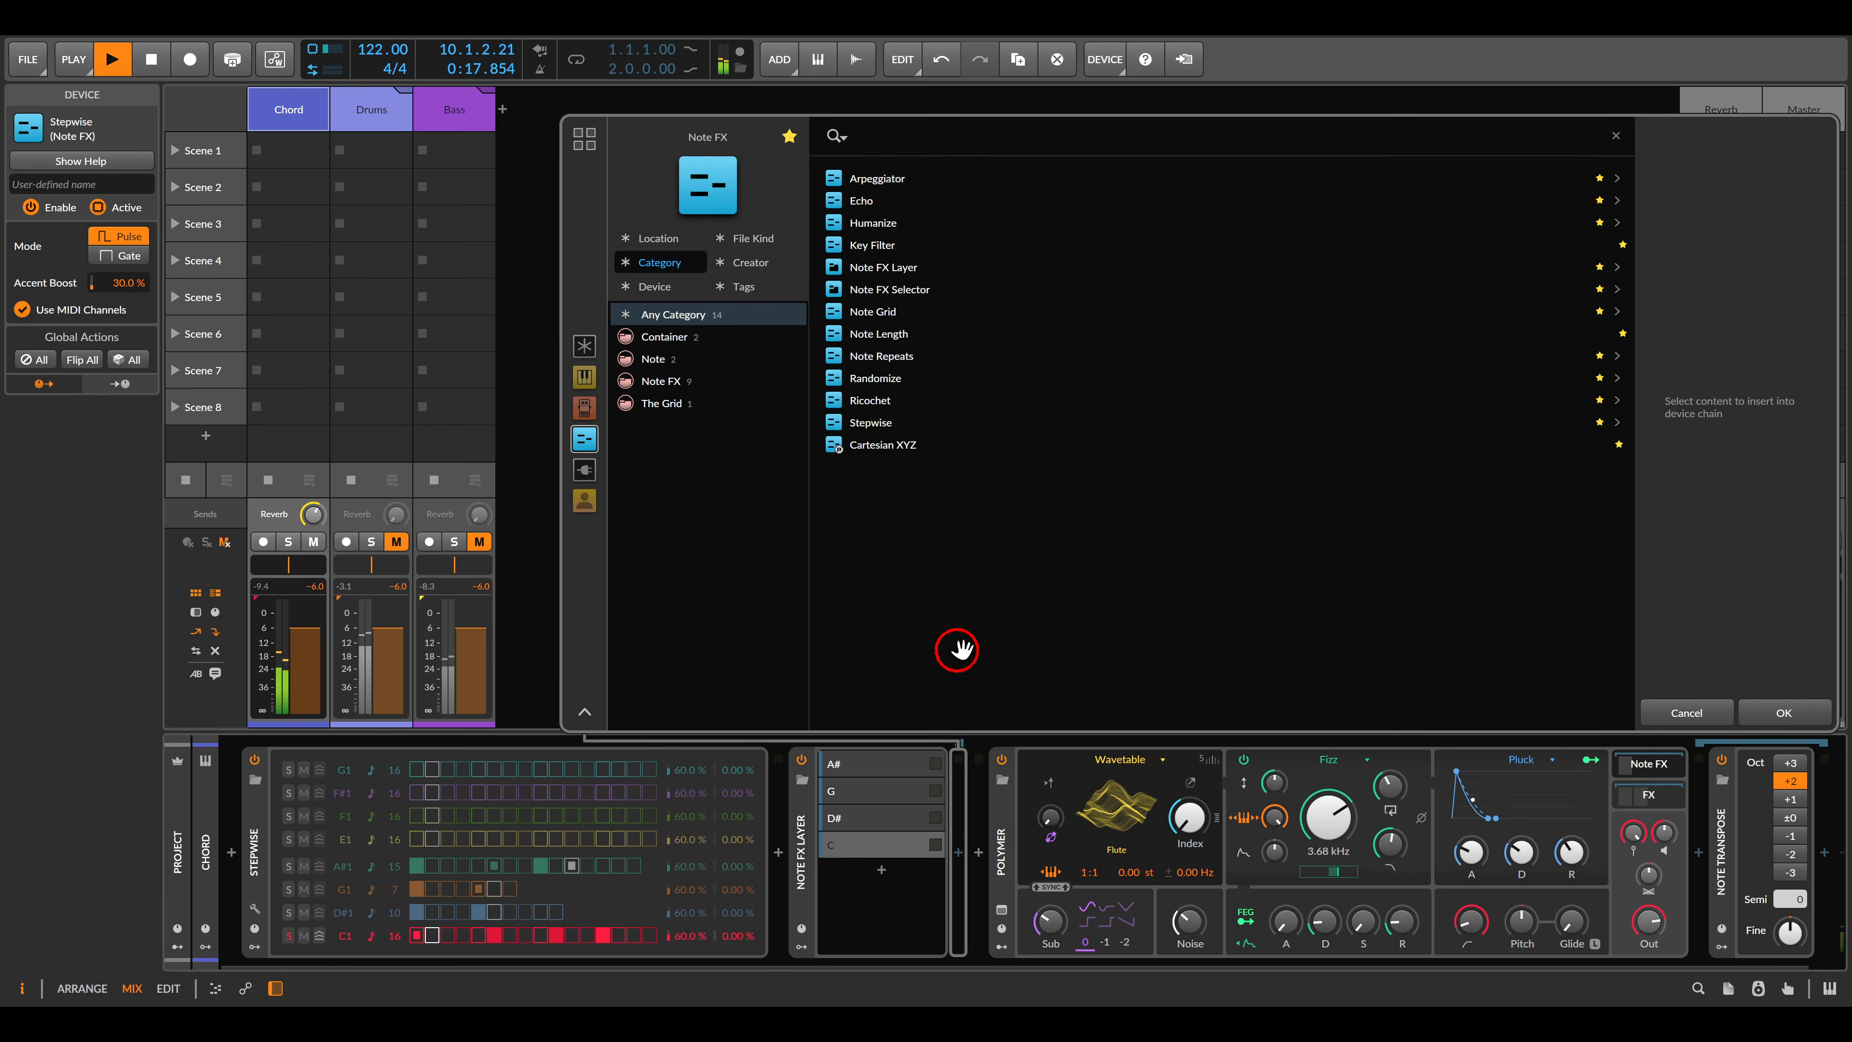
{"action": "double_click", "coordinate": [875, 379]}
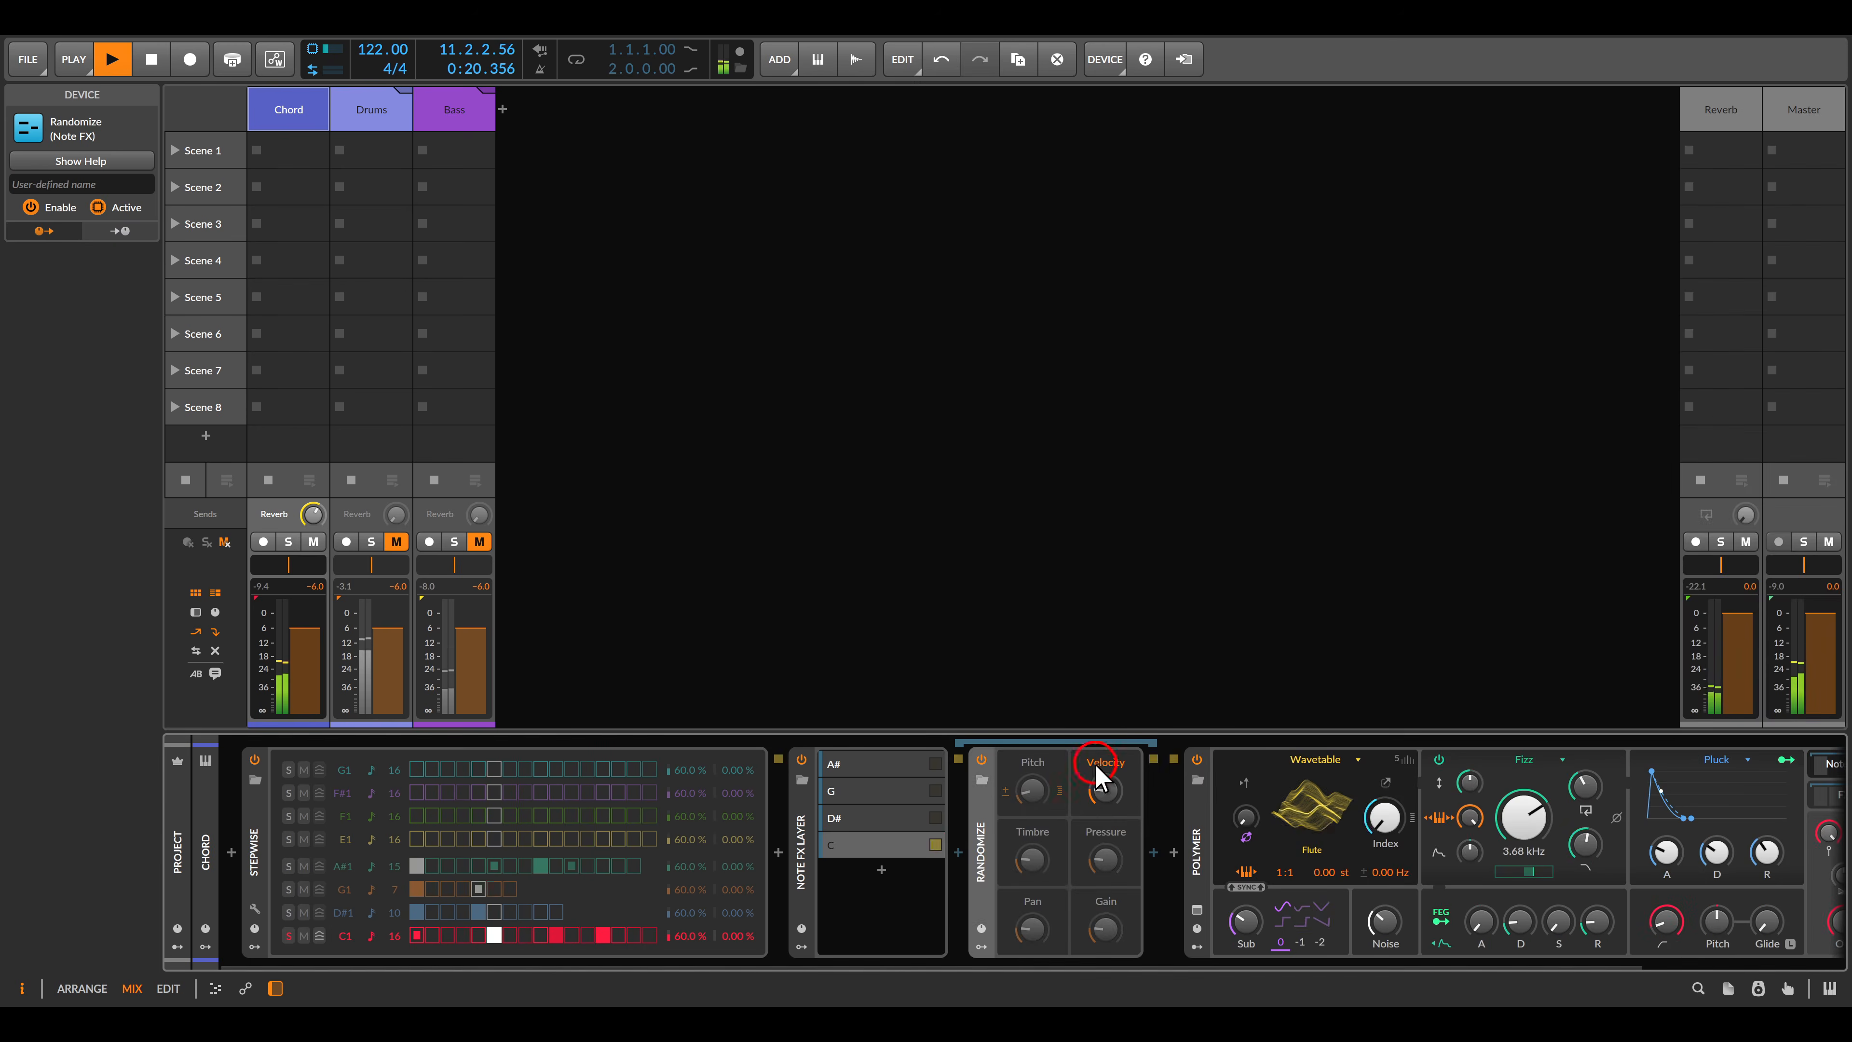
{"action": "left_click", "coordinate": [1105, 791]}
{"action": "left_click_drag", "start_coordinate": [1106, 791], "coordinate": [1106, 791]}
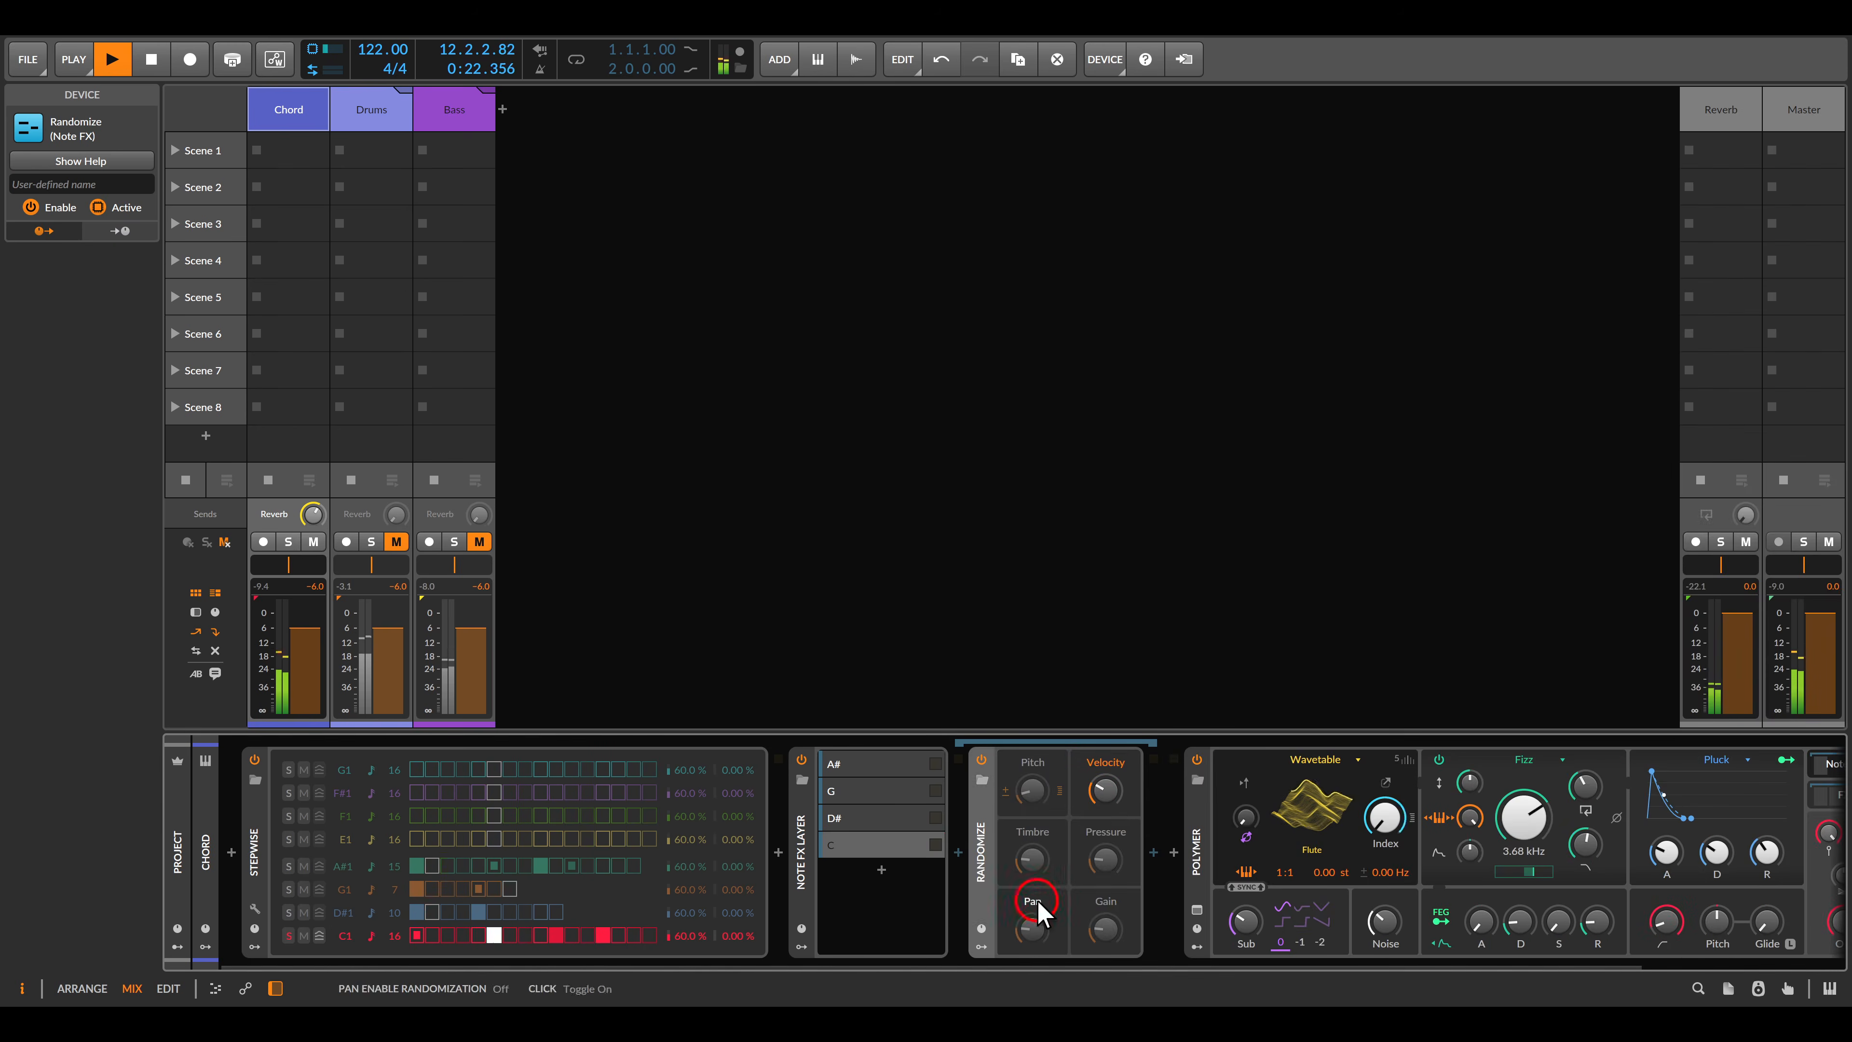
{"action": "left_click_drag", "start_coordinate": [1030, 928], "coordinate": [1025, 941]}
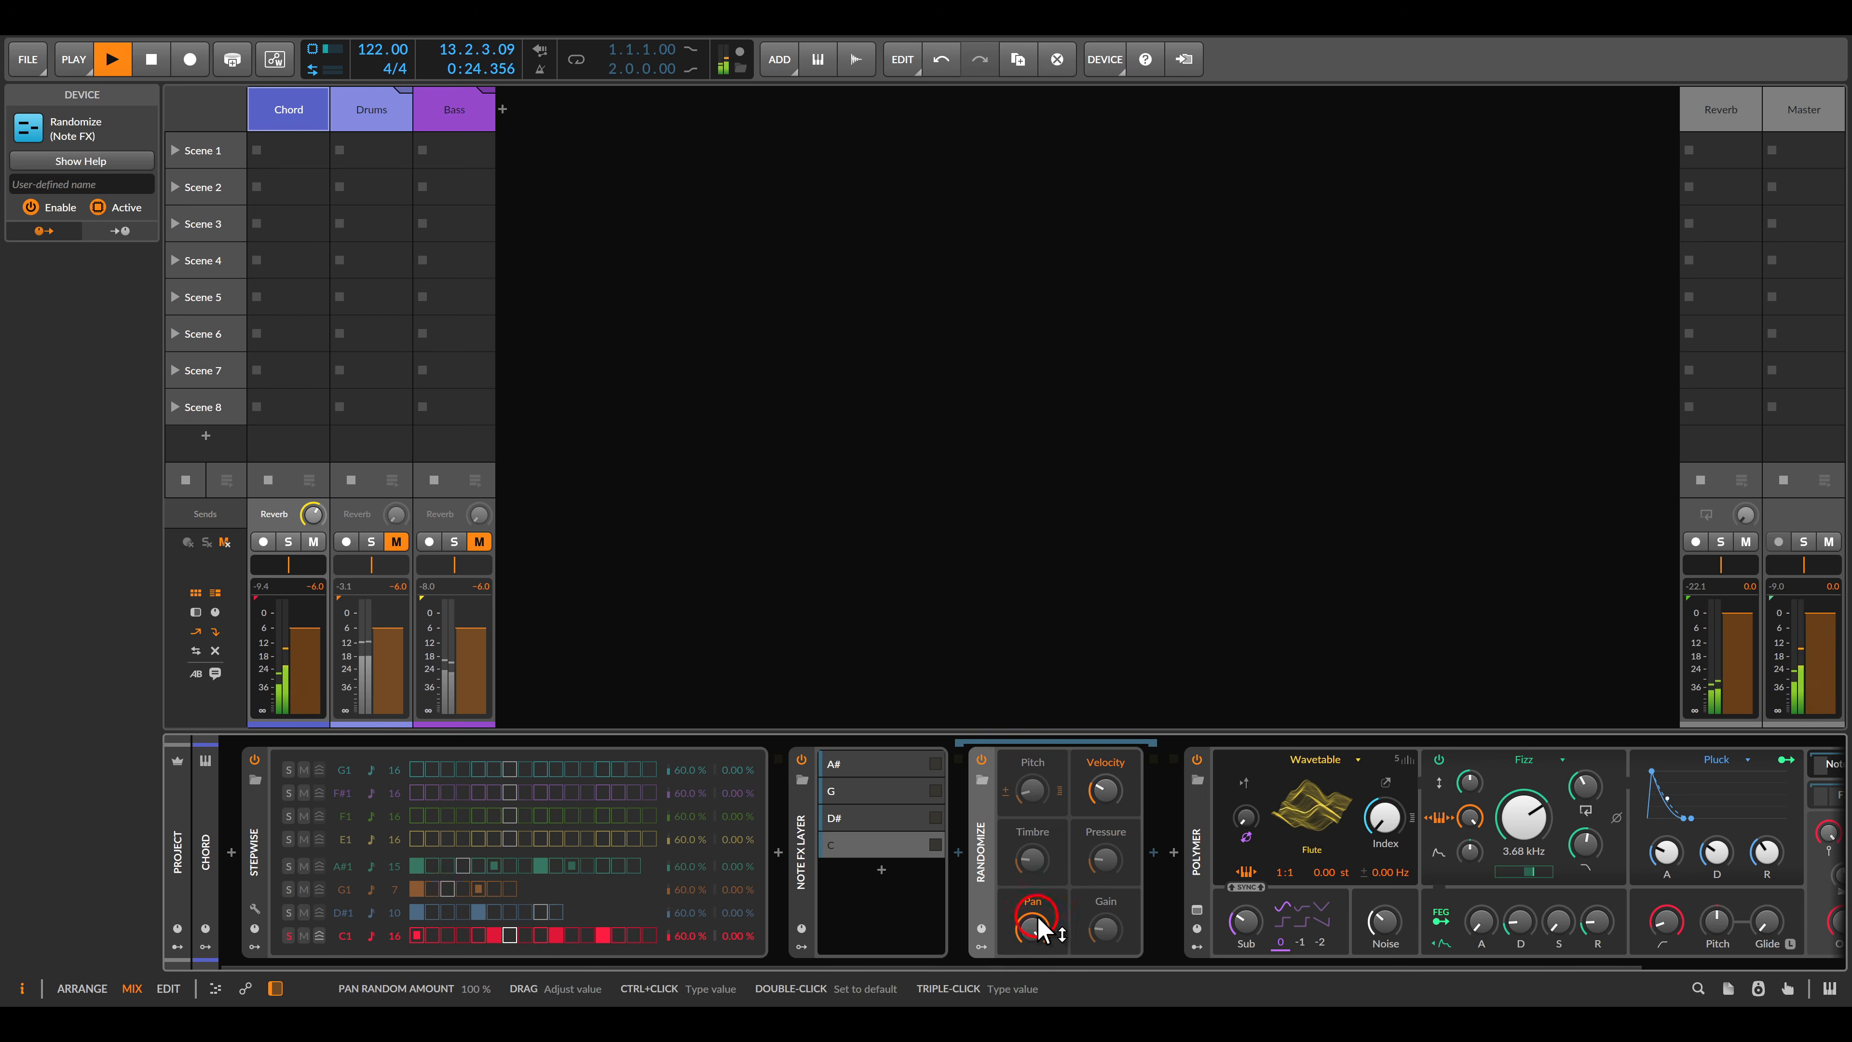
Insert a Key Filter after Randomize and enable Randomize's Pitch with an amount of about 6.90 st.
{"action": "left_click", "coordinate": [1154, 853]}
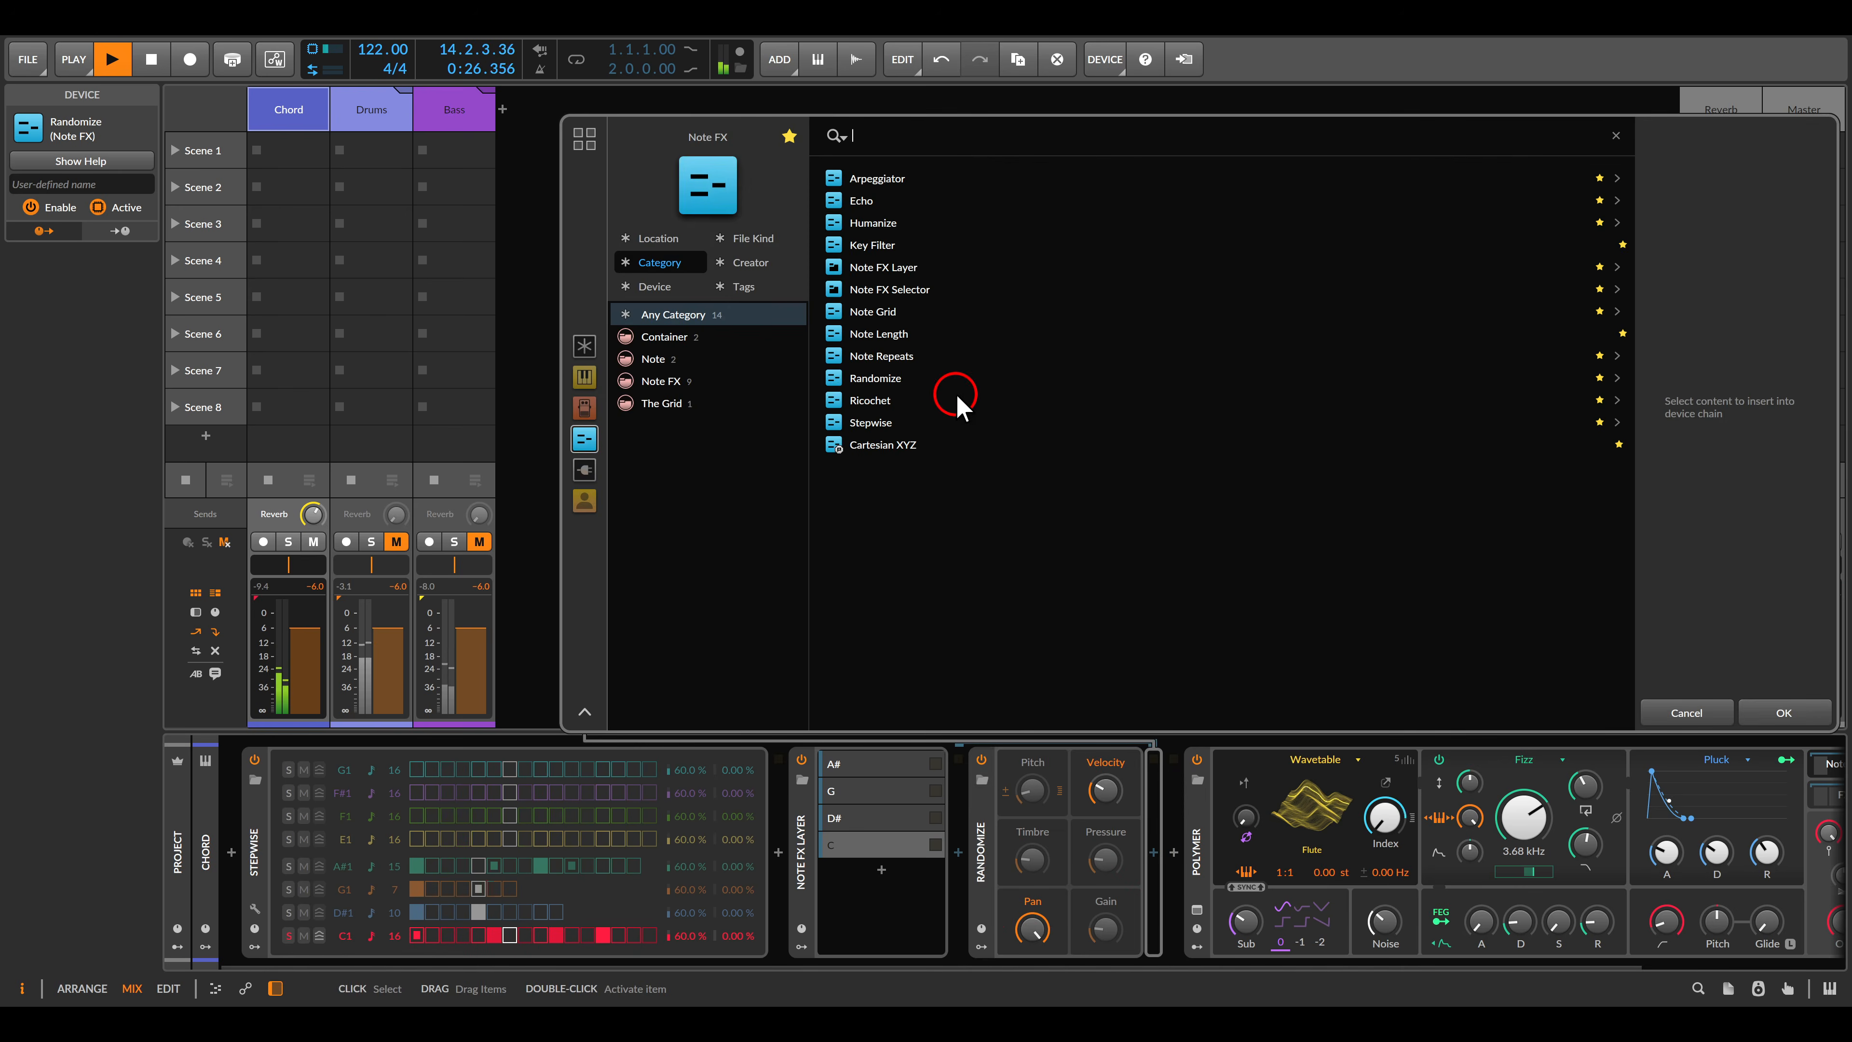
{"action": "double_click", "coordinate": [882, 244]}
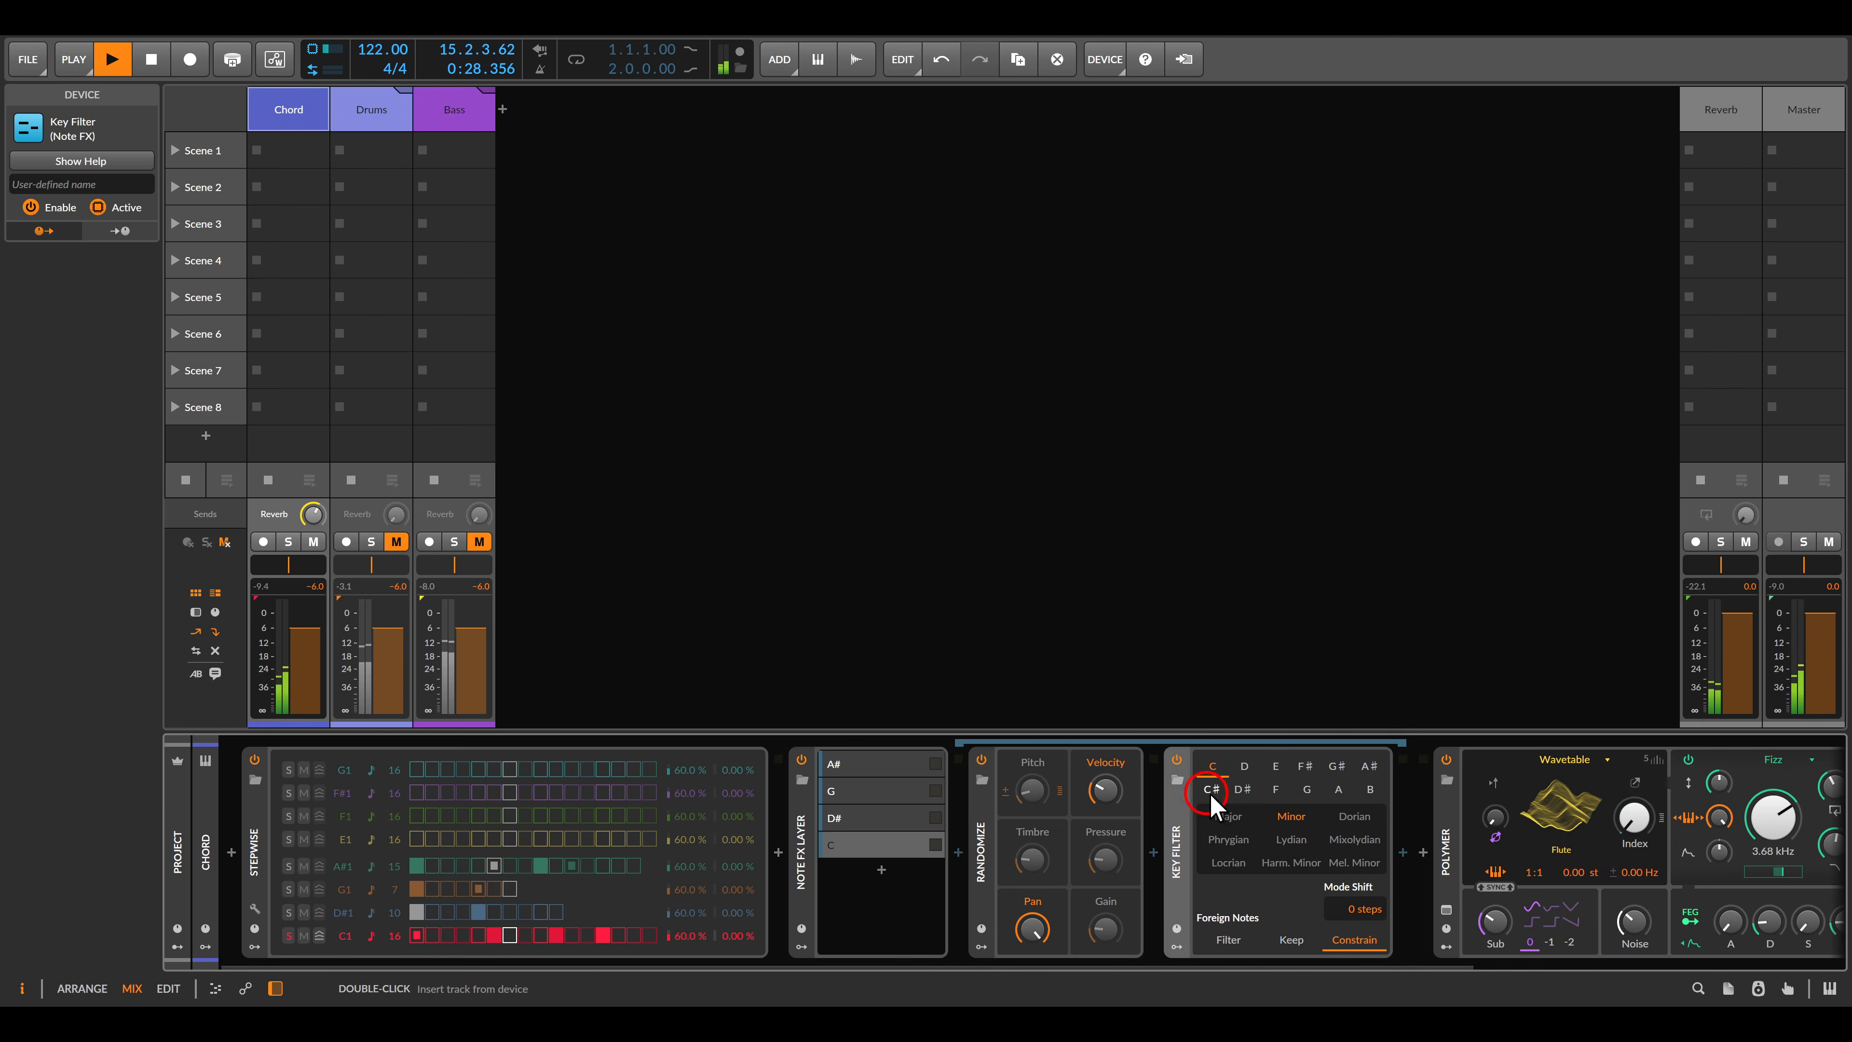
{"action": "left_click", "coordinate": [1021, 773]}
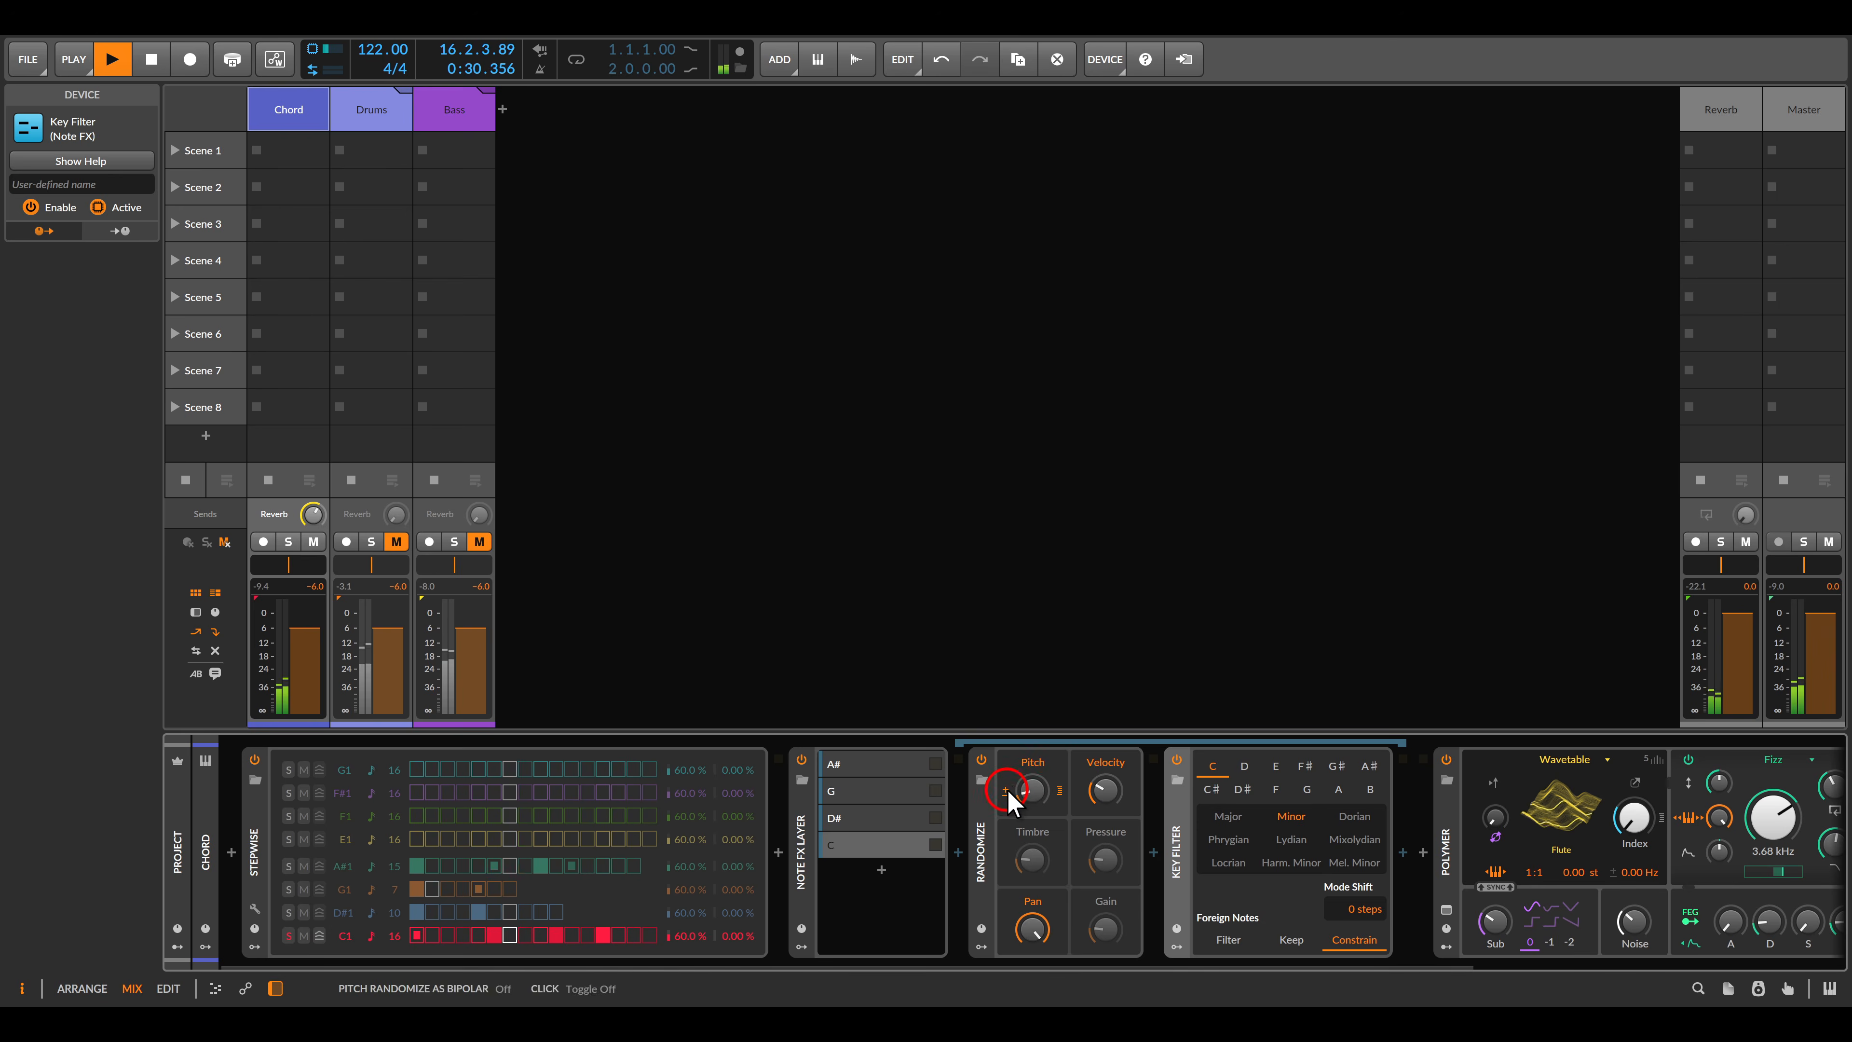
{"action": "left_click_drag", "start_coordinate": [1034, 790], "coordinate": [1033, 756]}
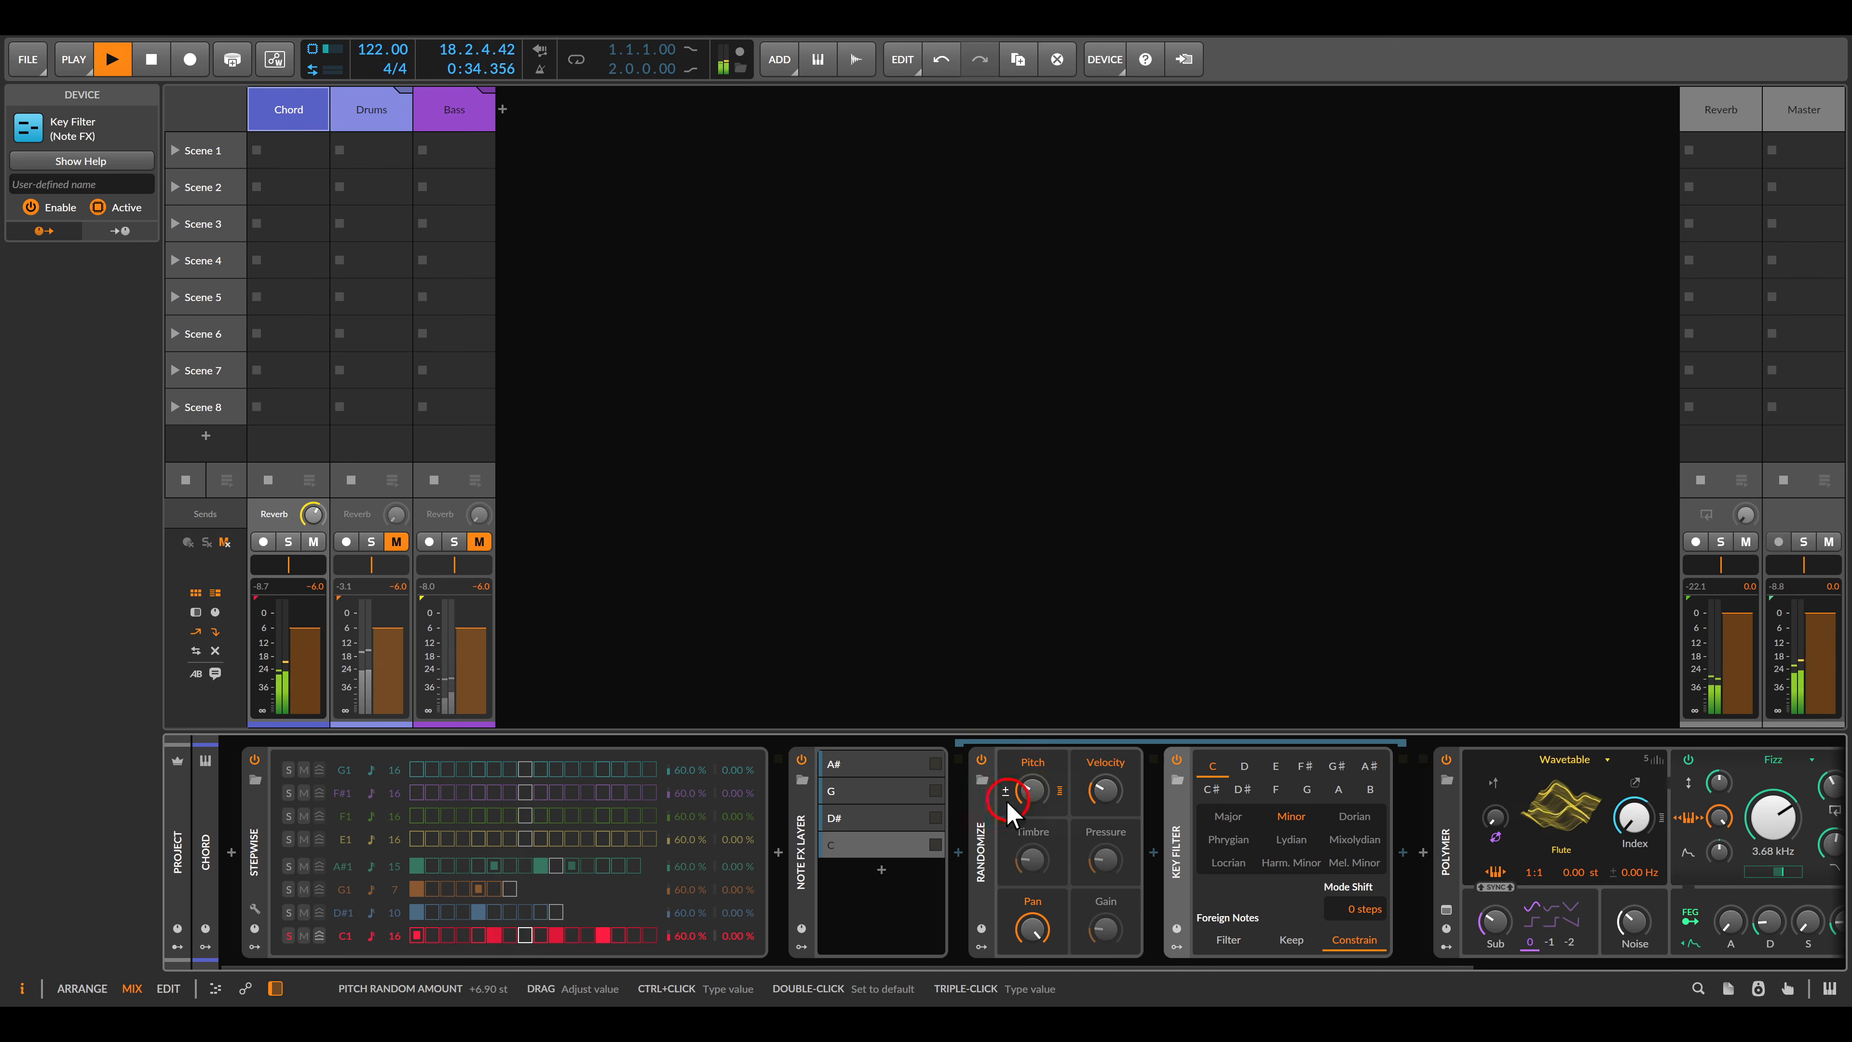
Unsolo the C1 lane and solo the D#1 lane in Stepwise.
{"action": "left_click", "coordinate": [834, 846]}
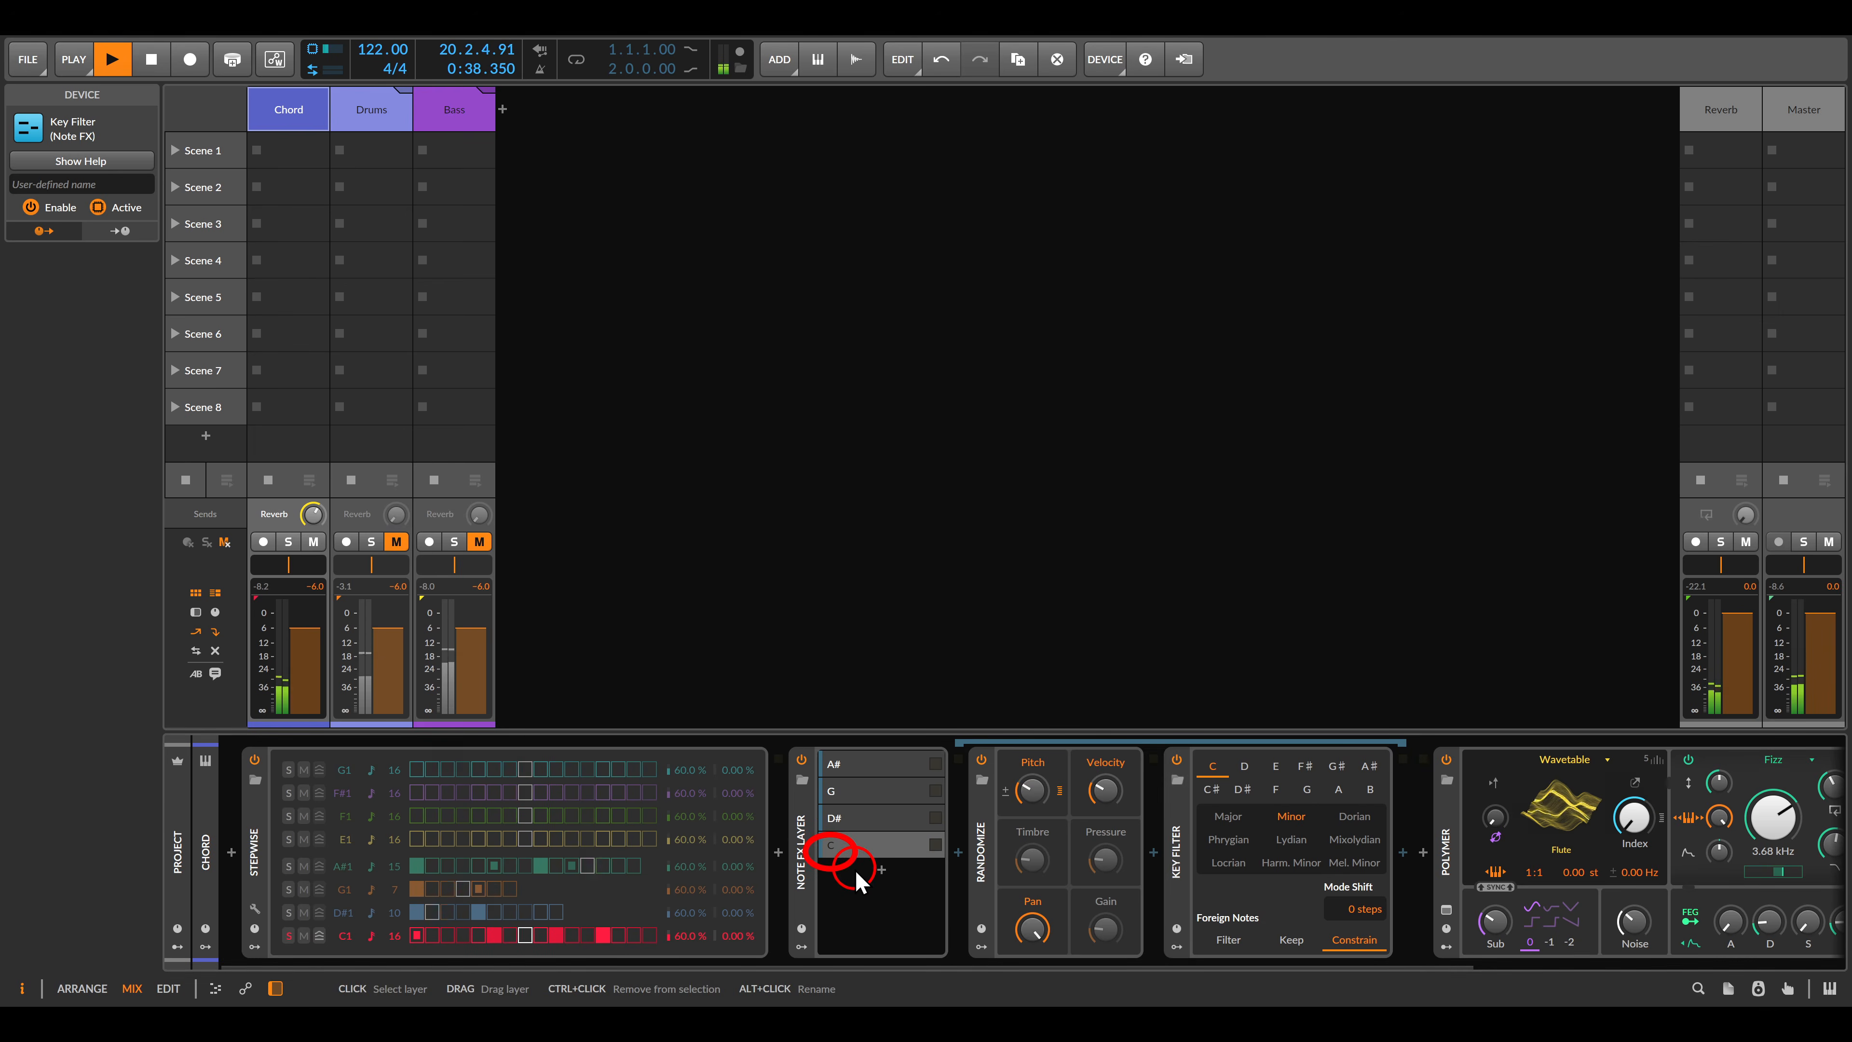
{"action": "left_click", "coordinate": [306, 931]}
{"action": "left_click", "coordinate": [289, 937]}
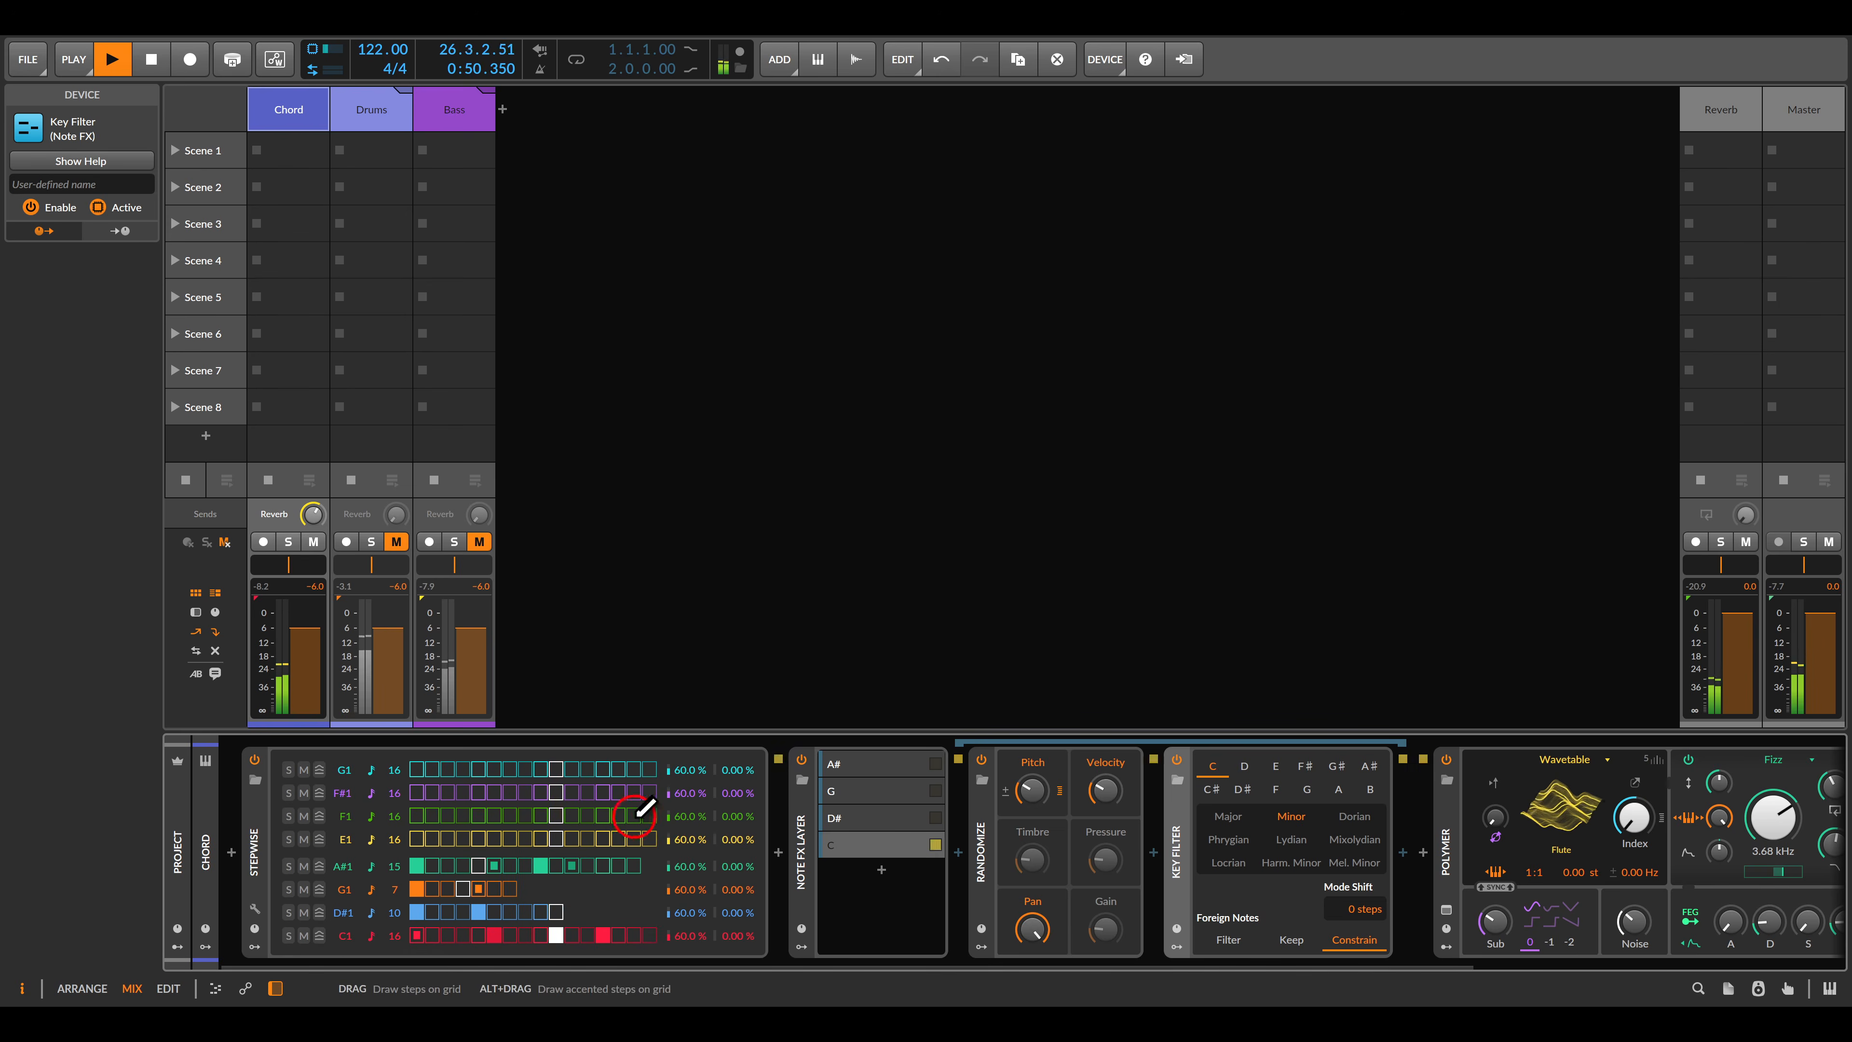
{"action": "left_click", "coordinate": [288, 913]}
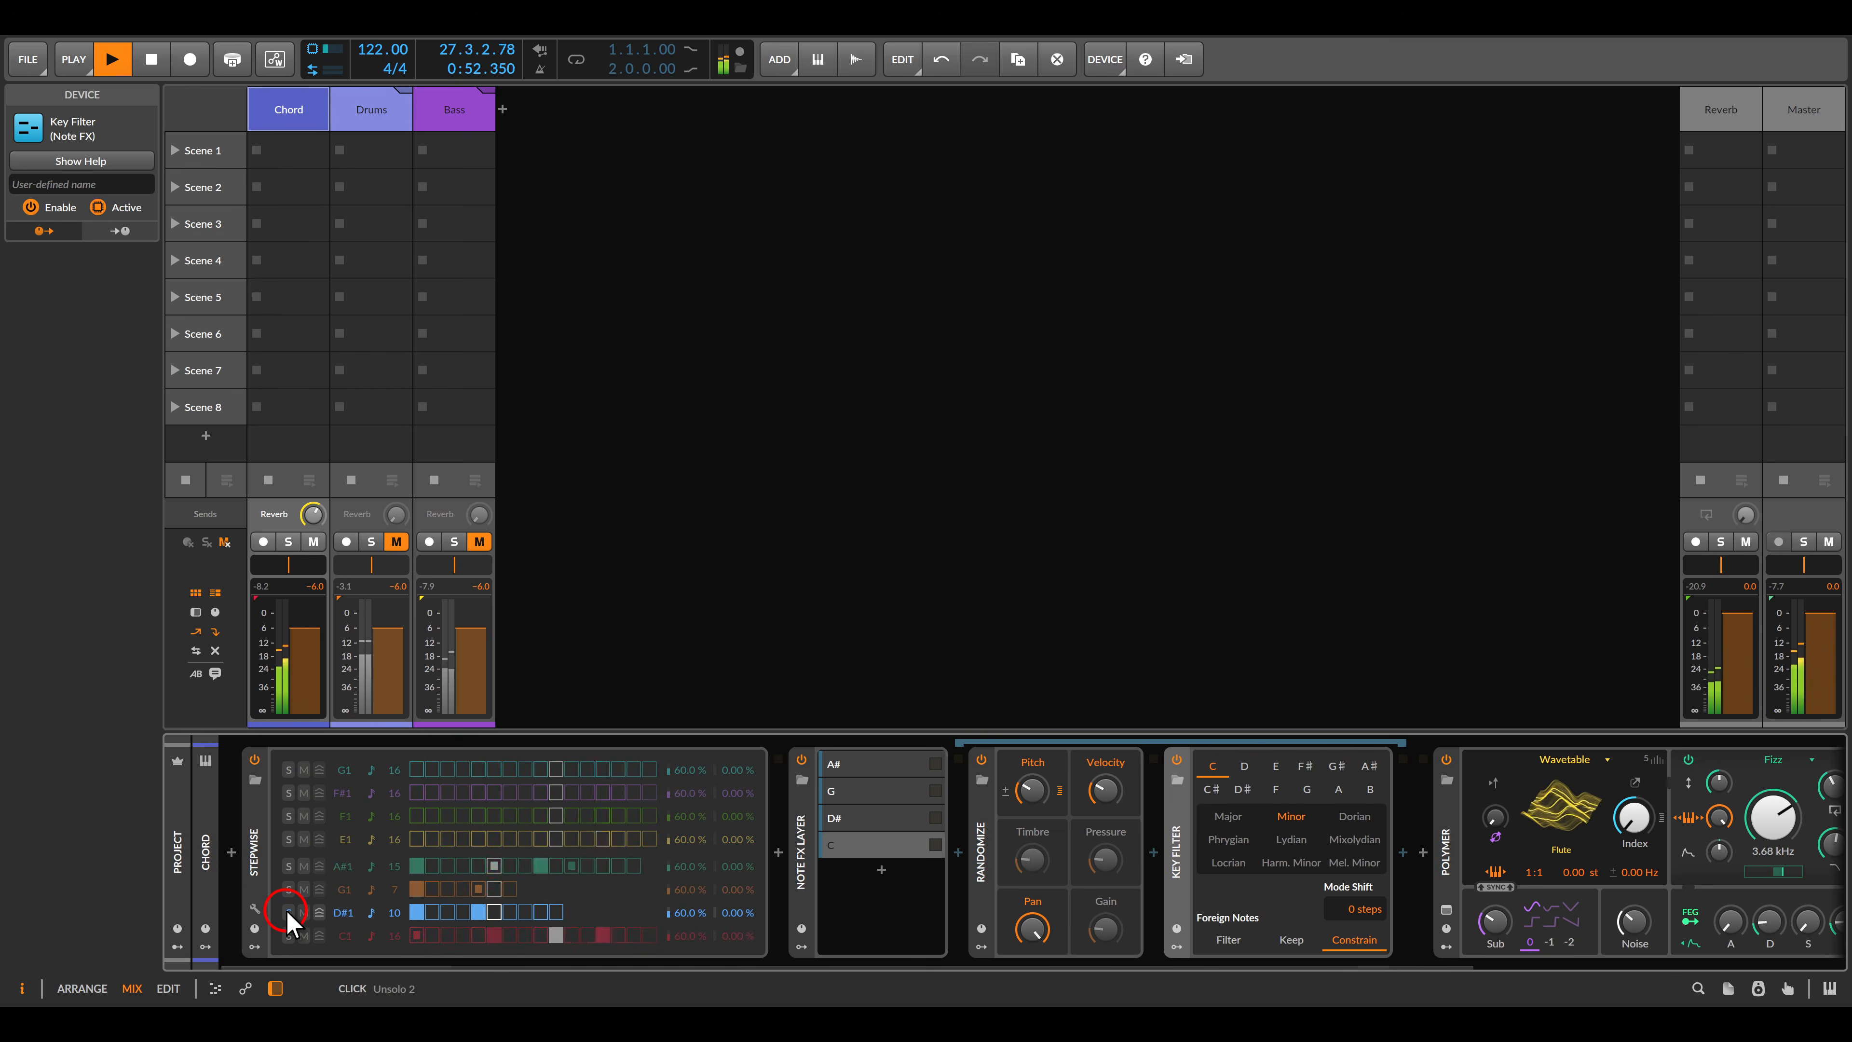
Add a Ricochet device to the D# layer of the Note FX Layer.
{"action": "left_click", "coordinate": [868, 819]}
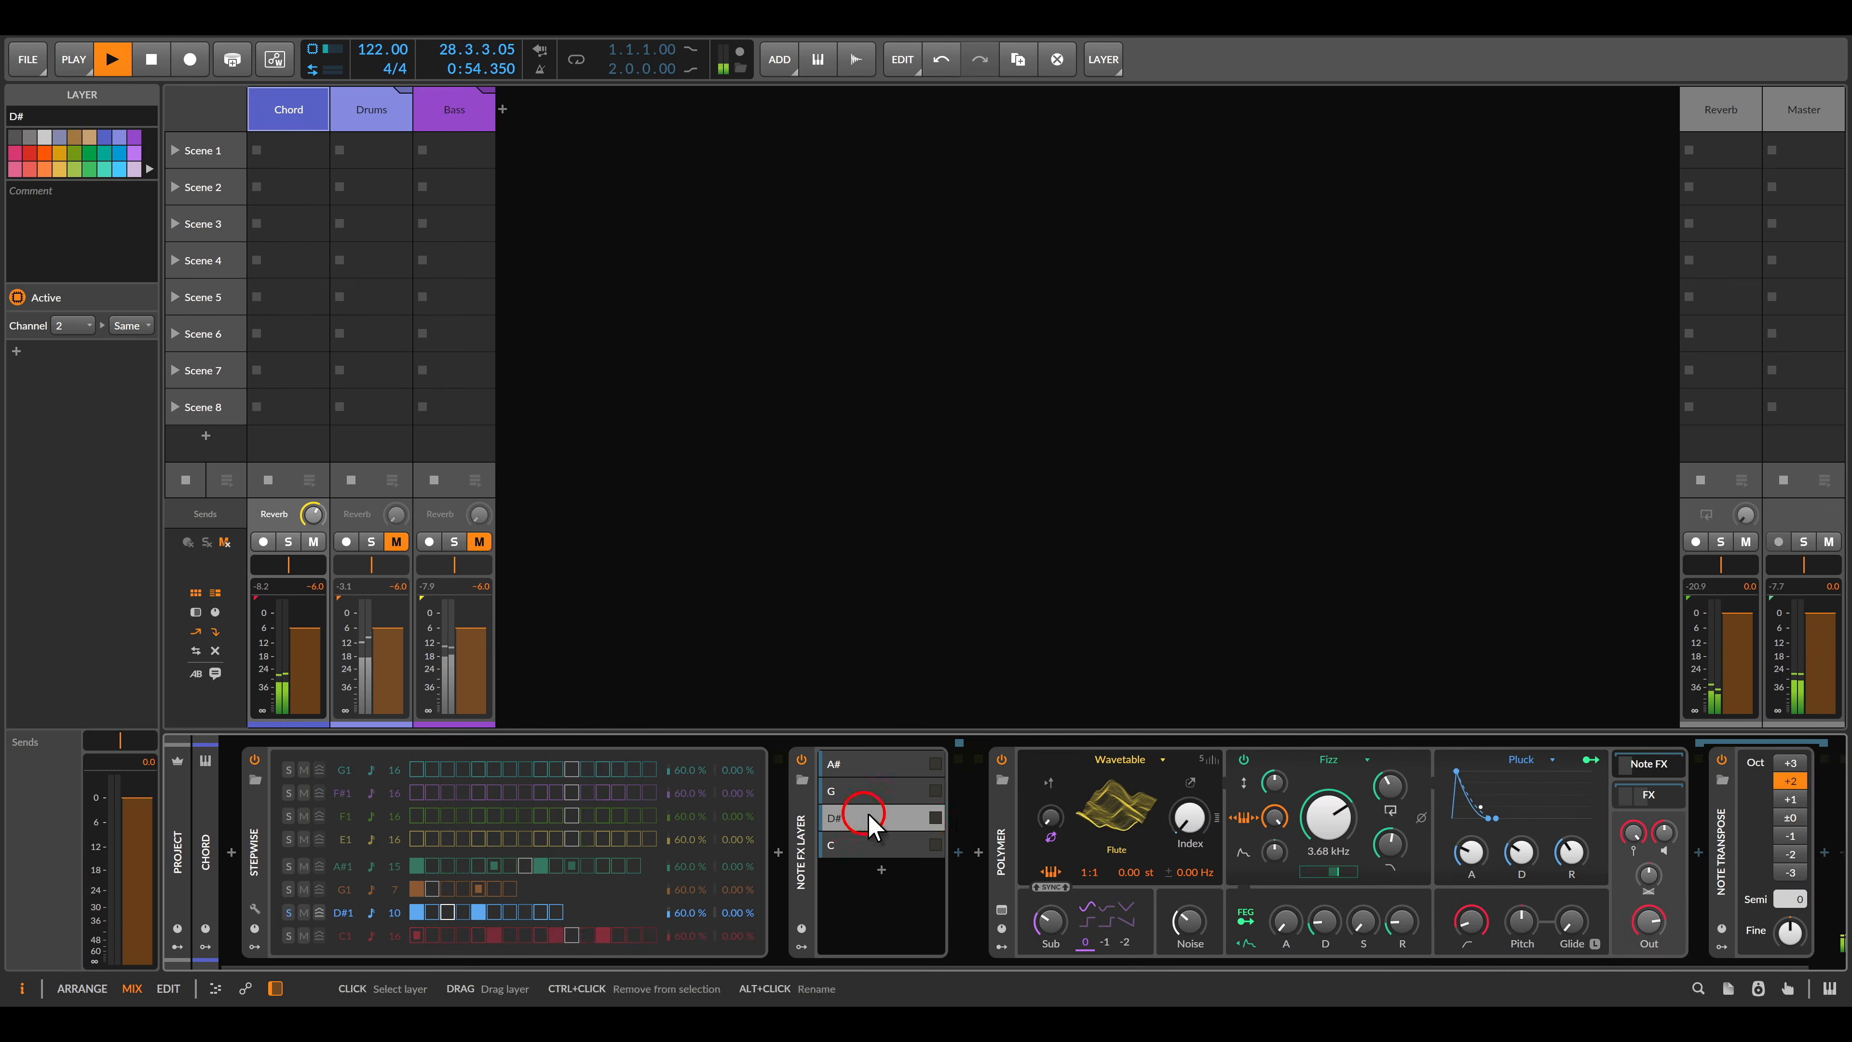
{"action": "left_click", "coordinate": [959, 853]}
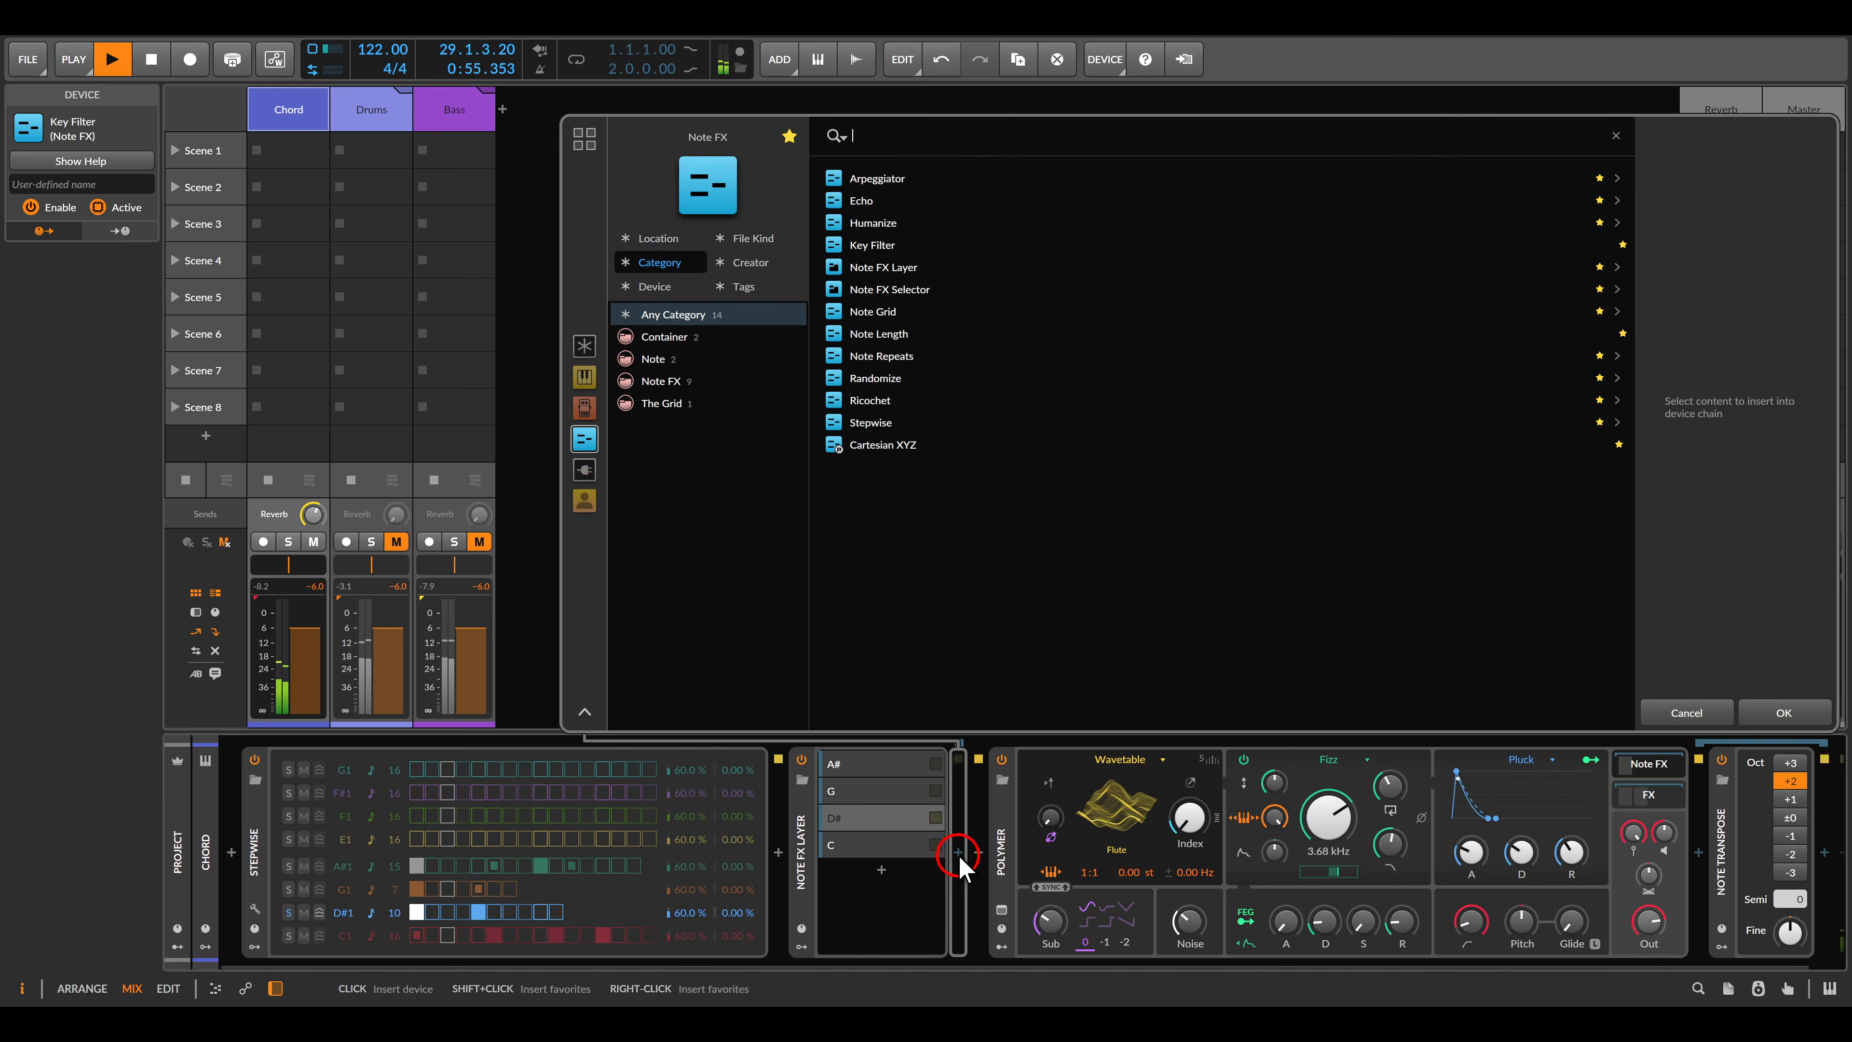
{"action": "double_click", "coordinate": [886, 400]}
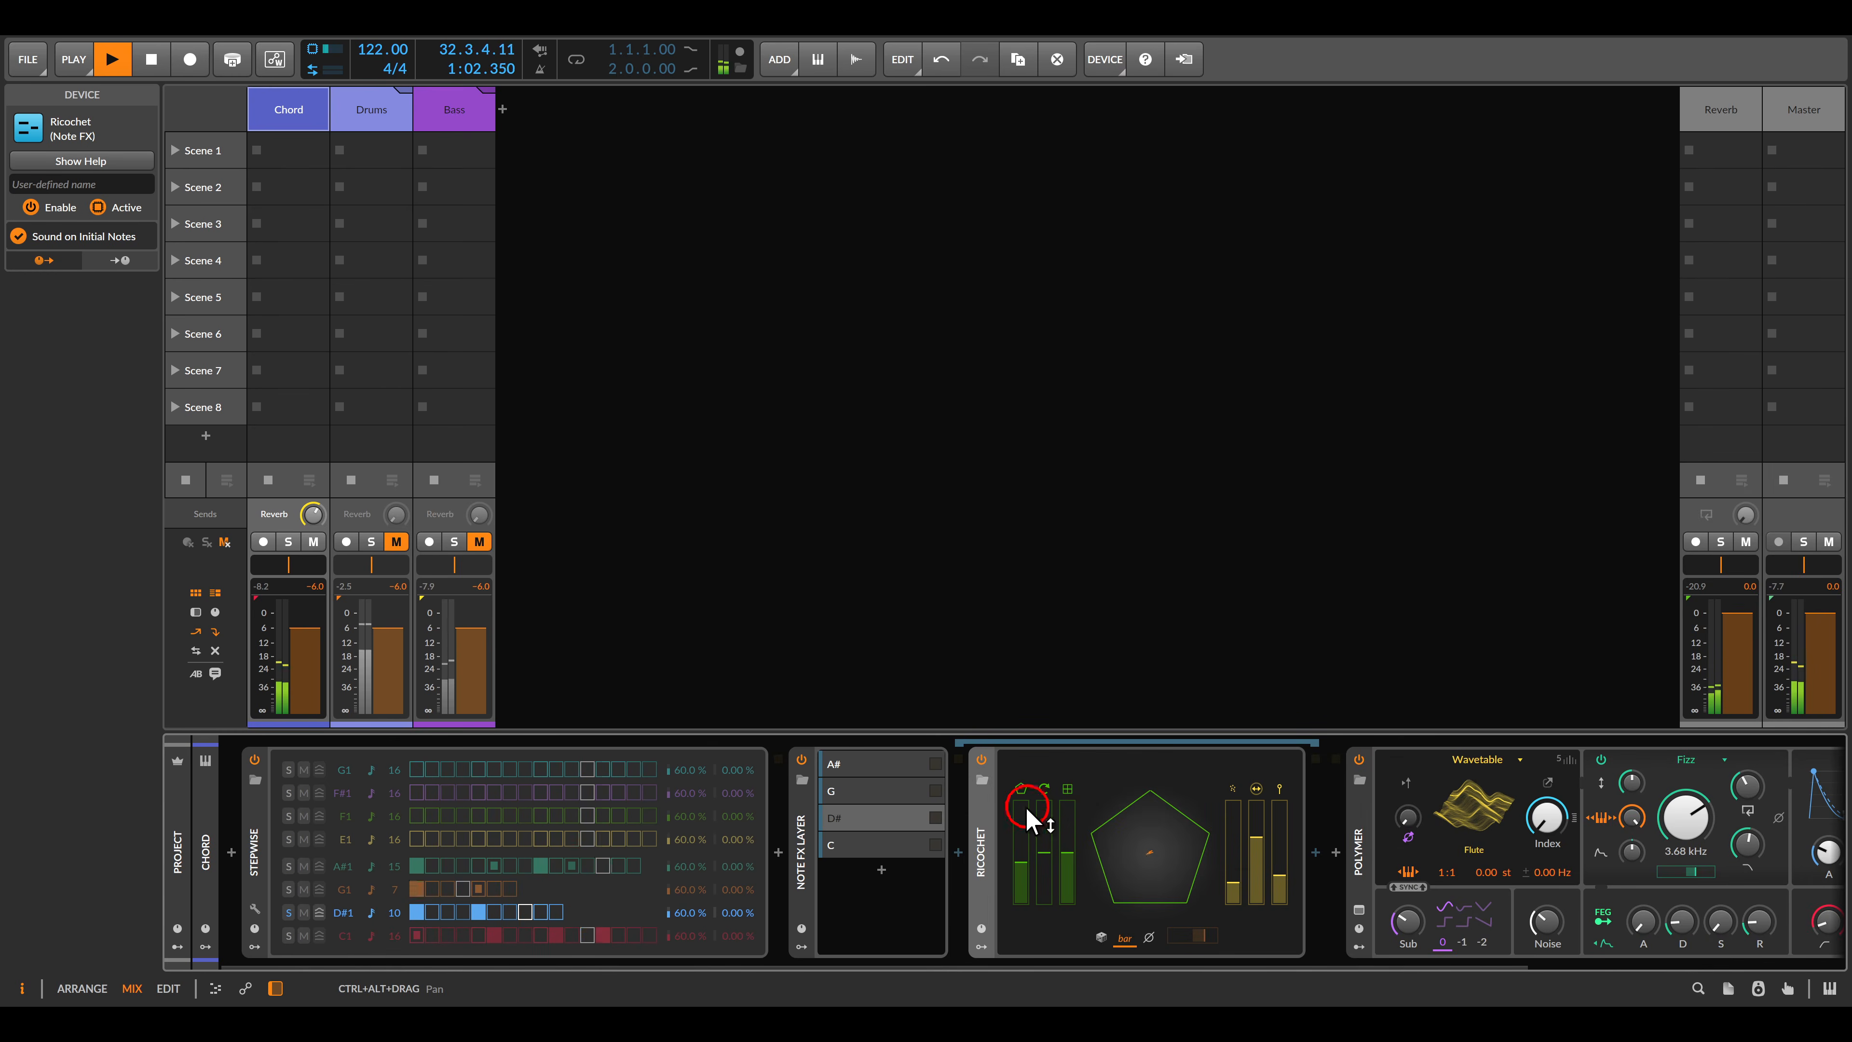
Insert a Note Length device before Ricochet and set its length to about 478 ms.
{"action": "left_click", "coordinate": [959, 851]}
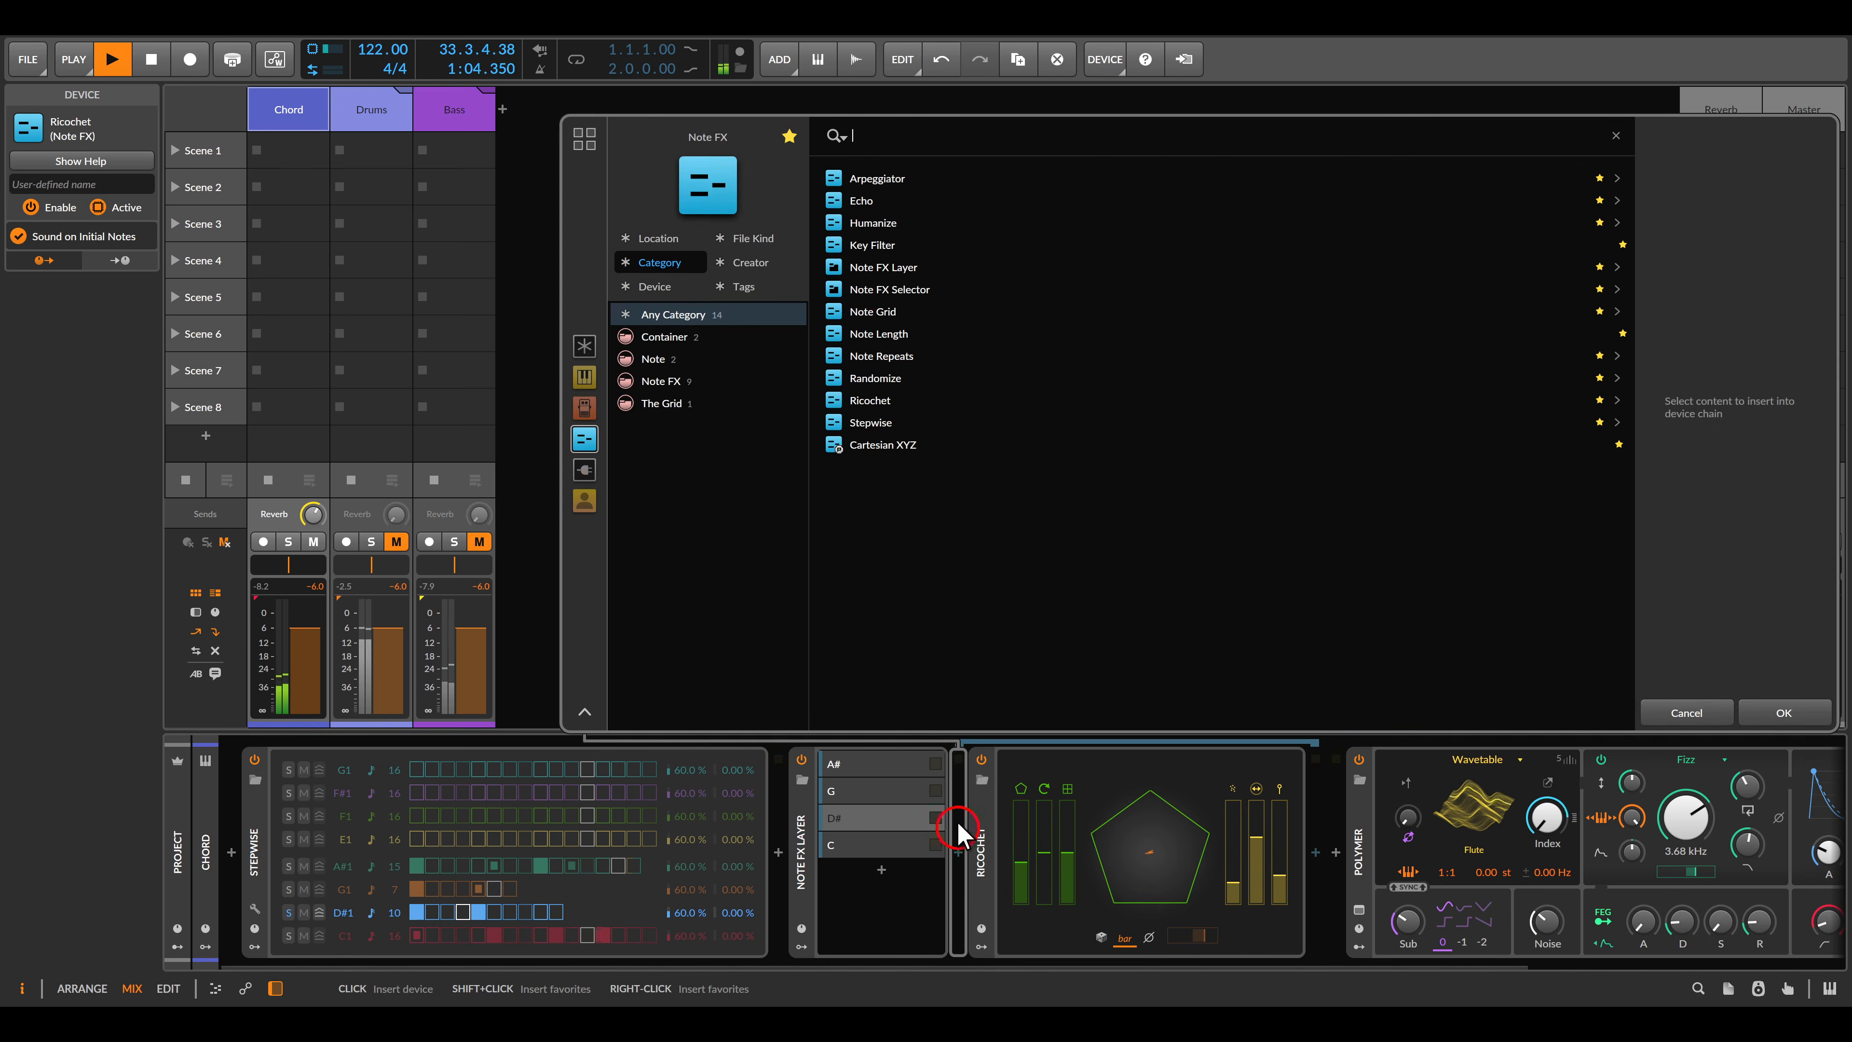
{"action": "double_click", "coordinate": [877, 336]}
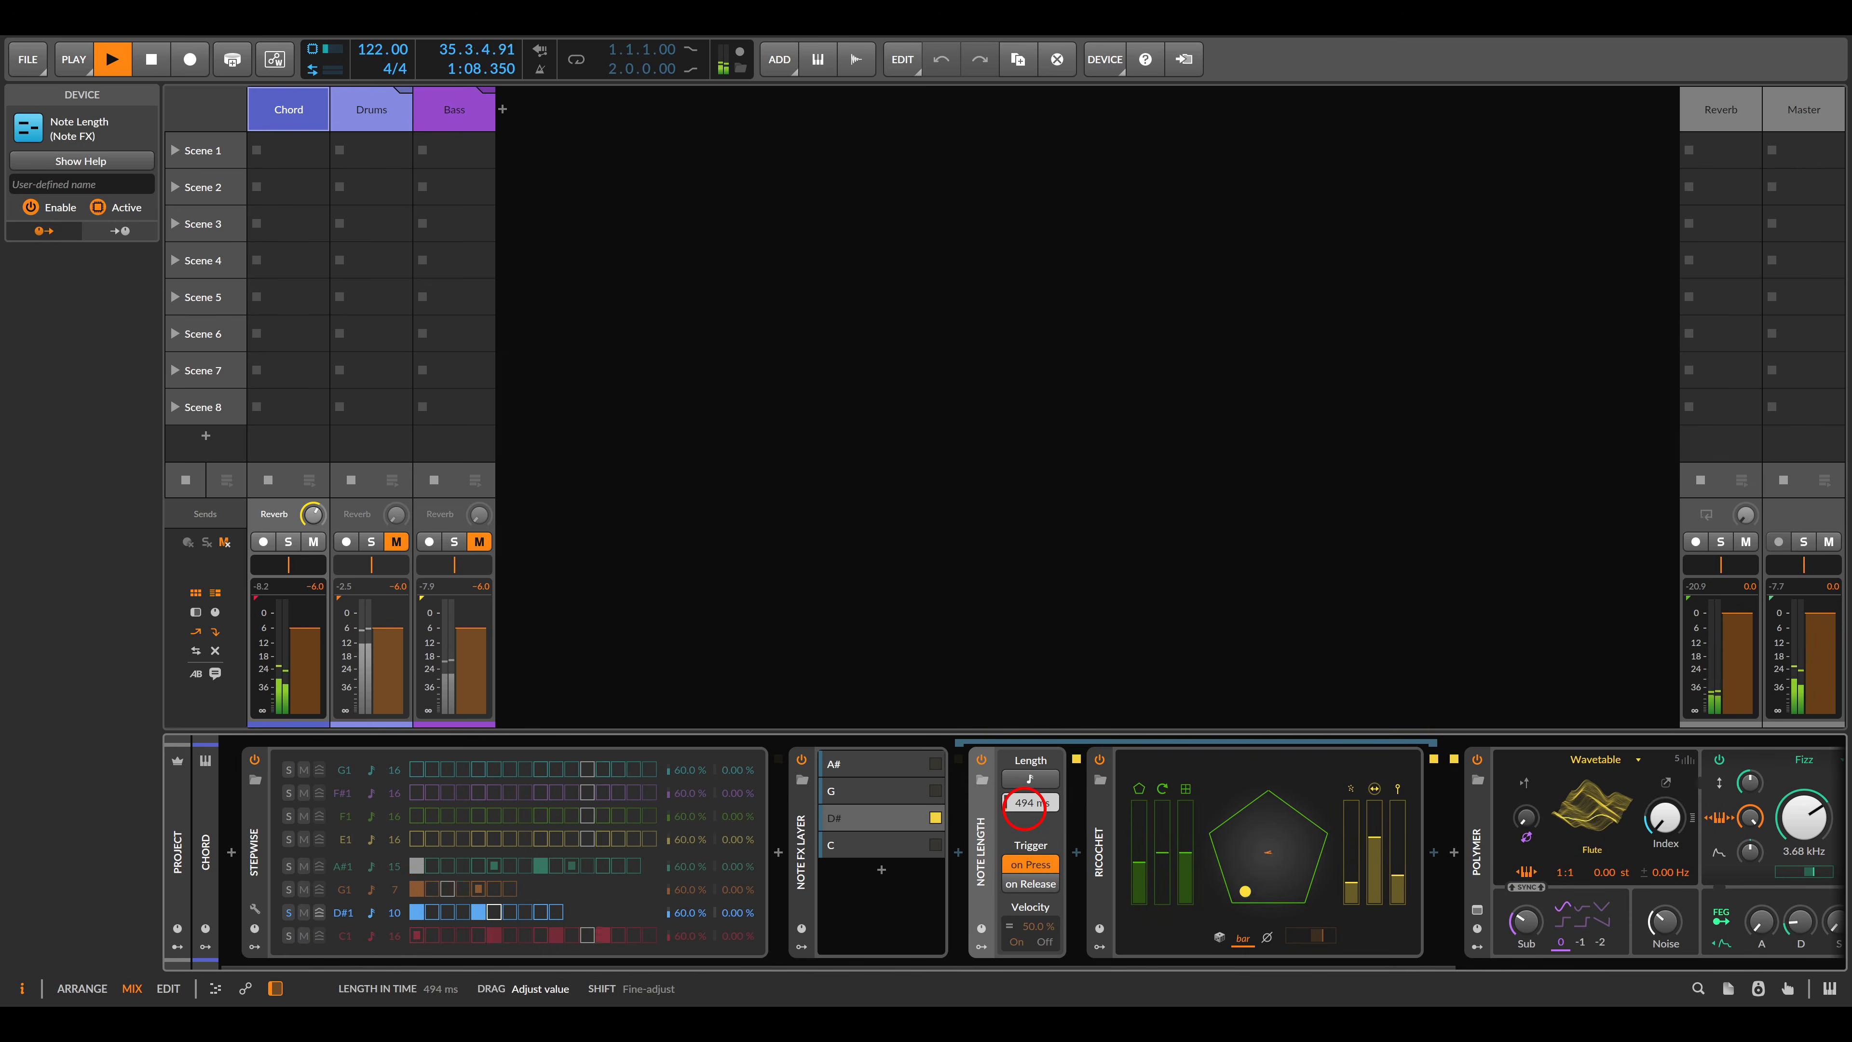
{"action": "left_click_drag", "start_coordinate": [1025, 809], "coordinate": [1026, 807]}
Adjust Ricochet by raising the third green slider to maximum, choosing the cube option and lowering the middle yellow slider.
{"action": "left_click_drag", "start_coordinate": [1186, 850], "coordinate": [1186, 801]}
{"action": "left_click", "coordinate": [1220, 936]}
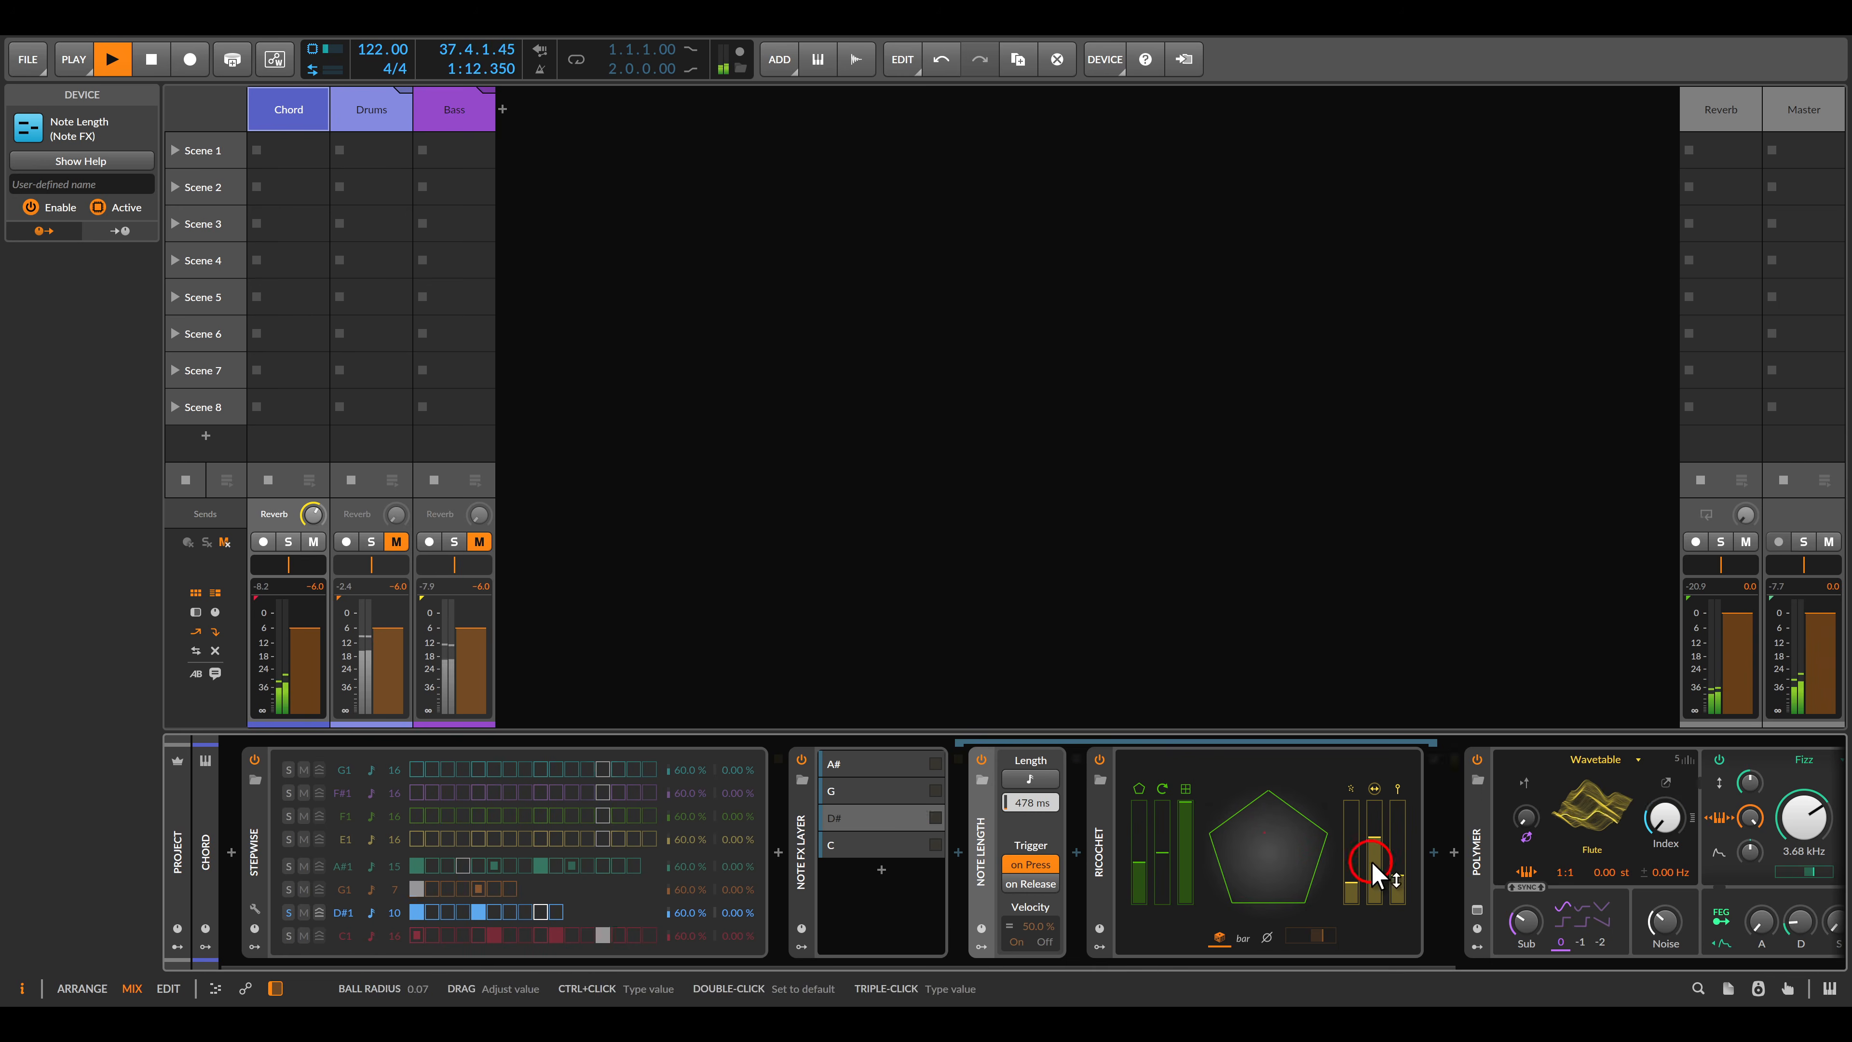
{"action": "mouse_move", "coordinate": [1378, 856]}
{"action": "left_mouse_down"}
{"action": "mouse_move", "coordinate": [1378, 880]}
{"action": "mouse_move", "coordinate": [1397, 862]}
{"action": "mouse_move", "coordinate": [1363, 890]}
{"action": "left_mouse_up"}
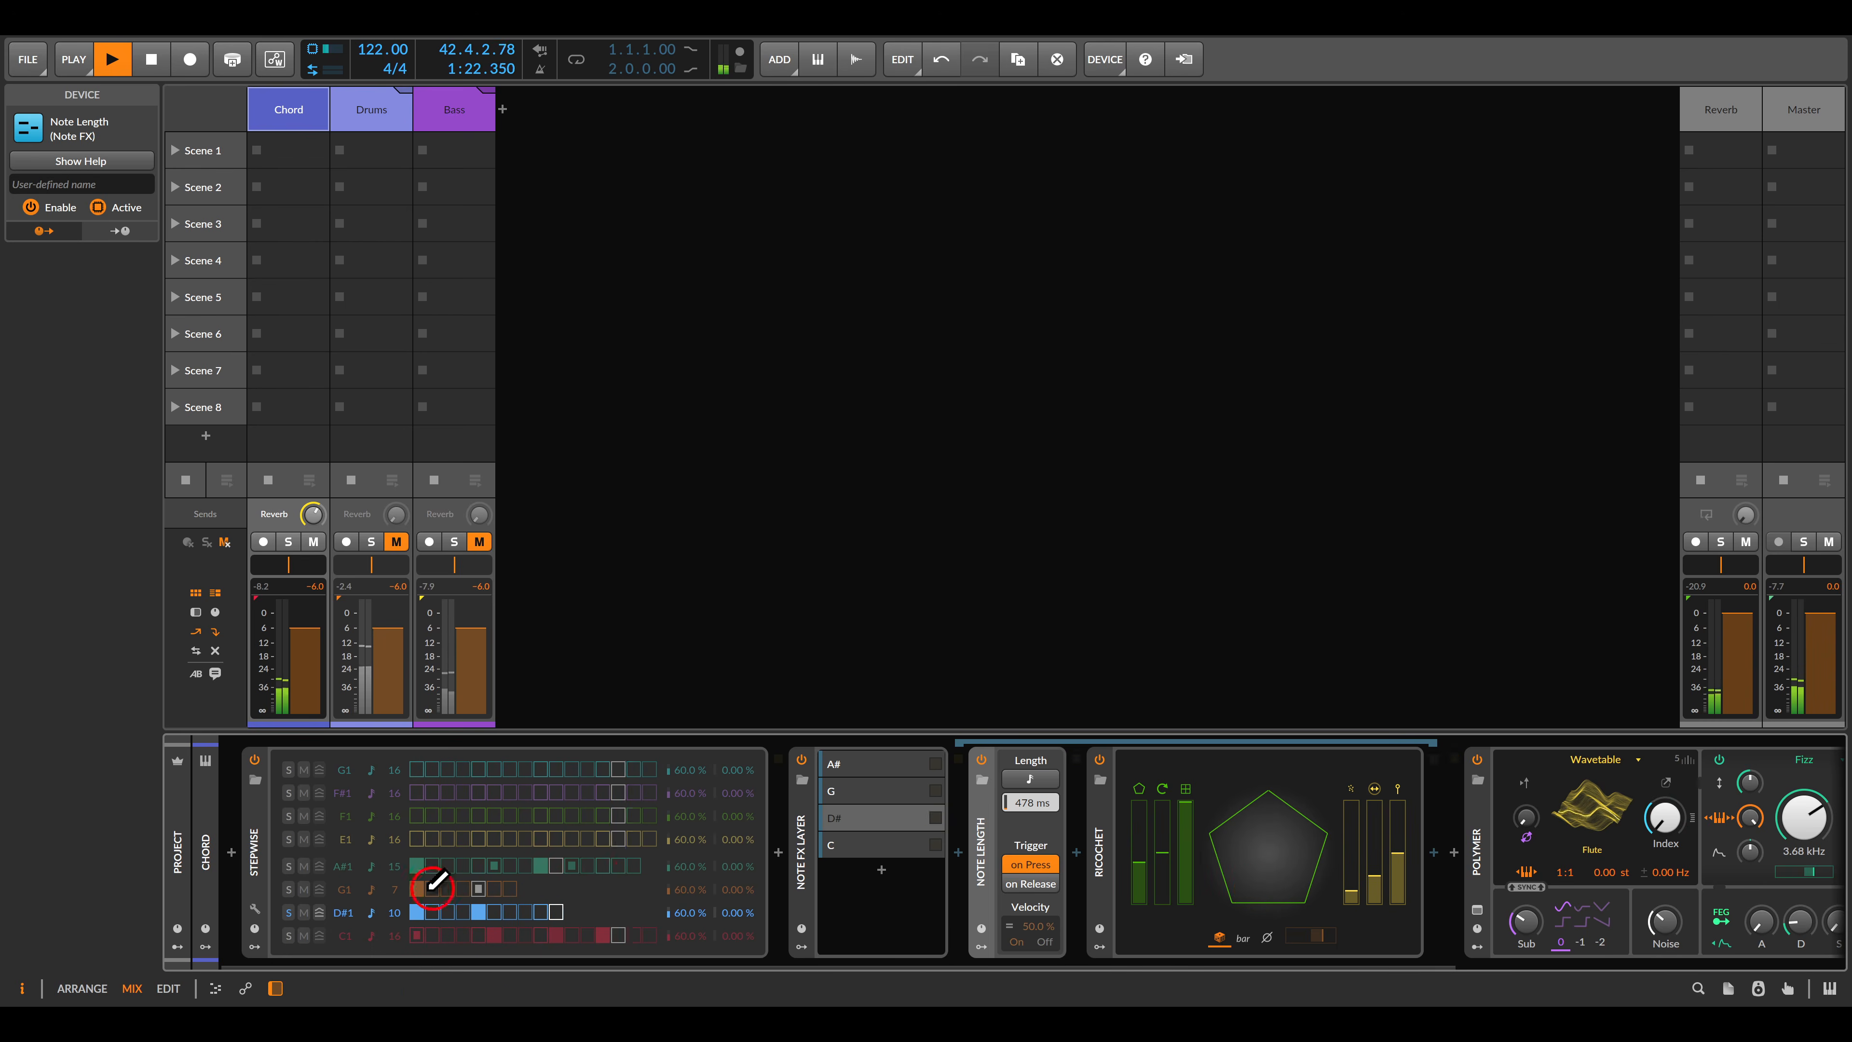
Move the solo from the D#1 lane to the A#1 lane and select the A# layer.
{"action": "left_click", "coordinate": [289, 912]}
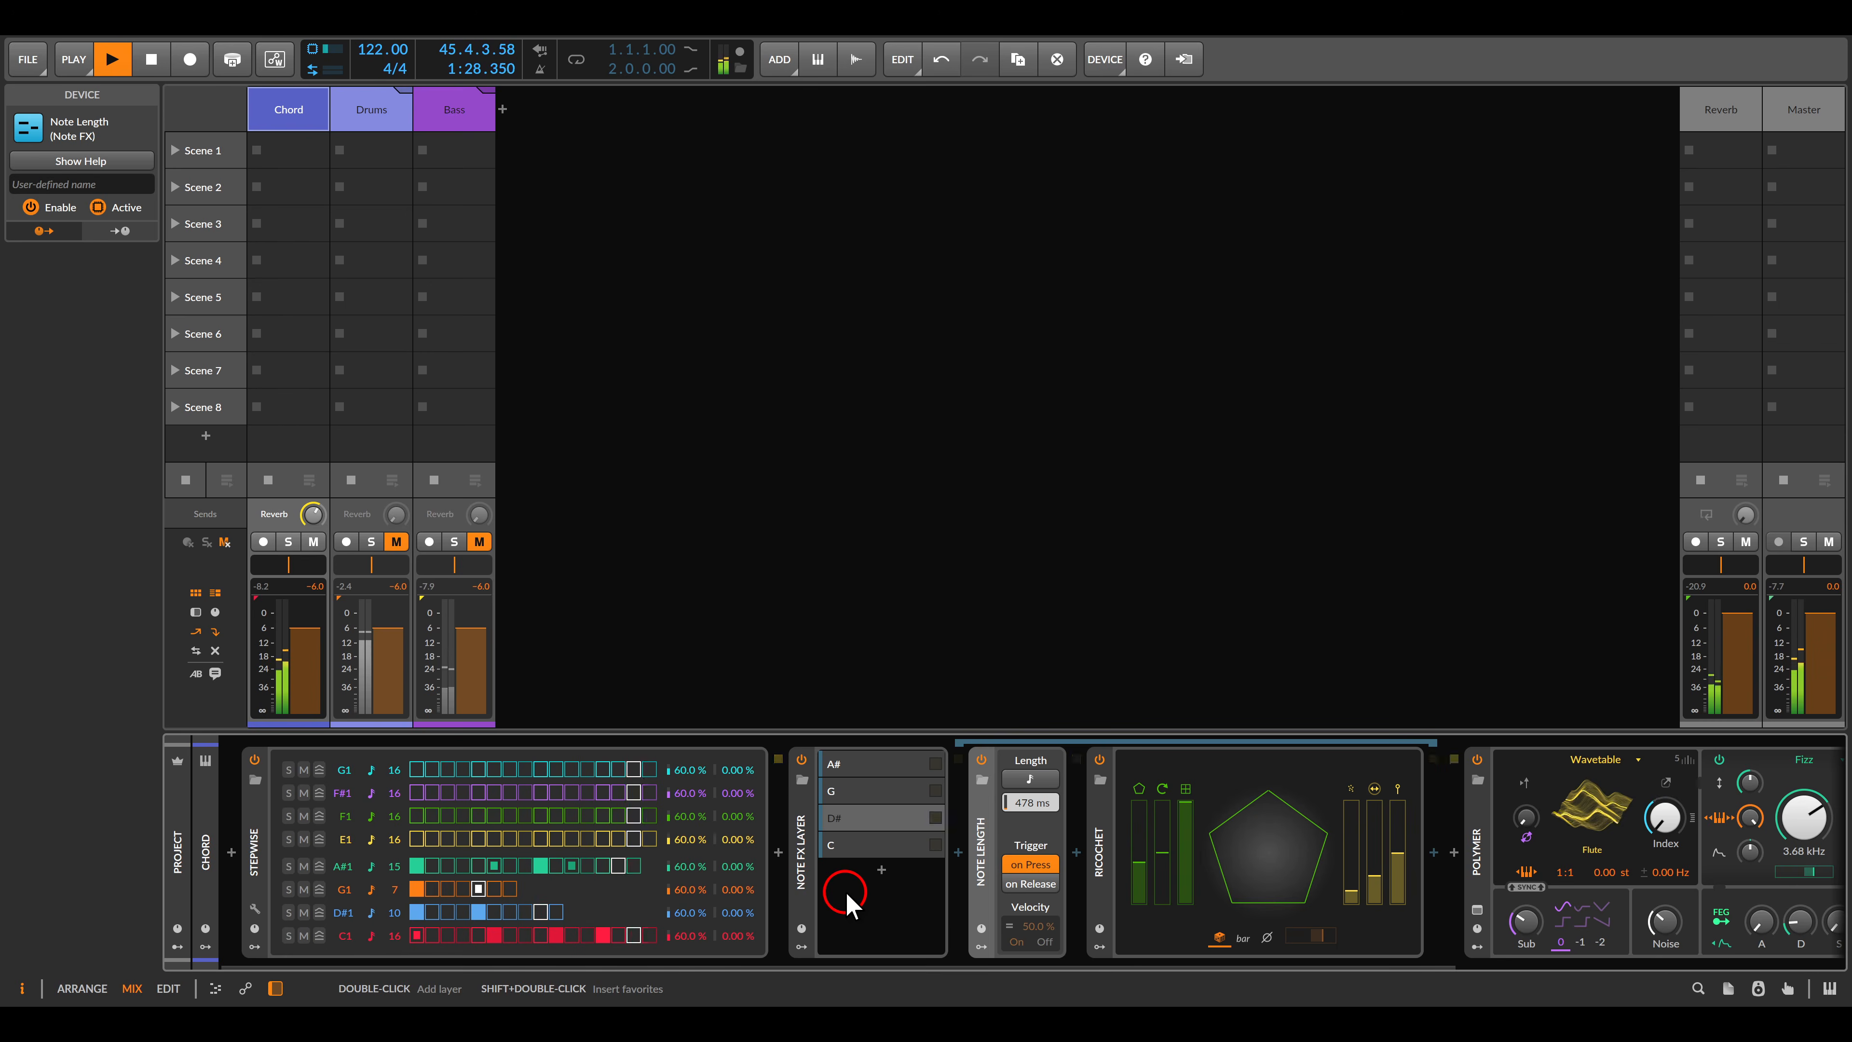
{"action": "left_click", "coordinate": [848, 764]}
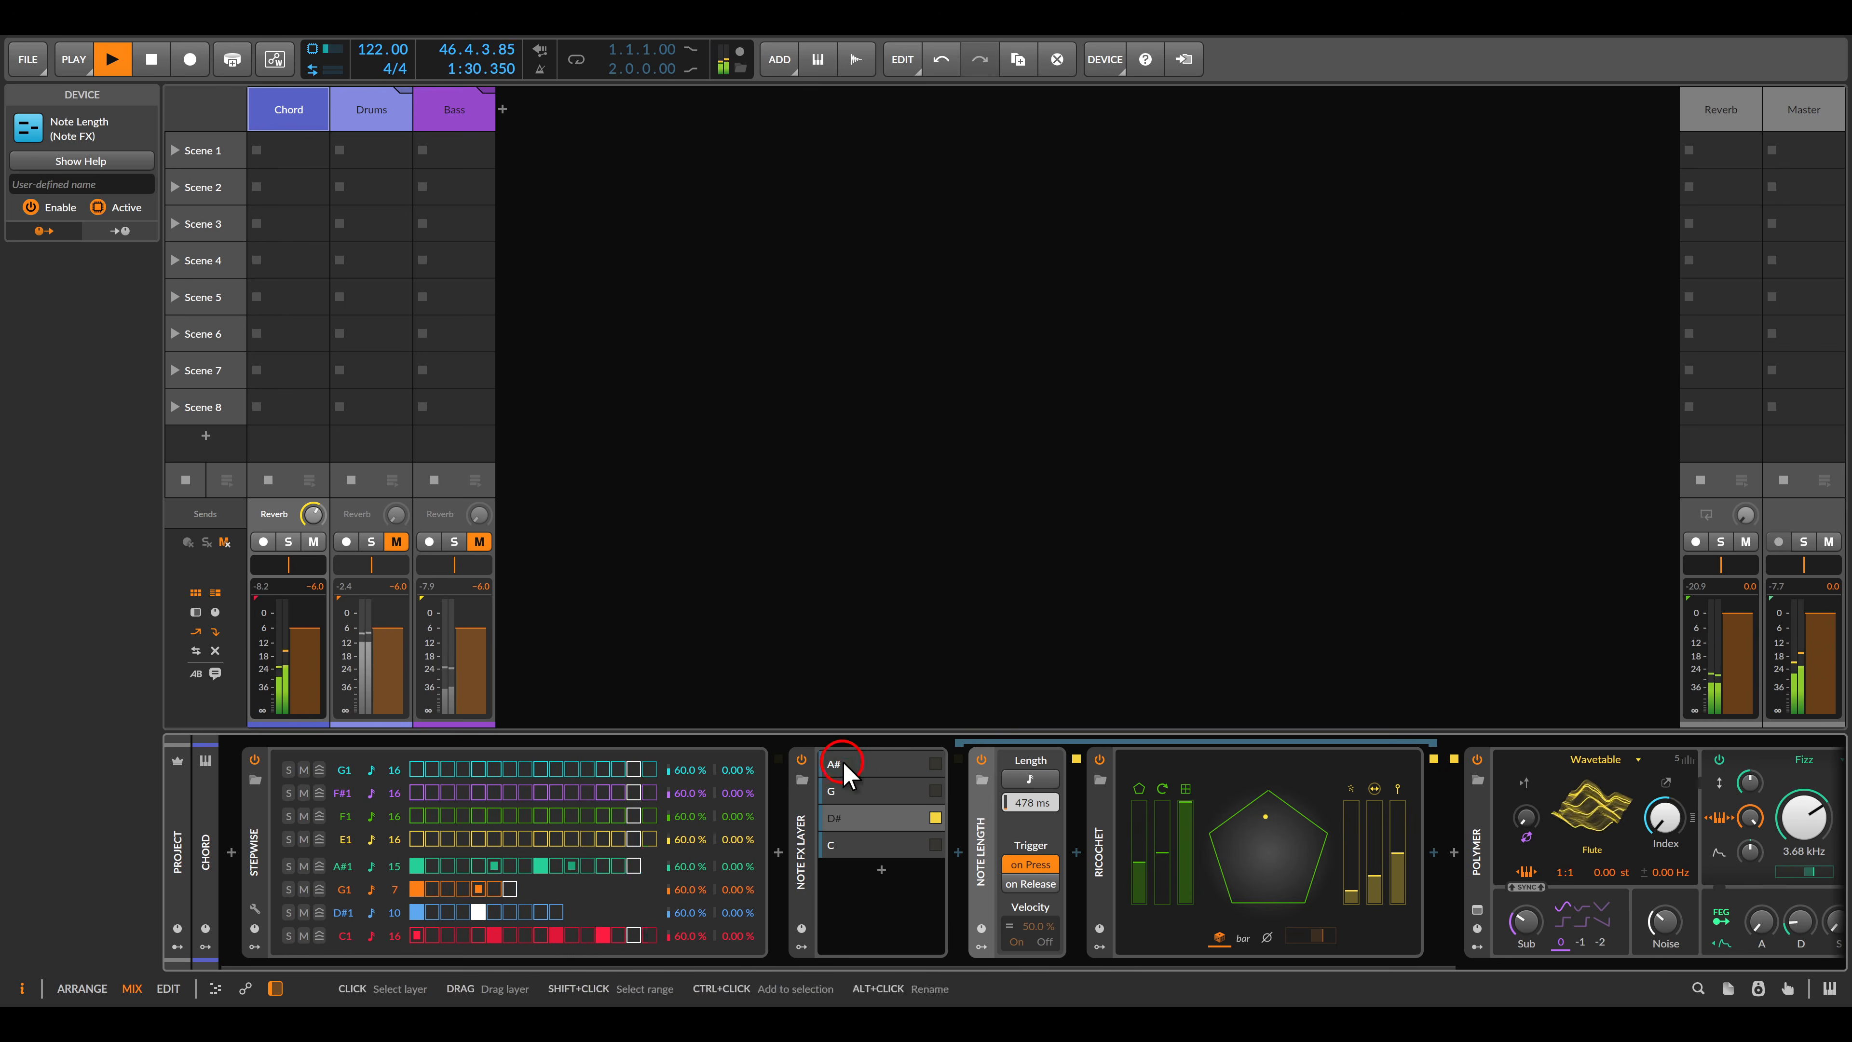
{"action": "left_click", "coordinate": [290, 867]}
Add a Humanize device to the A# layer, adjust its Timing and lower its Chance to about half.
{"action": "left_click", "coordinate": [957, 853]}
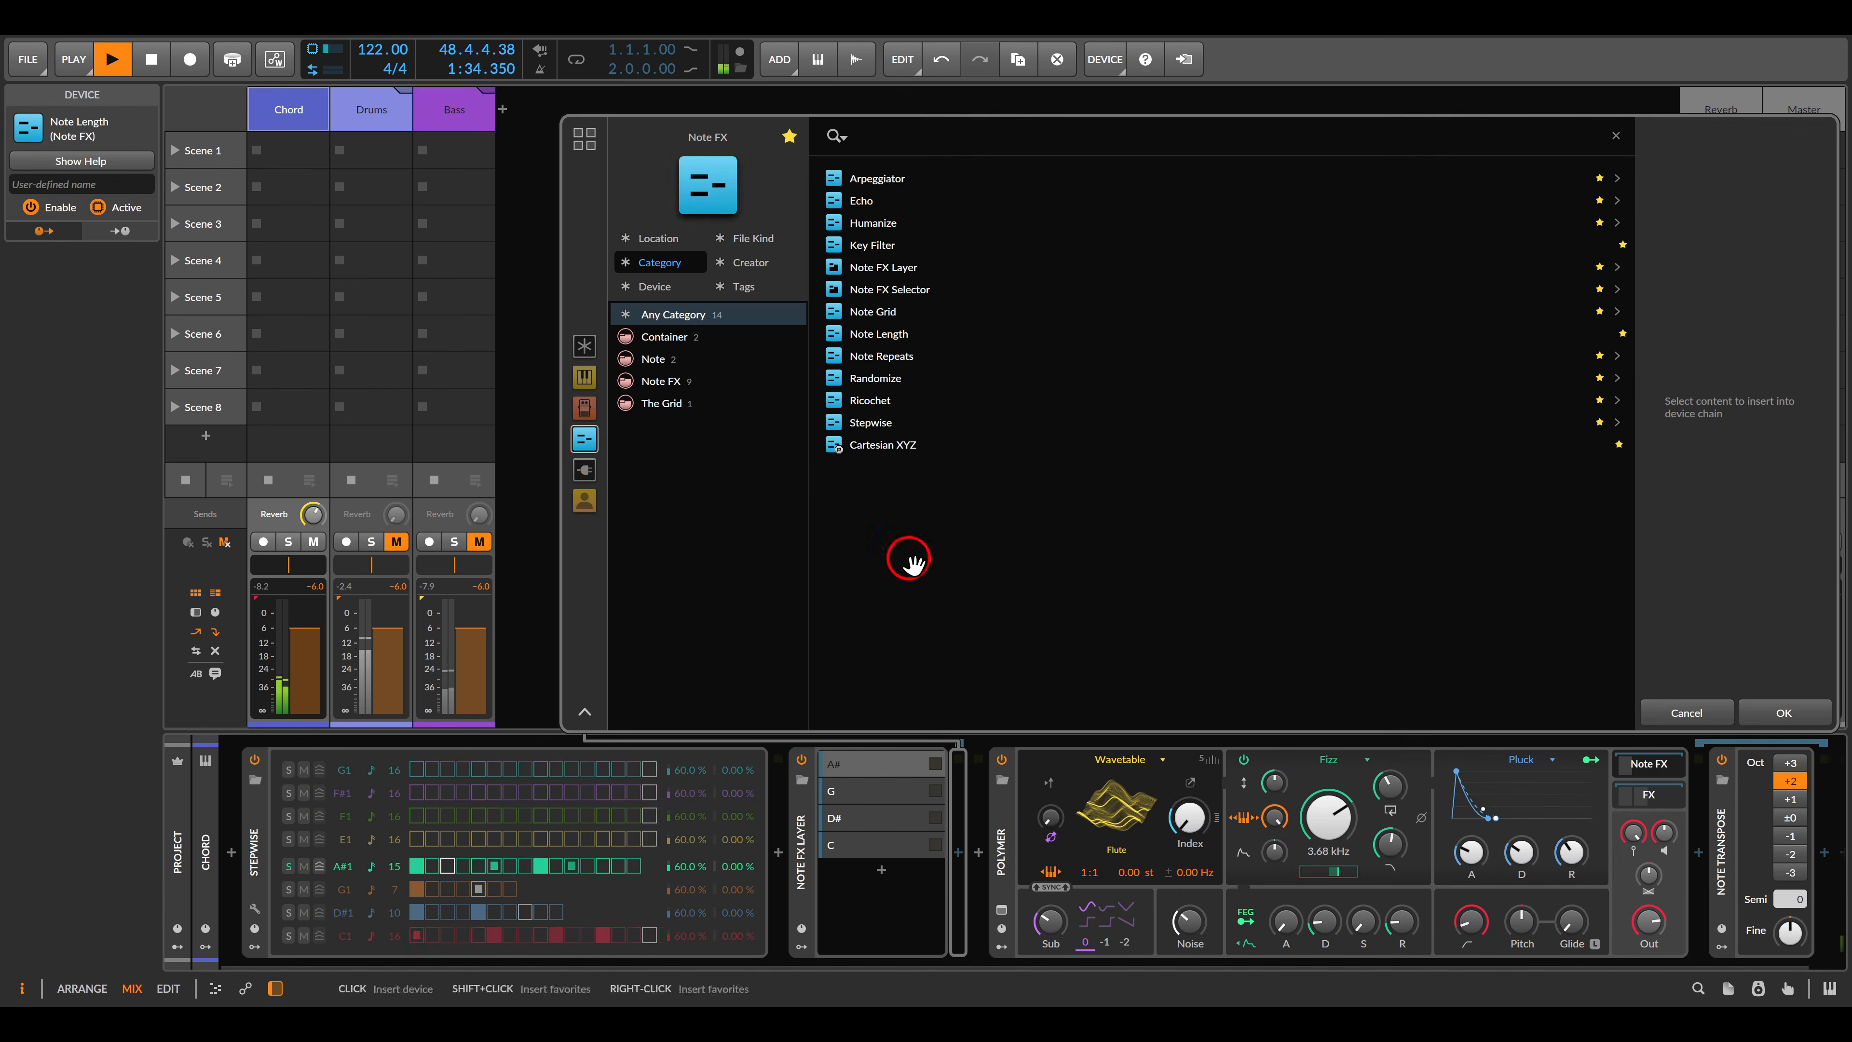
{"action": "double_click", "coordinate": [874, 224]}
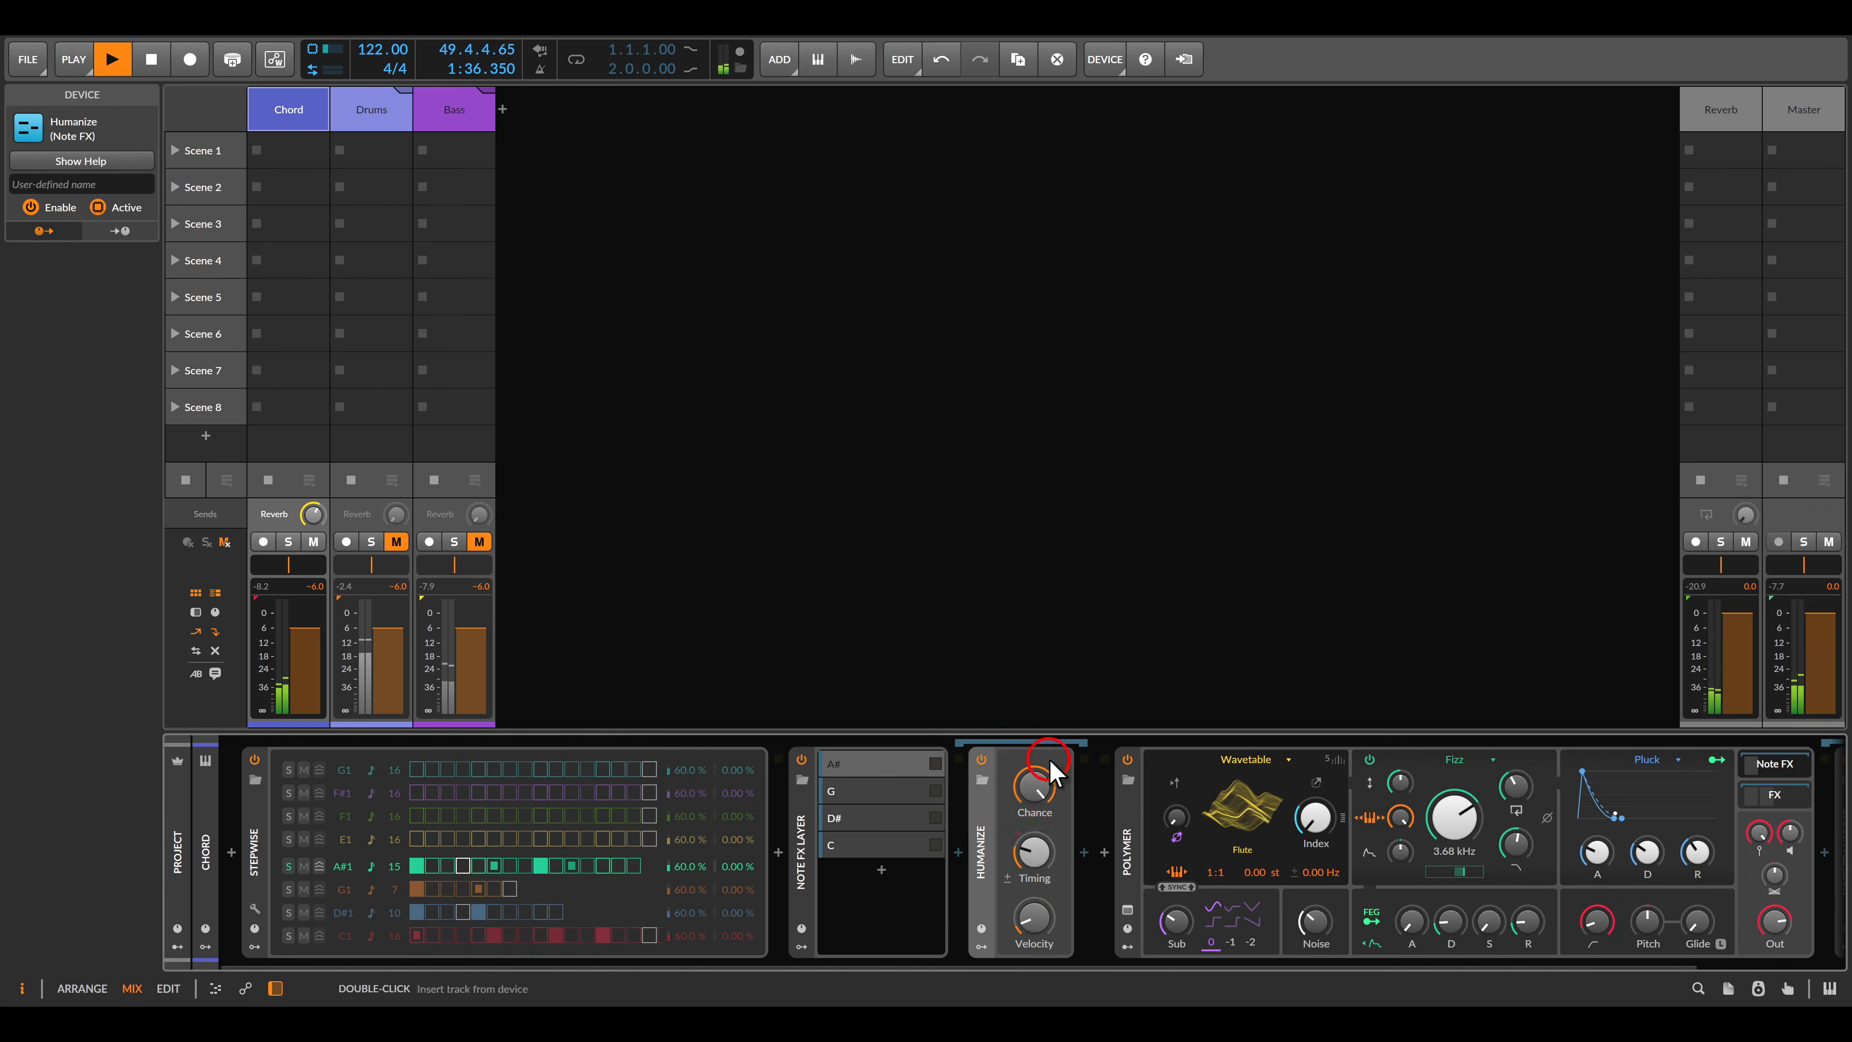
{"action": "left_click_drag", "start_coordinate": [1041, 856], "coordinate": [1035, 891]}
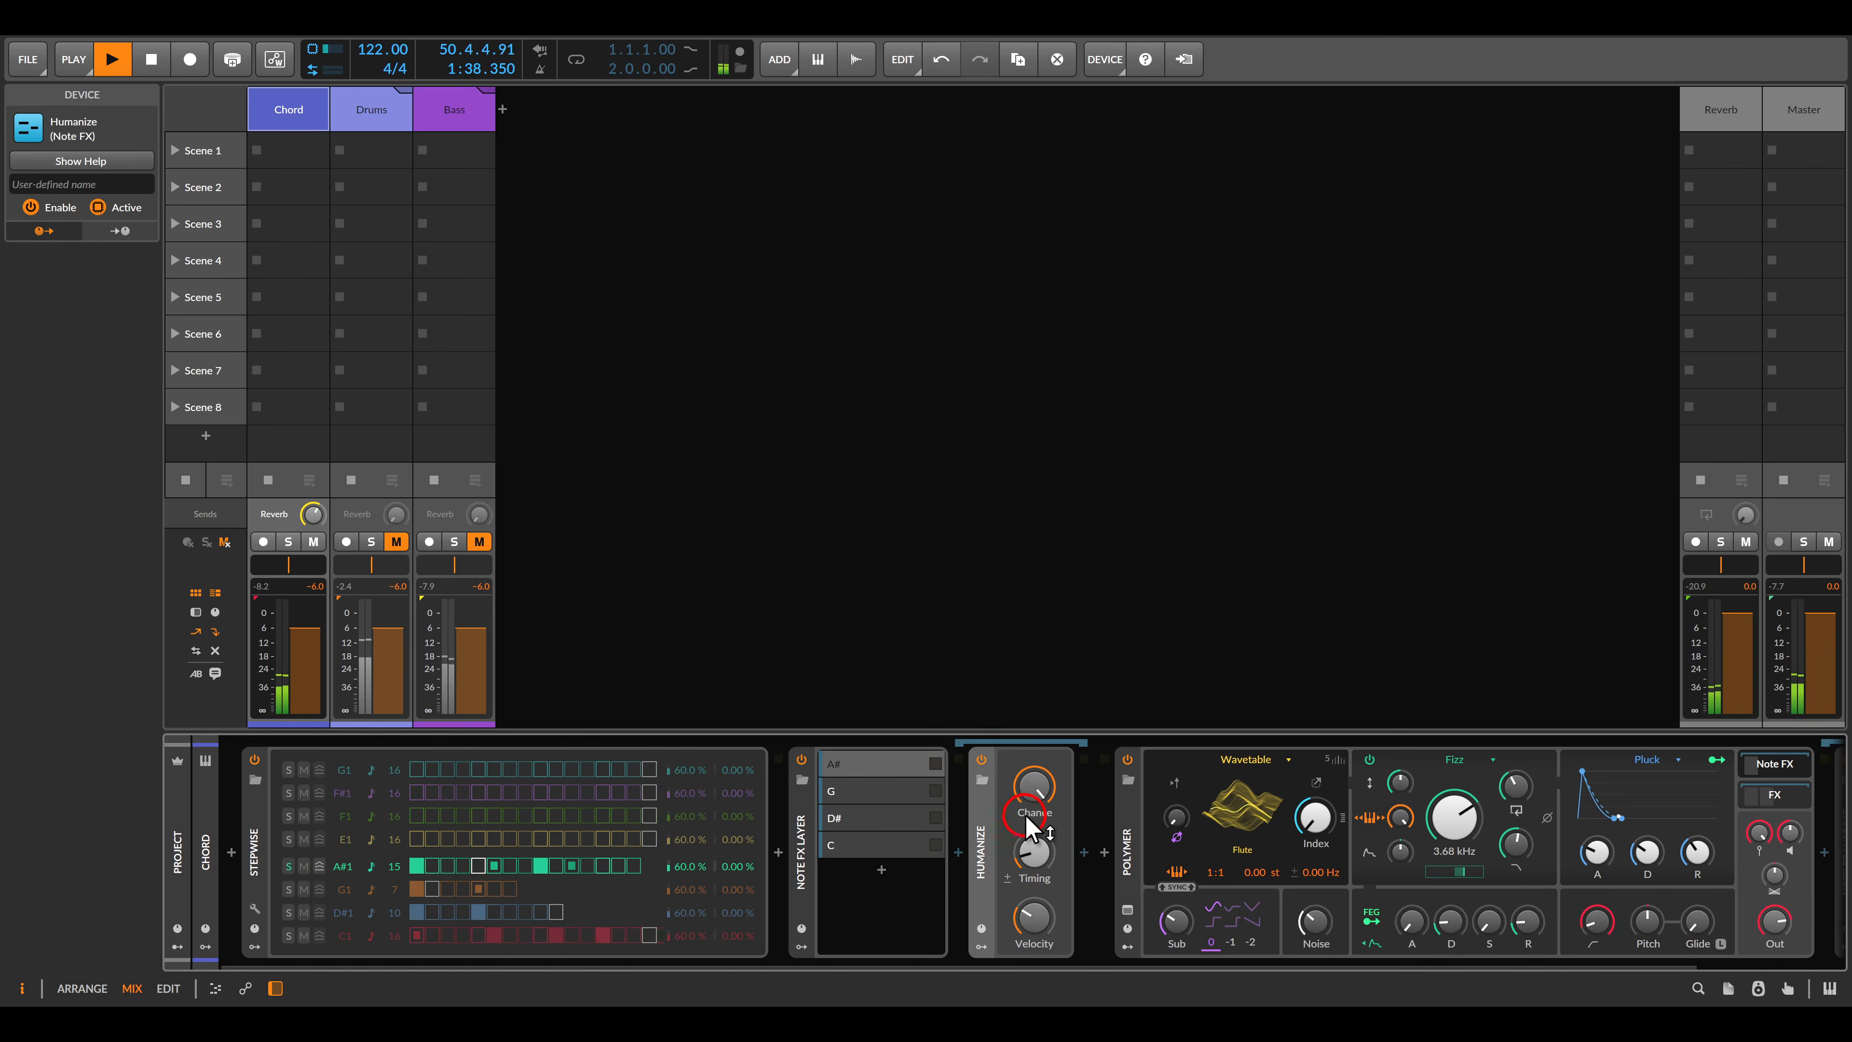
{"action": "mouse_move", "coordinate": [1037, 803]}
{"action": "left_mouse_down"}
{"action": "mouse_move", "coordinate": [1038, 831]}
{"action": "mouse_move", "coordinate": [1033, 780]}
{"action": "left_mouse_up"}
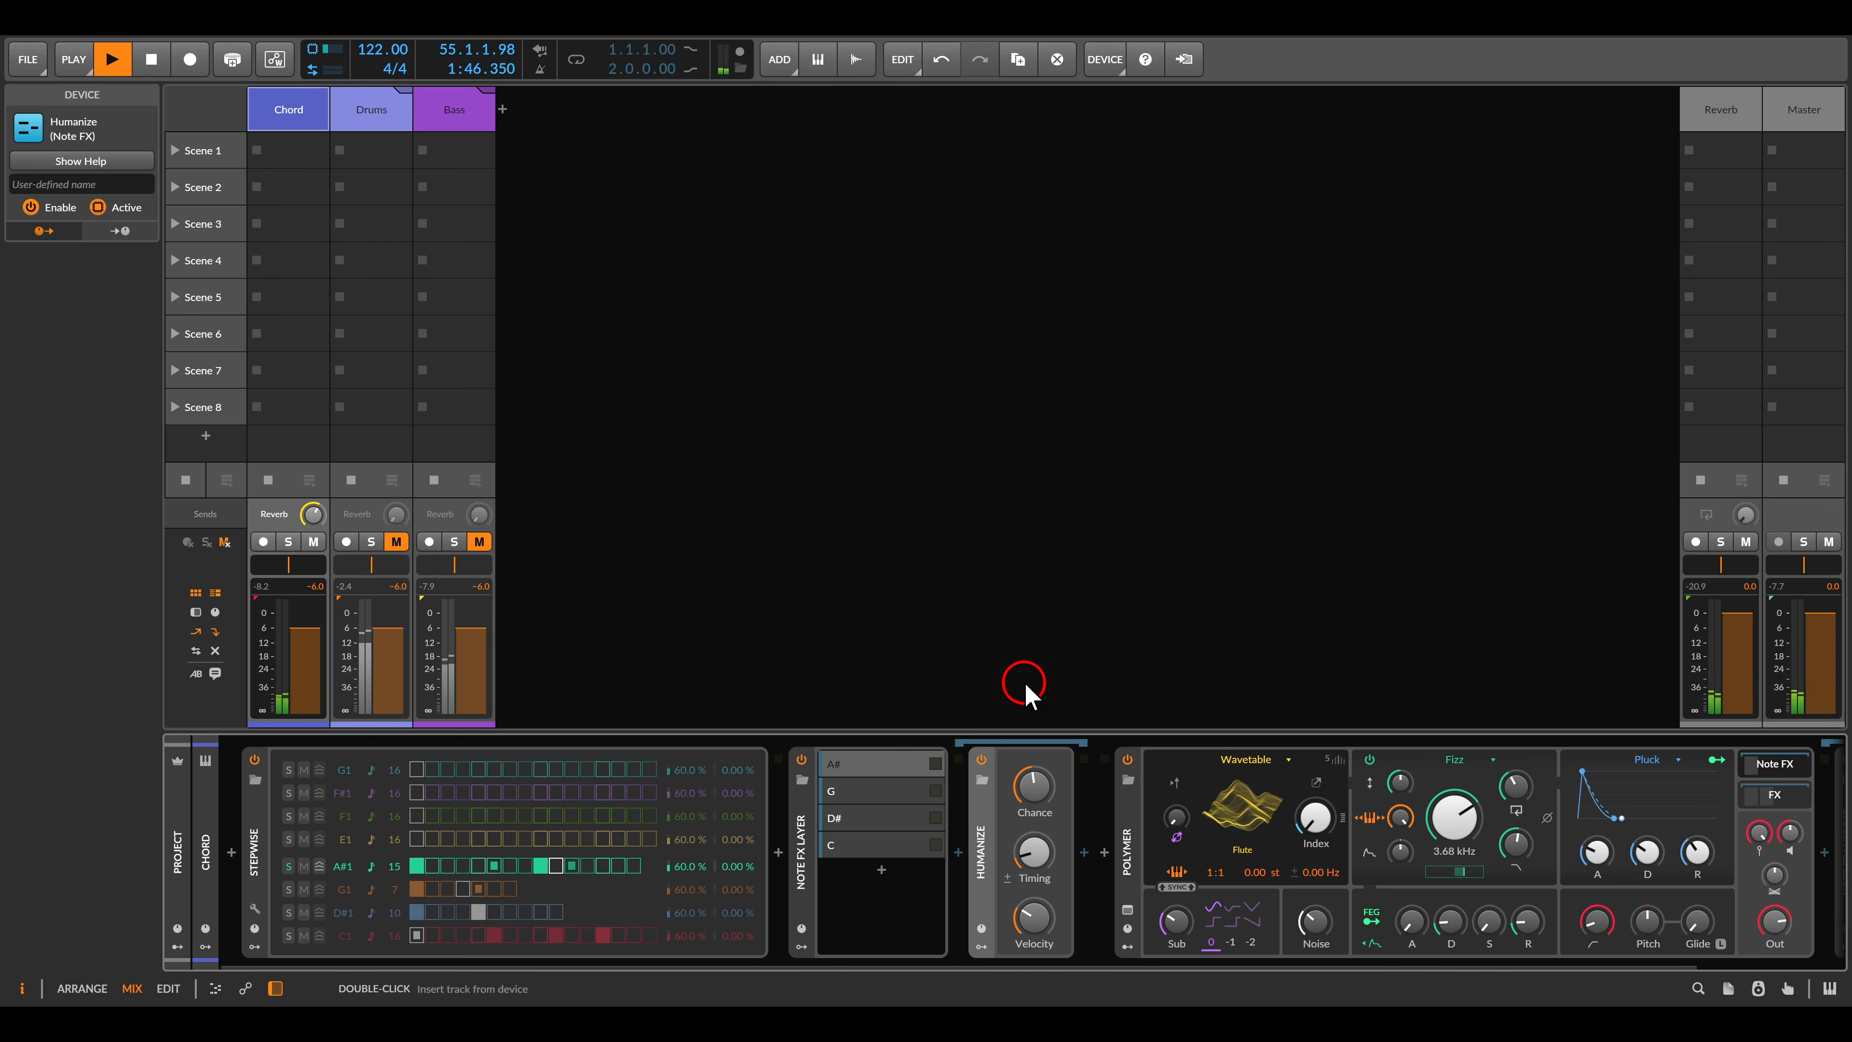
Clear the solo on the A#1 lane, then insert a Note Grid device in the G layer and open its patch.
{"action": "left_click", "coordinate": [289, 866]}
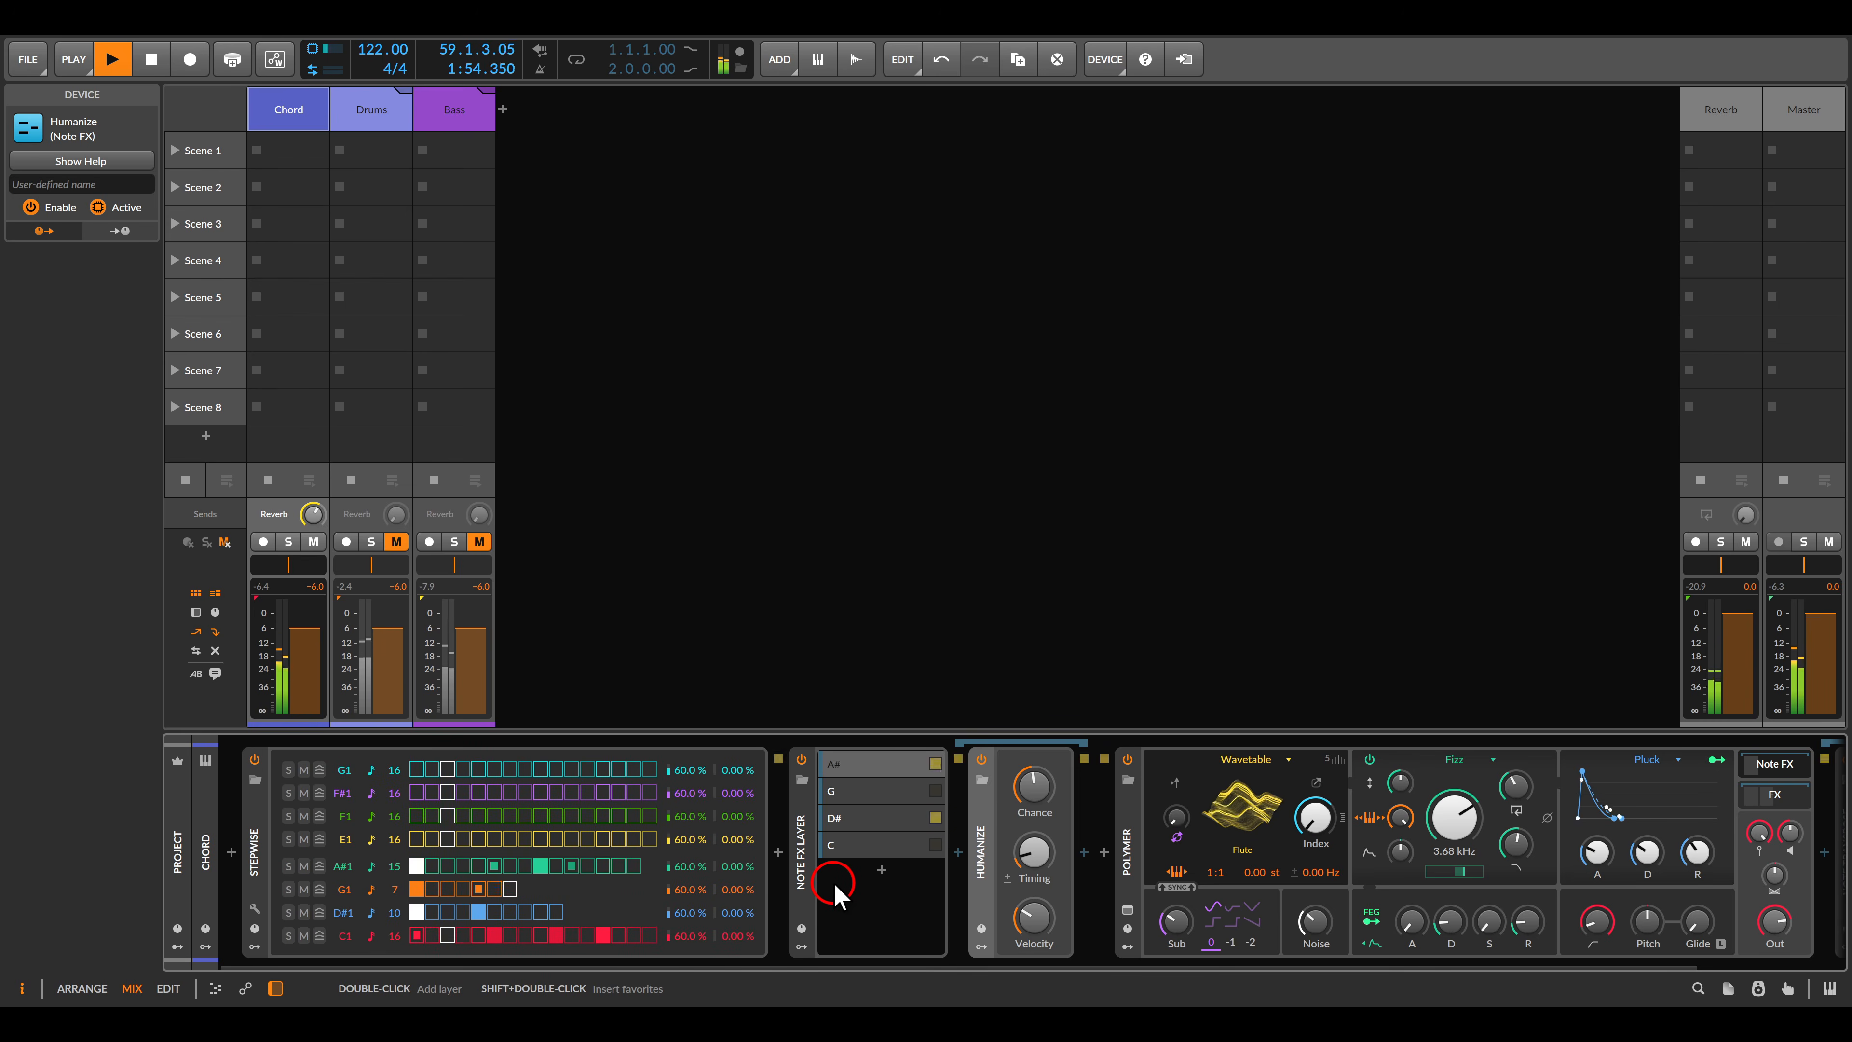
{"action": "left_click", "coordinate": [855, 794]}
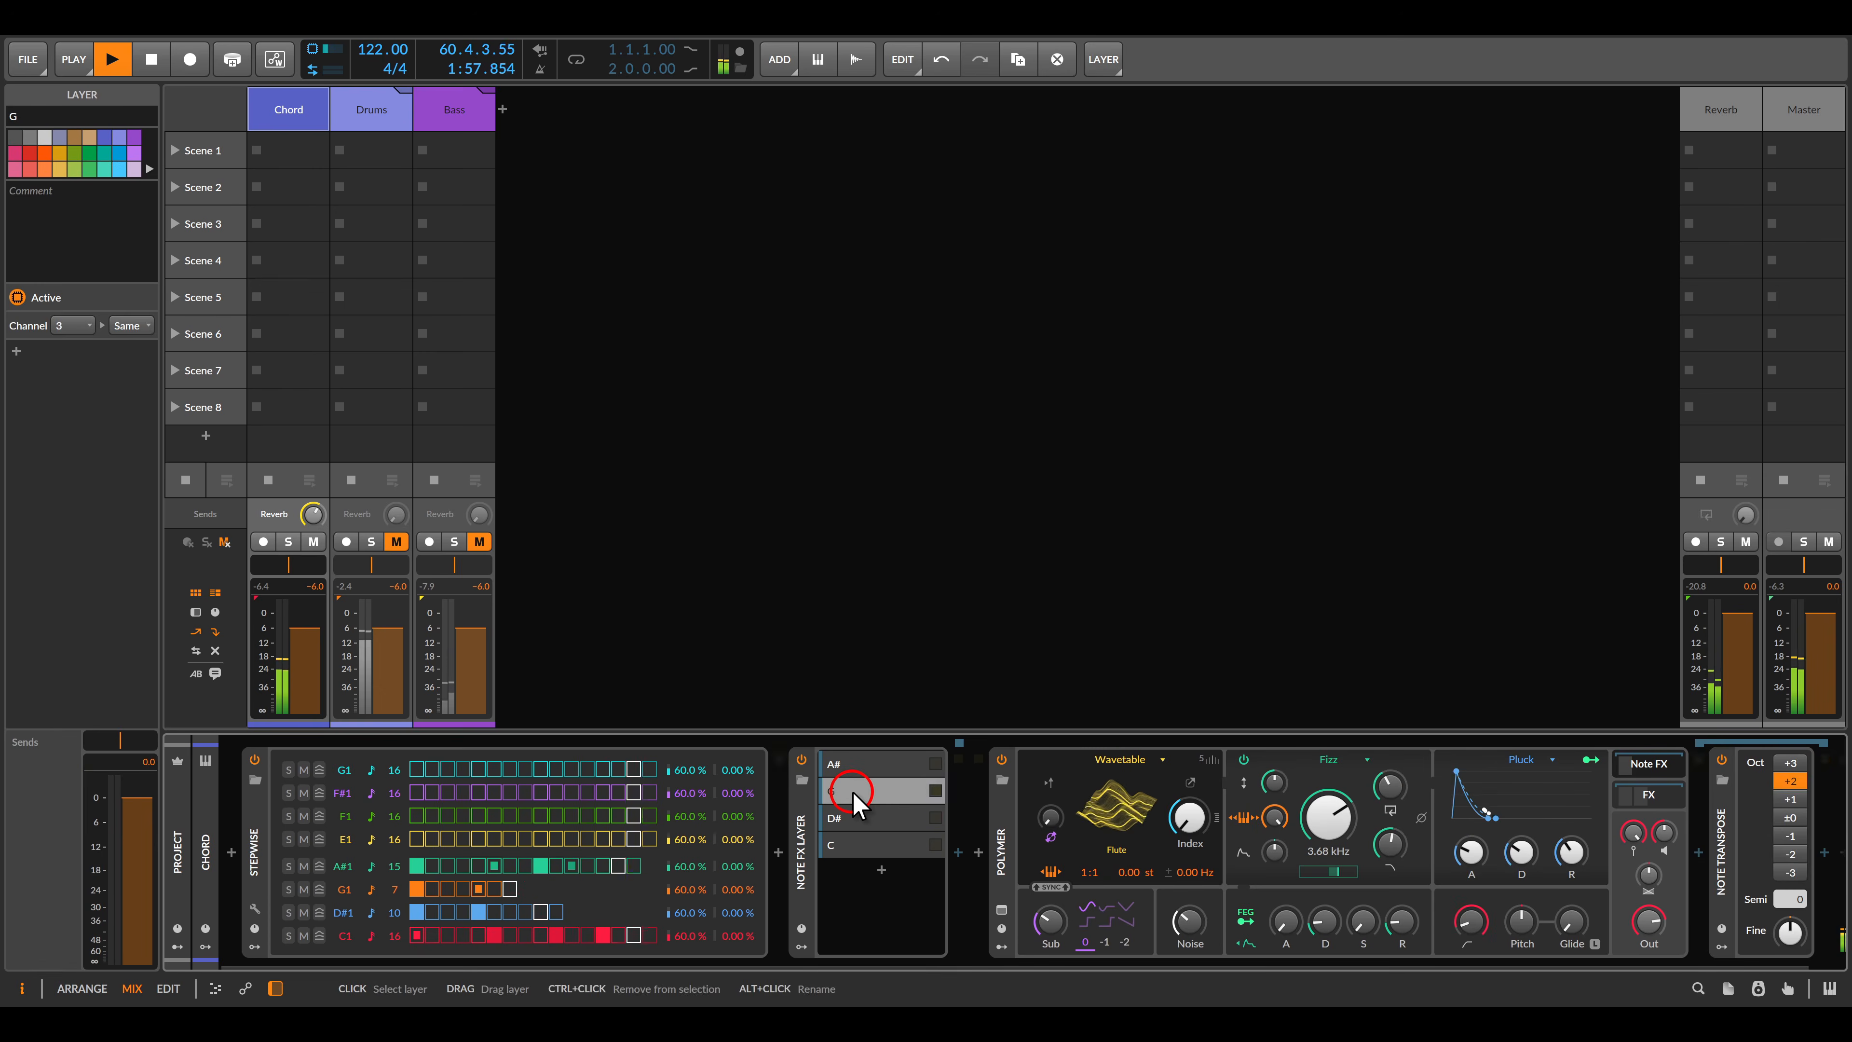
{"action": "left_click", "coordinate": [959, 852]}
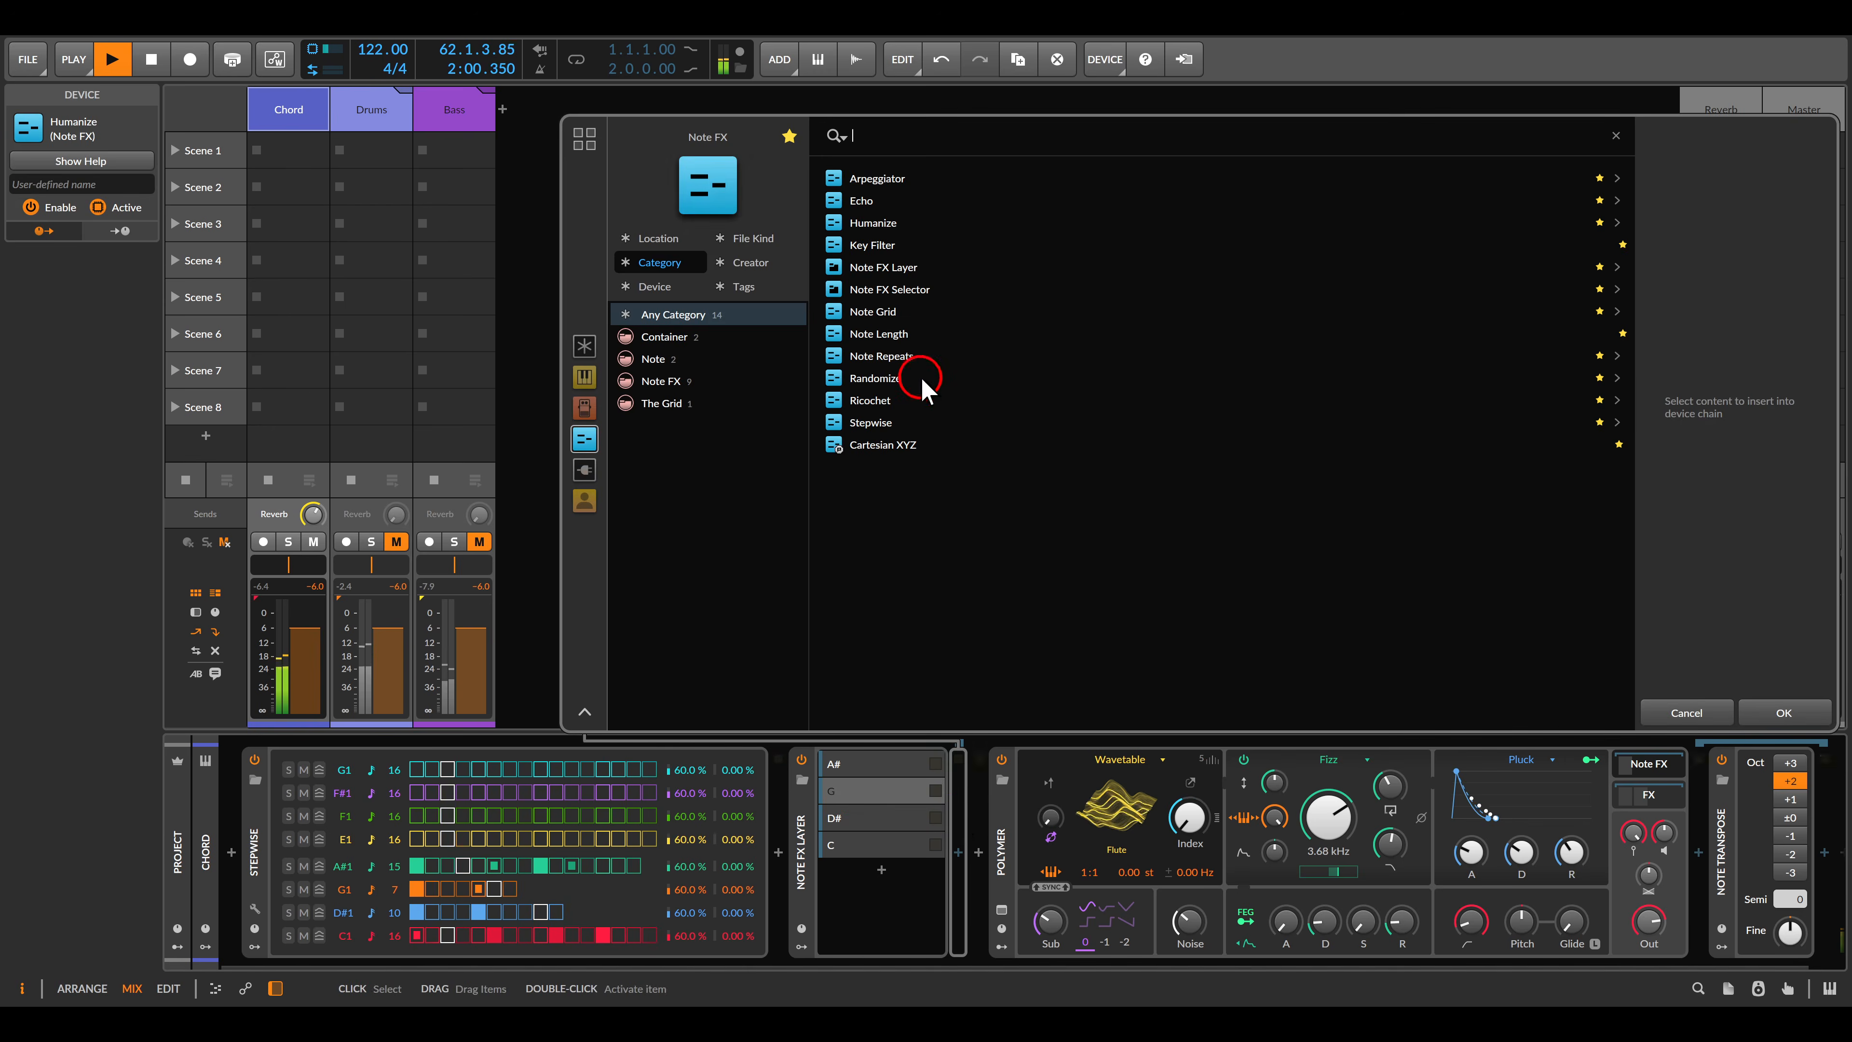
{"action": "double_click", "coordinate": [888, 312]}
{"action": "left_click", "coordinate": [1102, 779]}
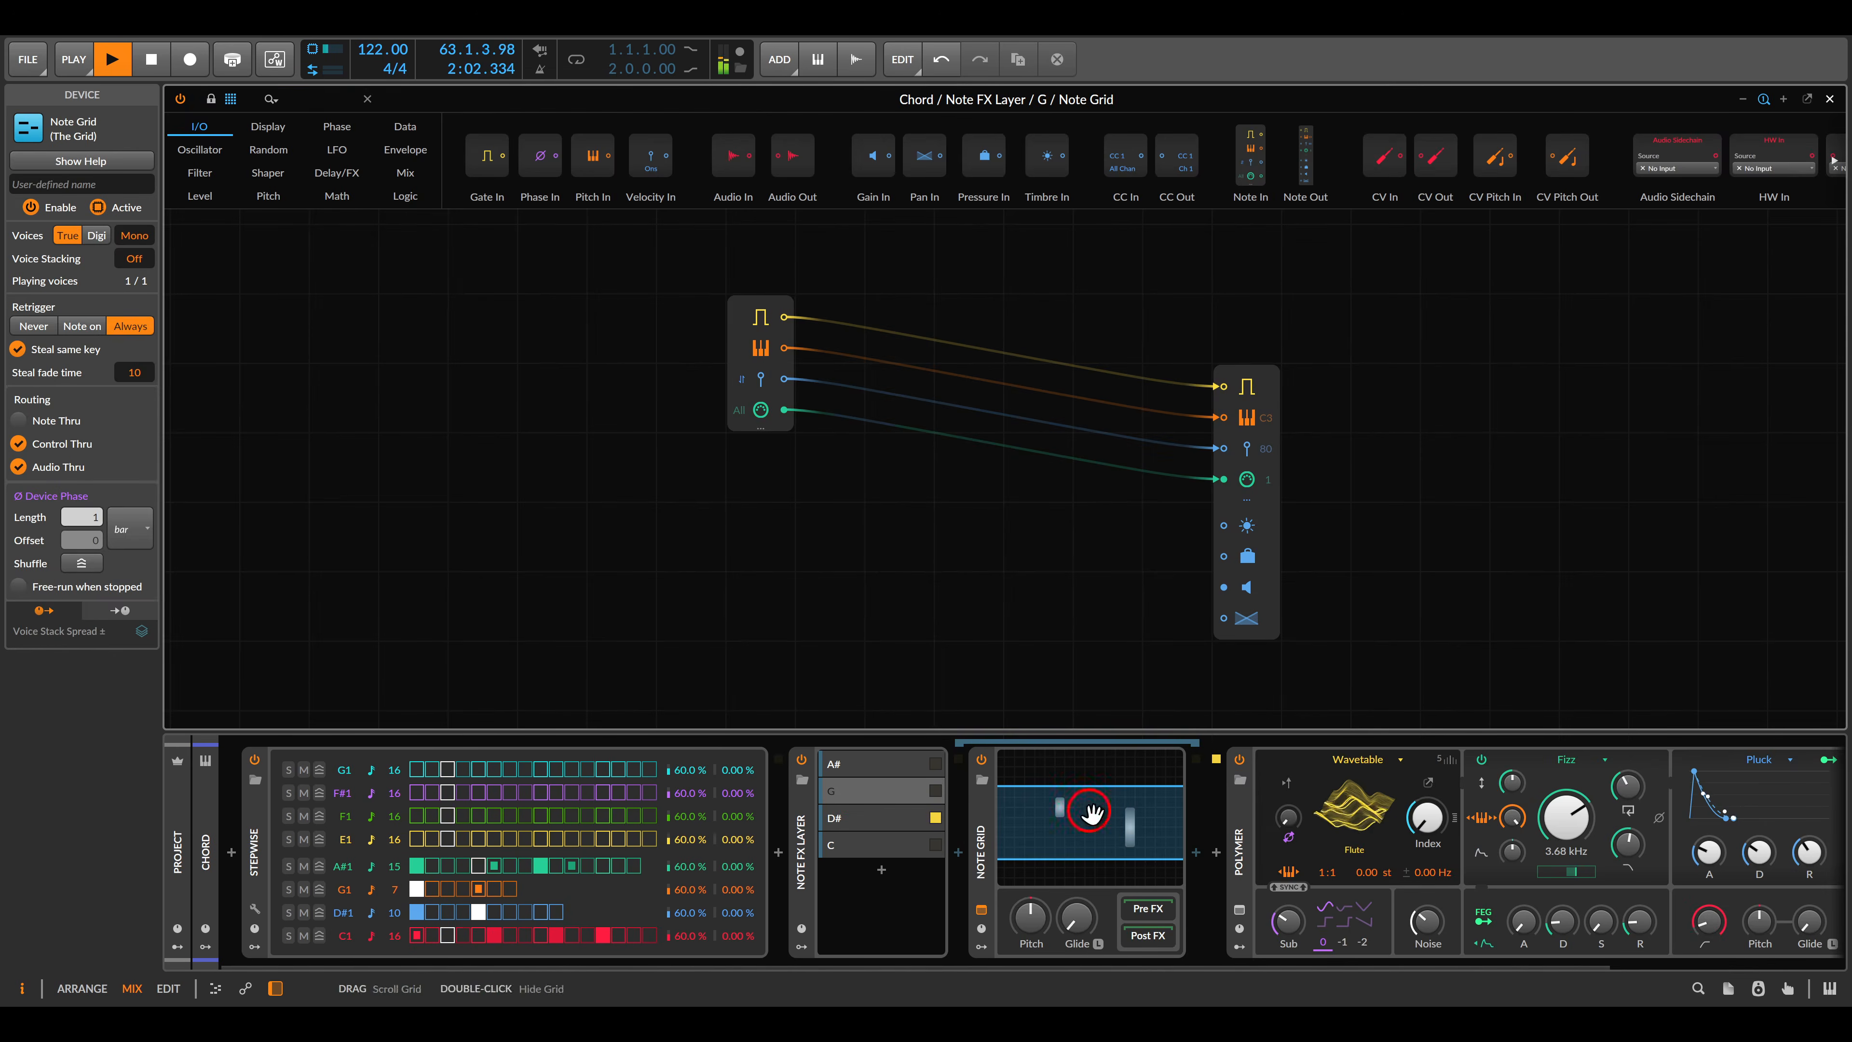
Insert an Octaver module into the pitch connection between the note input and note output of the Note Grid.
{"action": "left_click", "coordinate": [271, 196]}
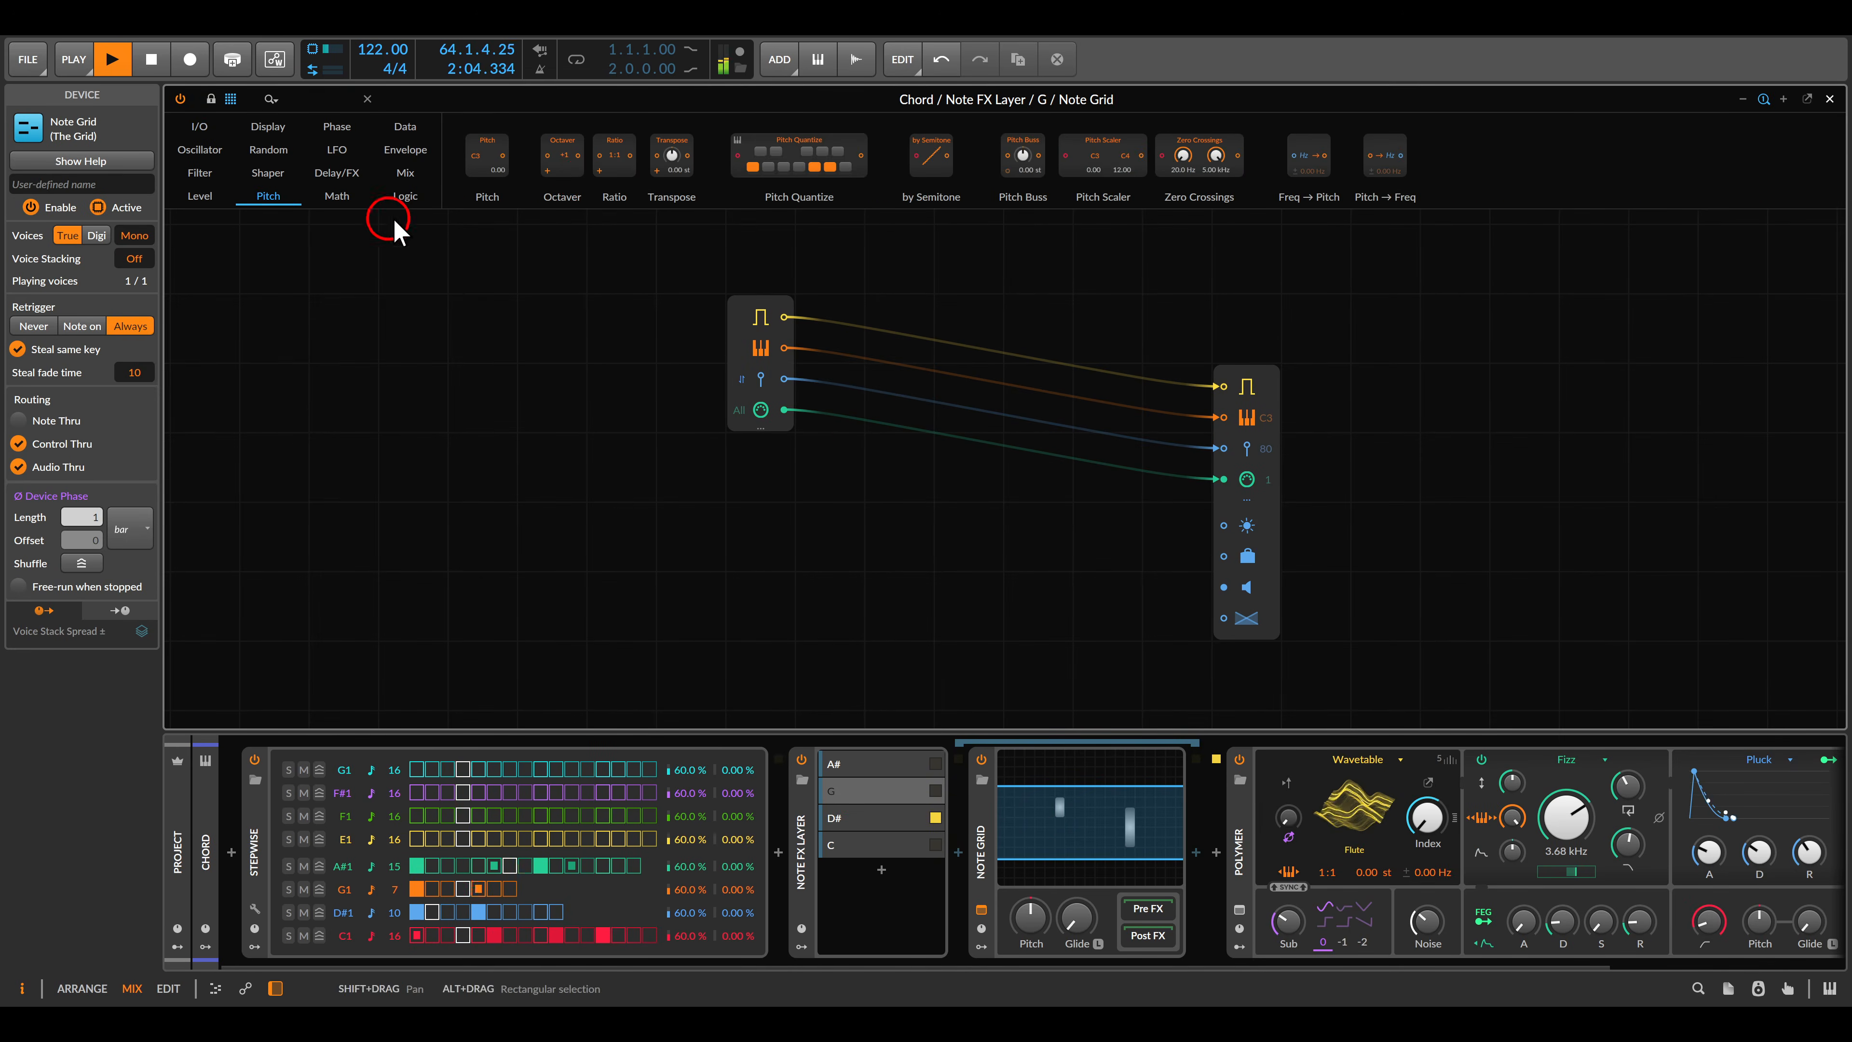
{"action": "left_click_drag", "start_coordinate": [561, 162], "coordinate": [979, 390]}
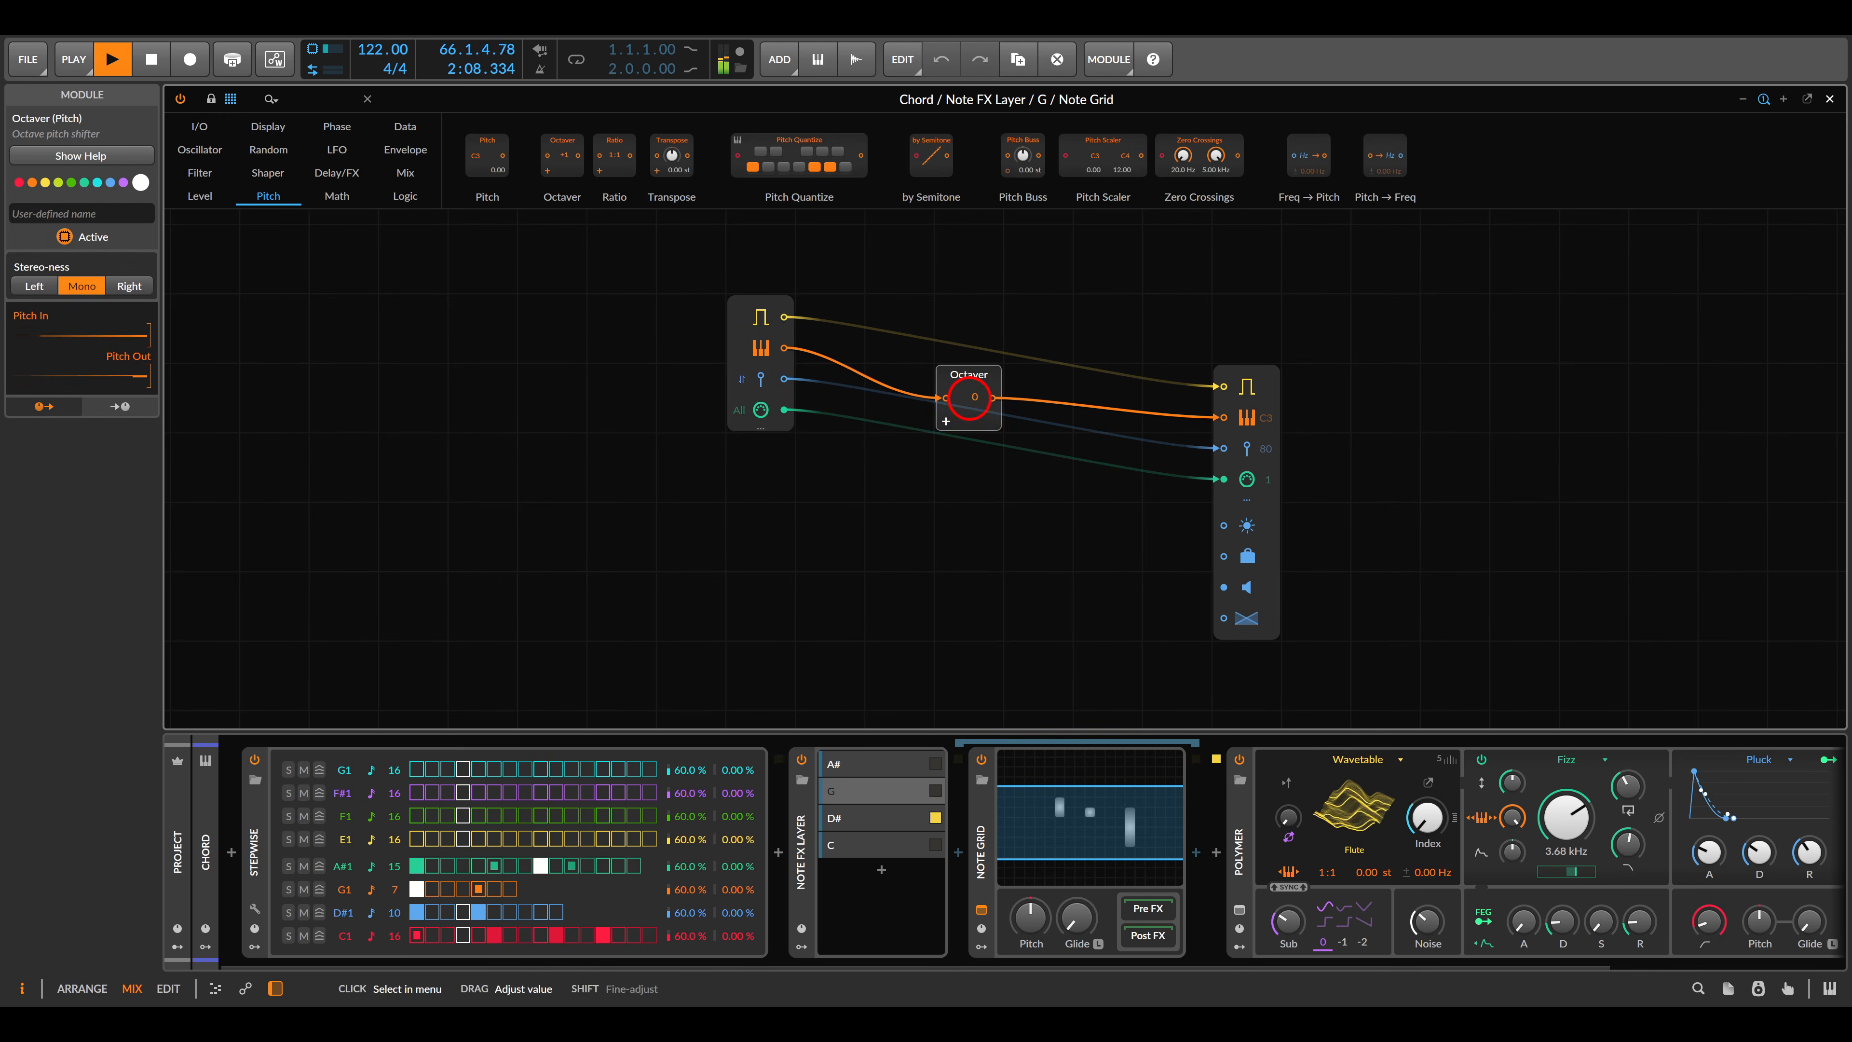
{"action": "left_click_drag", "start_coordinate": [460, 180], "coordinate": [461, 181]}
Add a Steps module below the patch and feed its phase from a Step Access module set to Half note.
{"action": "left_click", "coordinate": [401, 126]}
{"action": "left_click_drag", "start_coordinate": [1076, 173], "coordinate": [660, 511]}
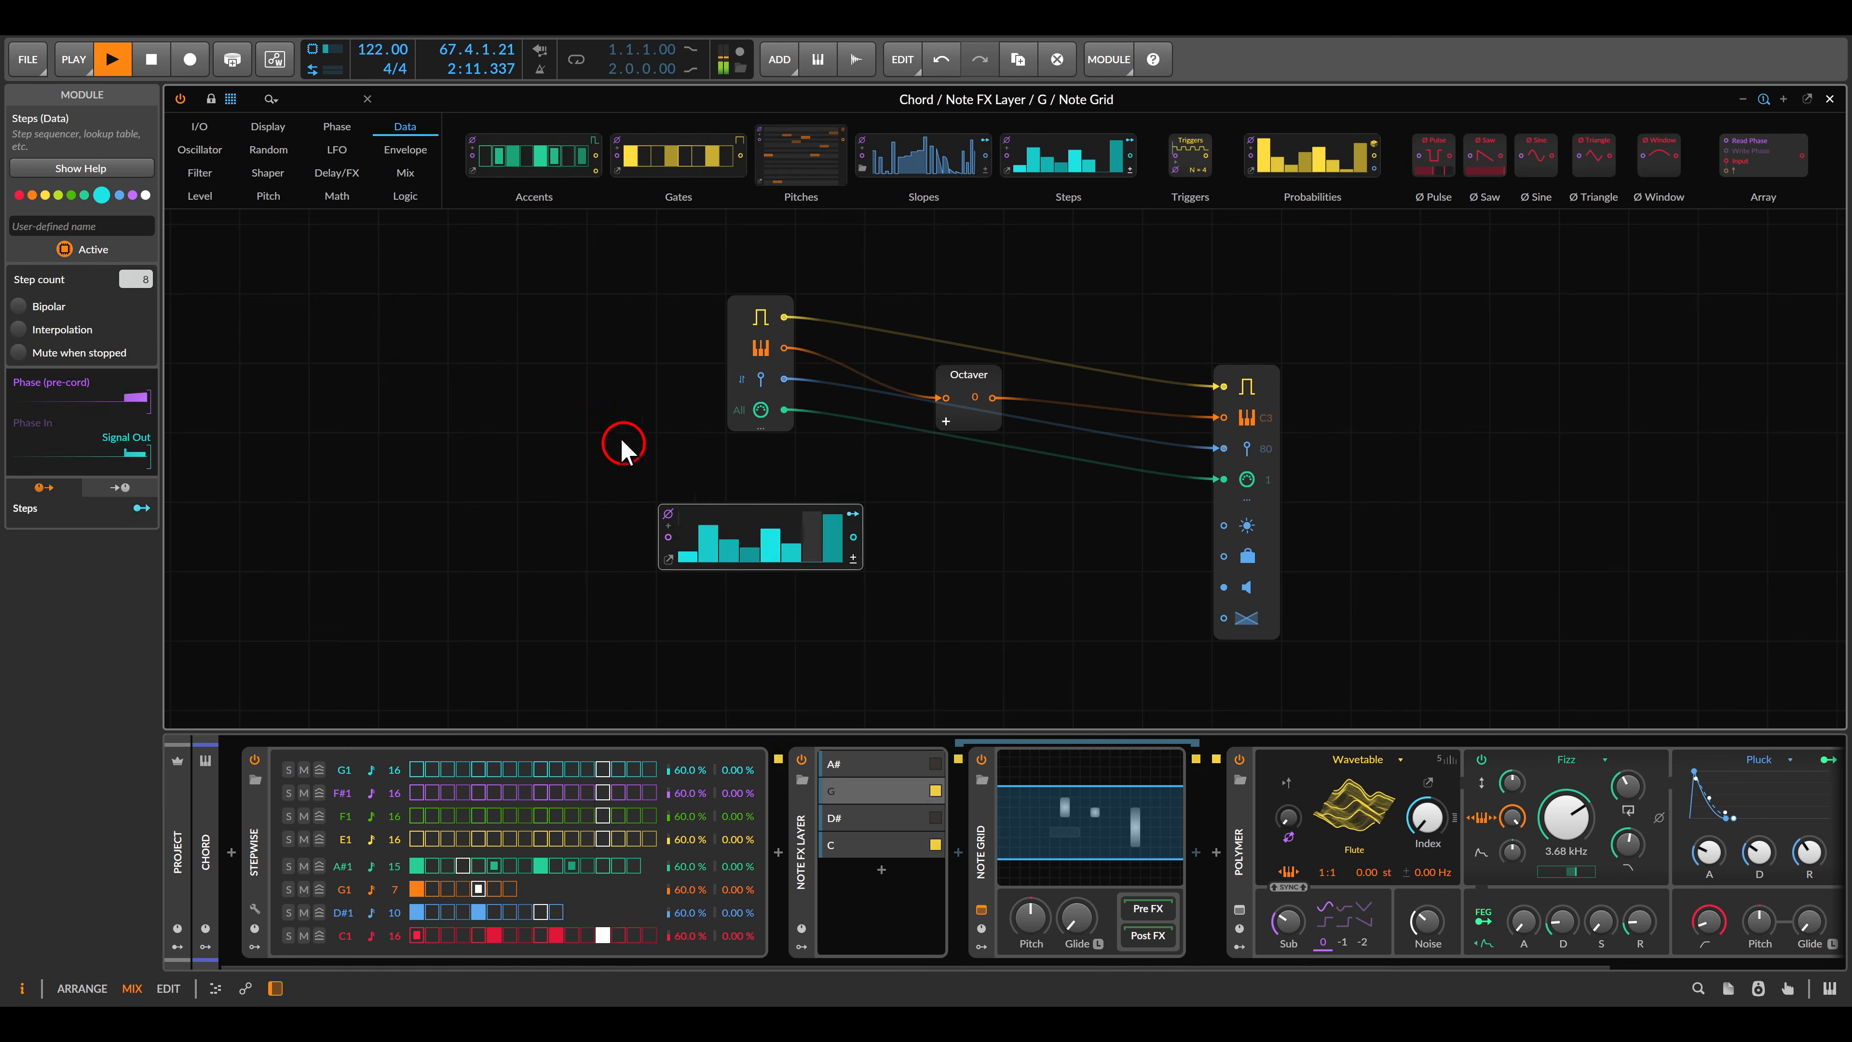
{"action": "left_click", "coordinate": [340, 128]}
{"action": "left_click_drag", "start_coordinate": [642, 173], "coordinate": [560, 528]}
{"action": "left_click", "coordinate": [613, 546]}
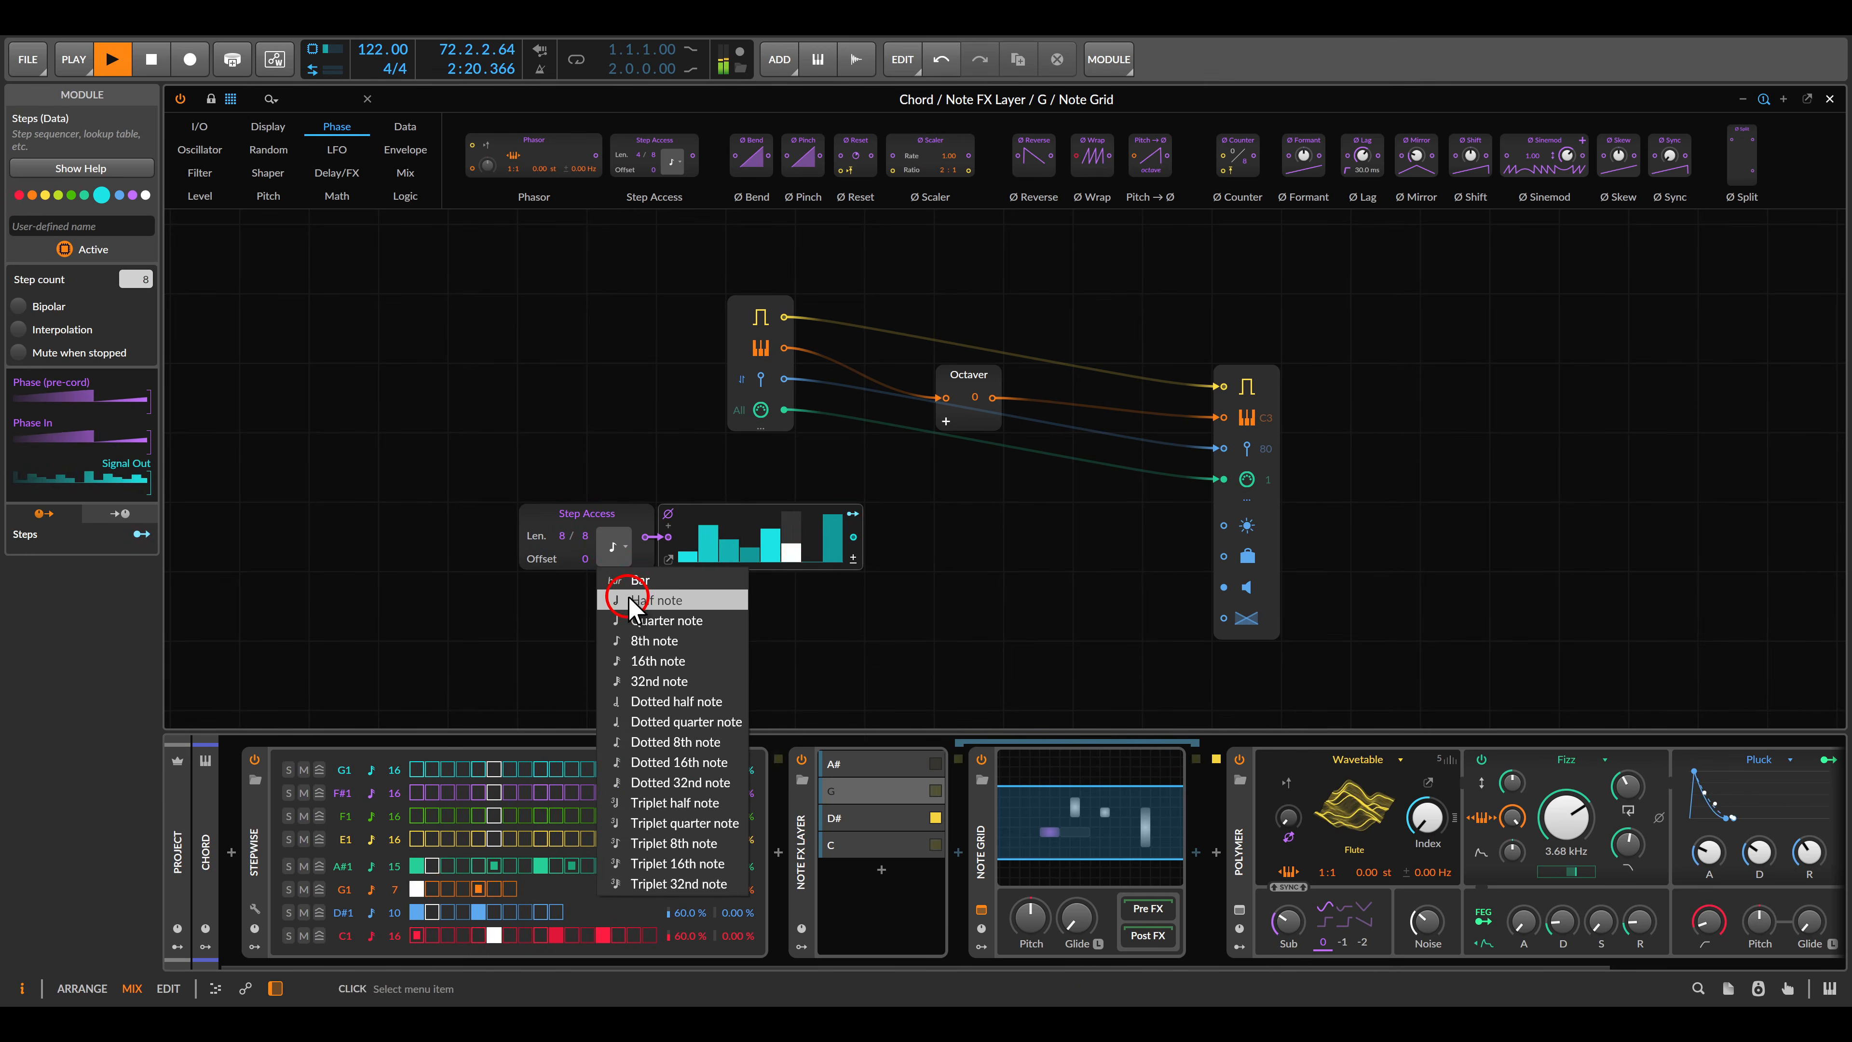
{"action": "left_click", "coordinate": [631, 601]}
Make the Steps module bipolar and randomize its eight step values several times.
{"action": "left_click", "coordinate": [668, 557]}
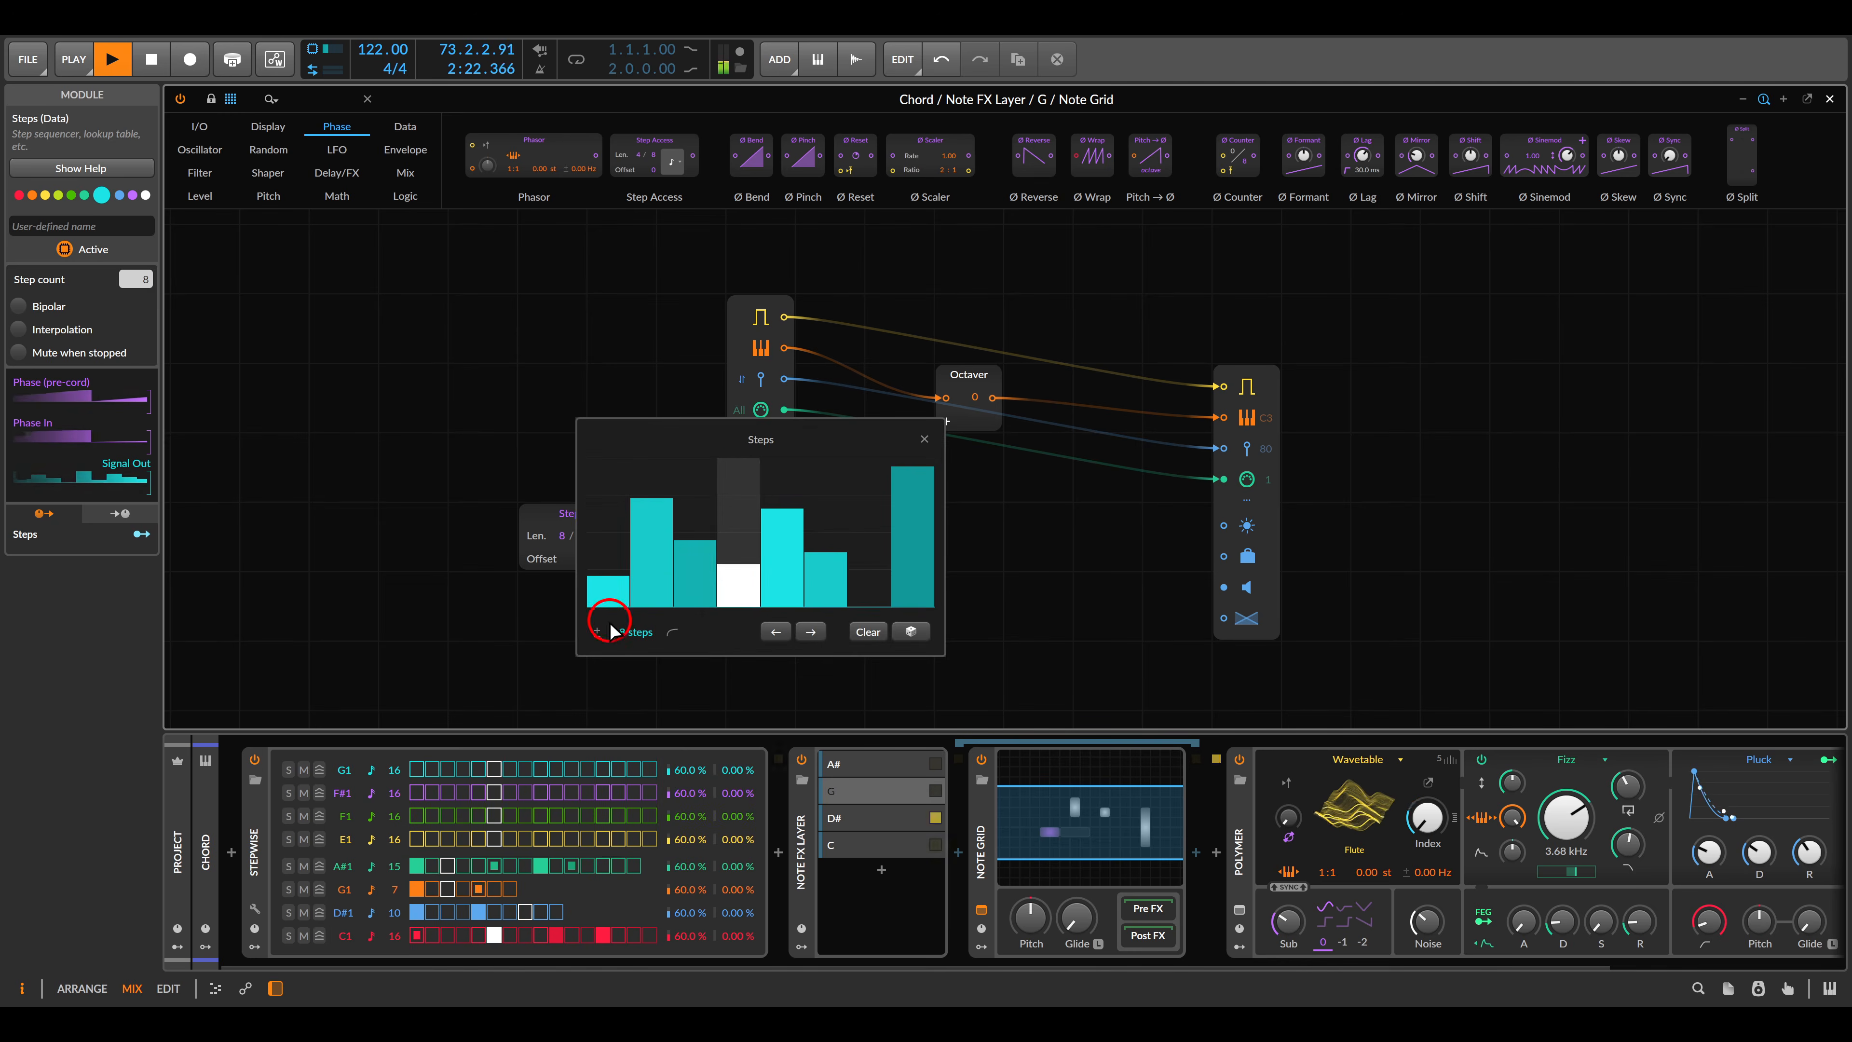
{"action": "left_click", "coordinate": [606, 627]}
{"action": "left_click", "coordinate": [909, 631]}
{"action": "left_click", "coordinate": [909, 631]}
{"action": "left_click", "coordinate": [909, 631]}
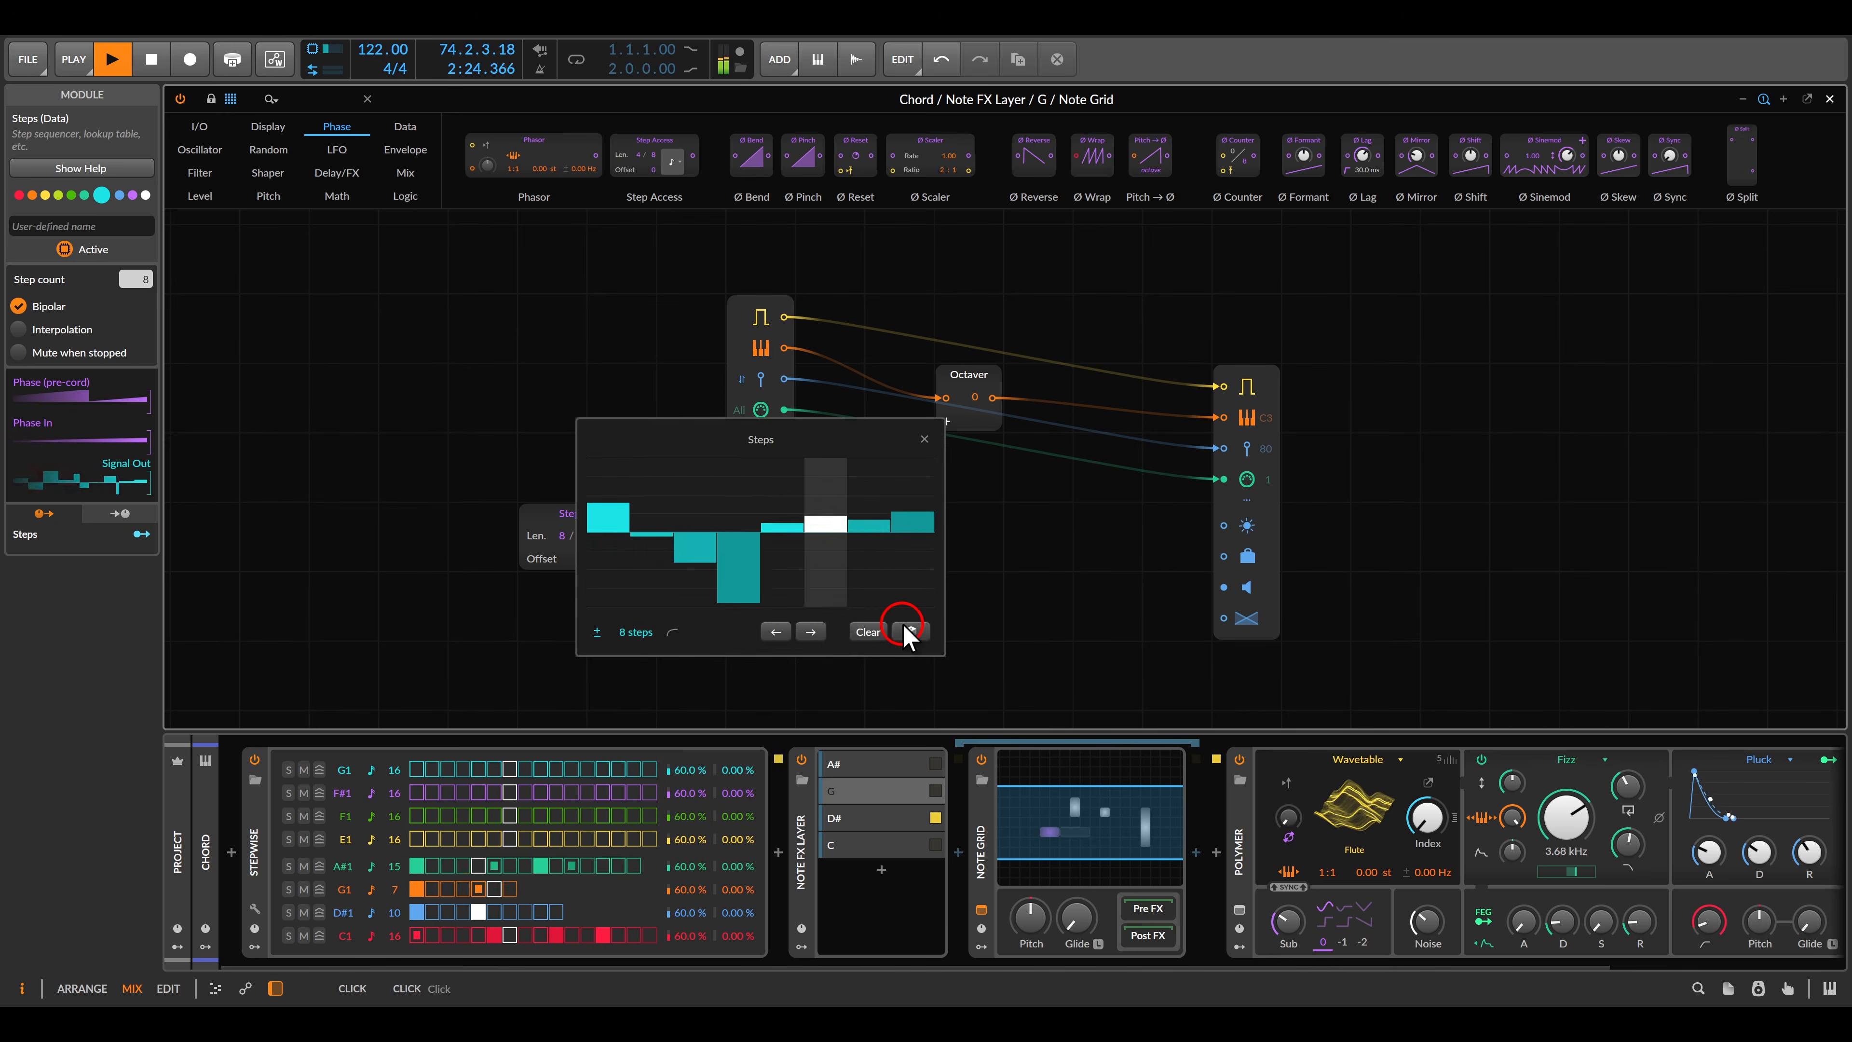
{"action": "left_click", "coordinate": [909, 631]}
{"action": "left_click", "coordinate": [910, 631]}
{"action": "left_click", "coordinate": [909, 631]}
{"action": "left_click", "coordinate": [924, 439]}
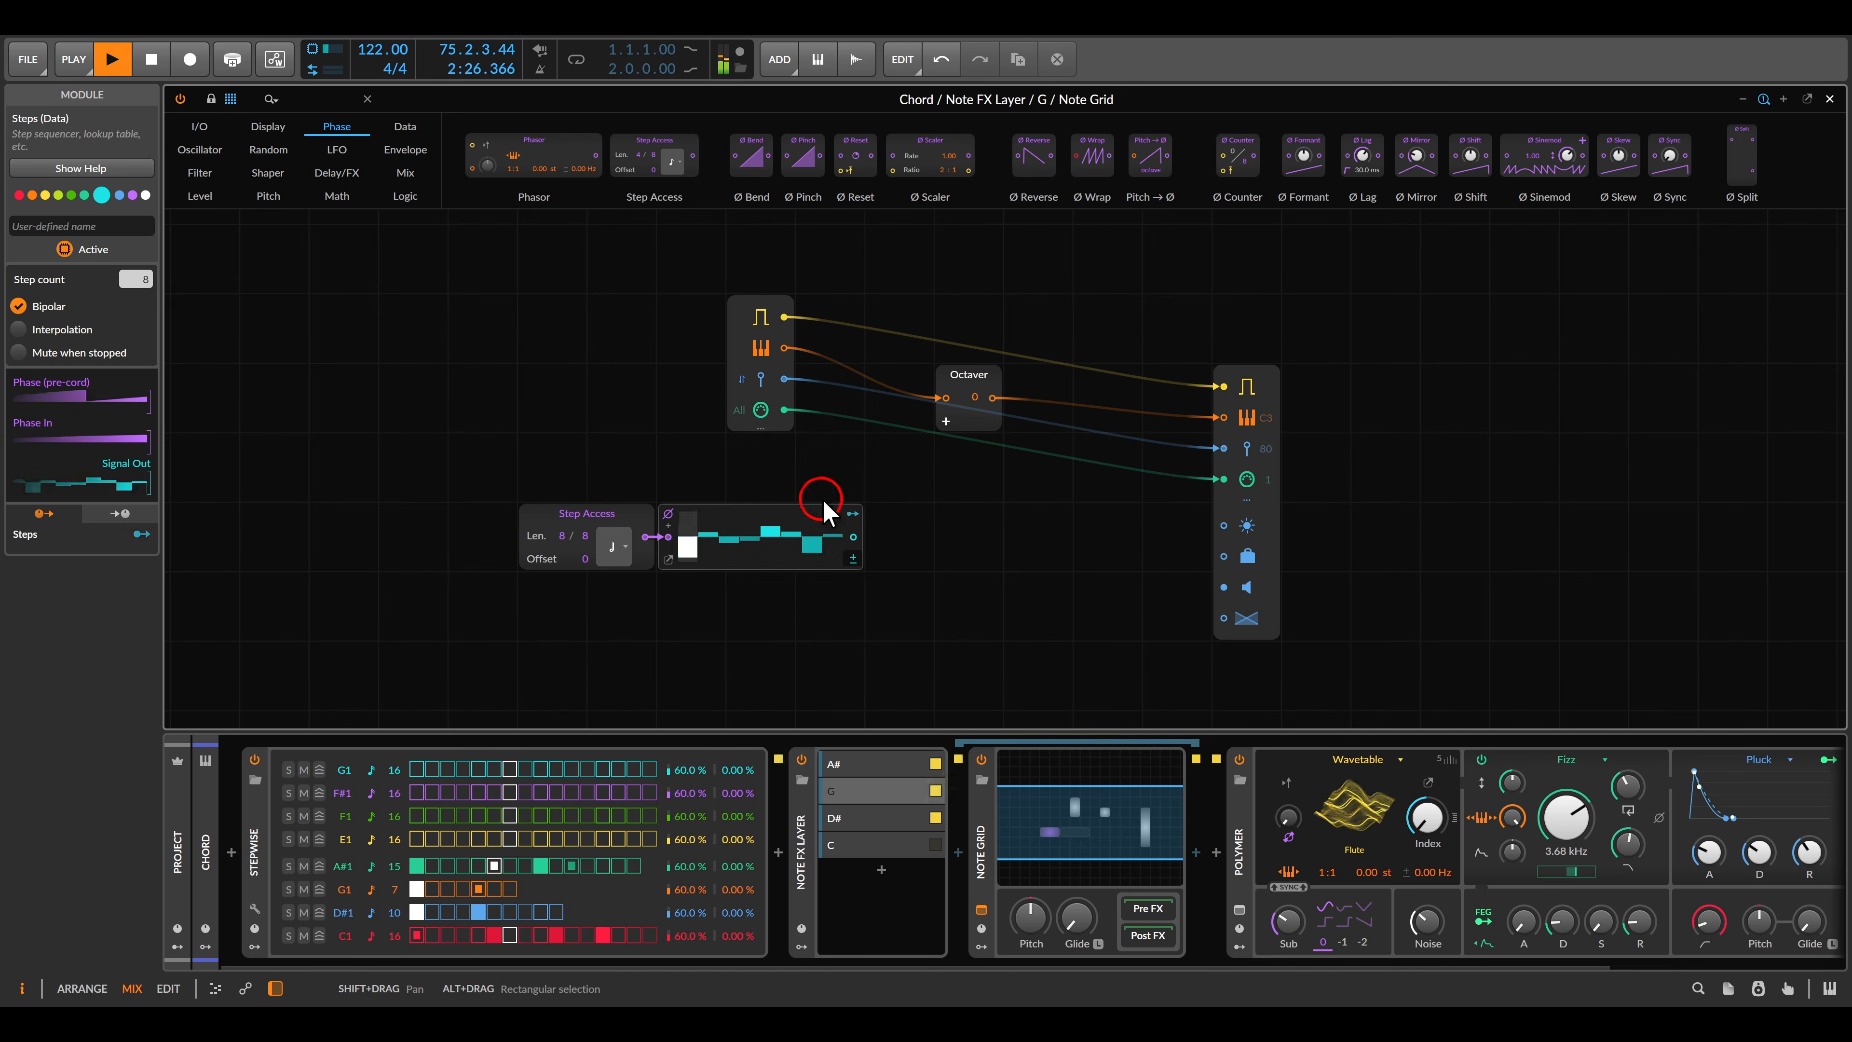
Modulate the Octaver's octave from the Steps module by an amount of 2.000 and close the Note Grid.
{"action": "left_click_drag", "start_coordinate": [852, 513], "coordinate": [964, 397]}
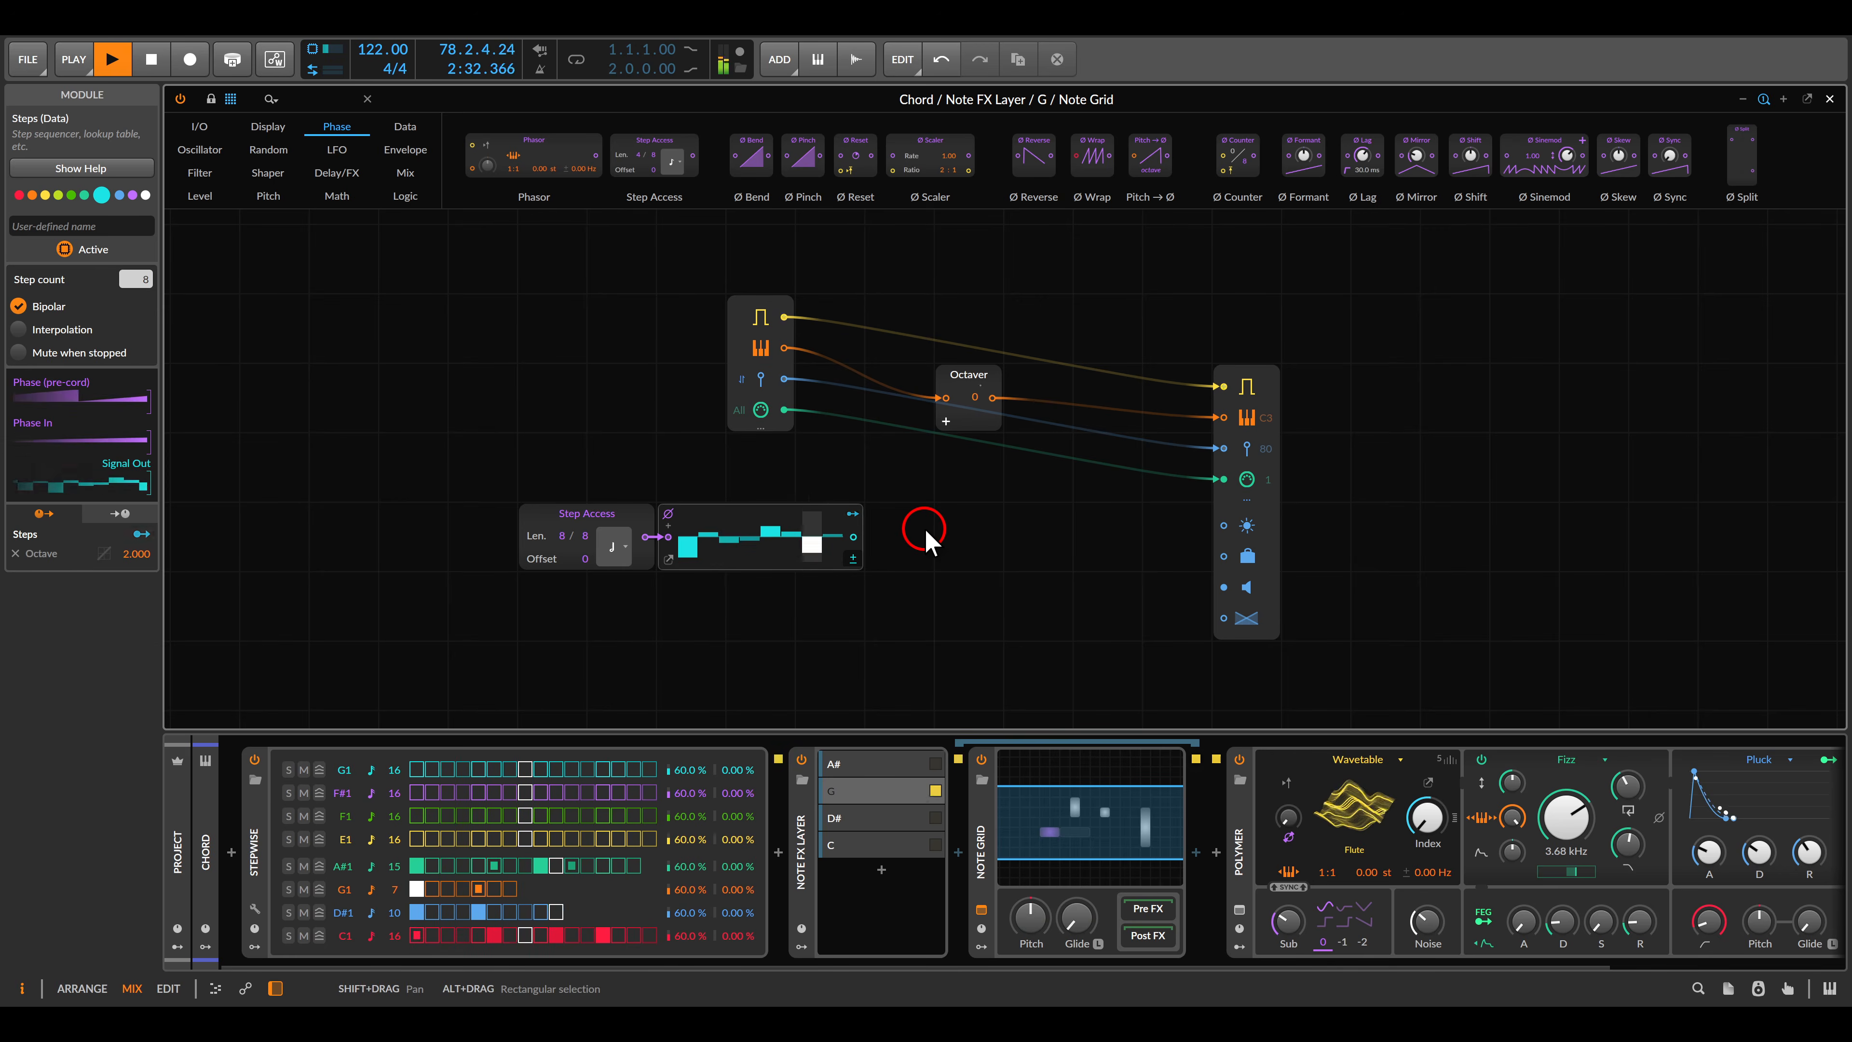
{"action": "key", "text": "Escape"}
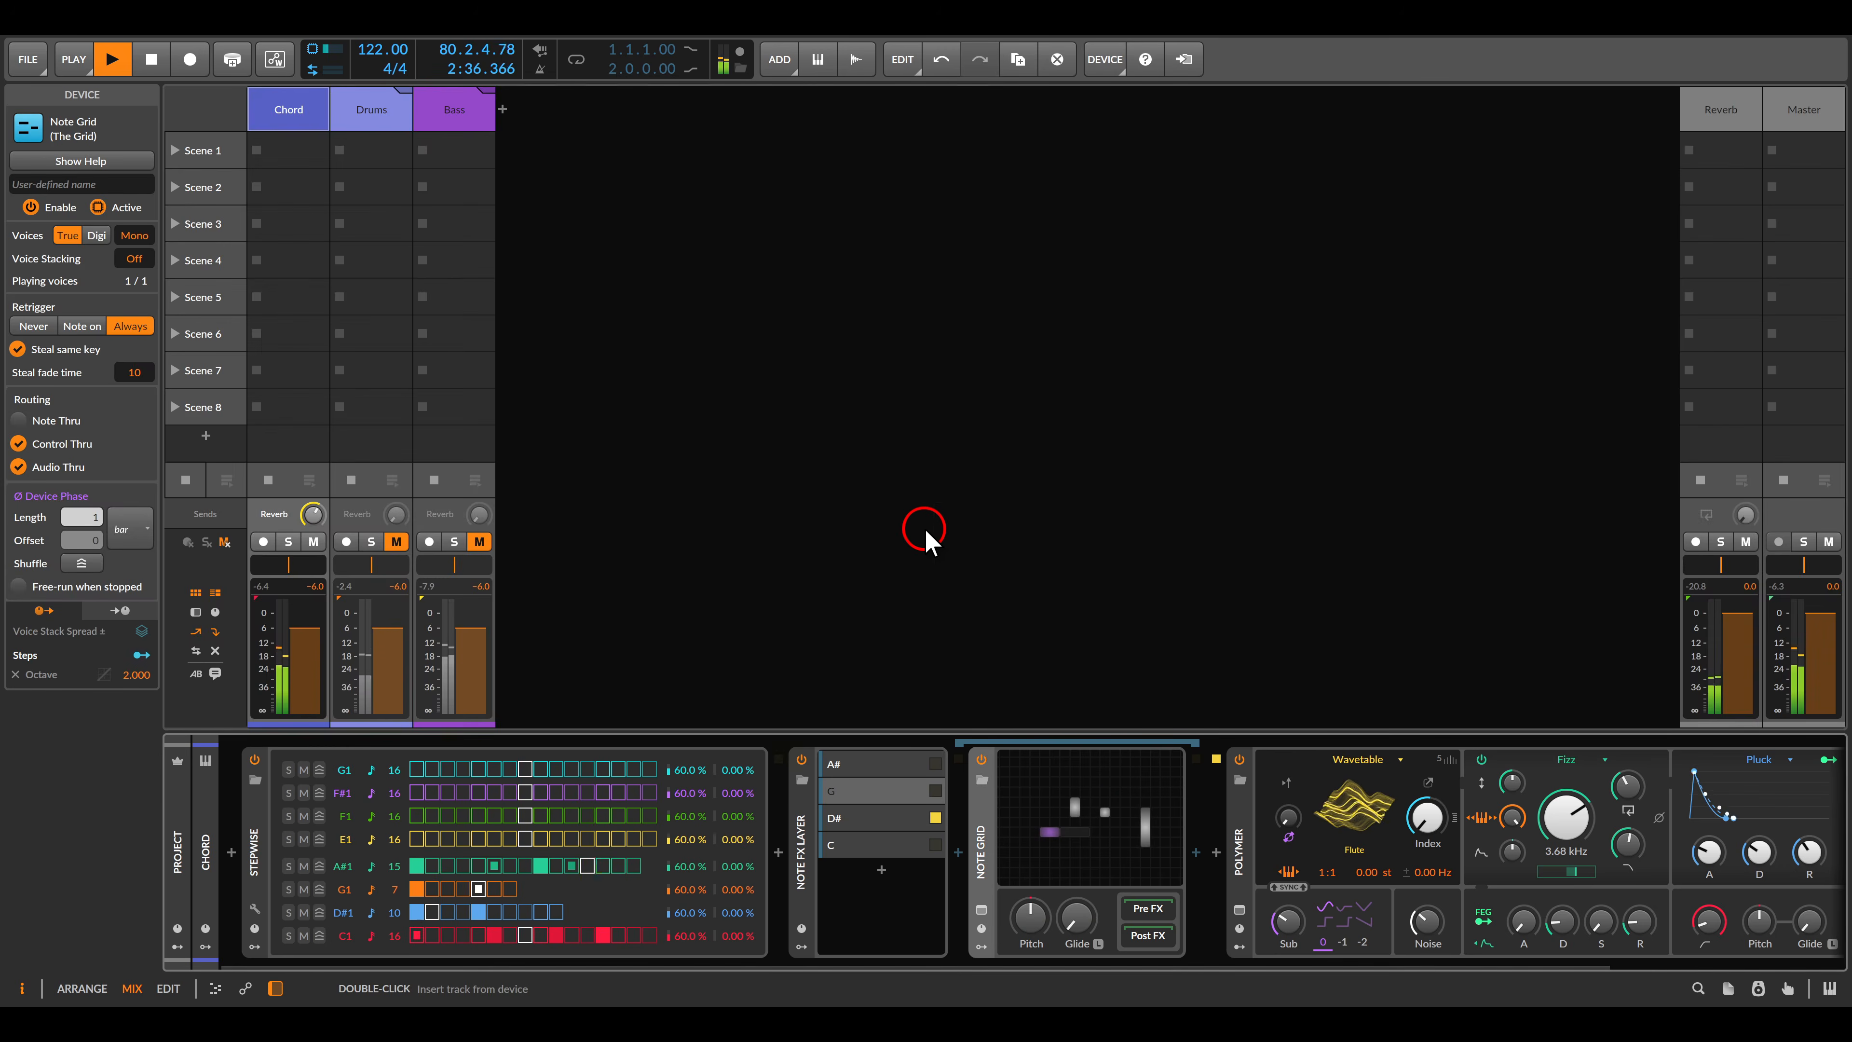
Review the devices in the C, D#, G and A# layers and in the Polymer synth they feed.
{"action": "left_click", "coordinate": [839, 845]}
{"action": "left_click", "coordinate": [840, 819]}
{"action": "left_click", "coordinate": [847, 797]}
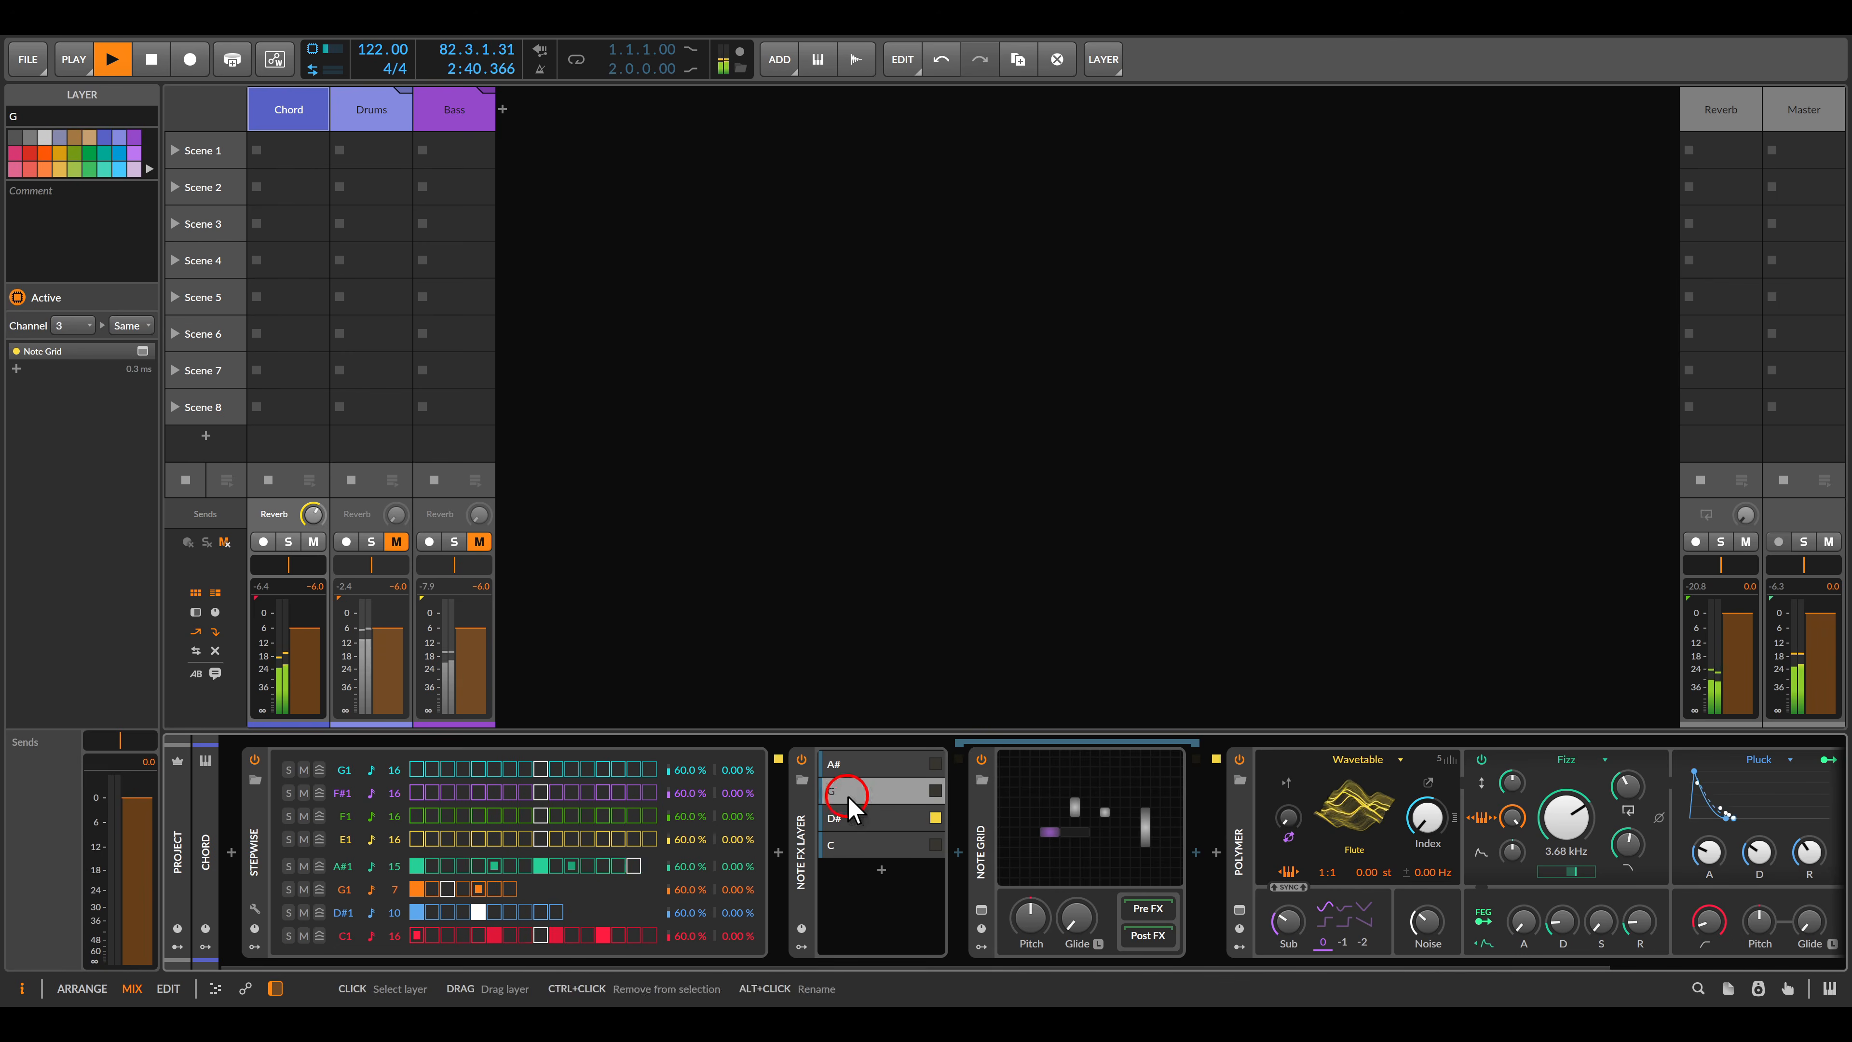
{"action": "left_click", "coordinate": [847, 762]}
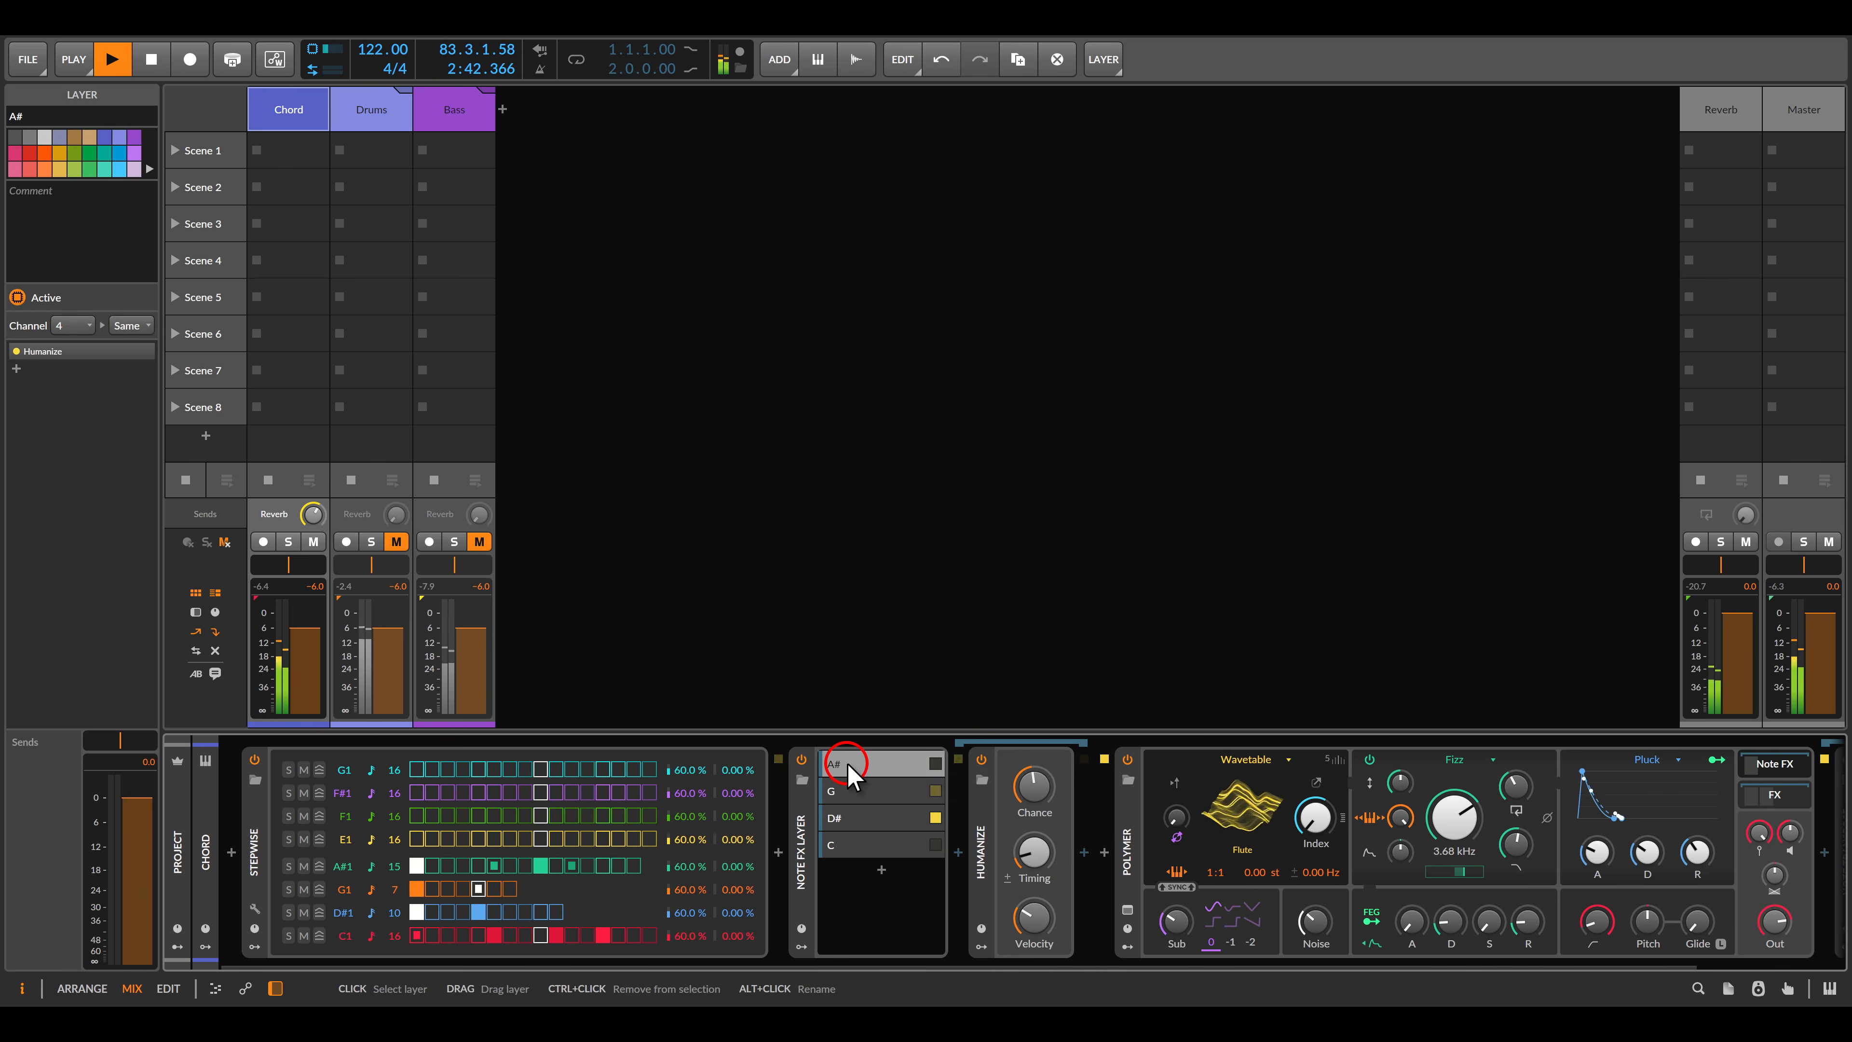
{"action": "left_click", "coordinate": [1127, 828]}
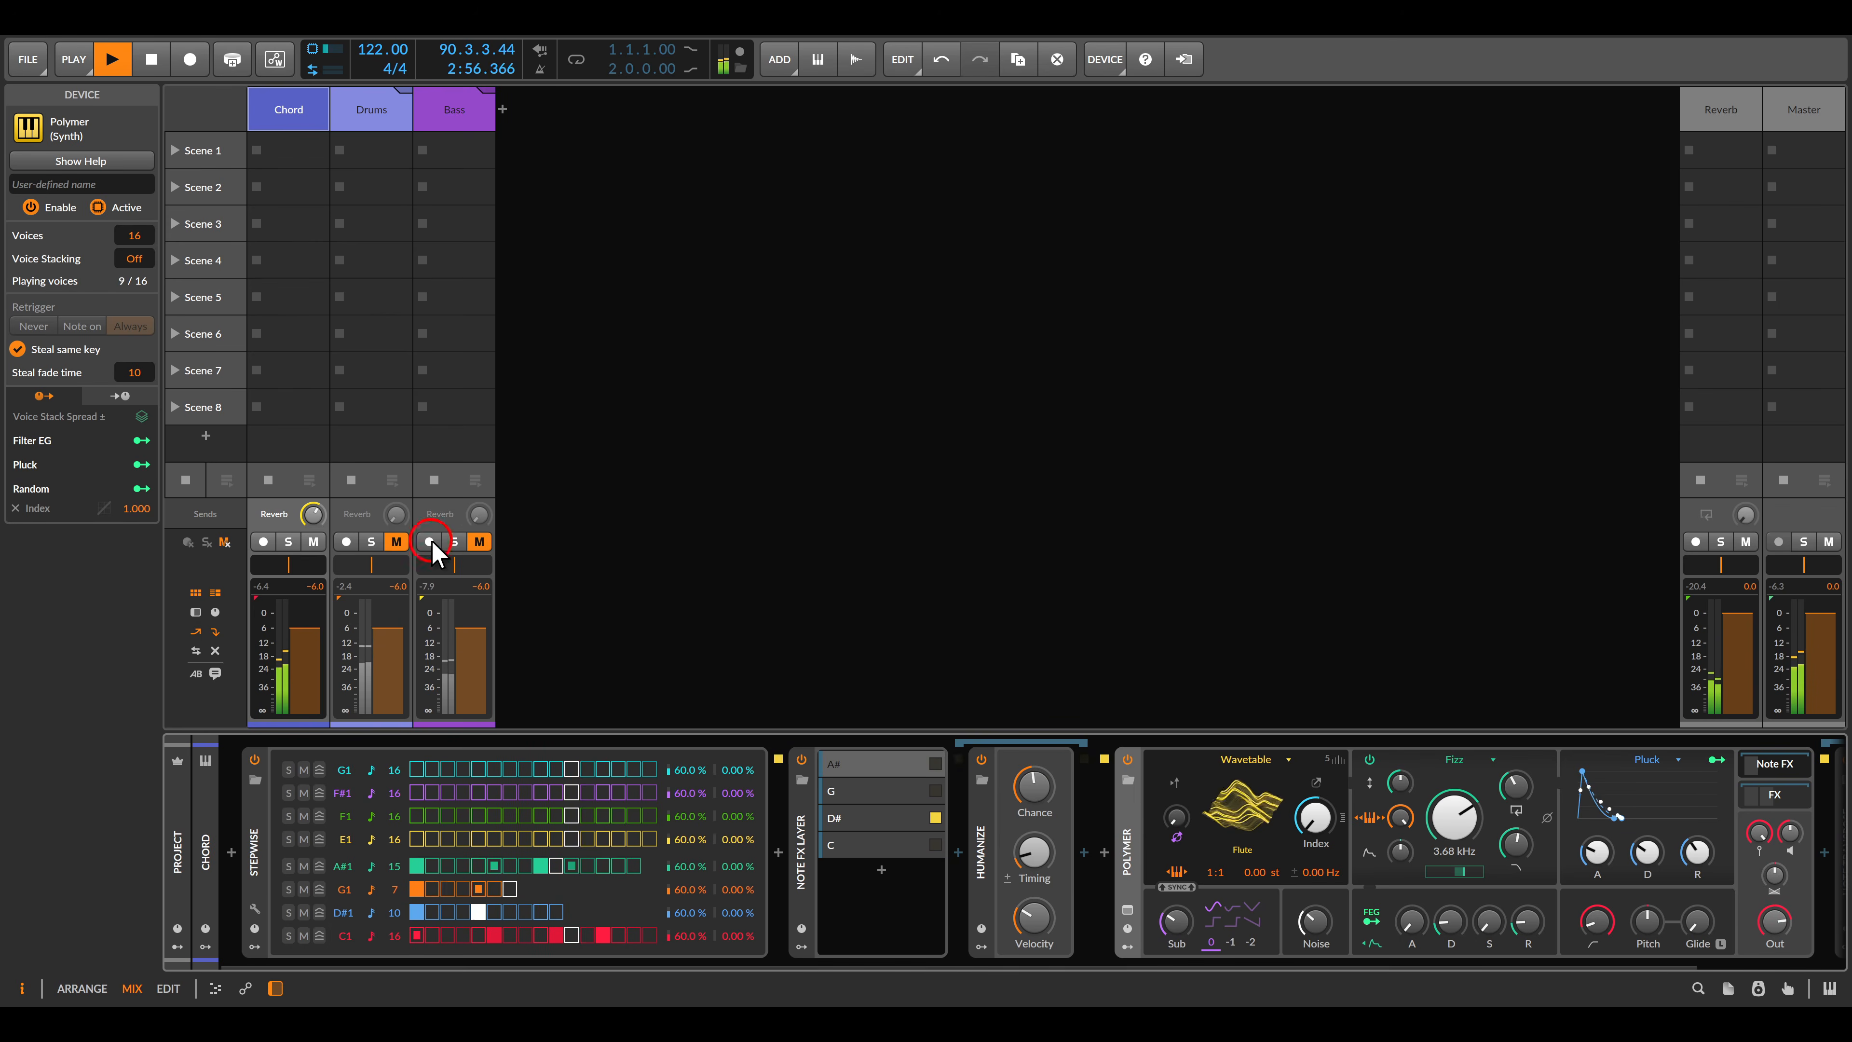
Solo and unmute the Drums track and examine the Randomize device on the v9 closed hat pad.
{"action": "left_click", "coordinate": [372, 541]}
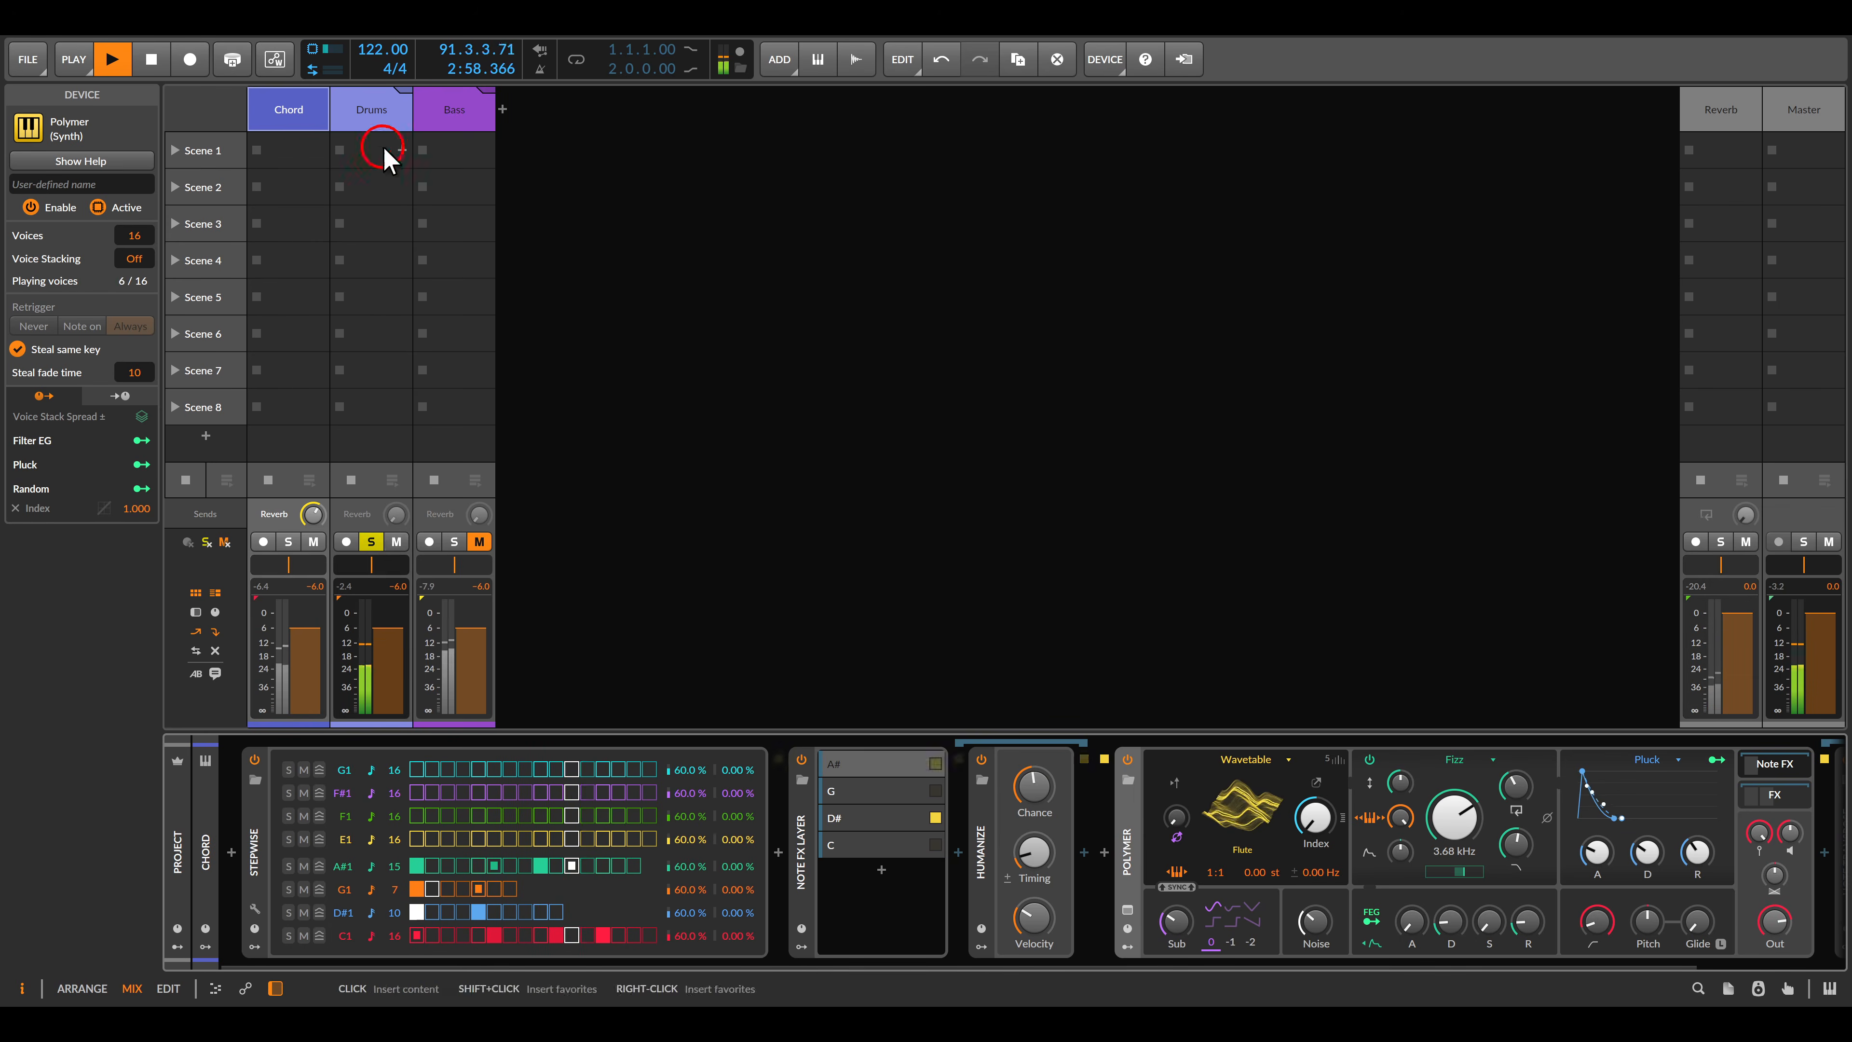
{"action": "left_click", "coordinate": [372, 117]}
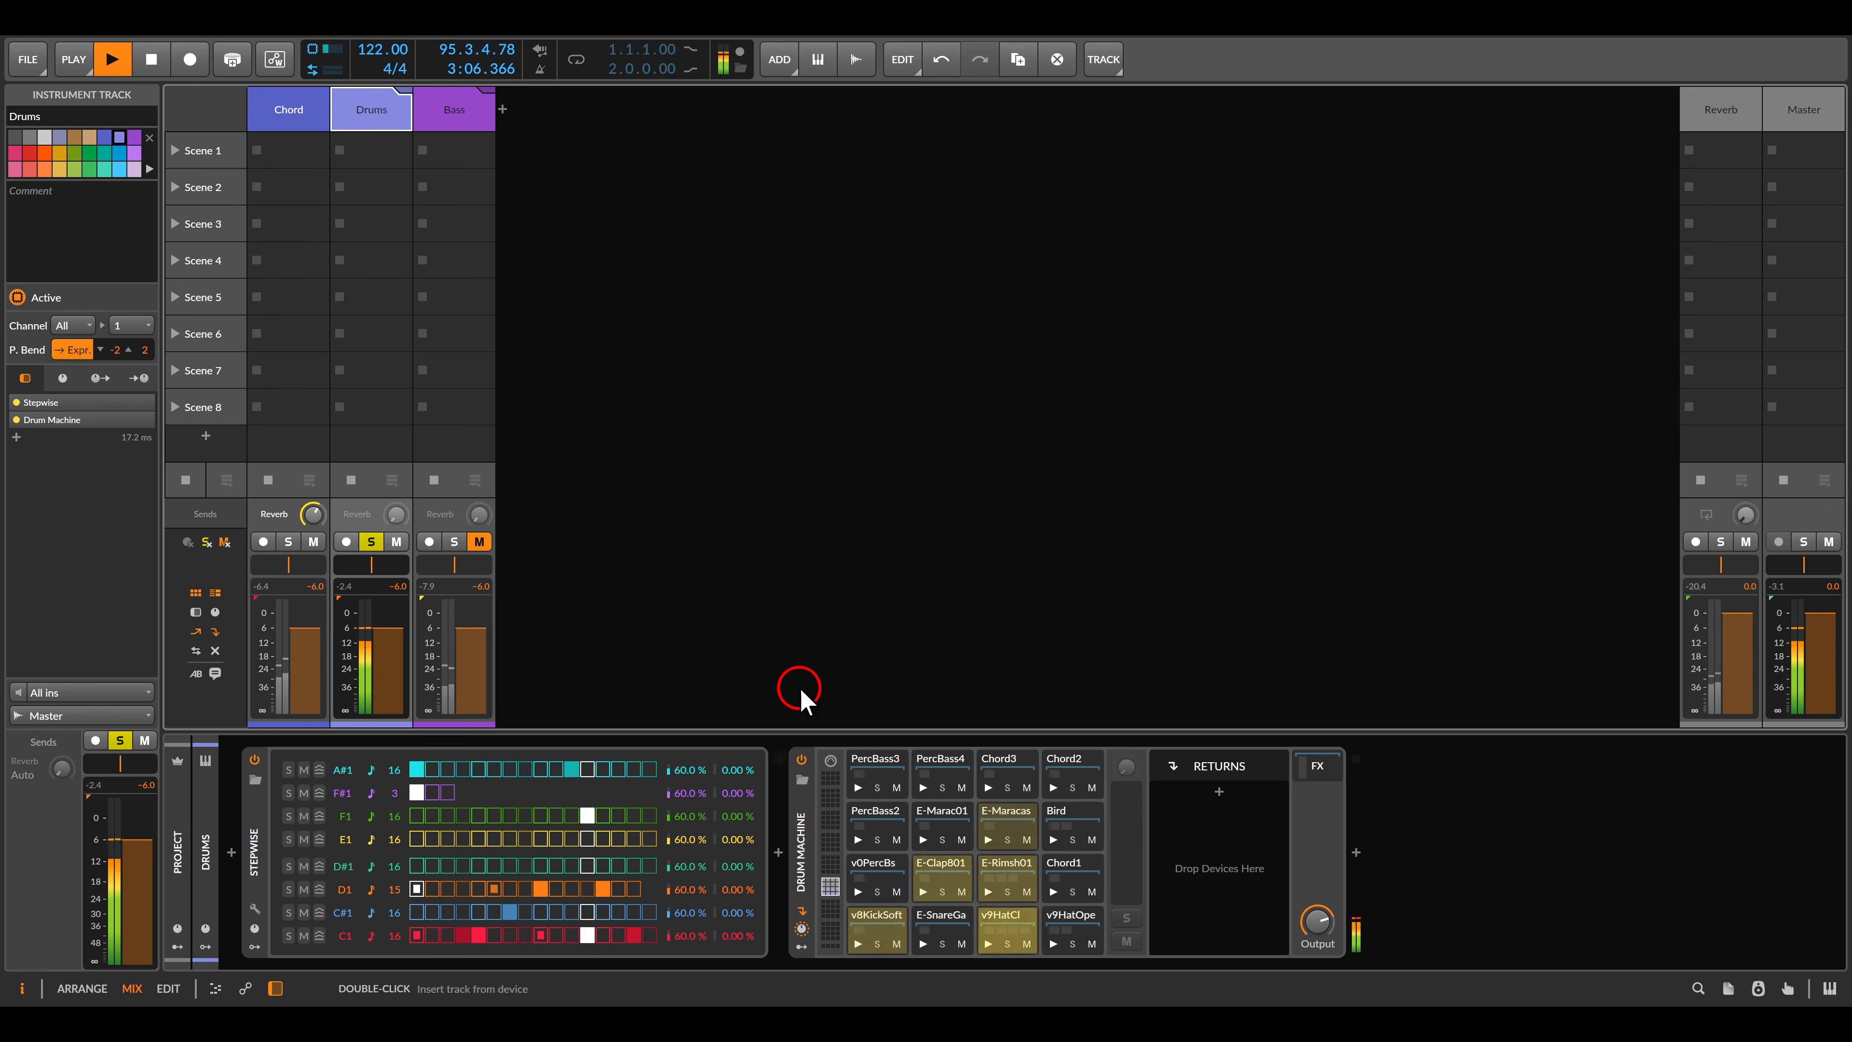
{"action": "left_click", "coordinate": [1005, 918]}
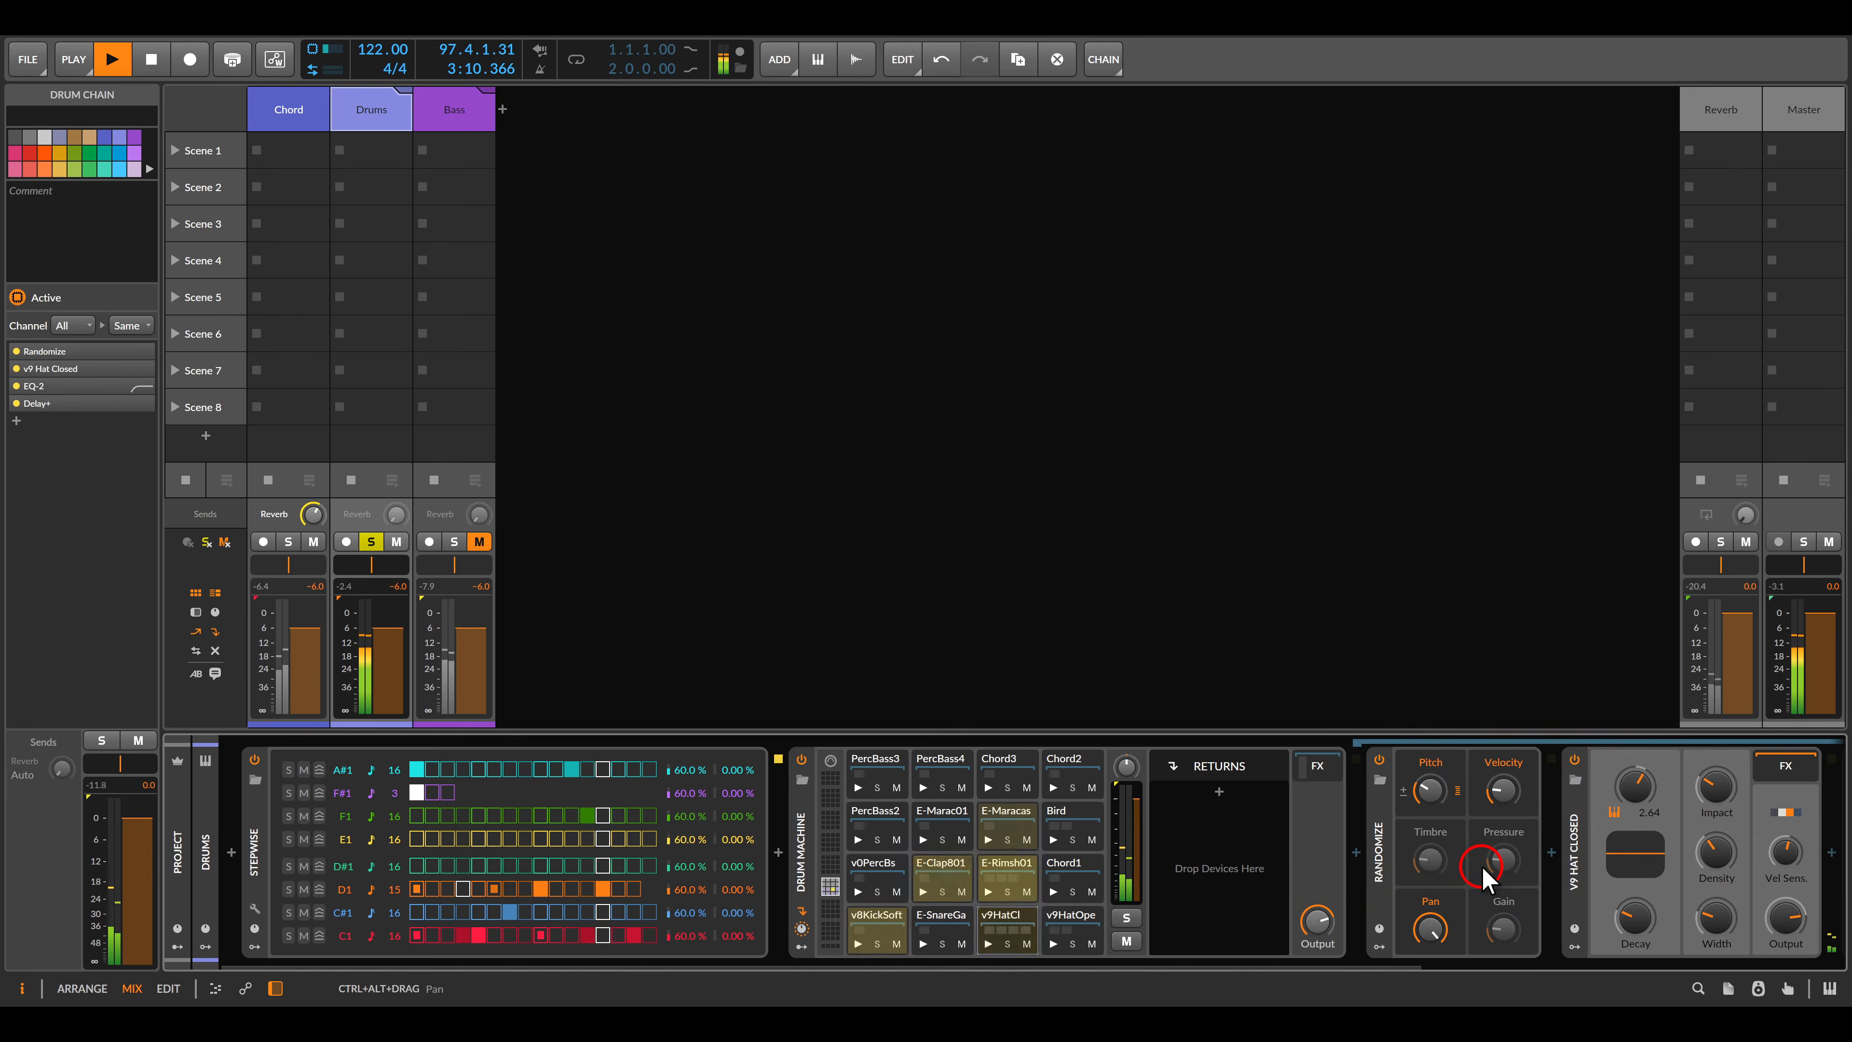
{"action": "left_click", "coordinate": [1387, 851]}
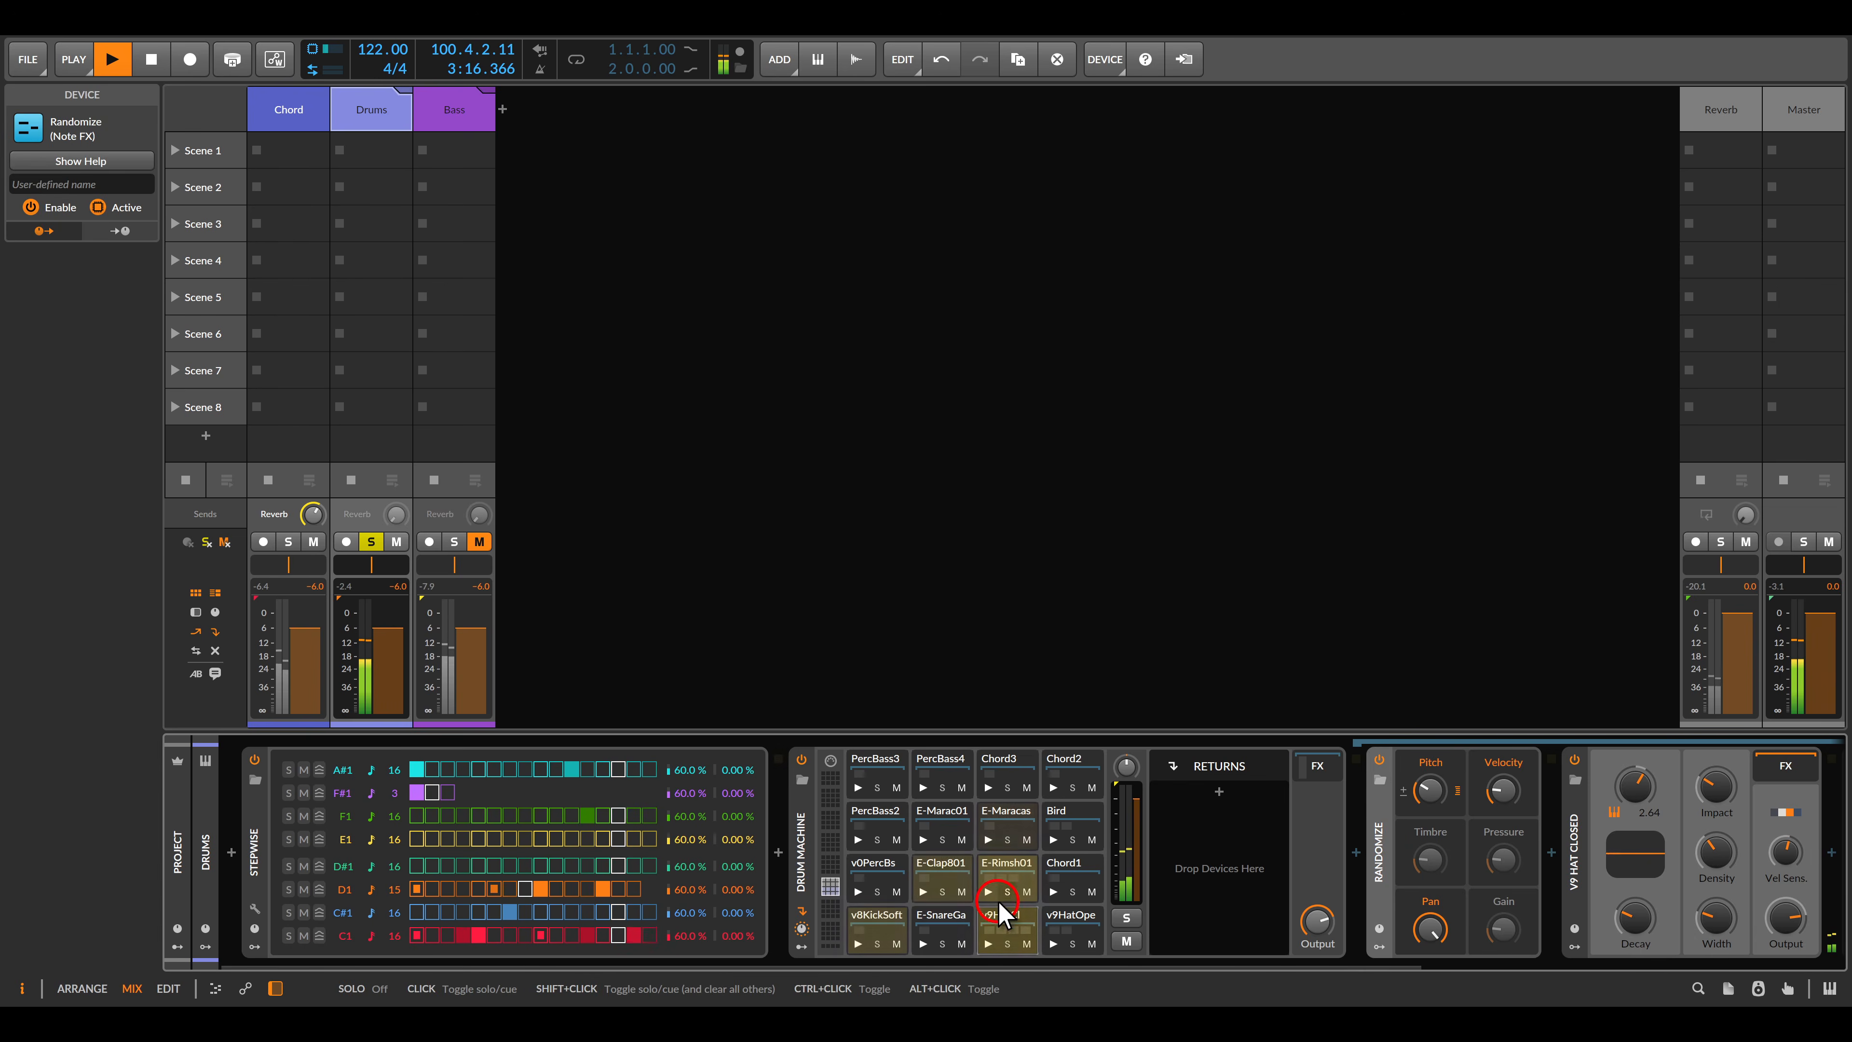
Examine the Note Repeats device on the E-Rimsh01 pad and briefly solo that pad to hear it.
{"action": "left_click", "coordinate": [997, 881]}
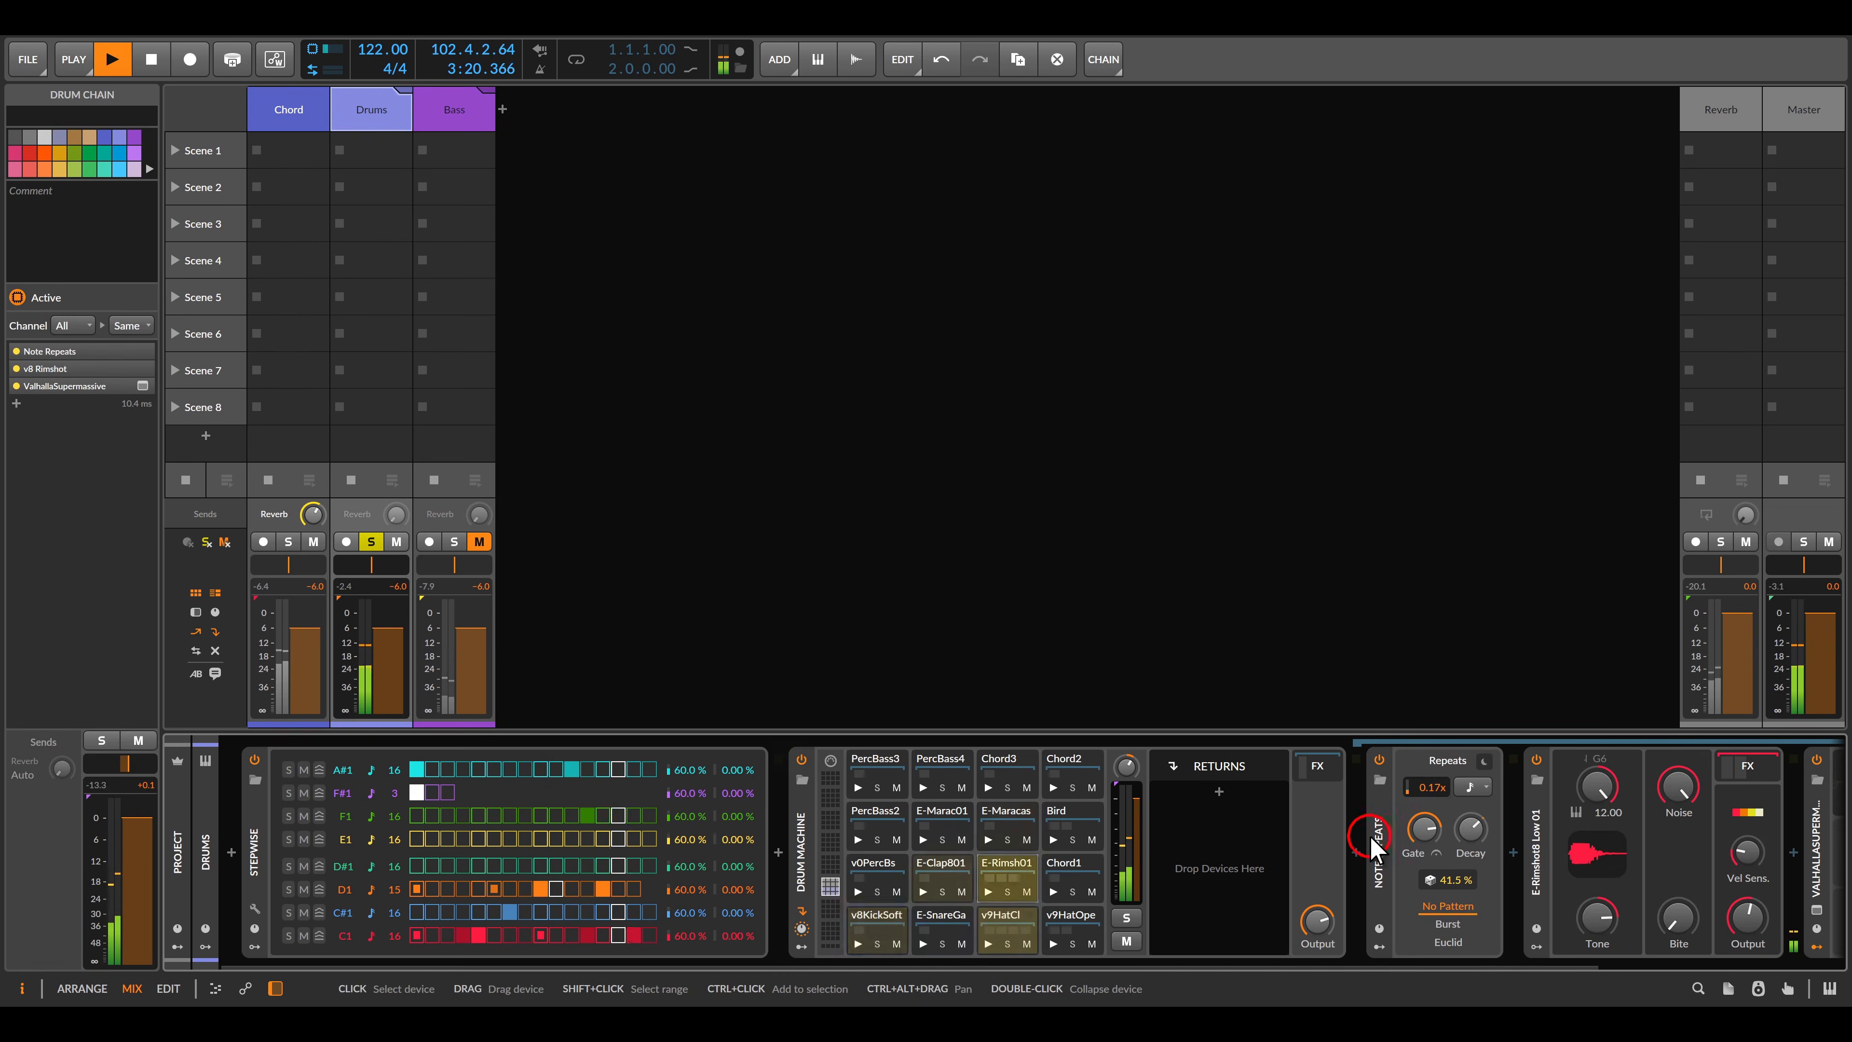
{"action": "left_click", "coordinate": [1008, 891]}
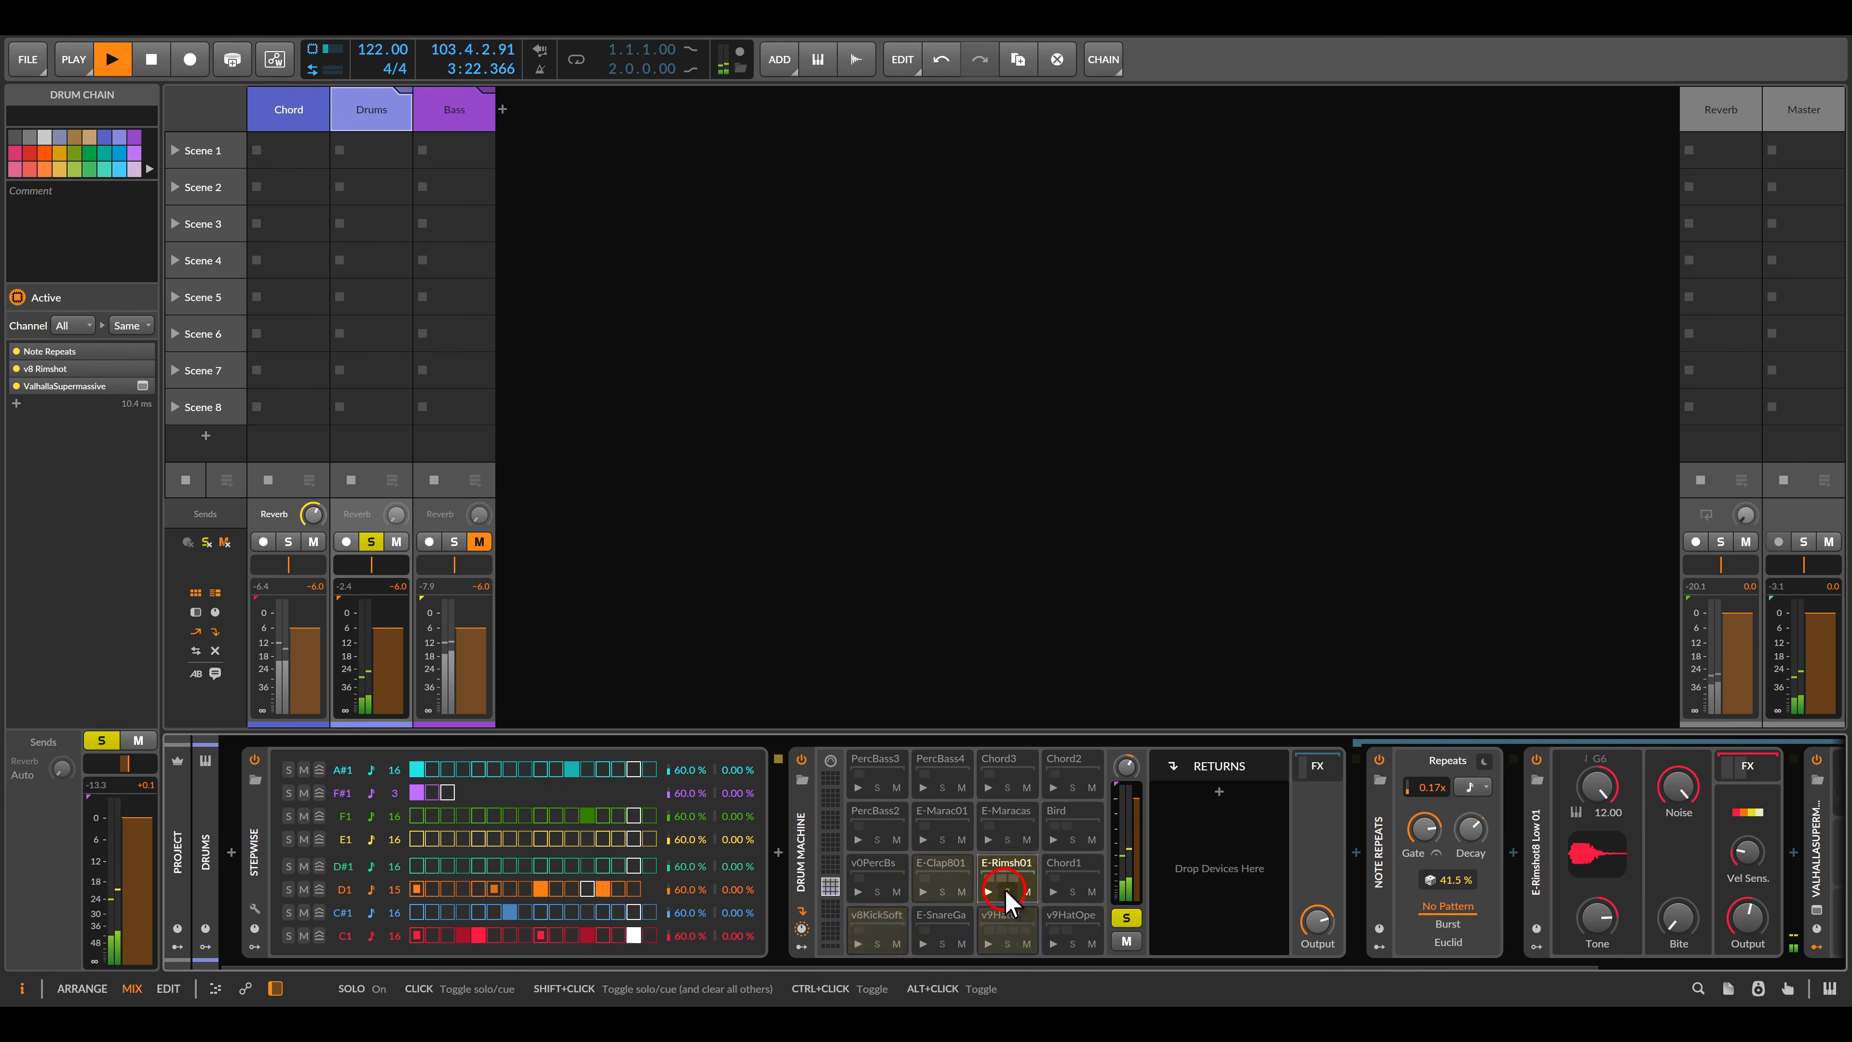
{"action": "left_click", "coordinate": [1008, 891]}
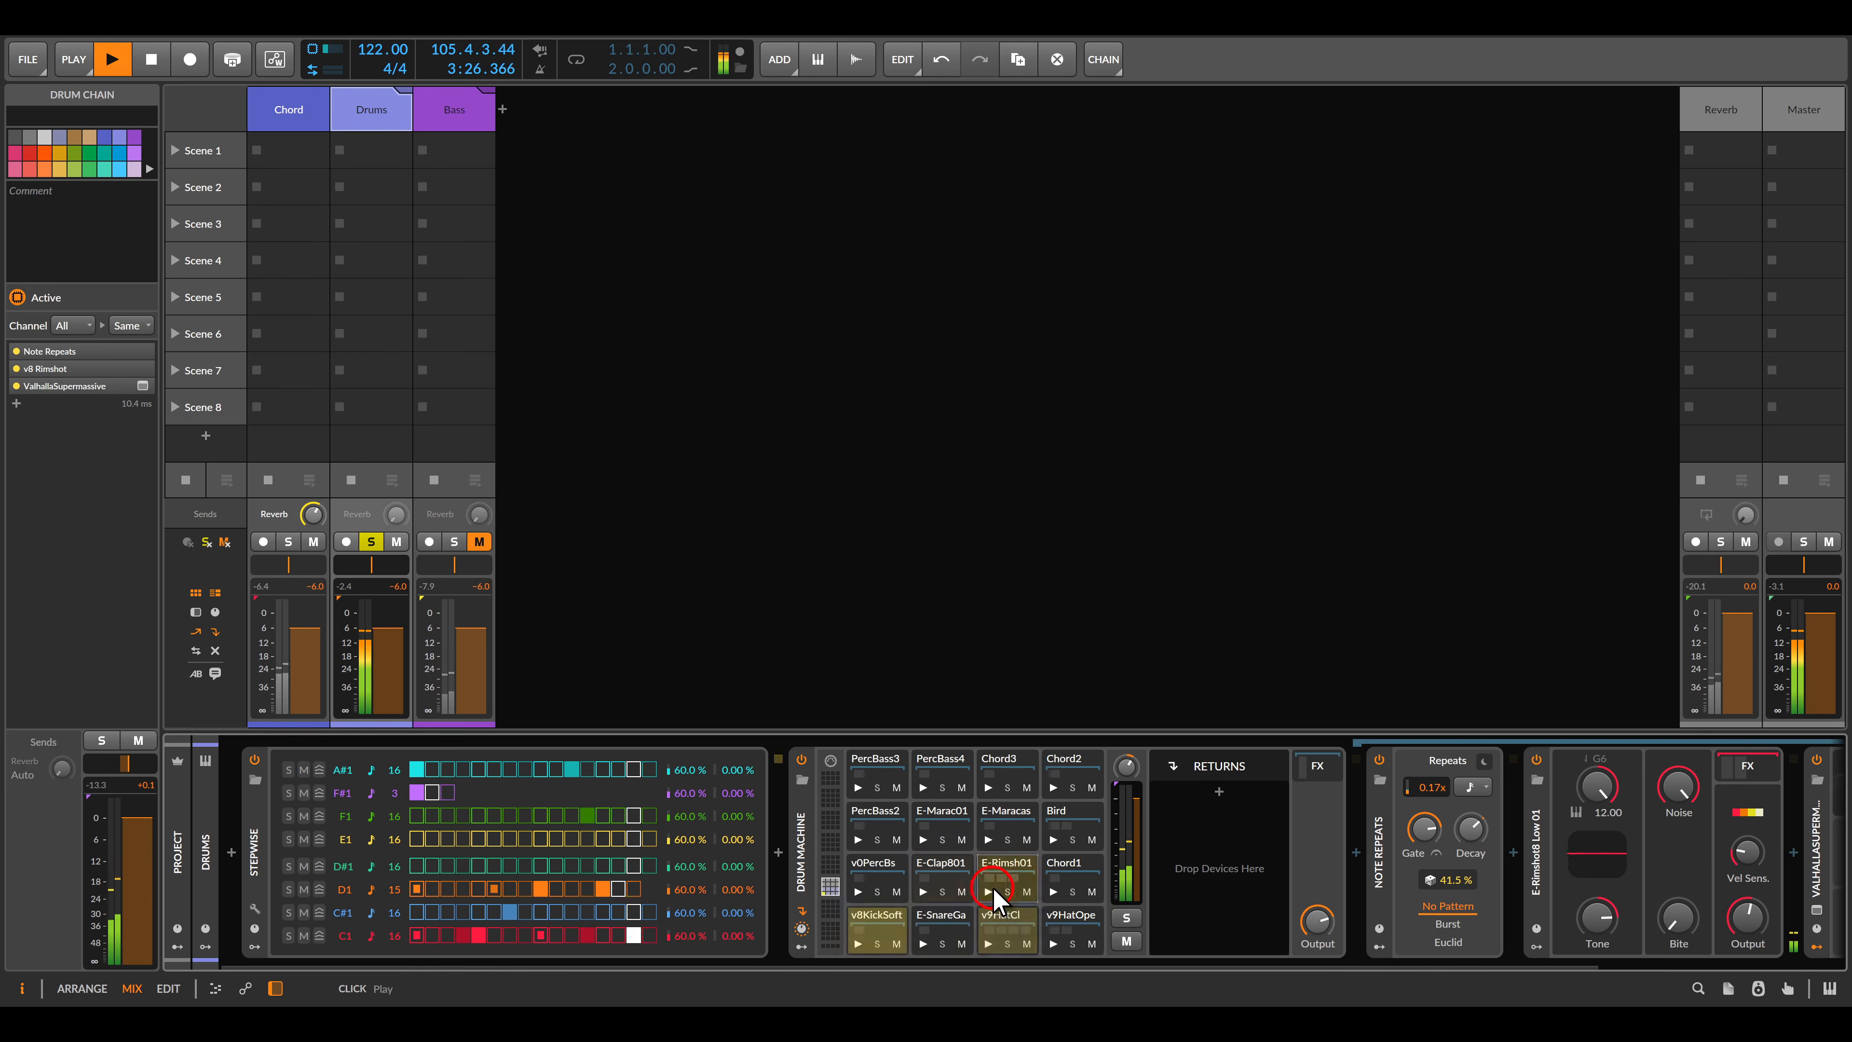
Release the solo on the Drums track and compare the Chord track's Note FX Layer with the Drum Machine.
{"action": "left_click", "coordinate": [371, 542]}
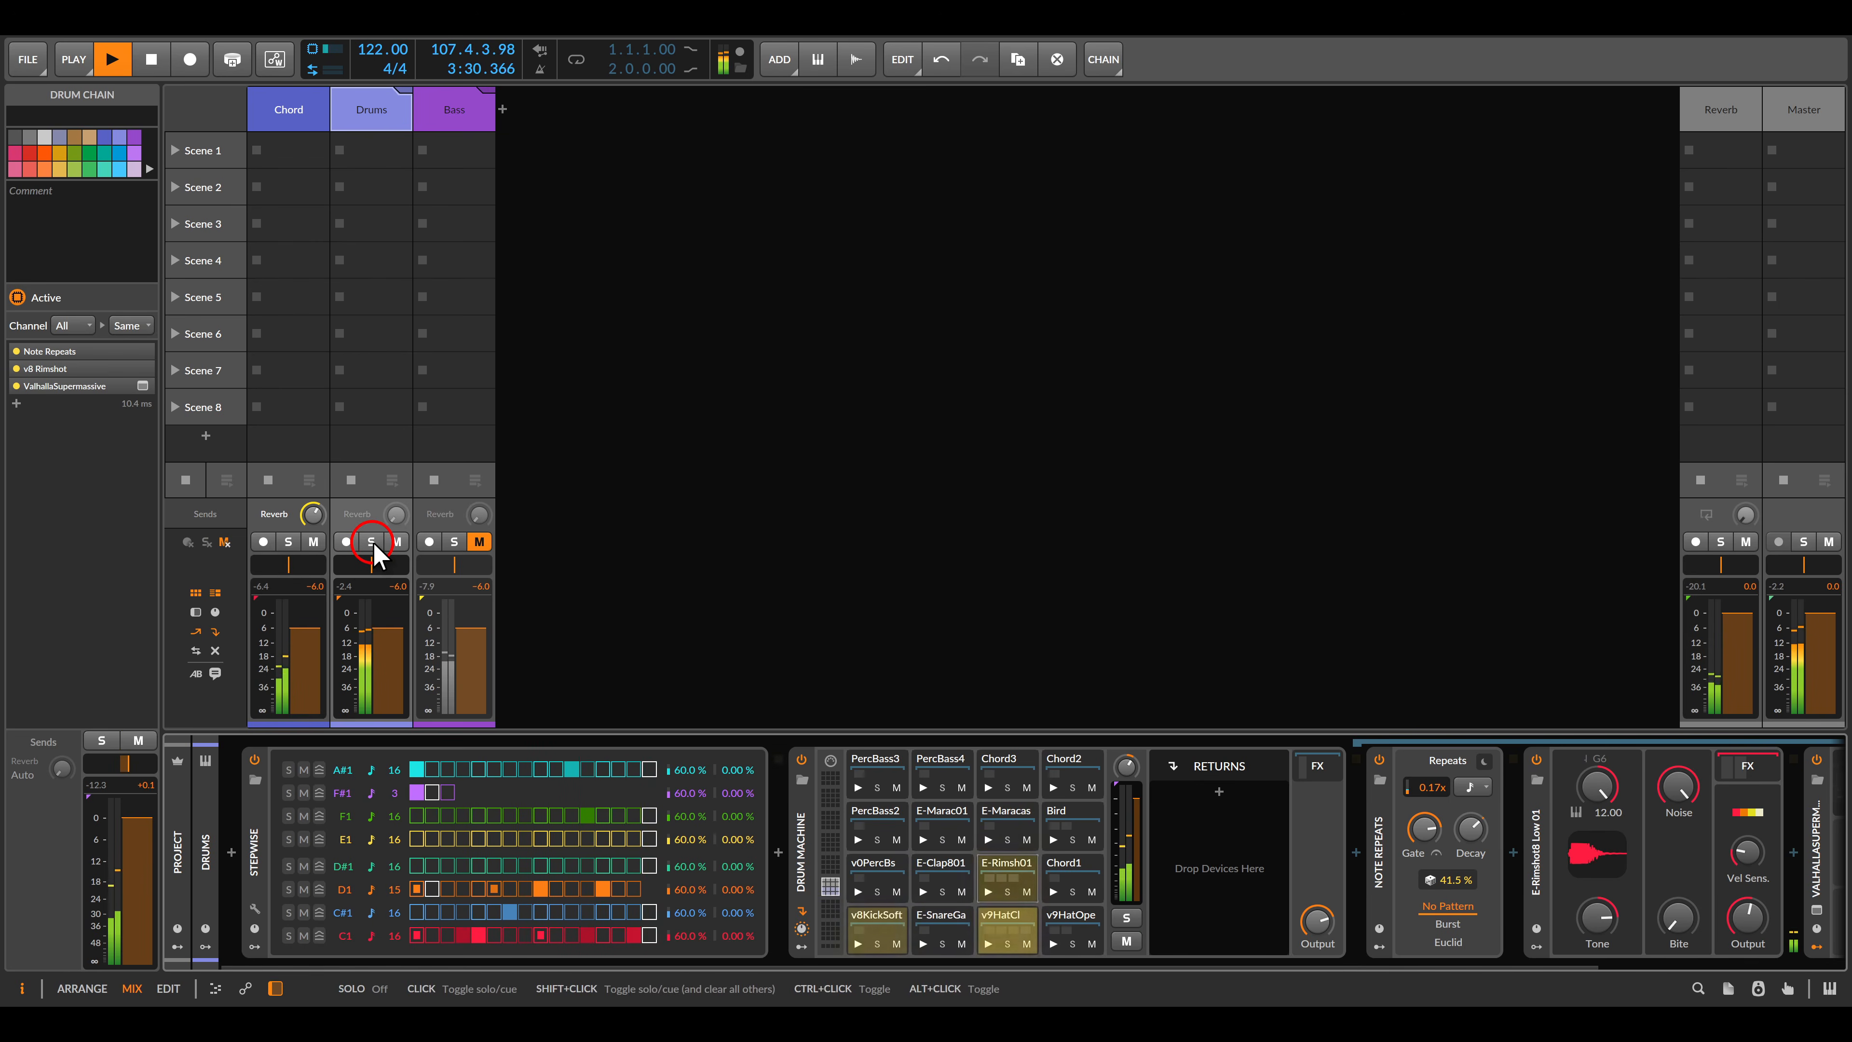
{"action": "left_click", "coordinate": [288, 111]}
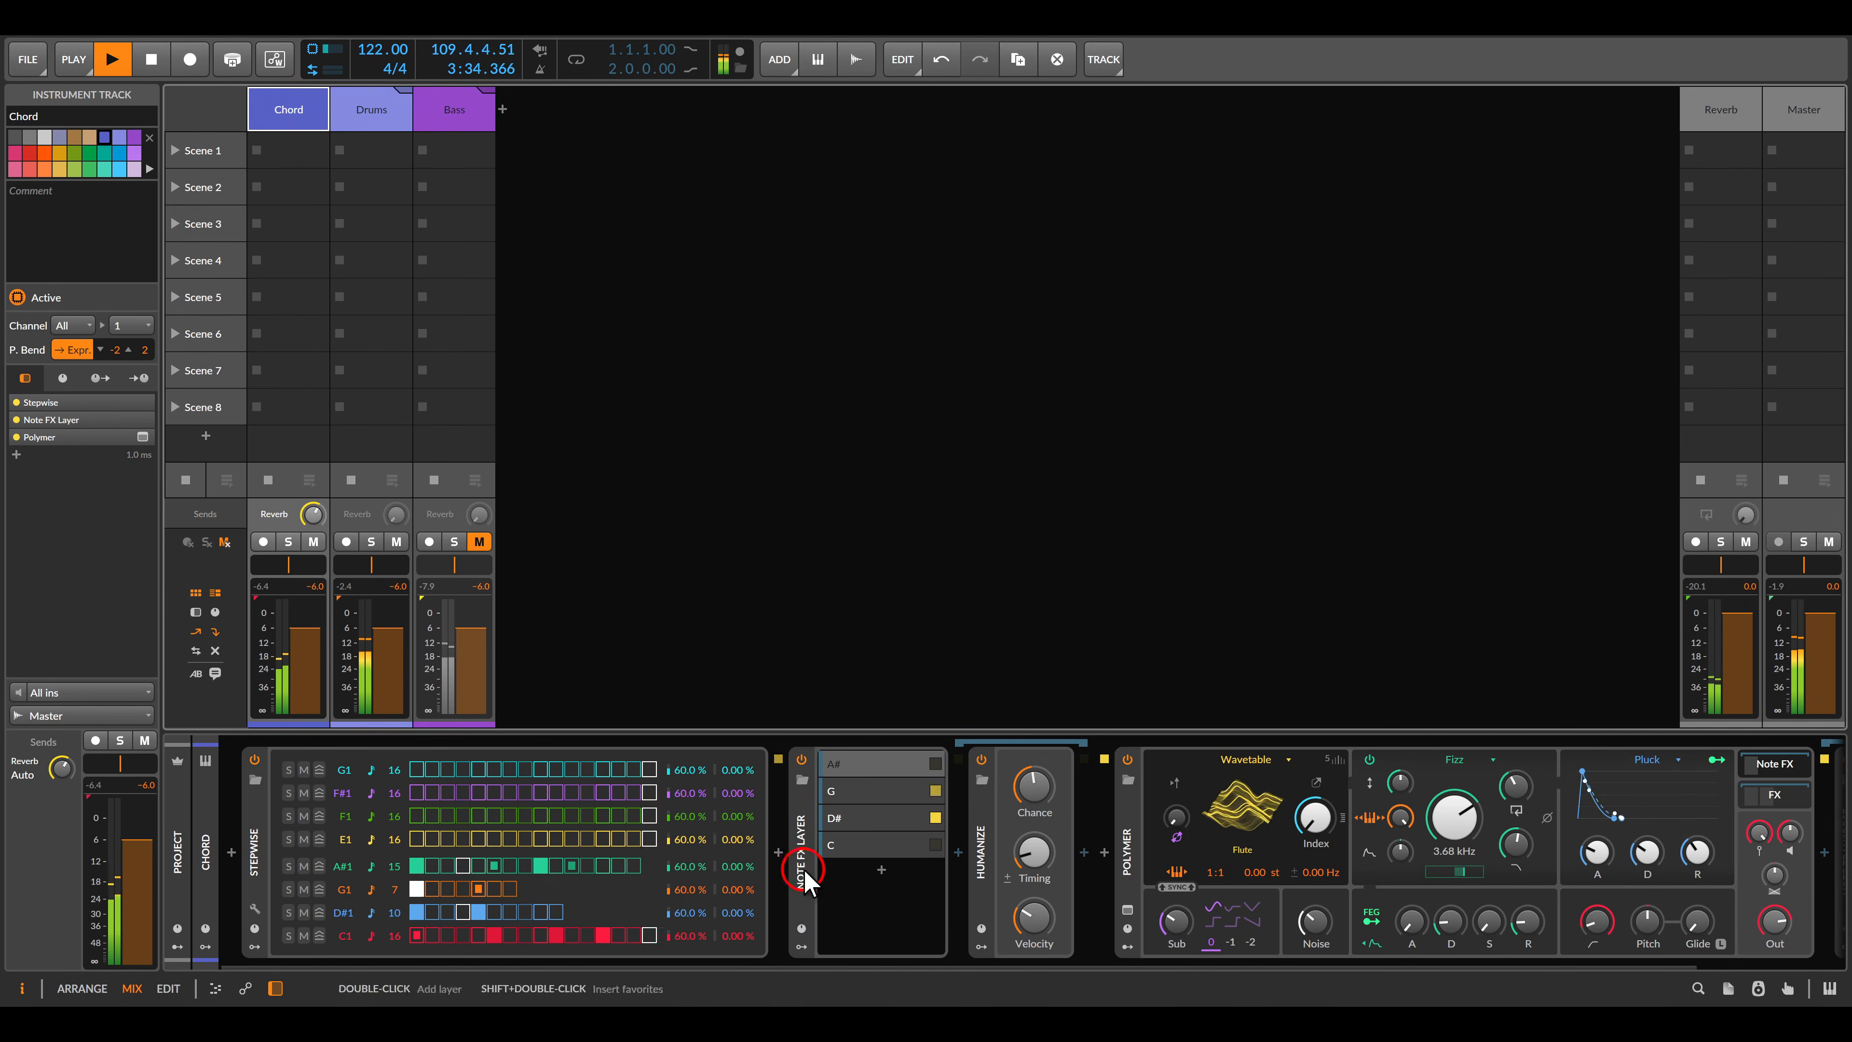
{"action": "left_click", "coordinate": [372, 111]}
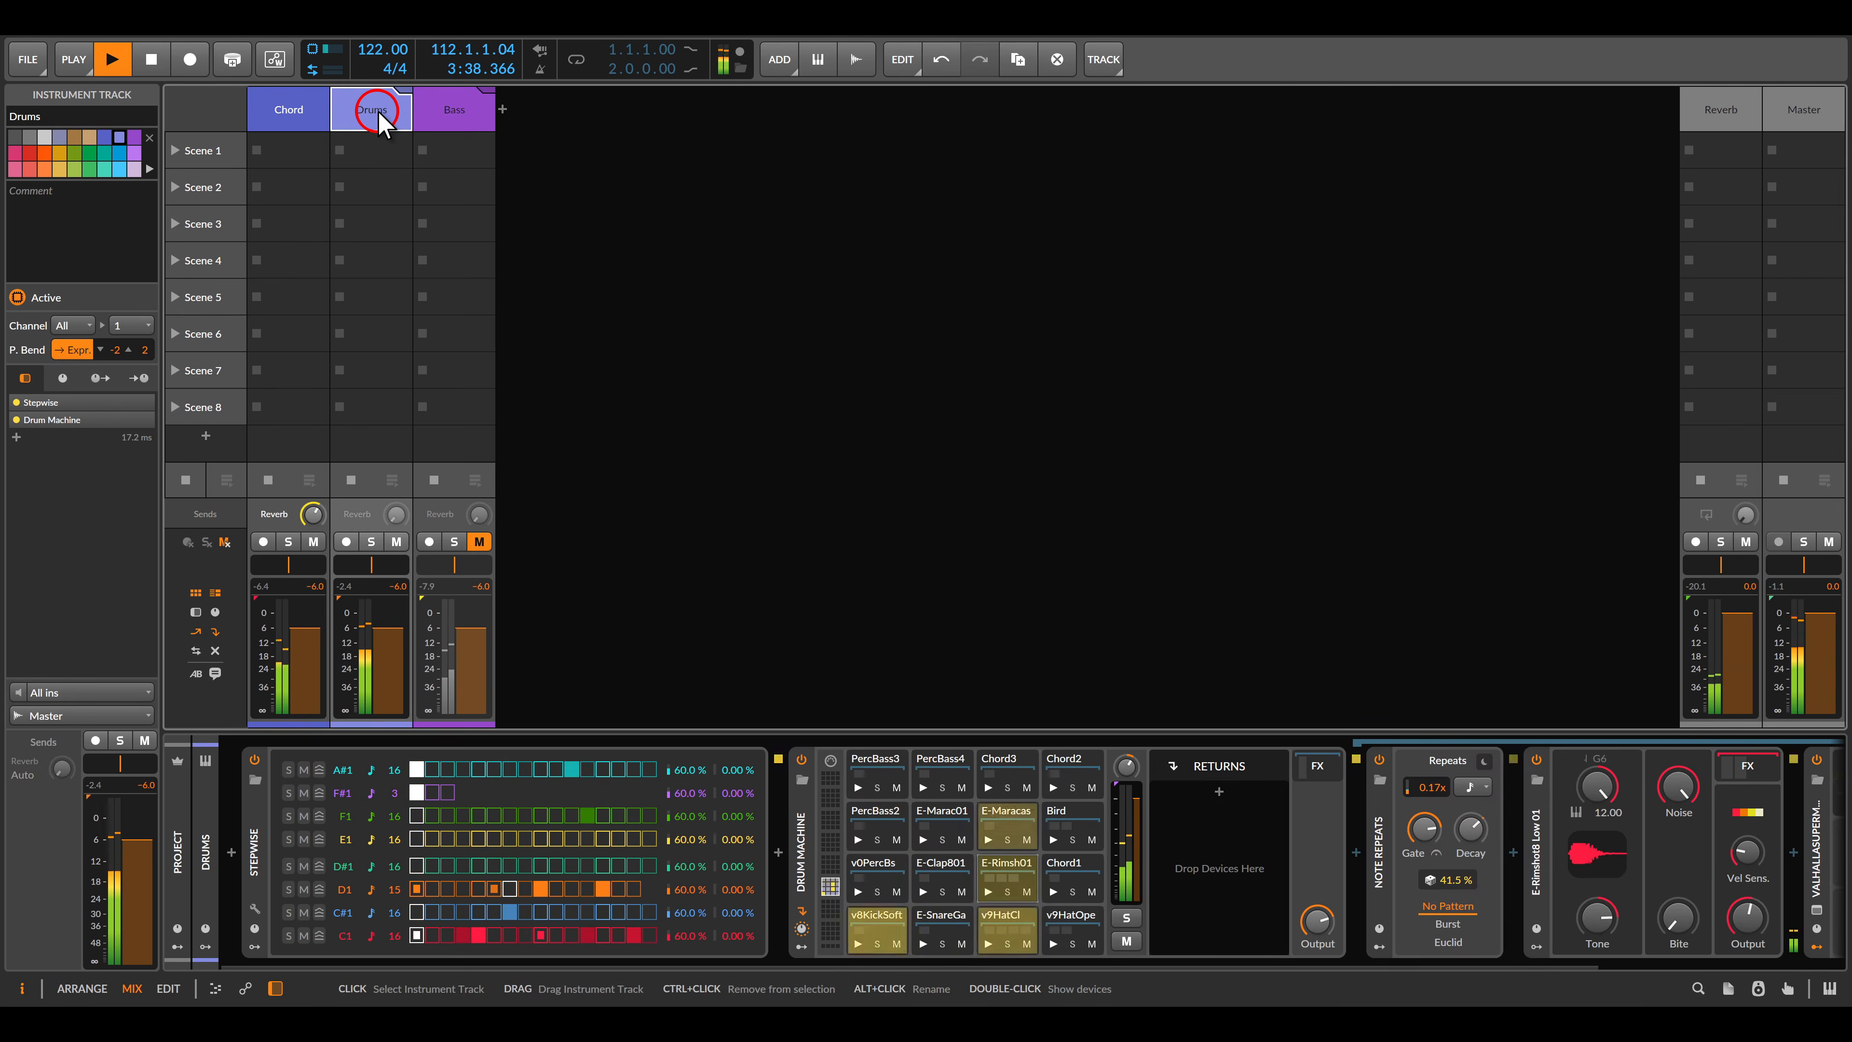
Solo and unmute the Bass track and examine its Stepwise lanes and Polysynth device.
{"action": "left_click", "coordinate": [453, 541]}
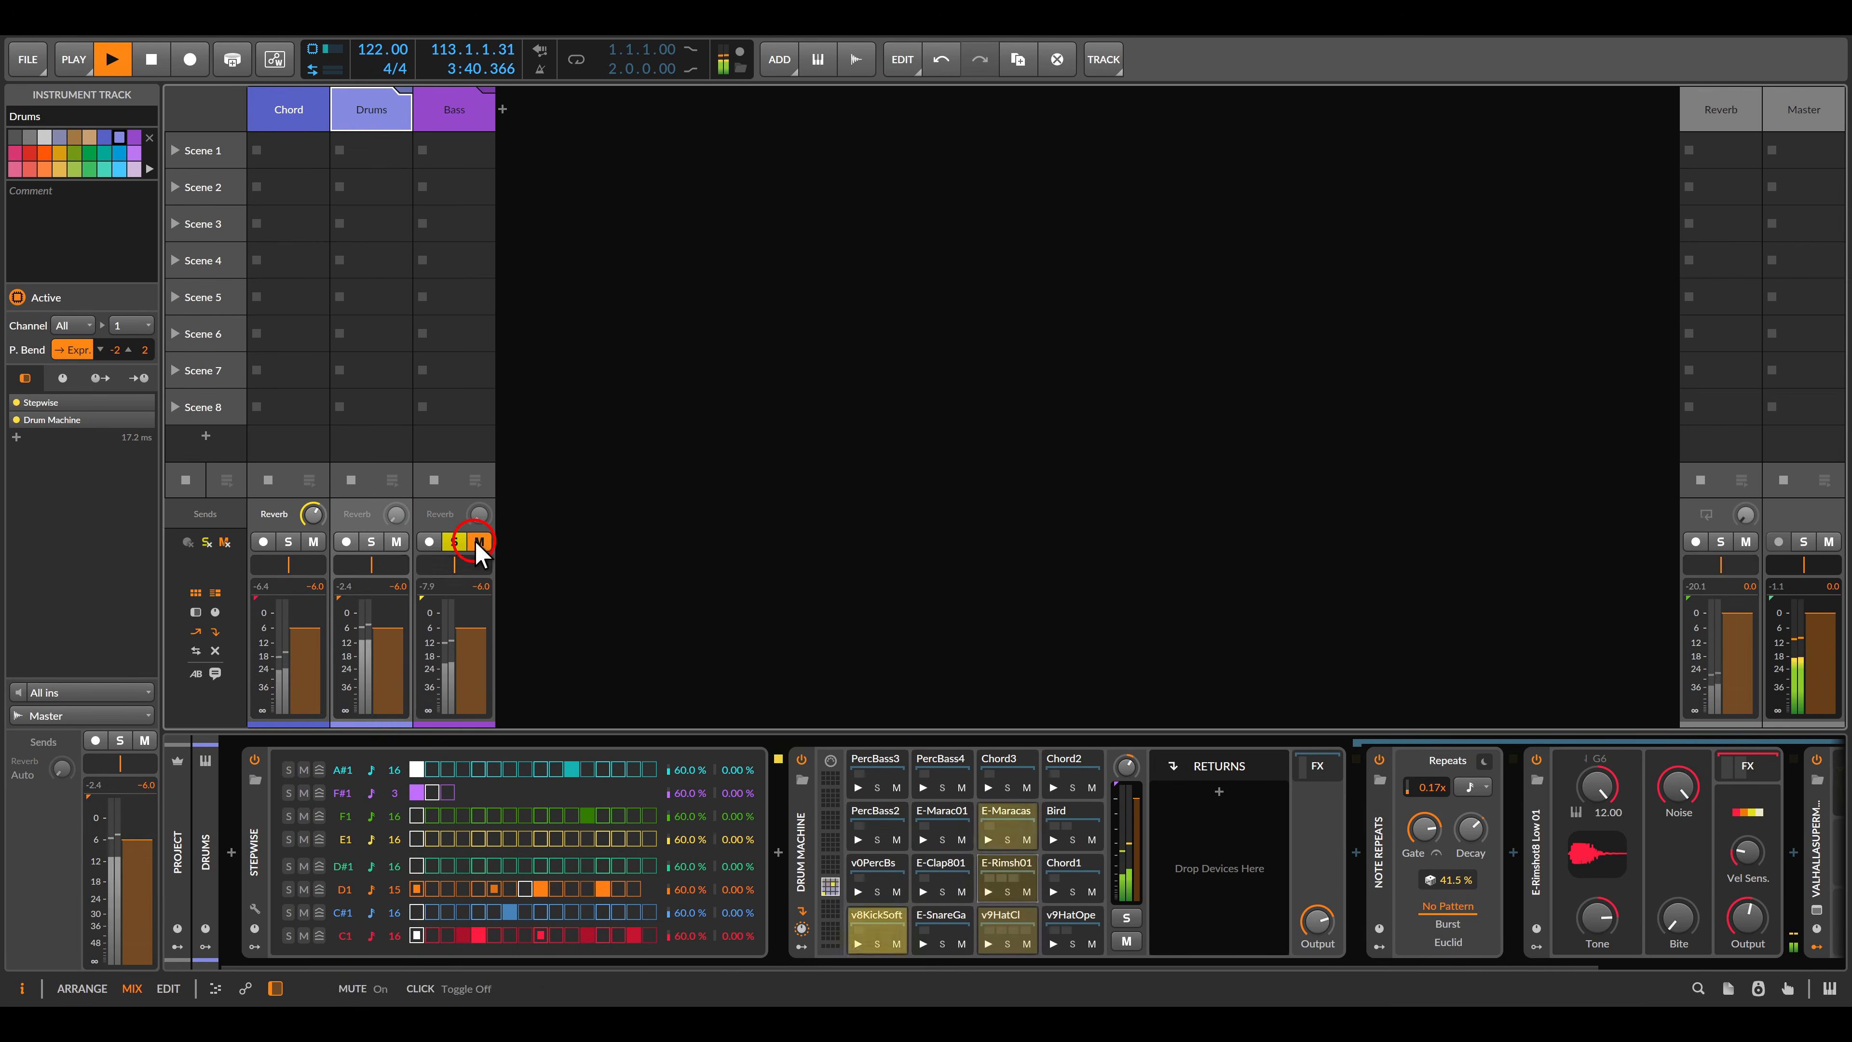
{"action": "left_click", "coordinate": [443, 112]}
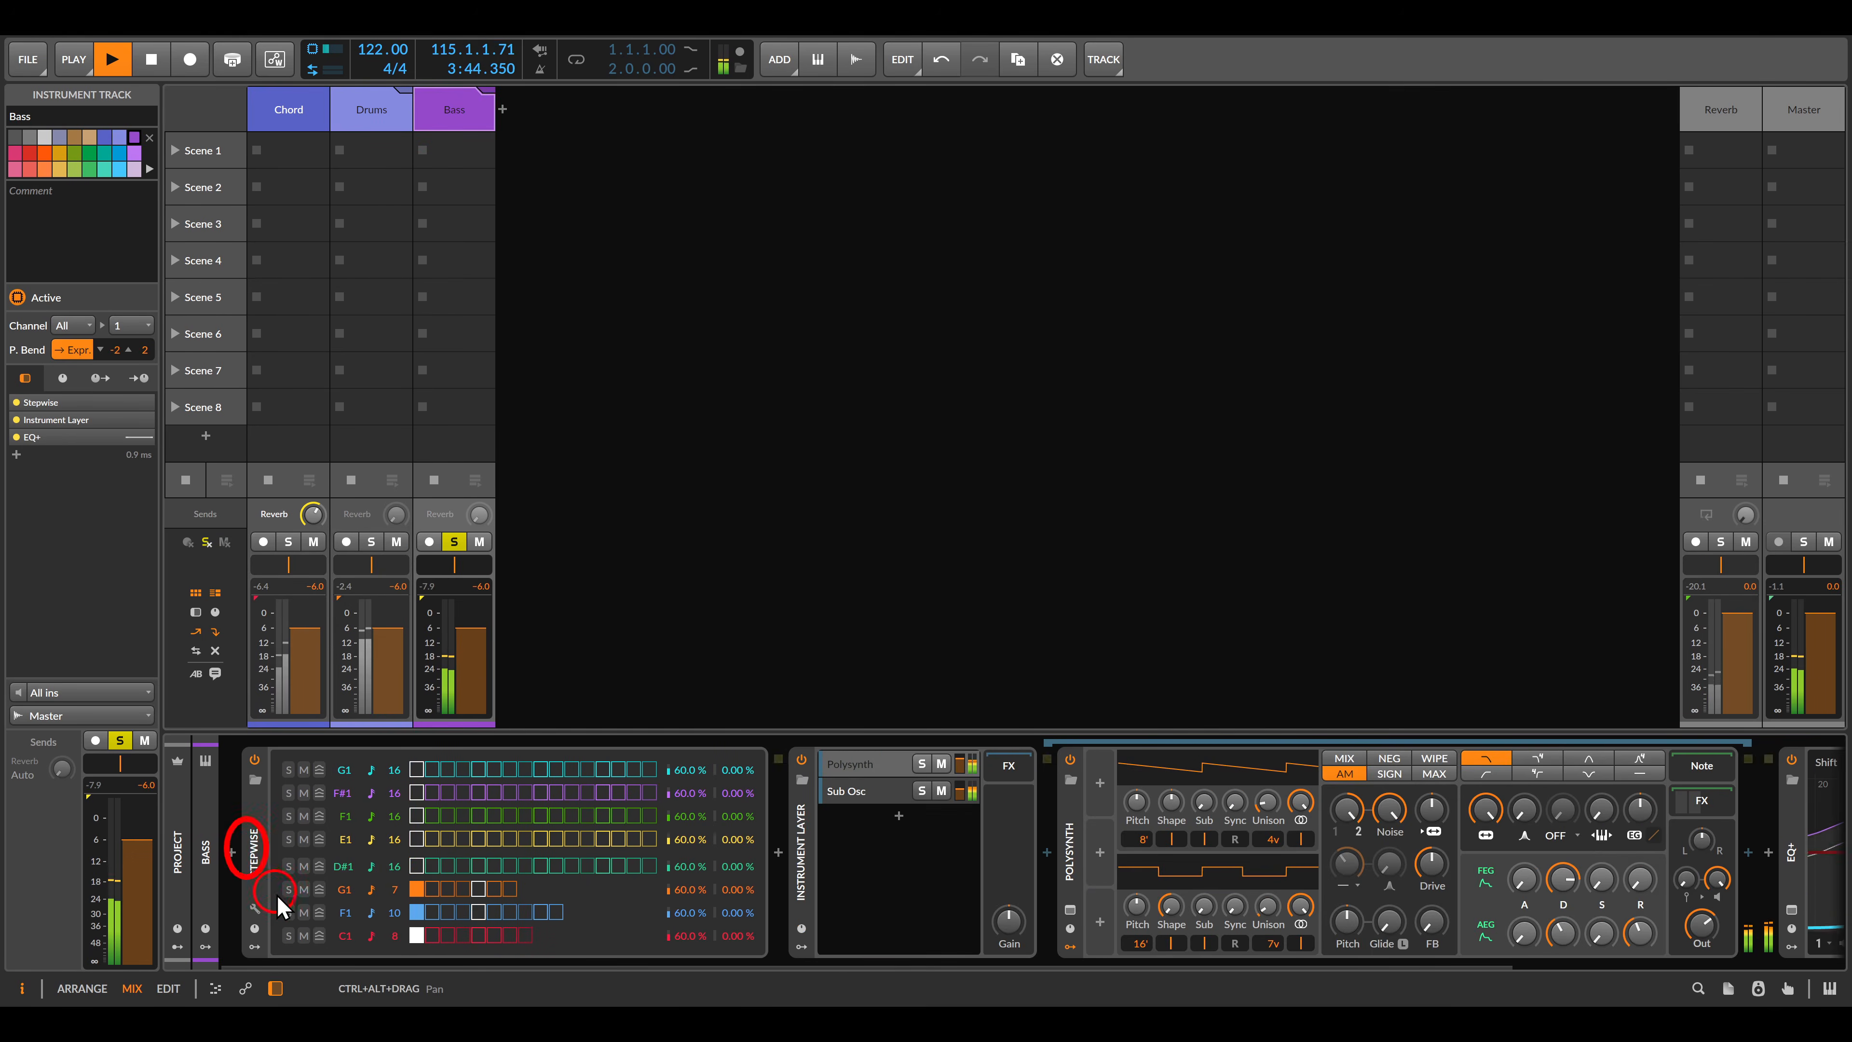
{"action": "left_click", "coordinate": [1068, 832]}
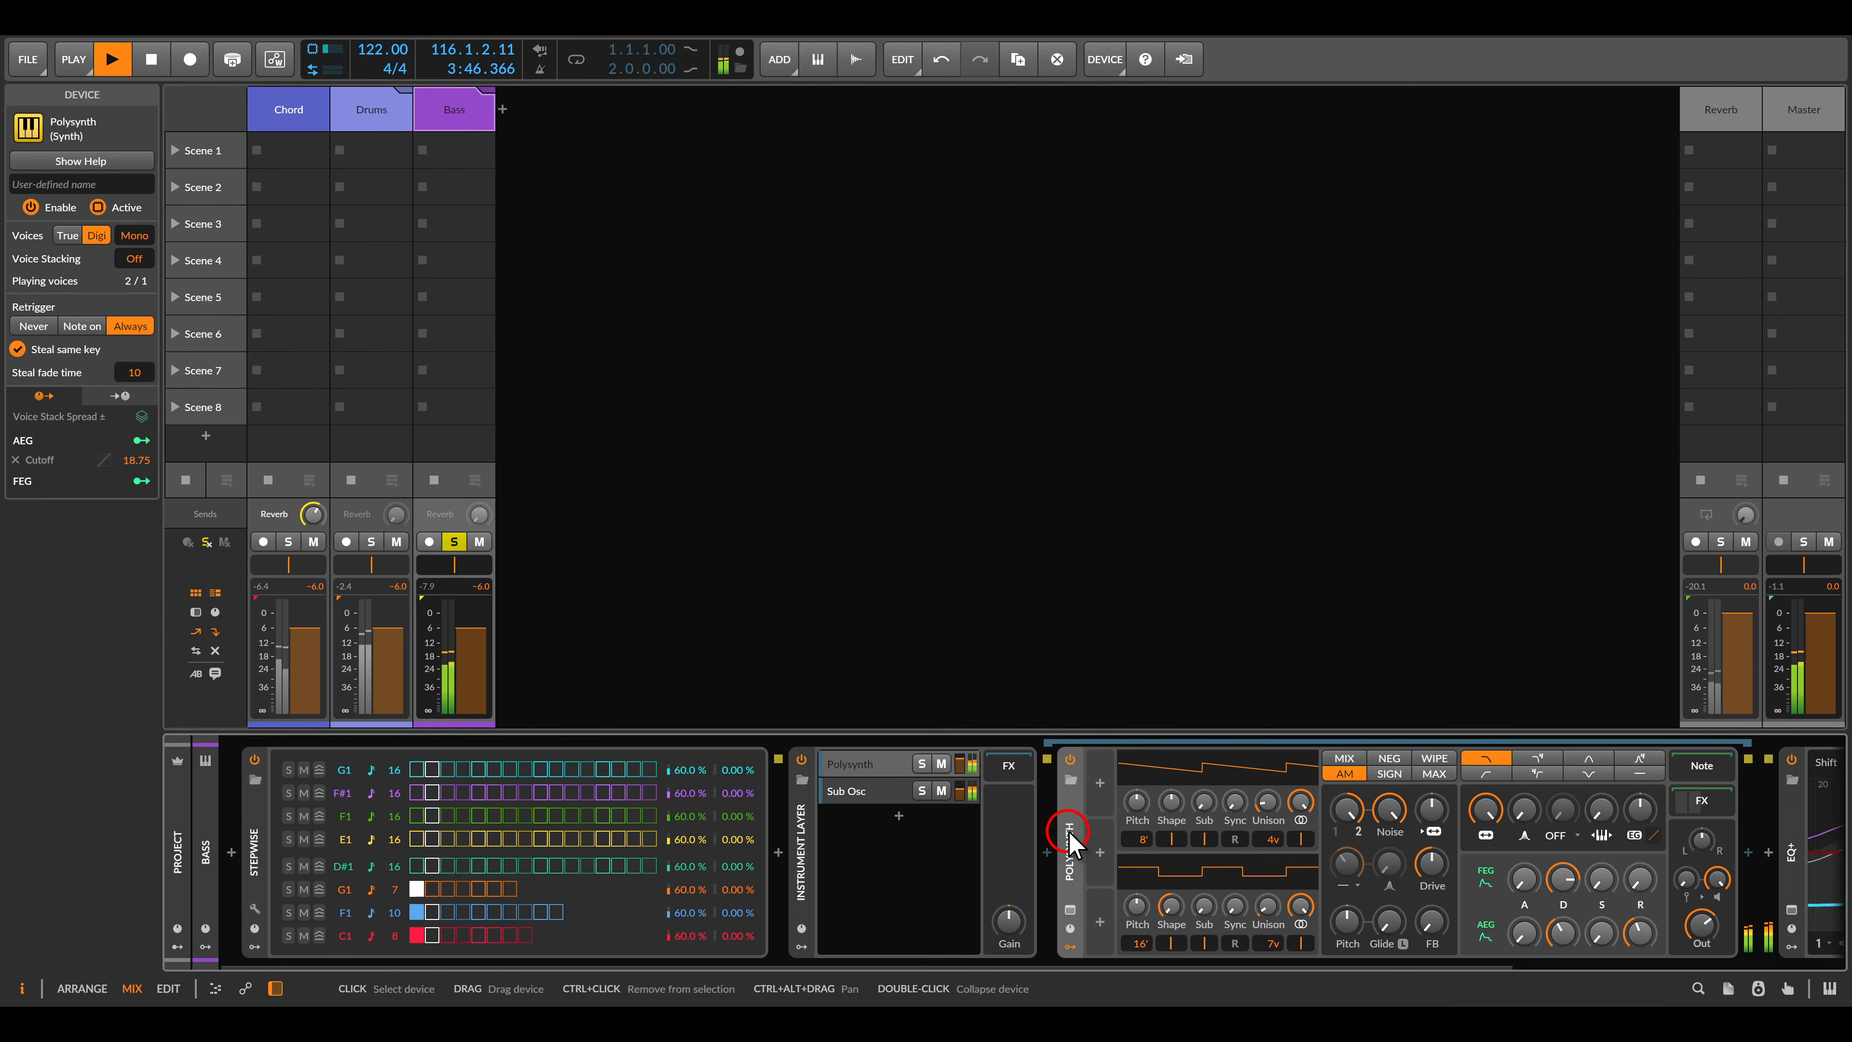
{"action": "left_click_drag", "start_coordinate": [117, 216], "coordinate": [163, 245]}
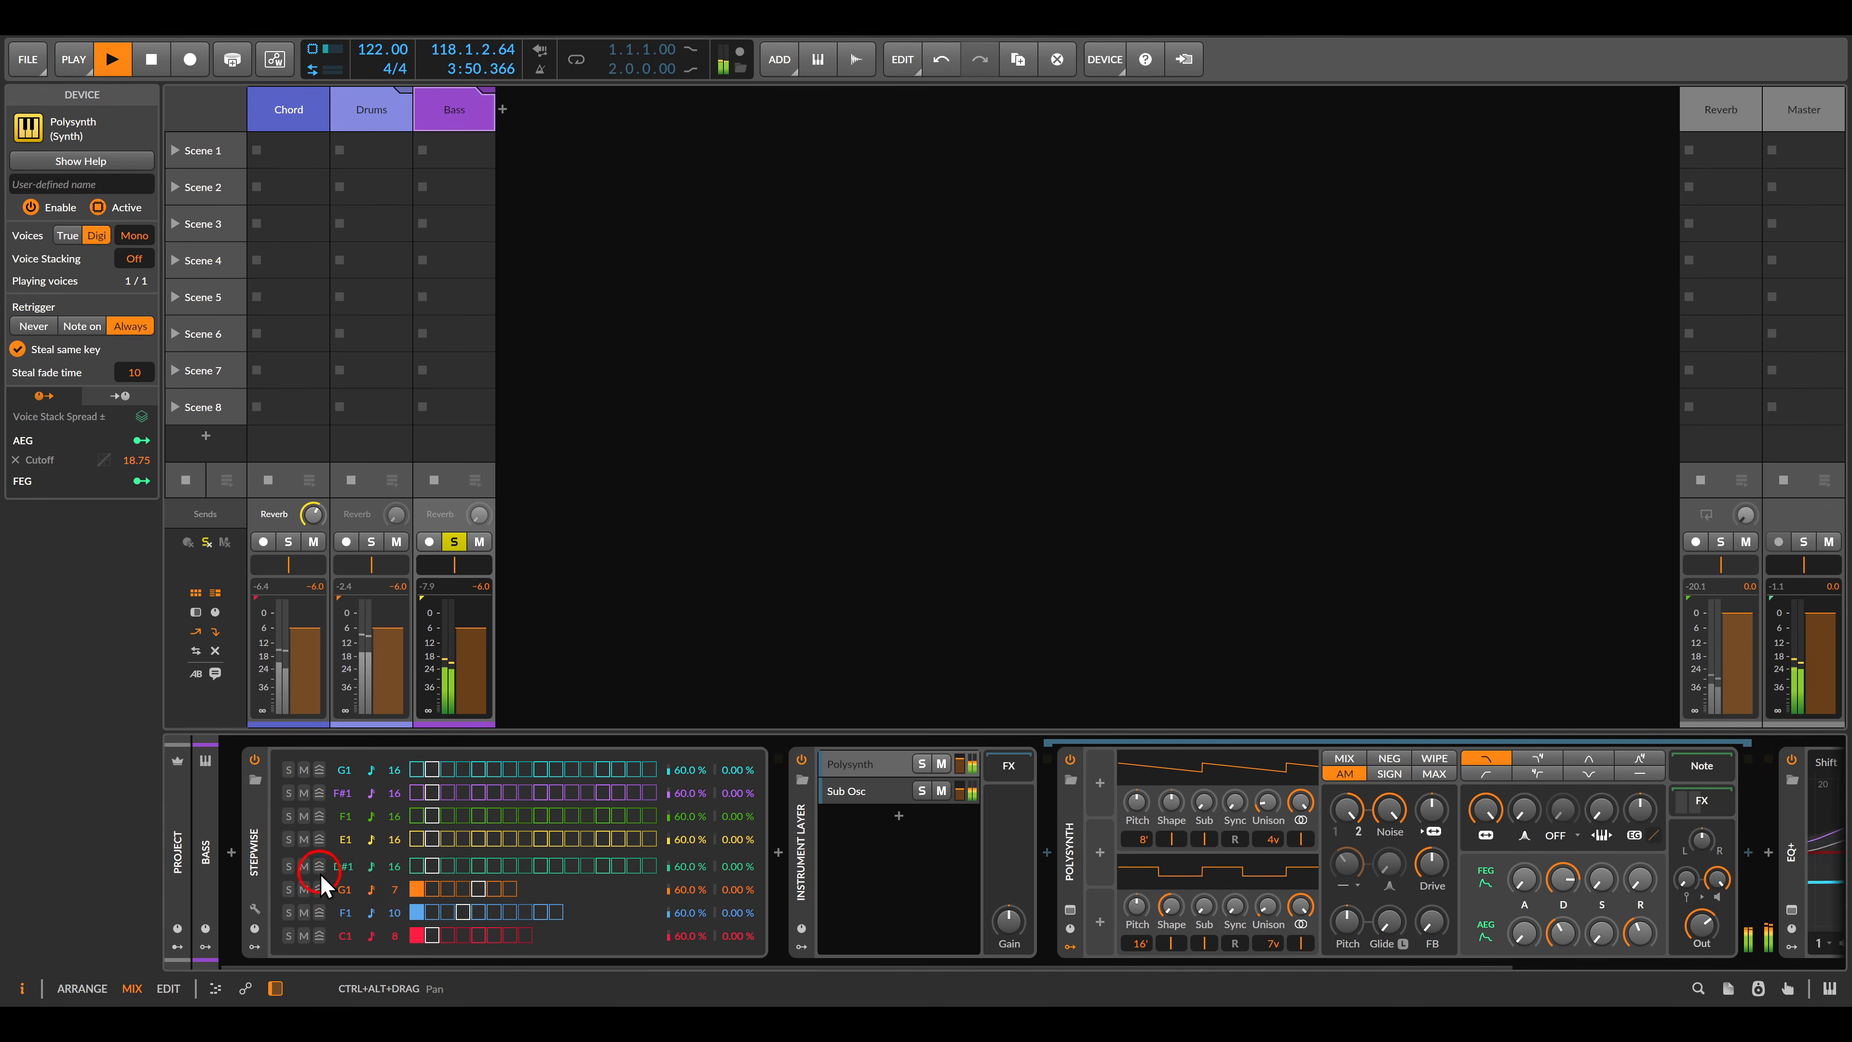
{"action": "left_click_drag", "start_coordinate": [358, 932], "coordinate": [381, 962]}
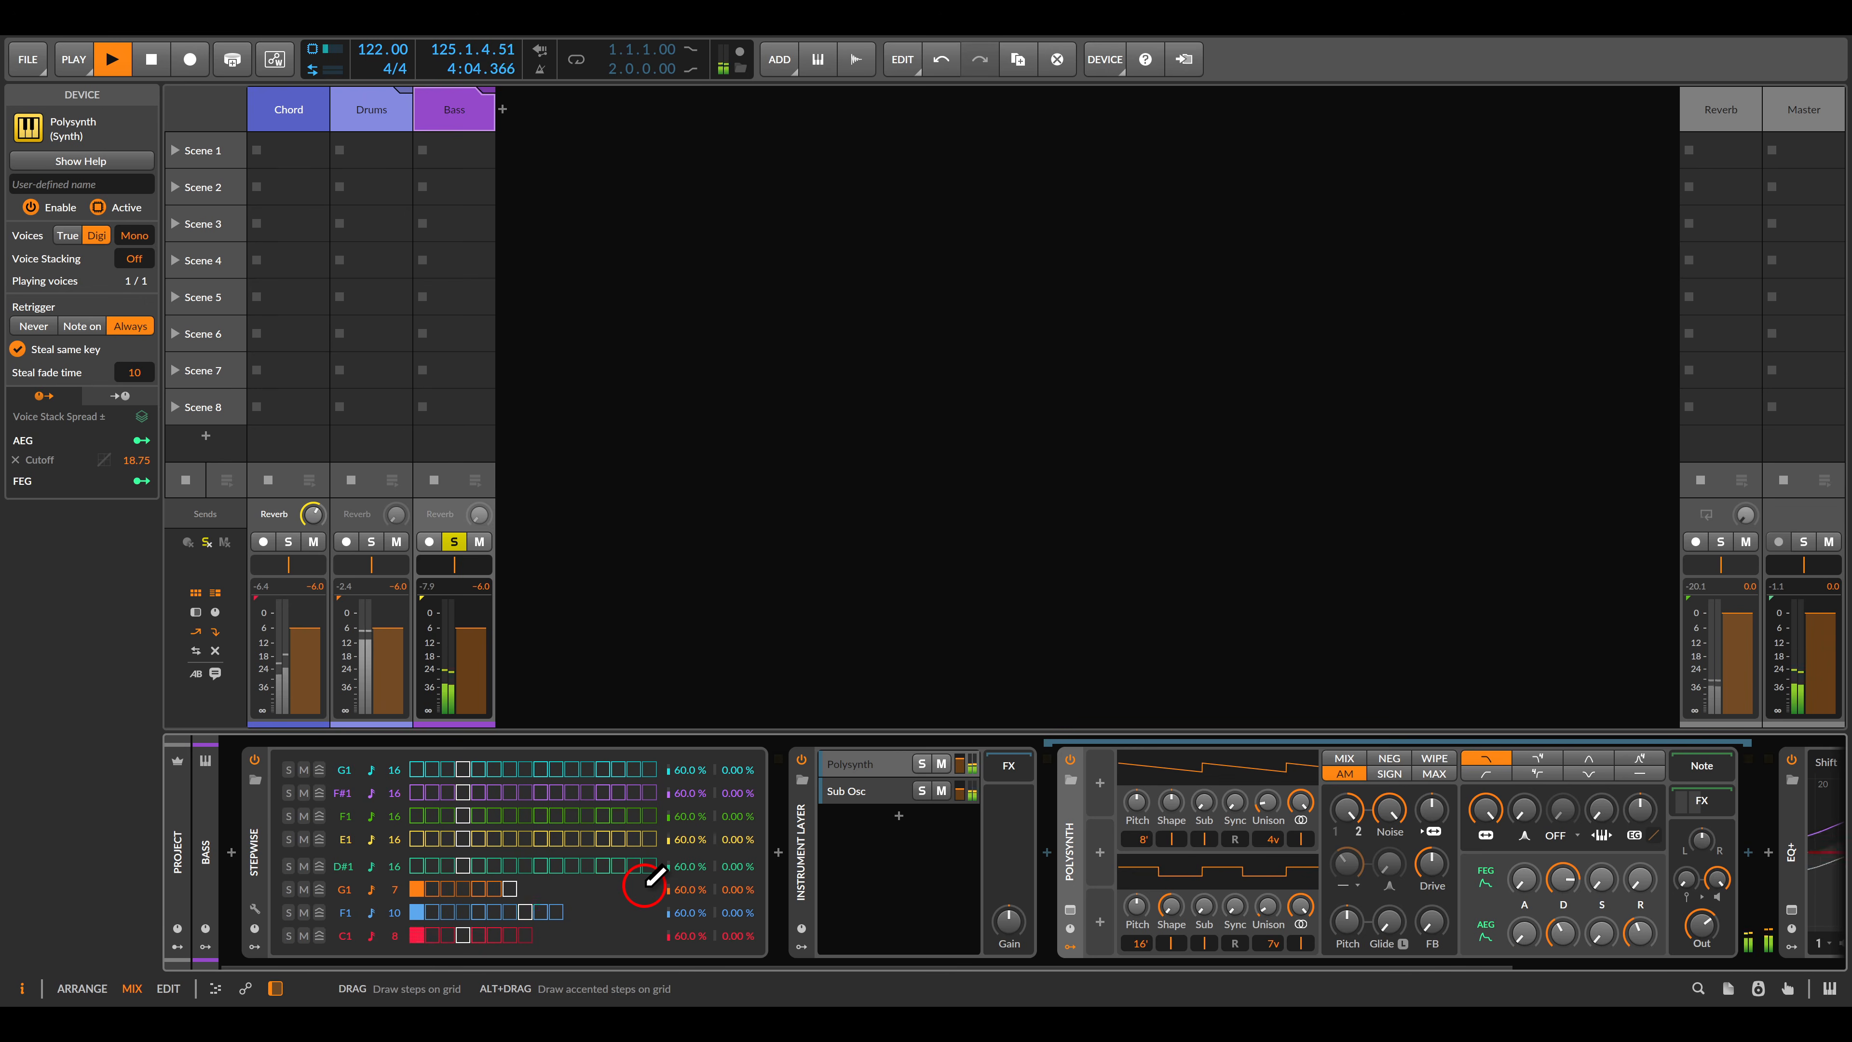
Release the solo on the Bass track to hear all tracks together and select the Chord track.
{"action": "left_click", "coordinate": [453, 544]}
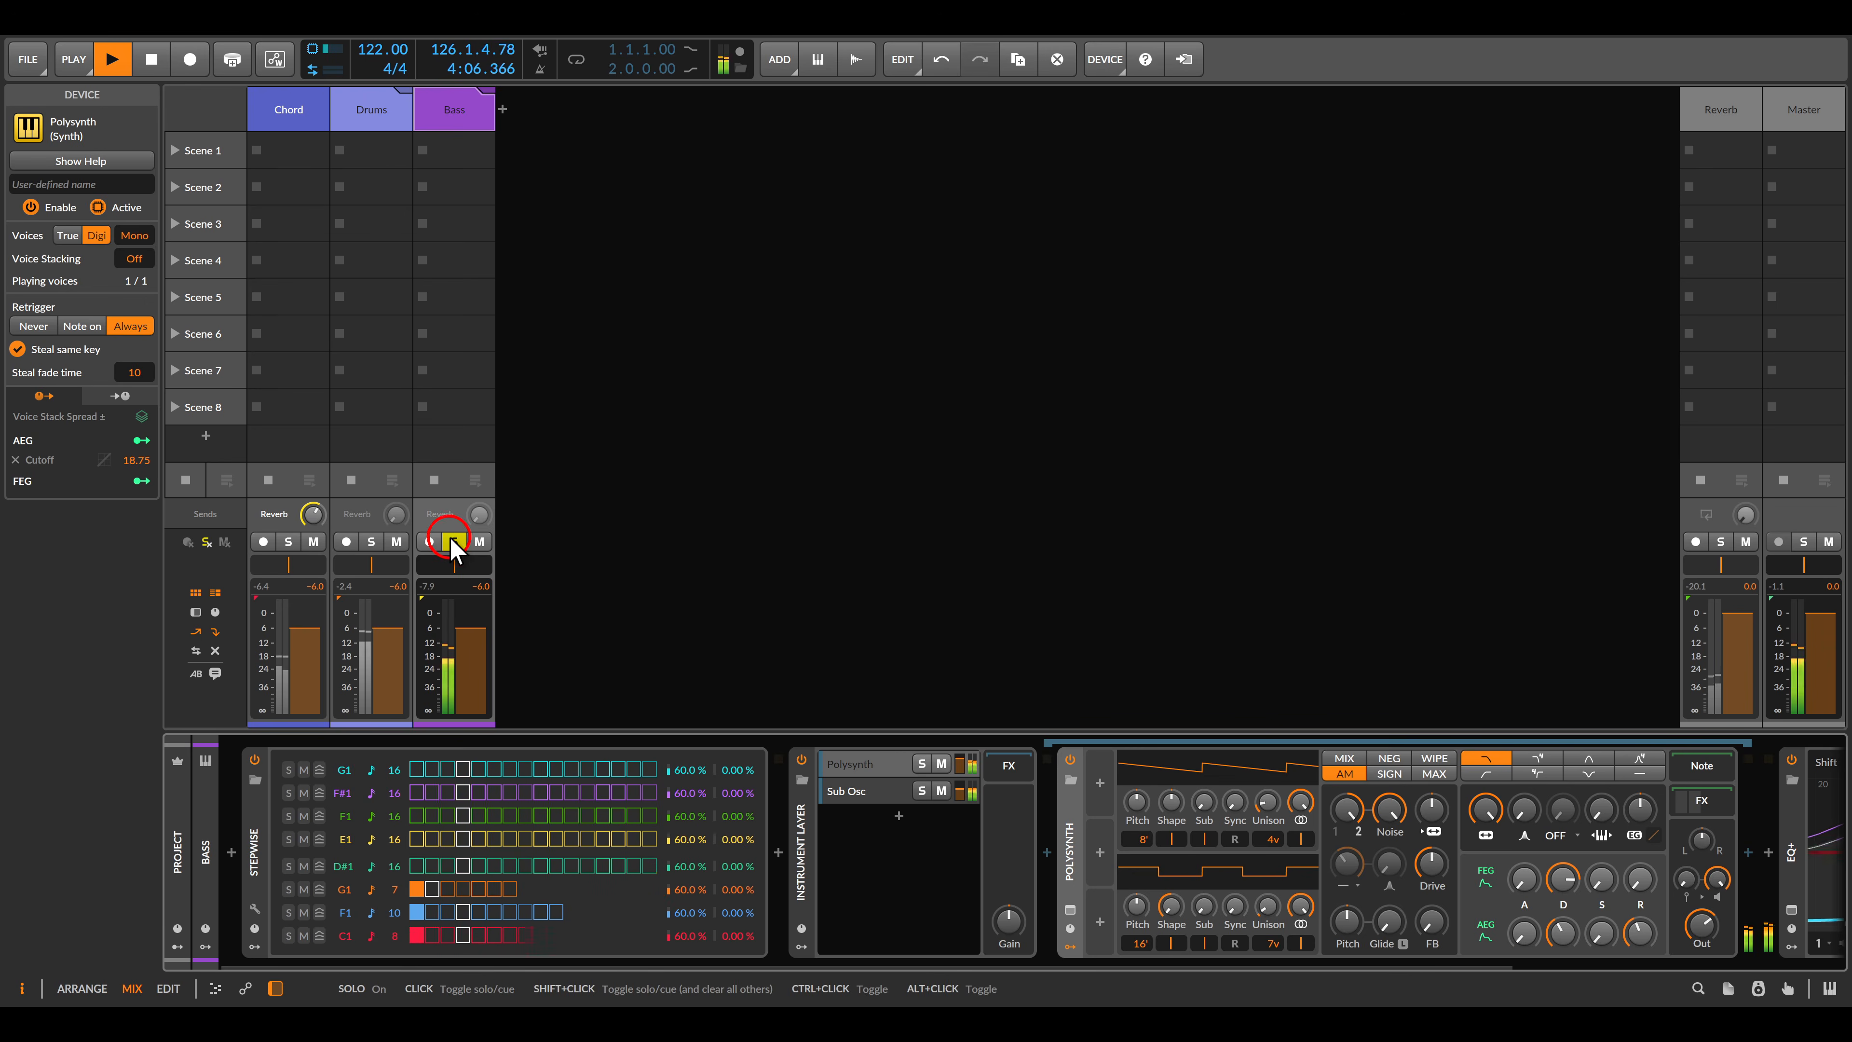
{"action": "left_click", "coordinate": [452, 540]}
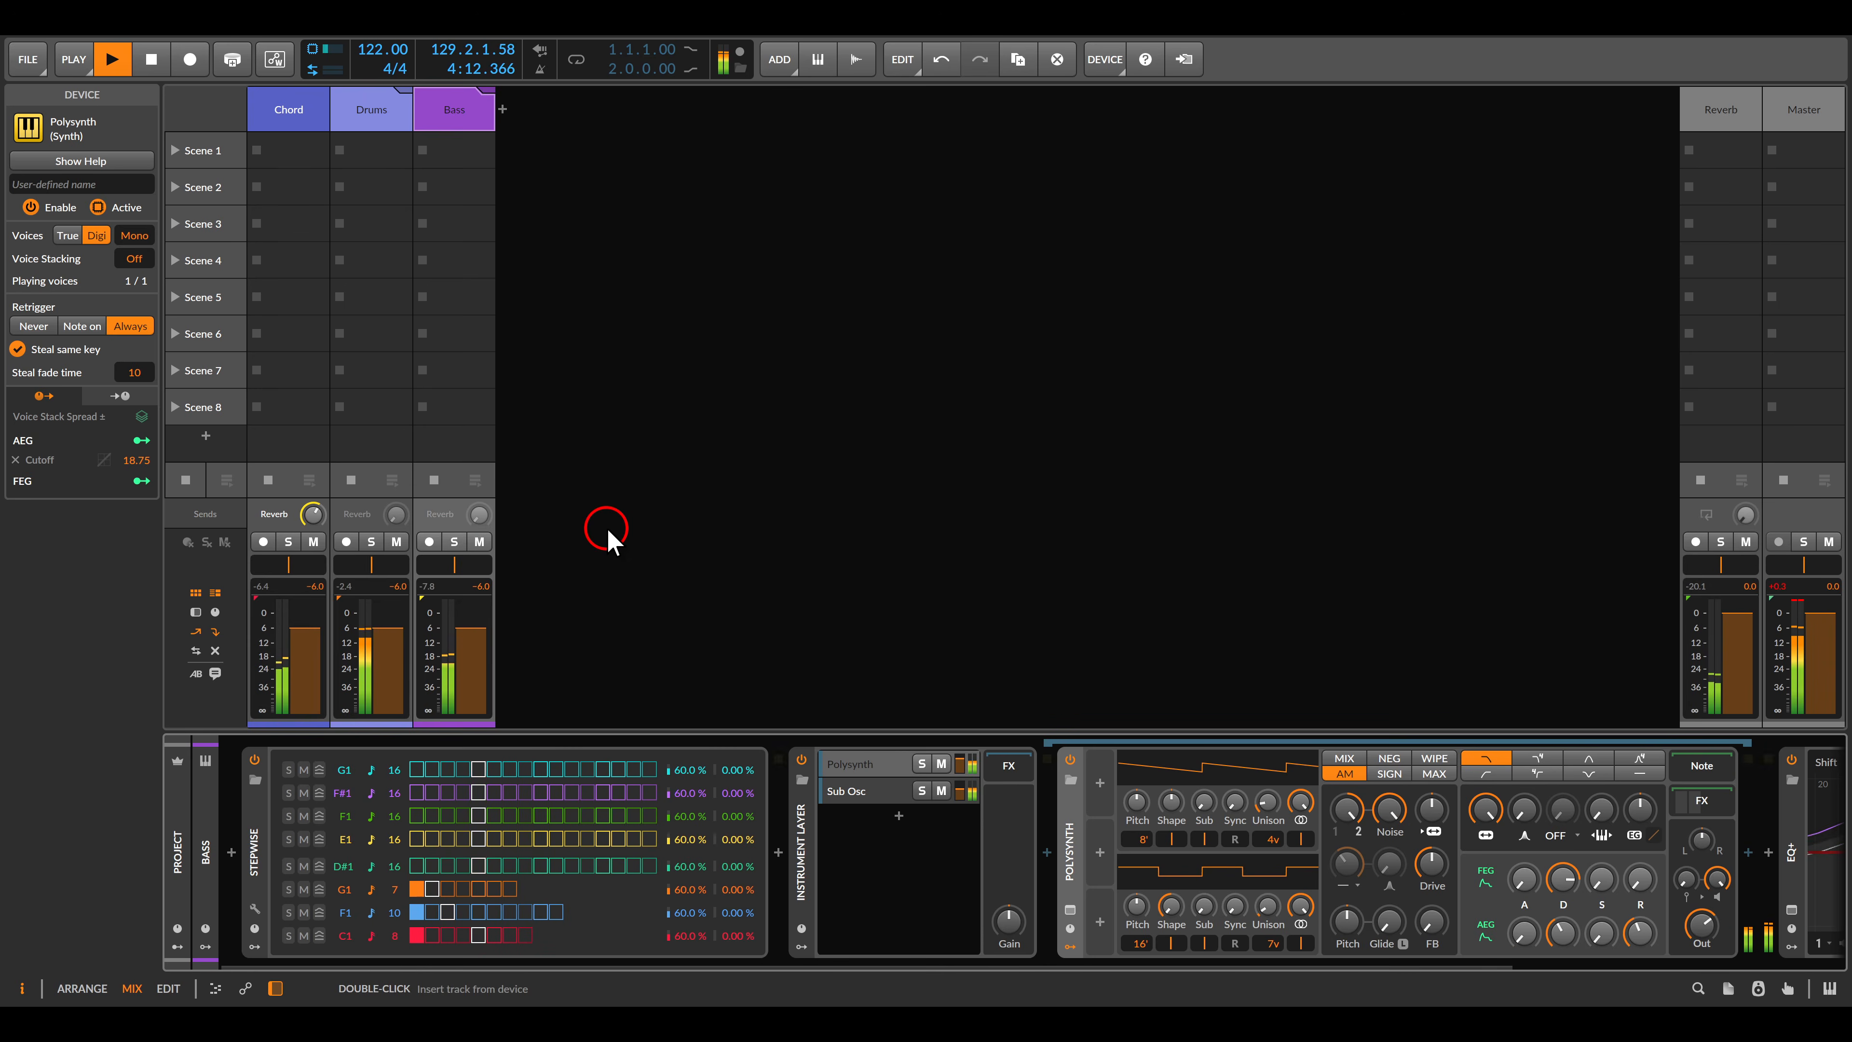
{"action": "left_click", "coordinate": [284, 121]}
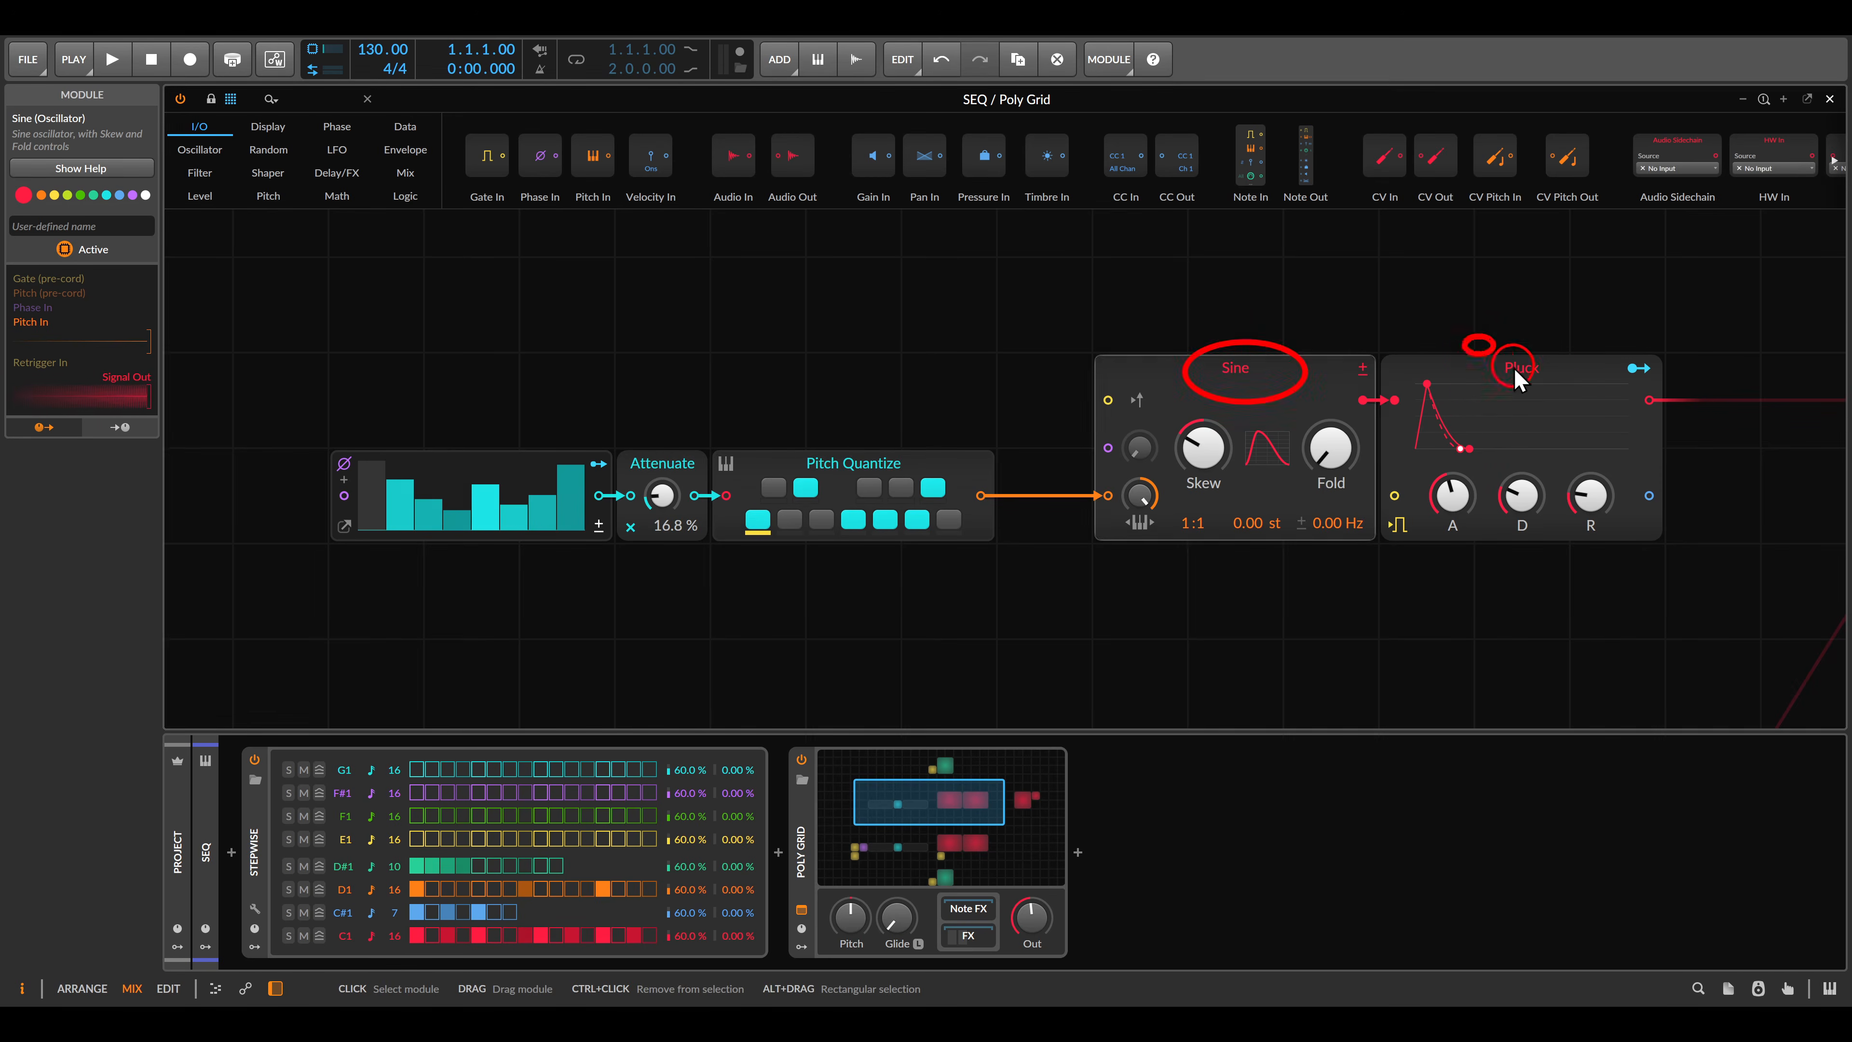
Play the Stepwise-driven Poly Grid patch on the SEQ track.
{"action": "key", "text": "space"}
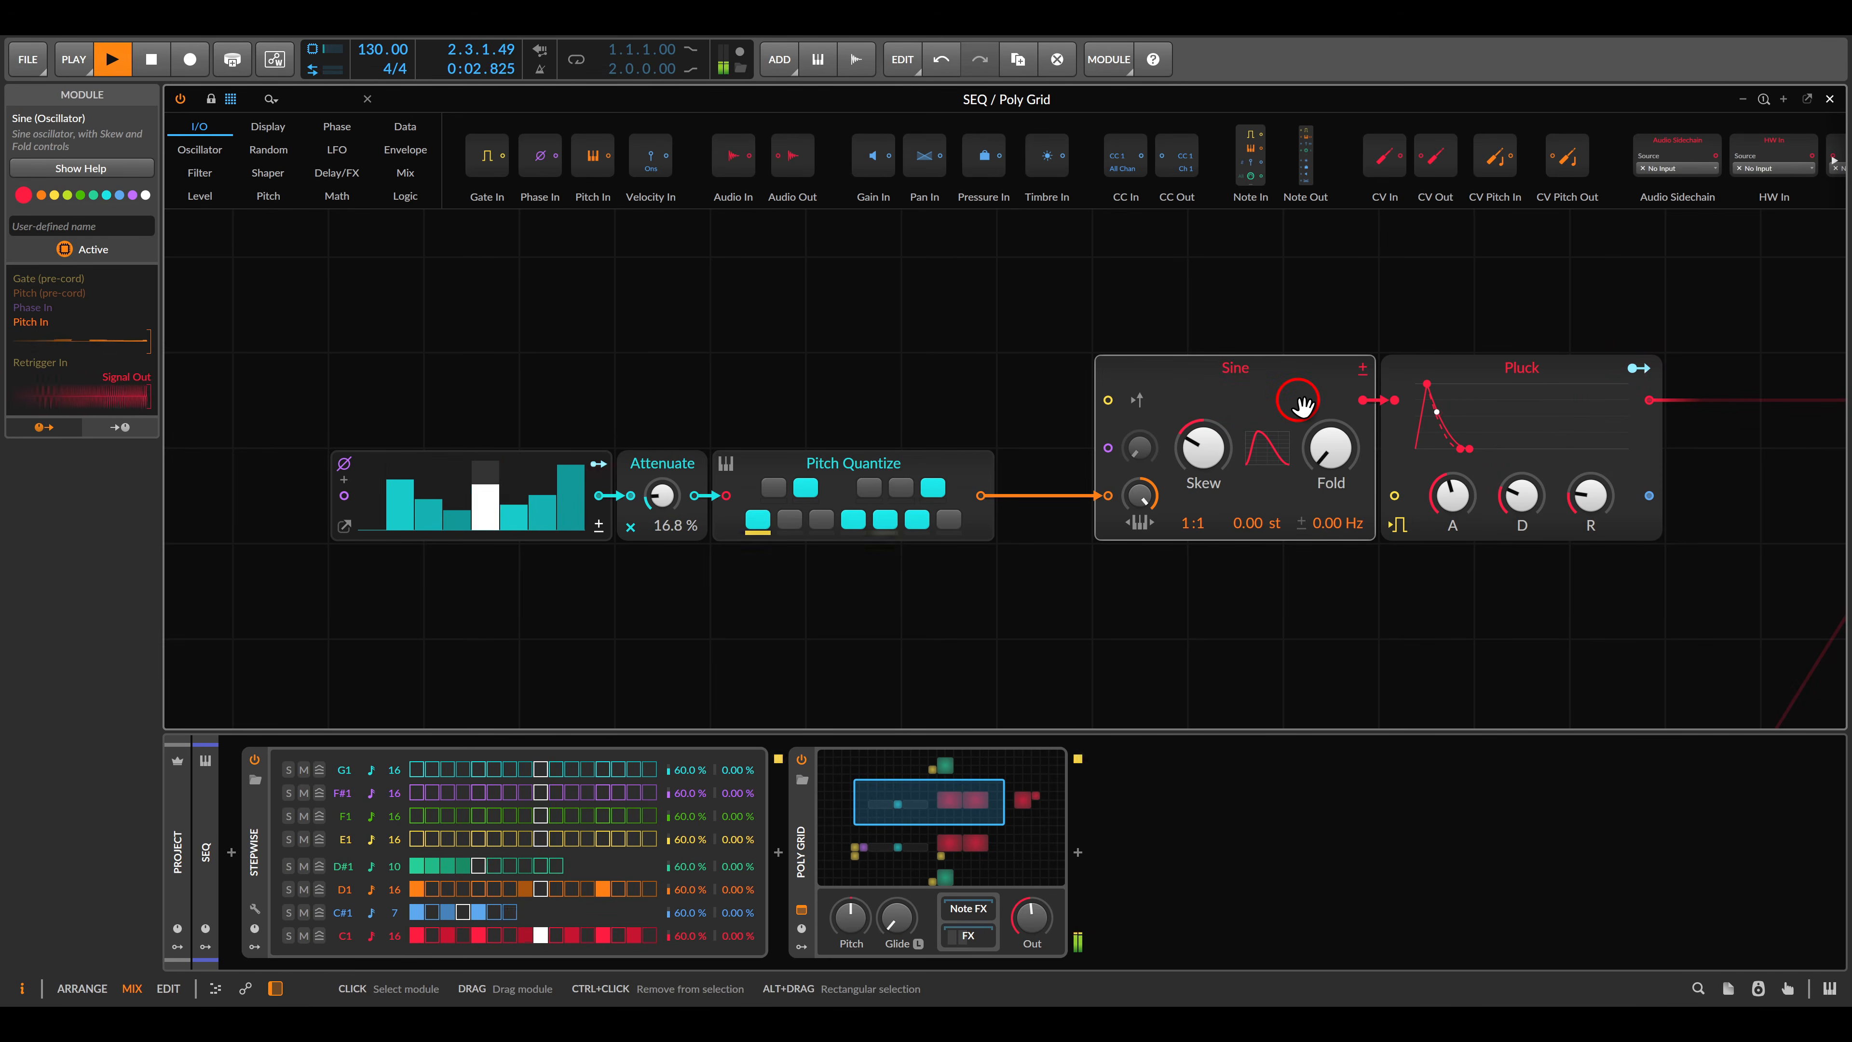
Add a Key On module for C1 beneath the Sine oscillator, connect it to the Pluck's gate input and start playback.
{"action": "mouse_move", "coordinate": [310, 852]}
{"action": "left_mouse_down"}
{"action": "mouse_move", "coordinate": [437, 905]}
{"action": "mouse_move", "coordinate": [679, 956]}
{"action": "mouse_move", "coordinate": [684, 912]}
{"action": "left_mouse_up"}
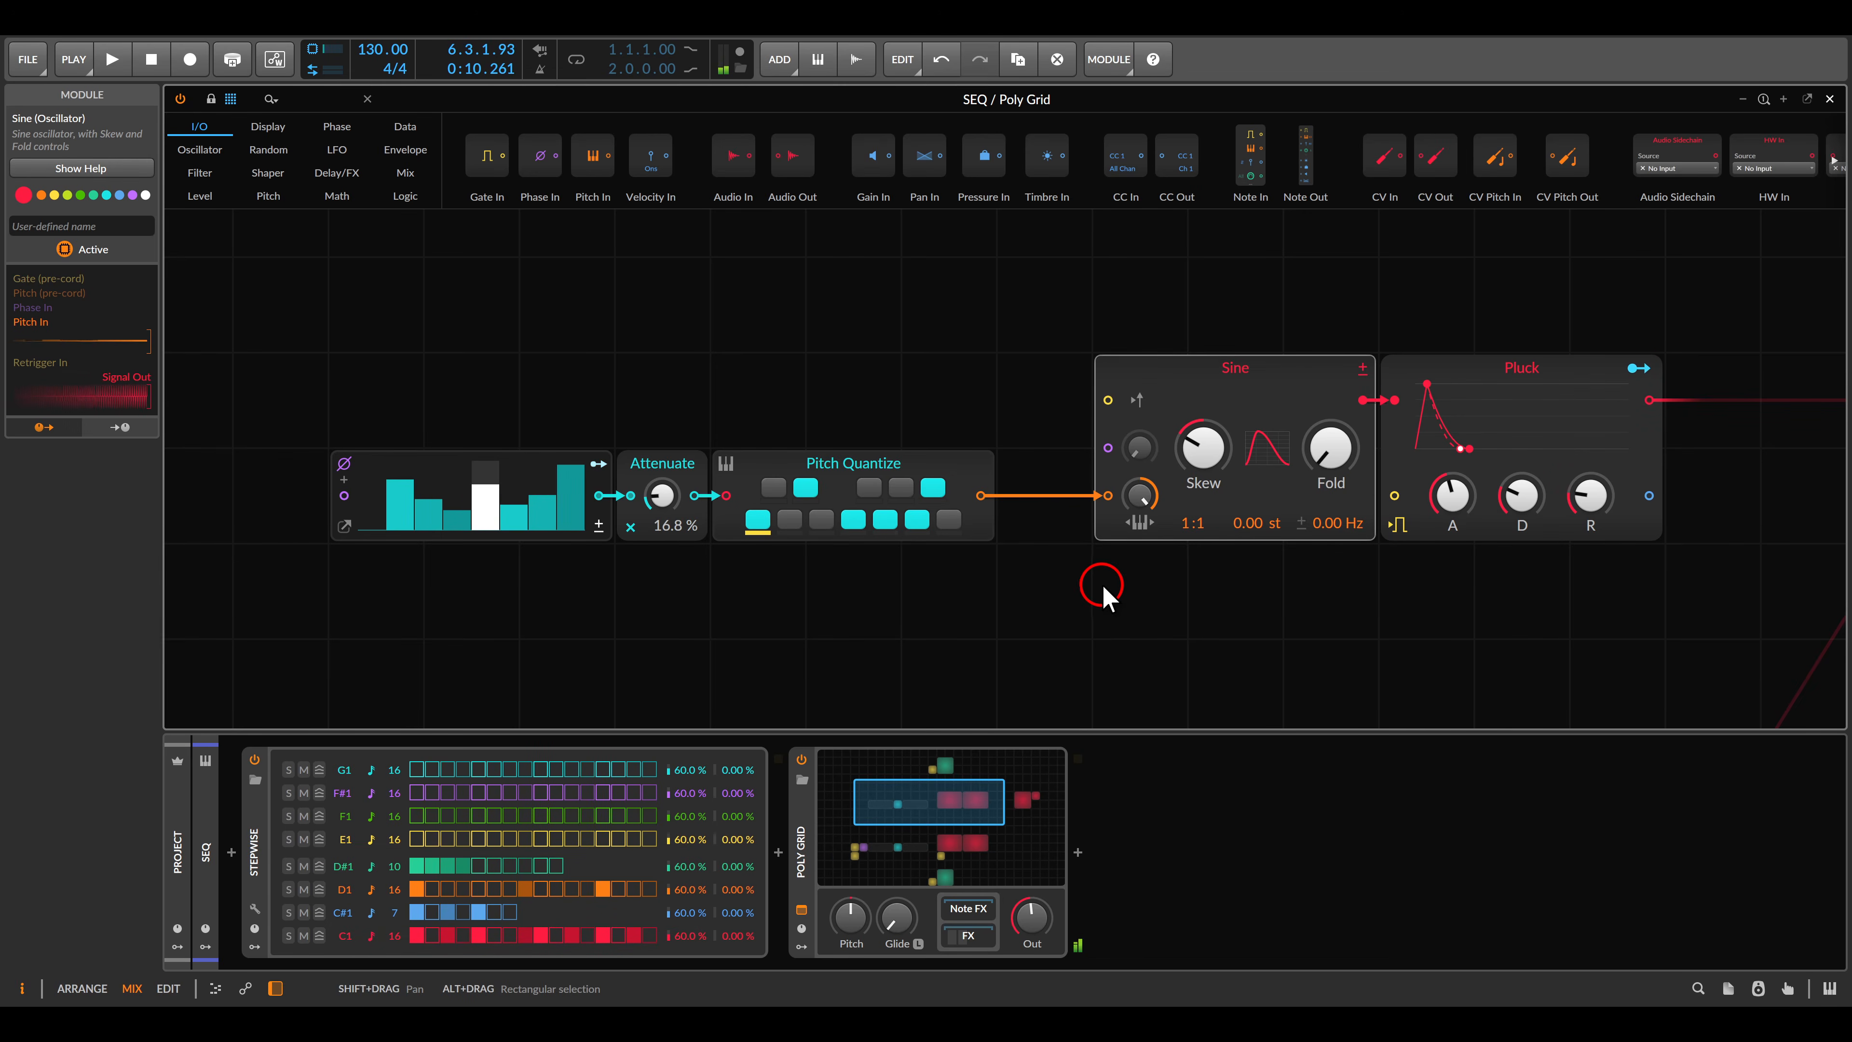
{"action": "scroll", "coordinate": [1451, 159], "scroll_direction": "down", "scroll_amount": 5}
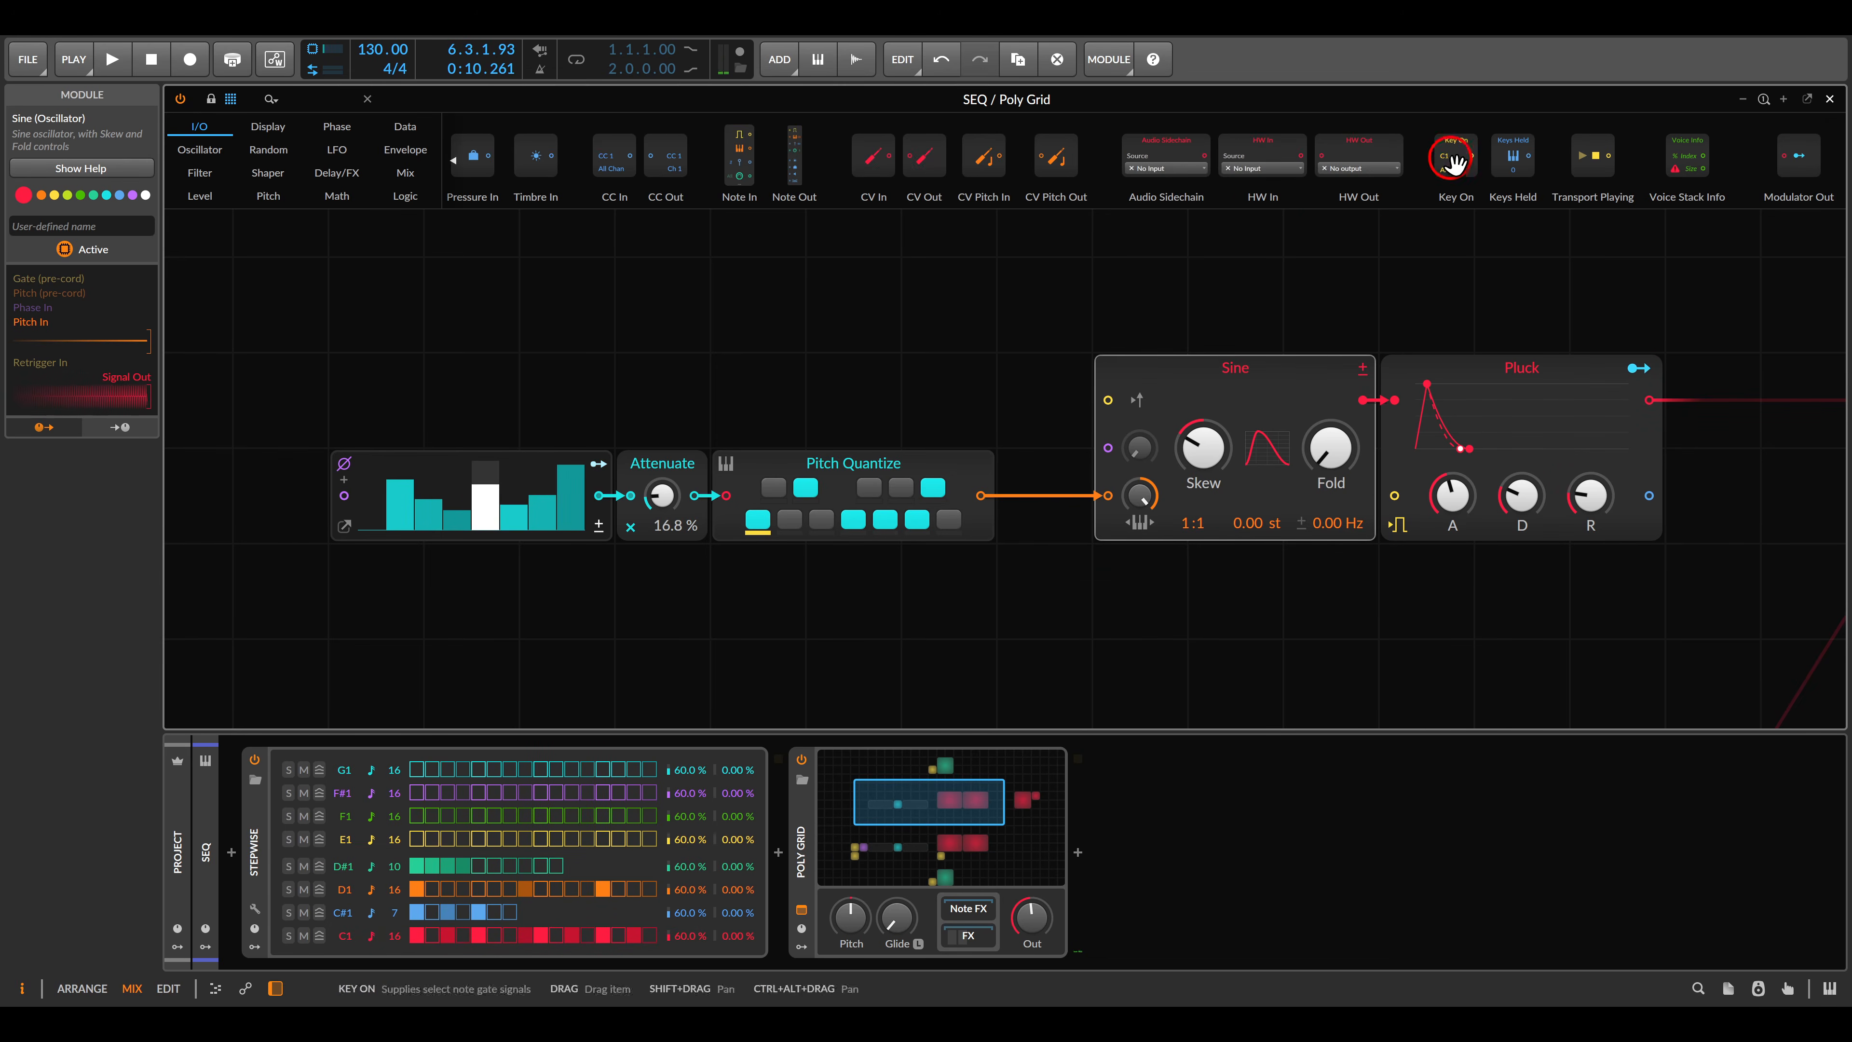
{"action": "left_click_drag", "start_coordinate": [1453, 162], "coordinate": [1370, 610]}
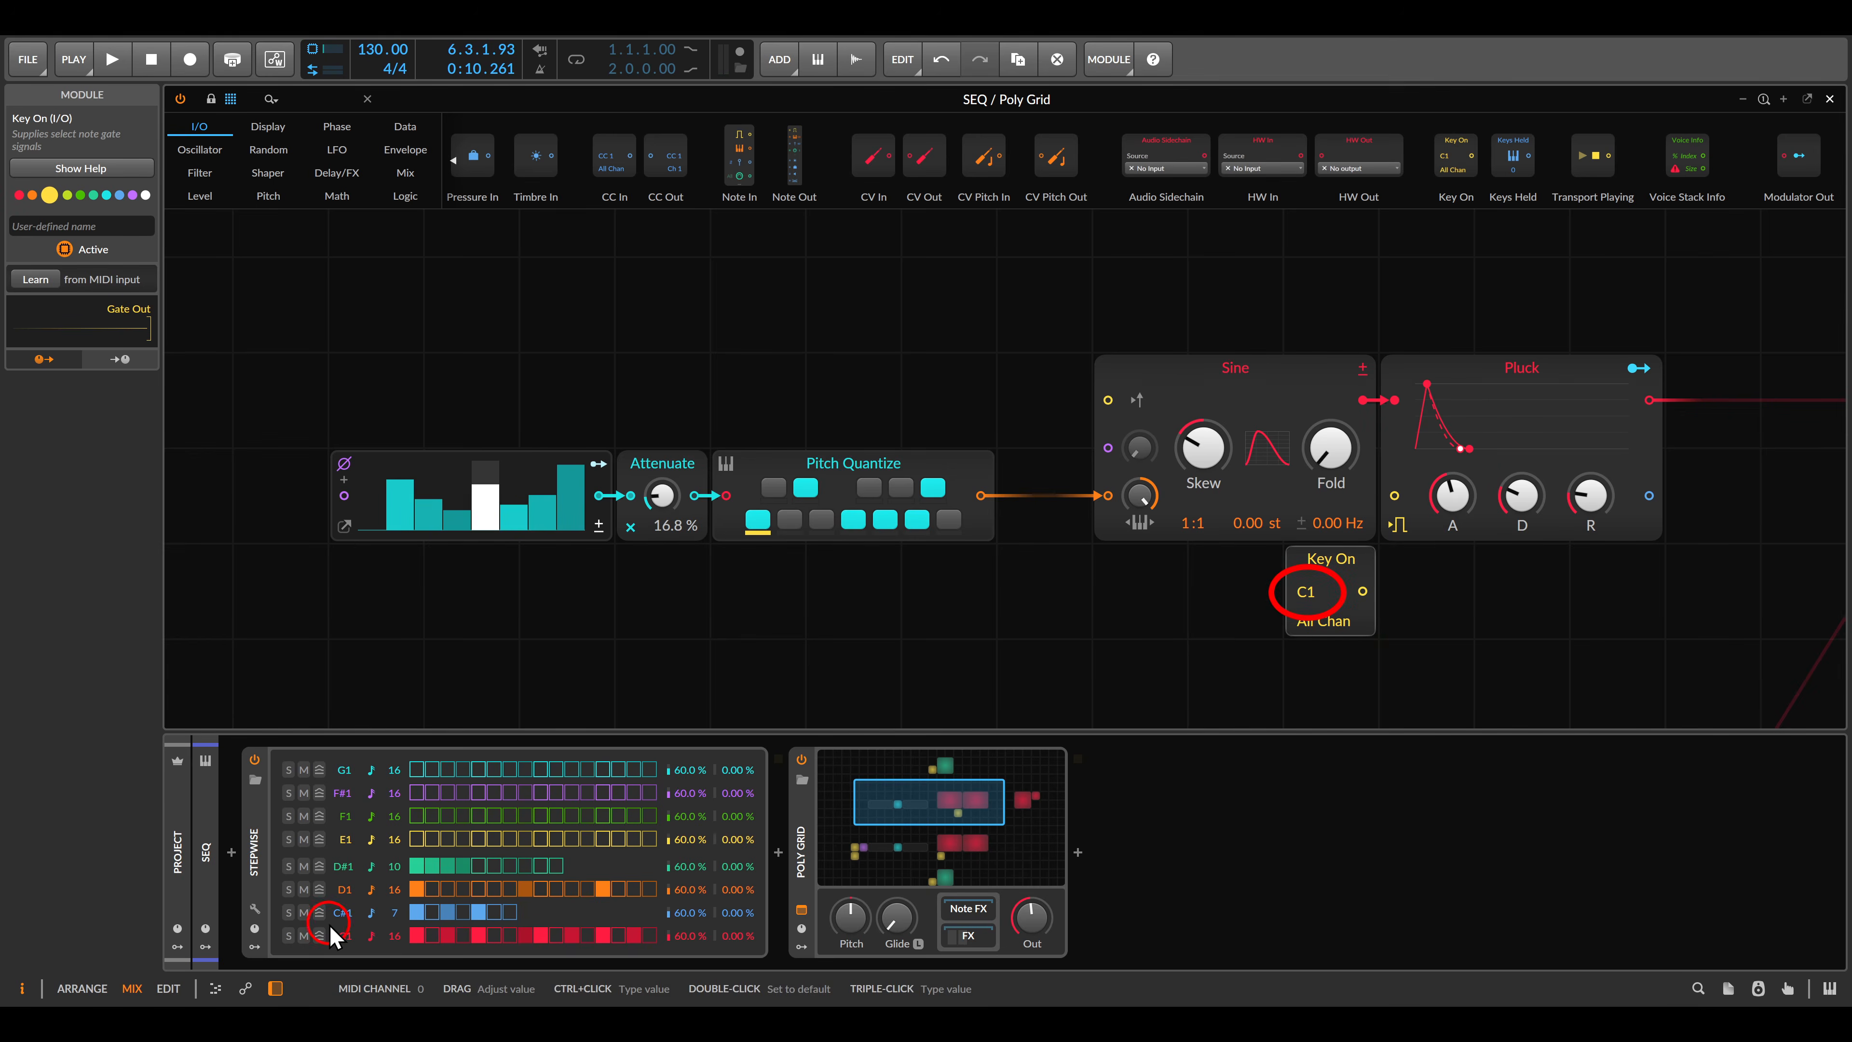
{"action": "left_click", "coordinate": [1351, 575]}
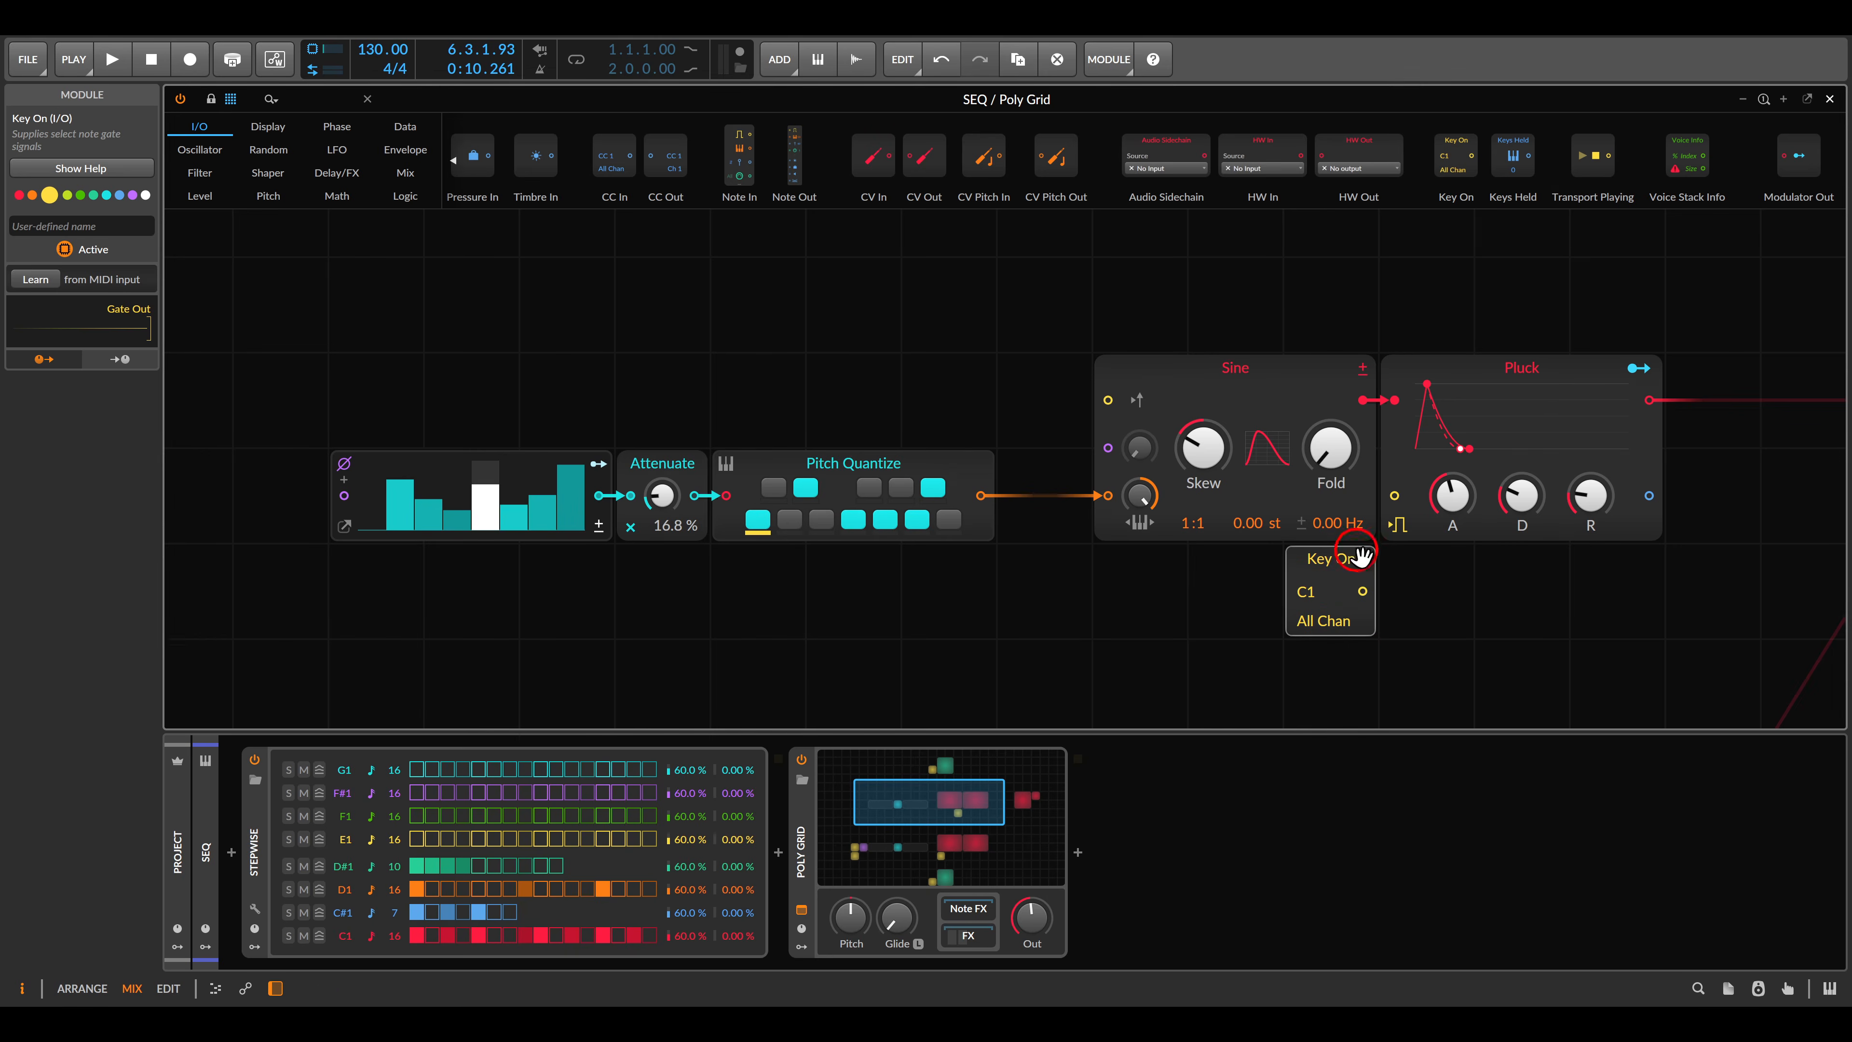
{"action": "left_click_drag", "start_coordinate": [1391, 509], "coordinate": [1396, 499]}
{"action": "left_click", "coordinate": [1422, 600]}
{"action": "key", "text": "space"}
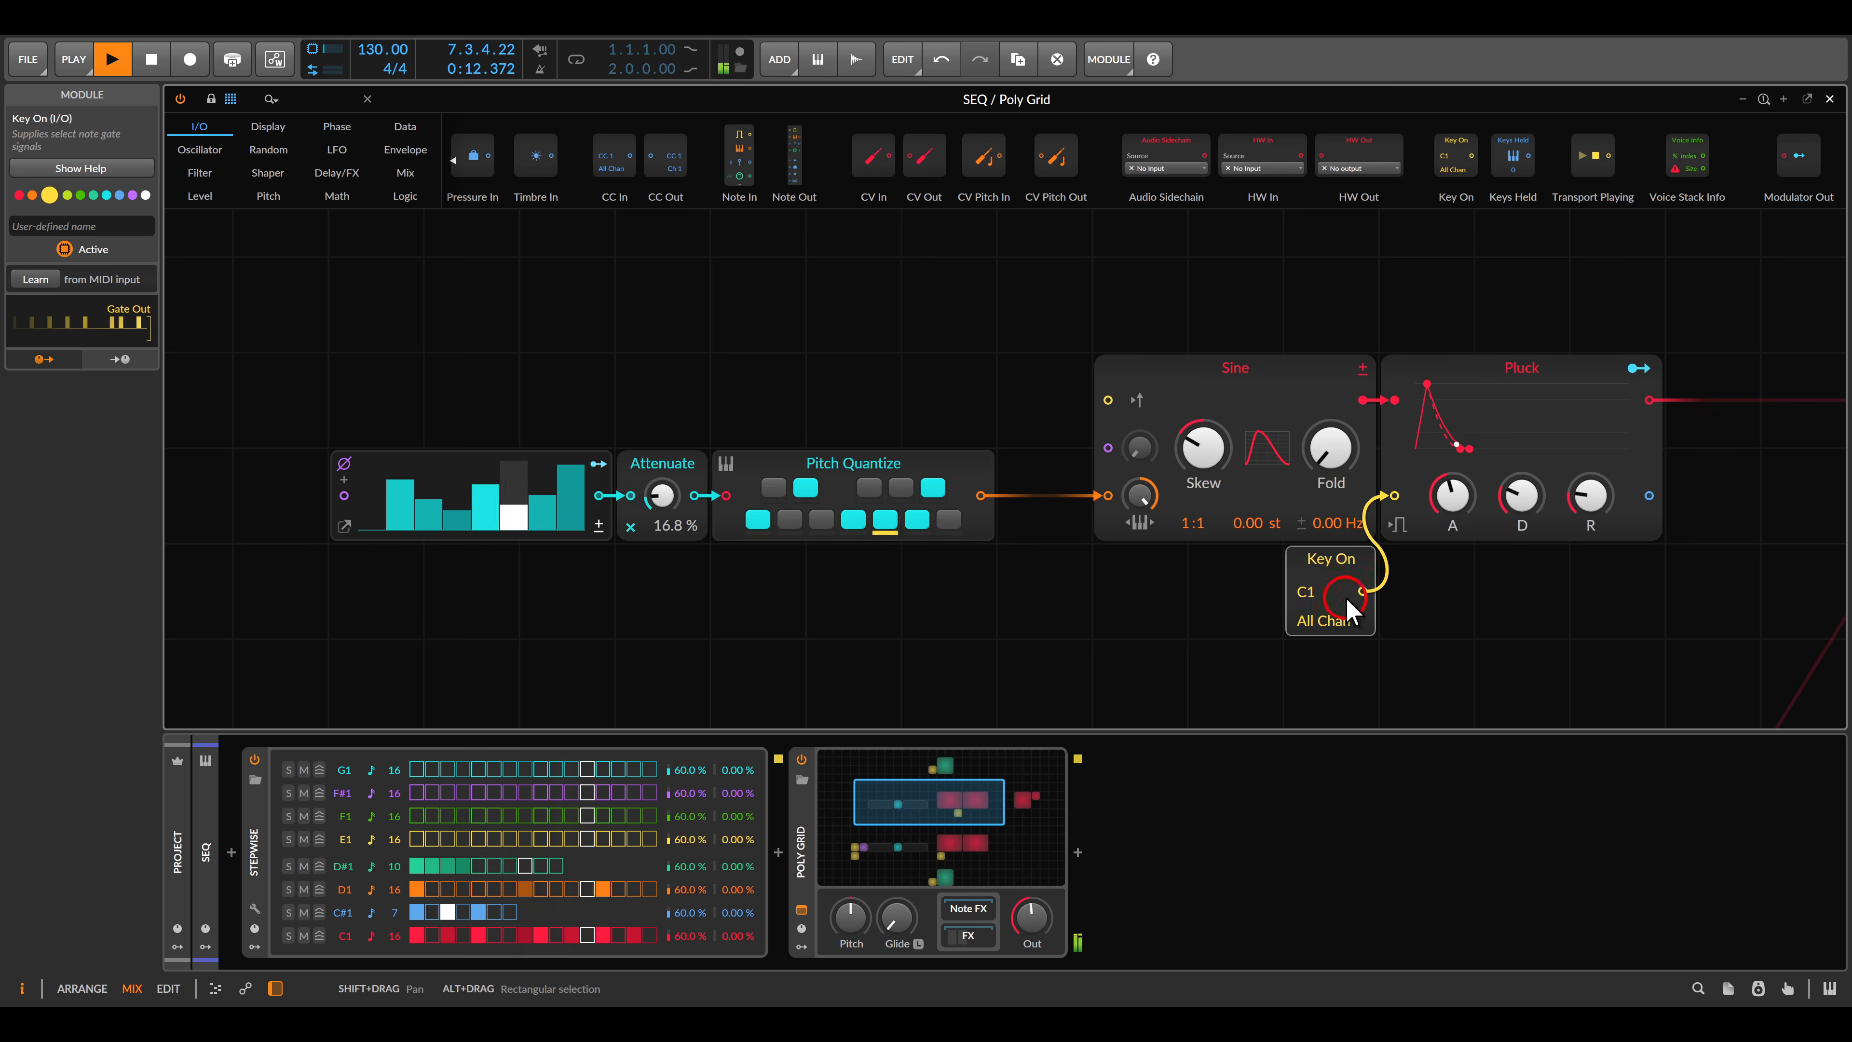
Place a Ø Counter ahead of the step sequence module and use its phase output to drive the steps instead of the device phase.
{"action": "left_click_drag", "start_coordinate": [476, 520], "coordinate": [634, 581]}
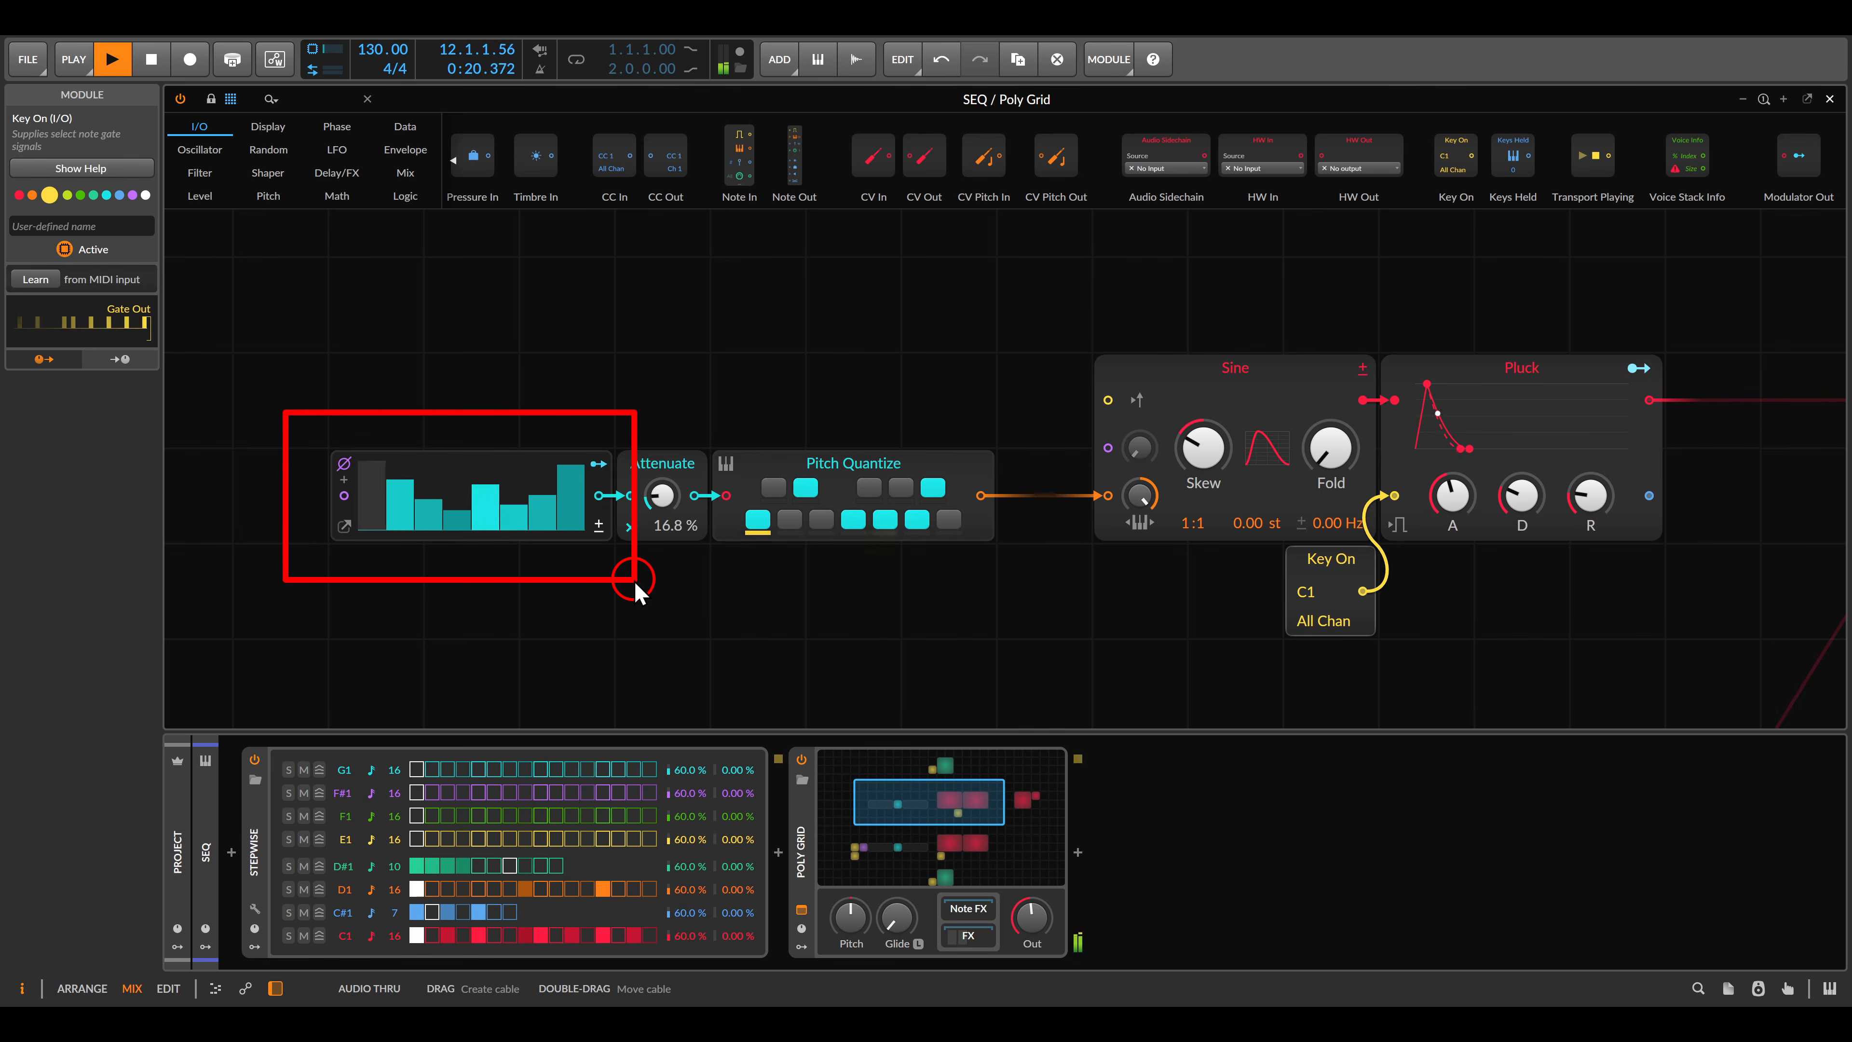
{"action": "key", "text": "Escape"}
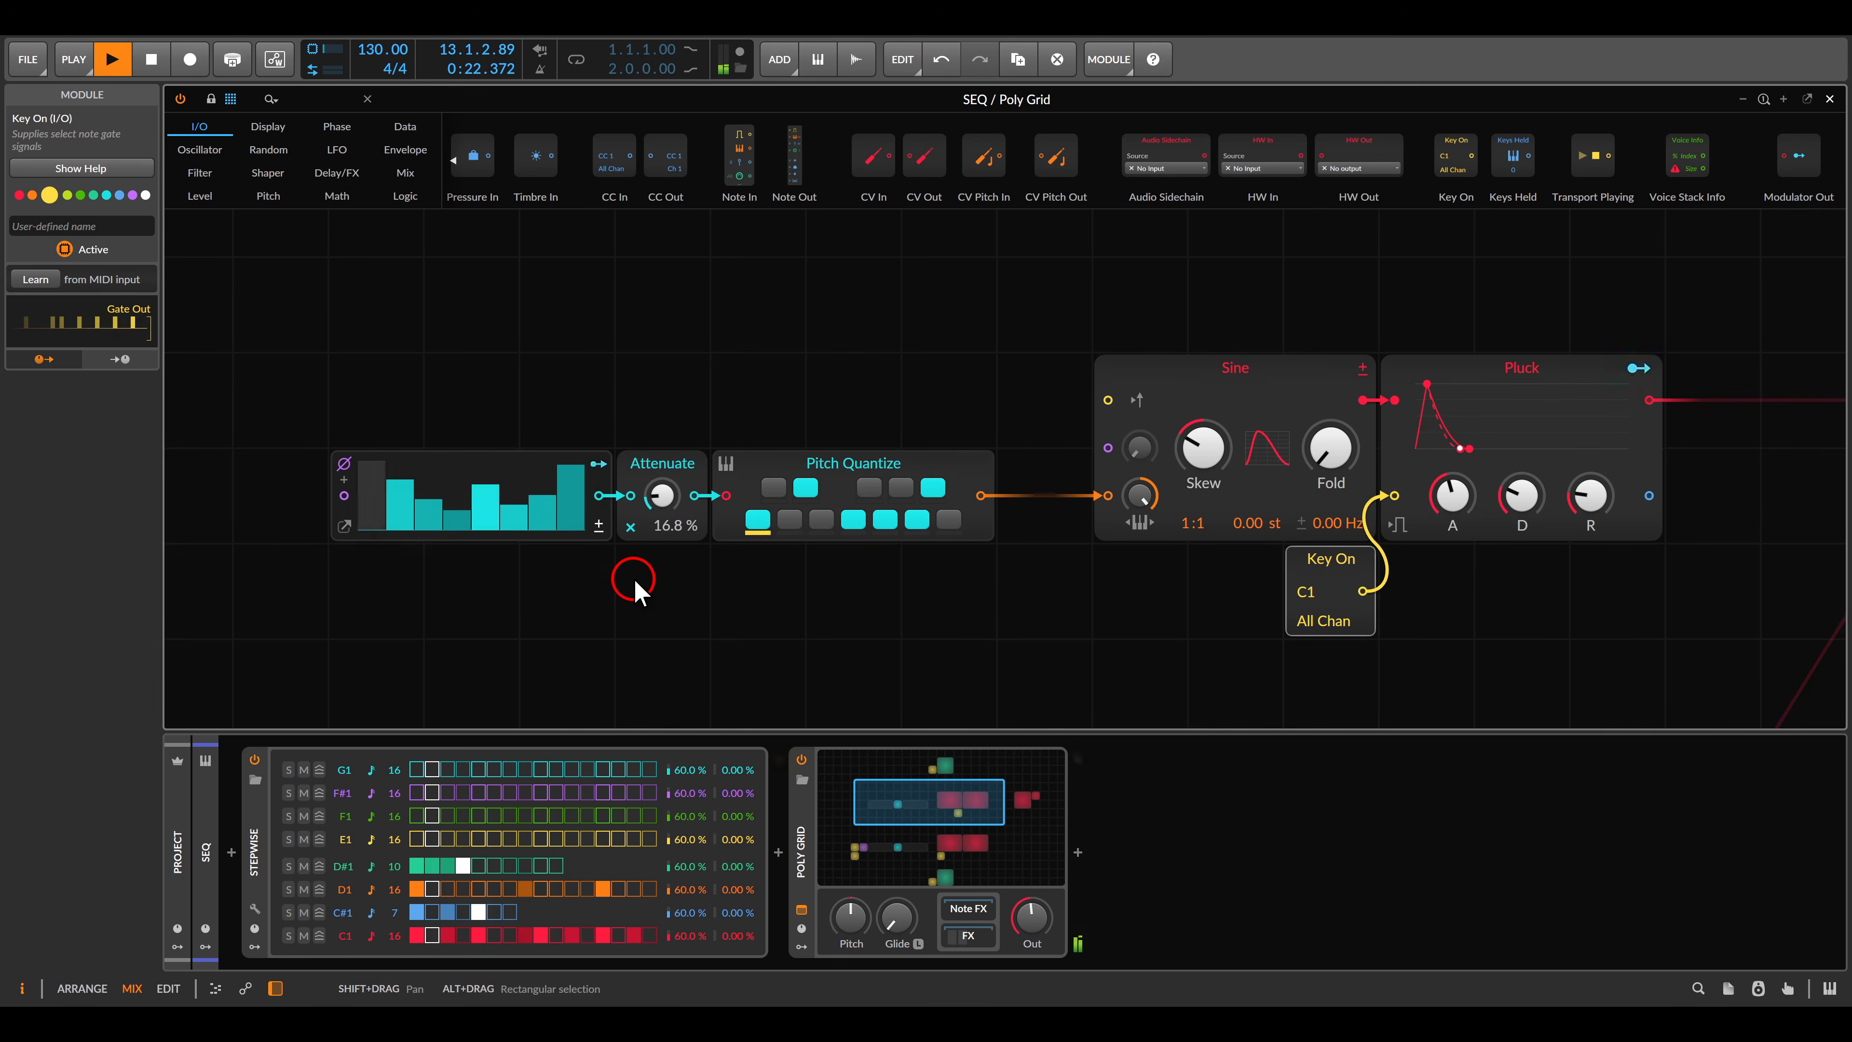
{"action": "scroll", "coordinate": [631, 511], "scroll_direction": "left", "scroll_amount": 5}
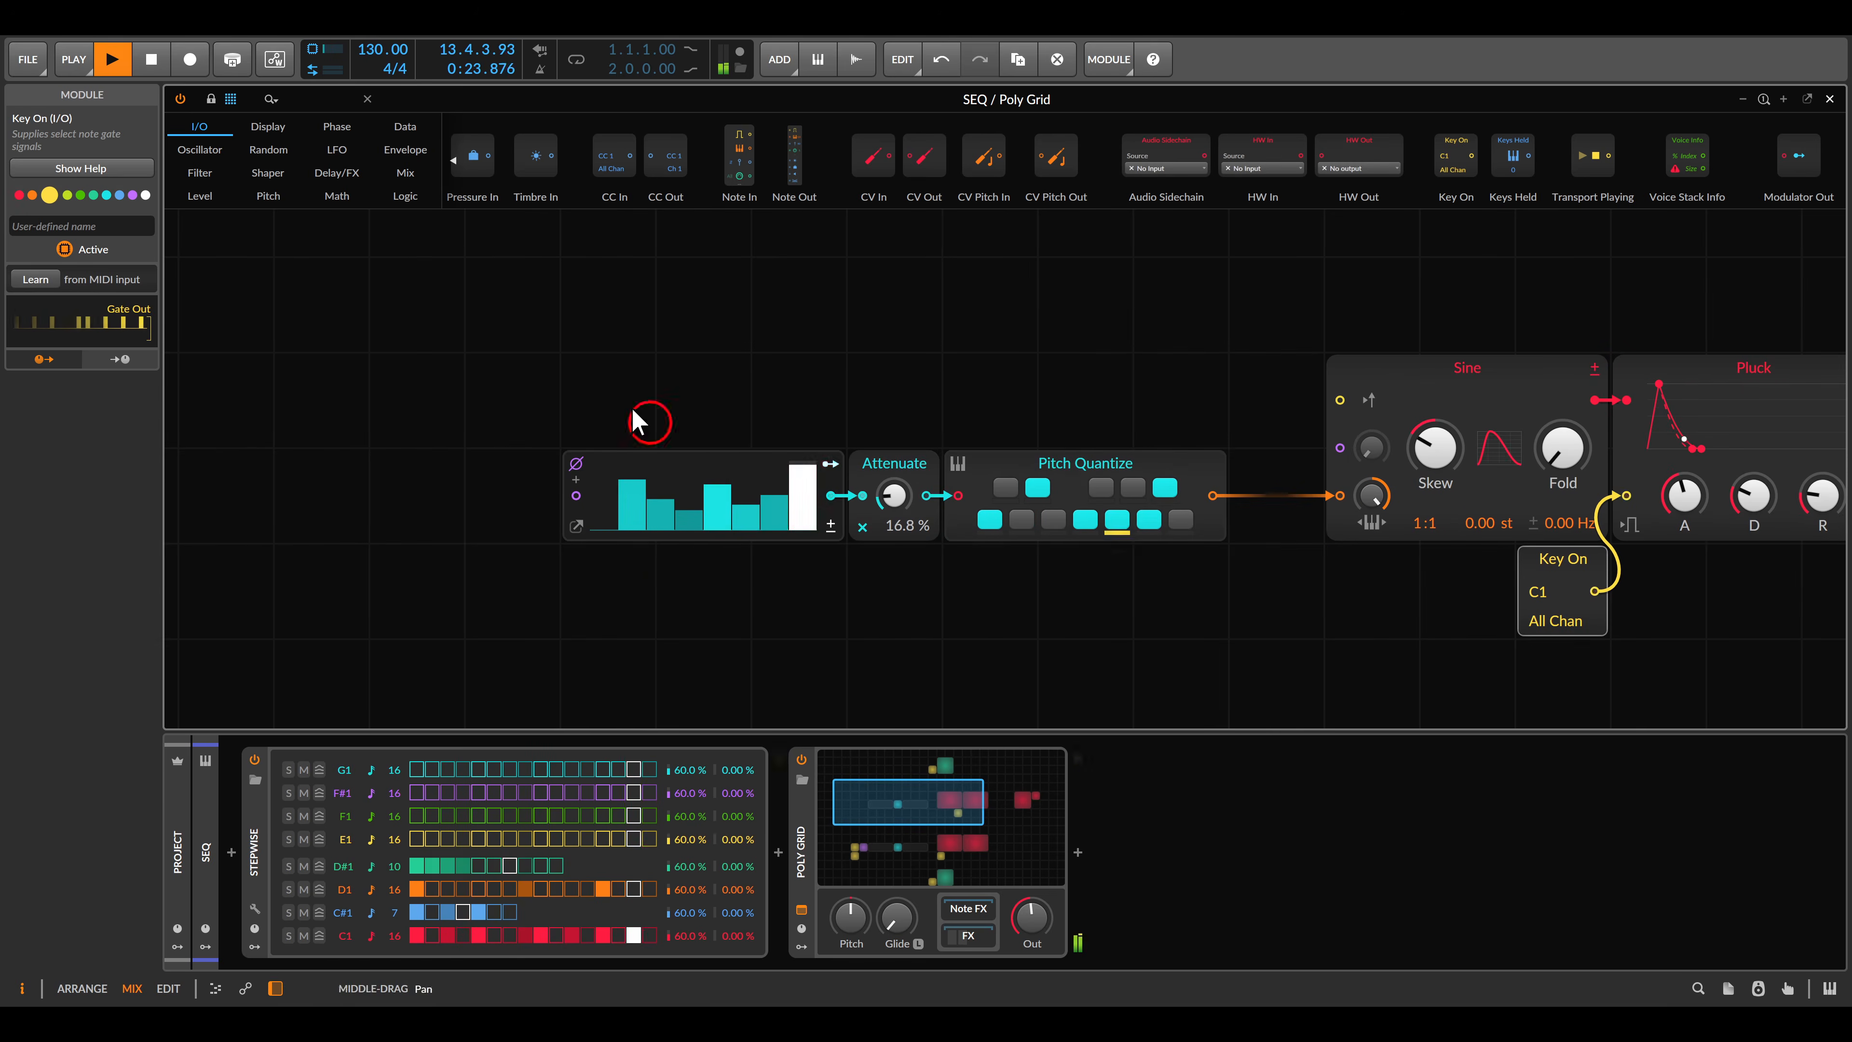
{"action": "left_click", "coordinate": [364, 126]}
{"action": "left_click_drag", "start_coordinate": [1238, 155], "coordinate": [576, 485]}
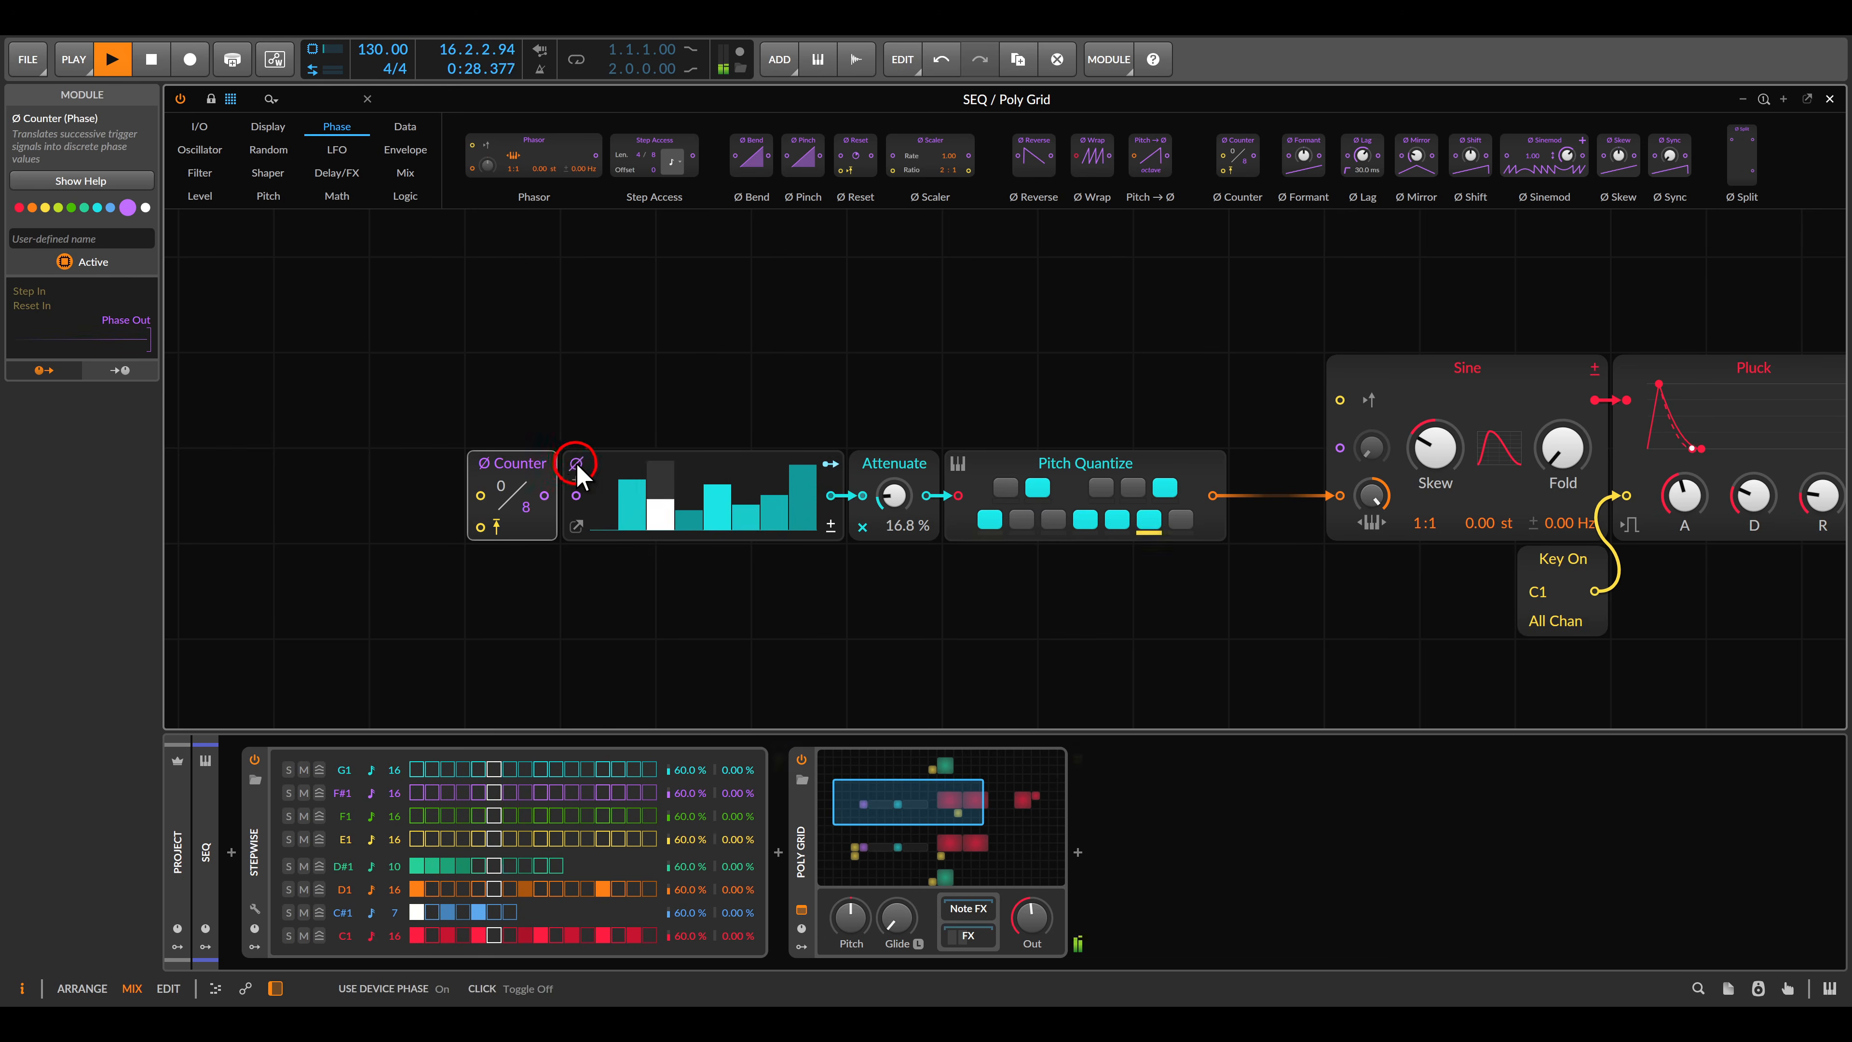
{"action": "left_click_drag", "start_coordinate": [551, 499], "coordinate": [576, 496]}
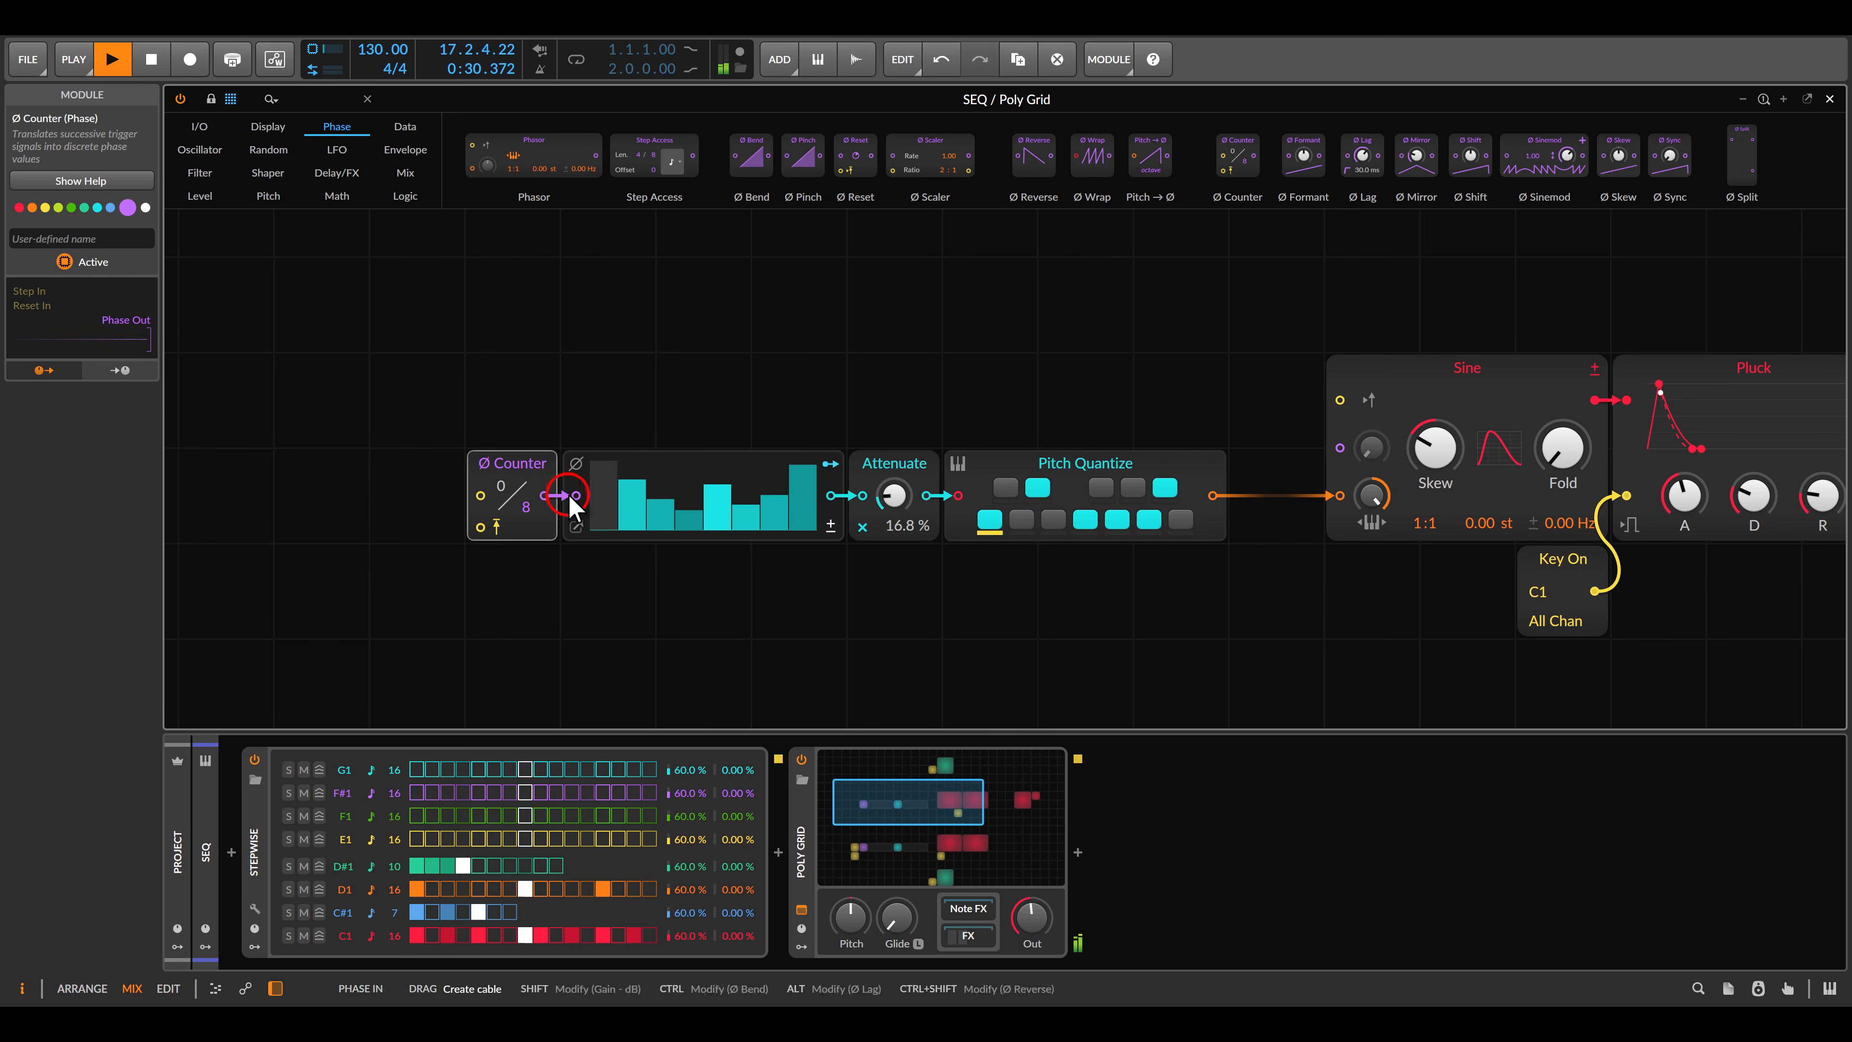
Feed the Ø Counter's step input from a new C1 Key On module and its reset input from a Transport Playing module.
{"action": "left_click", "coordinate": [200, 127]}
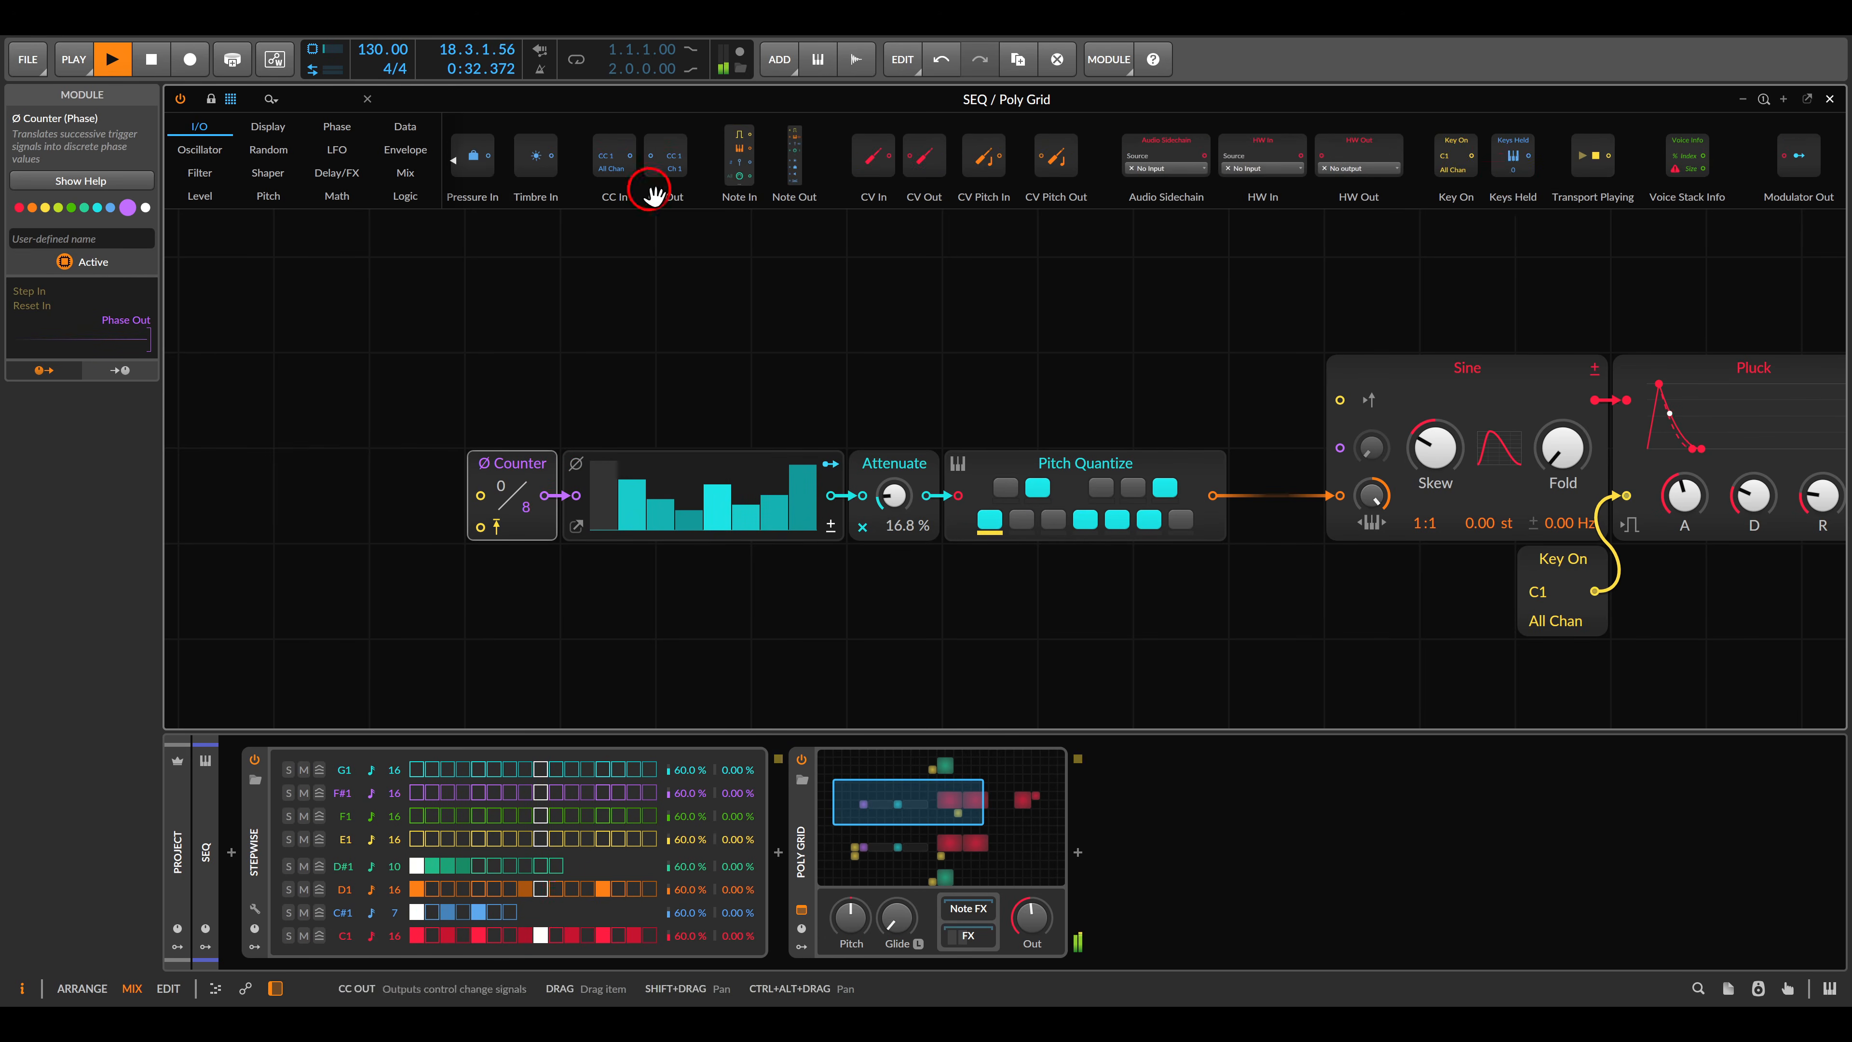
{"action": "left_click_drag", "start_coordinate": [1469, 156], "coordinate": [480, 496]}
{"action": "left_click", "coordinate": [722, 310]}
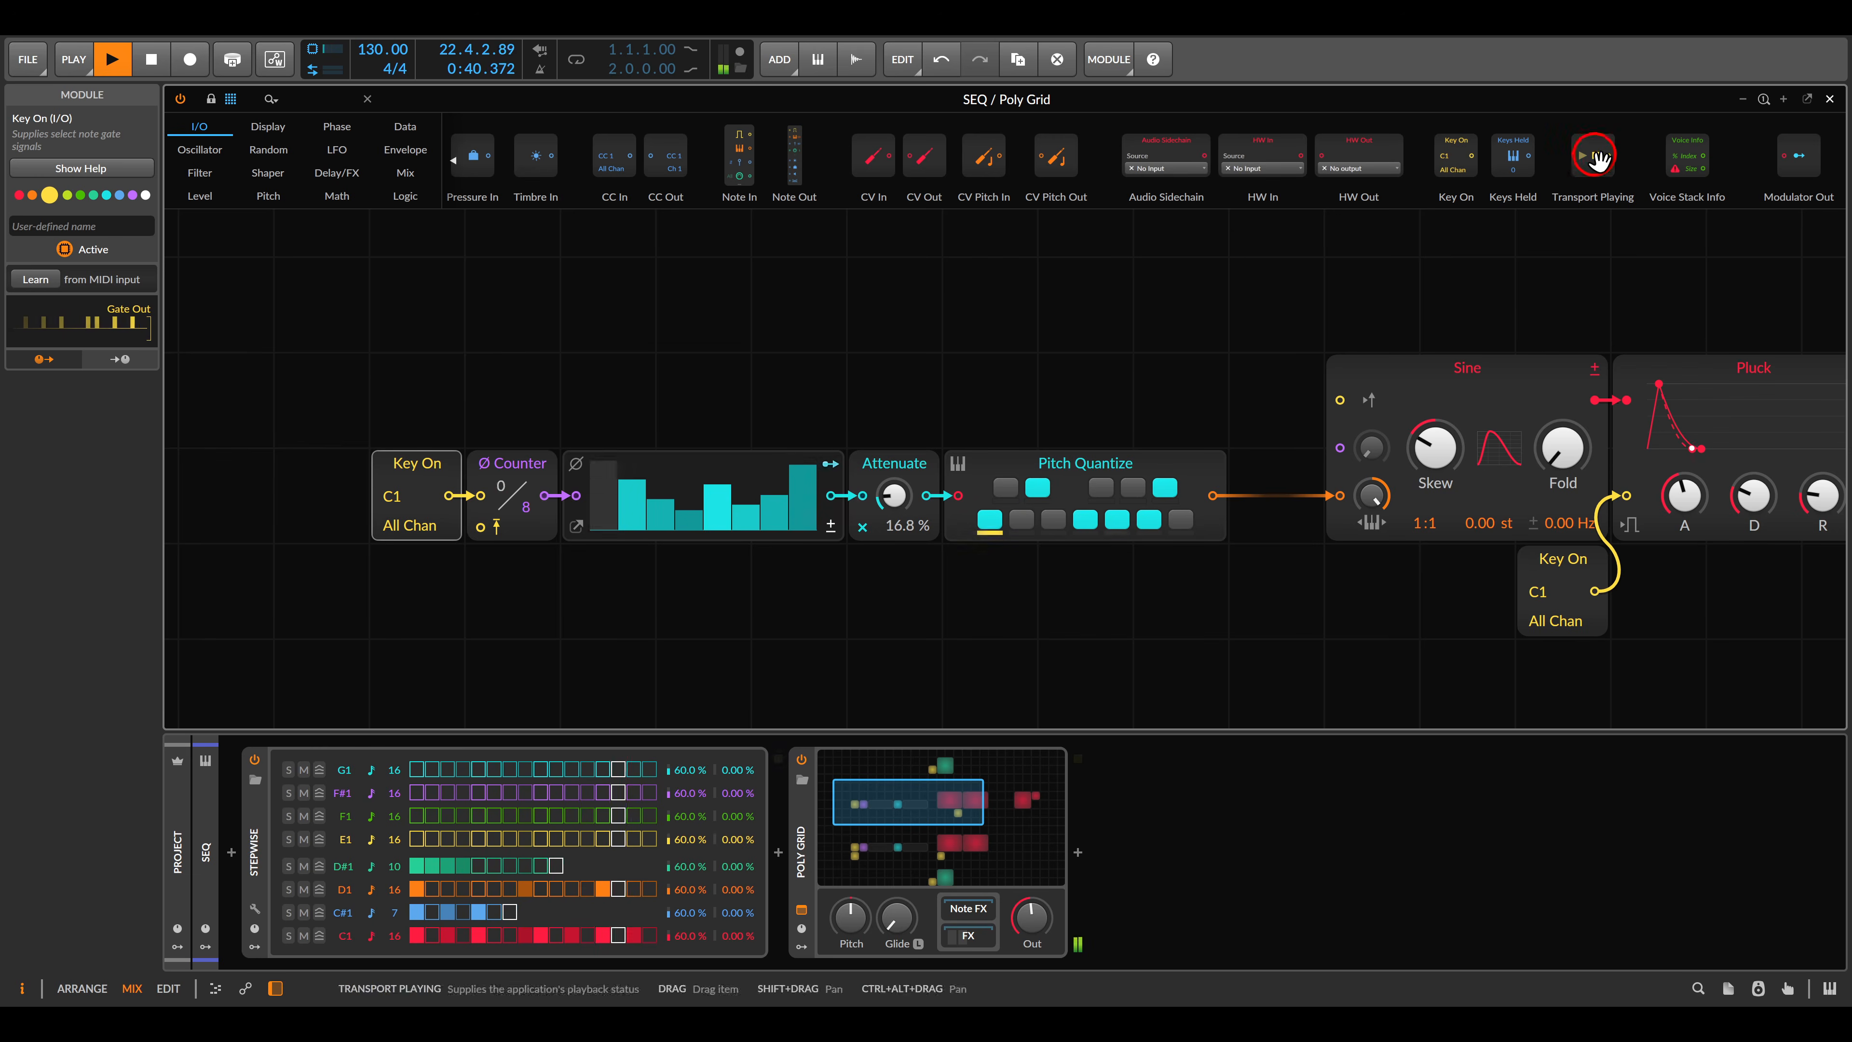
{"action": "left_click_drag", "start_coordinate": [1597, 157], "coordinate": [480, 527]}
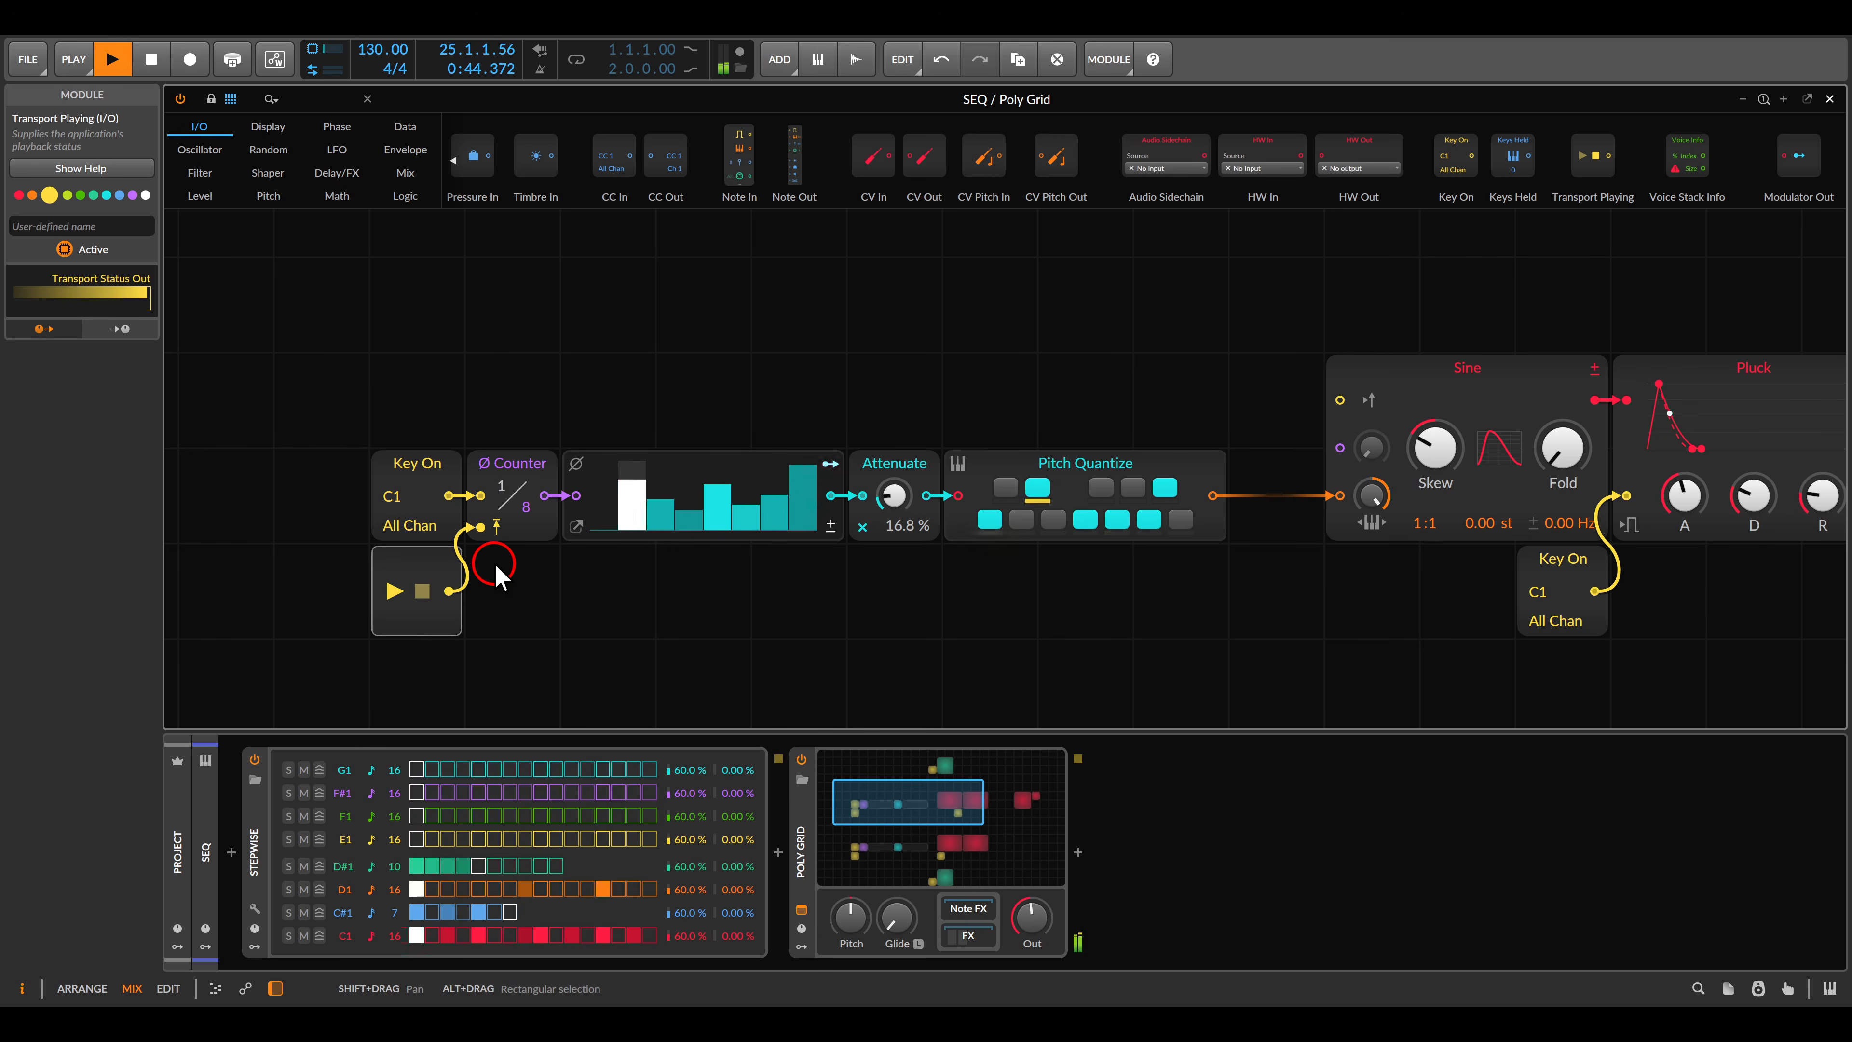
Restart playback and set the Ø Counter's step count to 7.
{"action": "key", "text": "space"}
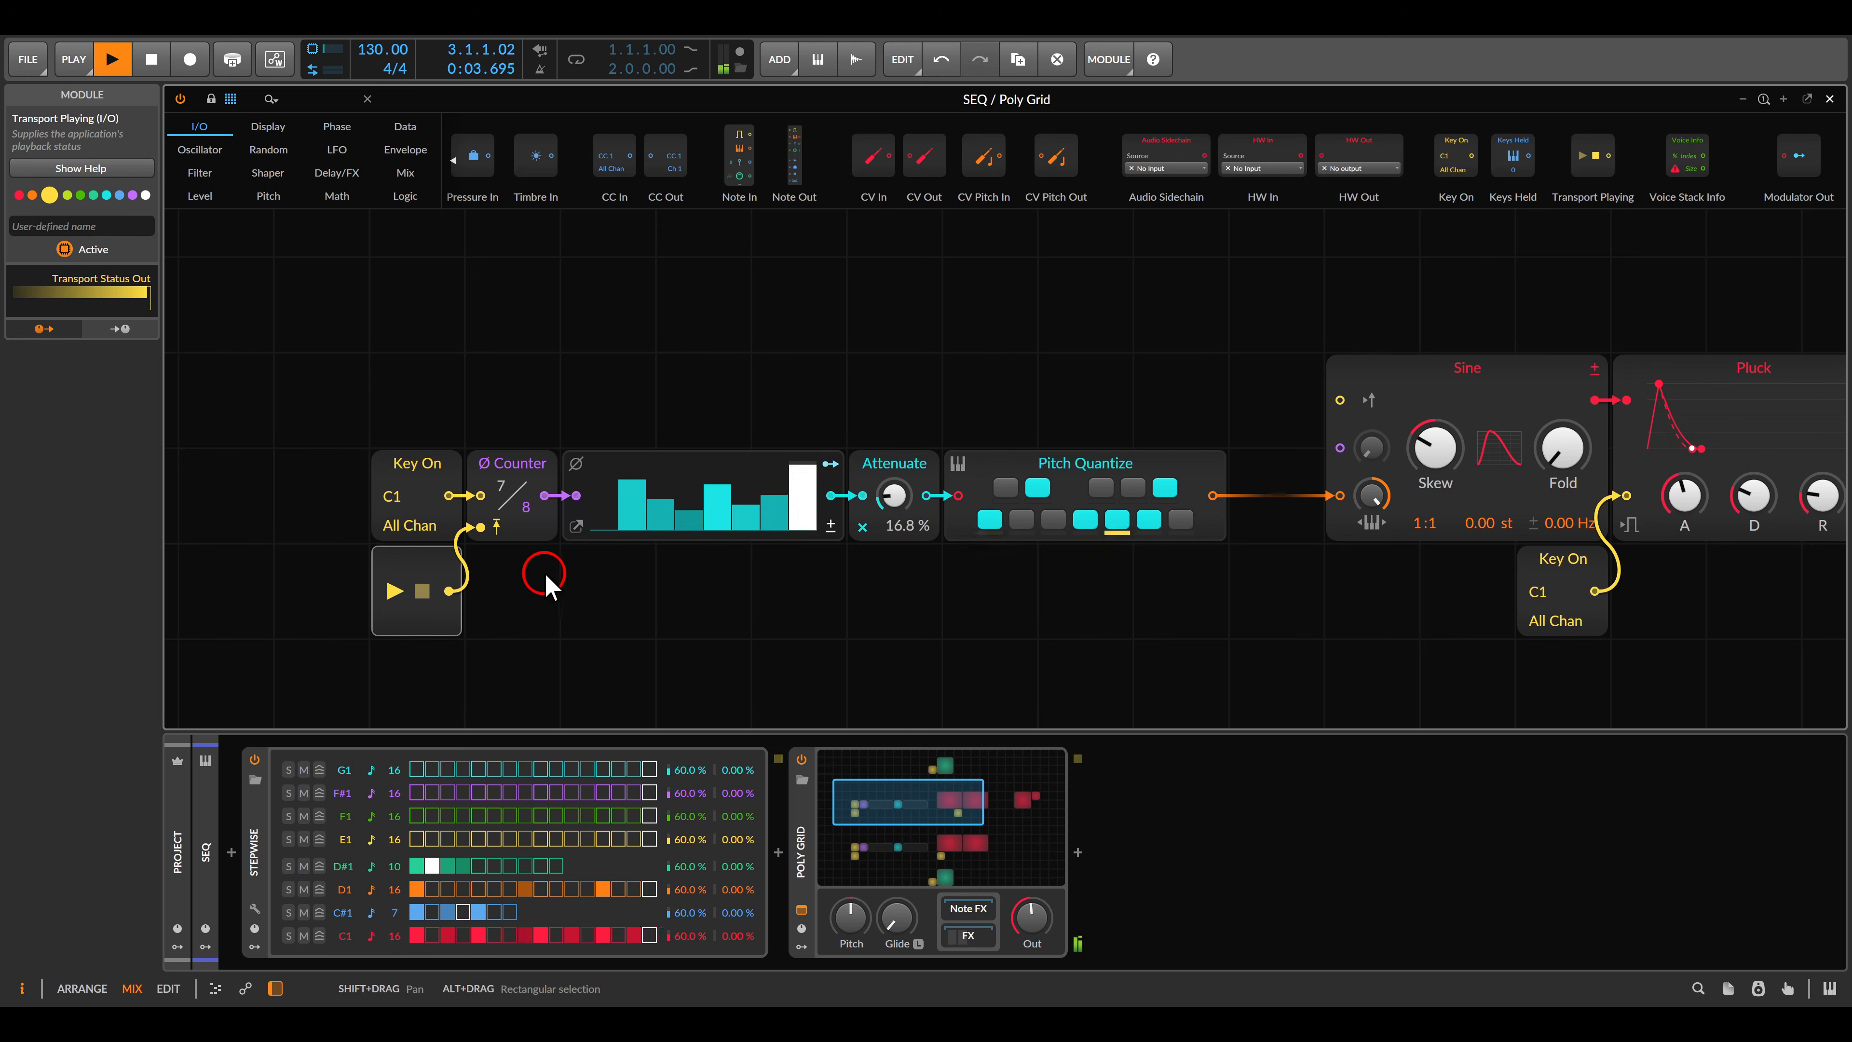
{"action": "mouse_move", "coordinate": [393, 931]}
{"action": "left_mouse_down"}
{"action": "mouse_move", "coordinate": [440, 947]}
{"action": "mouse_move", "coordinate": [628, 921]}
{"action": "left_mouse_up"}
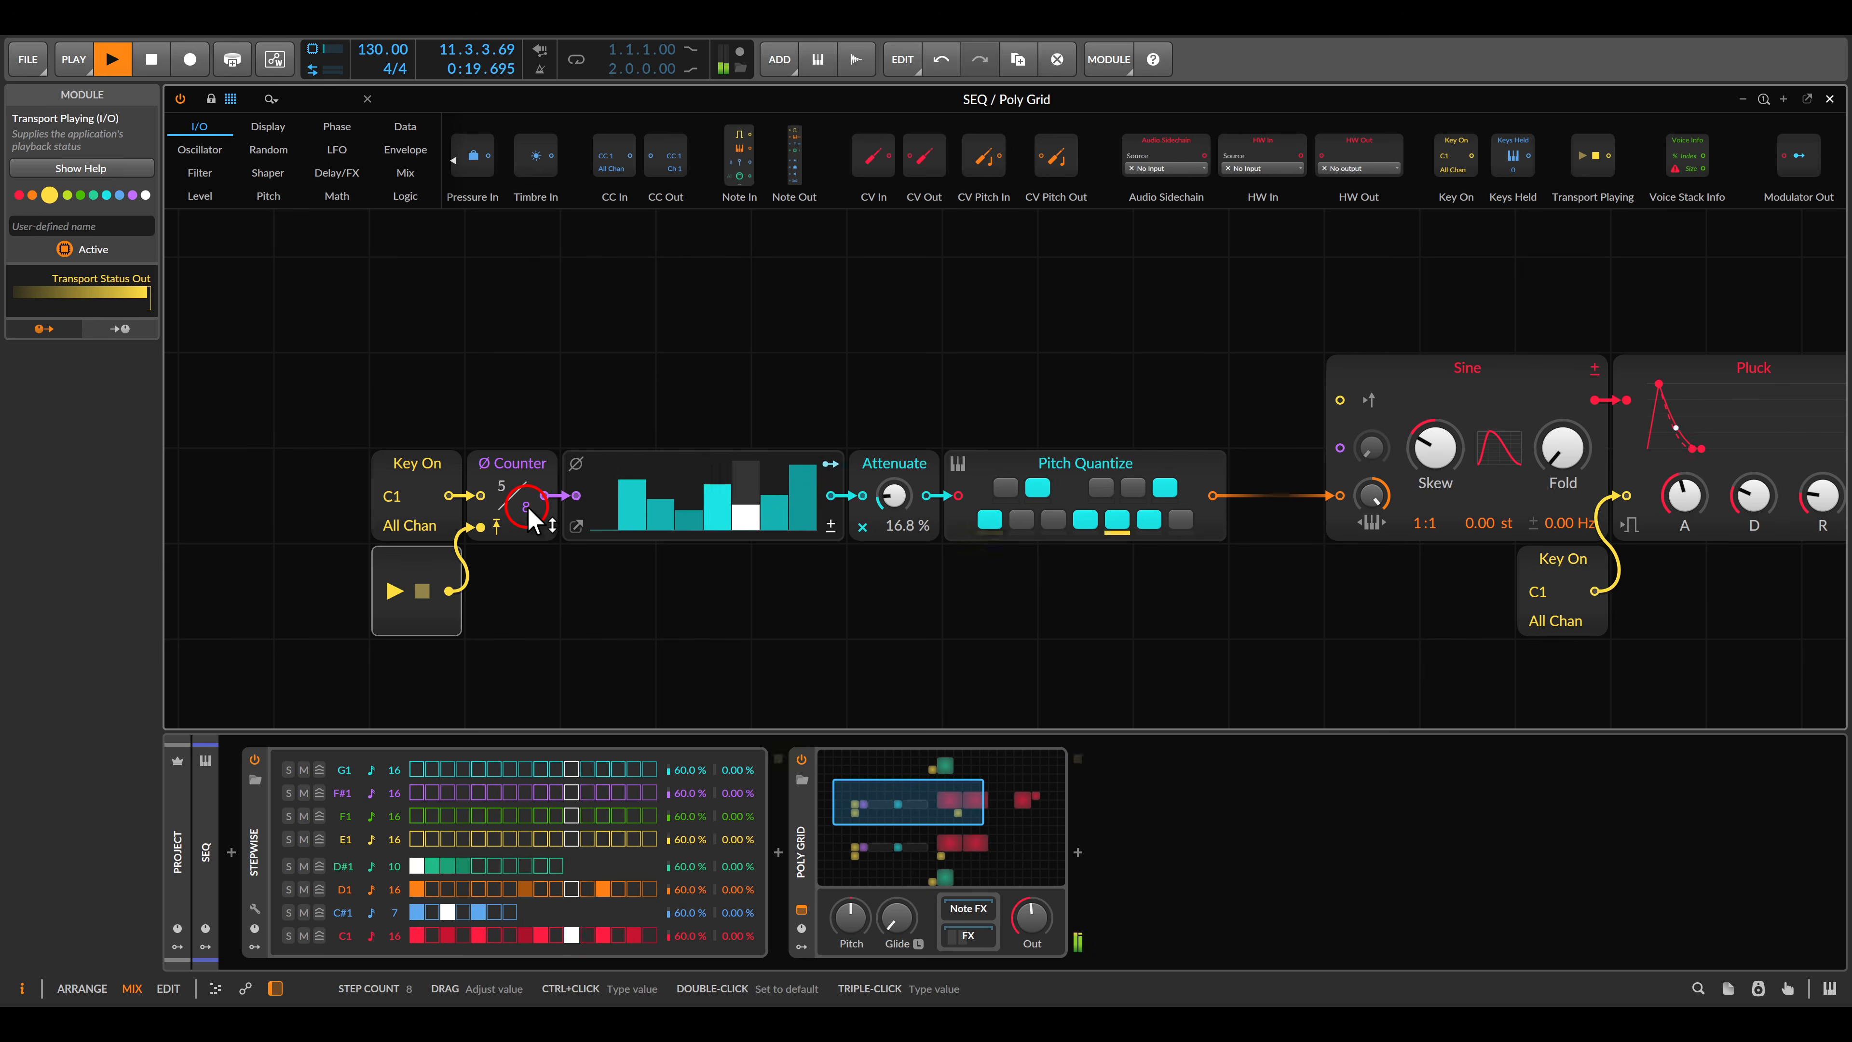
{"action": "left_click_drag", "start_coordinate": [529, 510], "coordinate": [528, 513]}
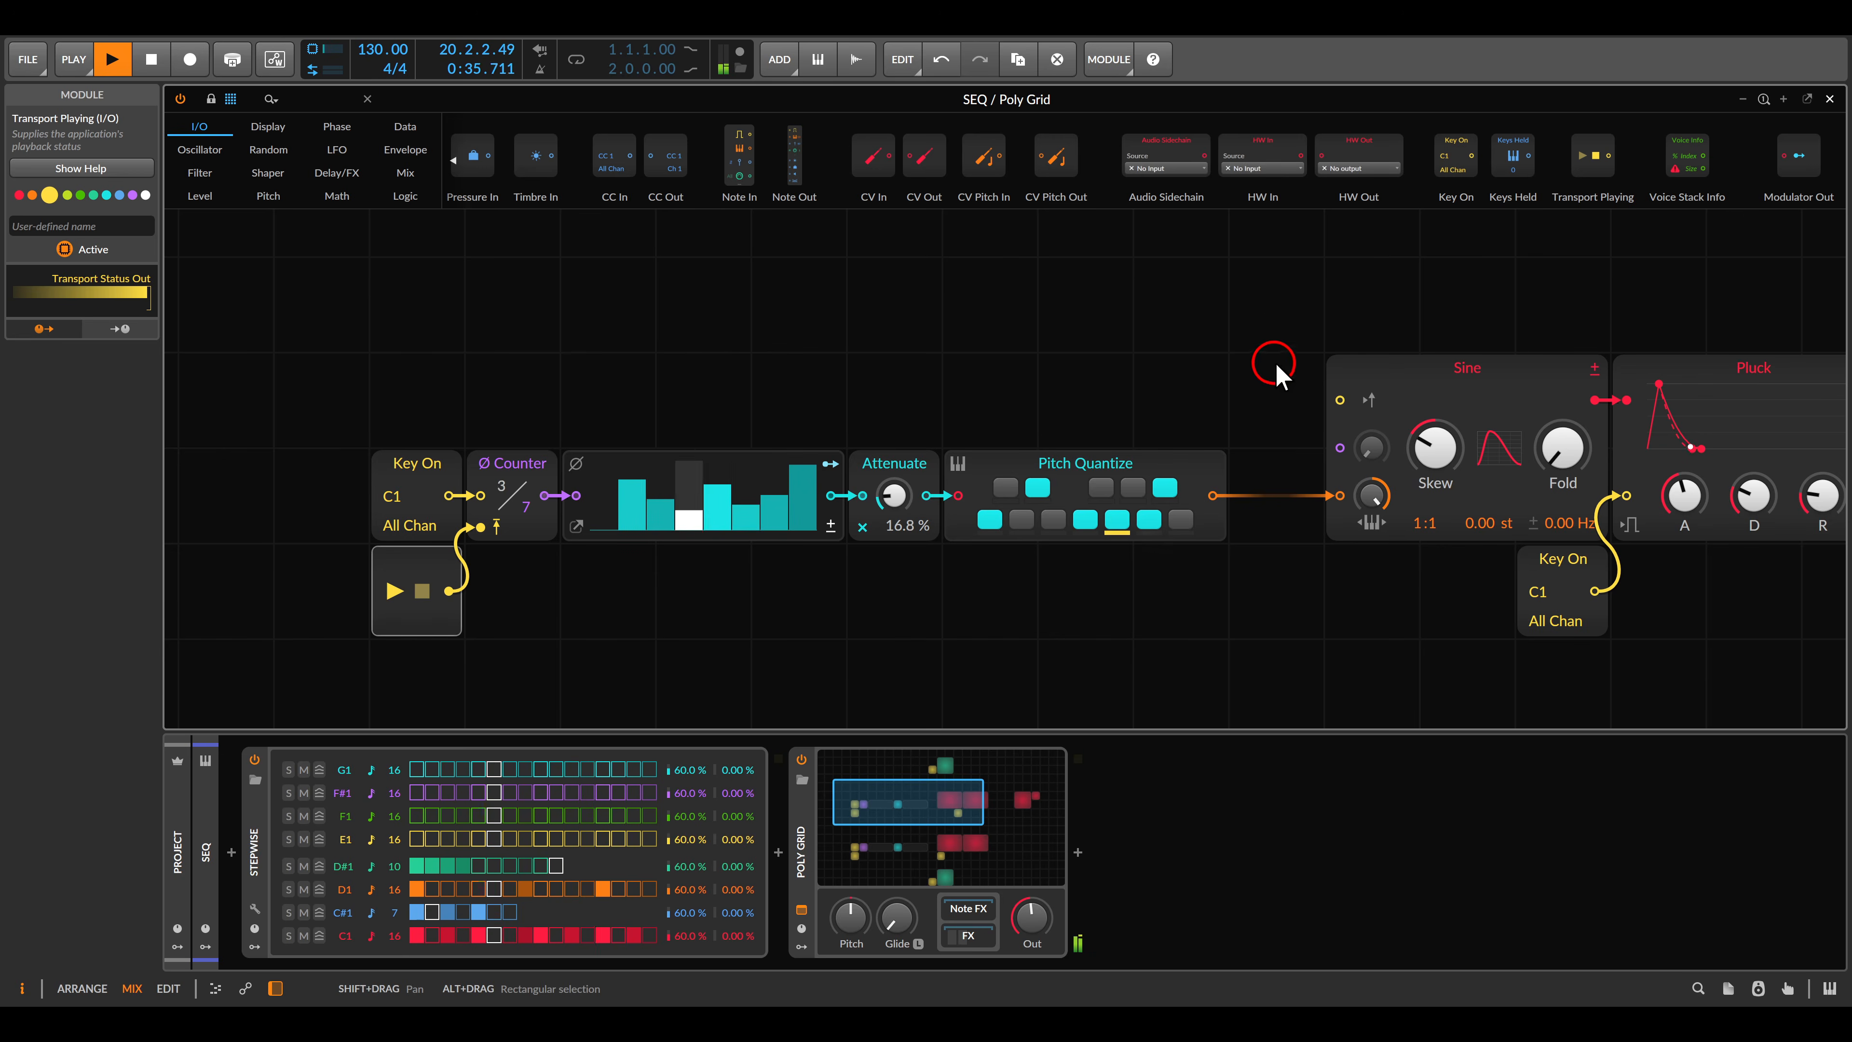
Modulate the Fold of the C1 voice's Sine oscillator with the AD envelope triggered by the D1 Key On module.
{"action": "left_click_drag", "start_coordinate": [1368, 311], "coordinate": [1078, 576]}
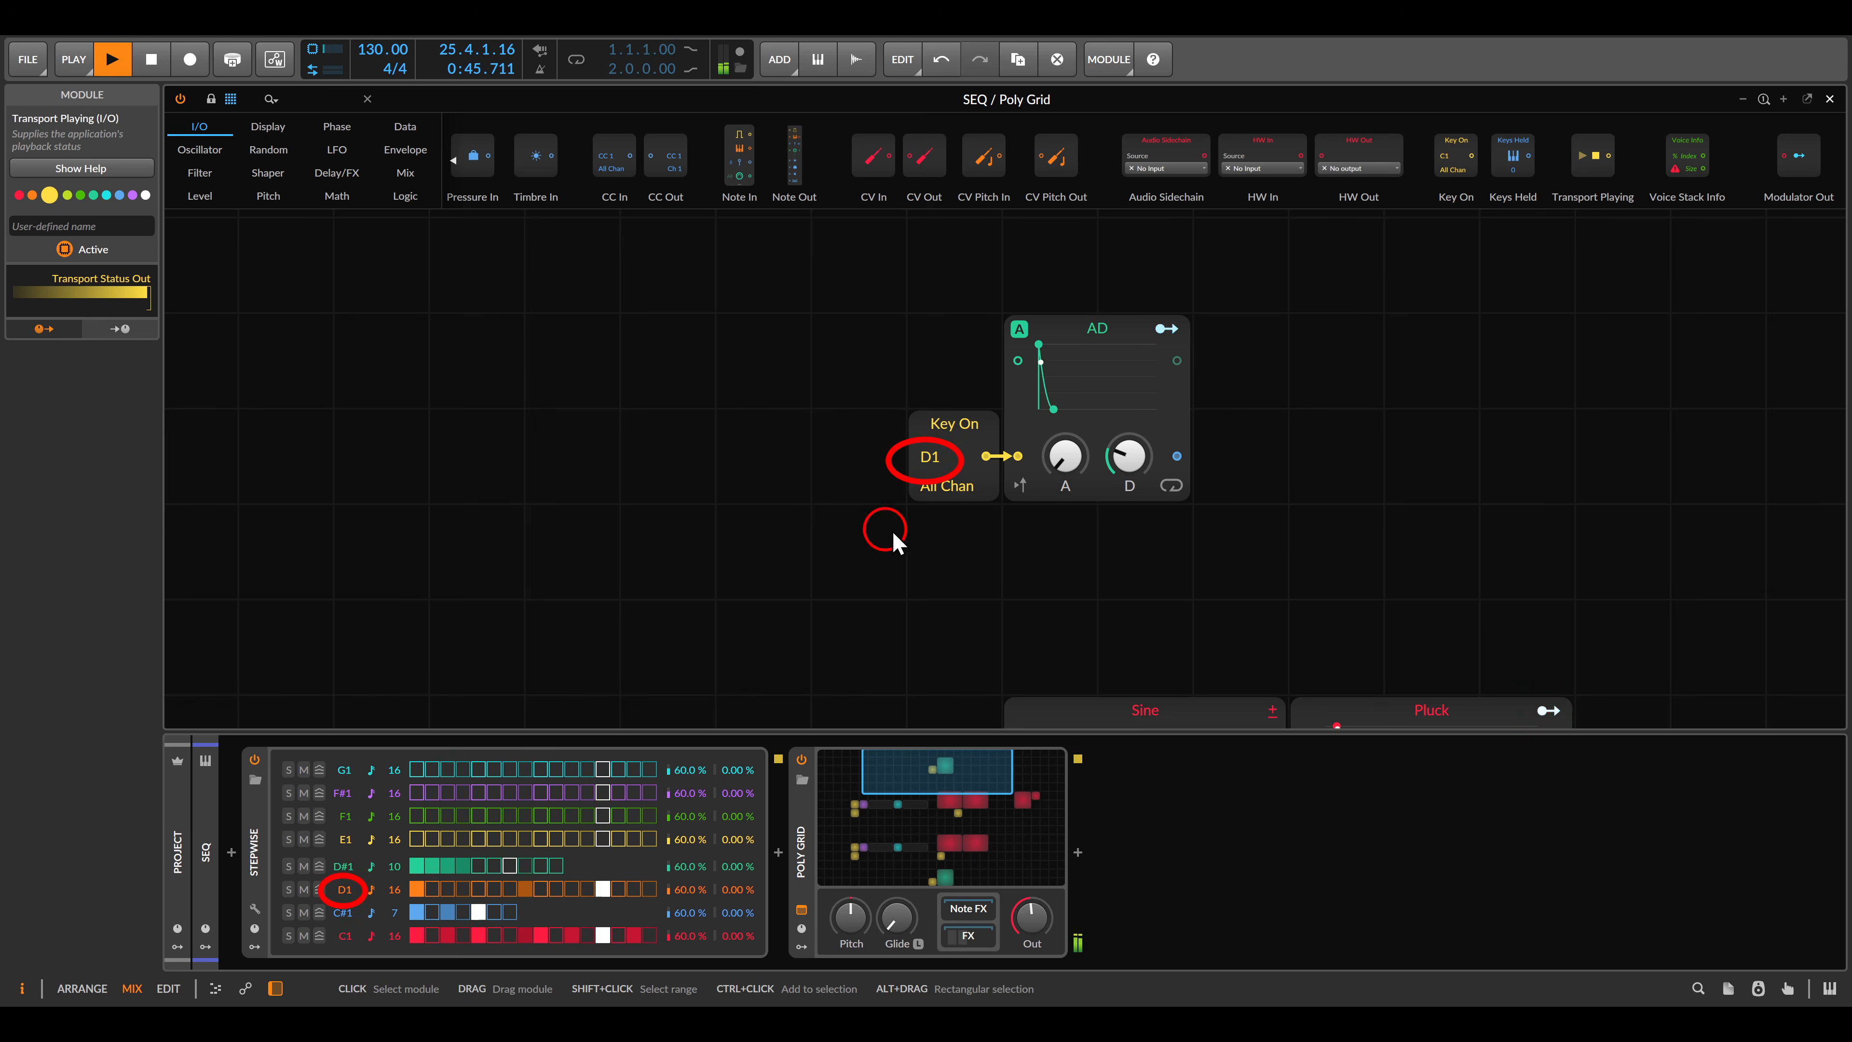
{"action": "key", "text": "Escape"}
{"action": "mouse_move", "coordinate": [1224, 597]}
{"action": "left_mouse_down"}
{"action": "mouse_move", "coordinate": [1105, 521]}
{"action": "mouse_move", "coordinate": [1073, 472]}
{"action": "left_mouse_up"}
{"action": "scroll", "coordinate": [1104, 521], "scroll_direction": "down", "scroll_amount": 1}
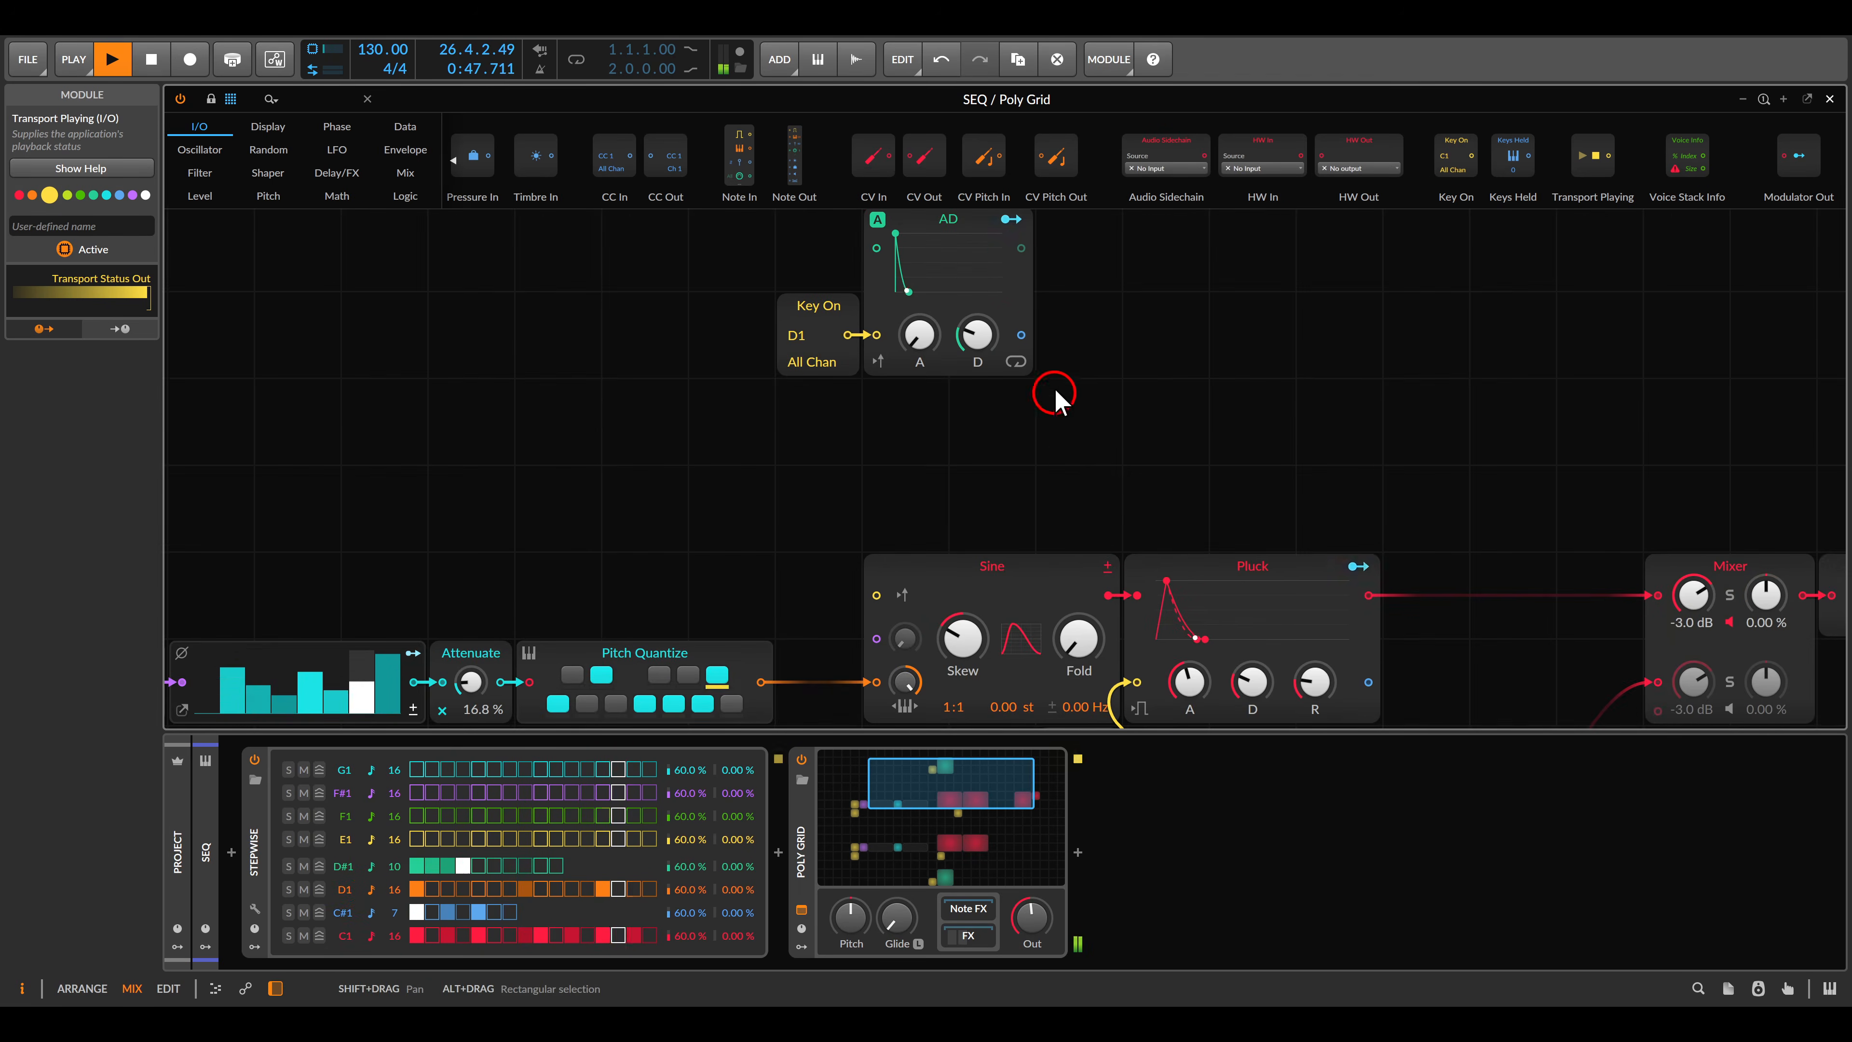
{"action": "left_click", "coordinate": [1010, 219]}
{"action": "left_click_drag", "start_coordinate": [1081, 633], "coordinate": [1081, 596]}
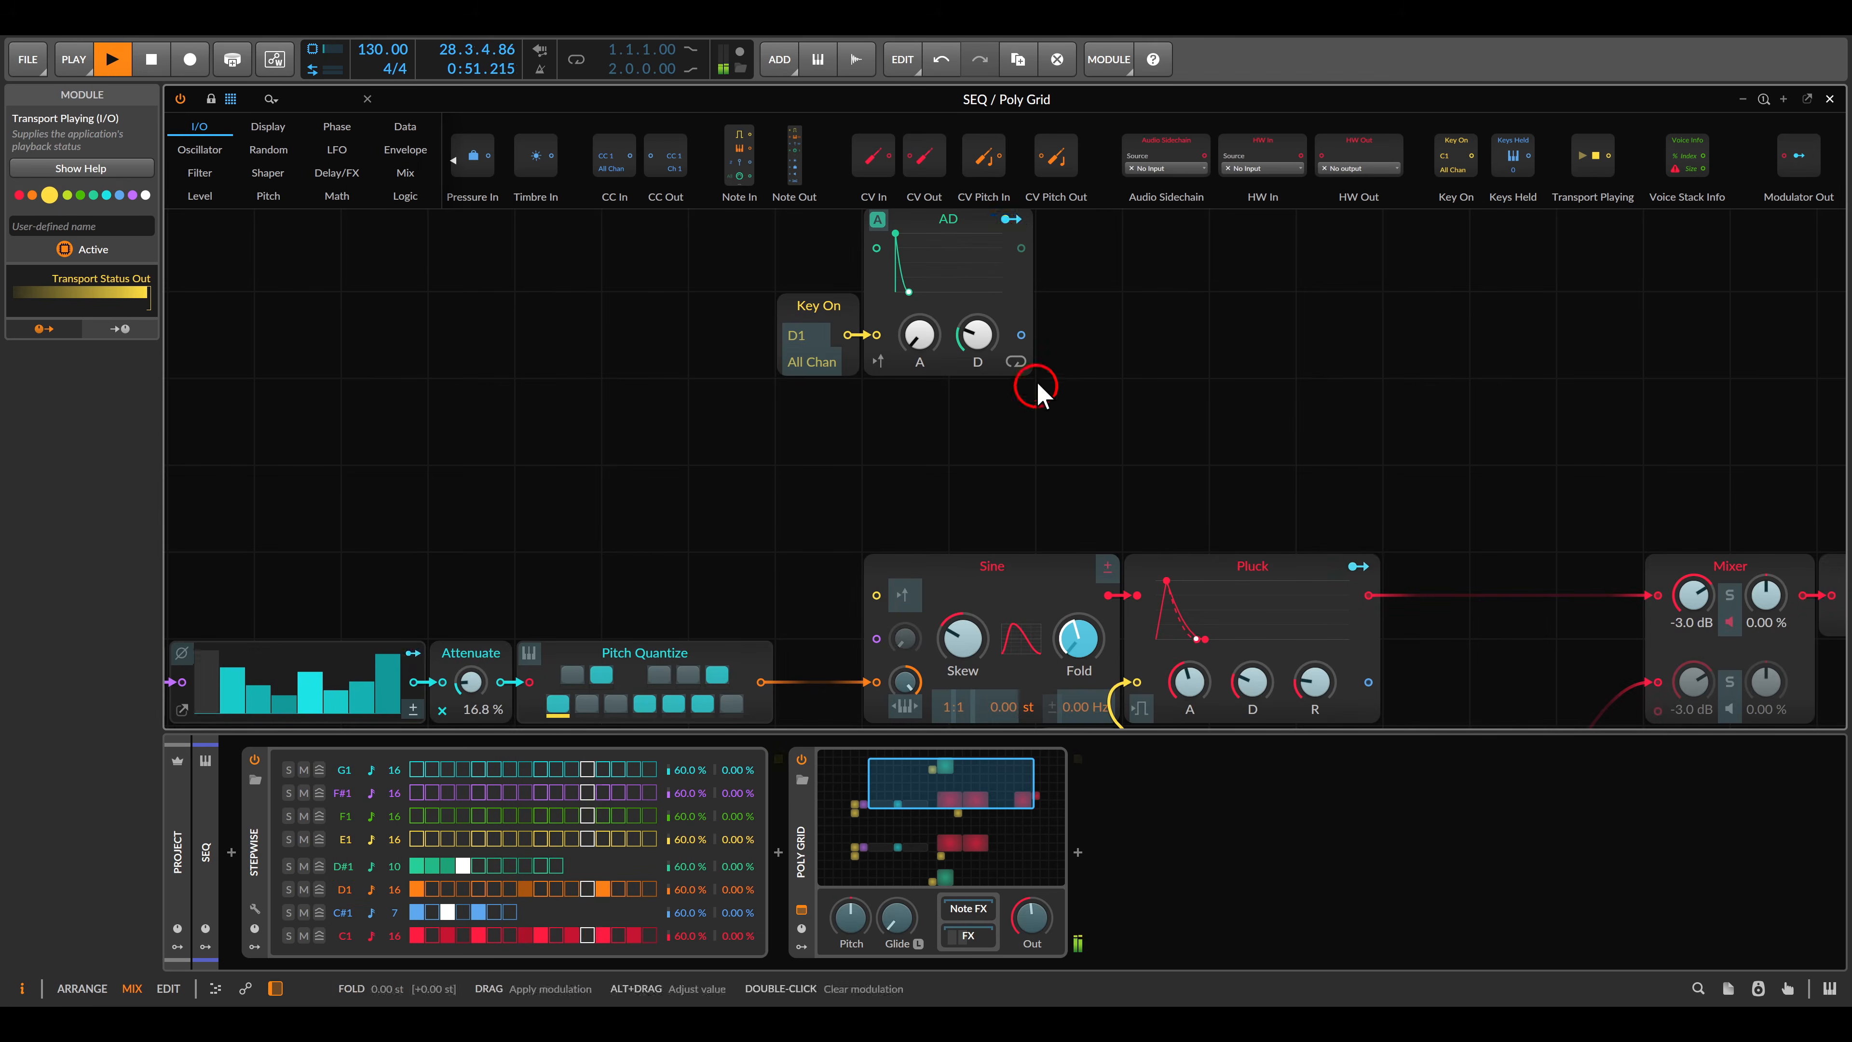
{"action": "left_click", "coordinate": [1013, 220]}
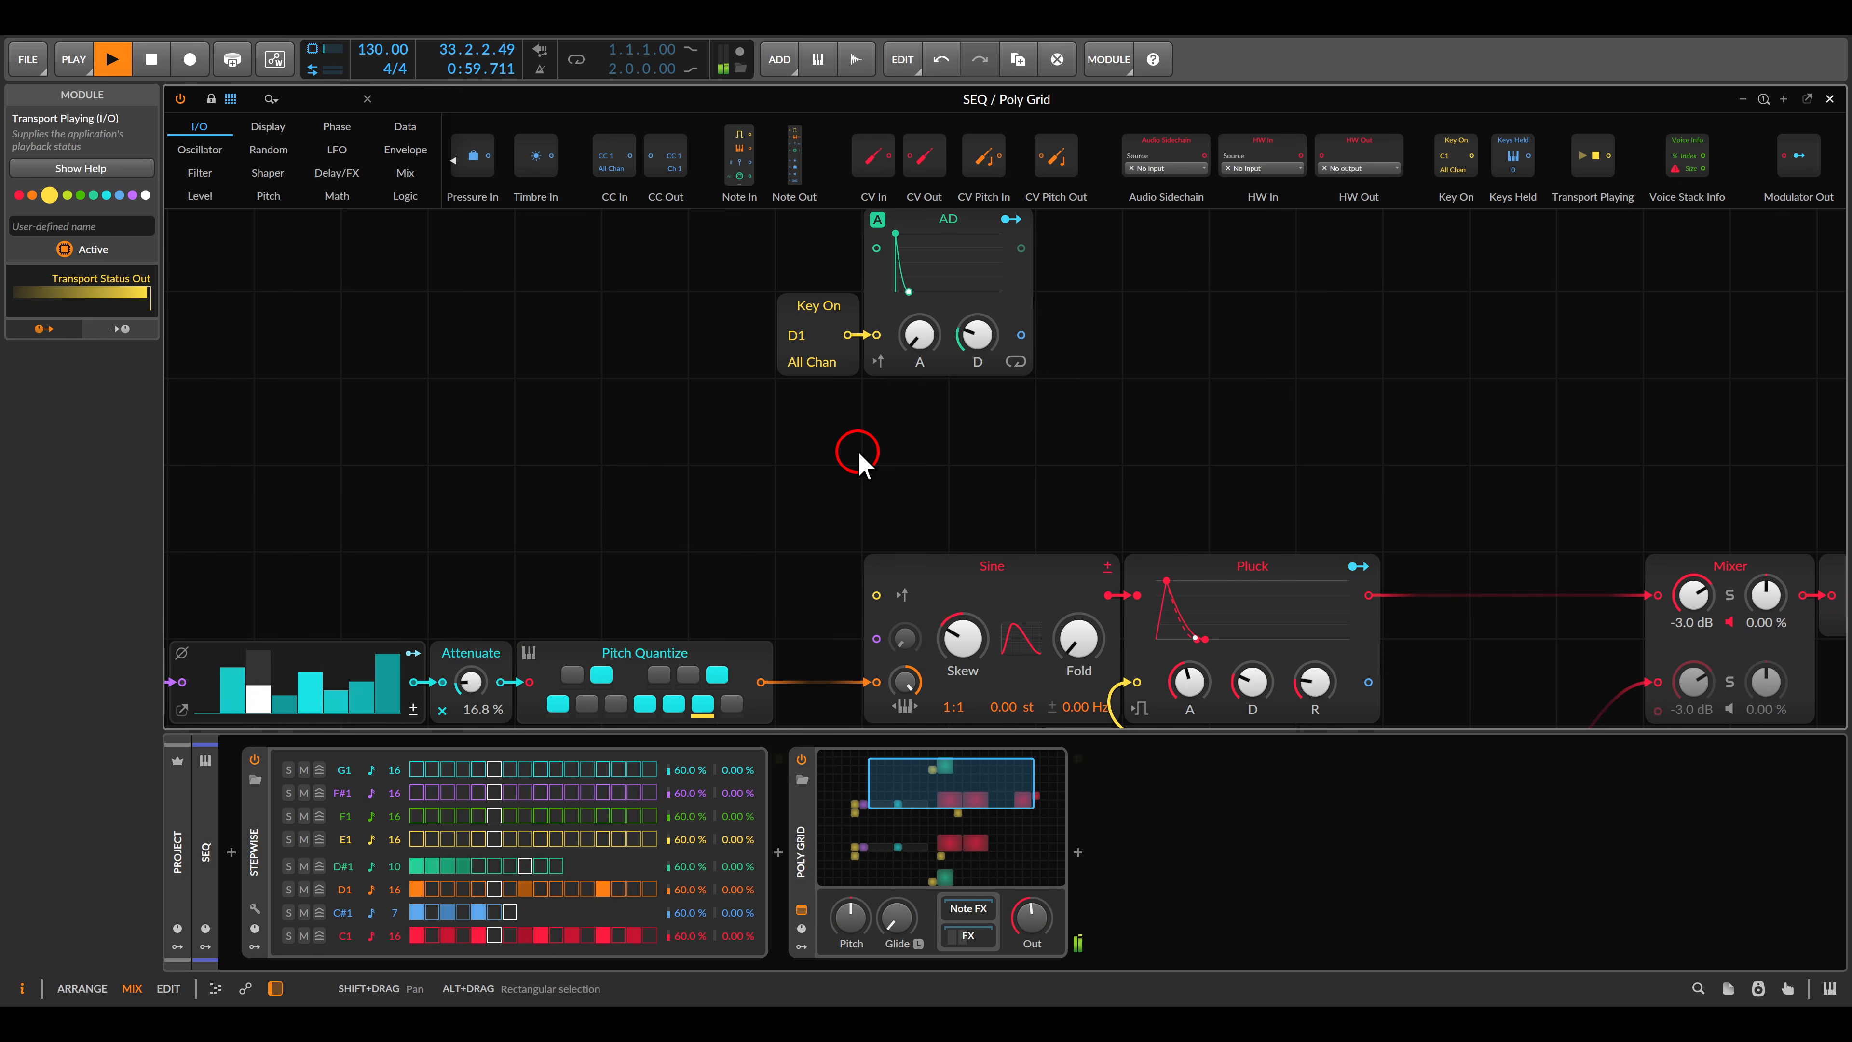
Examine the second Sine voice driven by C#1, its three-step counter sequence, its mixer routing and the D#1-triggered AD envelope.
{"action": "scroll", "coordinate": [859, 456], "scroll_direction": "down", "scroll_amount": 3}
{"action": "left_click_drag", "start_coordinate": [798, 571], "coordinate": [1109, 491]}
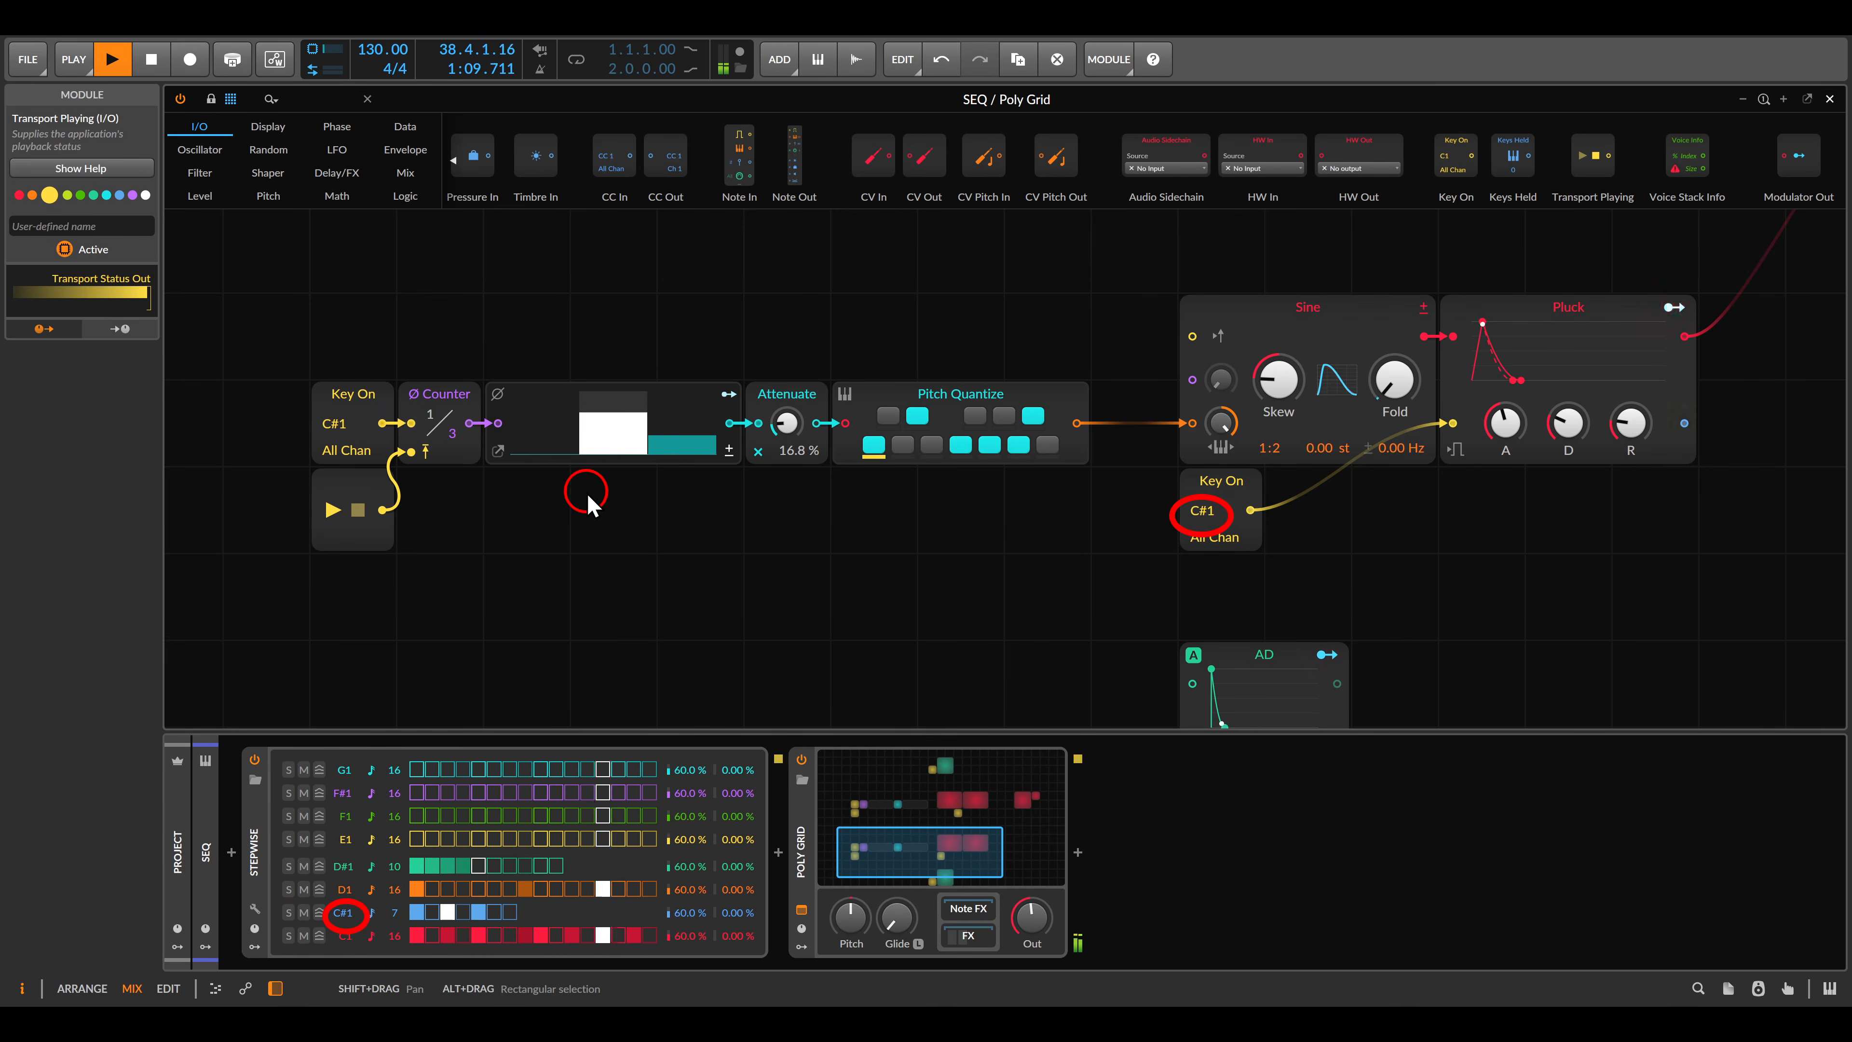
{"action": "left_click_drag", "start_coordinate": [287, 357], "coordinate": [752, 545]}
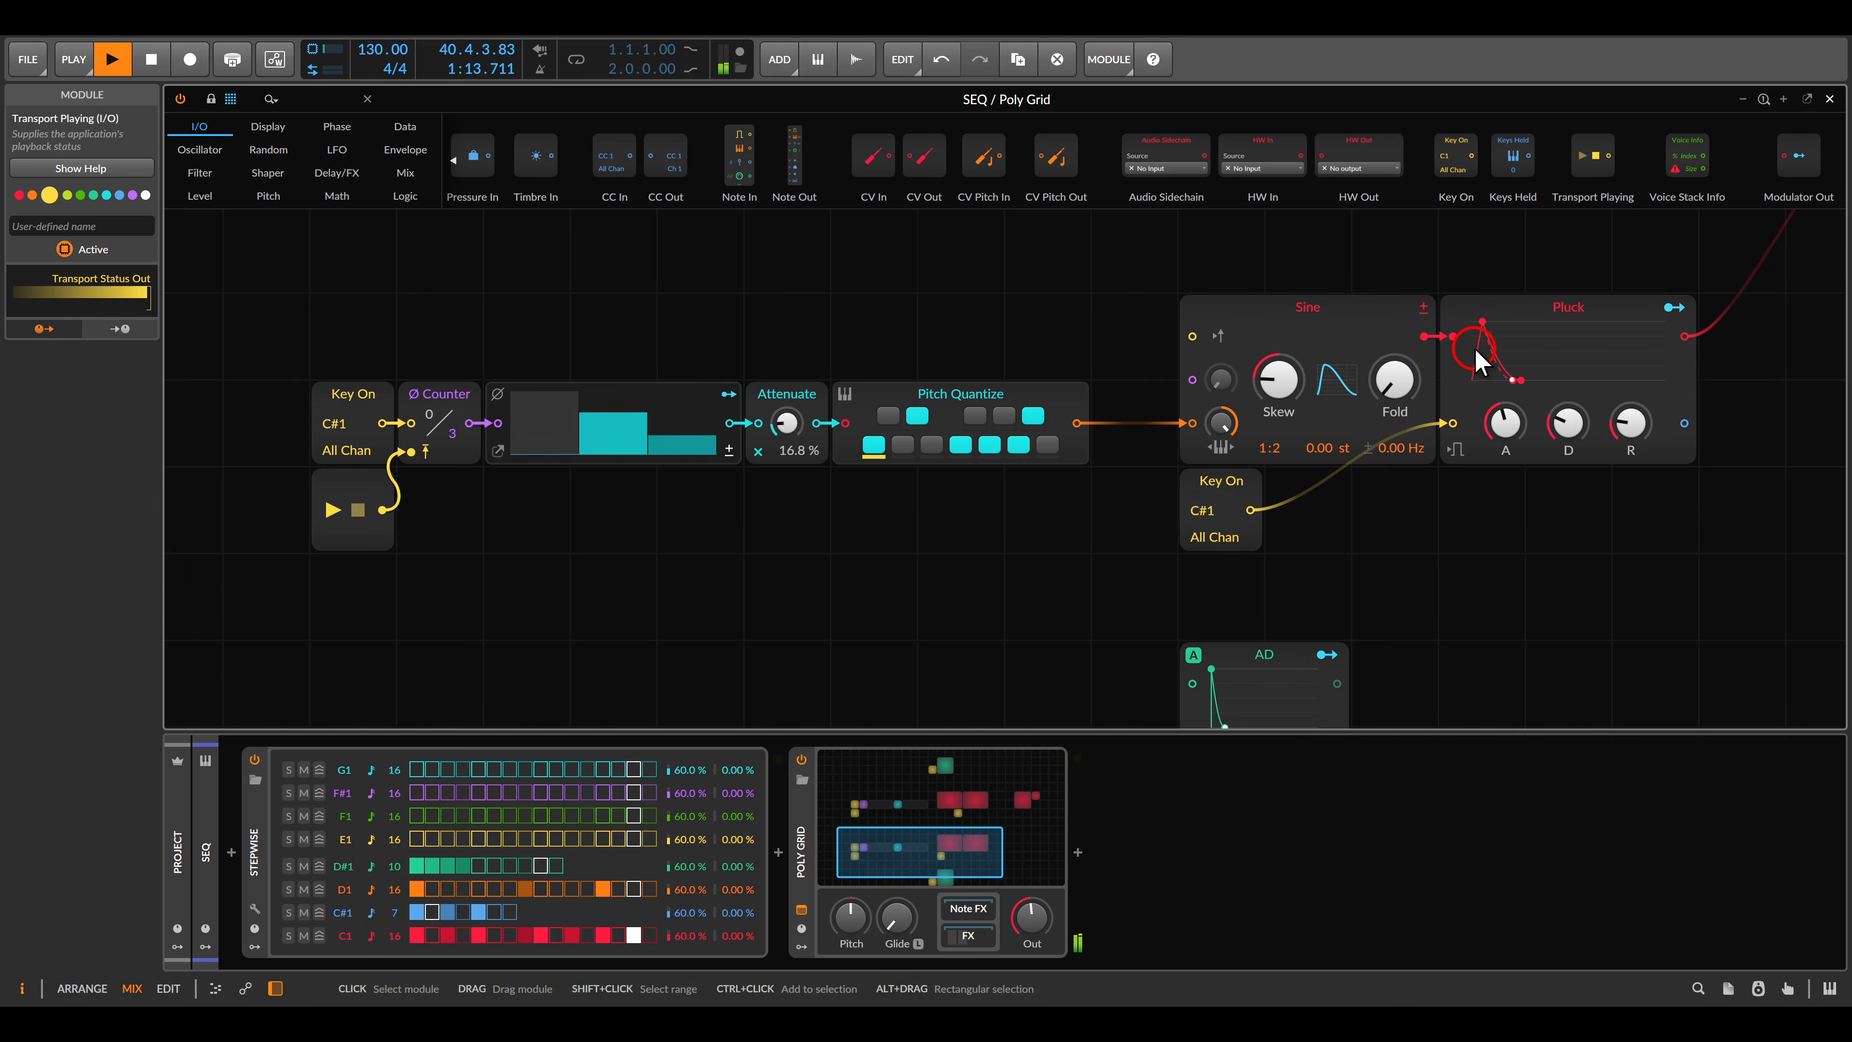
{"action": "mouse_move", "coordinate": [1466, 364]}
{"action": "left_mouse_down"}
{"action": "mouse_move", "coordinate": [824, 628]}
{"action": "mouse_move", "coordinate": [731, 706]}
{"action": "left_mouse_up"}
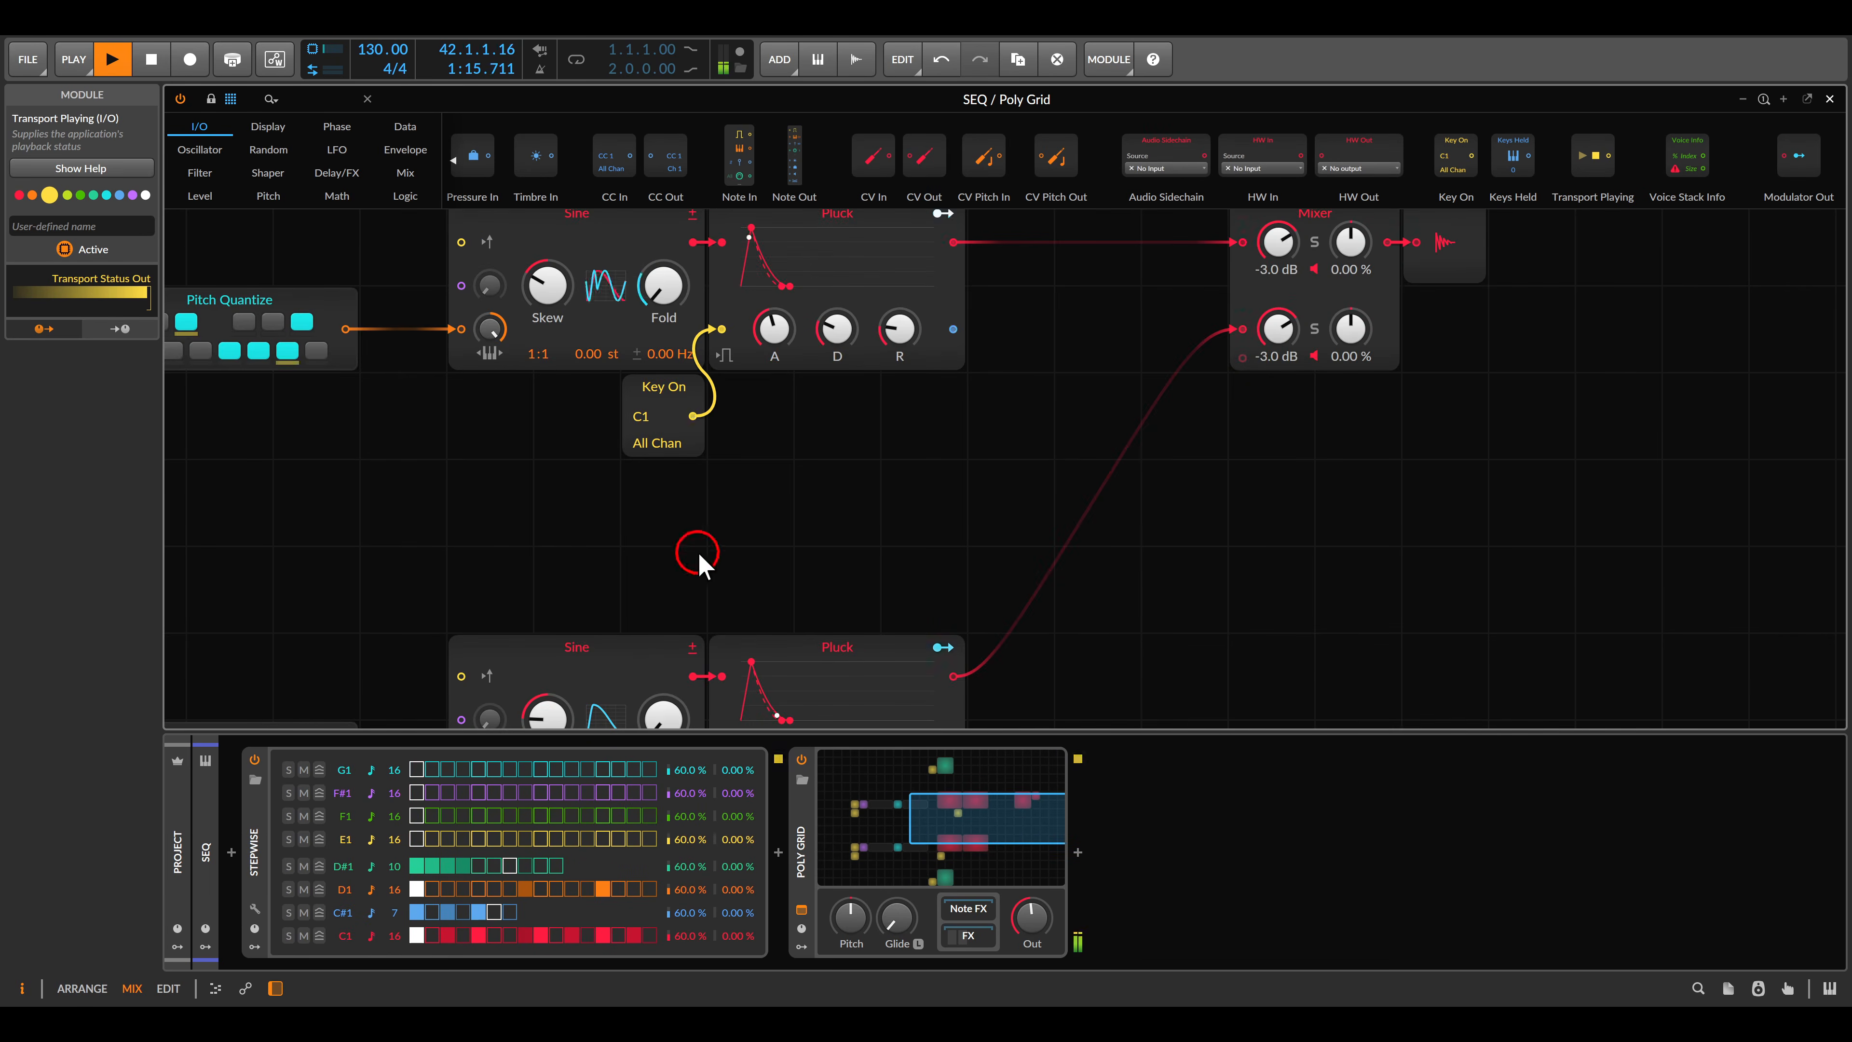
{"action": "left_click_drag", "start_coordinate": [695, 550], "coordinate": [1241, 257]}
{"action": "scroll", "coordinate": [1005, 343], "scroll_direction": "down", "scroll_amount": 5}
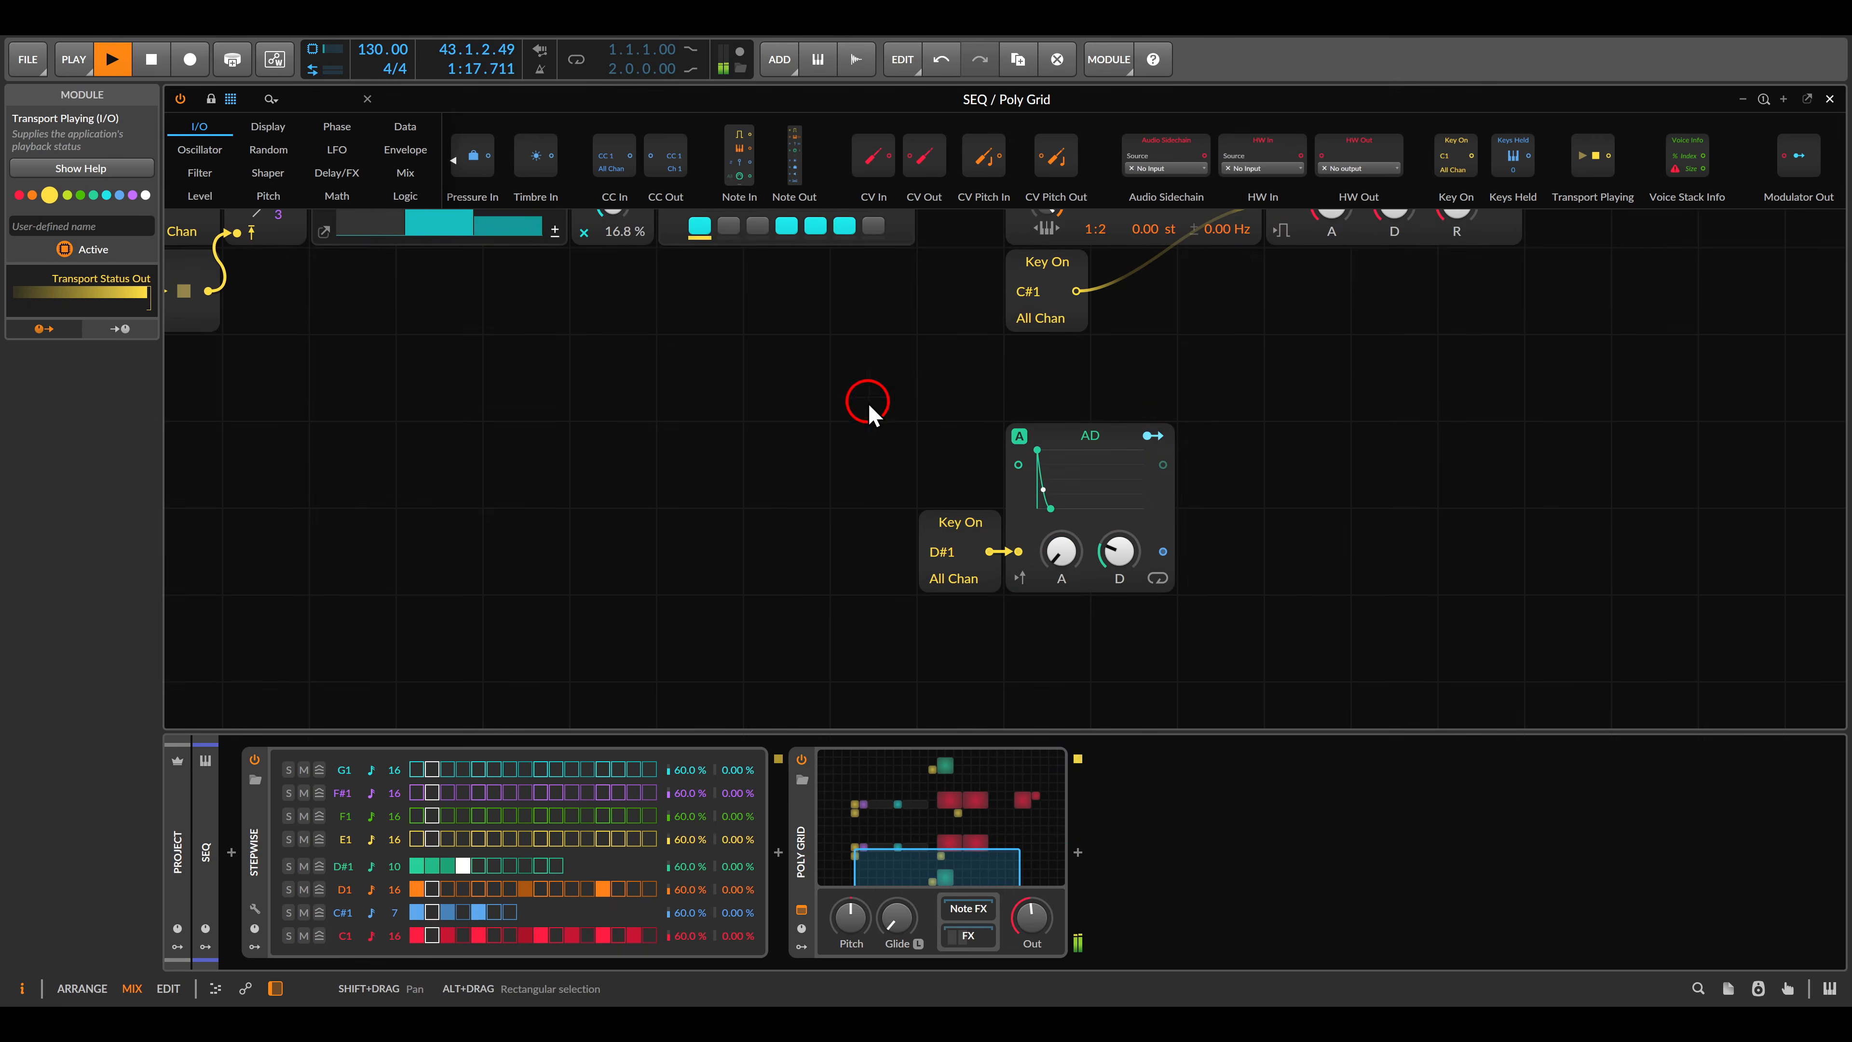
{"action": "mouse_move", "coordinate": [861, 403]}
{"action": "left_mouse_down"}
{"action": "mouse_move", "coordinate": [1189, 588]}
{"action": "mouse_move", "coordinate": [1218, 631]}
{"action": "left_mouse_up"}
{"action": "scroll", "coordinate": [882, 394], "scroll_direction": "down", "scroll_amount": 6}
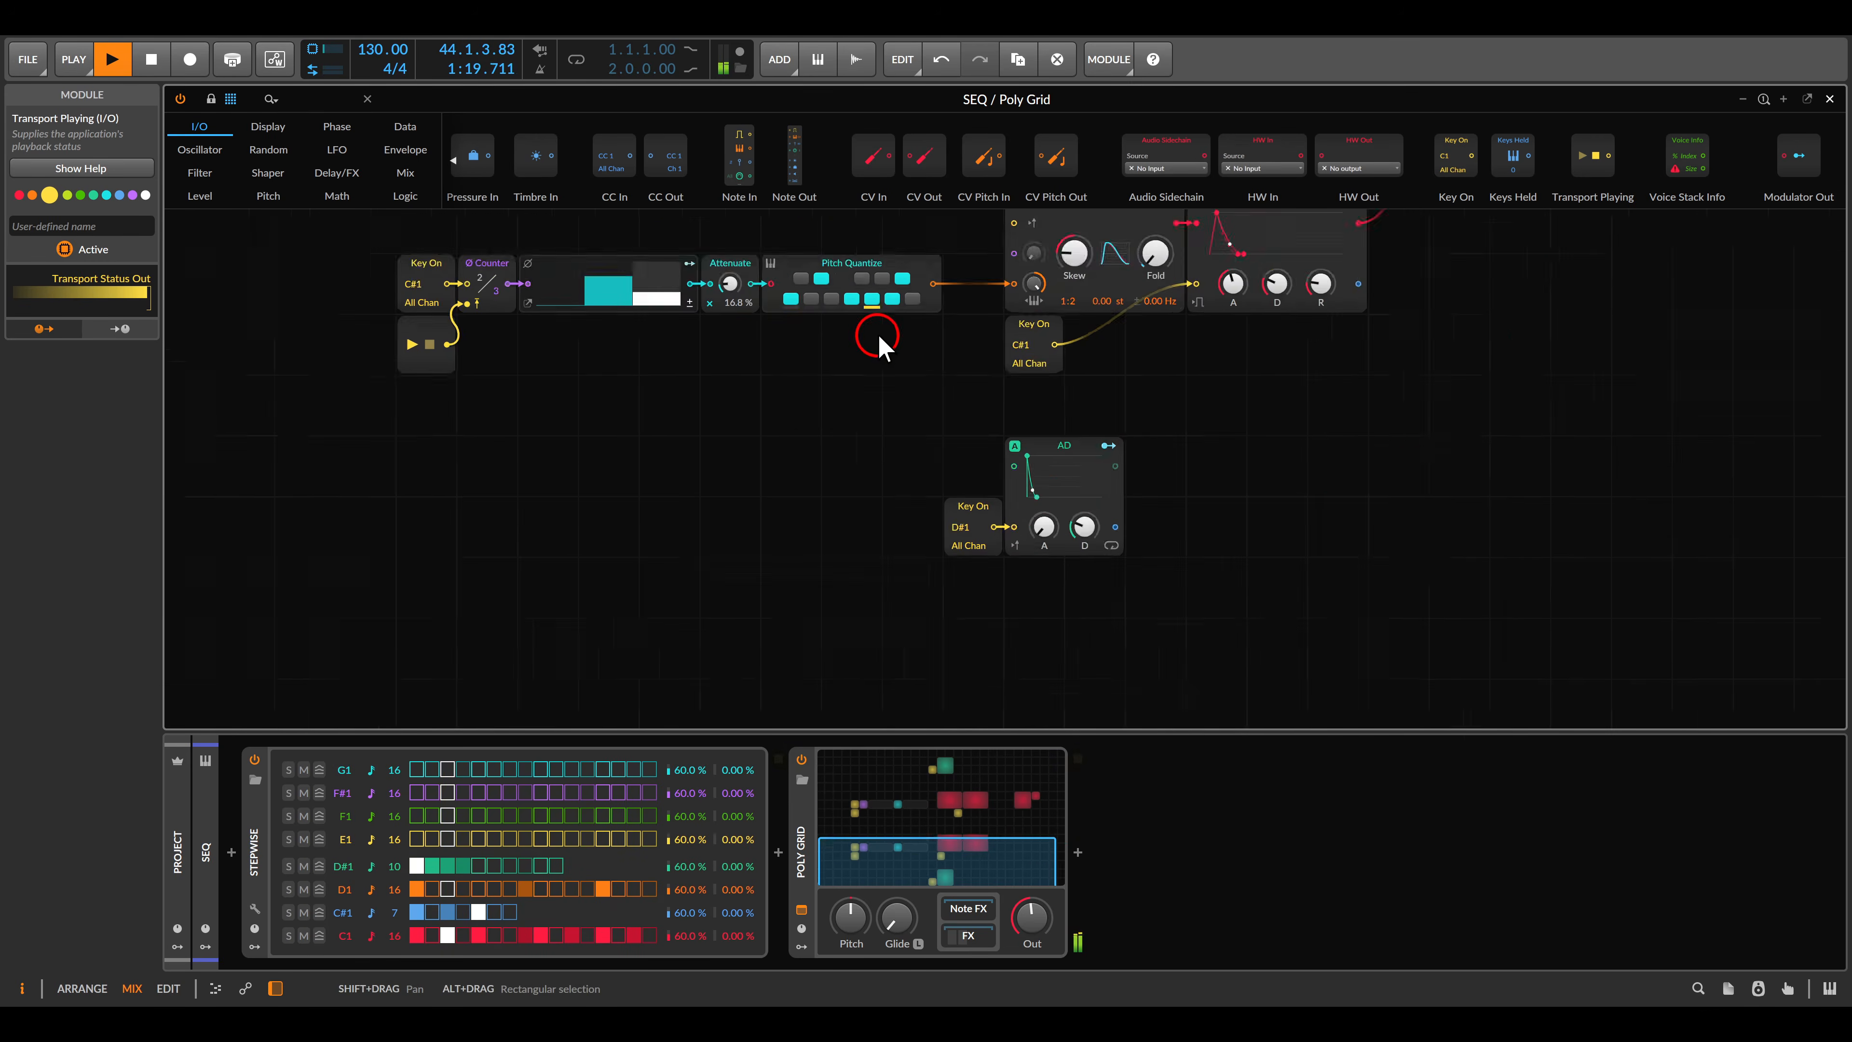
{"action": "left_click_drag", "start_coordinate": [985, 402], "coordinate": [976, 422]}
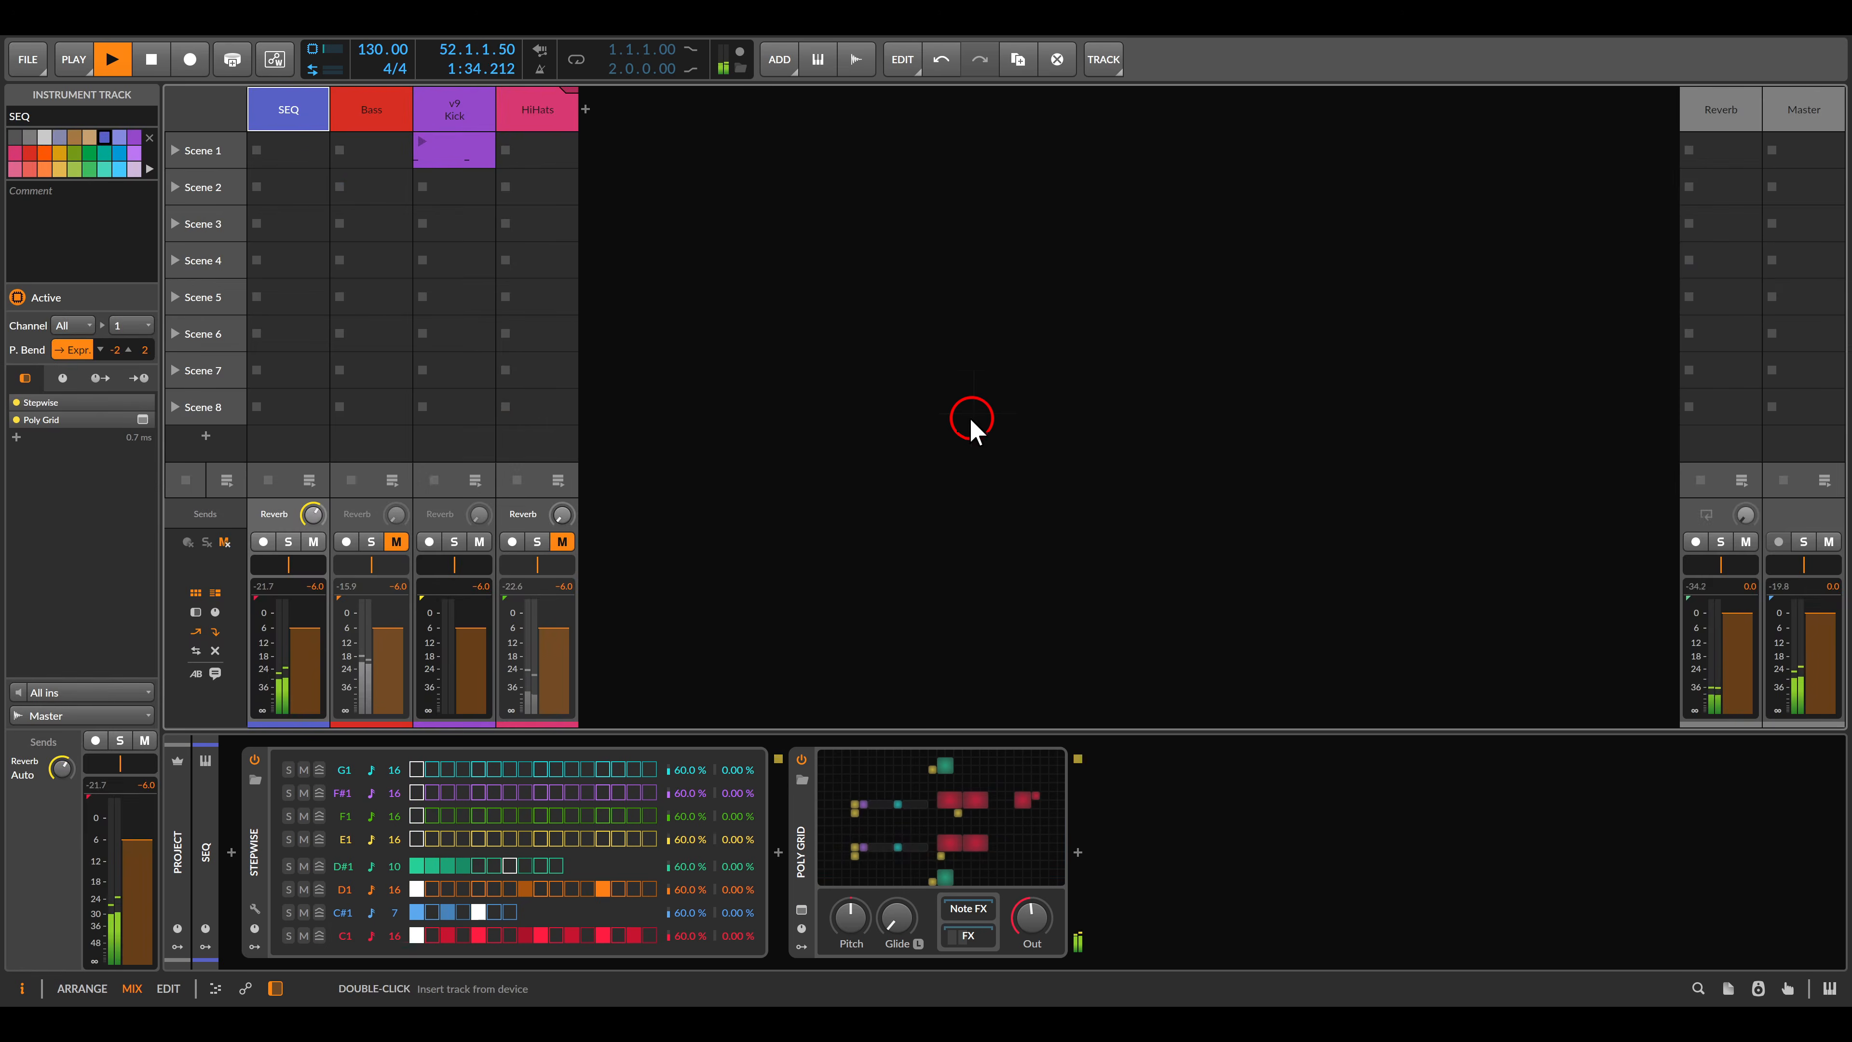
Open the Bass track's Poly Grid and examine the C1 and D#1 Key On modules, the OR gate and the F1-triggered envelope.
{"action": "key", "text": "Escape"}
{"action": "left_click", "coordinate": [368, 110]}
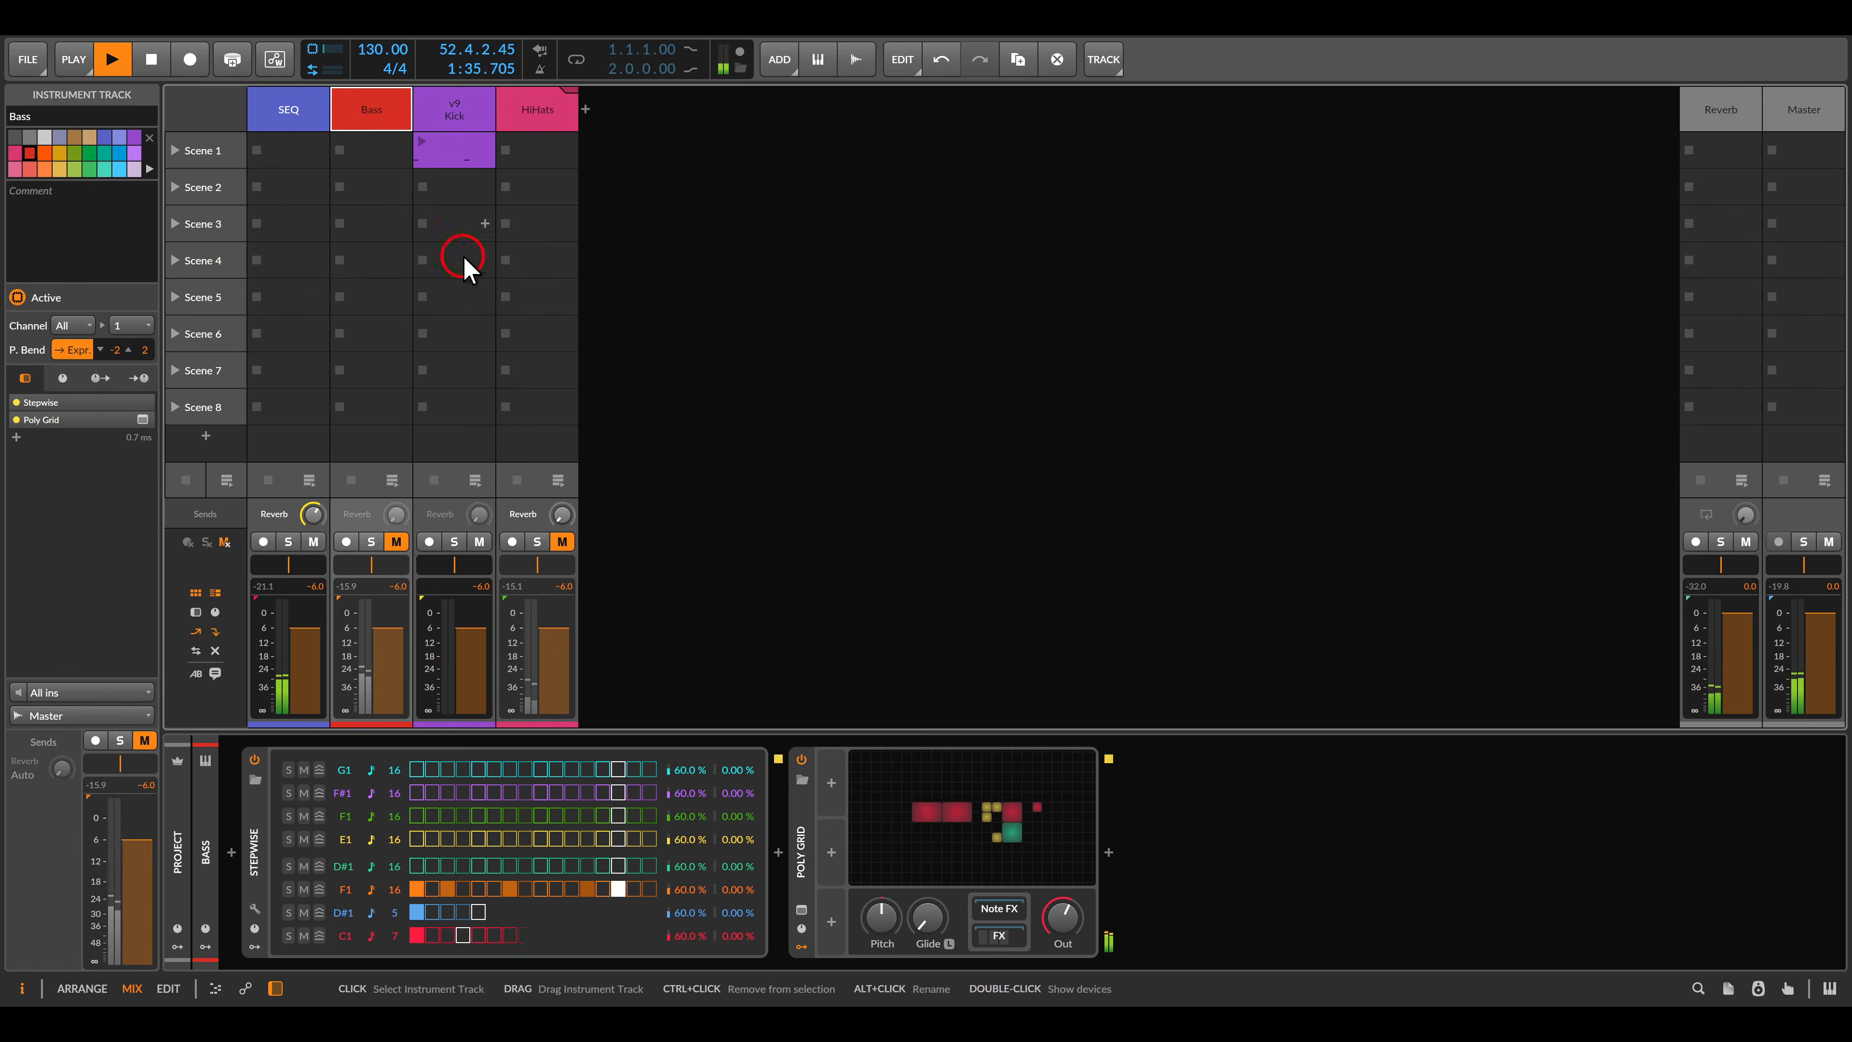
{"action": "double_click", "coordinate": [974, 797]}
{"action": "scroll", "coordinate": [1012, 564], "scroll_direction": "up", "scroll_amount": 2}
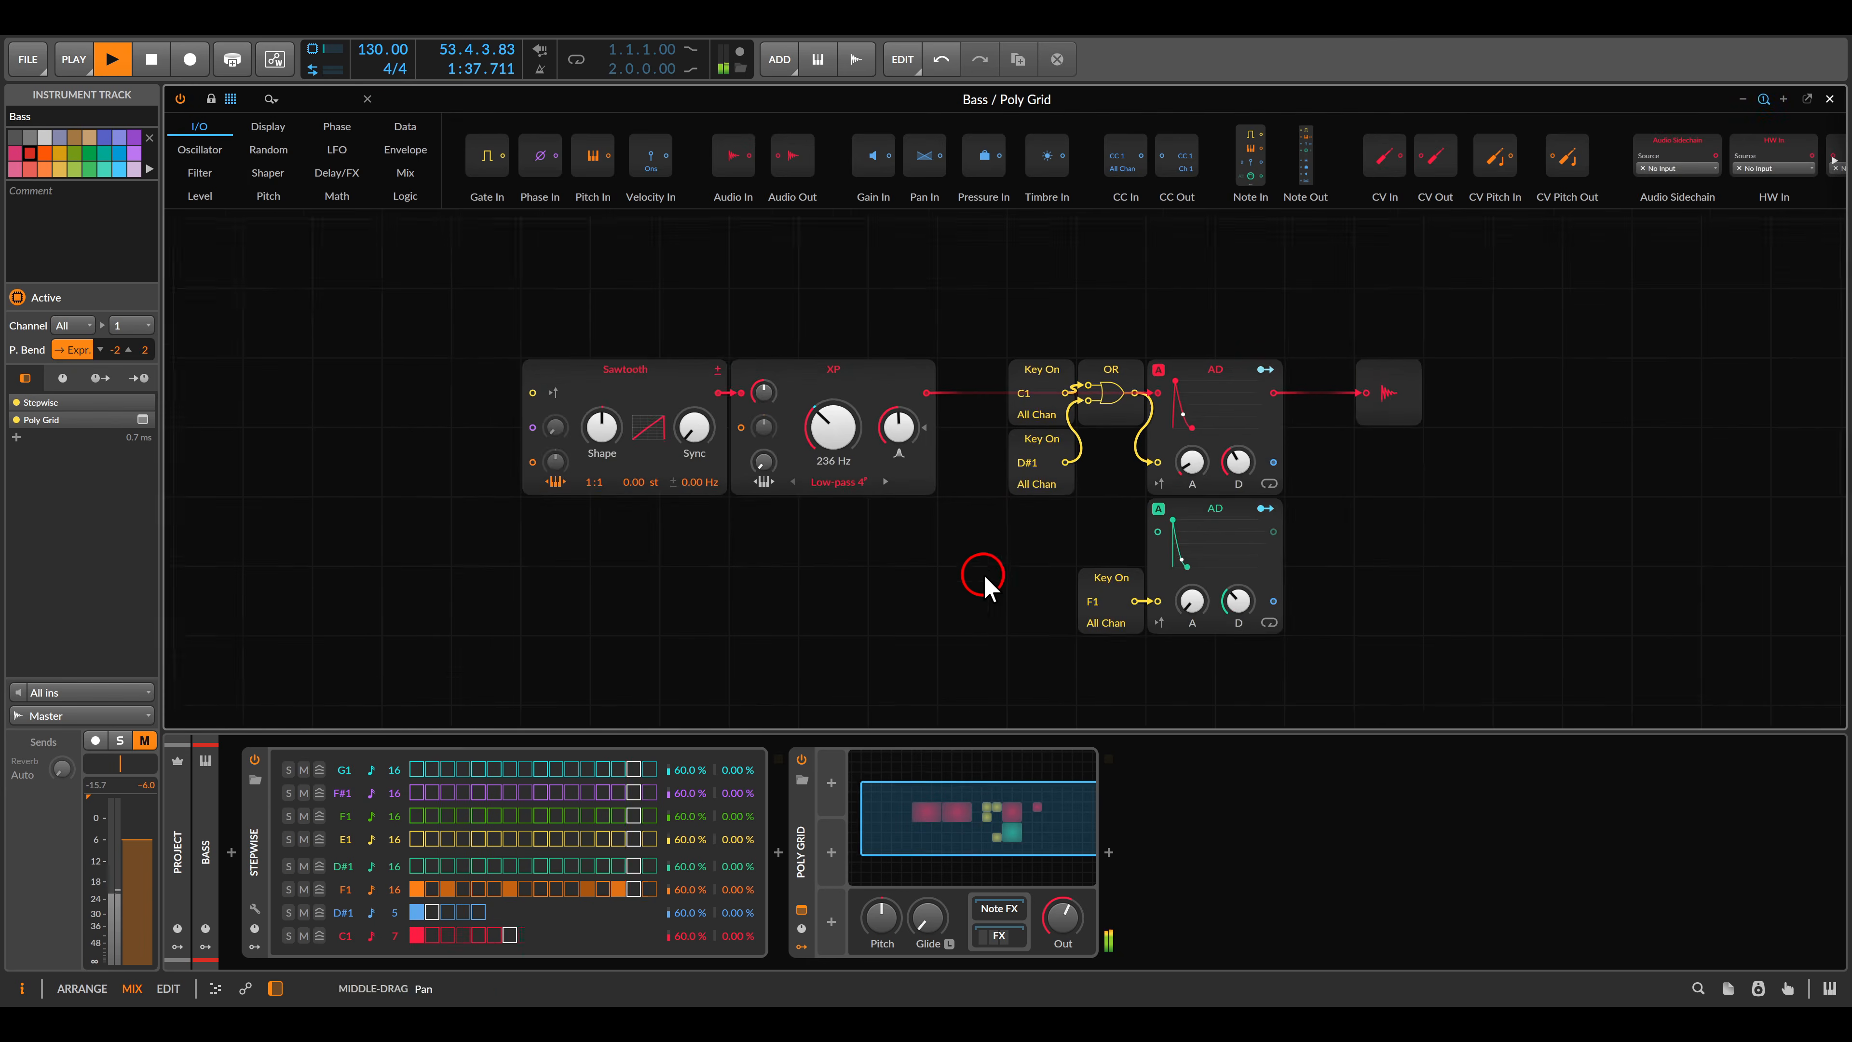
{"action": "left_click", "coordinate": [996, 379]}
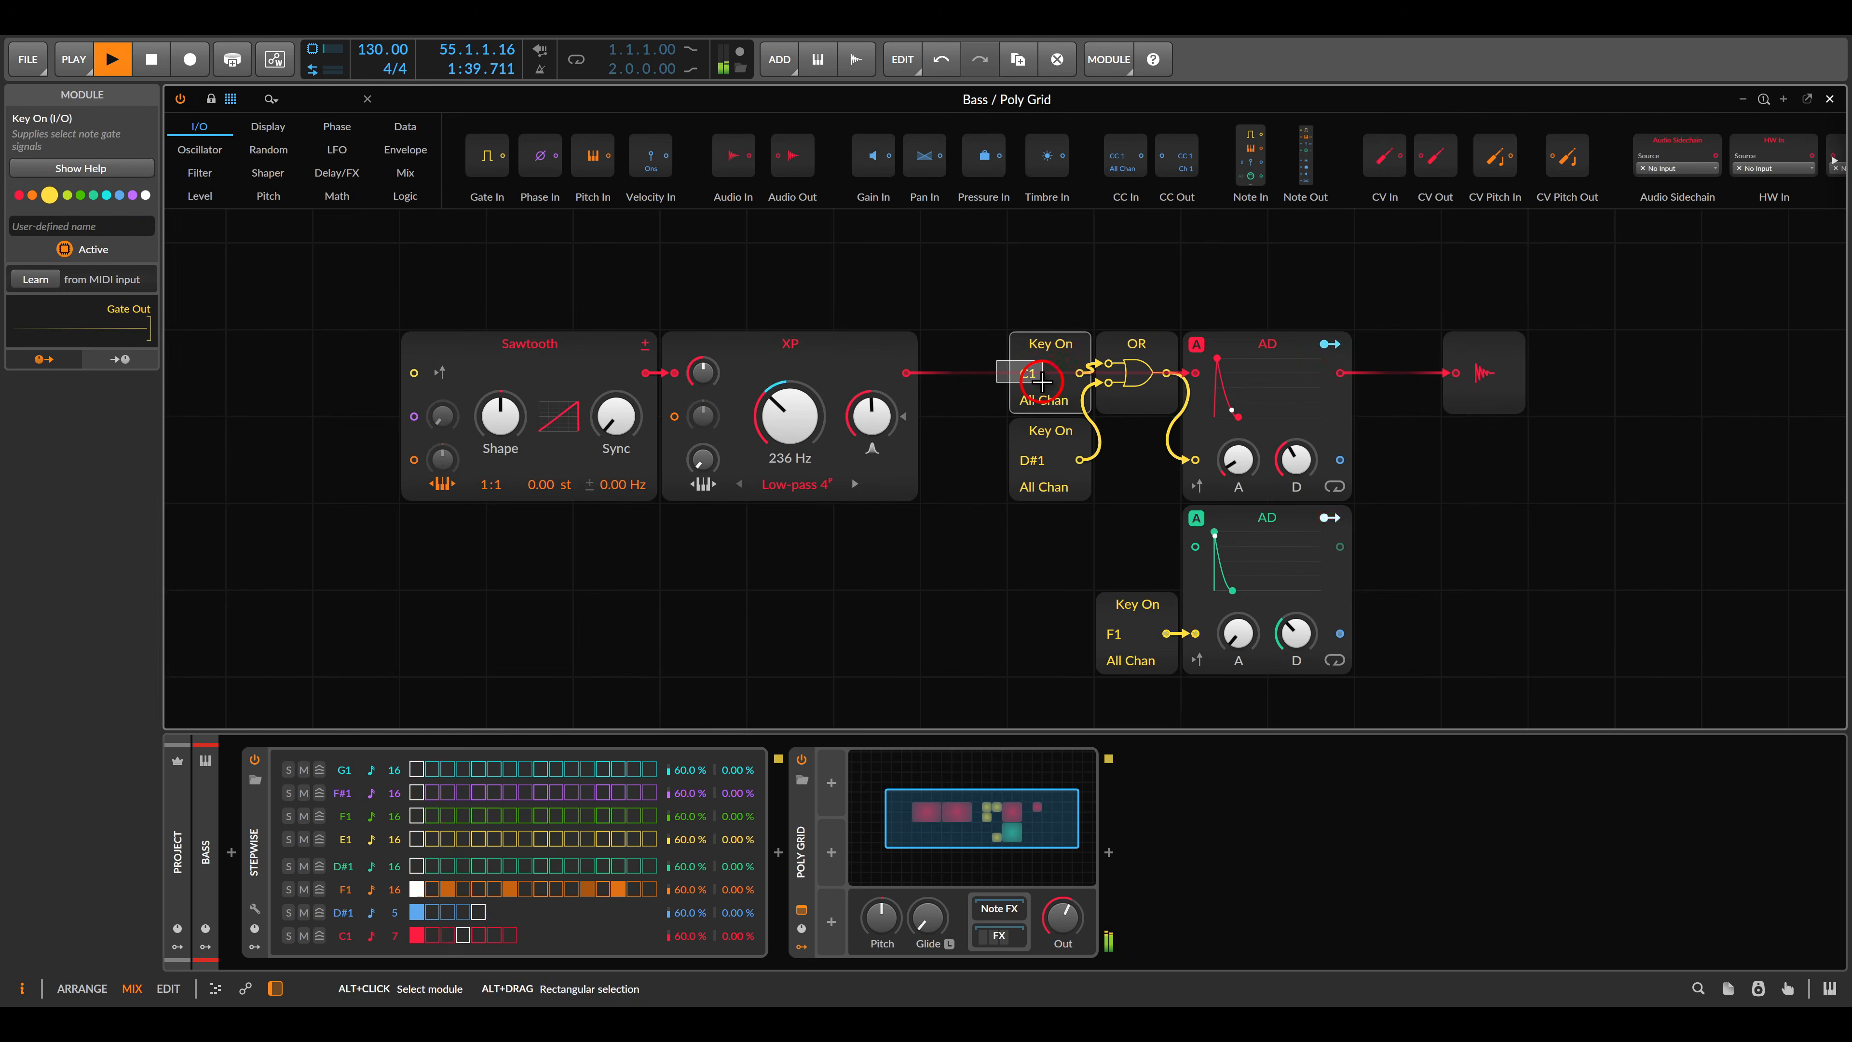
{"action": "mouse_move", "coordinate": [996, 358]}
{"action": "left_mouse_down"}
{"action": "mouse_move", "coordinate": [1060, 396]}
{"action": "mouse_move", "coordinate": [1058, 479]}
{"action": "left_mouse_up"}
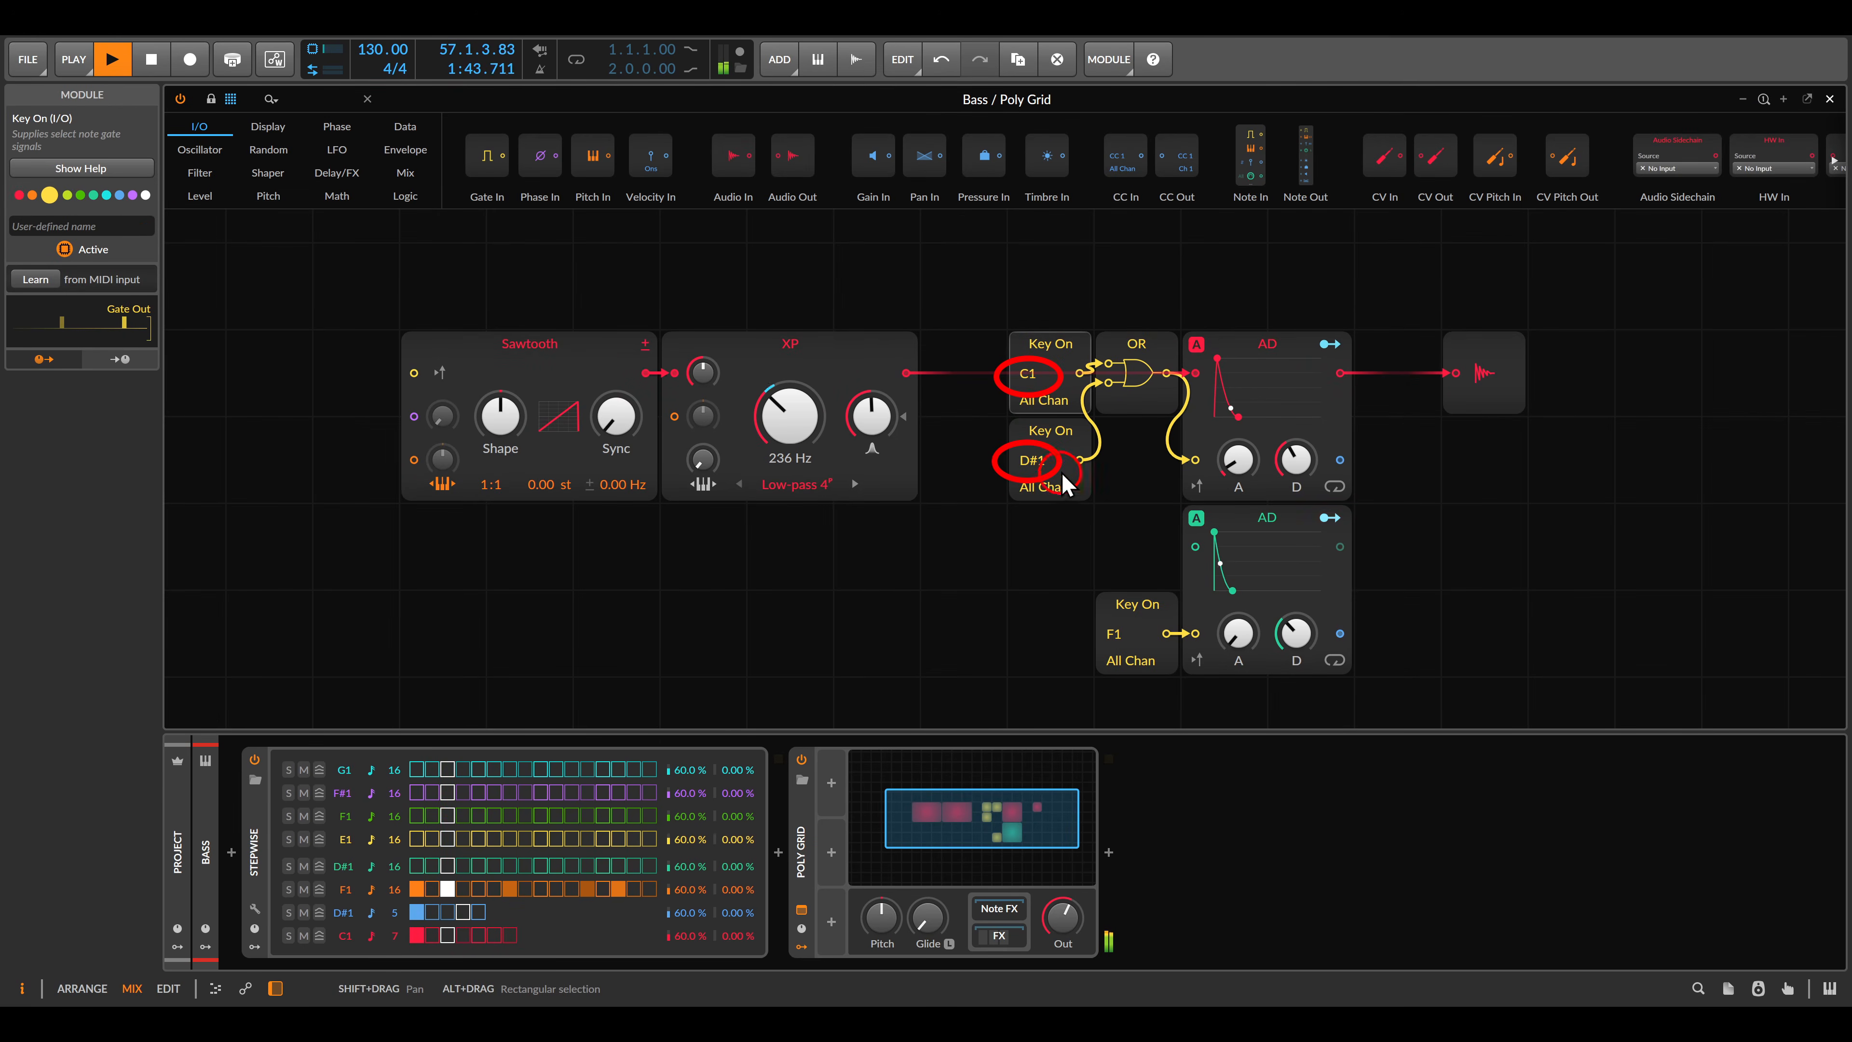
{"action": "left_click_drag", "start_coordinate": [1095, 323], "coordinate": [1165, 366]}
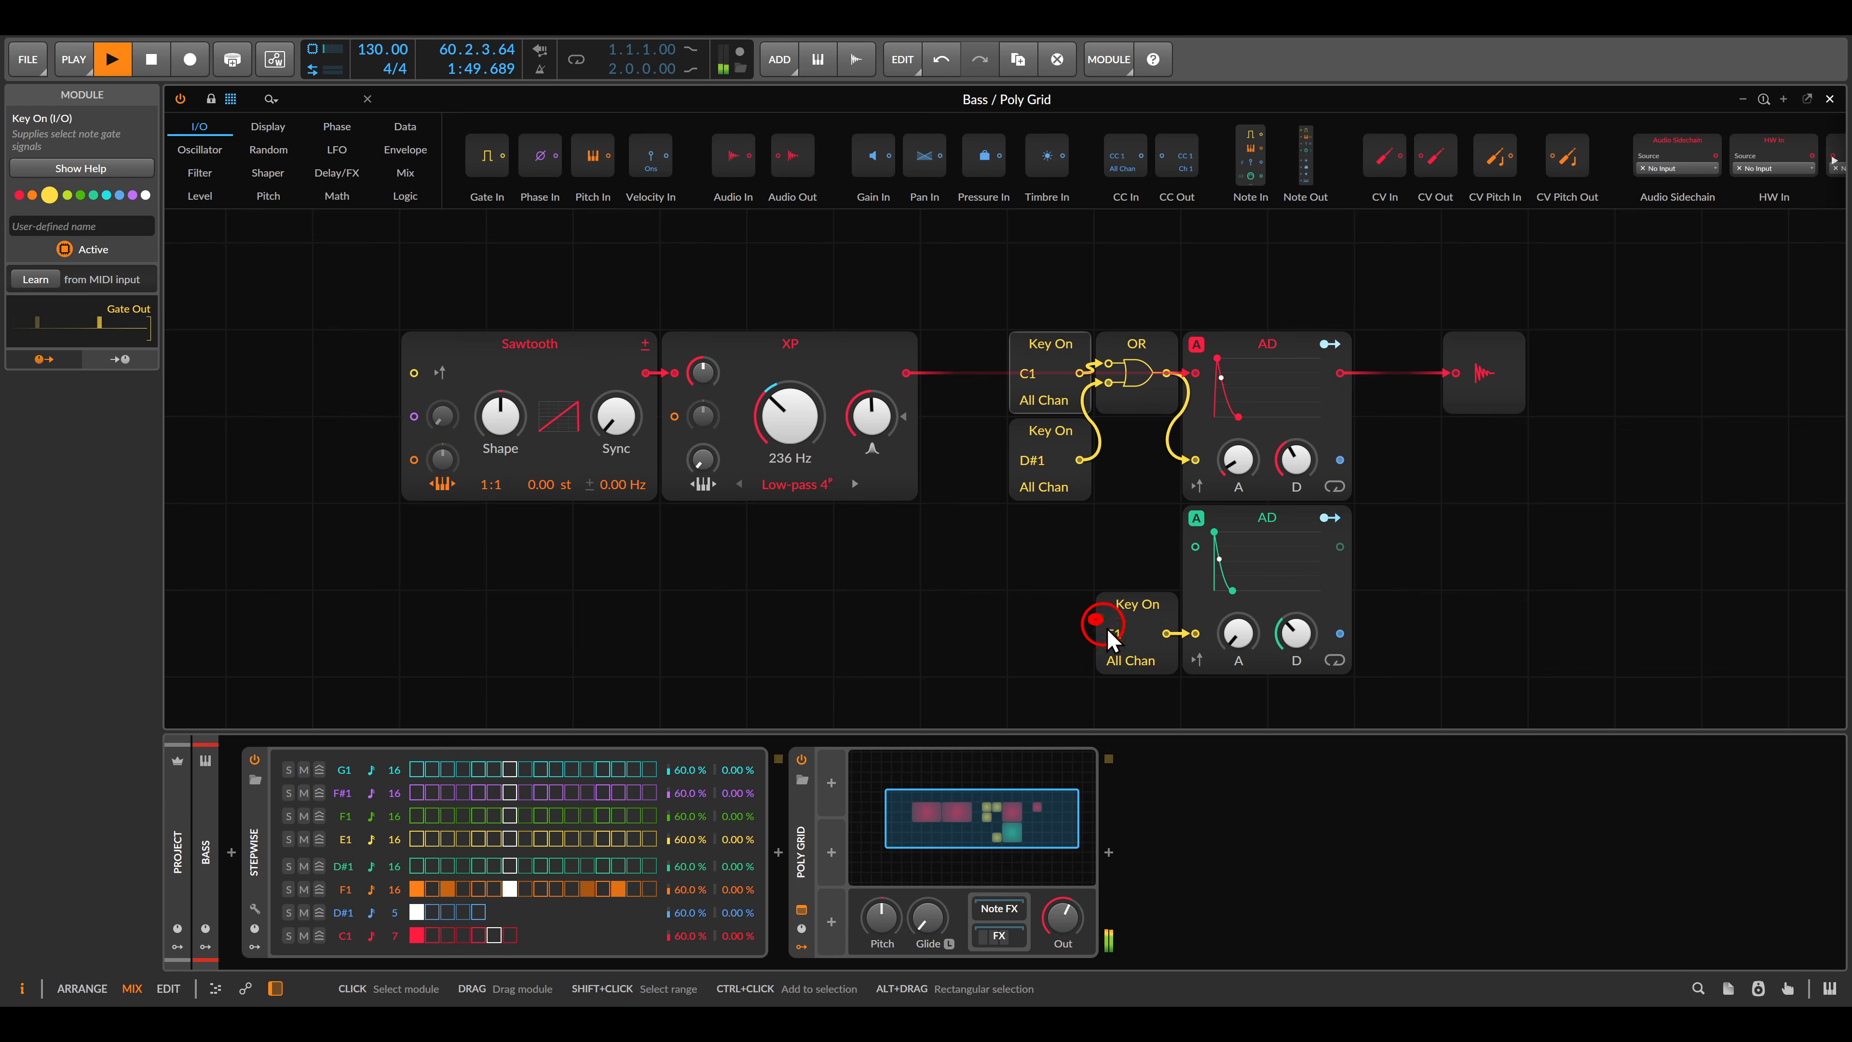
{"action": "key", "text": "Escape"}
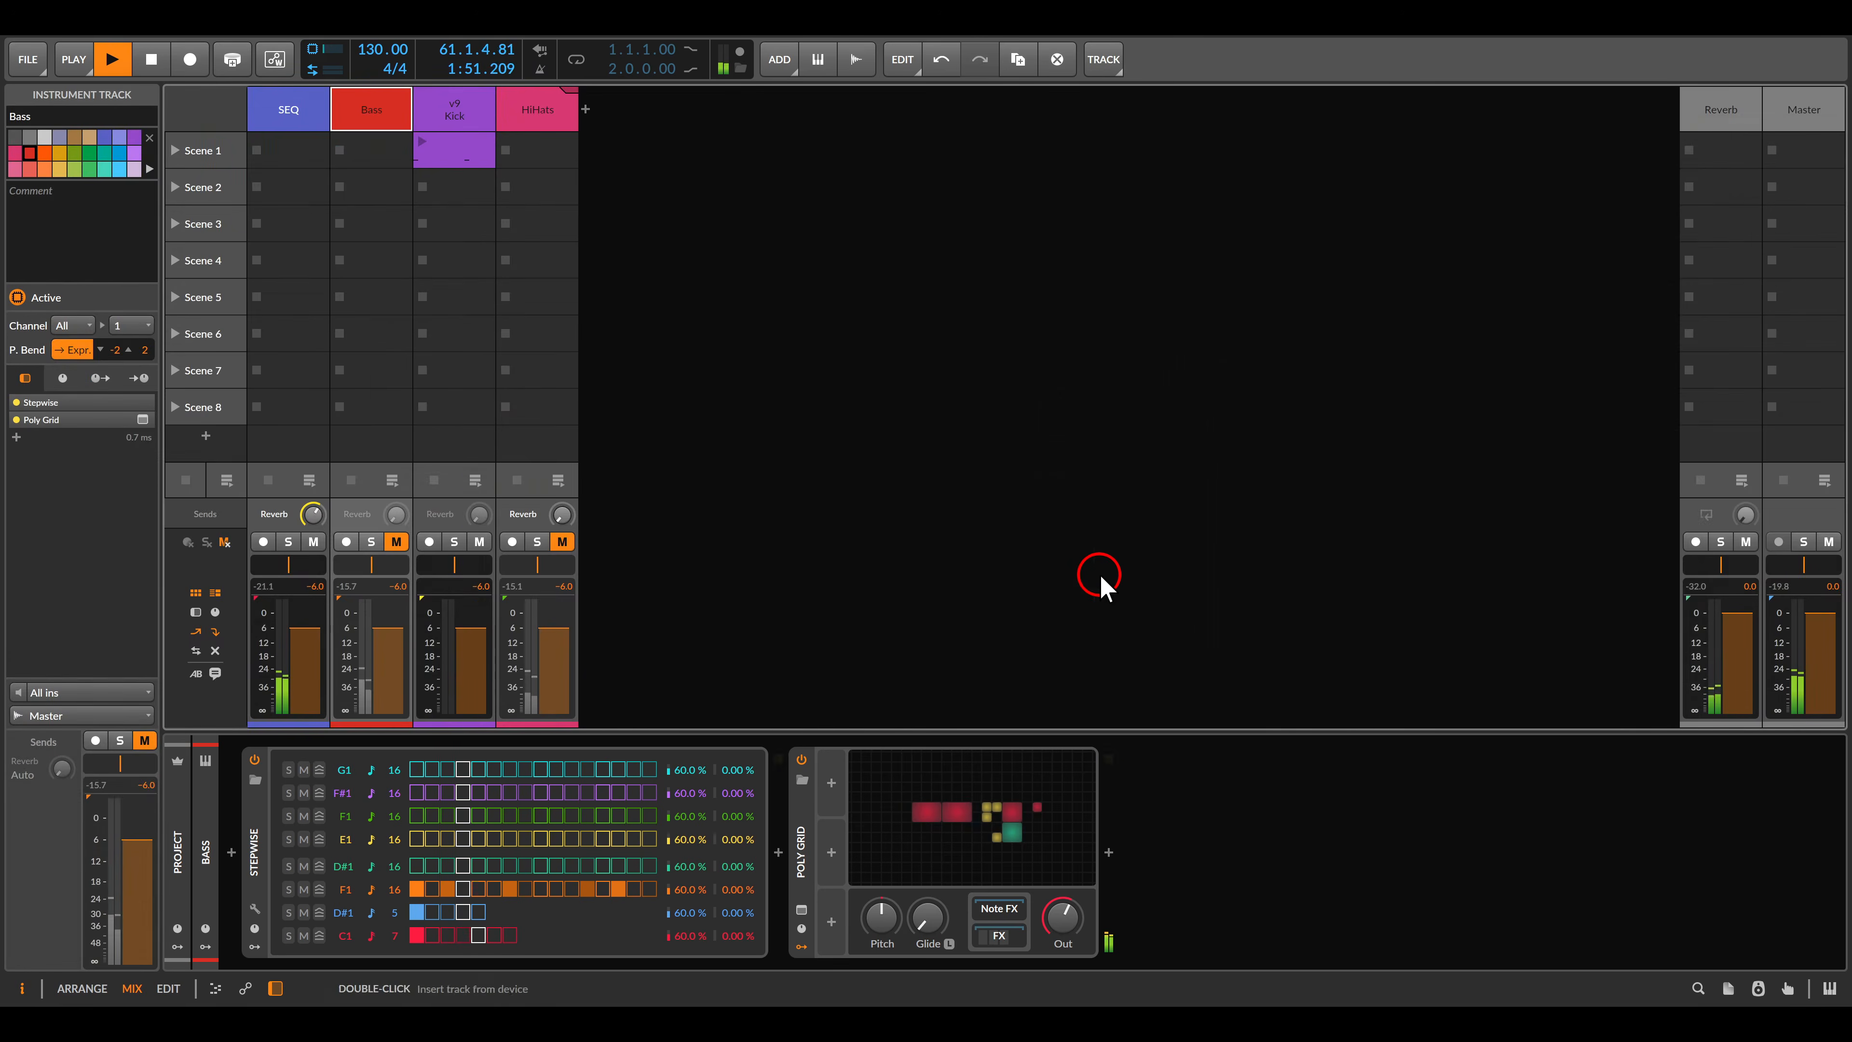
Unmute the Bass track and launch the v9 Kick track's clip in Scene 1.
{"action": "left_click", "coordinate": [396, 543]}
{"action": "left_click", "coordinate": [951, 802]}
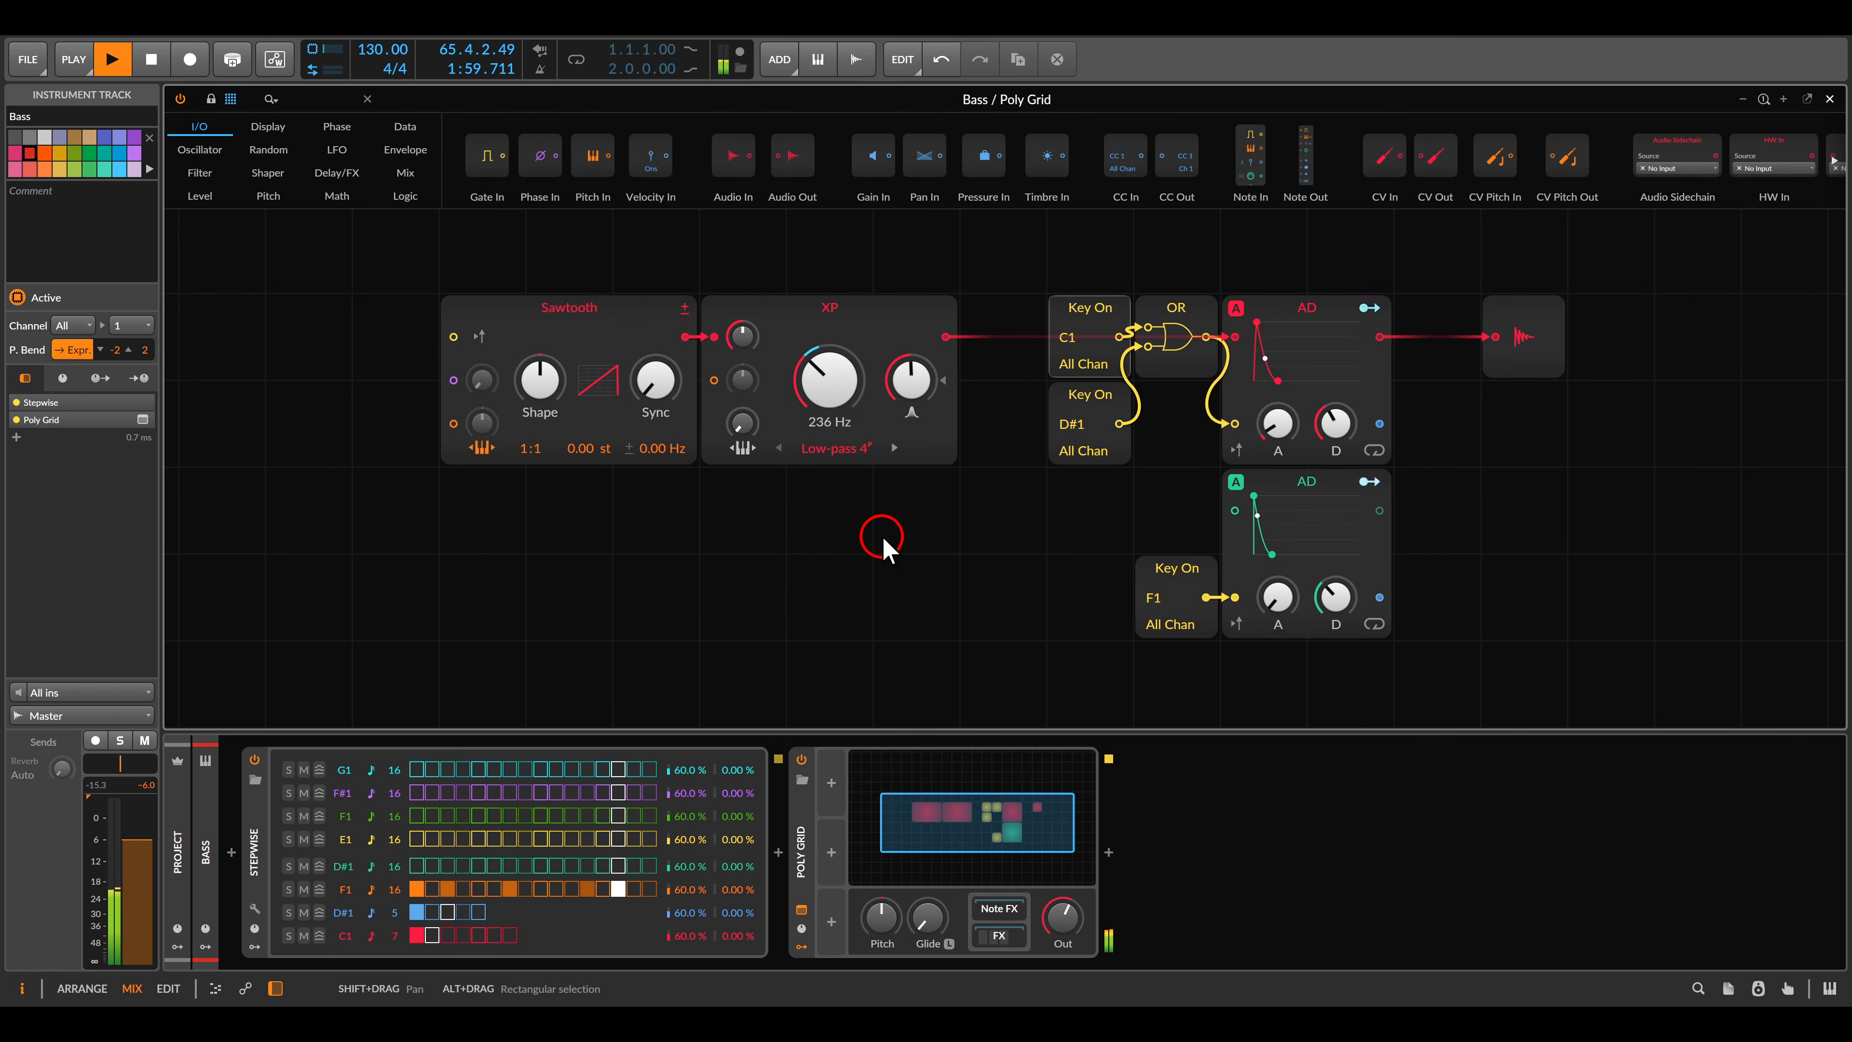
{"action": "key", "text": "Escape"}
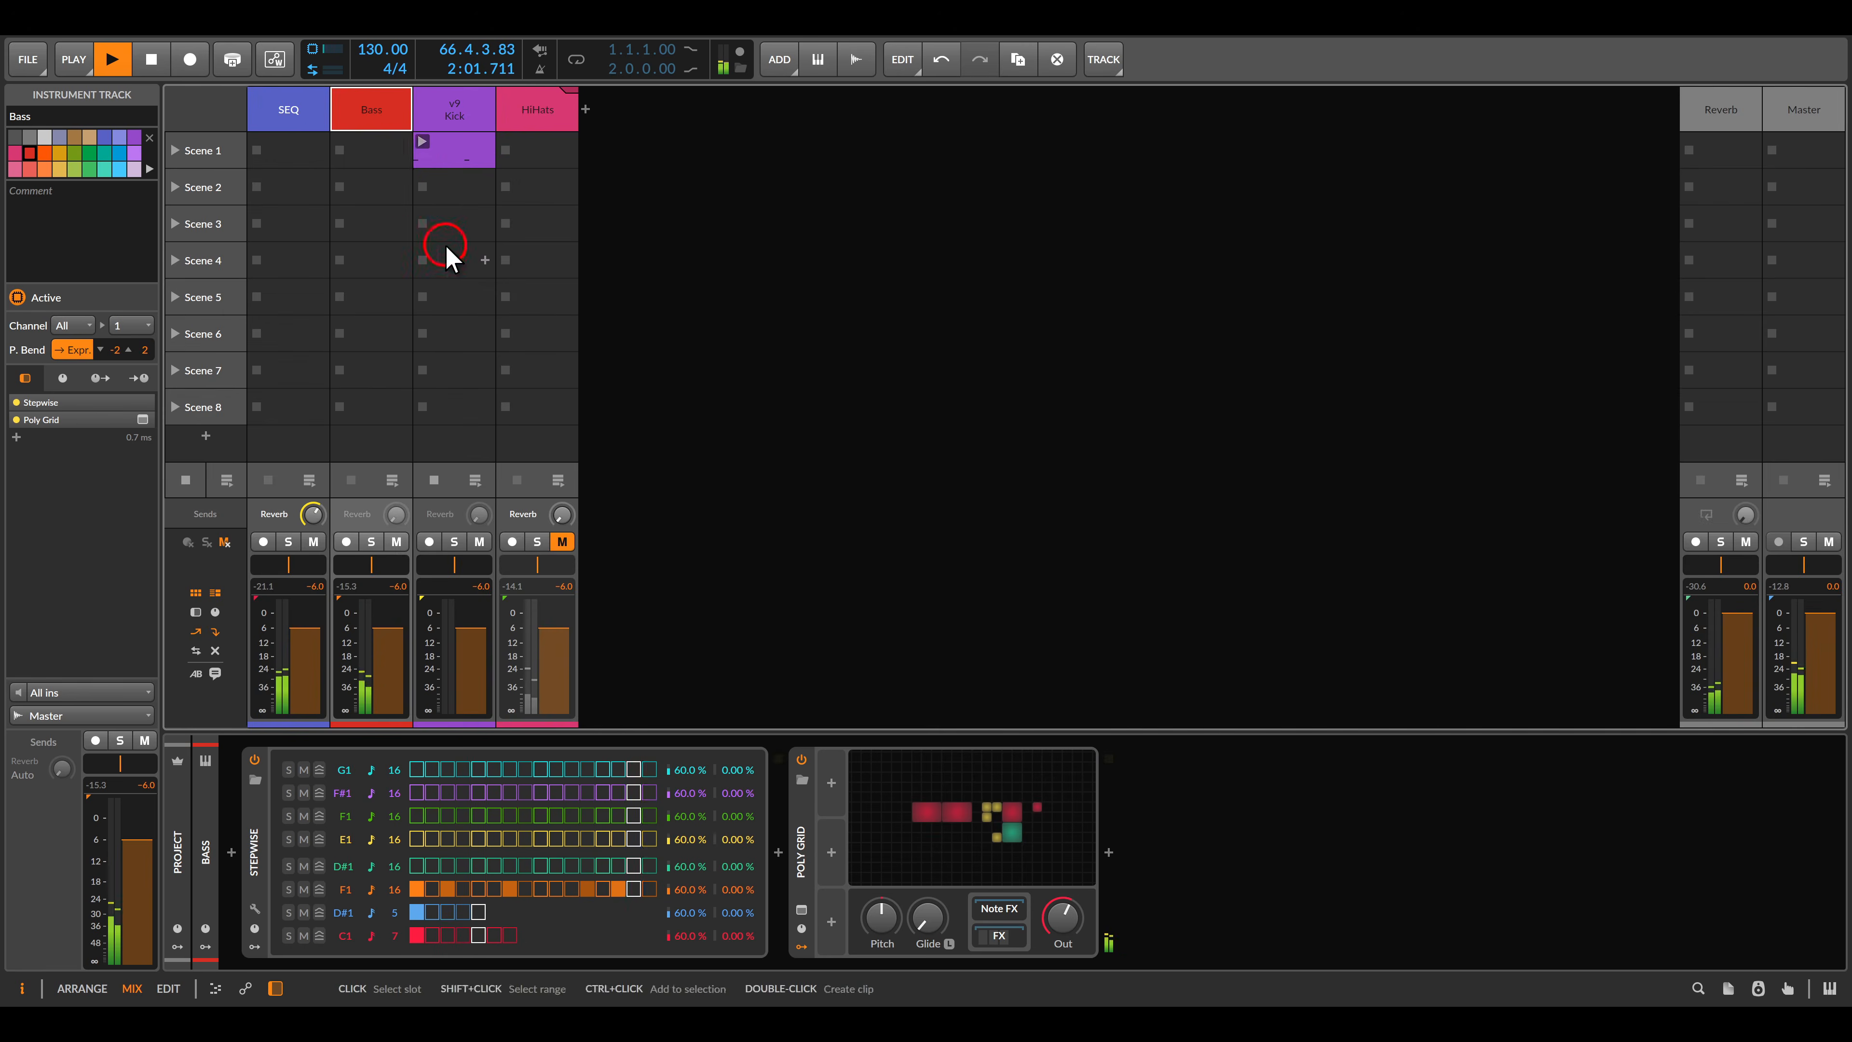
{"action": "left_click", "coordinate": [454, 116]}
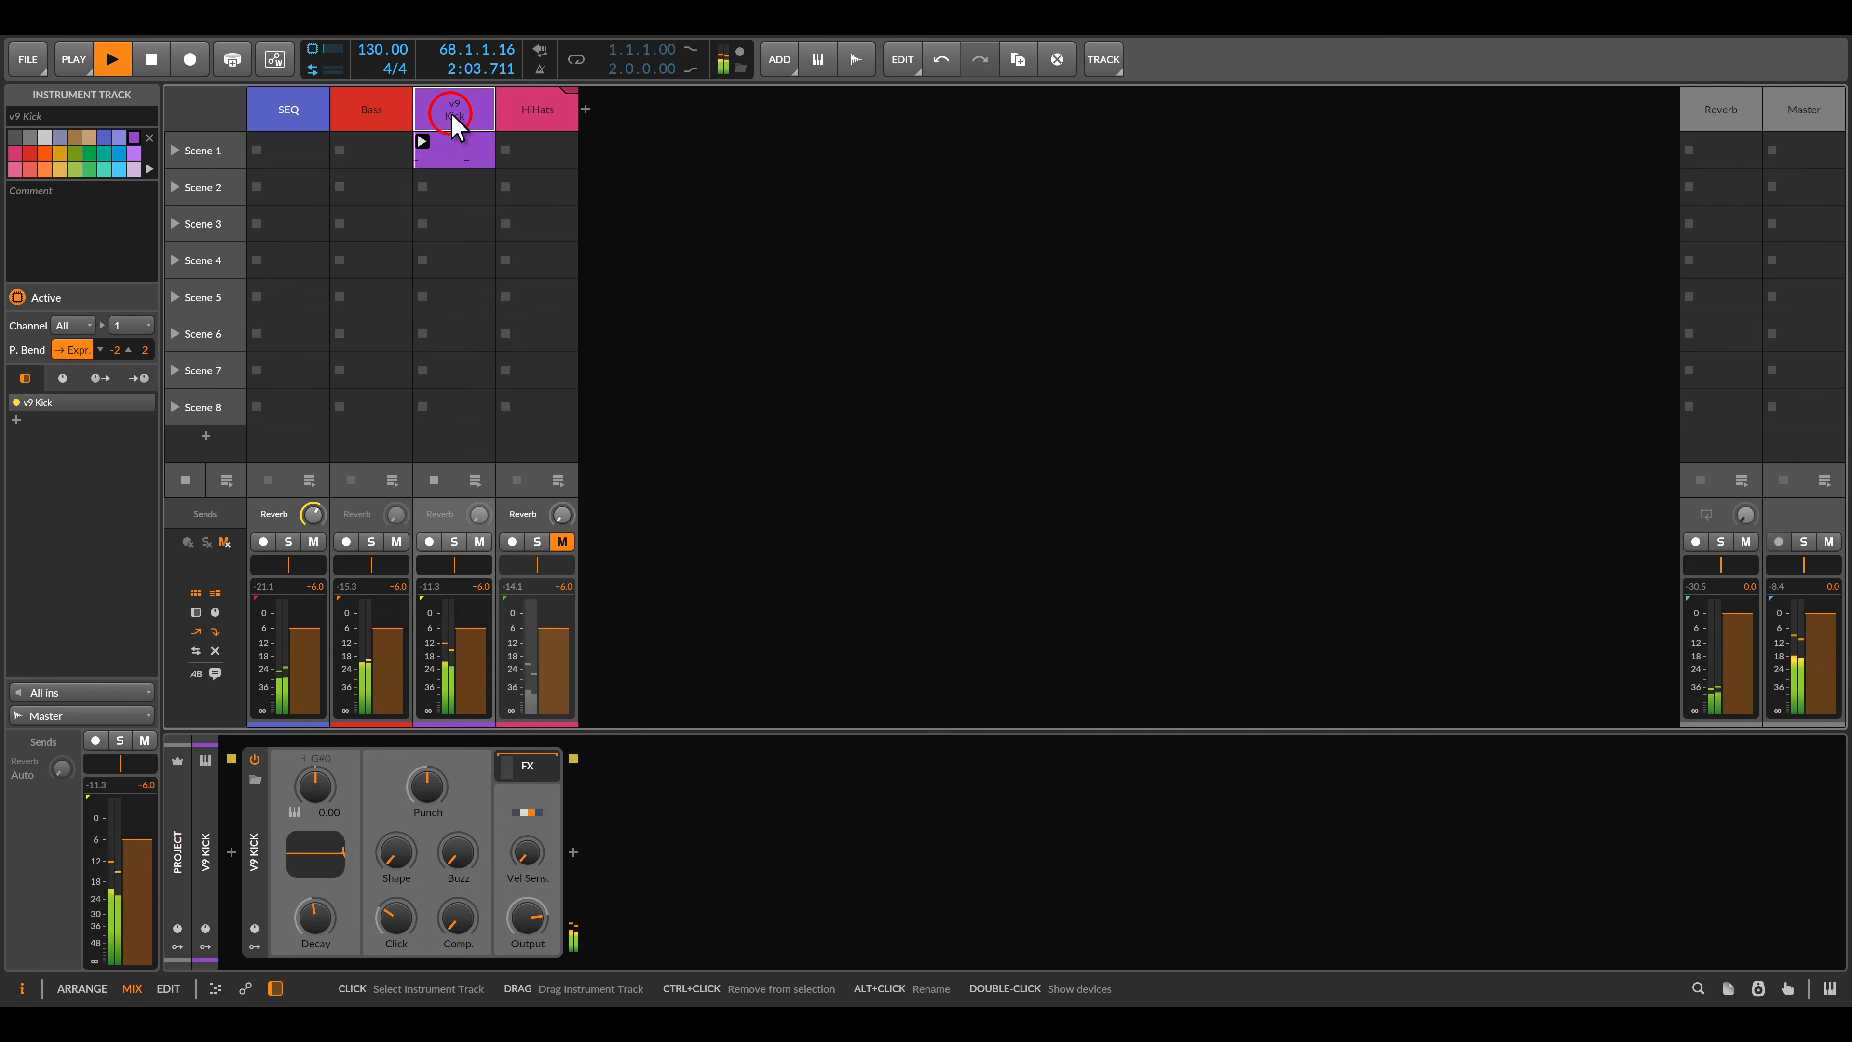
Open the HiHats track's Stepwise and Drum Machine devices, and unmute the track.
{"action": "left_click", "coordinate": [531, 120]}
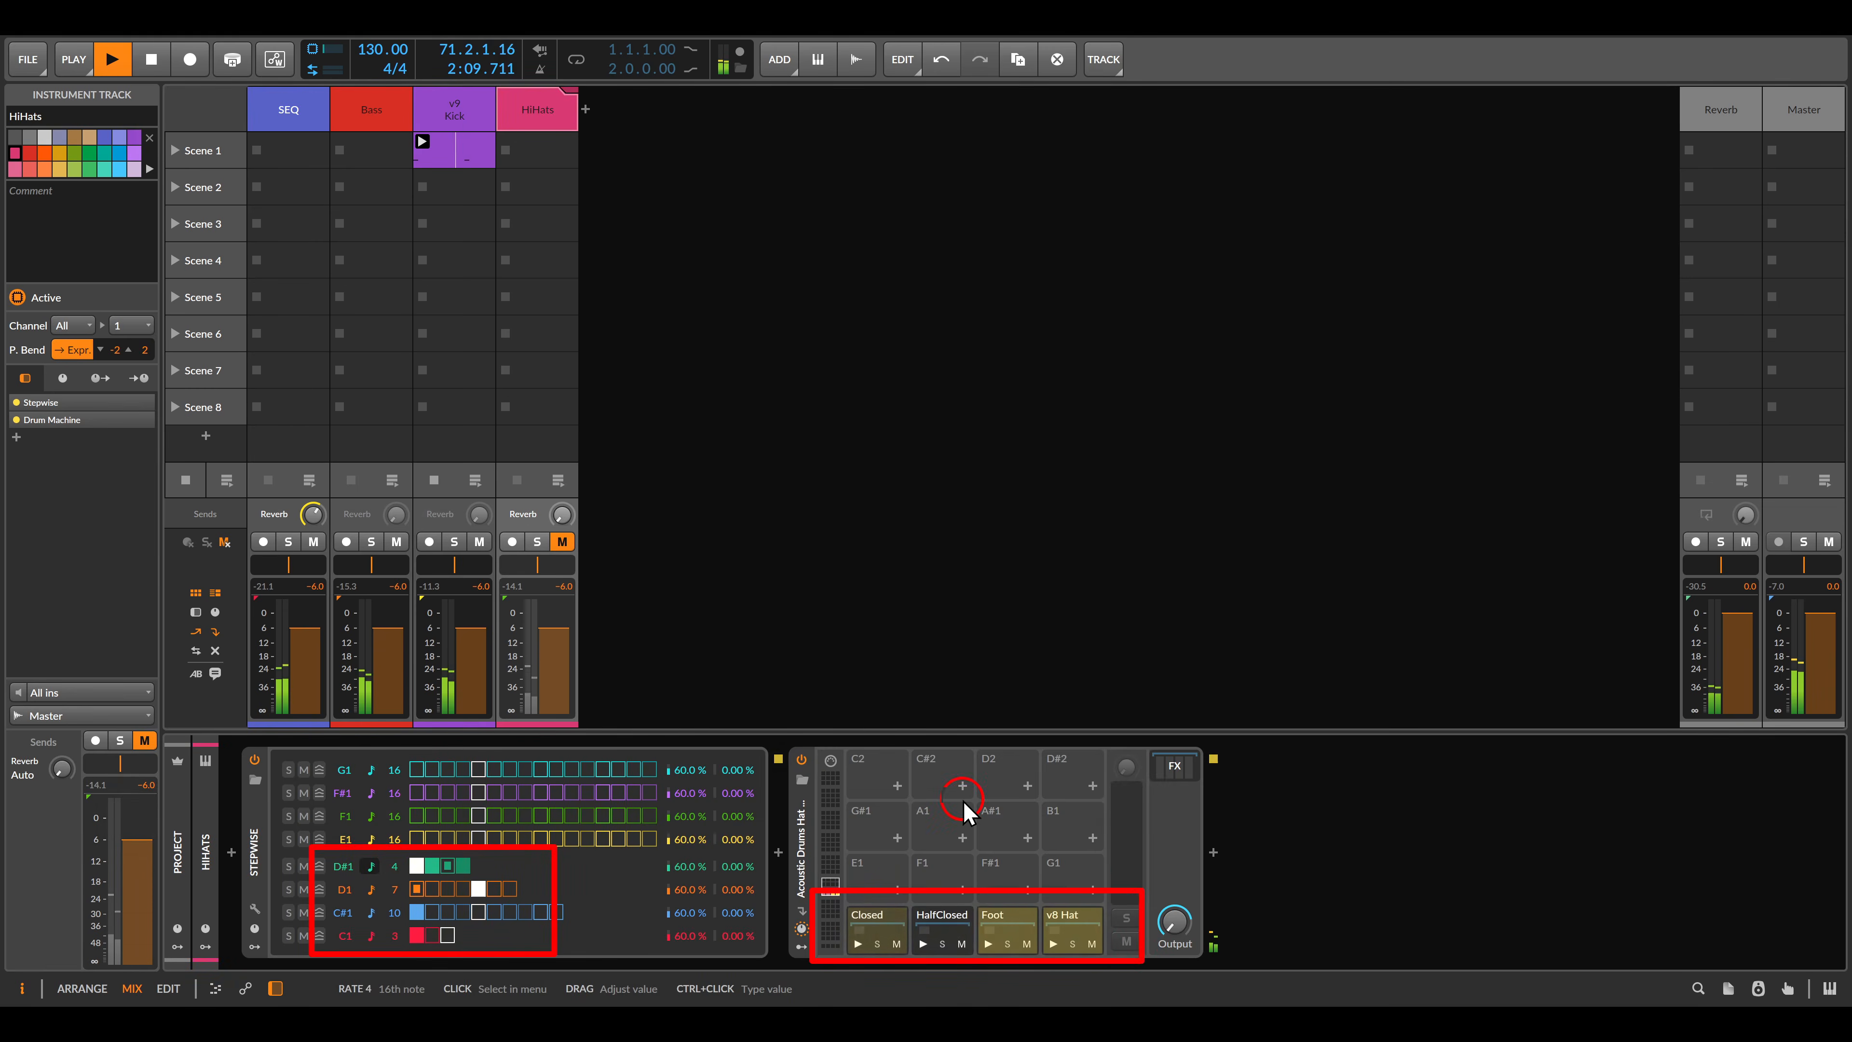
{"action": "left_click", "coordinate": [562, 541]}
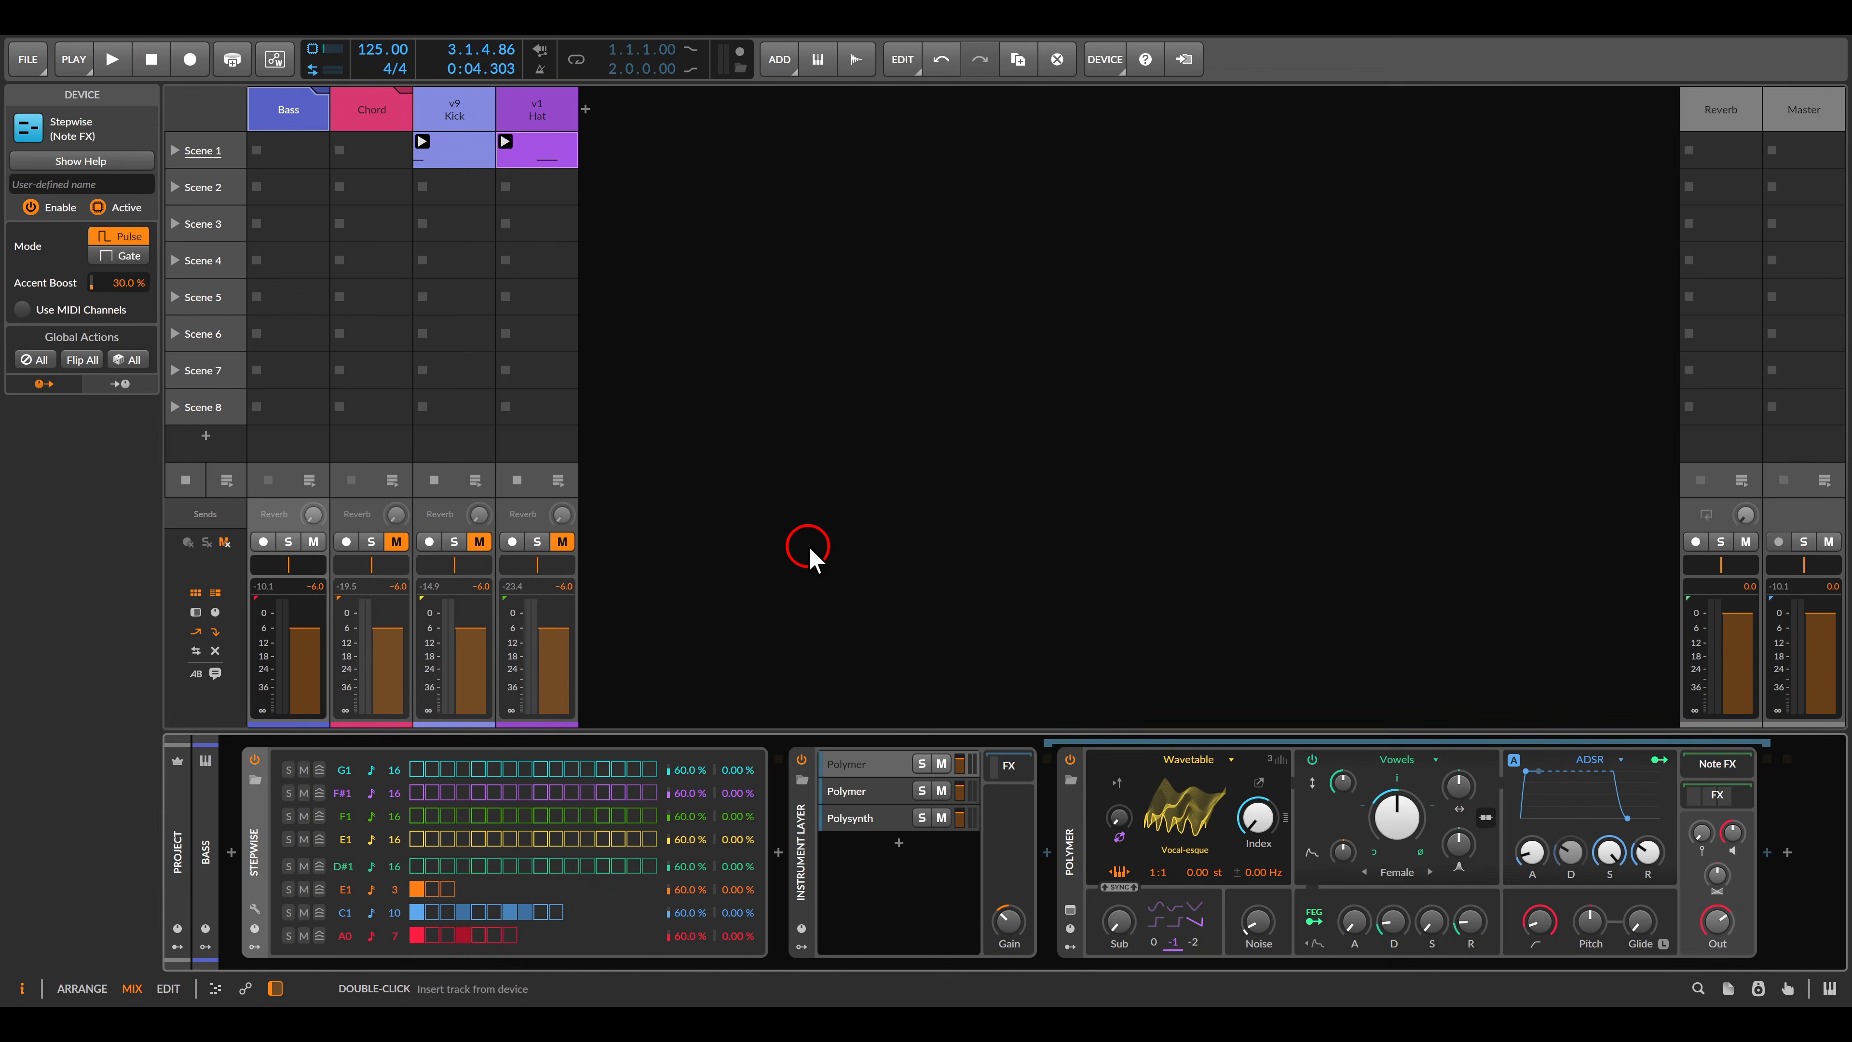
Examine the Polysynth and two Polymer layers in the Bass track's Instrument Layer and listen to its three-lane Stepwise pattern.
{"action": "left_click", "coordinate": [851, 818]}
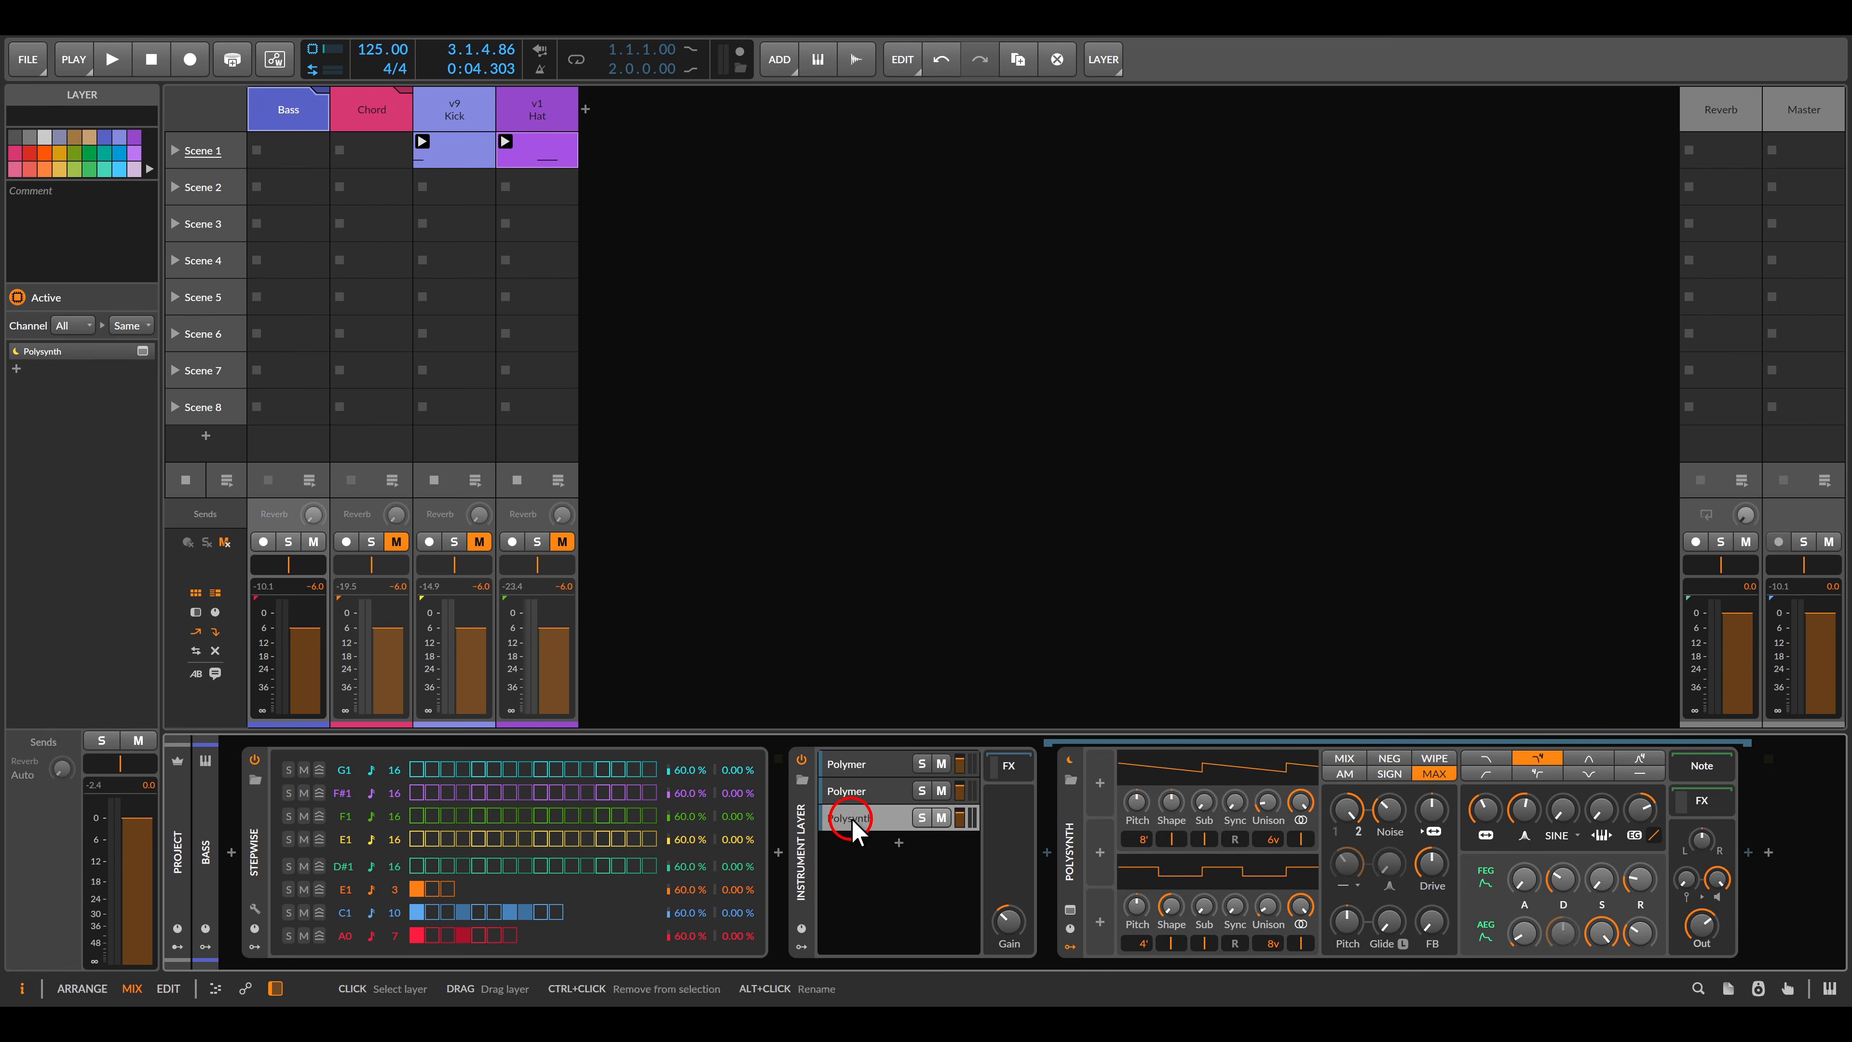
{"action": "left_click", "coordinate": [854, 794]}
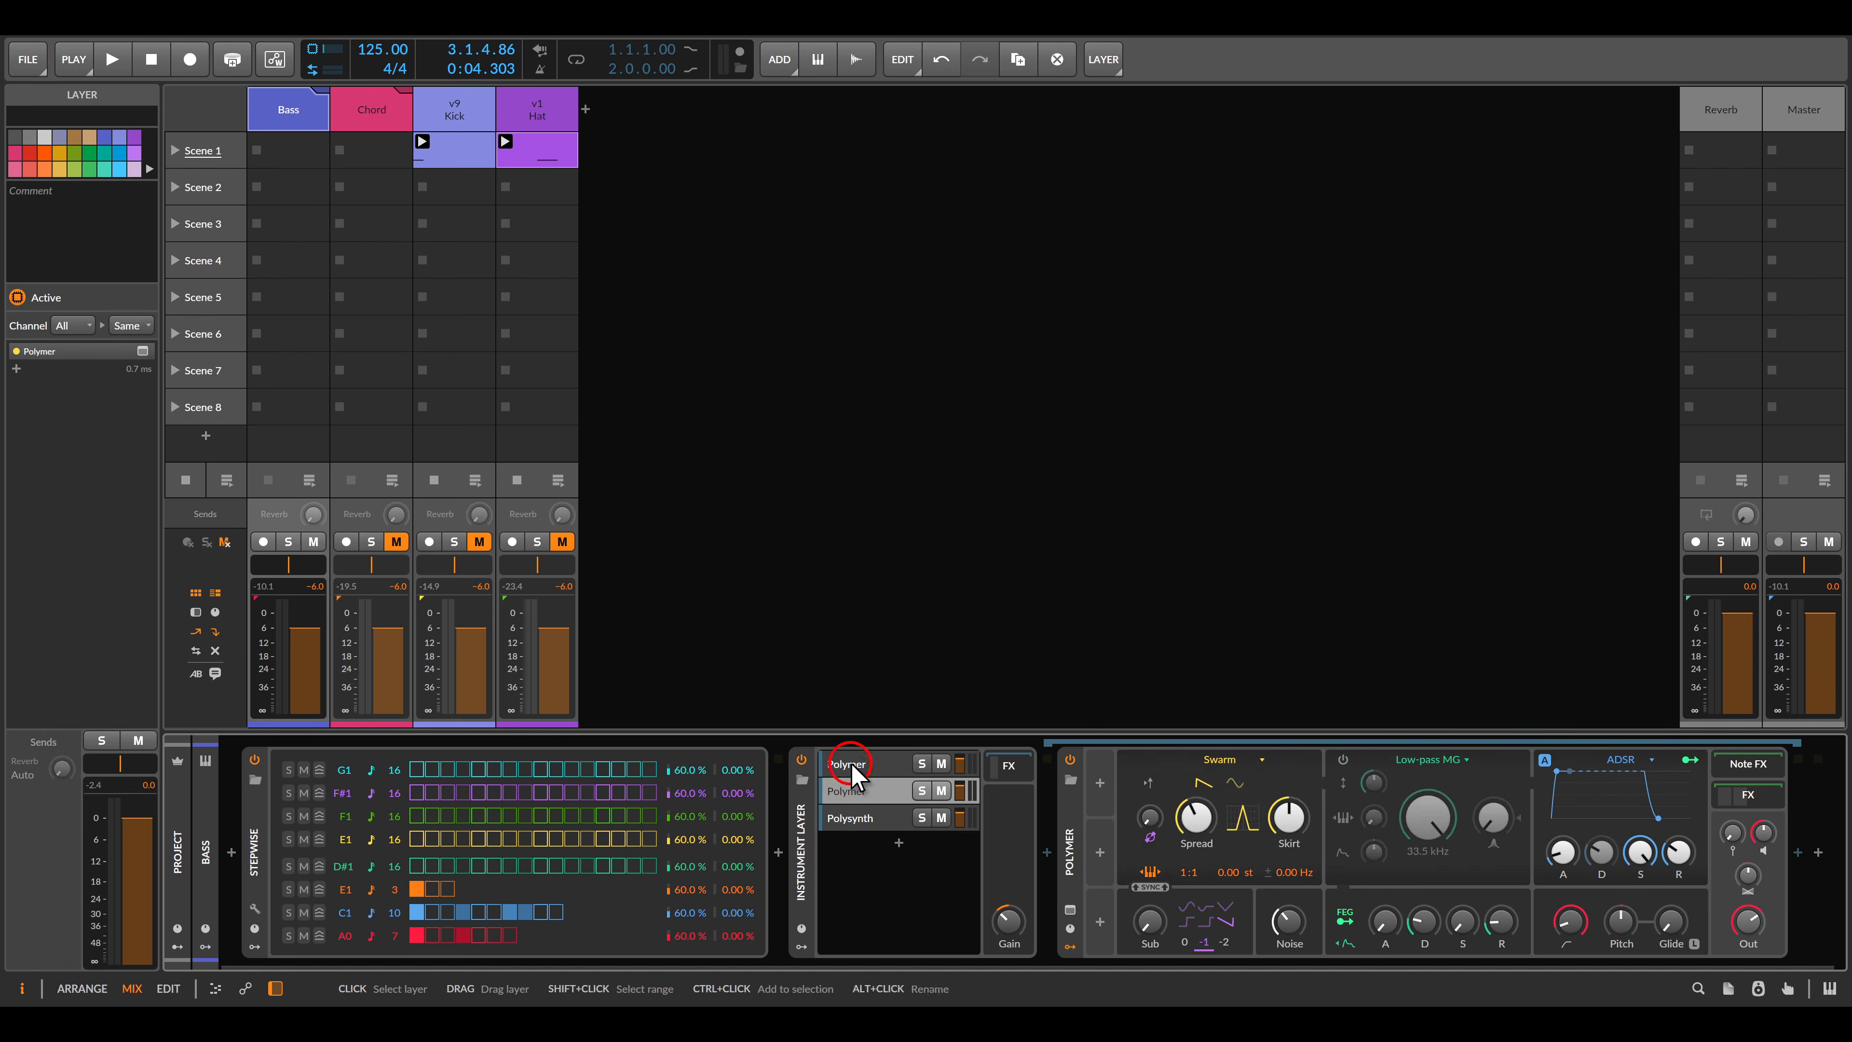
{"action": "left_click", "coordinate": [851, 764]}
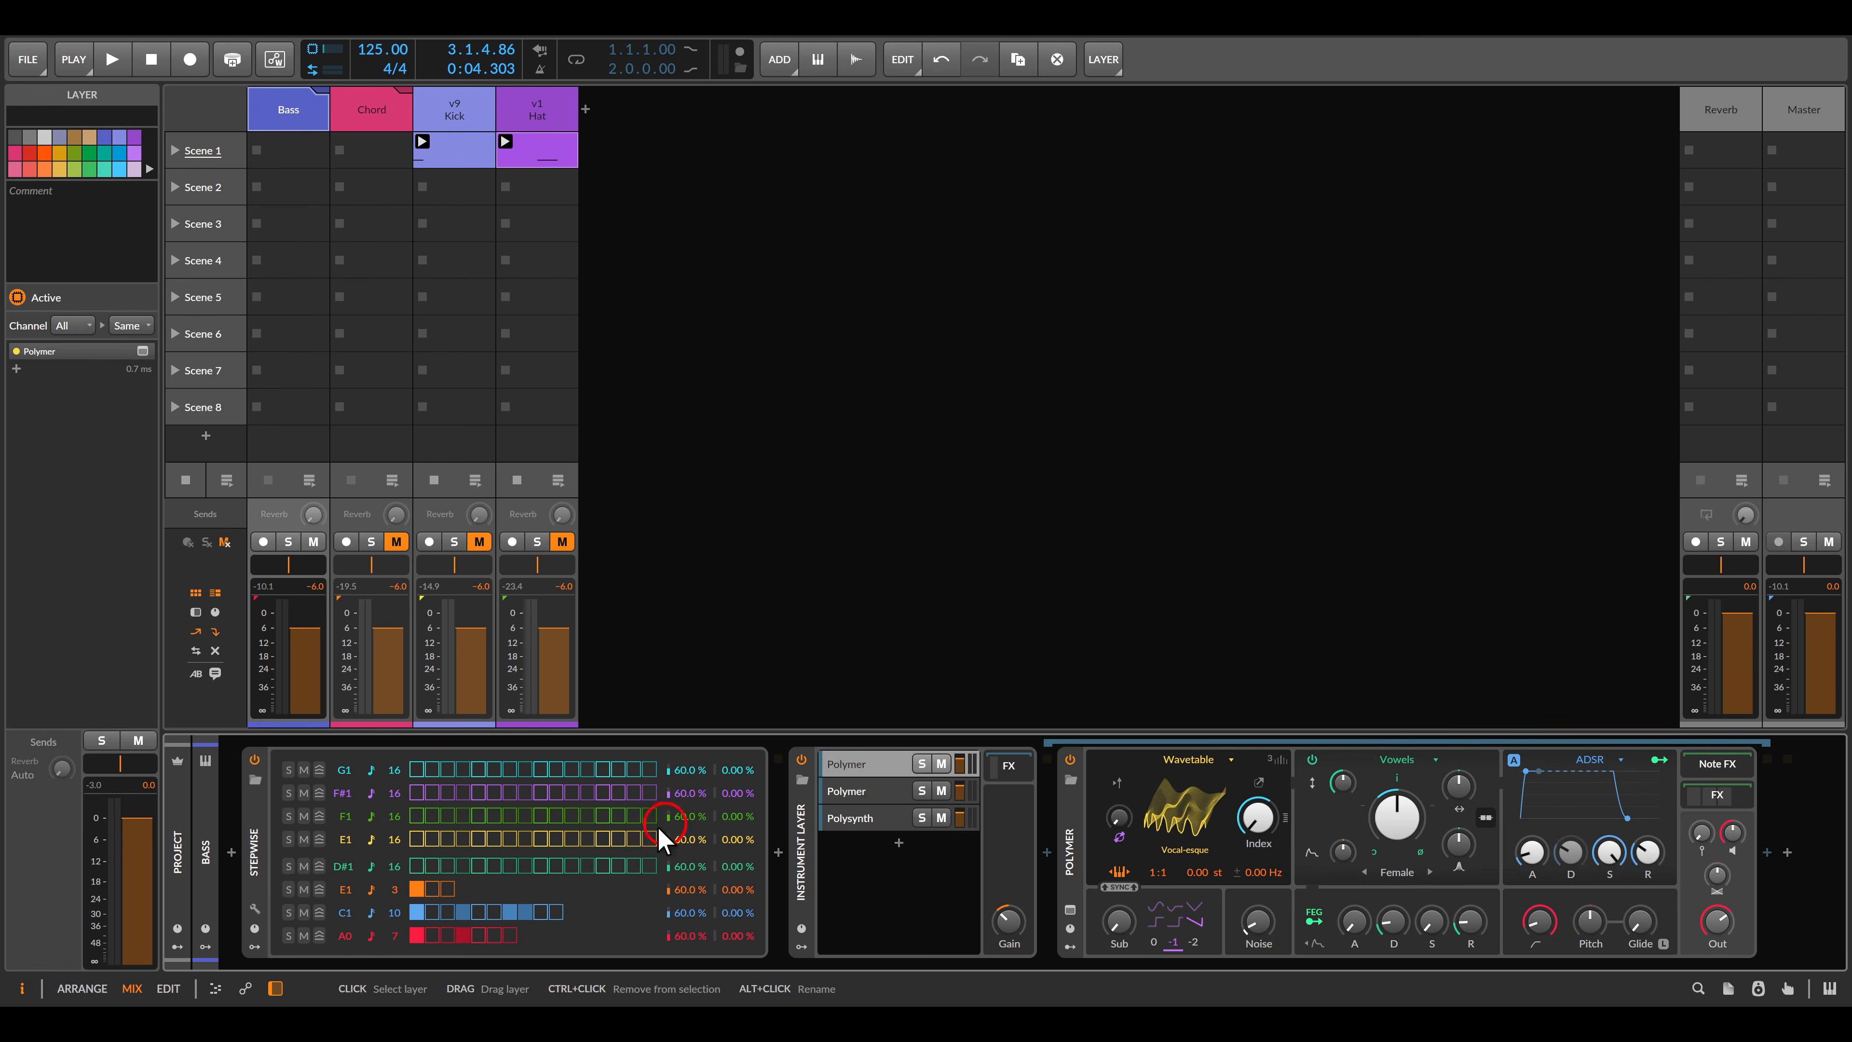
{"action": "left_click_drag", "start_coordinate": [314, 872], "coordinate": [589, 954]}
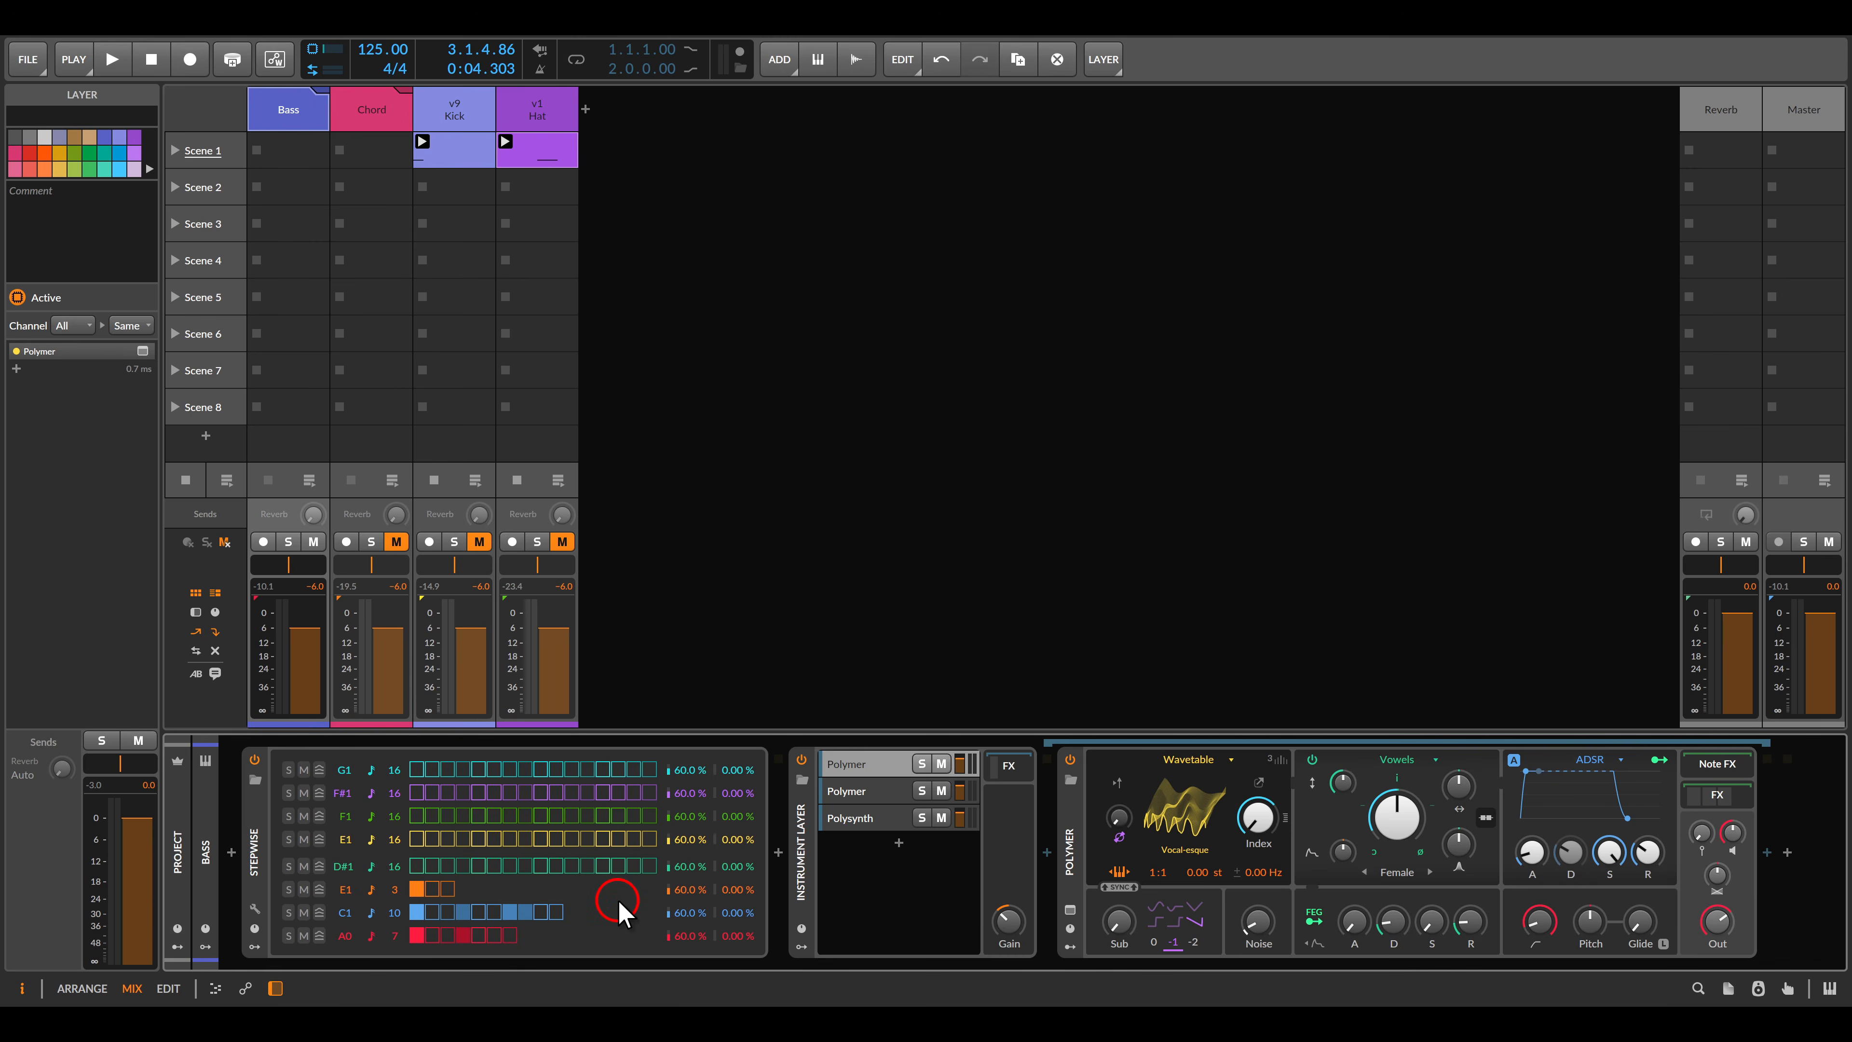
{"action": "key", "text": "space"}
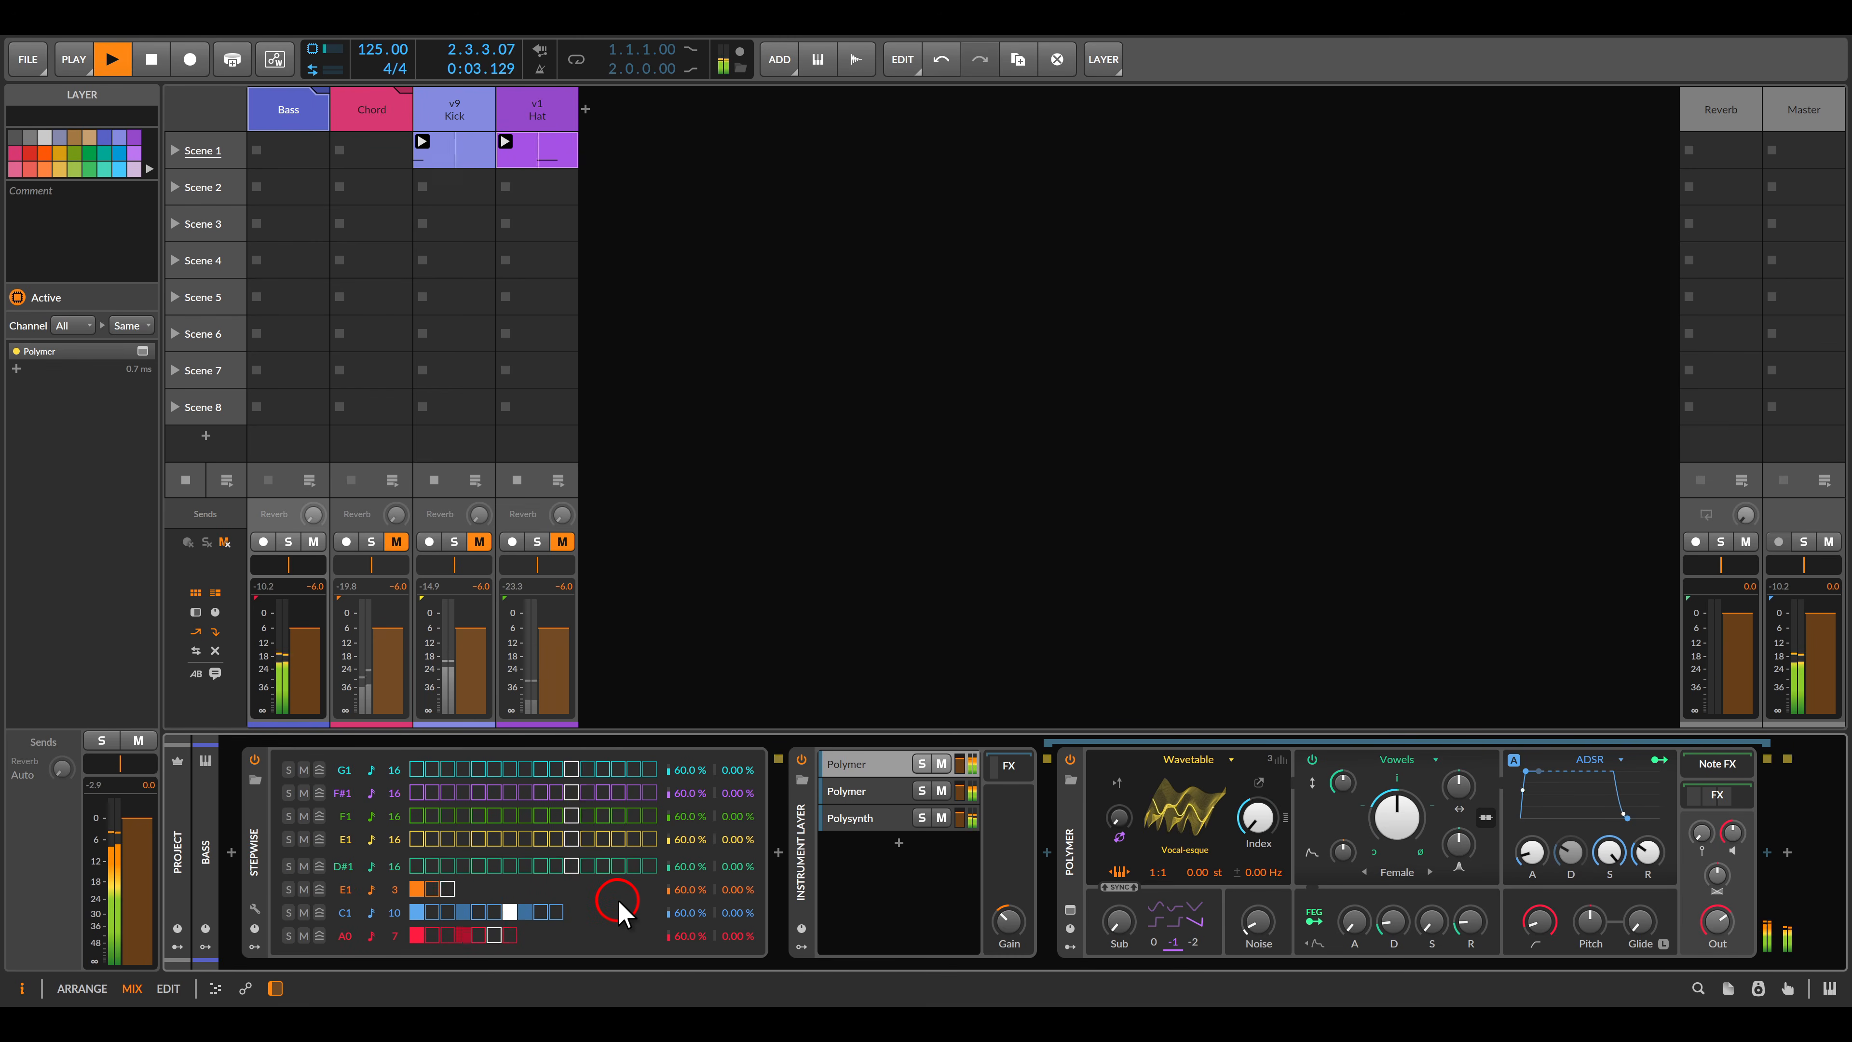
{"action": "key", "text": "space"}
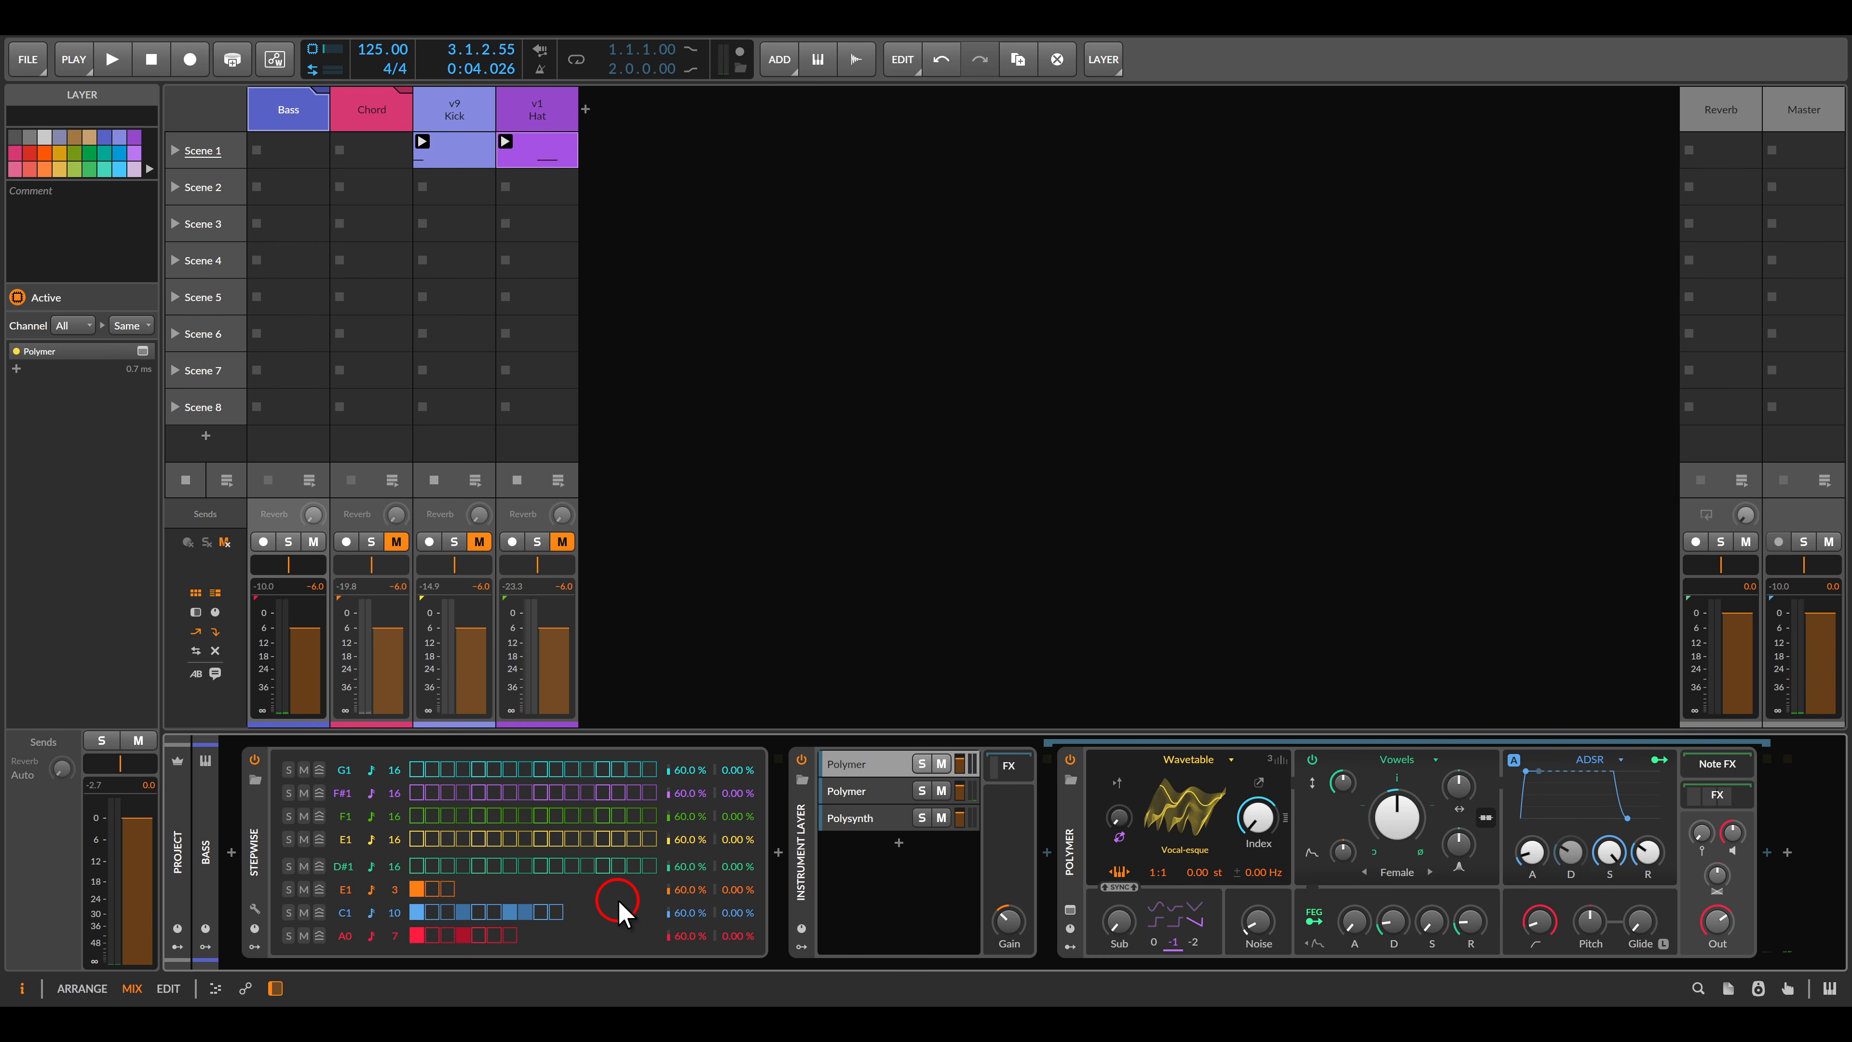
Enable Use MIDI Channels in the Bass track's Stepwise and set the Polysynth layer's input channel to 1.
{"action": "left_click", "coordinate": [255, 830]}
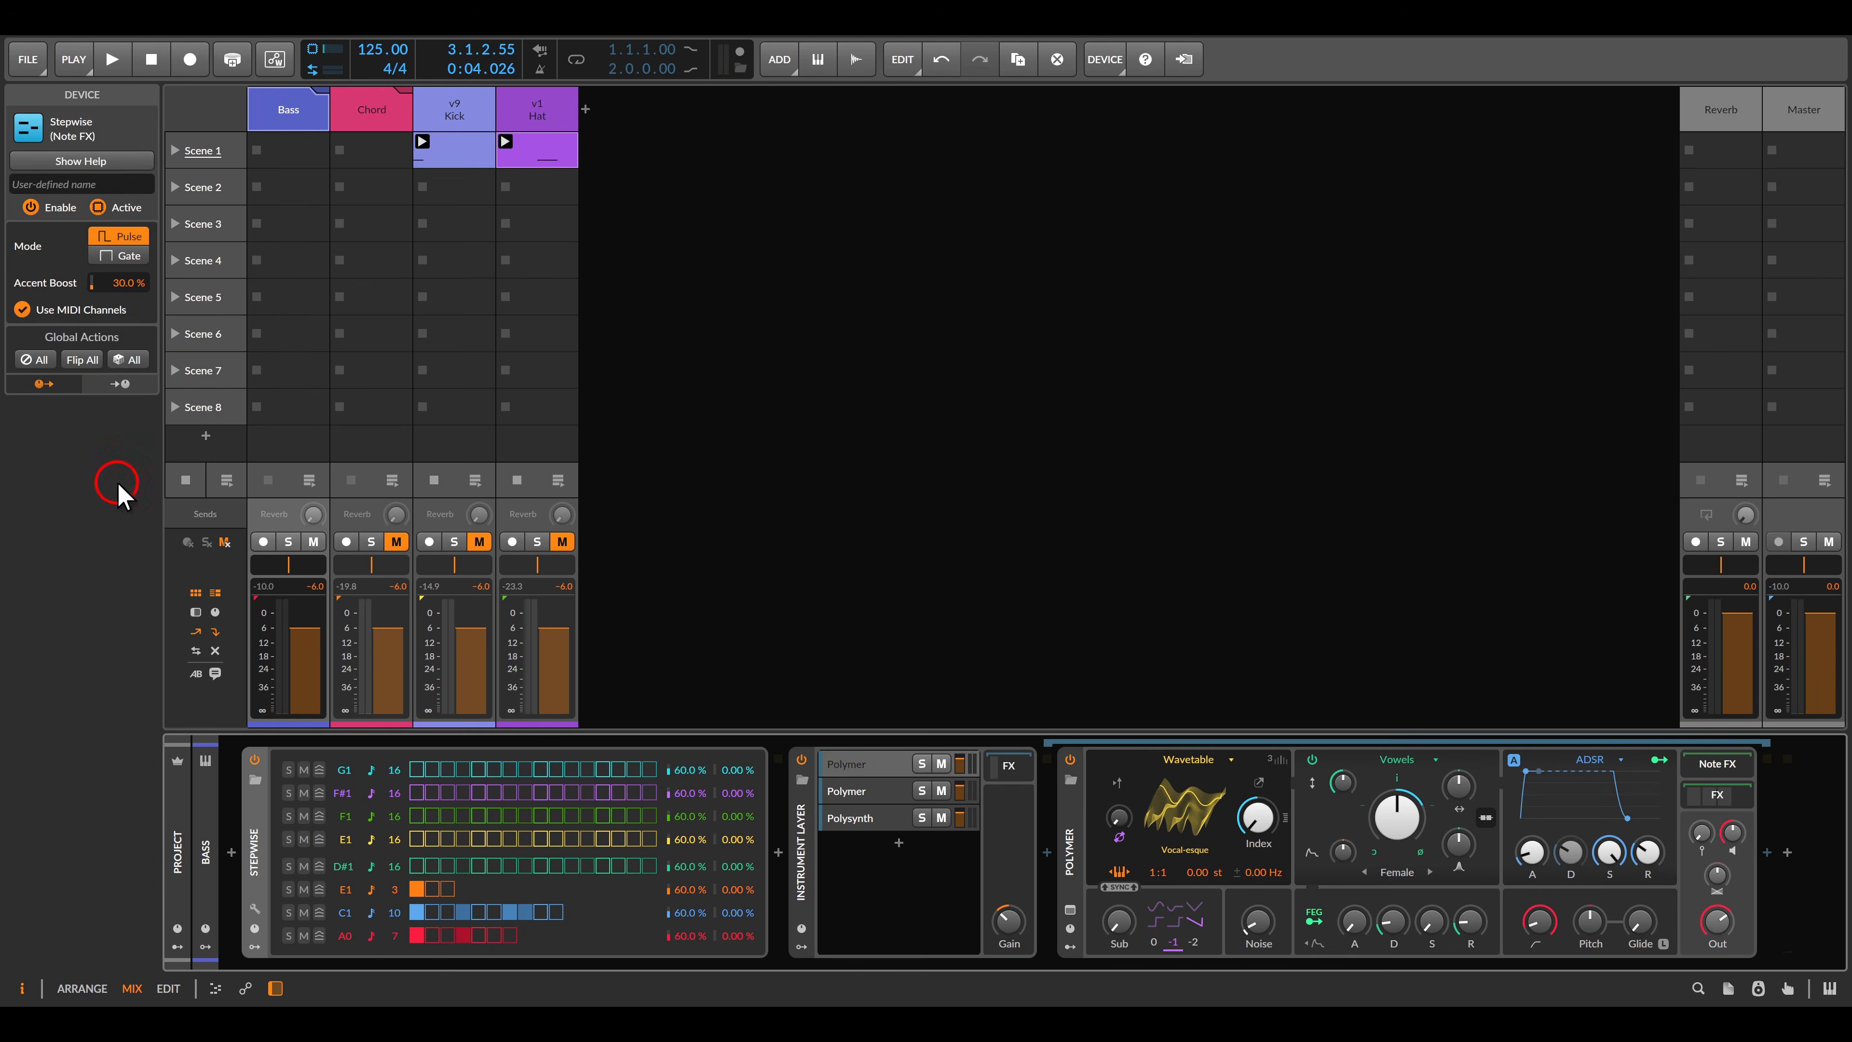
{"action": "left_click", "coordinate": [833, 841]}
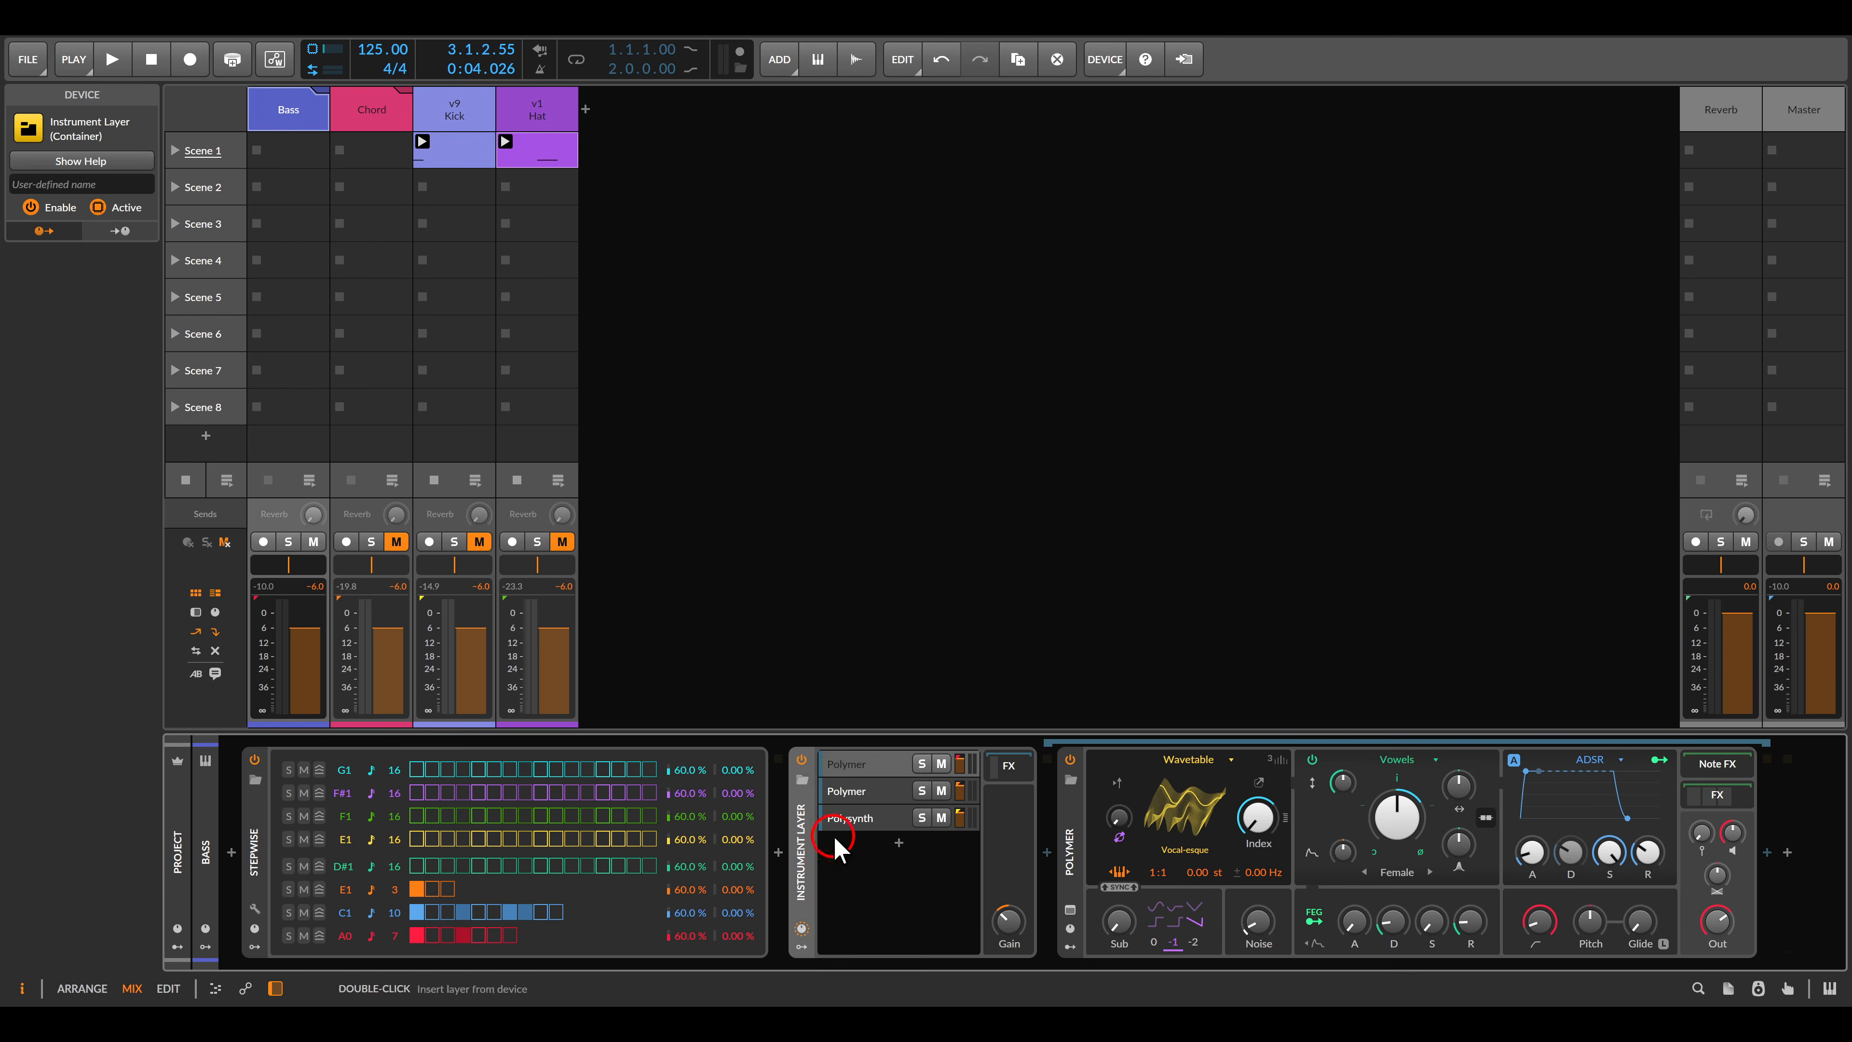
{"action": "left_click", "coordinate": [855, 818]}
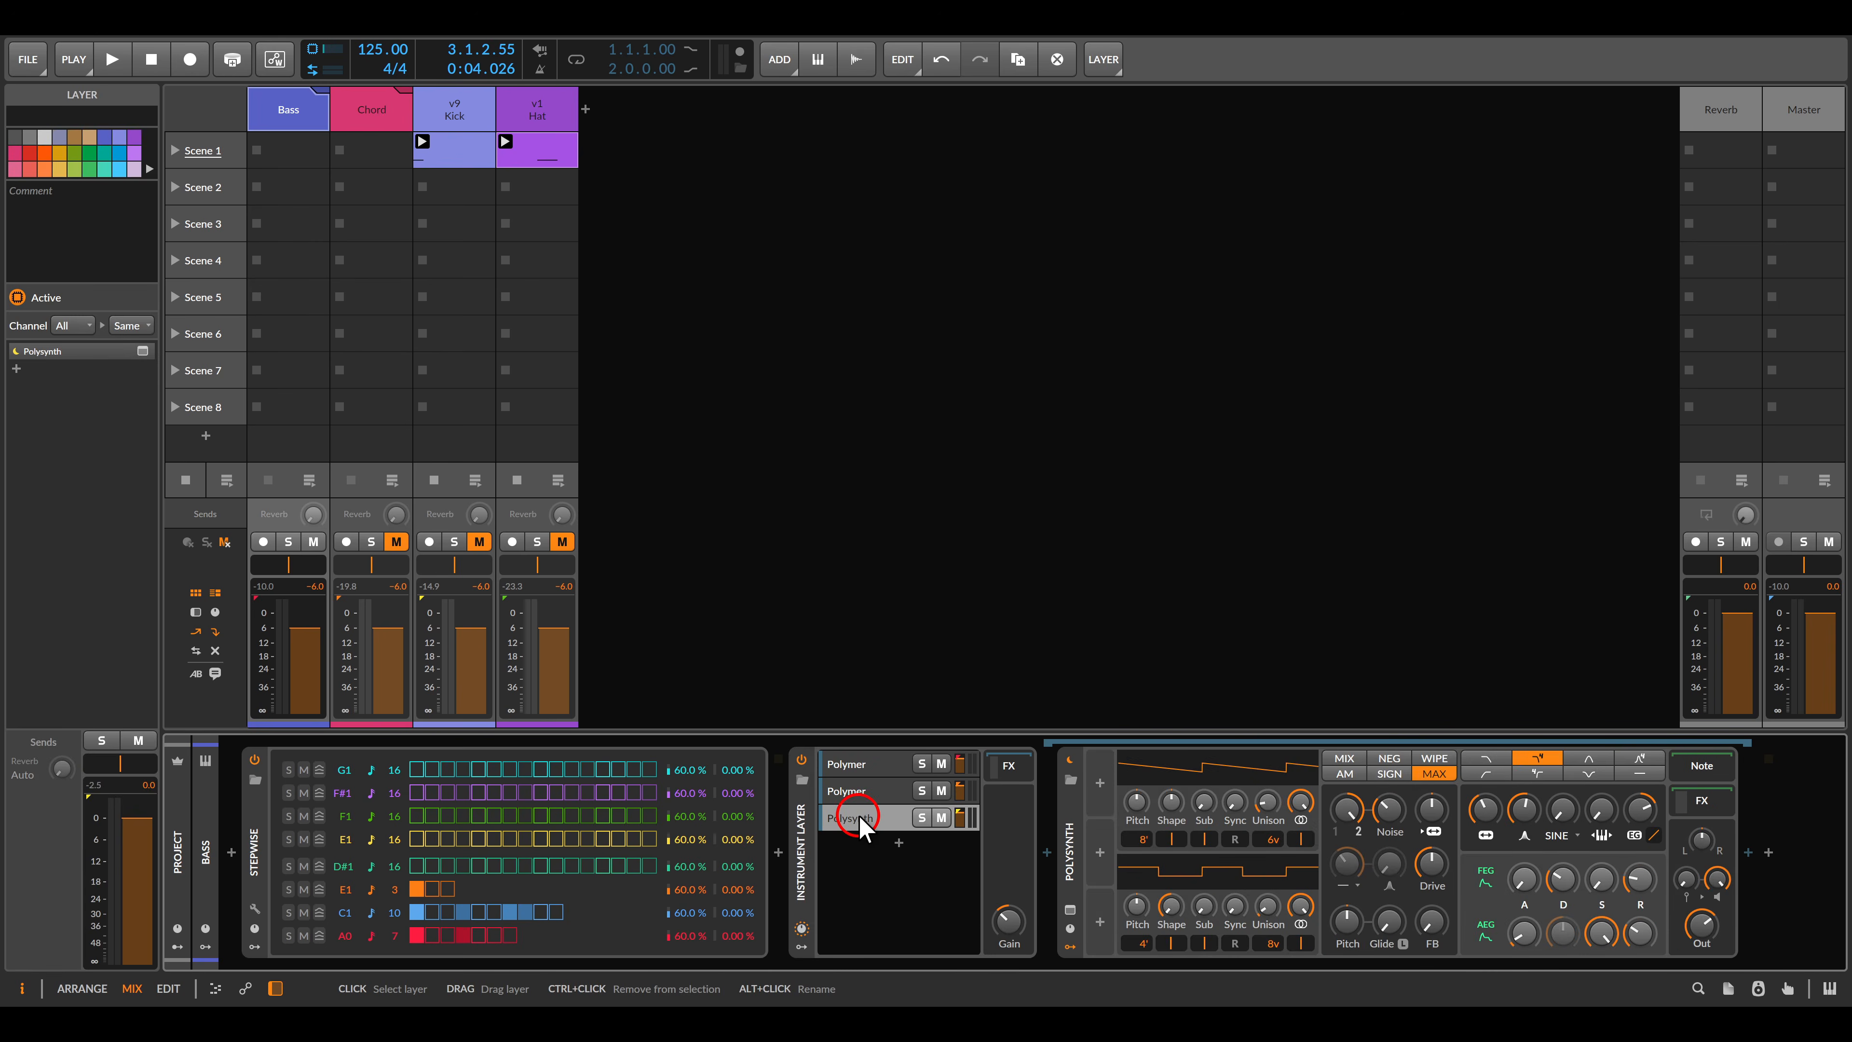
{"action": "left_click", "coordinate": [73, 328]}
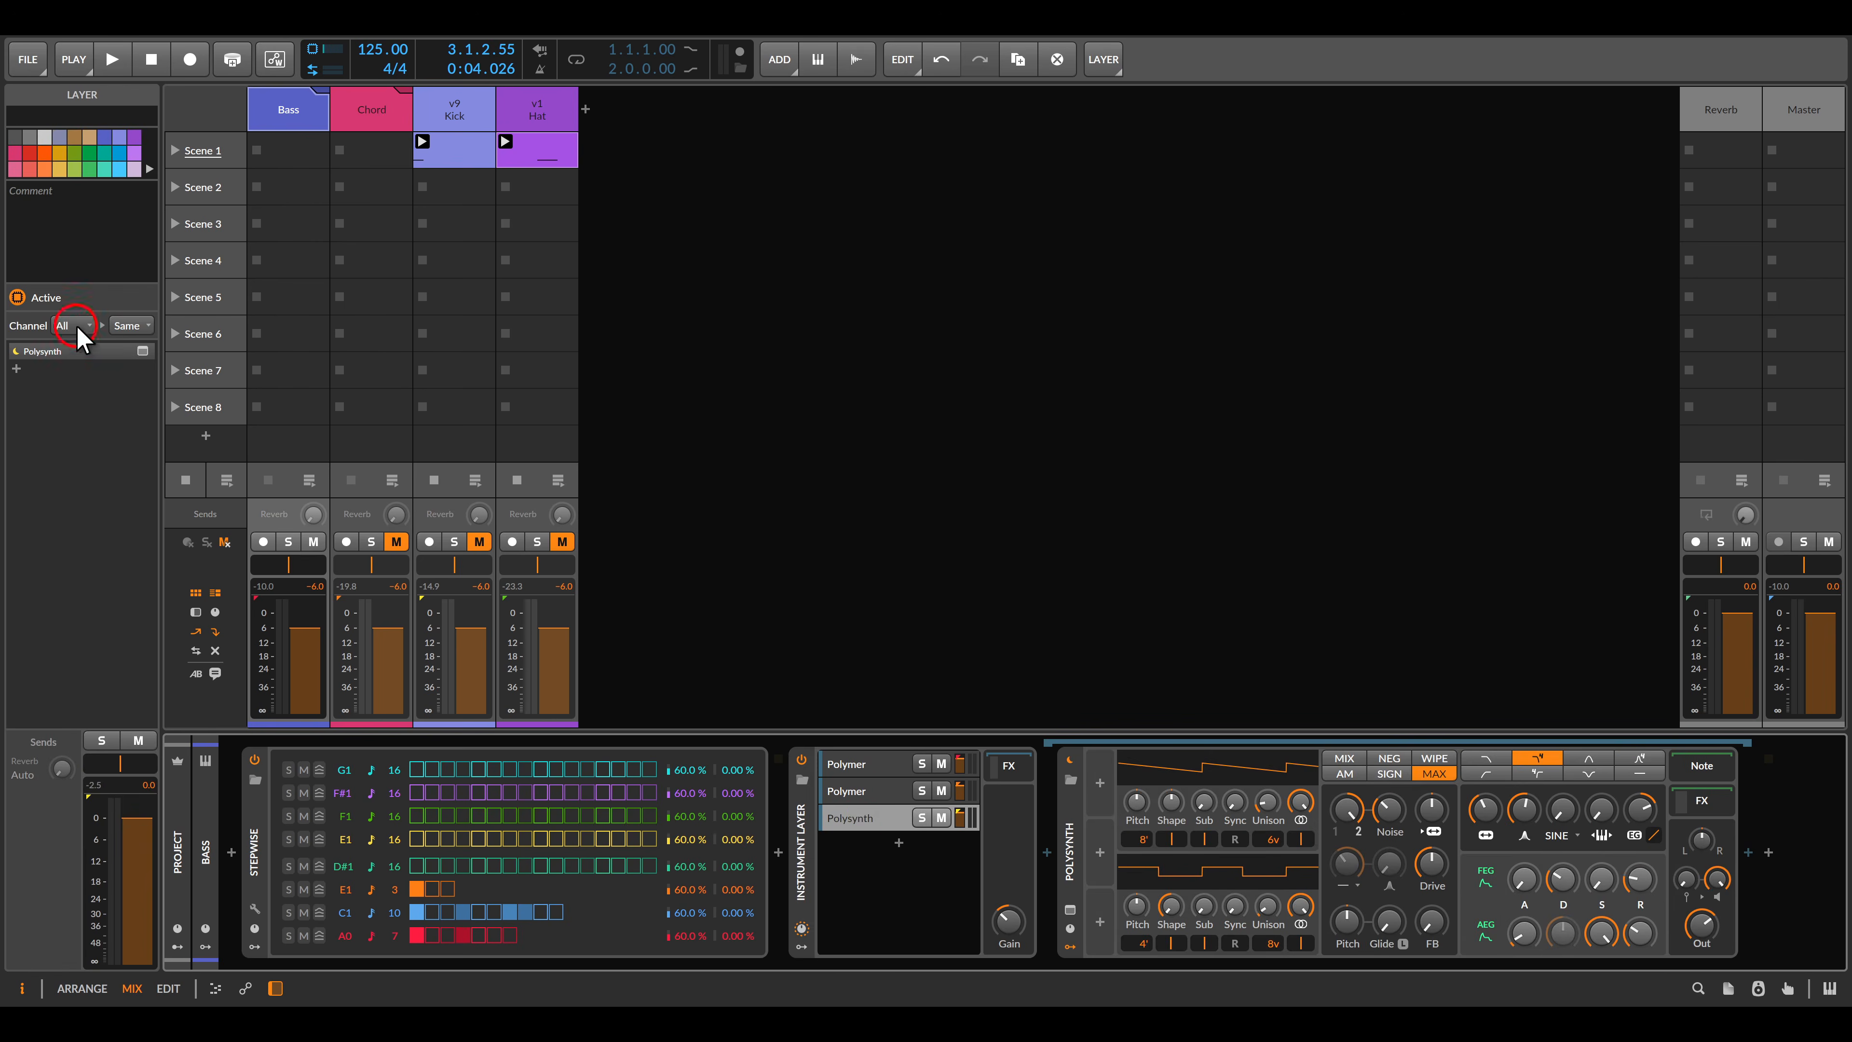
{"action": "left_click", "coordinate": [66, 359]}
Set the input channel to 2 for the Swarm Polymer layer and to 3 for the Wavetable Polymer layer.
{"action": "left_click", "coordinate": [842, 795]}
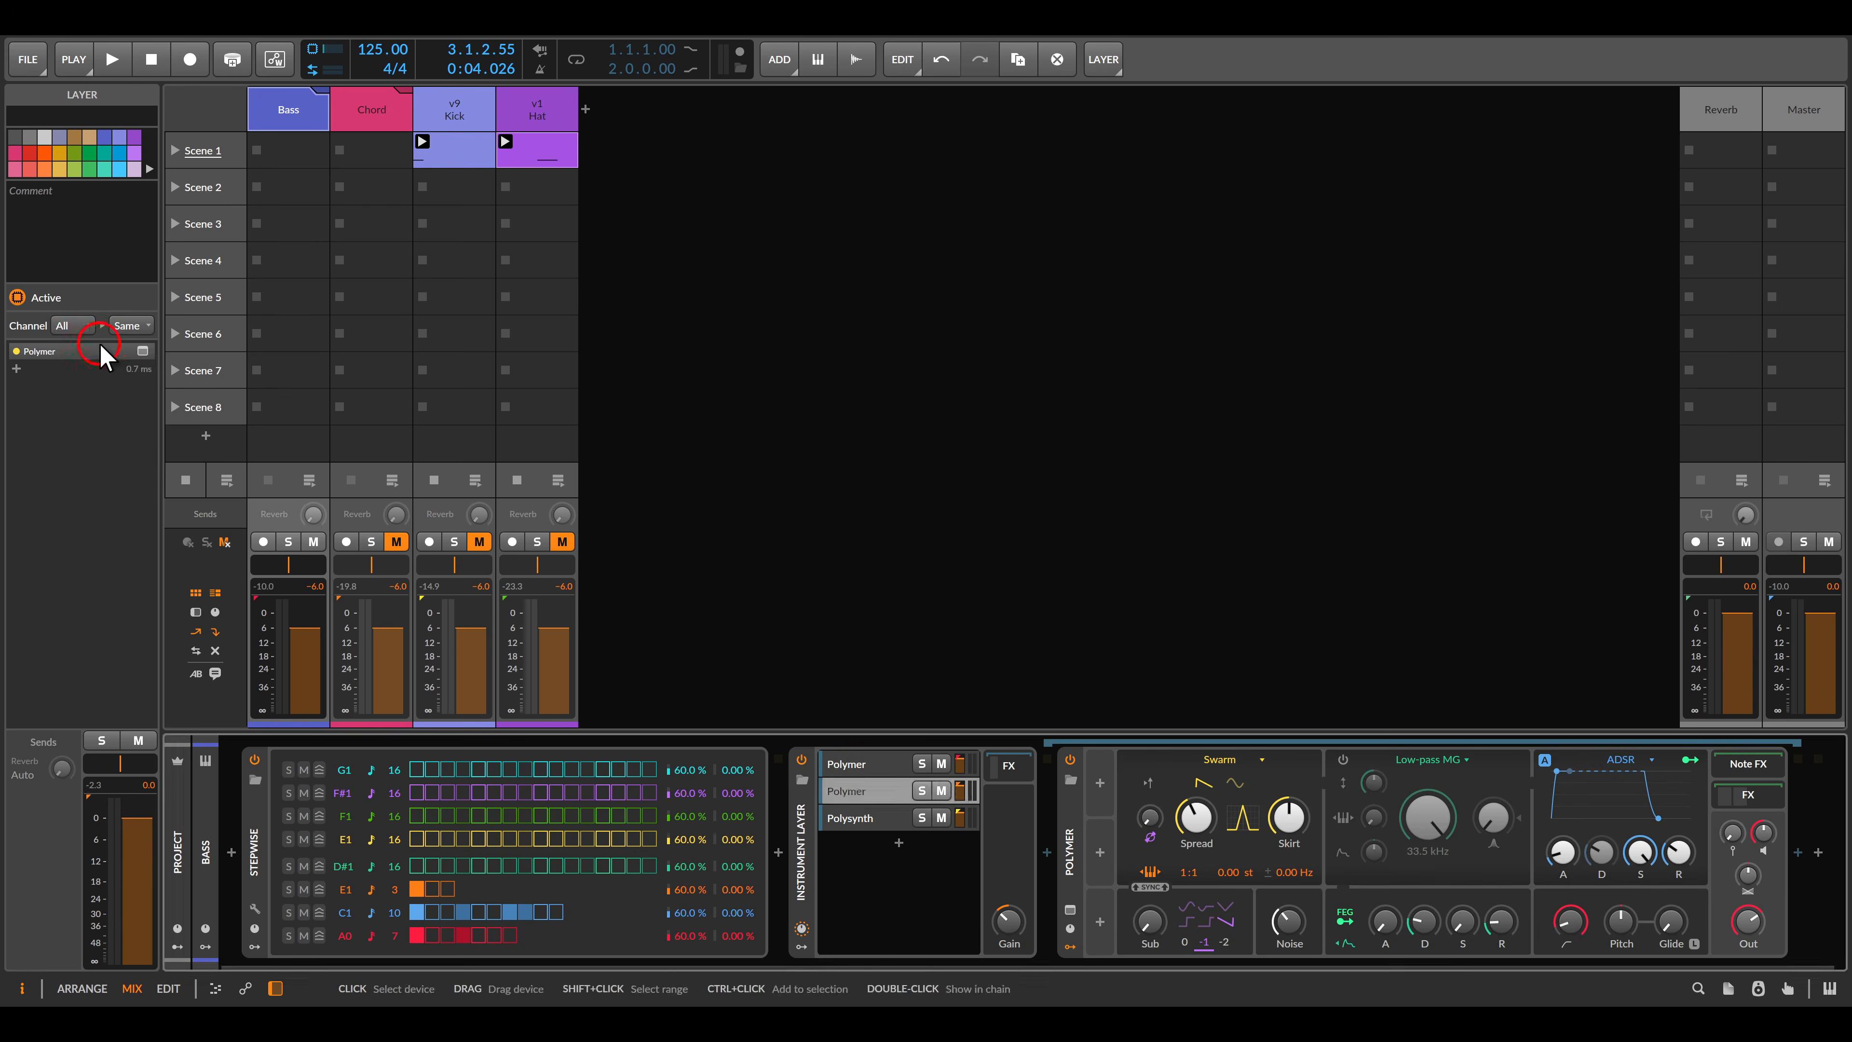
{"action": "left_click", "coordinate": [80, 326]}
{"action": "left_click", "coordinate": [100, 380]}
{"action": "left_click", "coordinate": [823, 766]}
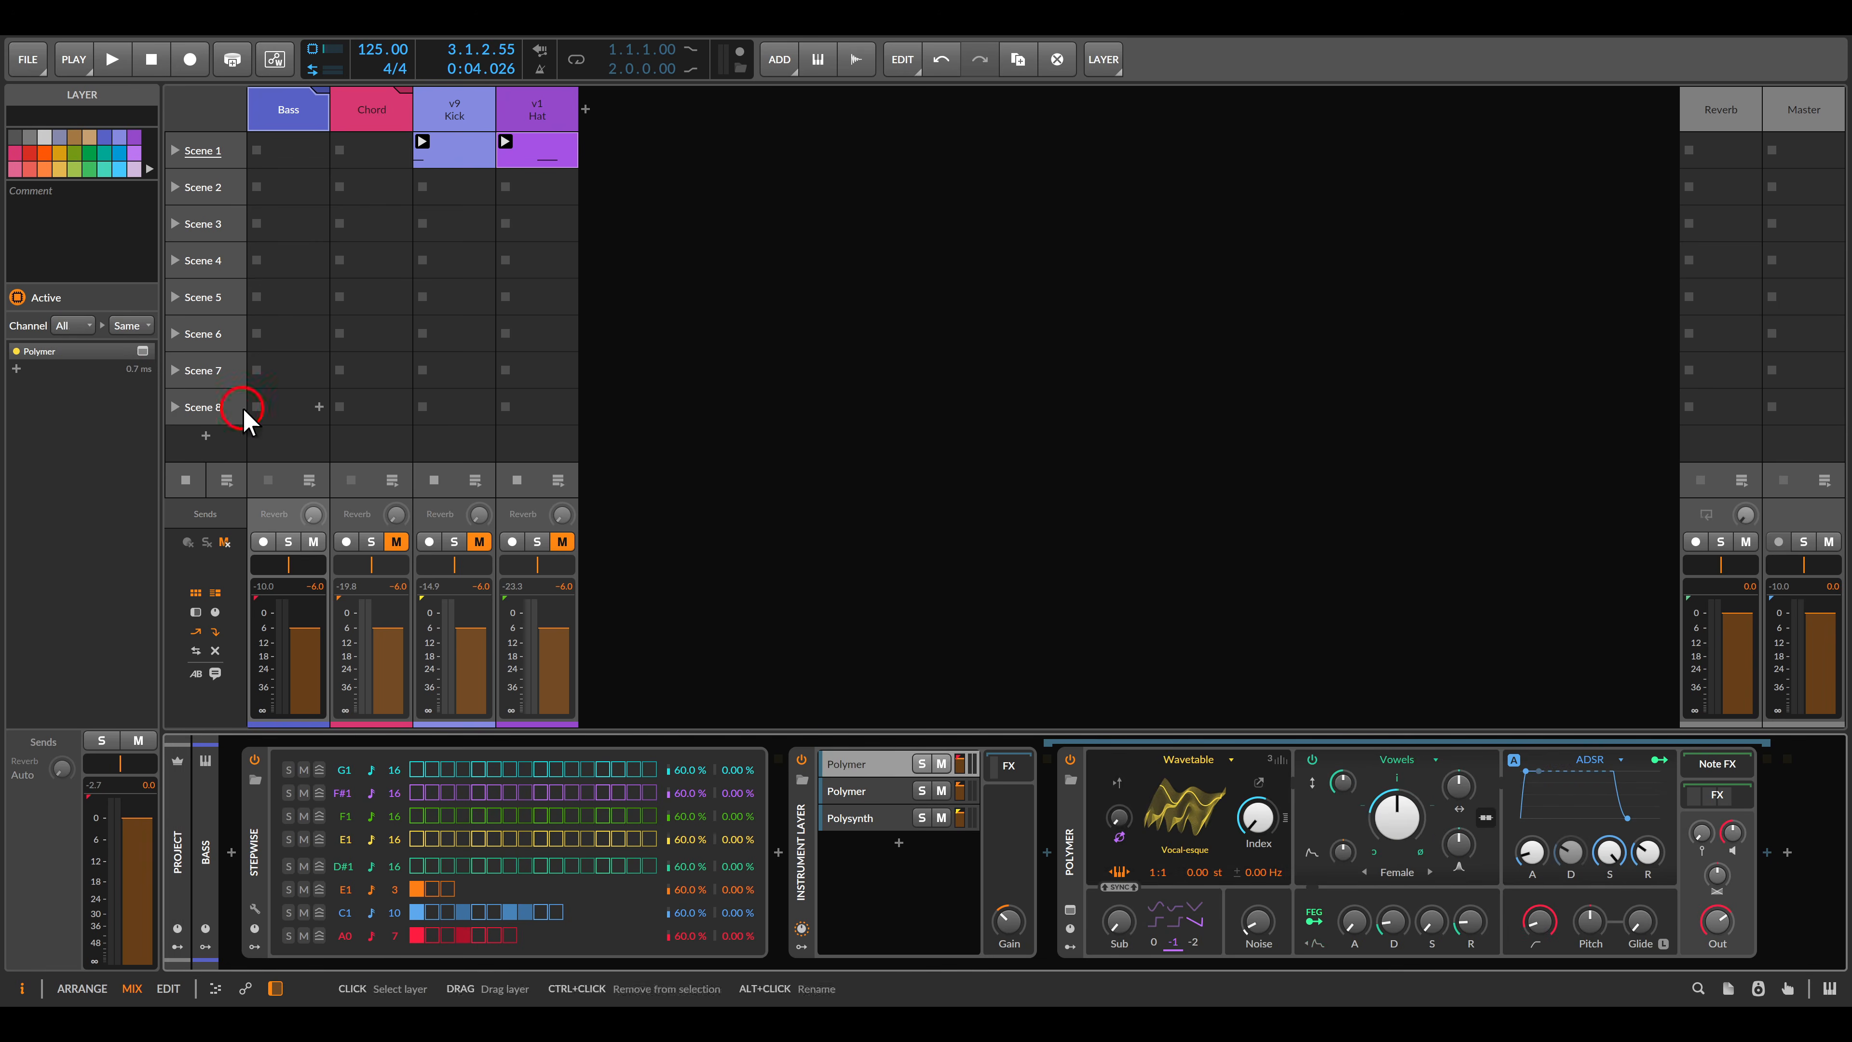
{"action": "left_click", "coordinate": [76, 327]}
{"action": "left_click", "coordinate": [131, 372]}
{"action": "left_click", "coordinate": [347, 905]}
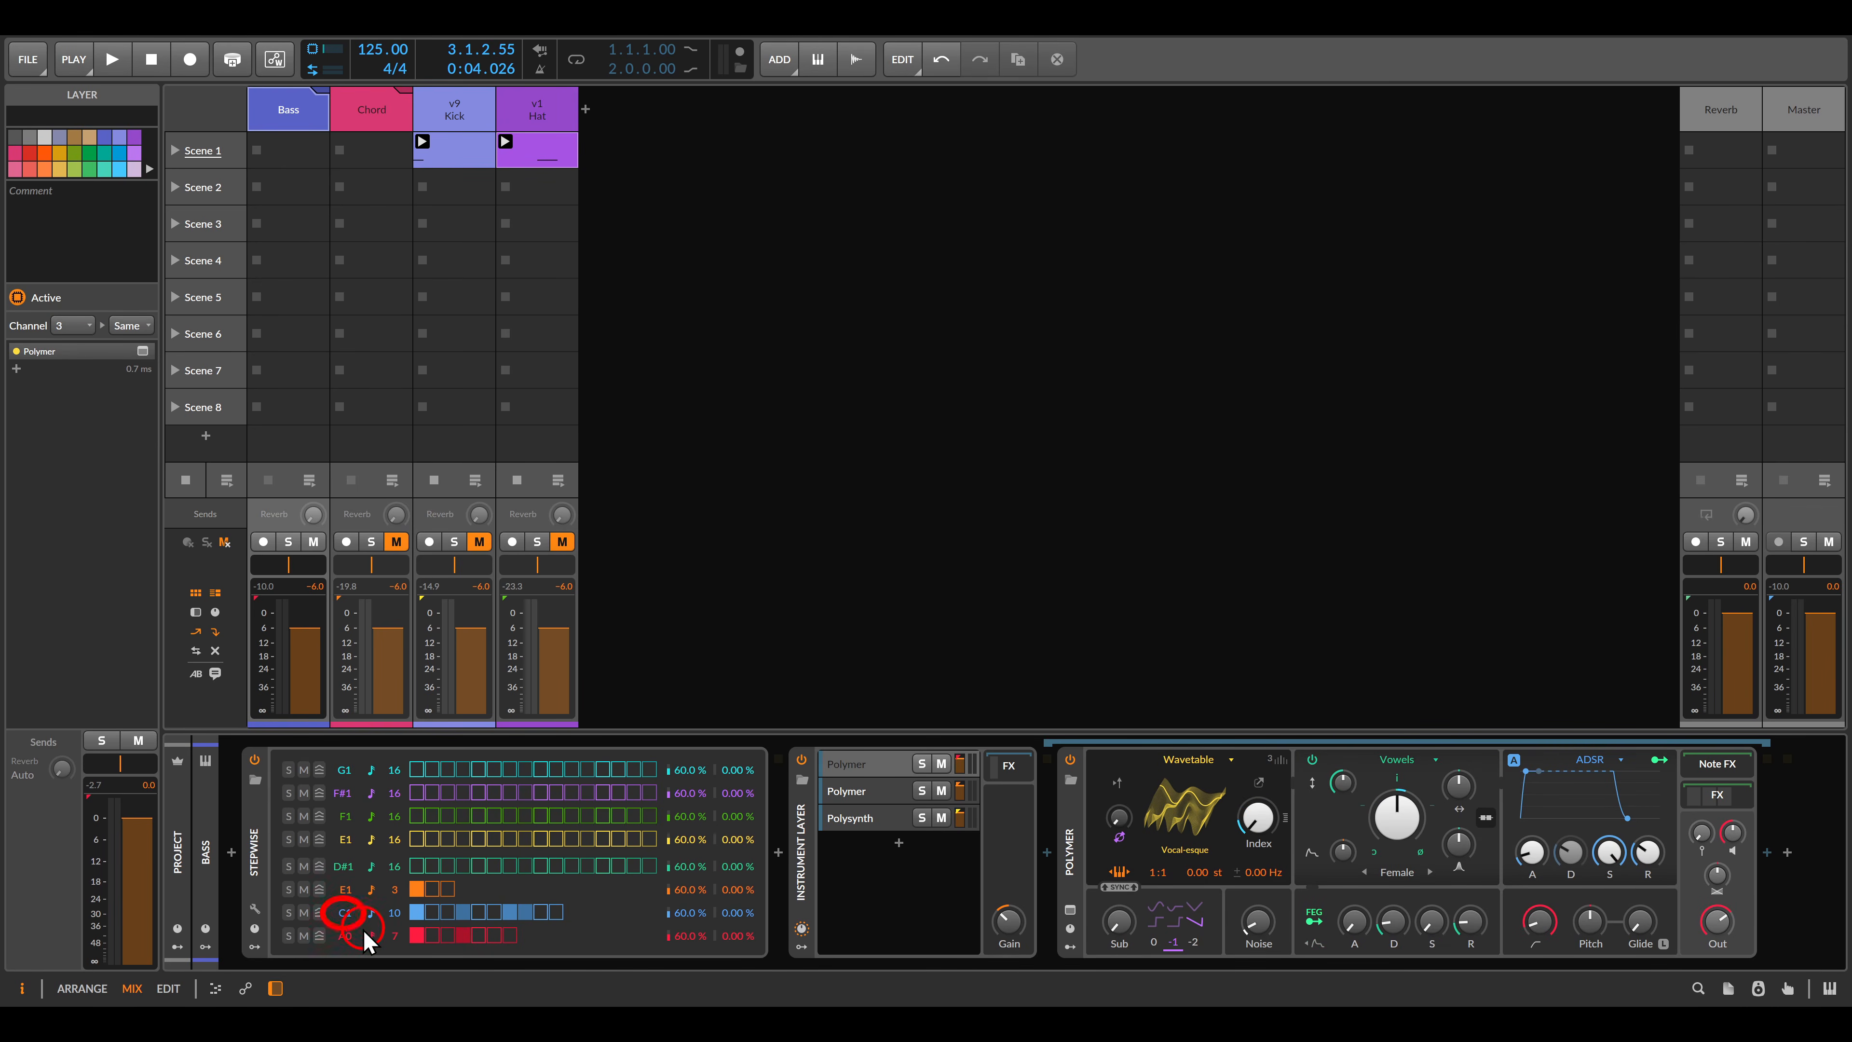
{"action": "left_click", "coordinate": [330, 879]}
{"action": "left_click", "coordinate": [873, 871]}
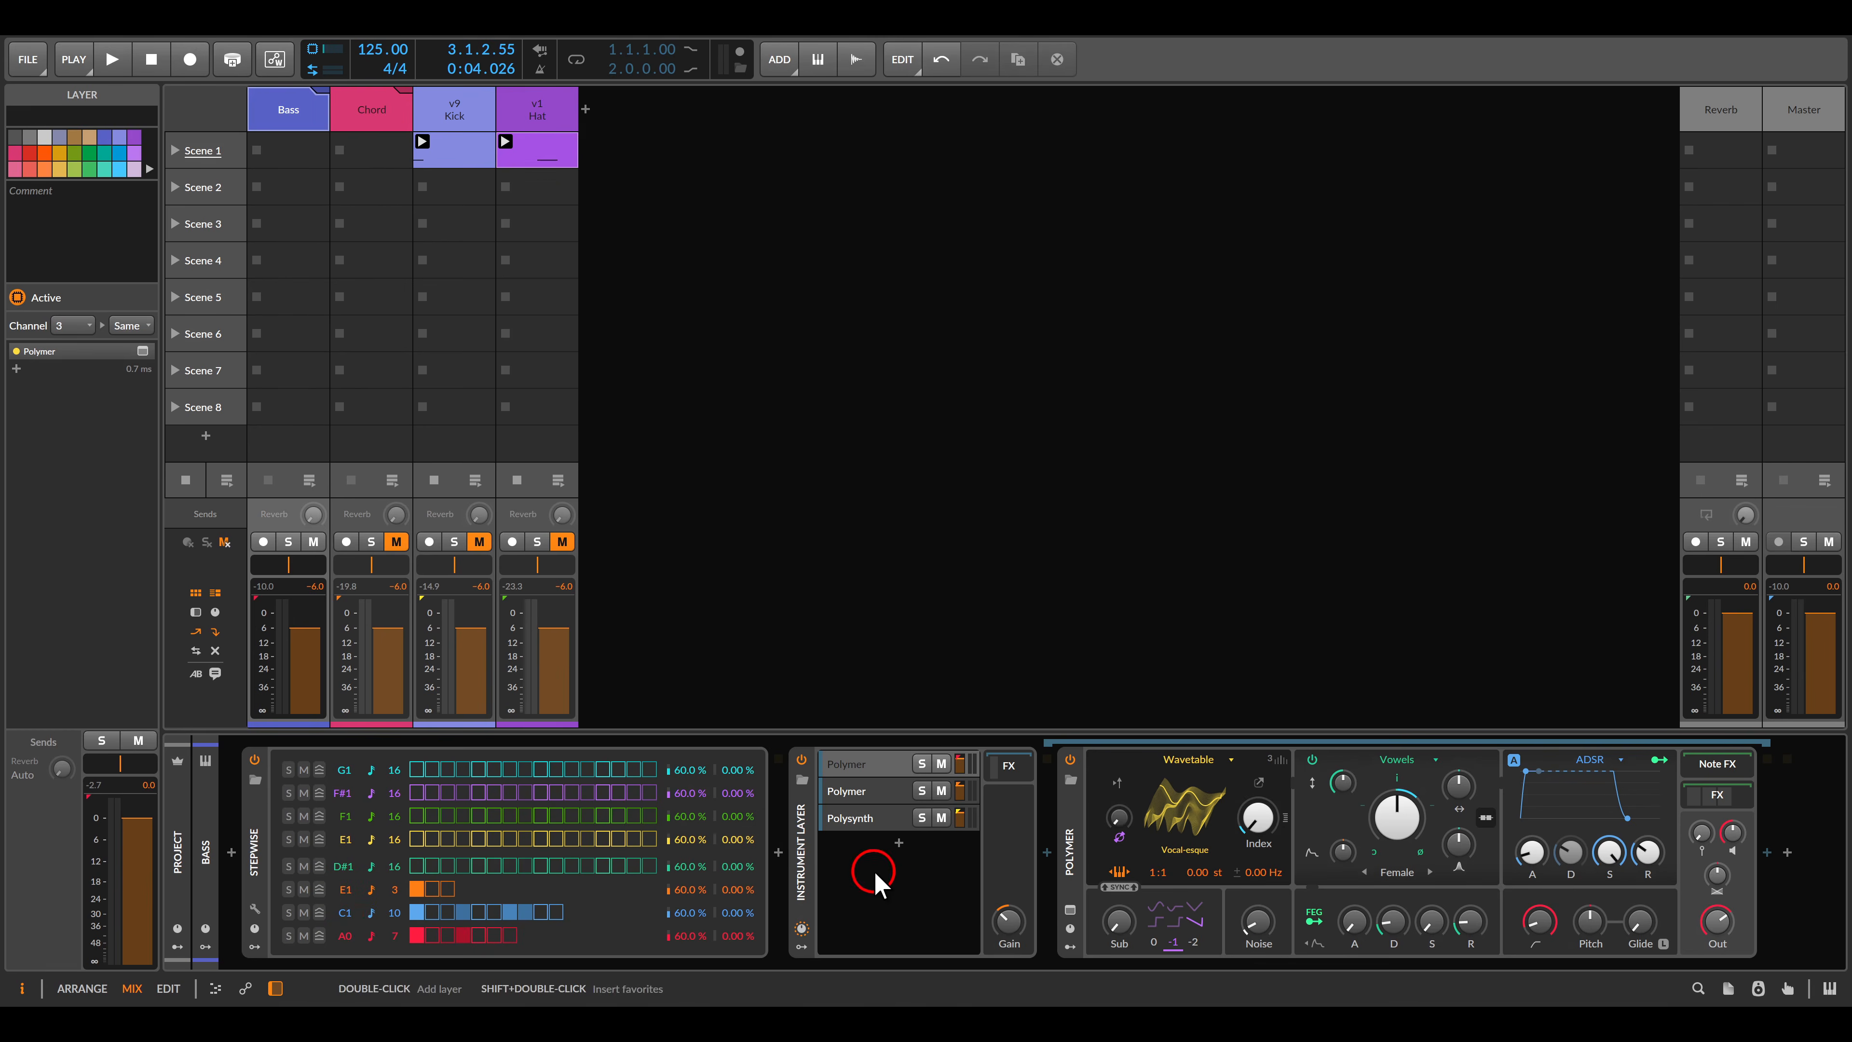
Solo the Polysynth layer and start playback to hear it triggered by the A0 lane.
{"action": "left_click", "coordinate": [858, 815]}
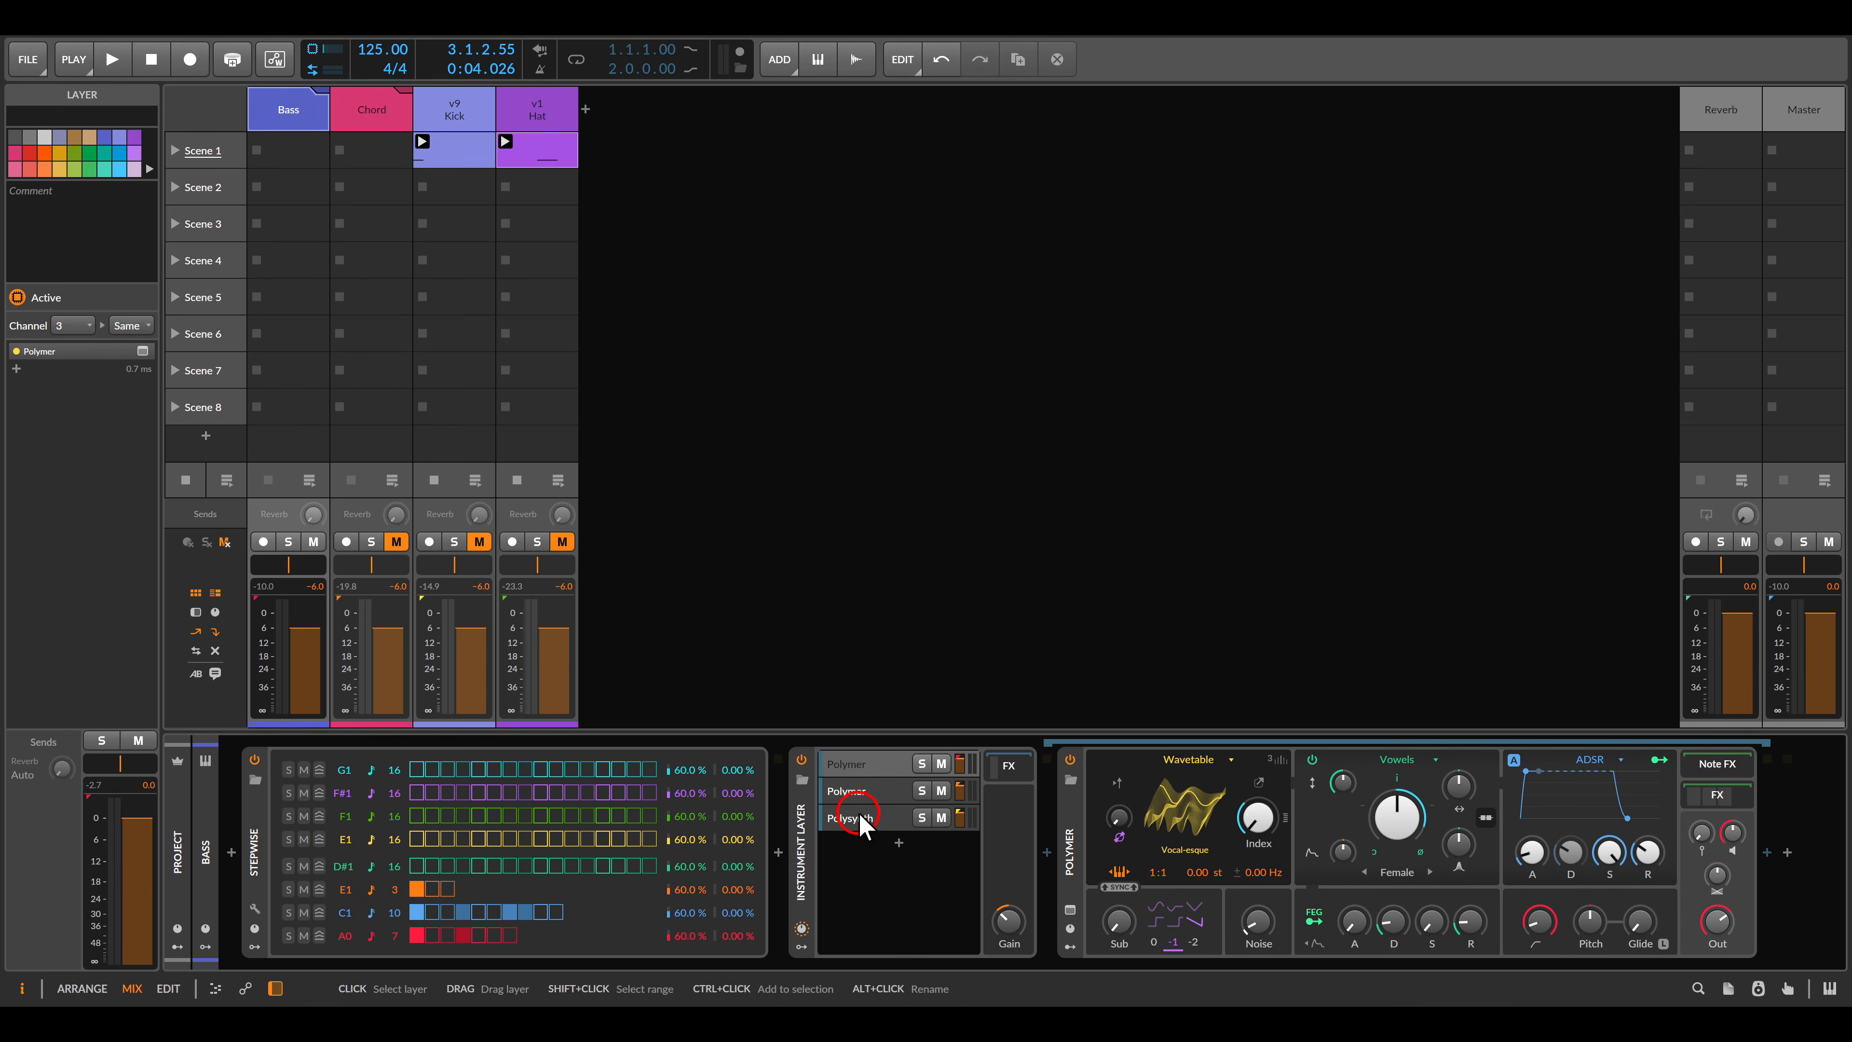
{"action": "left_click", "coordinate": [922, 817]}
{"action": "left_click", "coordinate": [914, 887]}
{"action": "key", "text": "space"}
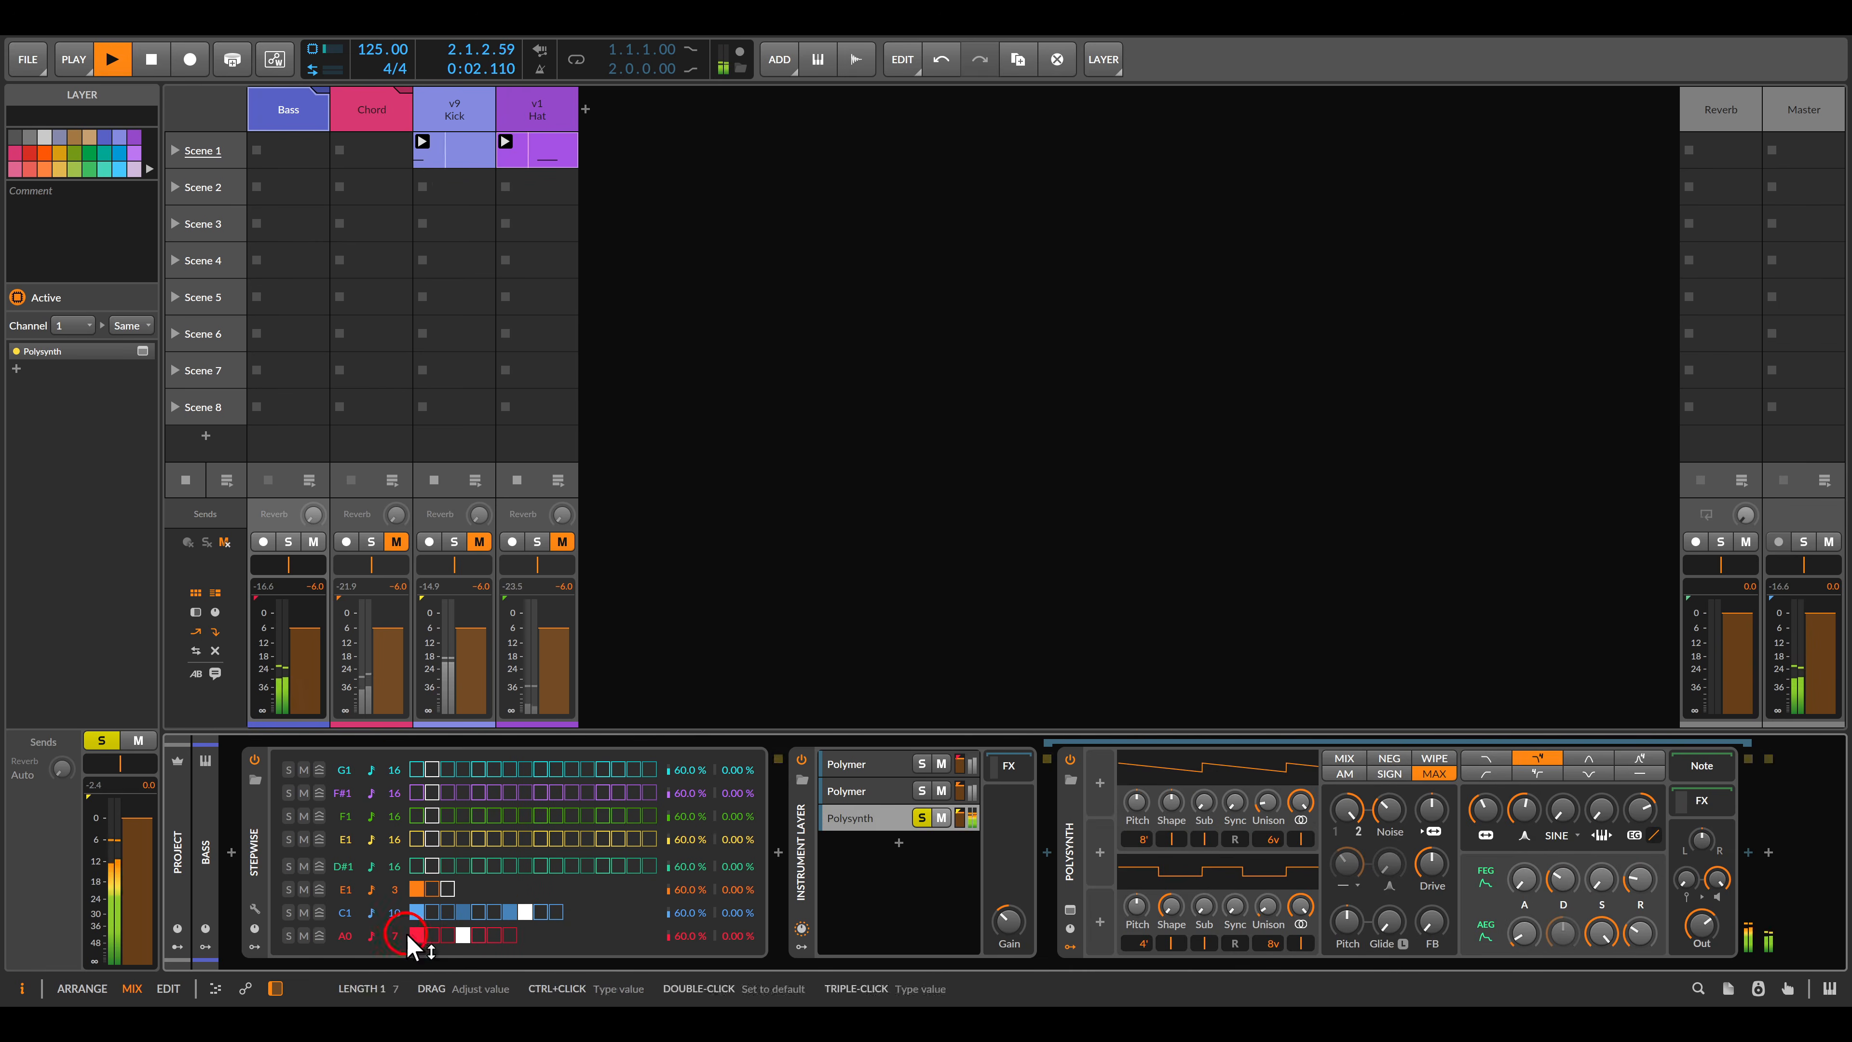
{"action": "left_click", "coordinate": [835, 889]}
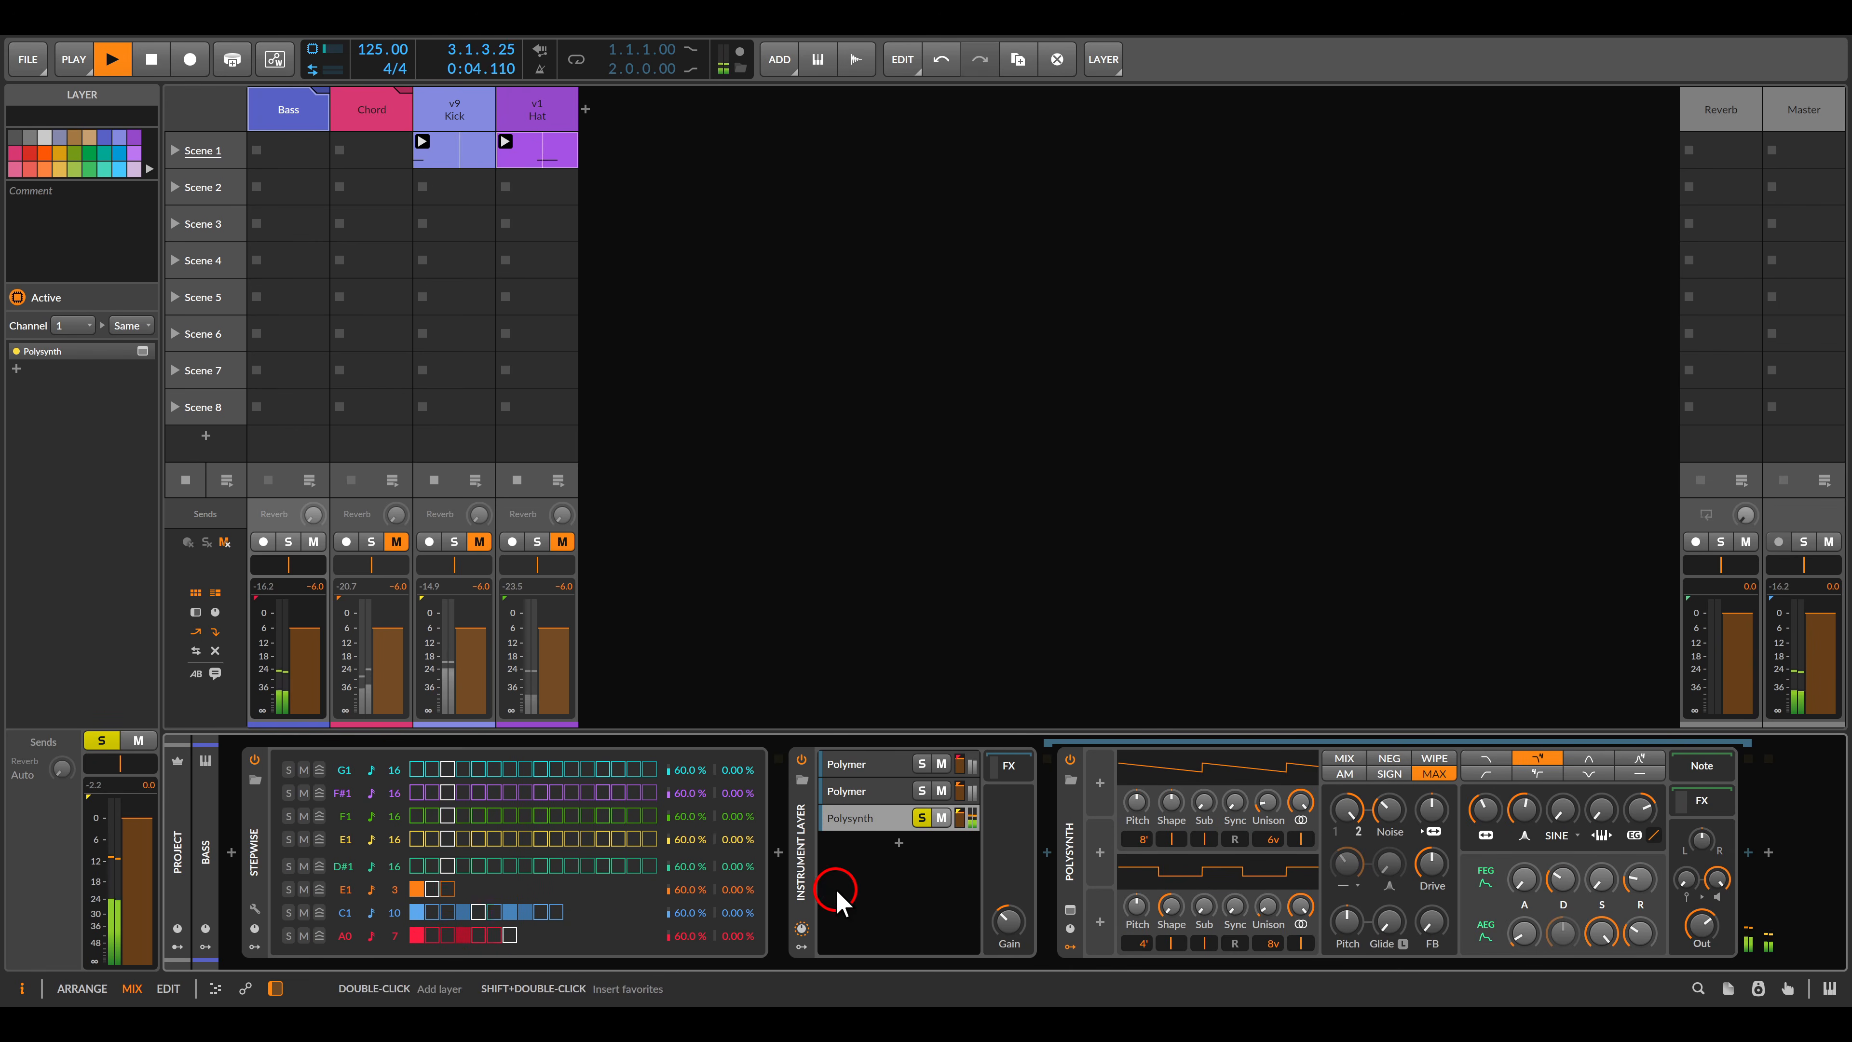
Audition the Swarm Polymer layer and the Wavetable Polymer layer in solo, and clear all layer solos.
{"action": "left_click", "coordinate": [922, 790]}
{"action": "left_click", "coordinate": [922, 818]}
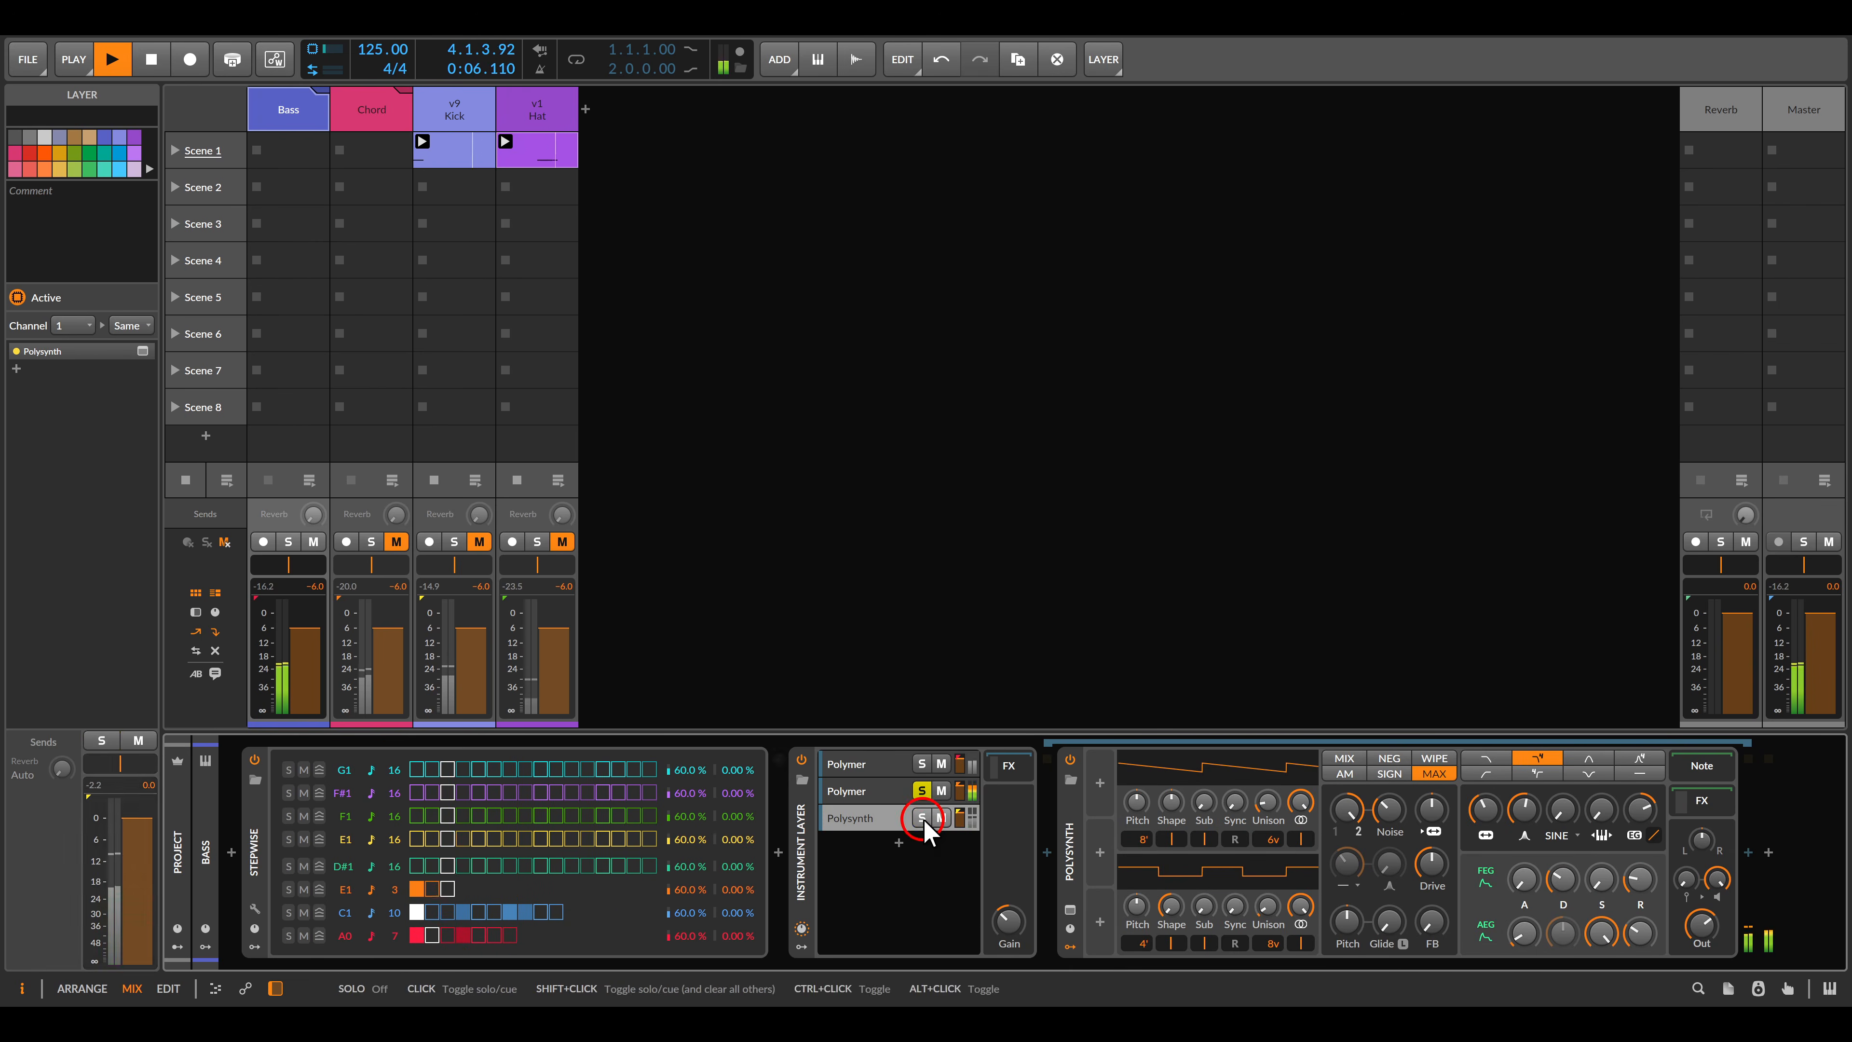
{"action": "left_click", "coordinate": [884, 791]}
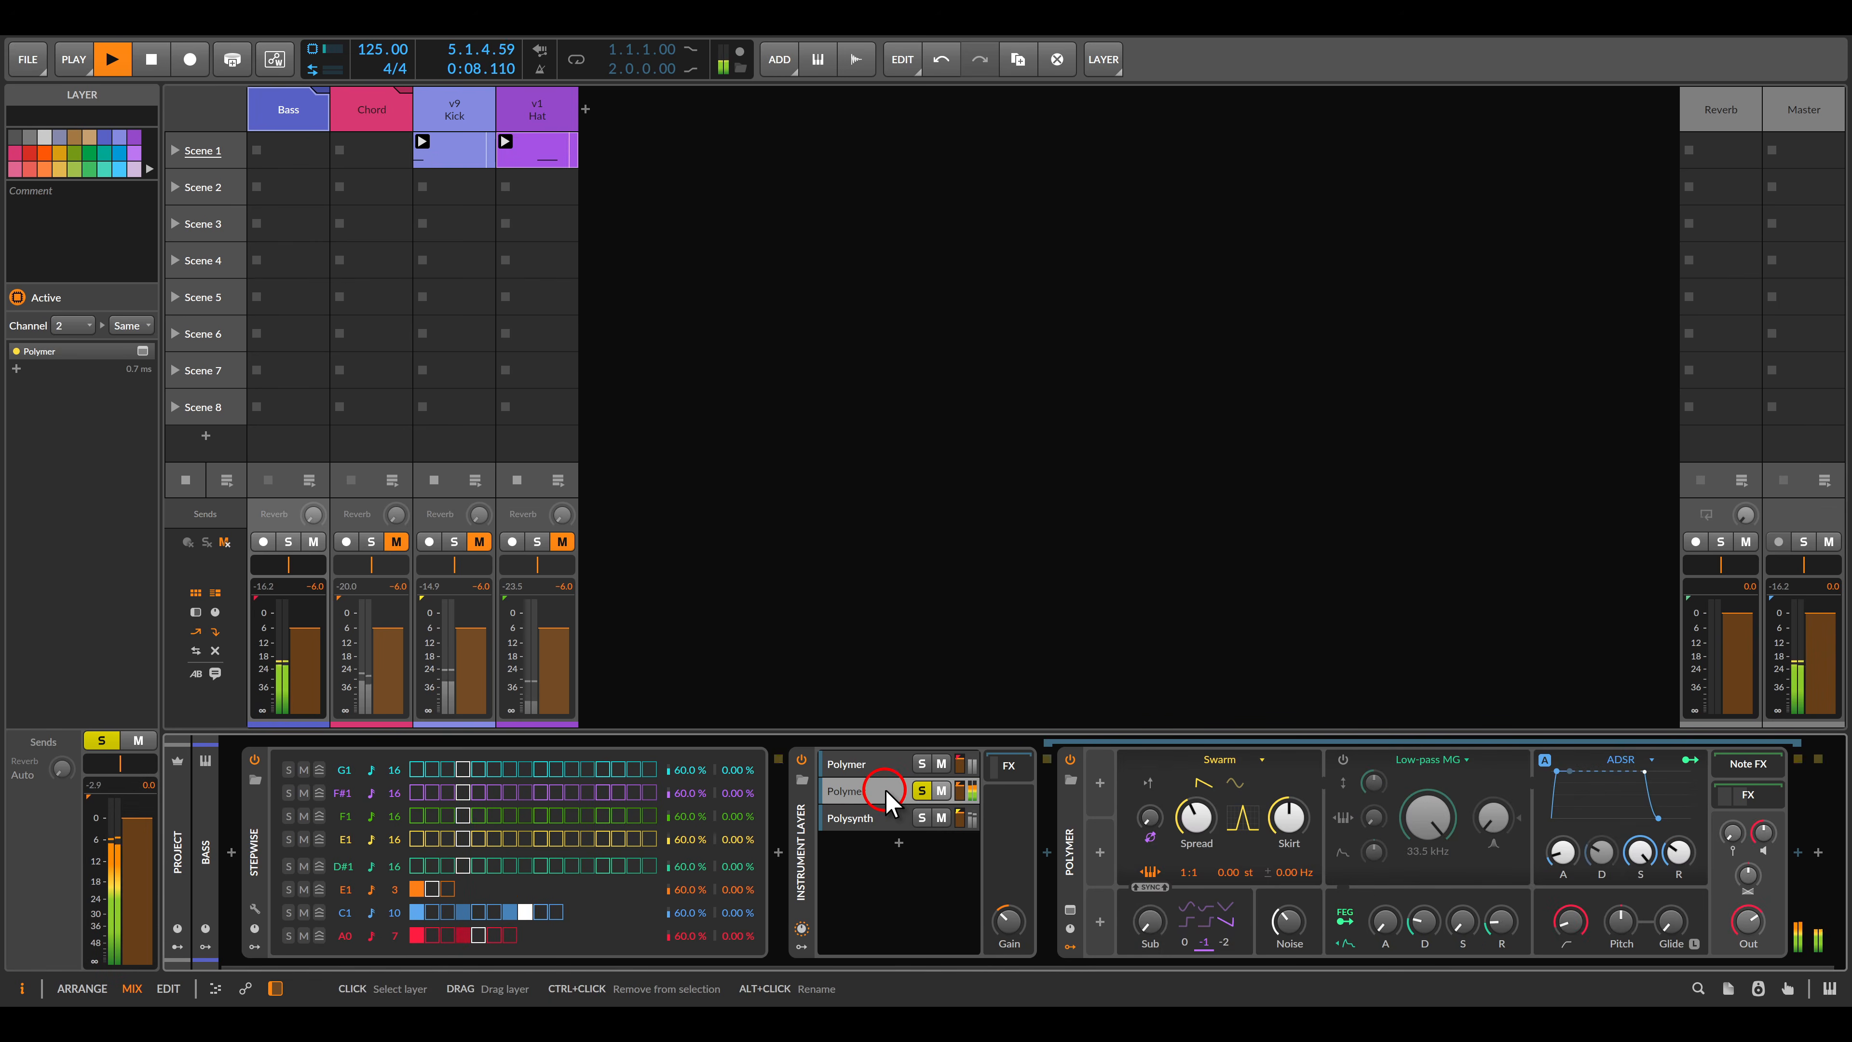
{"action": "left_click", "coordinate": [924, 763]}
{"action": "left_click", "coordinate": [915, 793]}
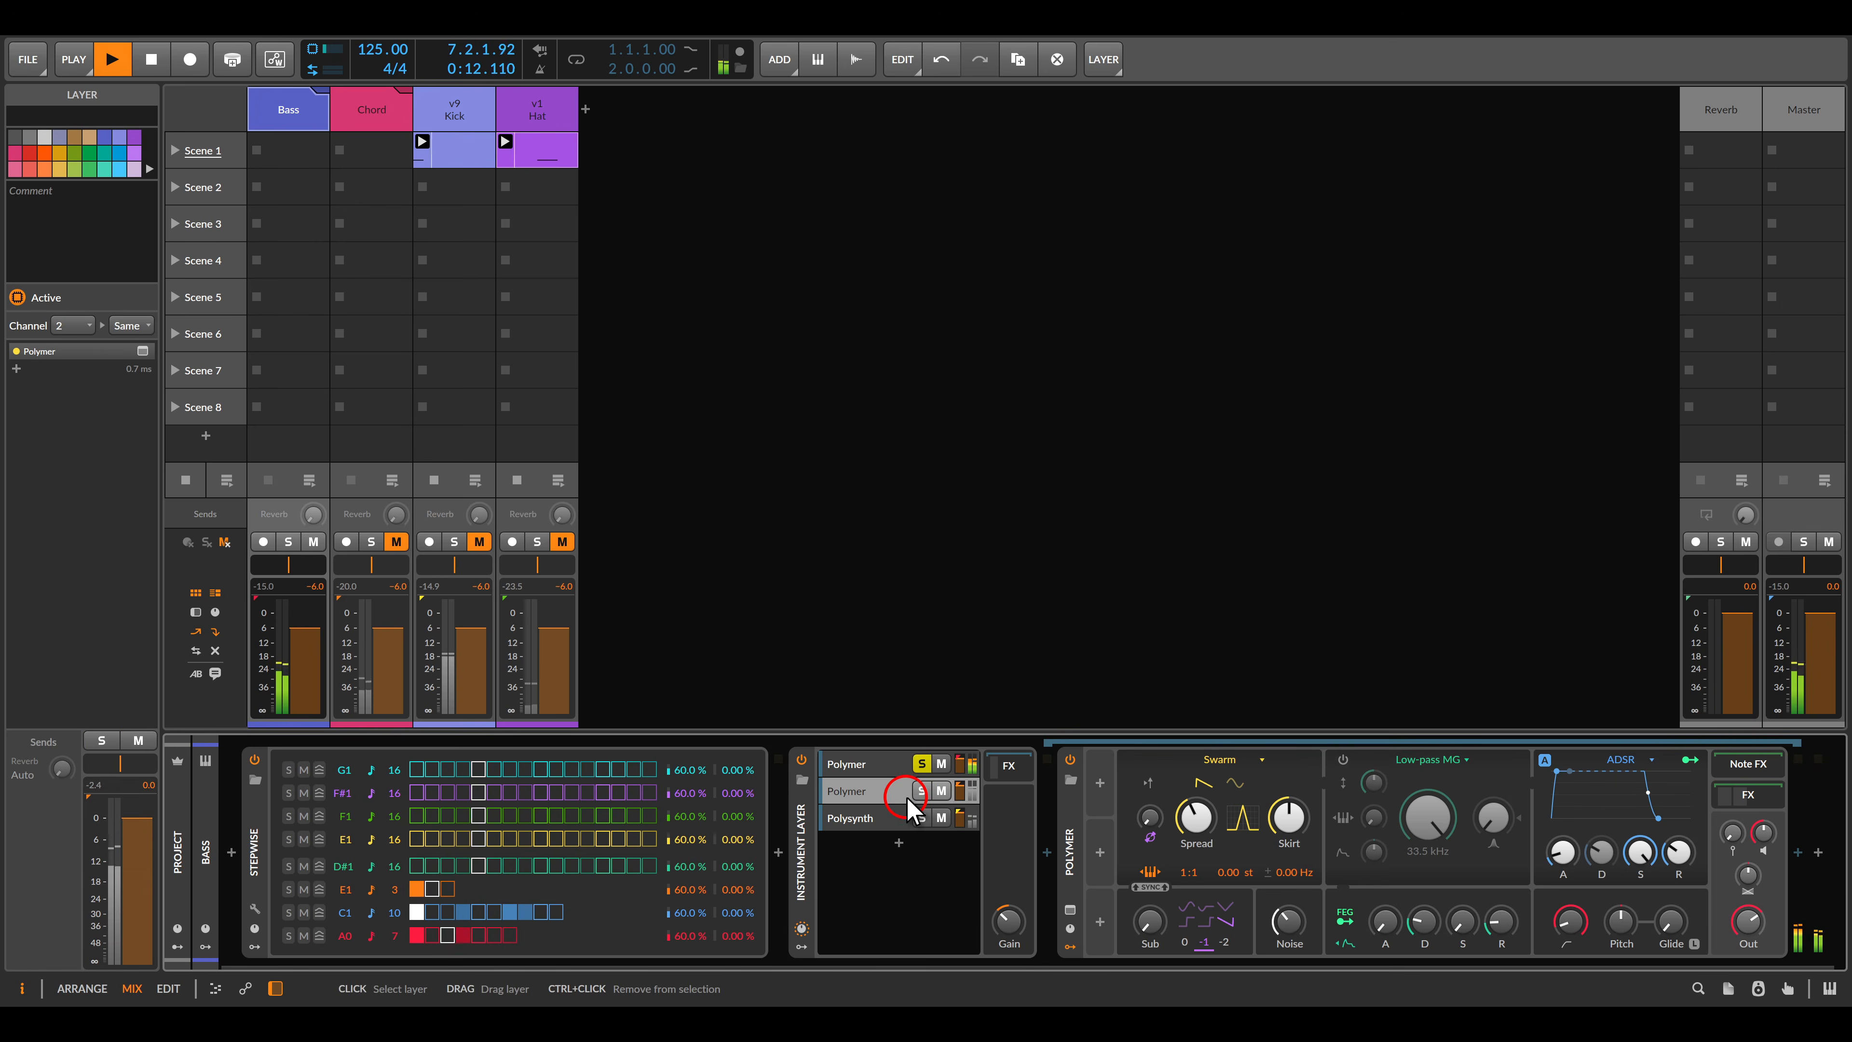
{"action": "left_click", "coordinate": [921, 763]}
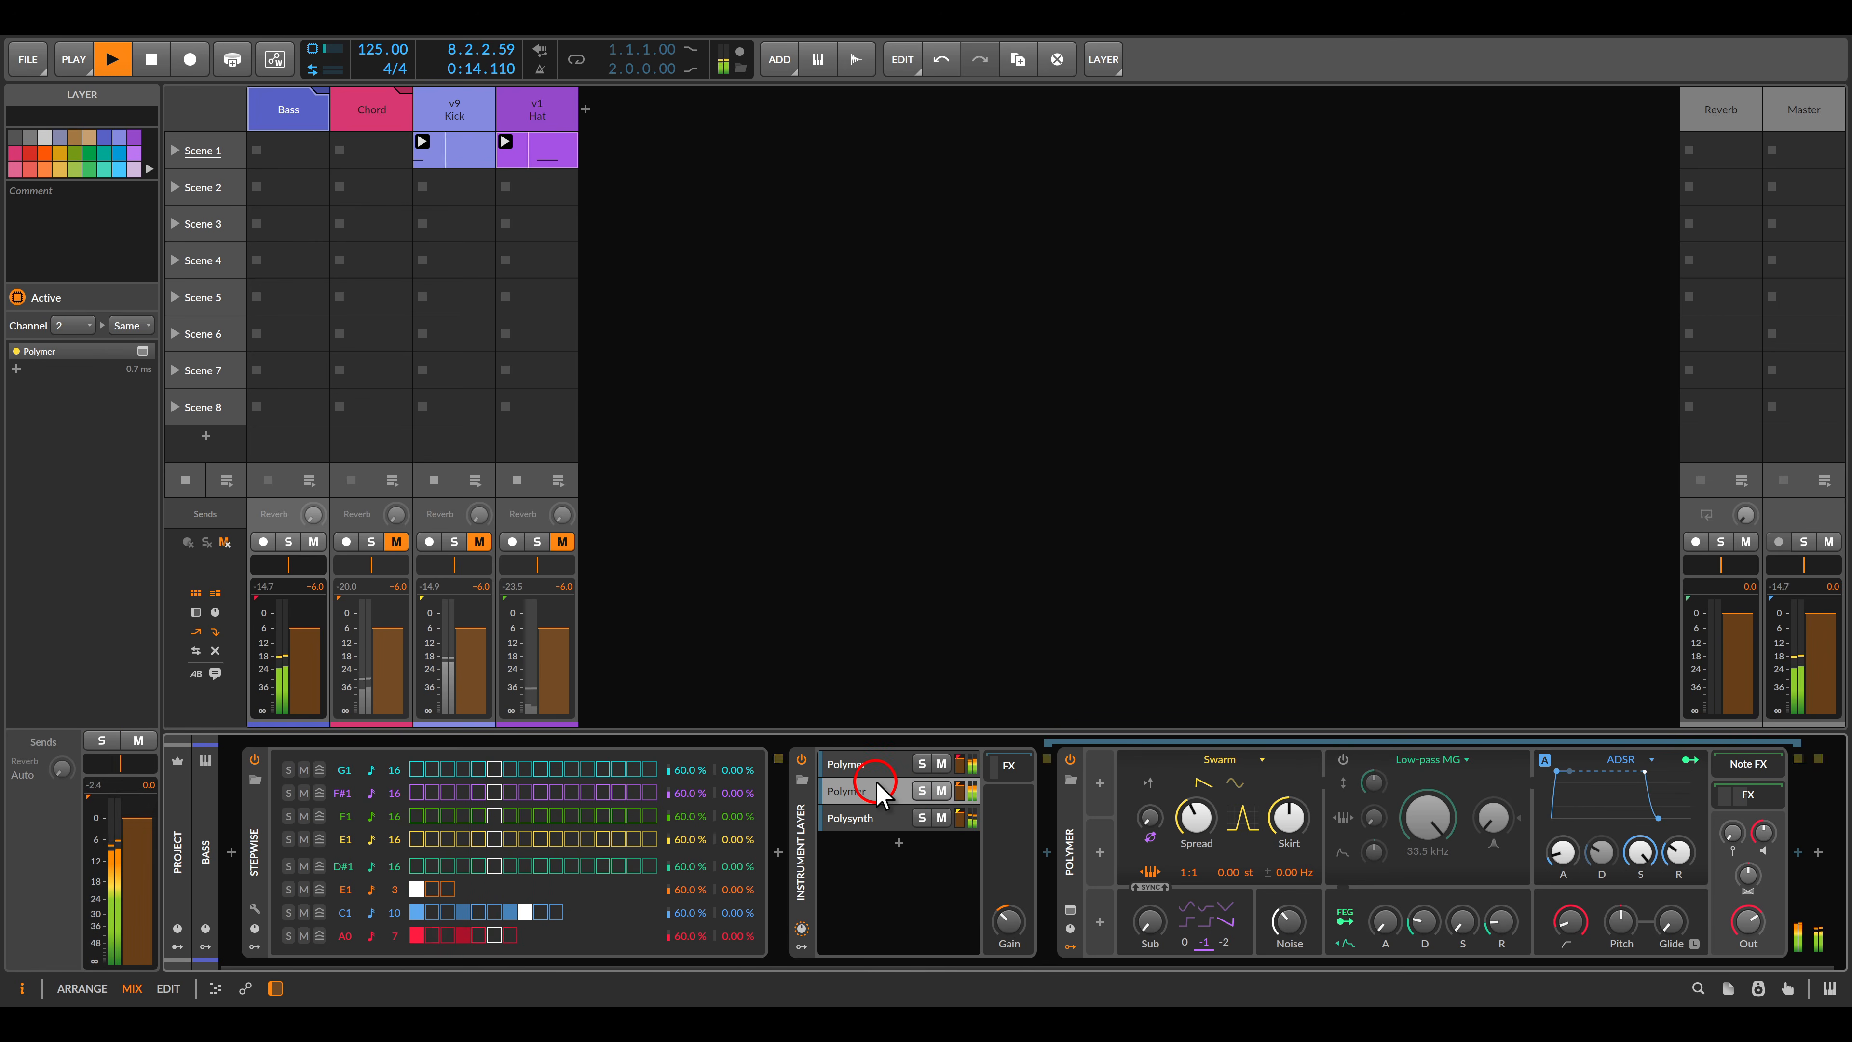
Check the input channel assigned to the Polysynth layer and to both Polymer layers during playback.
{"action": "left_click", "coordinate": [875, 818]}
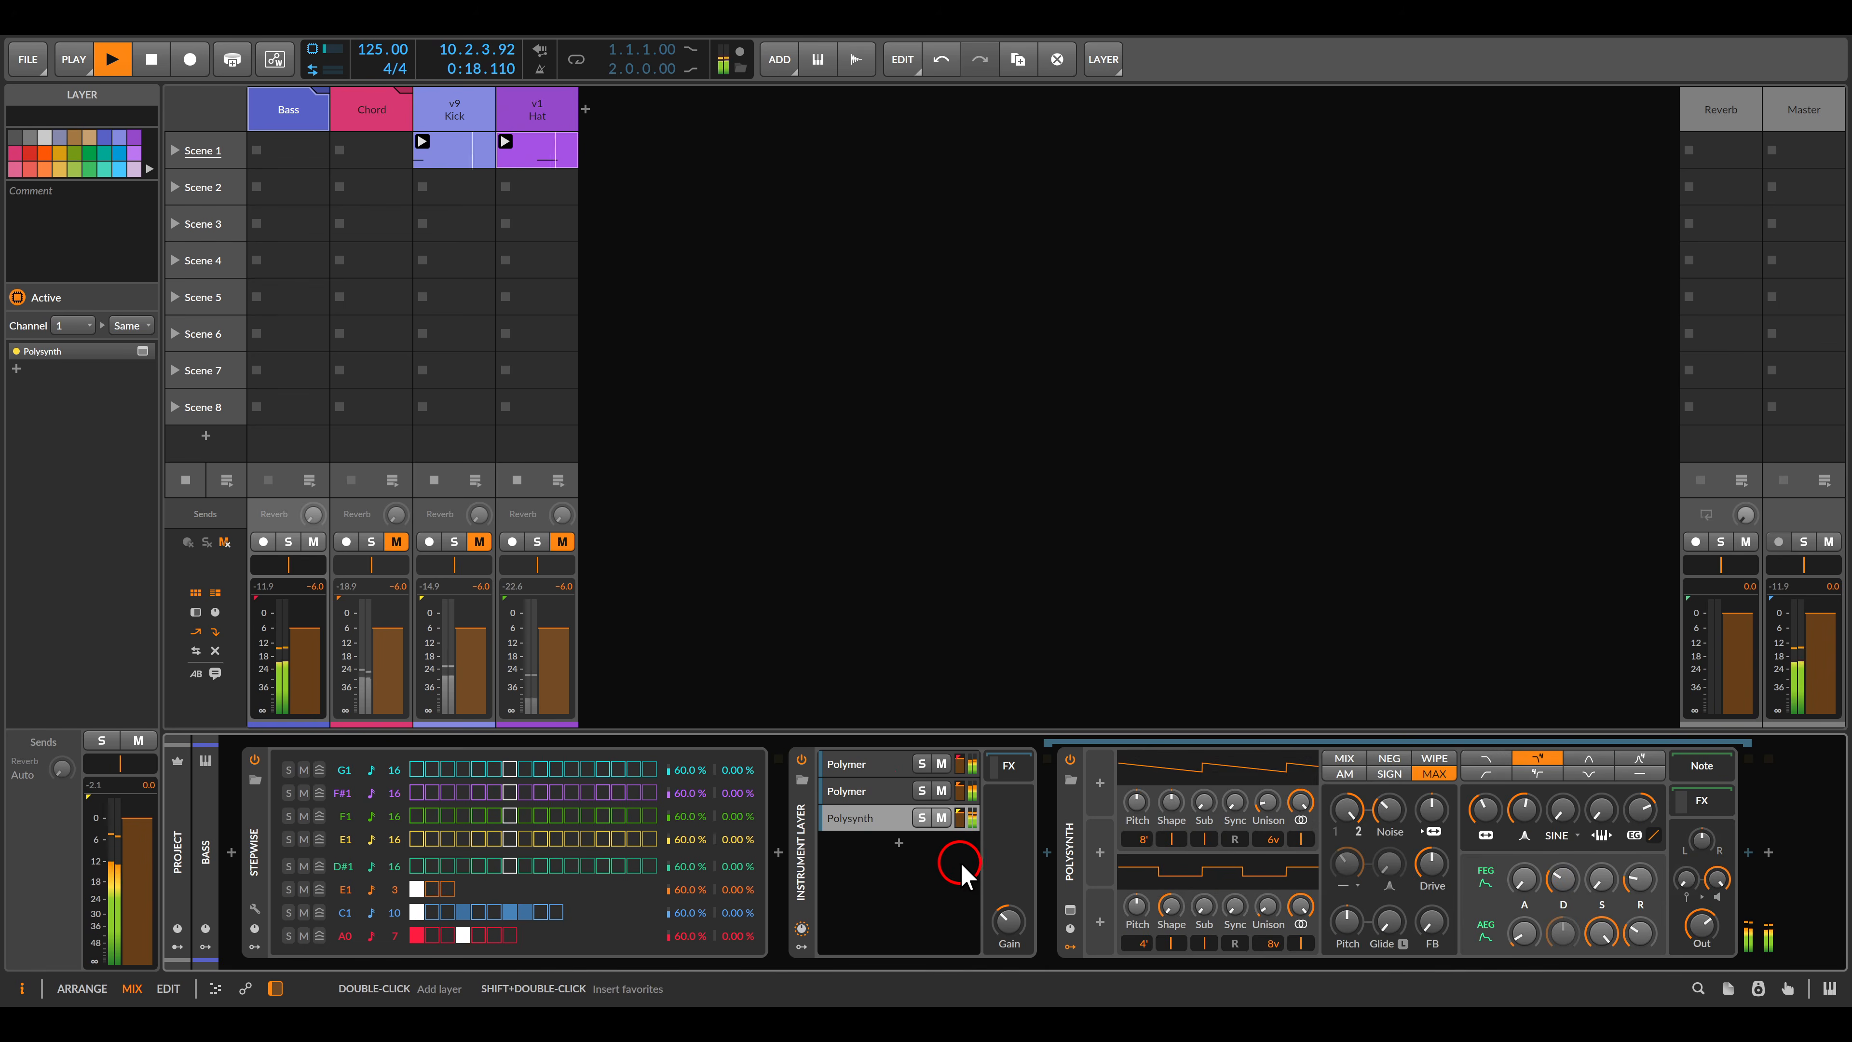
{"action": "left_click", "coordinate": [873, 792]}
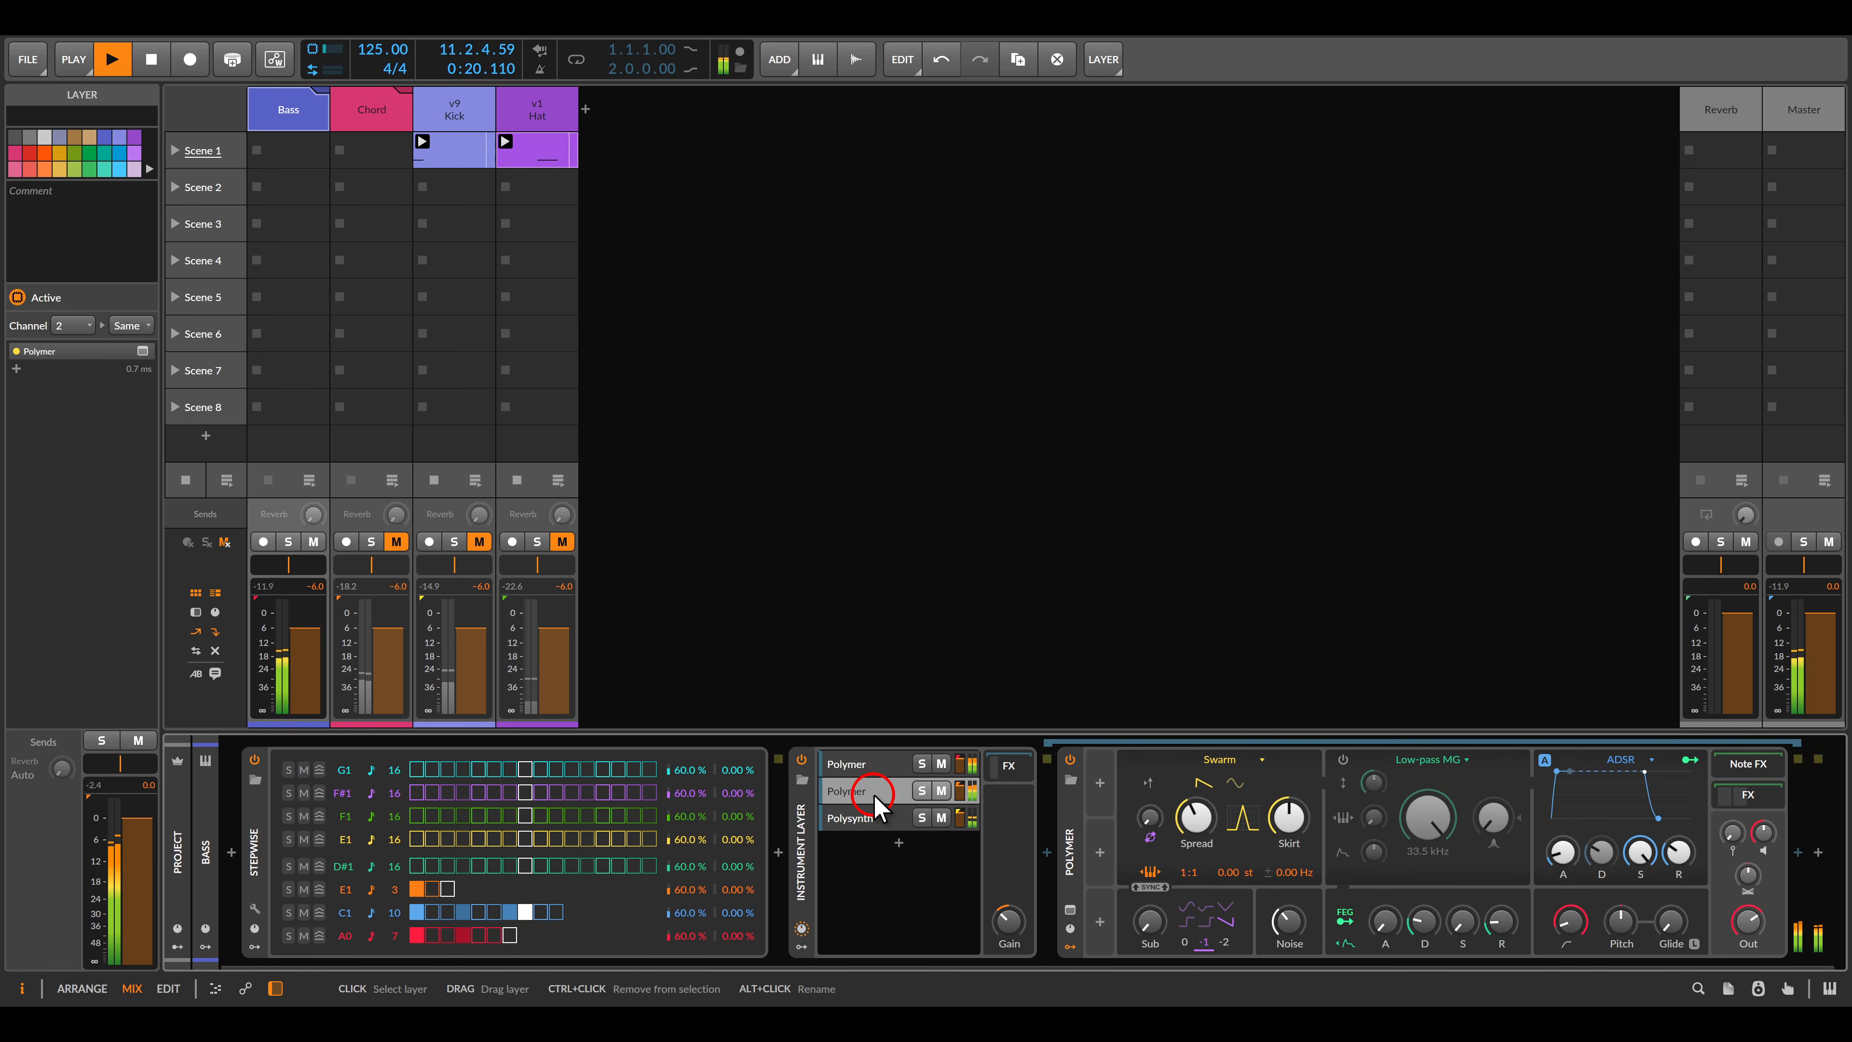
{"action": "left_click", "coordinate": [859, 765]}
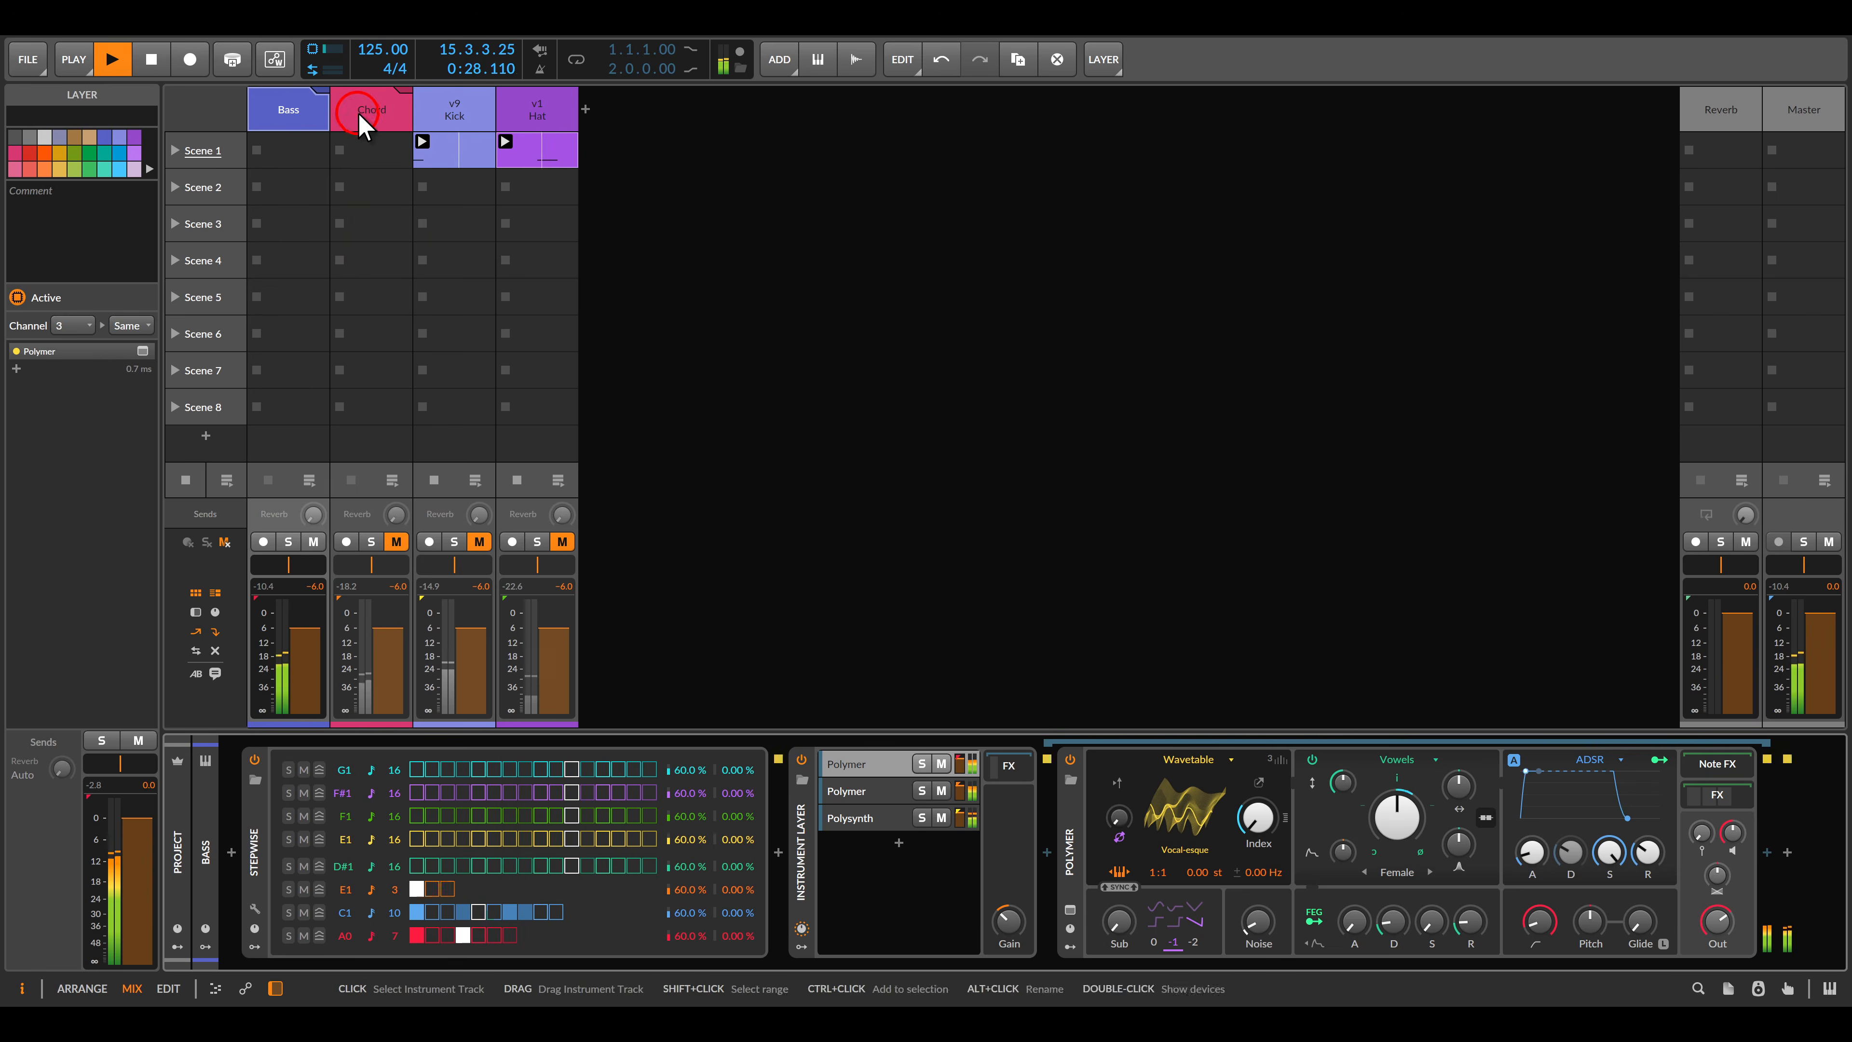
Solo the Chord track and select its Drum Machine.
{"action": "left_click", "coordinate": [367, 159]}
{"action": "left_click", "coordinate": [371, 542]}
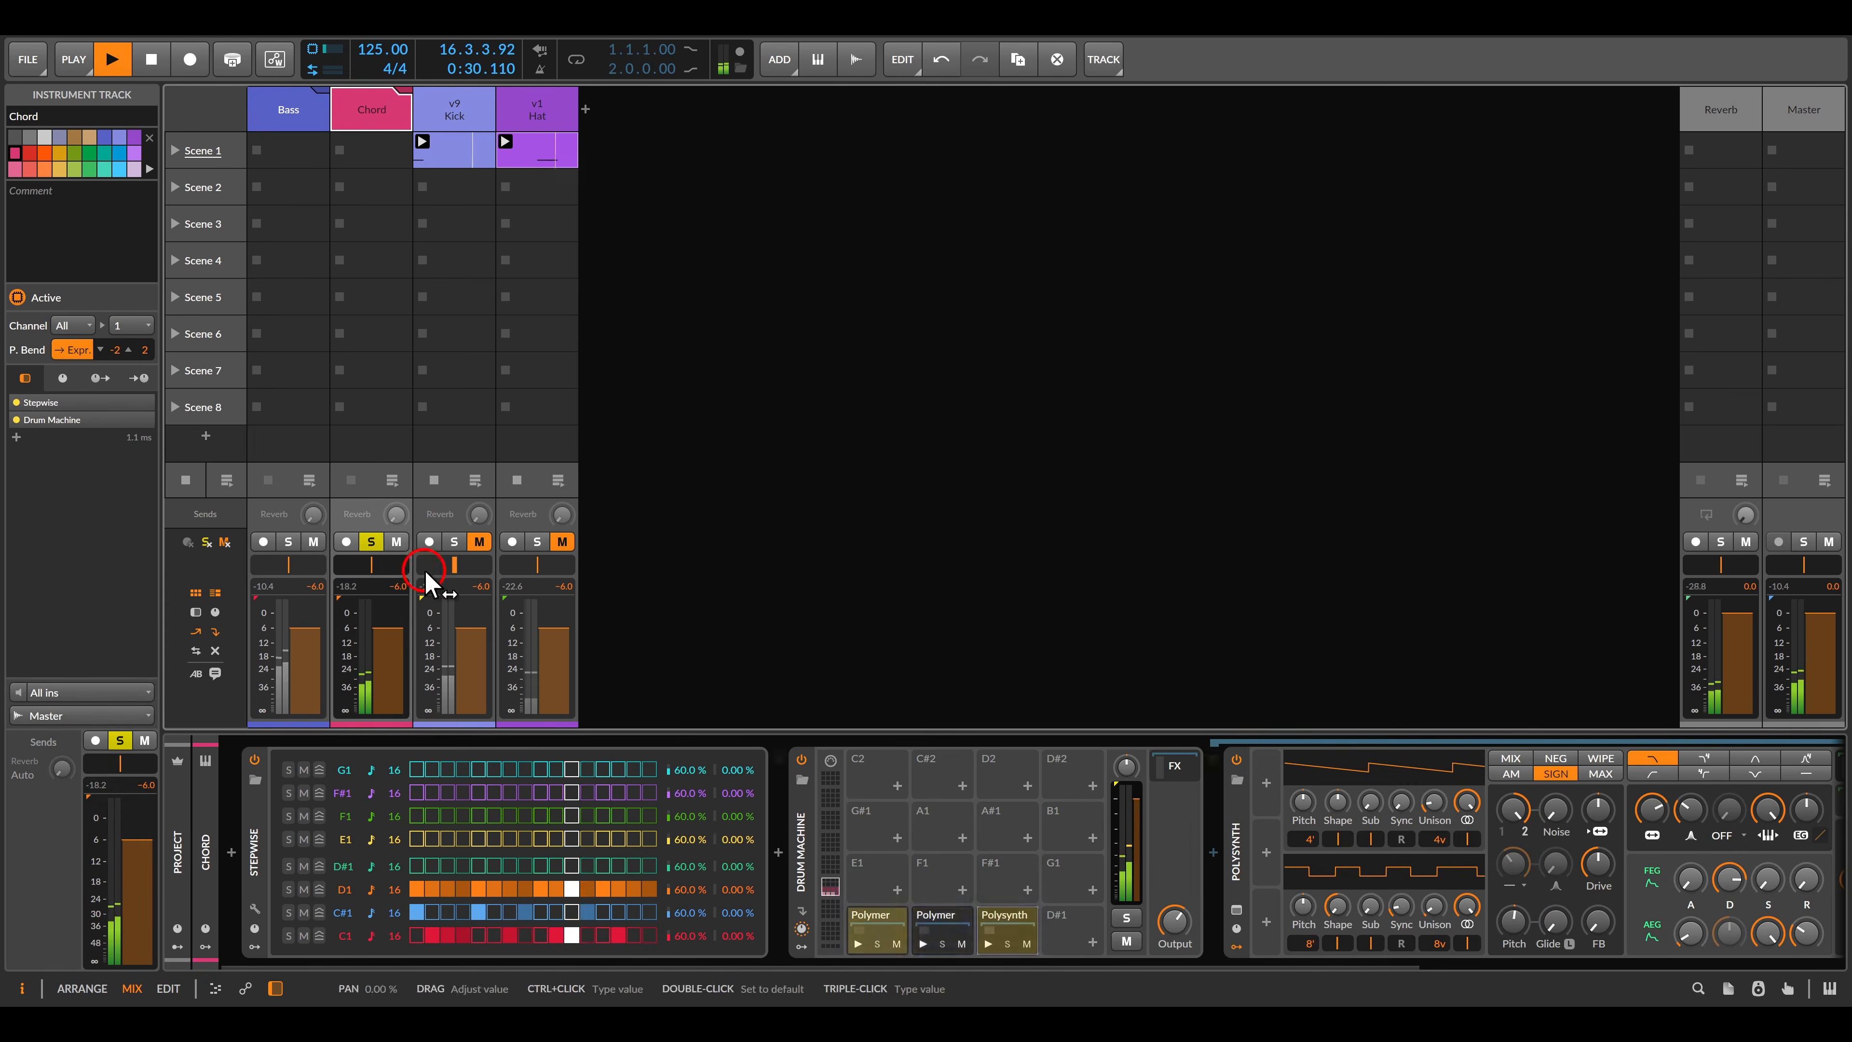
{"action": "left_click", "coordinate": [781, 775]}
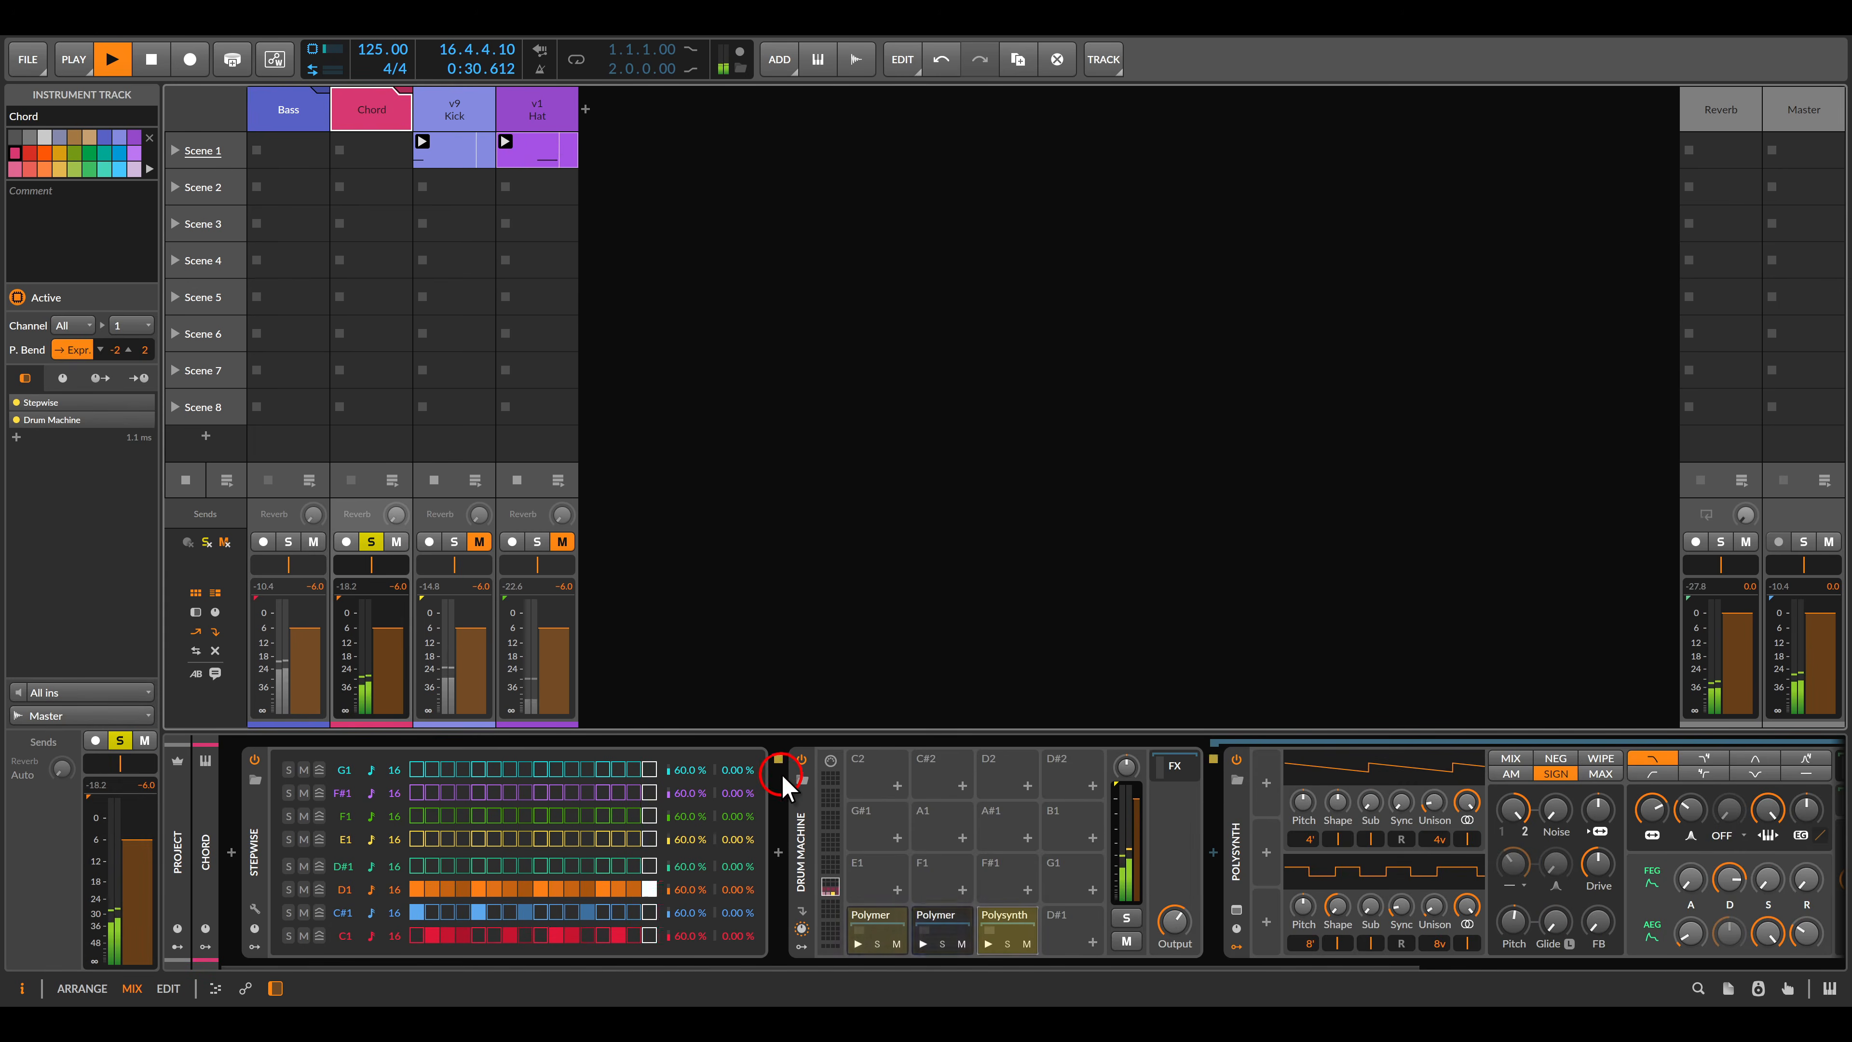
{"action": "left_click", "coordinate": [801, 830]}
Examine the Drum Machine's two Polymer chains and their Note Transpose and Multi-note devices.
{"action": "left_click", "coordinate": [882, 921]}
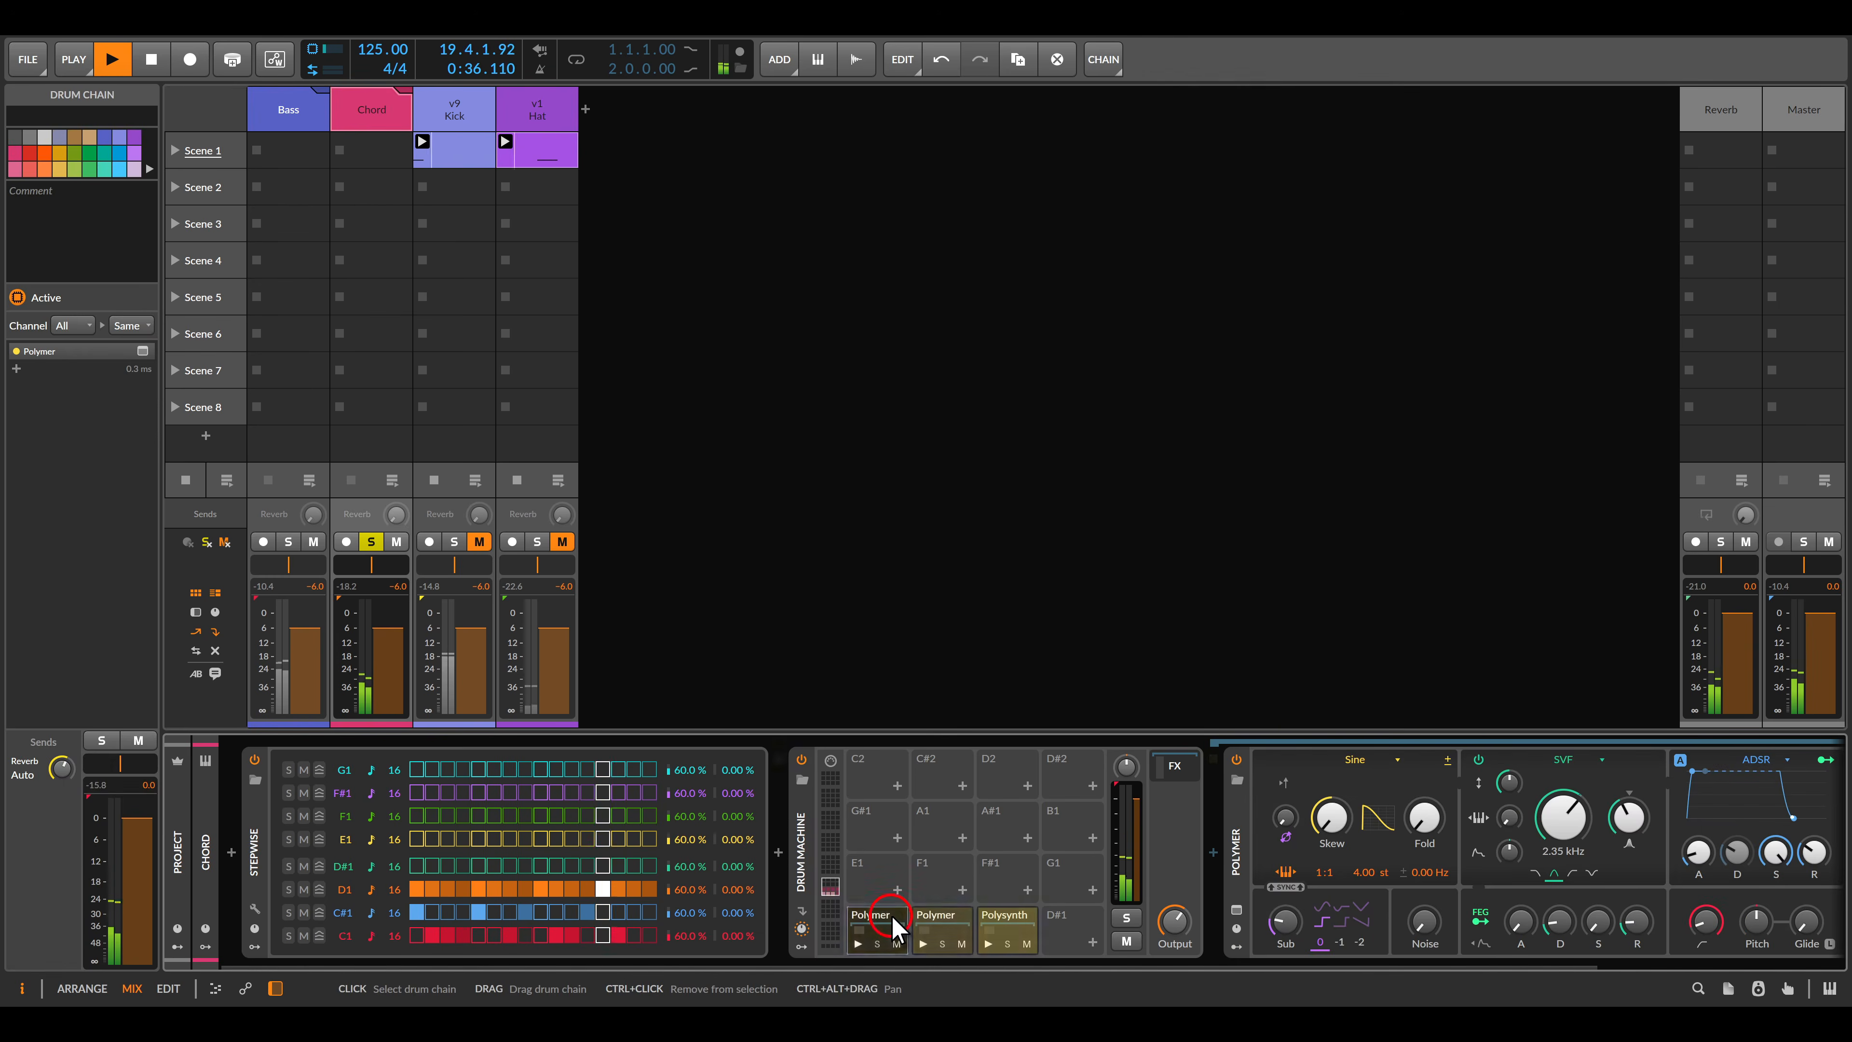
{"action": "left_click", "coordinate": [977, 916]}
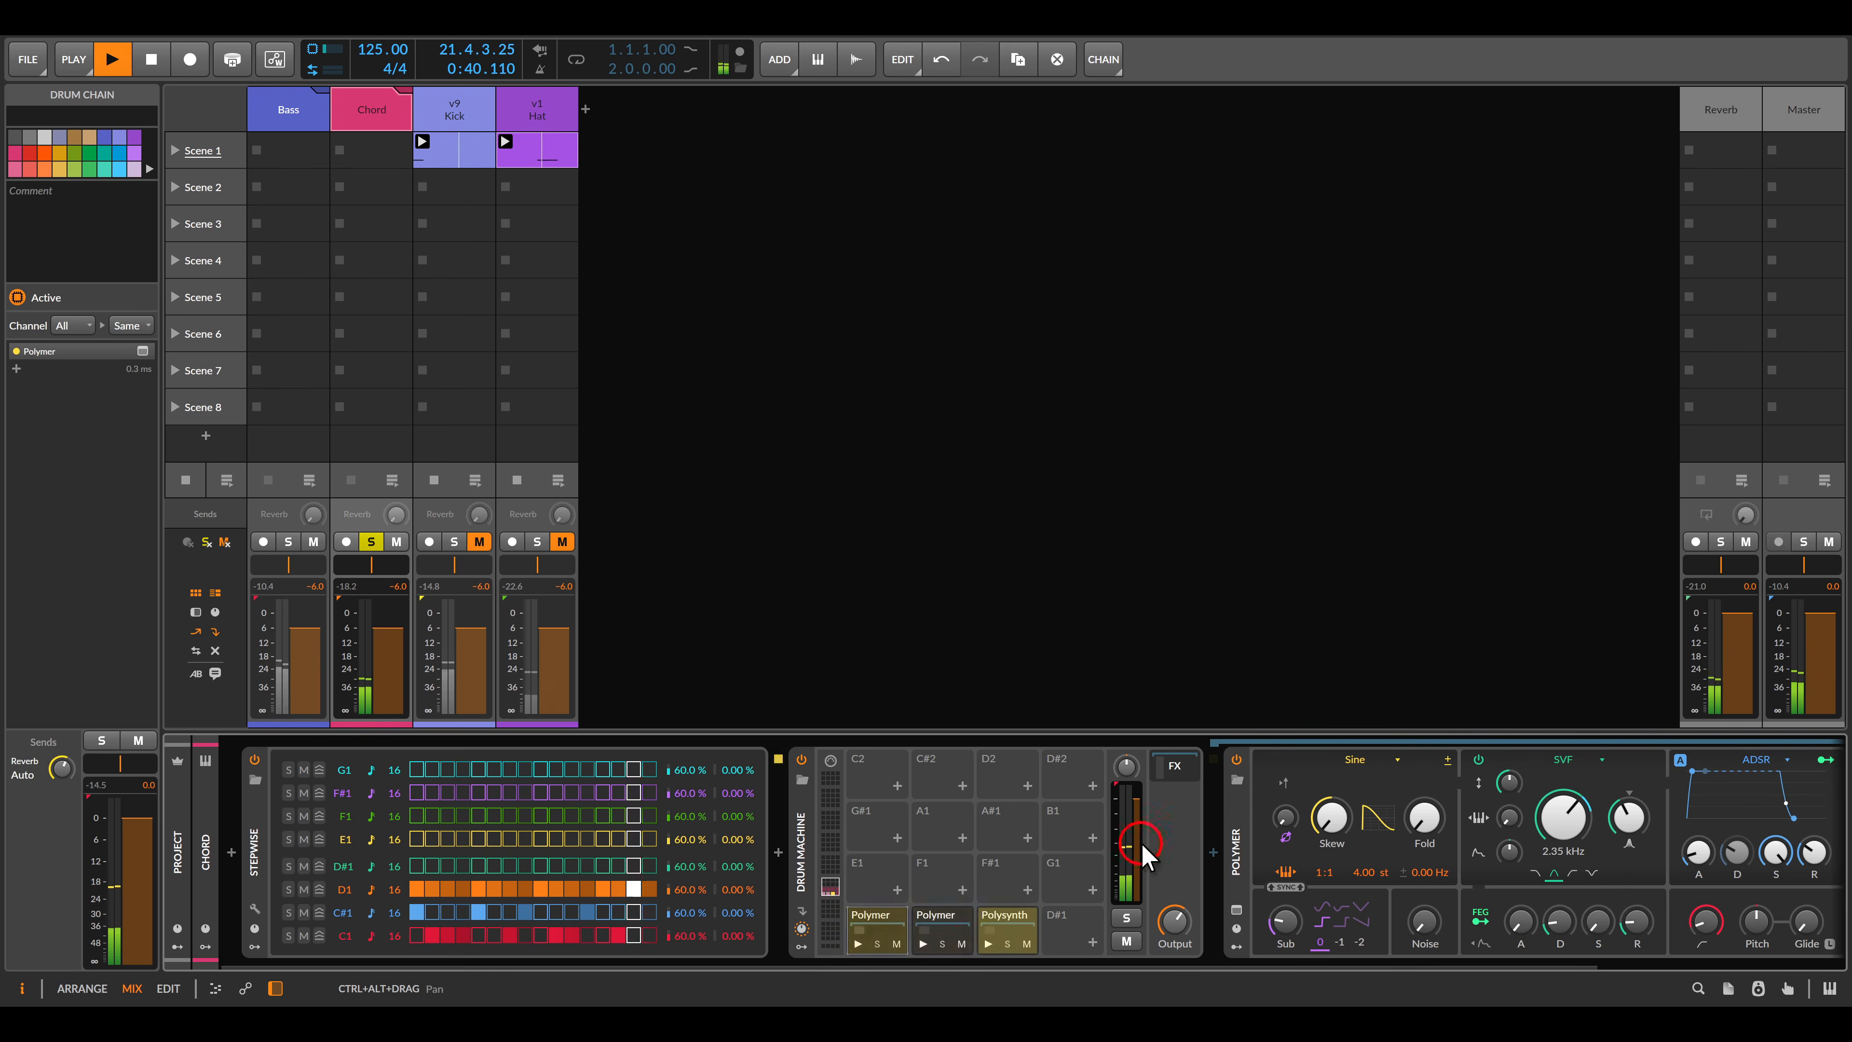
{"action": "left_click_drag", "start_coordinate": [1178, 843], "coordinate": [916, 841]}
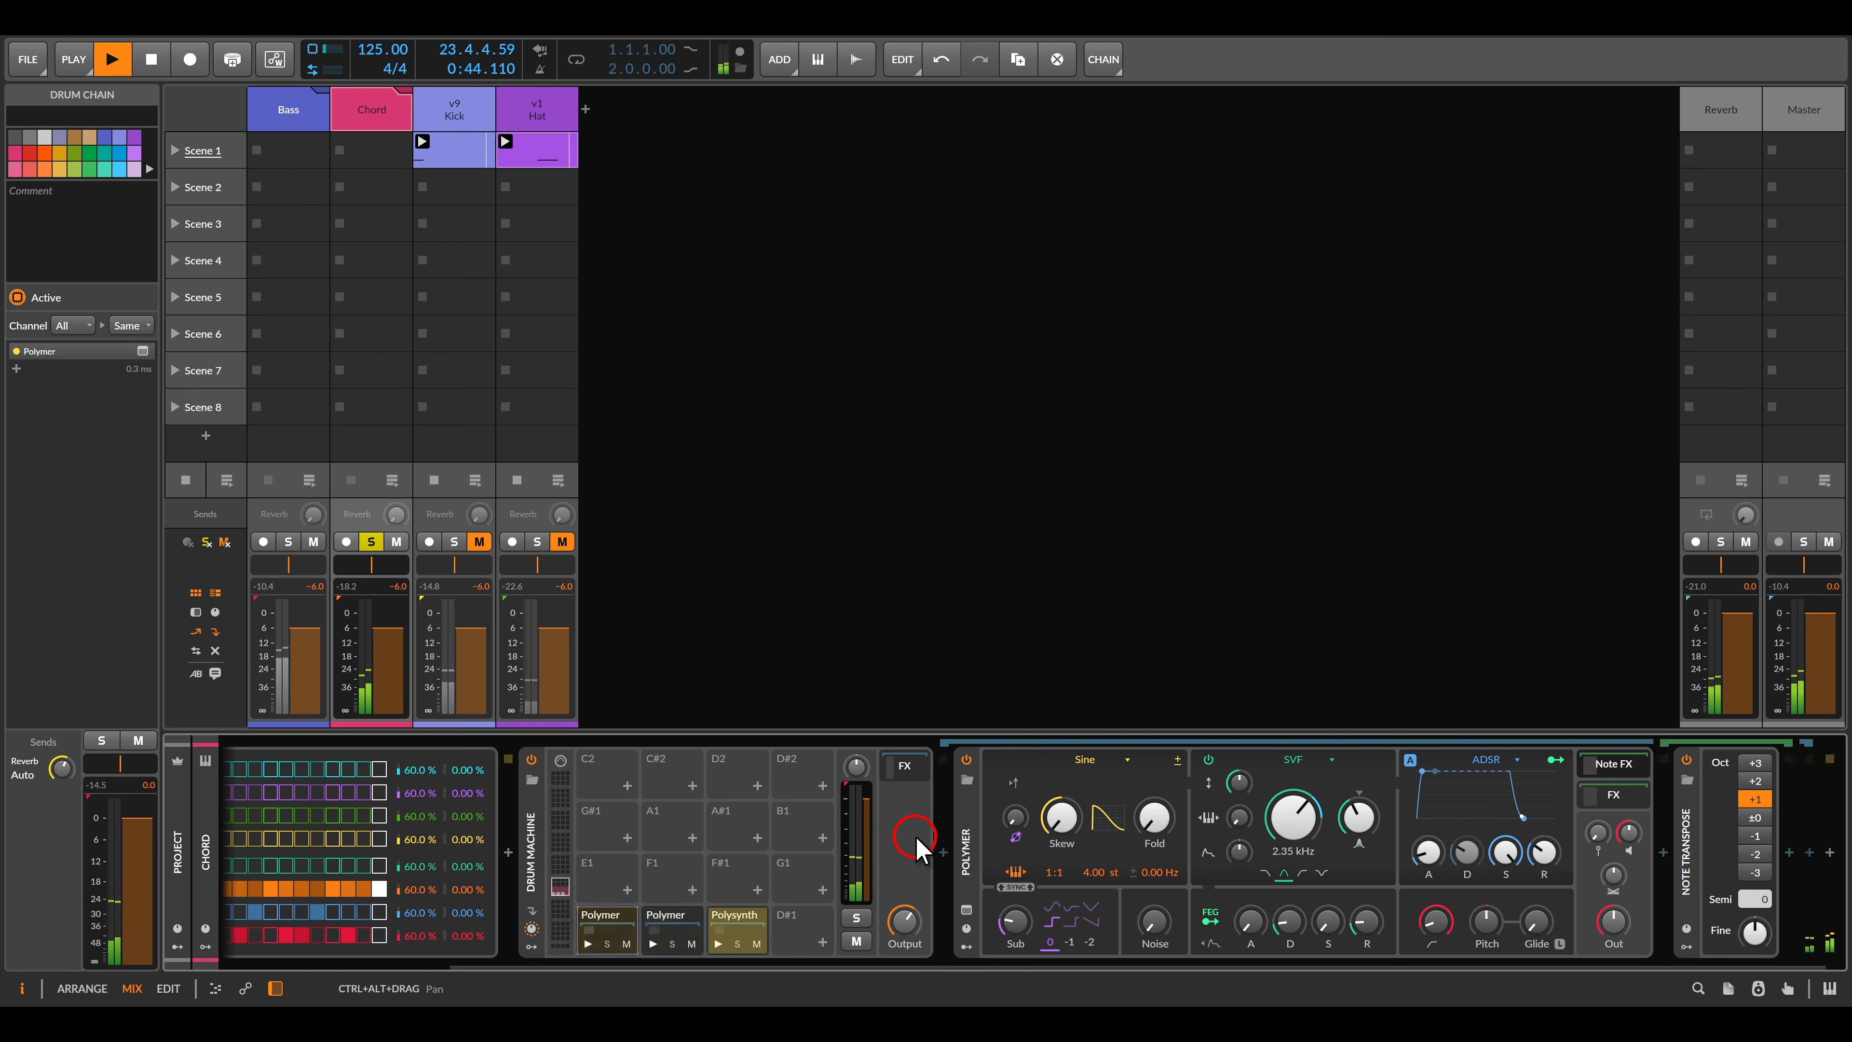
{"action": "left_click", "coordinate": [672, 915]}
{"action": "left_click", "coordinate": [674, 917]}
{"action": "left_click_drag", "start_coordinate": [1466, 830], "coordinate": [1209, 846]}
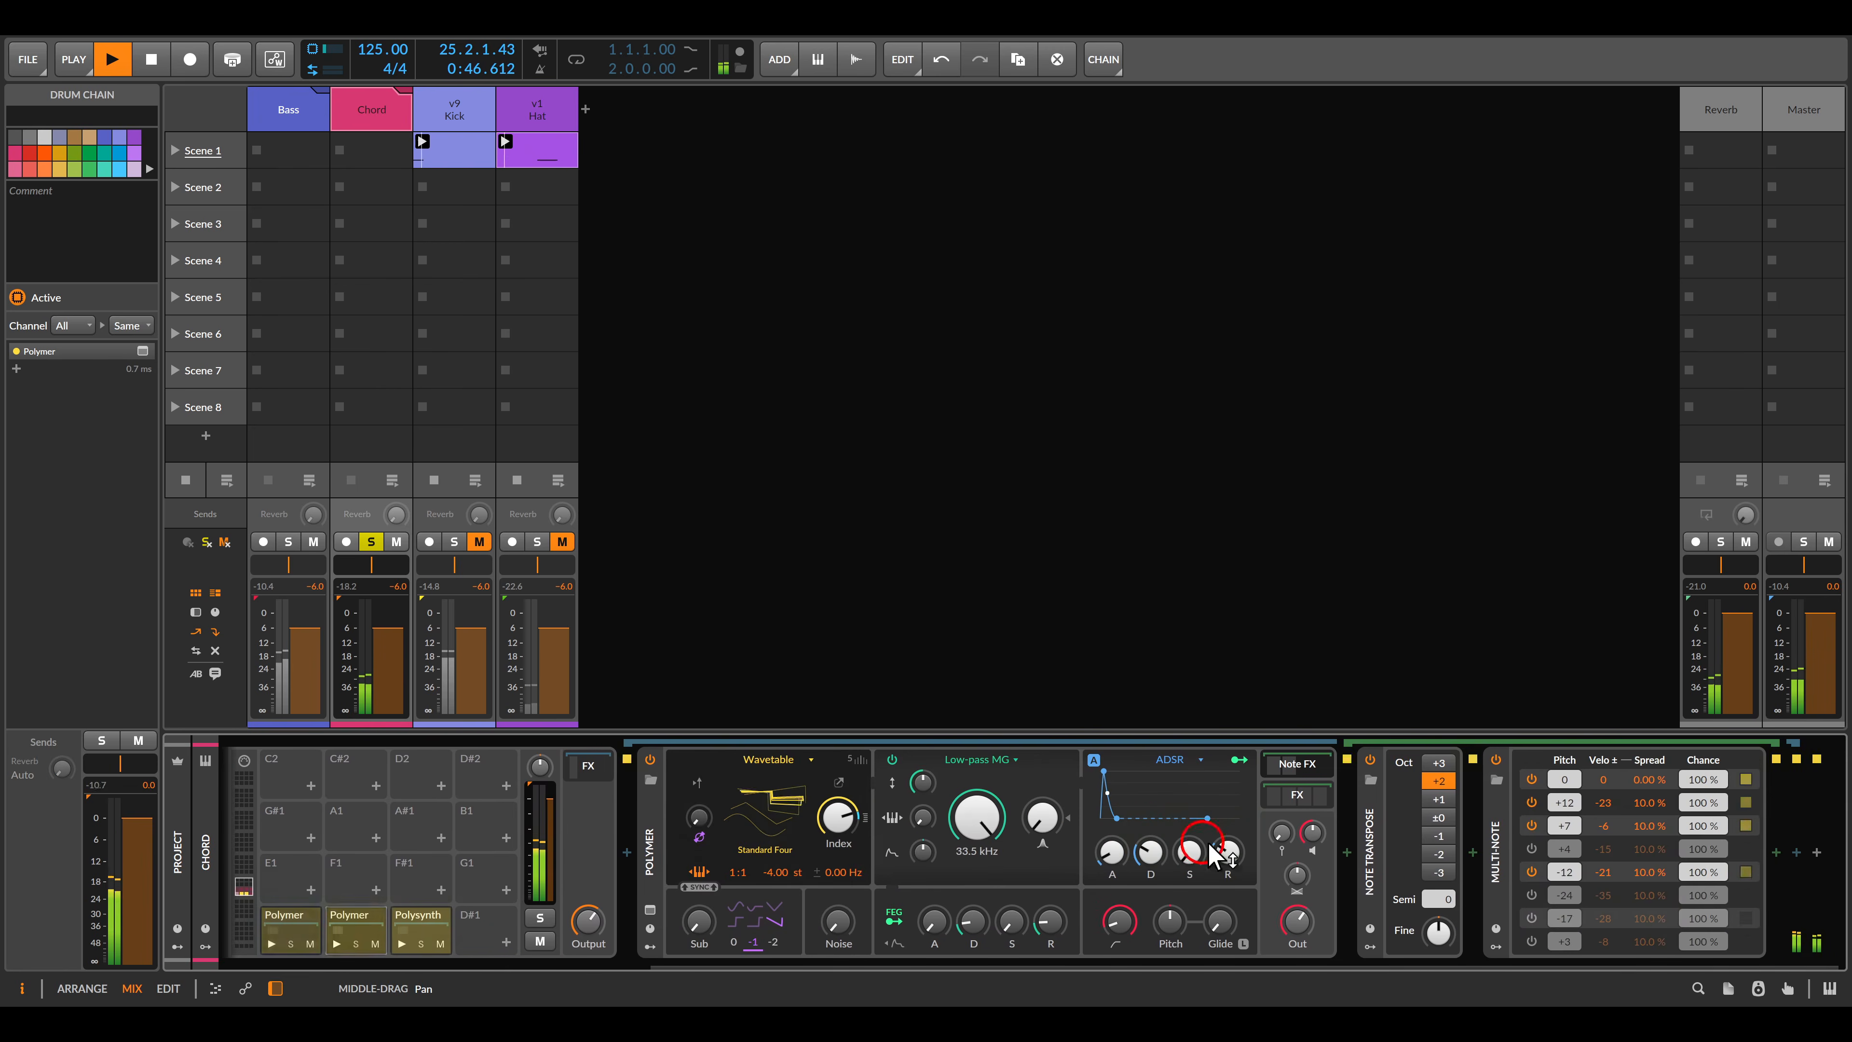
{"action": "left_click", "coordinate": [1530, 825]}
Examine the Drum Machine's Polysynth chain with its Multi-note device and the Chance control of its Humanize device.
{"action": "left_click", "coordinate": [424, 916]}
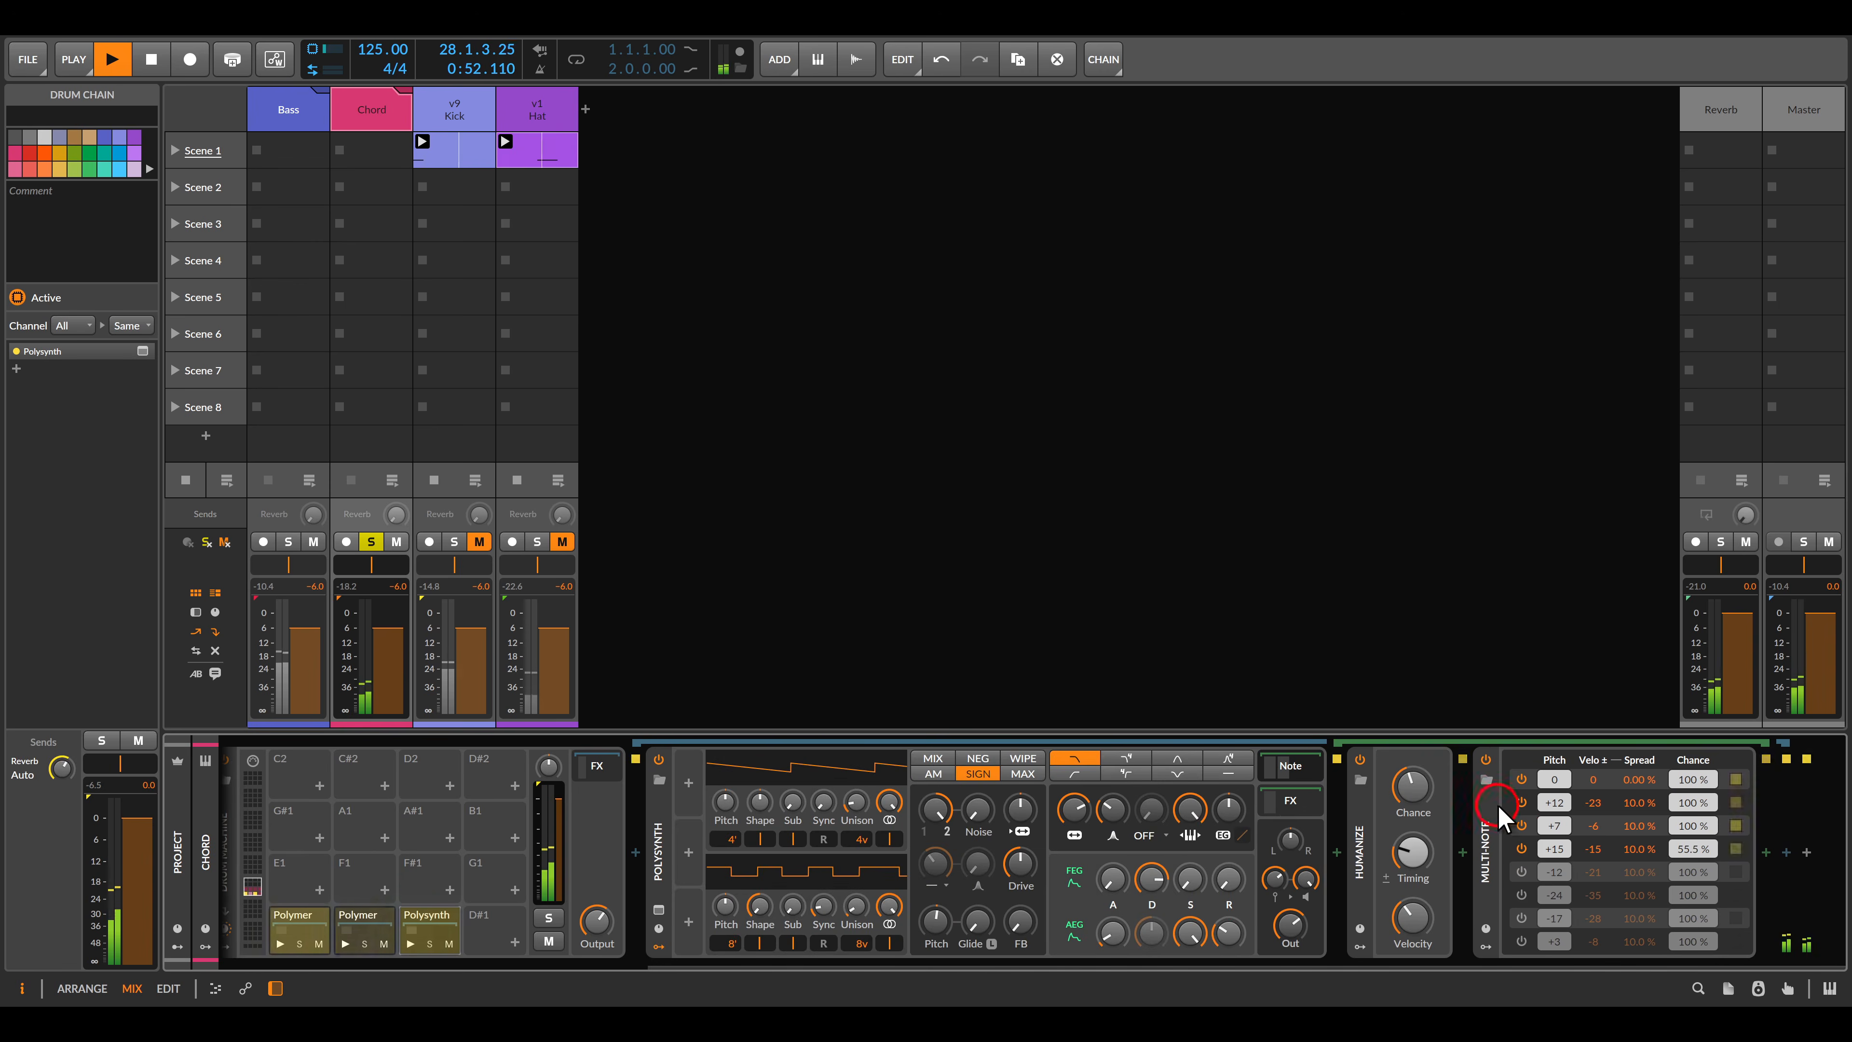
{"action": "left_click", "coordinate": [1449, 809]}
{"action": "left_click_drag", "start_coordinate": [1357, 756], "coordinate": [1472, 837]}
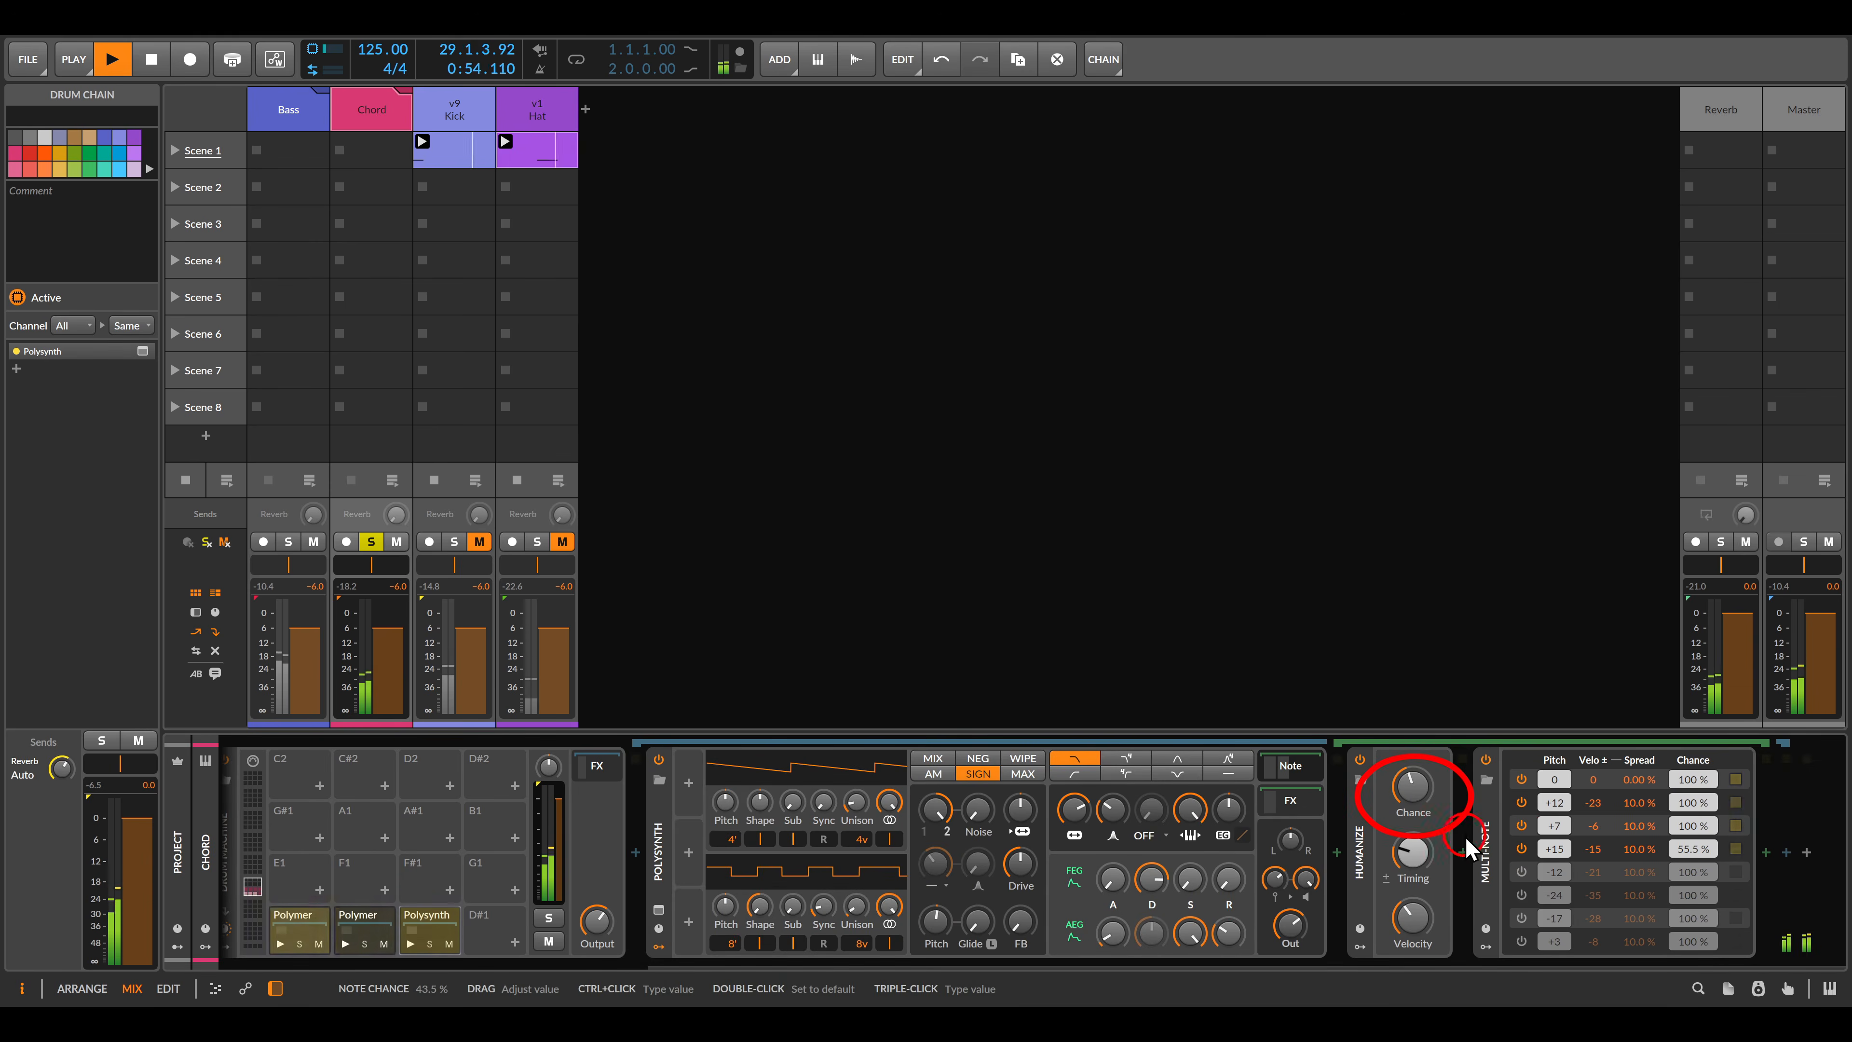
{"action": "left_click_drag", "start_coordinate": [767, 858], "coordinate": [1270, 859]}
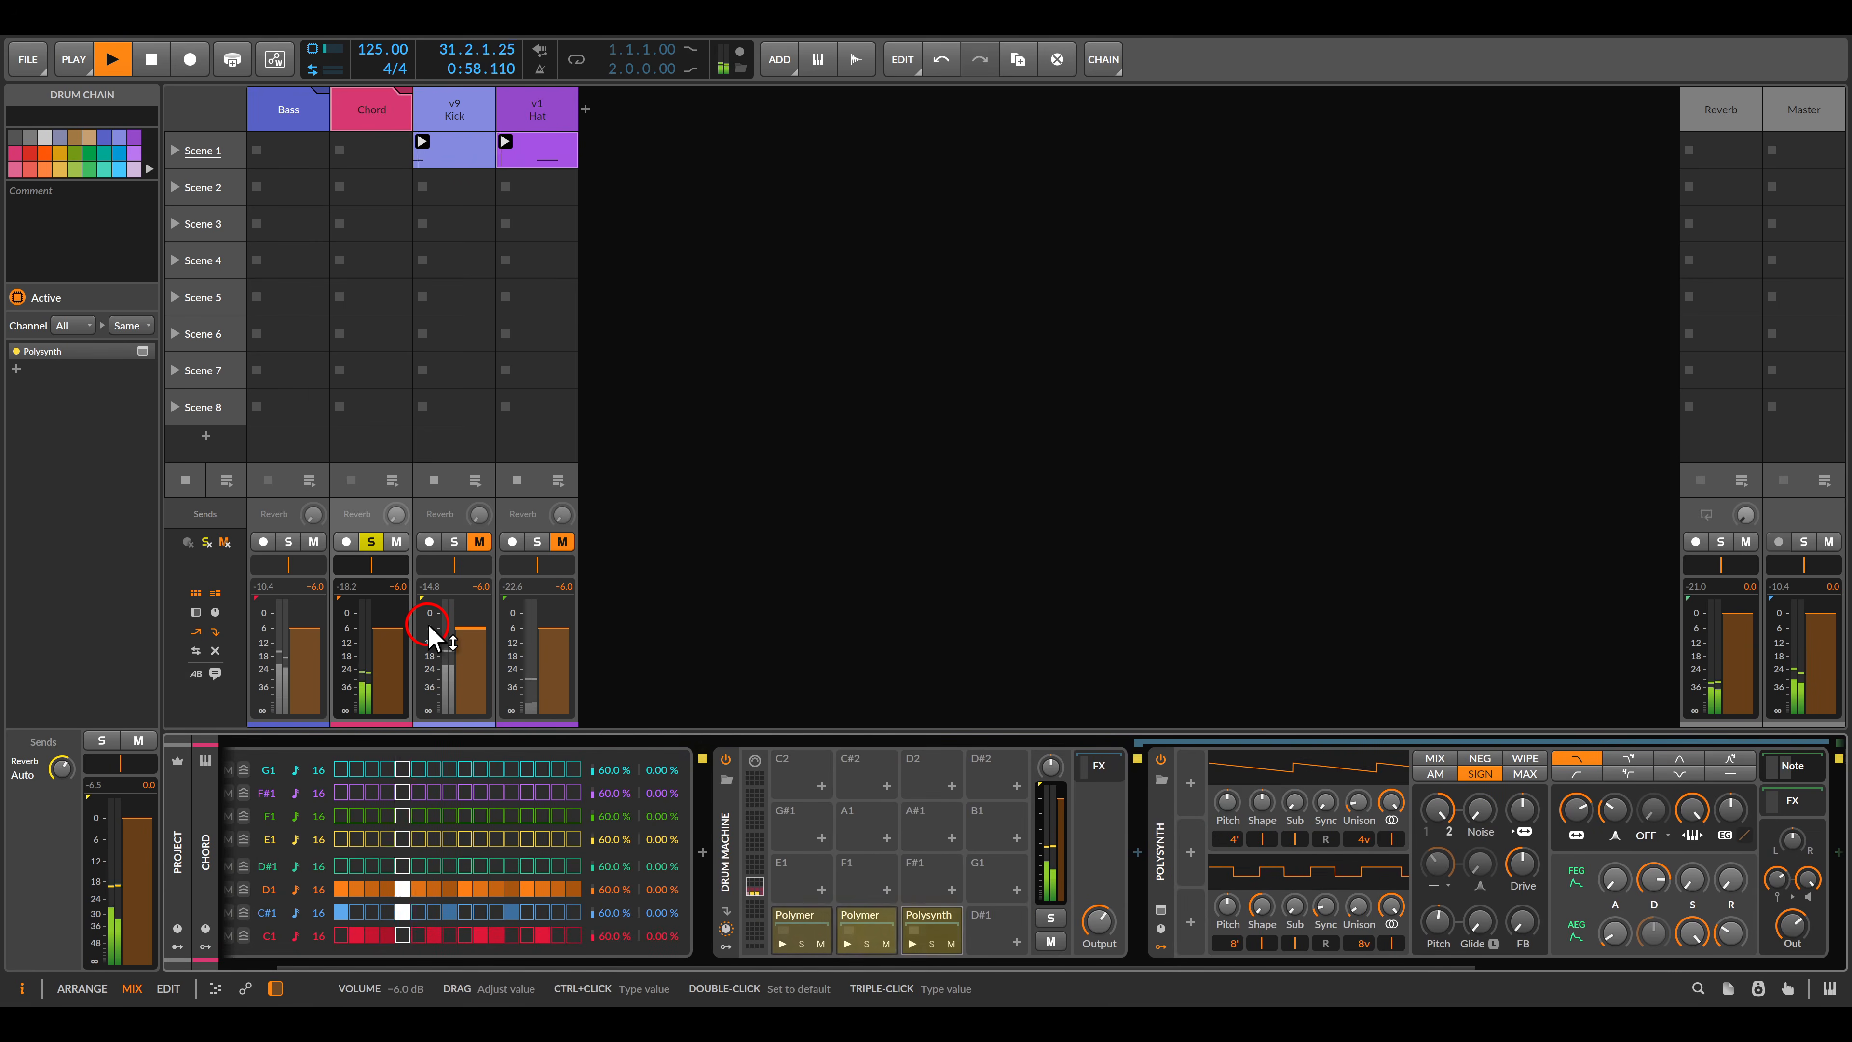
Unsolo the Chord track and unmute the Kick and Hat tracks so all four tracks play together.
{"action": "left_click", "coordinate": [372, 547]}
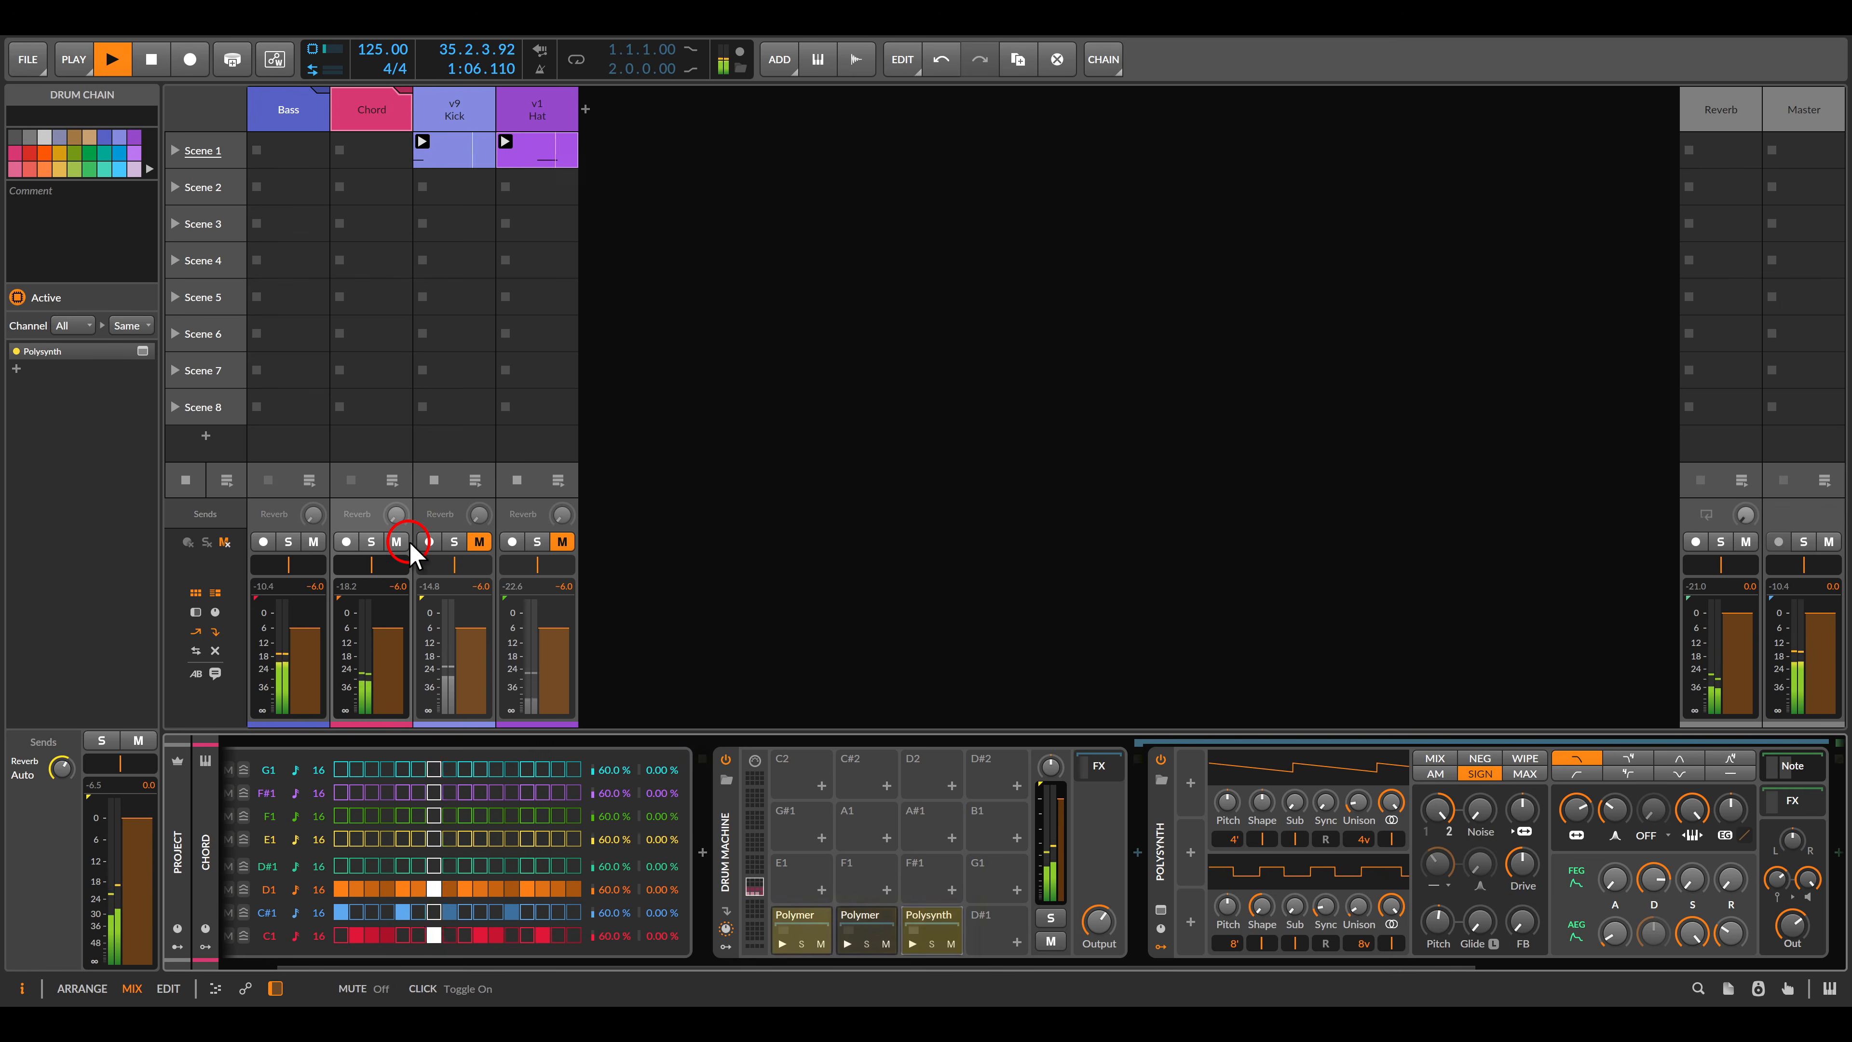
{"action": "left_click", "coordinate": [479, 542]}
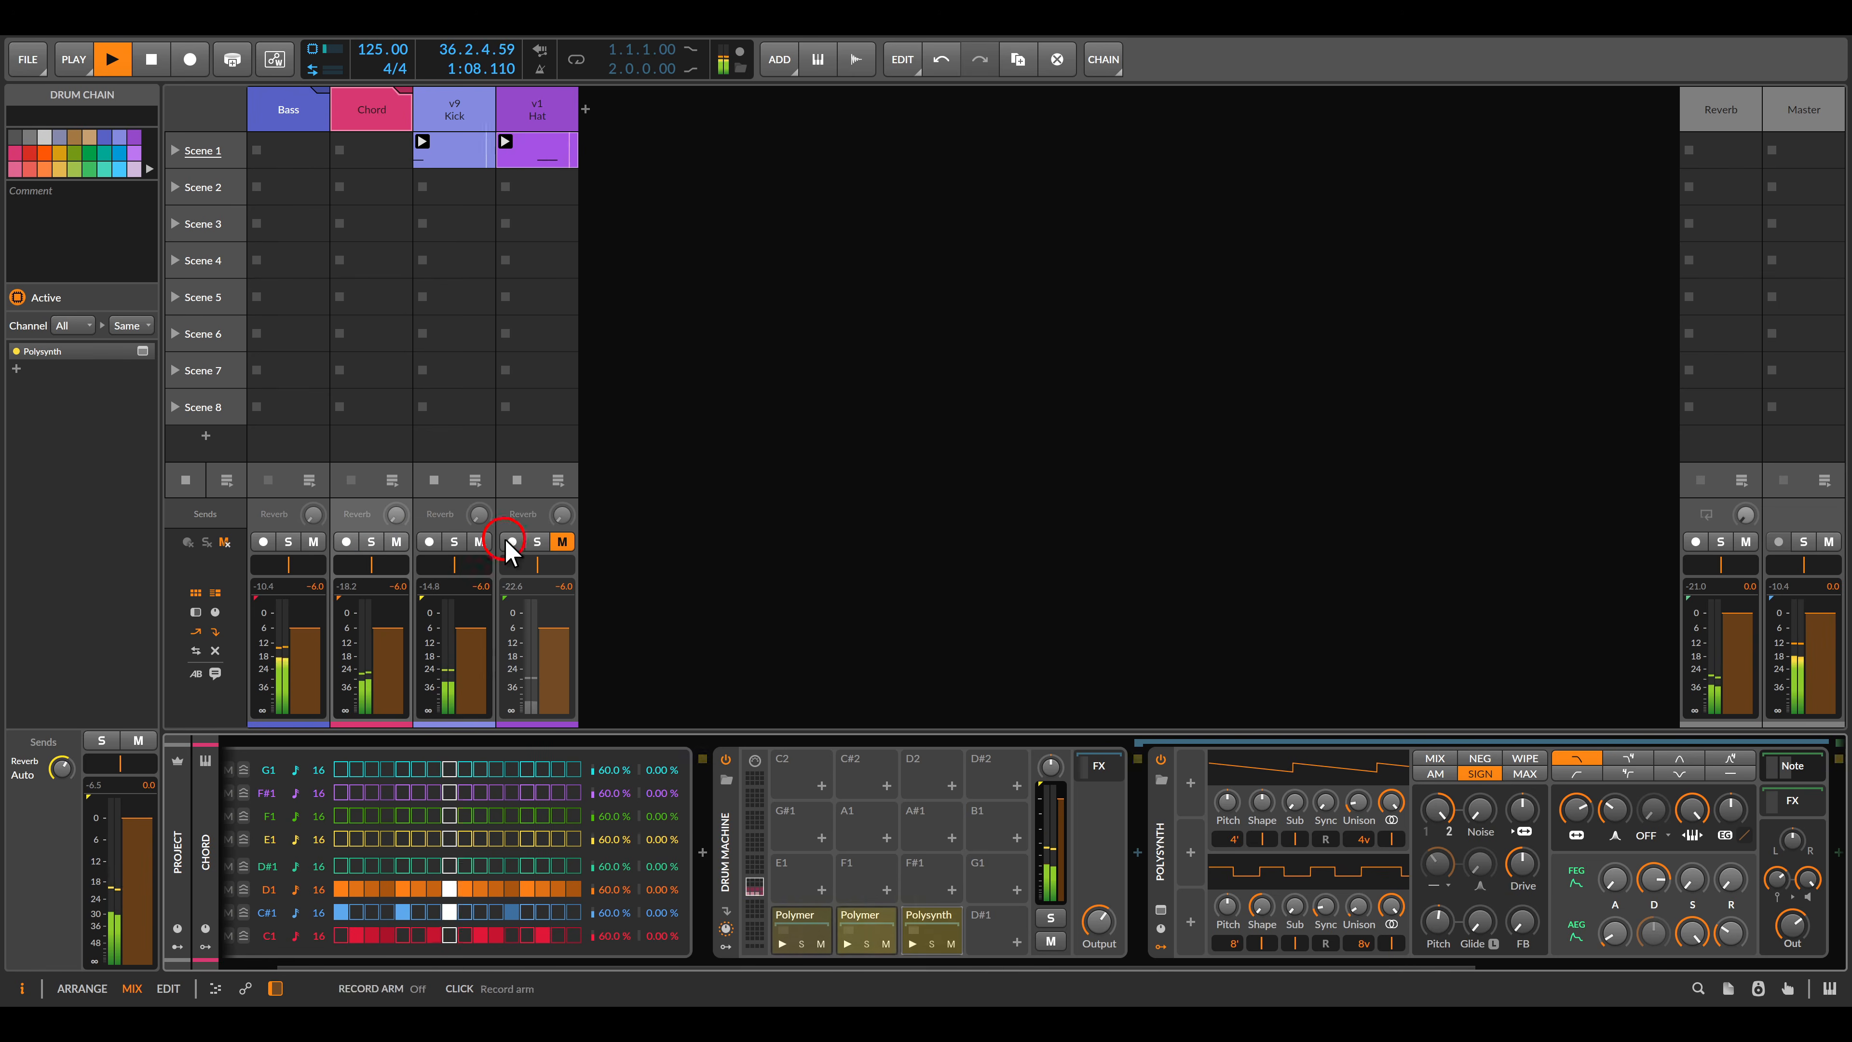
{"action": "left_click", "coordinate": [556, 540]}
{"action": "left_click", "coordinate": [791, 456]}
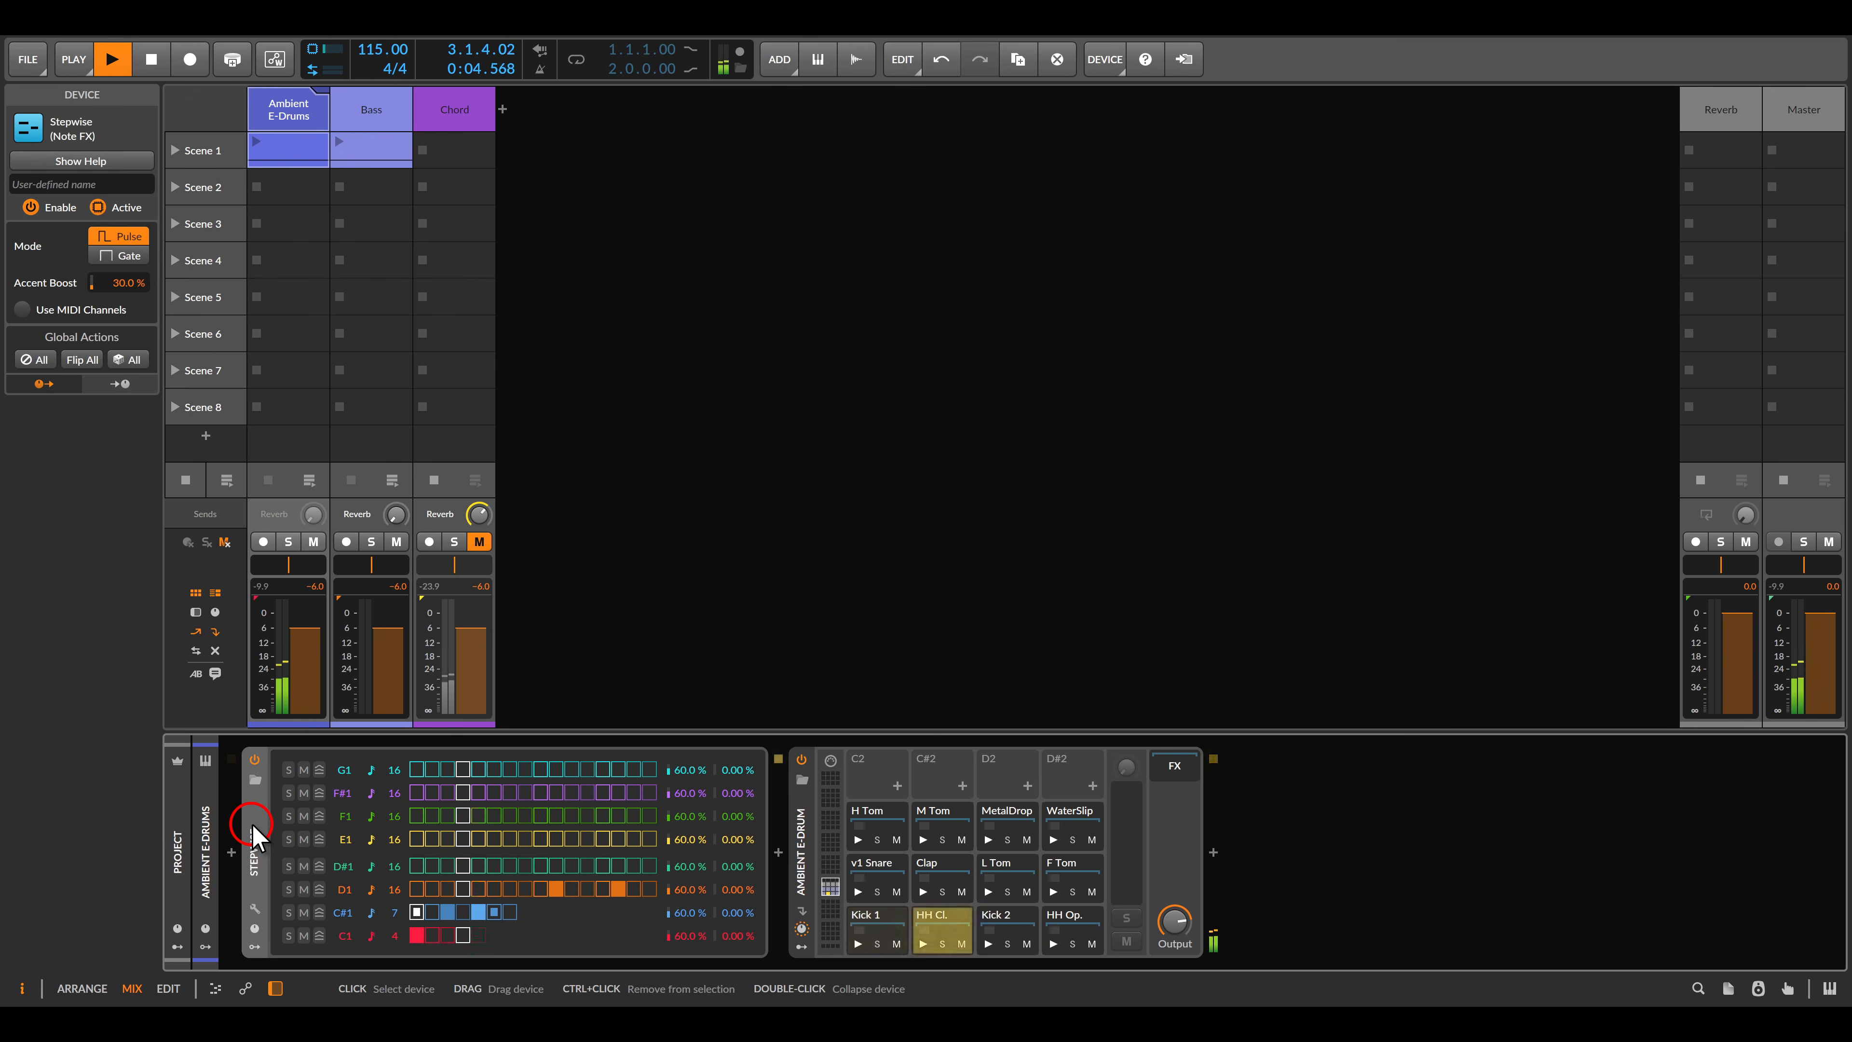
Stop playback, insert a Note FX Selector before Stepwise on Ambient E-Drums, and move Stepwise into it as a layer.
{"action": "key", "text": "space"}
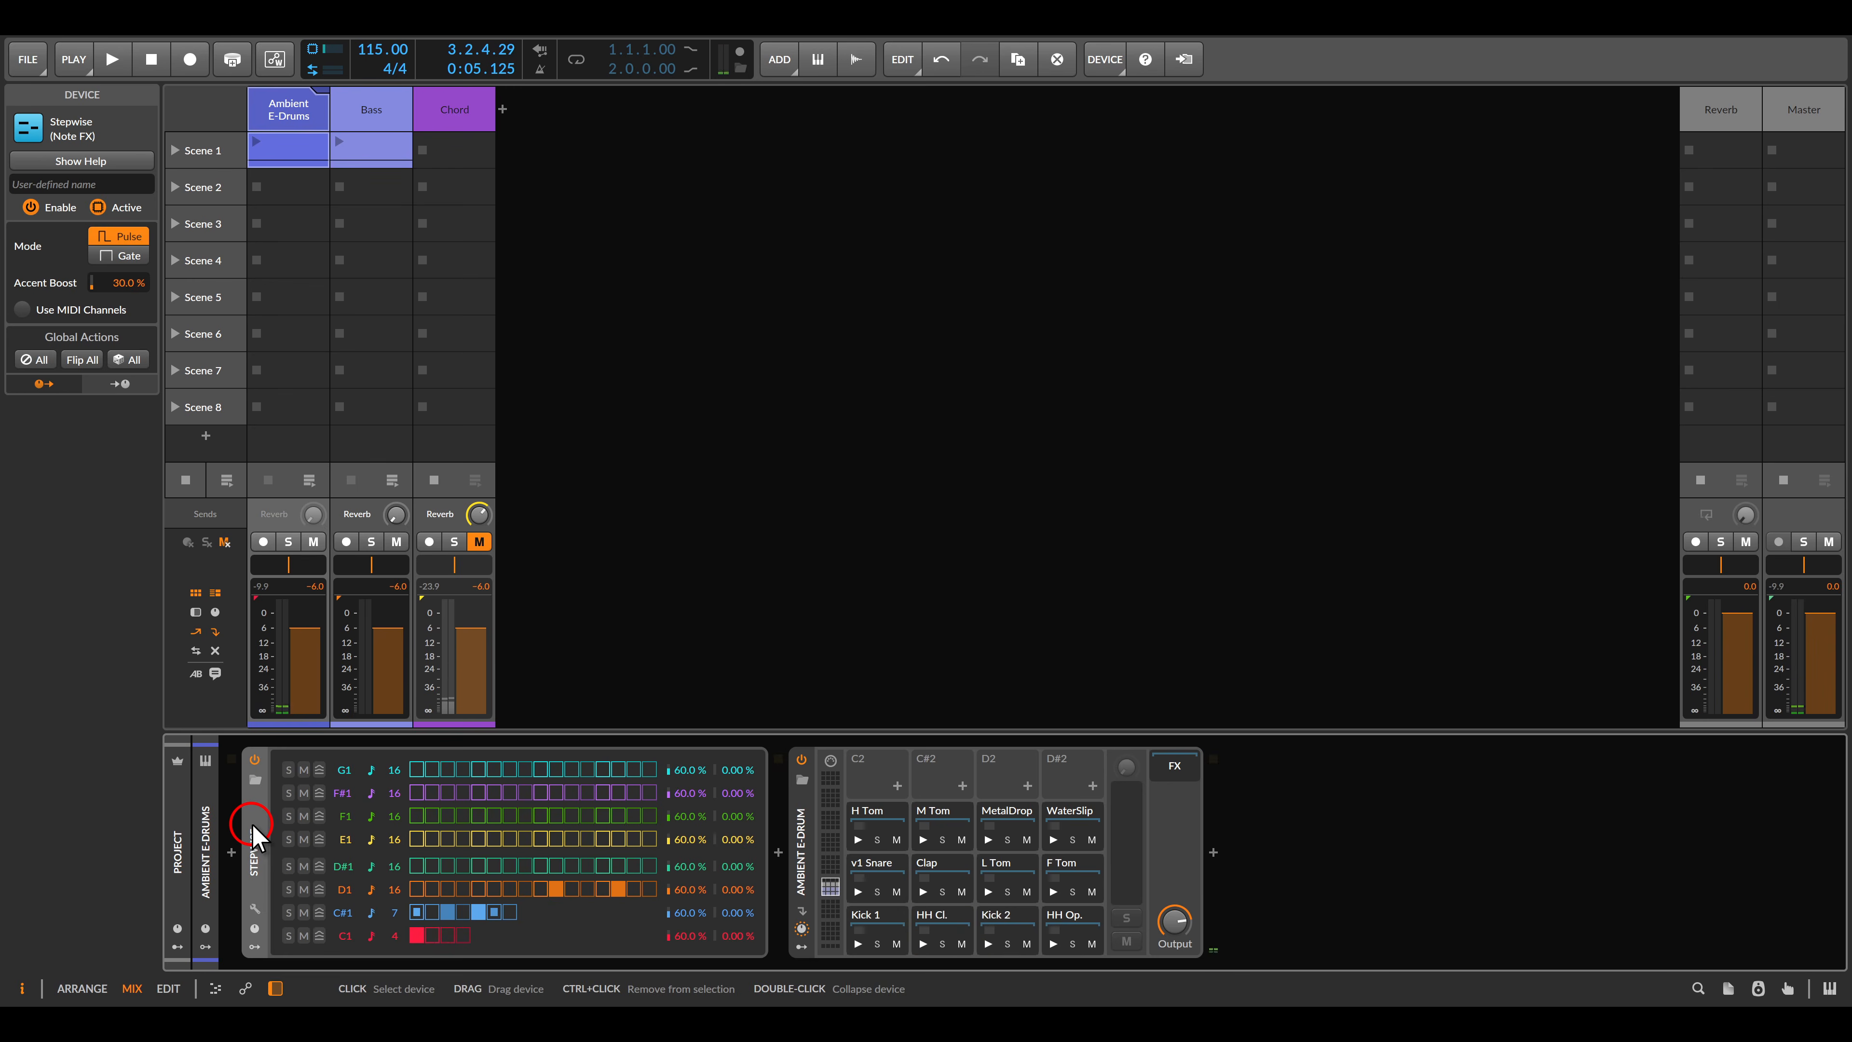
{"action": "left_click", "coordinate": [231, 852]}
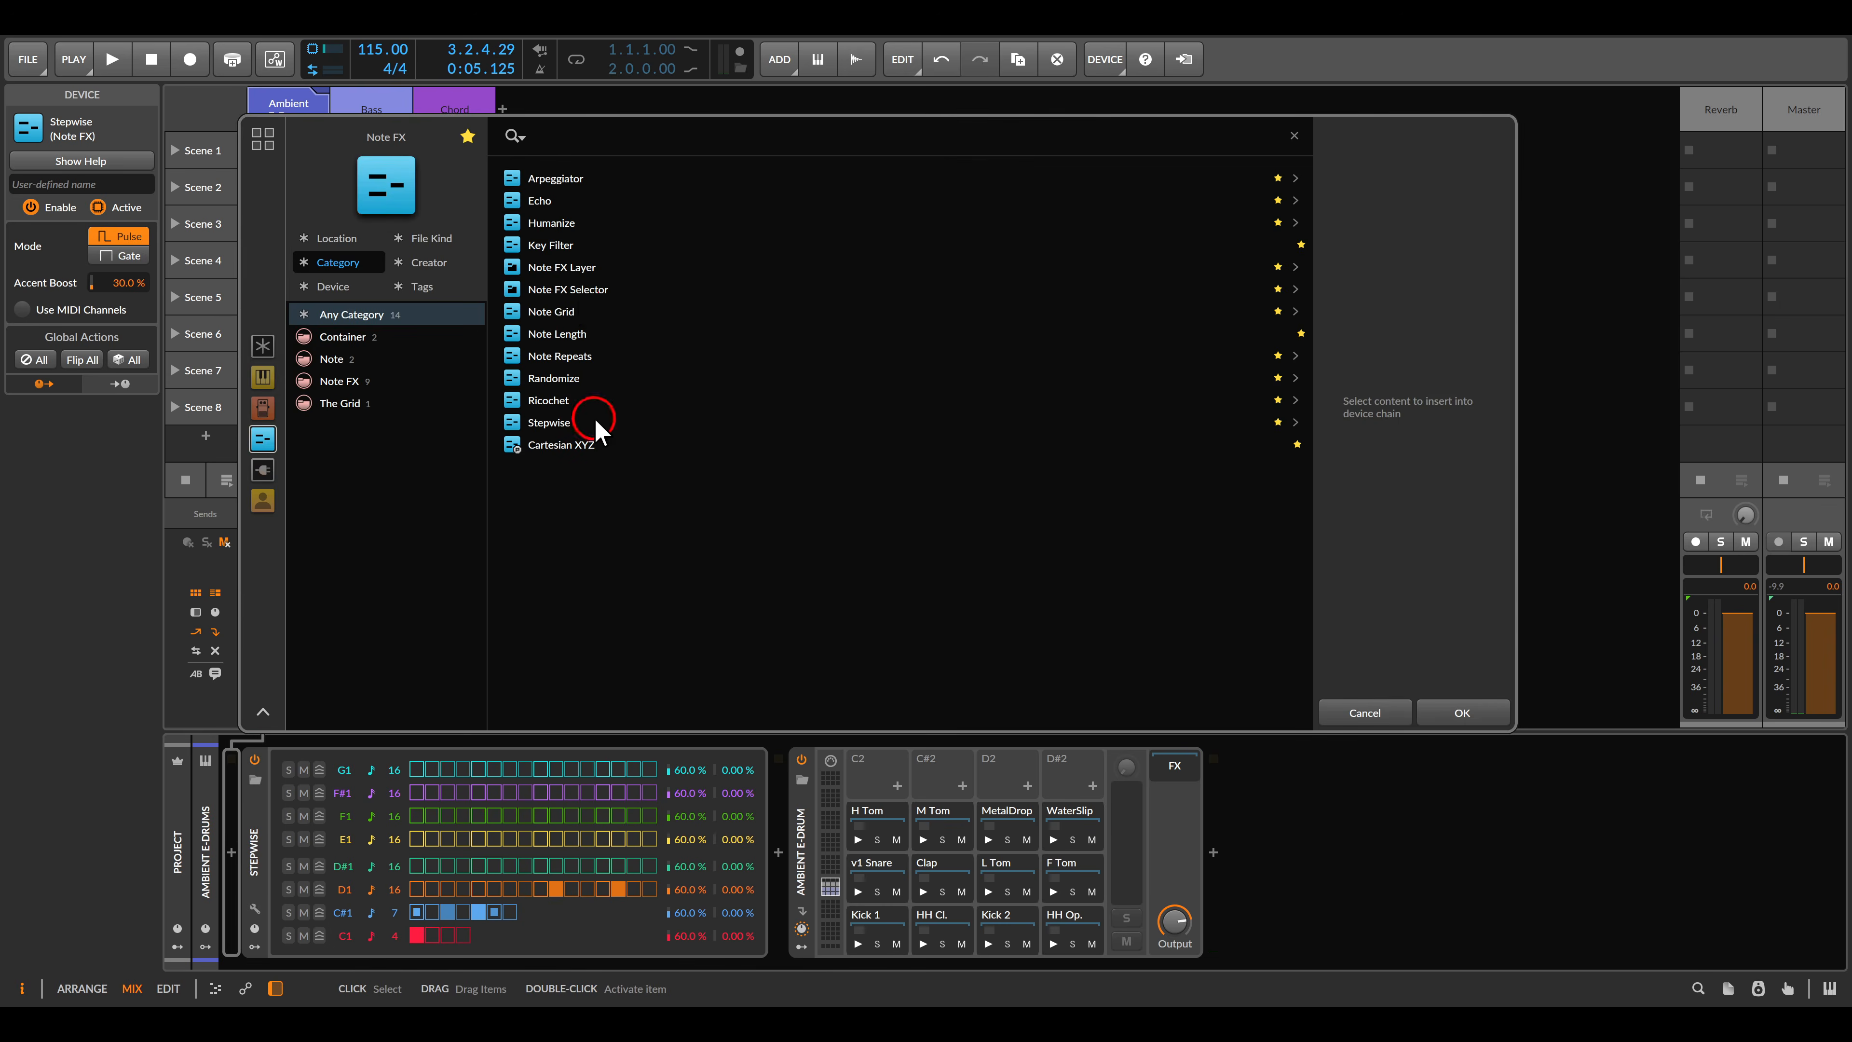
{"action": "double_click", "coordinate": [576, 291]}
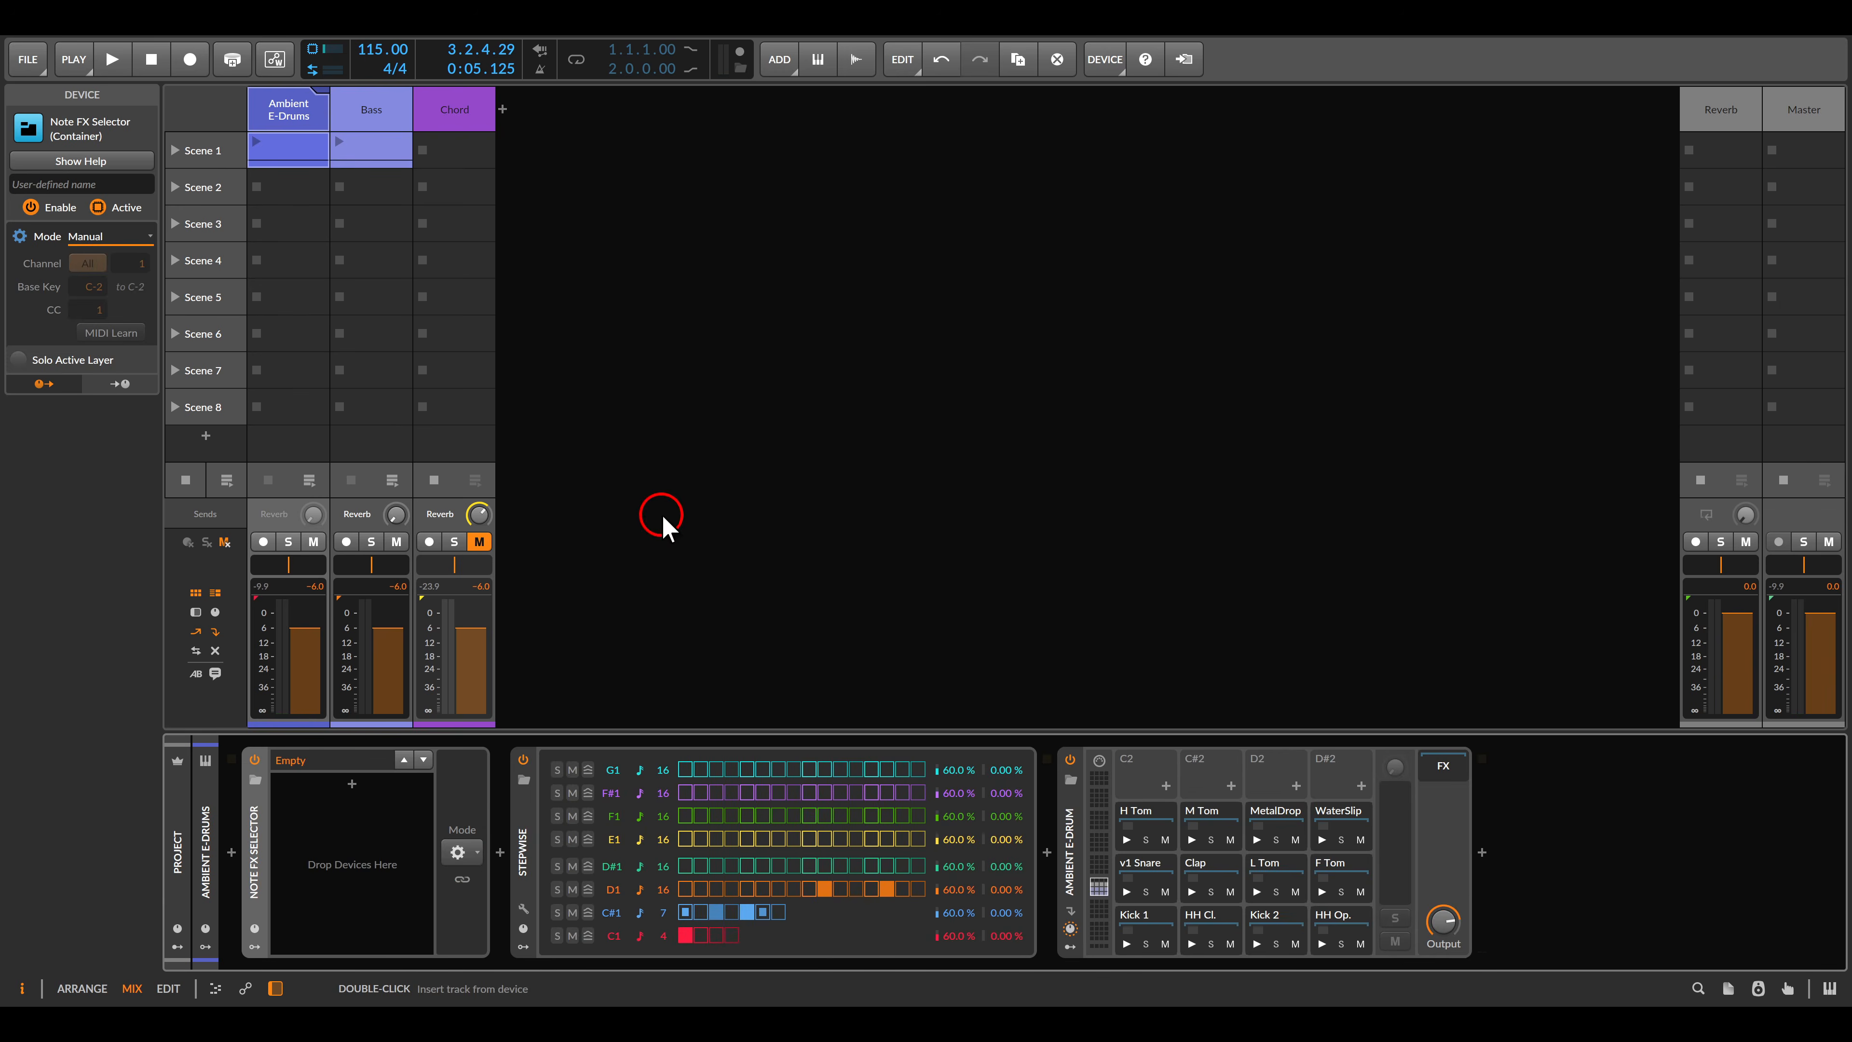
{"action": "left_click_drag", "start_coordinate": [543, 824], "coordinate": [388, 828]}
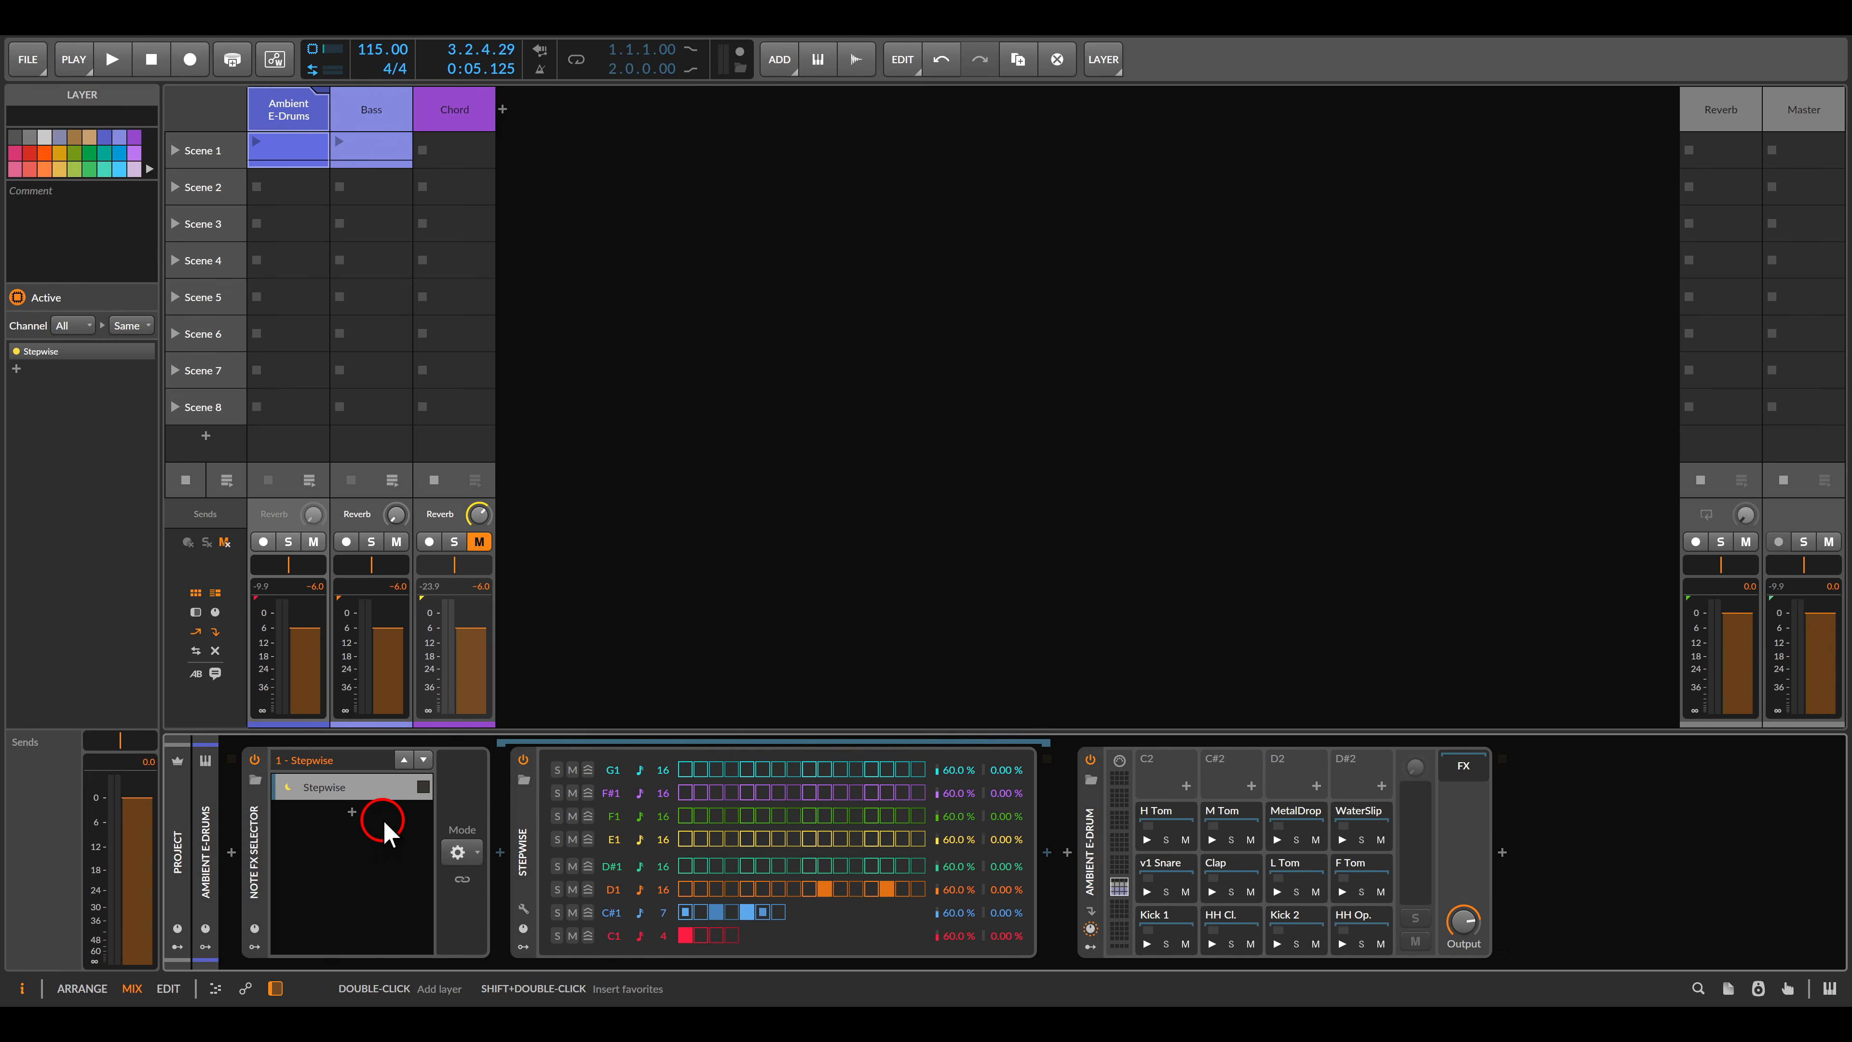
Turn on Solo Active Layer for the Note FX Selector and duplicate its Stepwise layer.
{"action": "left_click", "coordinate": [249, 816]}
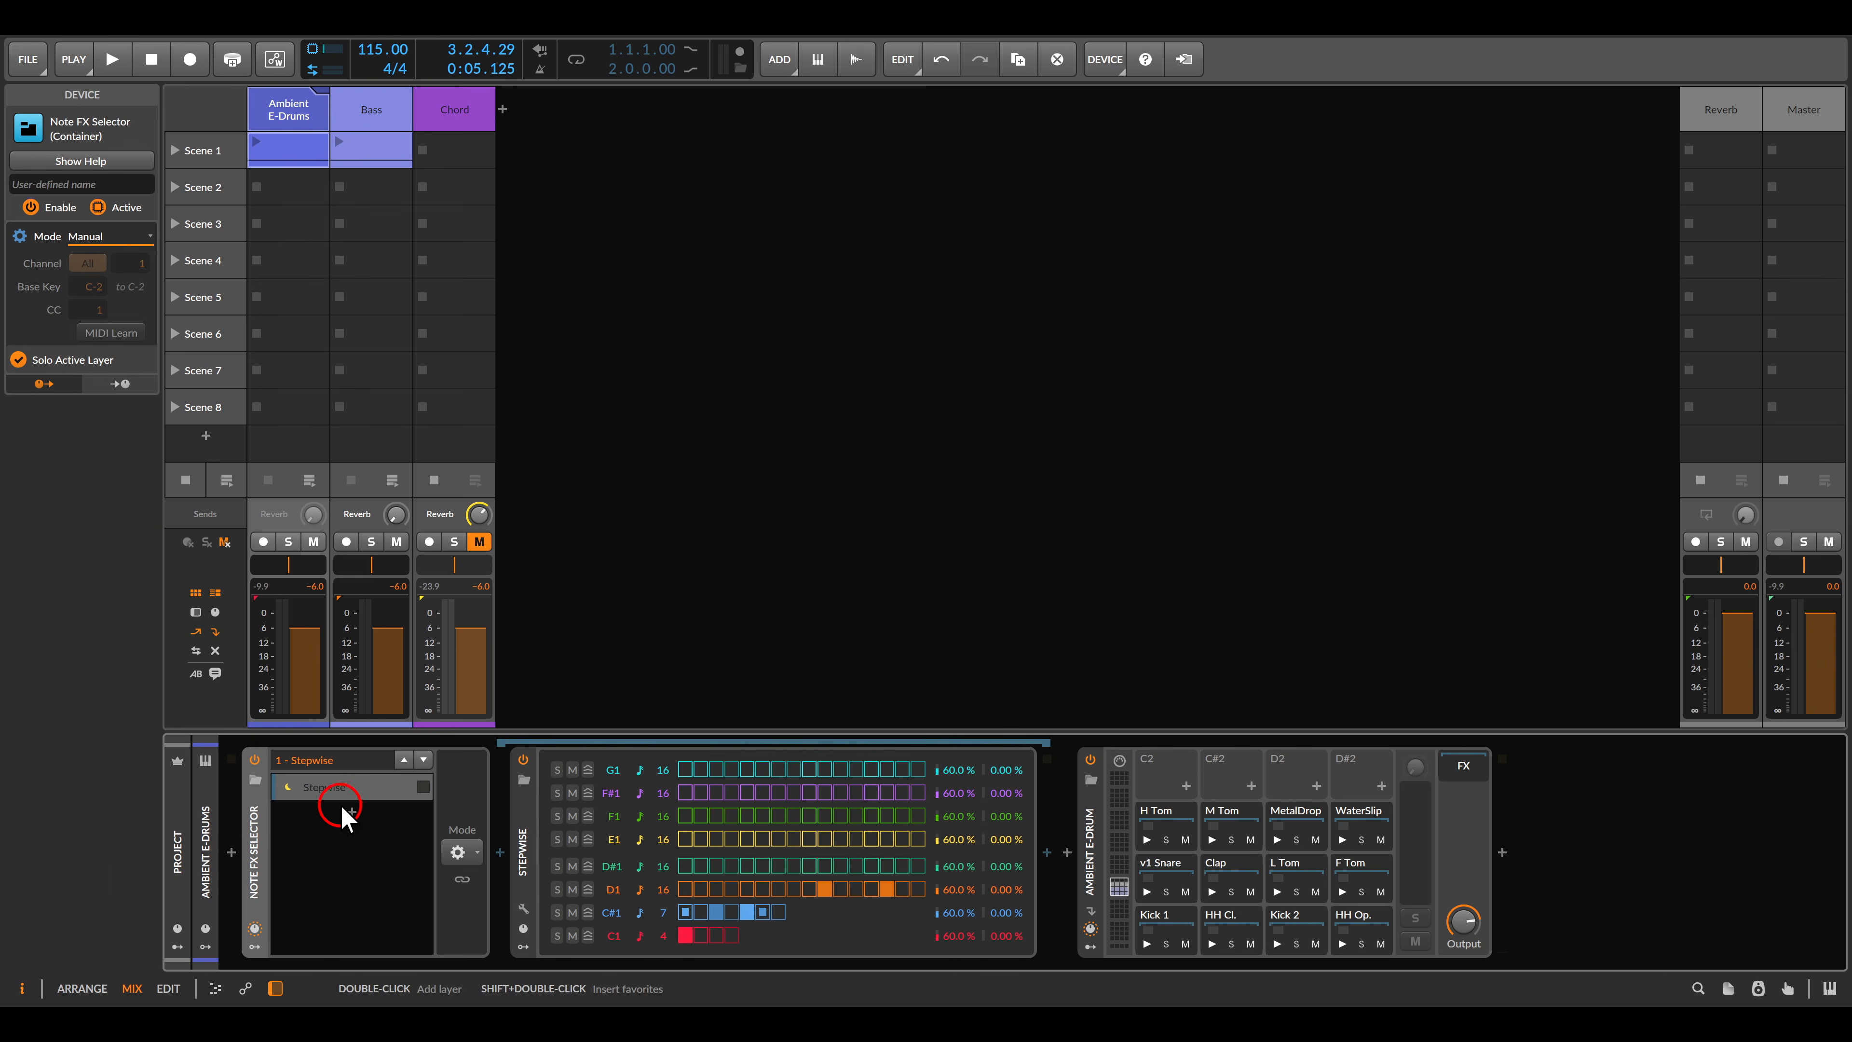
{"action": "right_click", "coordinate": [330, 791]}
{"action": "left_click", "coordinate": [493, 904]}
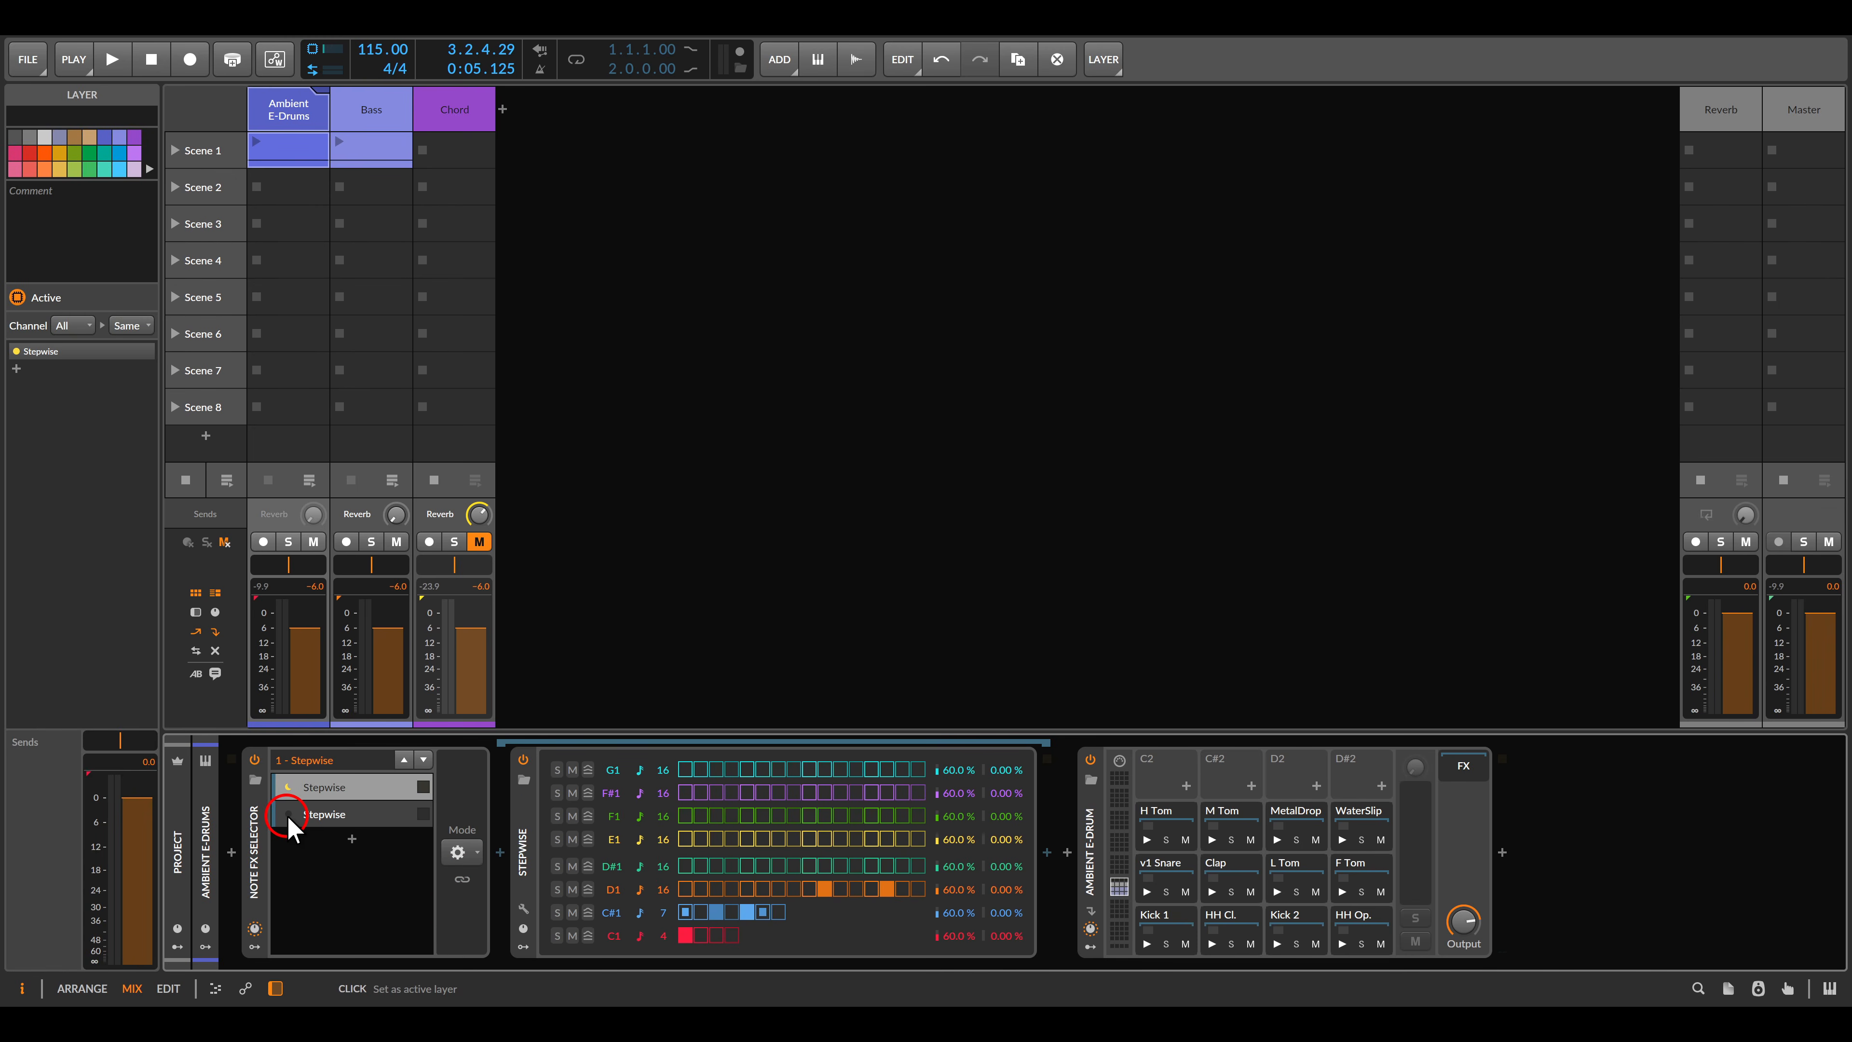
During playback, draw D#1 steps 3–7 and 10–13 plus E1 step 8 in the second Stepwise layer.
{"action": "left_click", "coordinate": [323, 815]}
{"action": "key", "text": "space"}
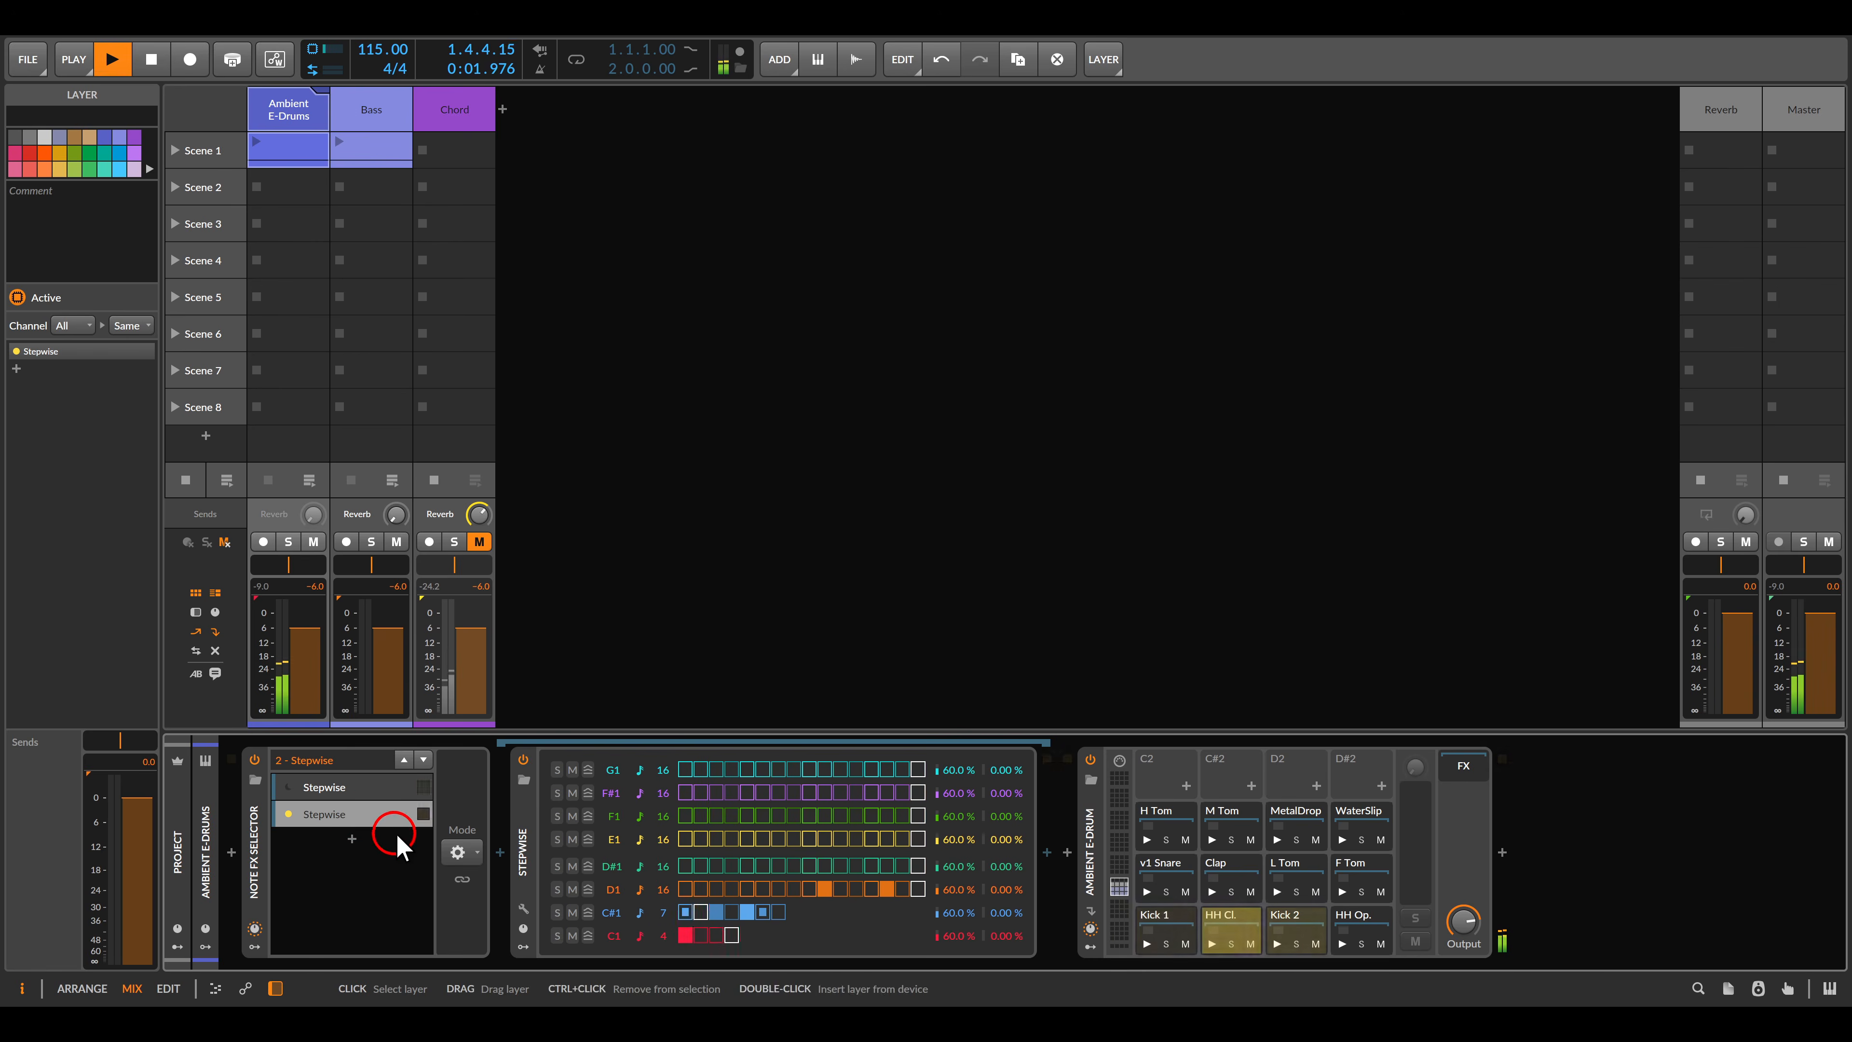
{"action": "left_click_drag", "start_coordinate": [715, 865], "coordinate": [873, 867]}
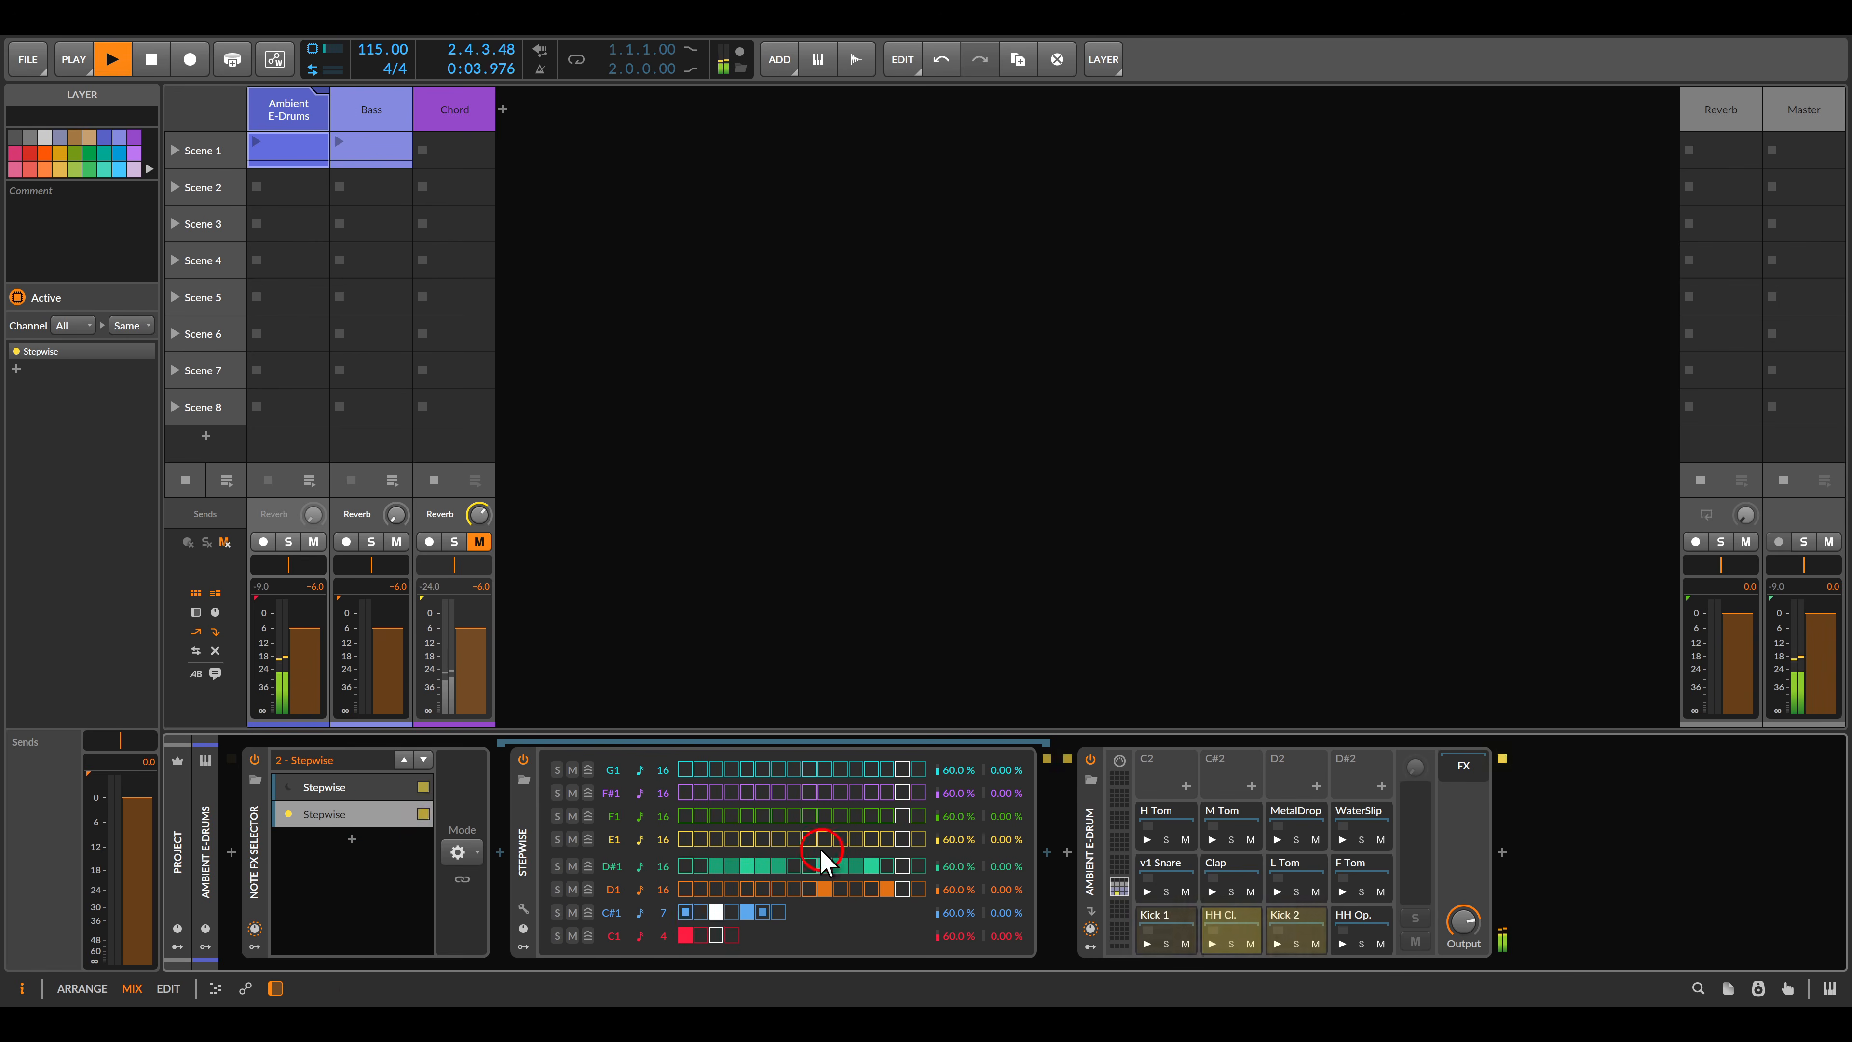
{"action": "left_click", "coordinate": [798, 839]}
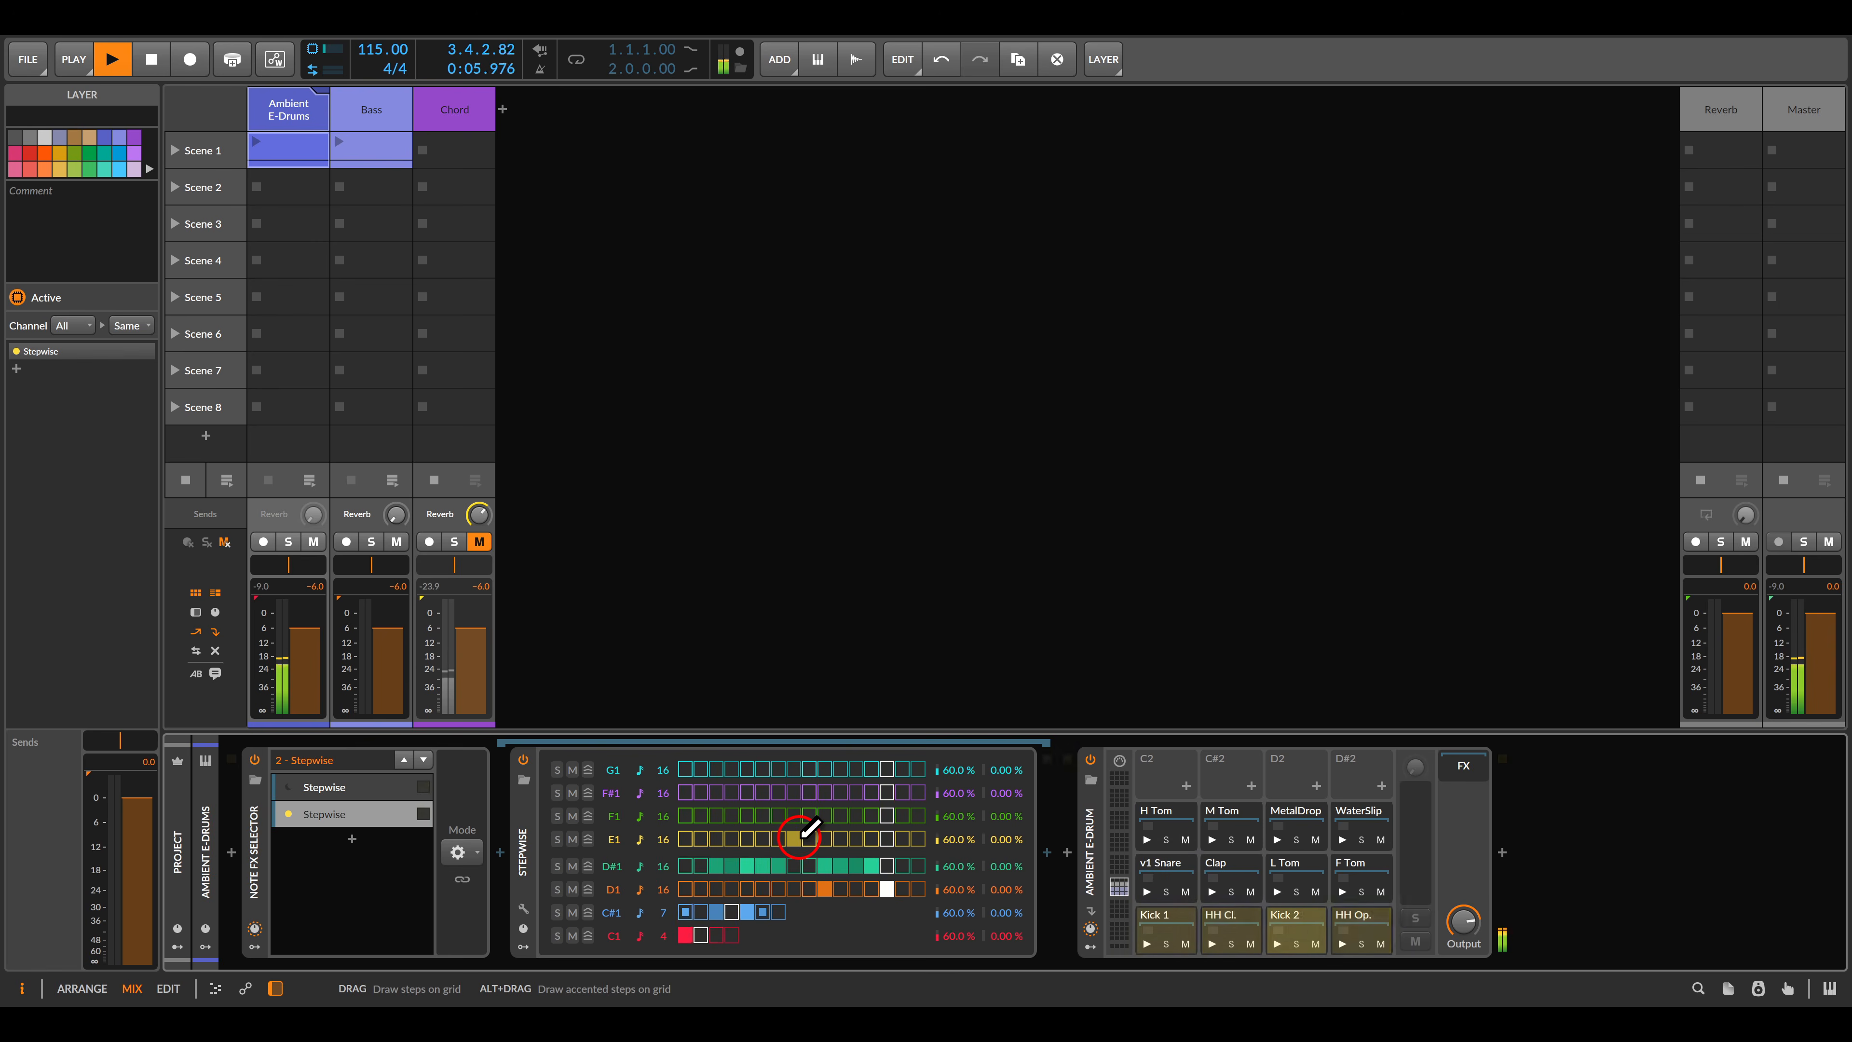
Duplicate the second Stepwise layer and add F1 steps 5, 12 and 14 in the new third layer.
{"action": "right_click", "coordinate": [350, 813]}
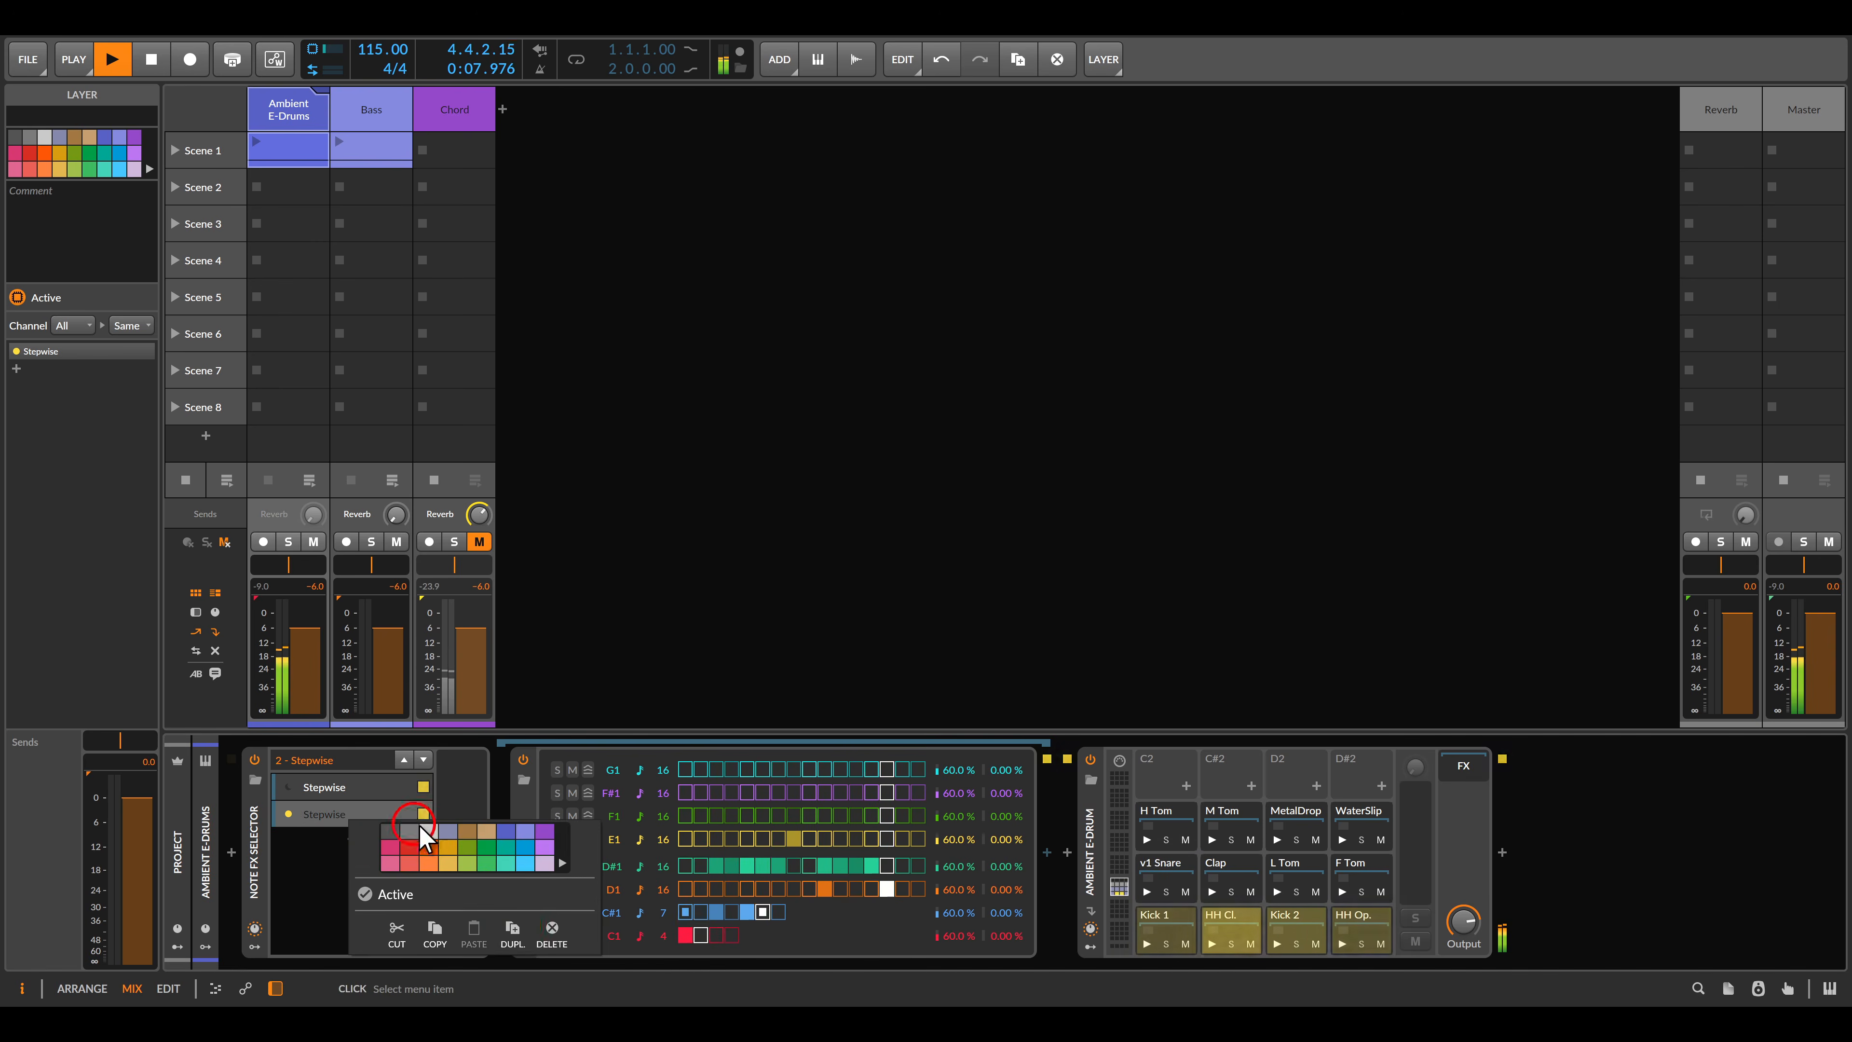
{"action": "left_click", "coordinate": [514, 928]}
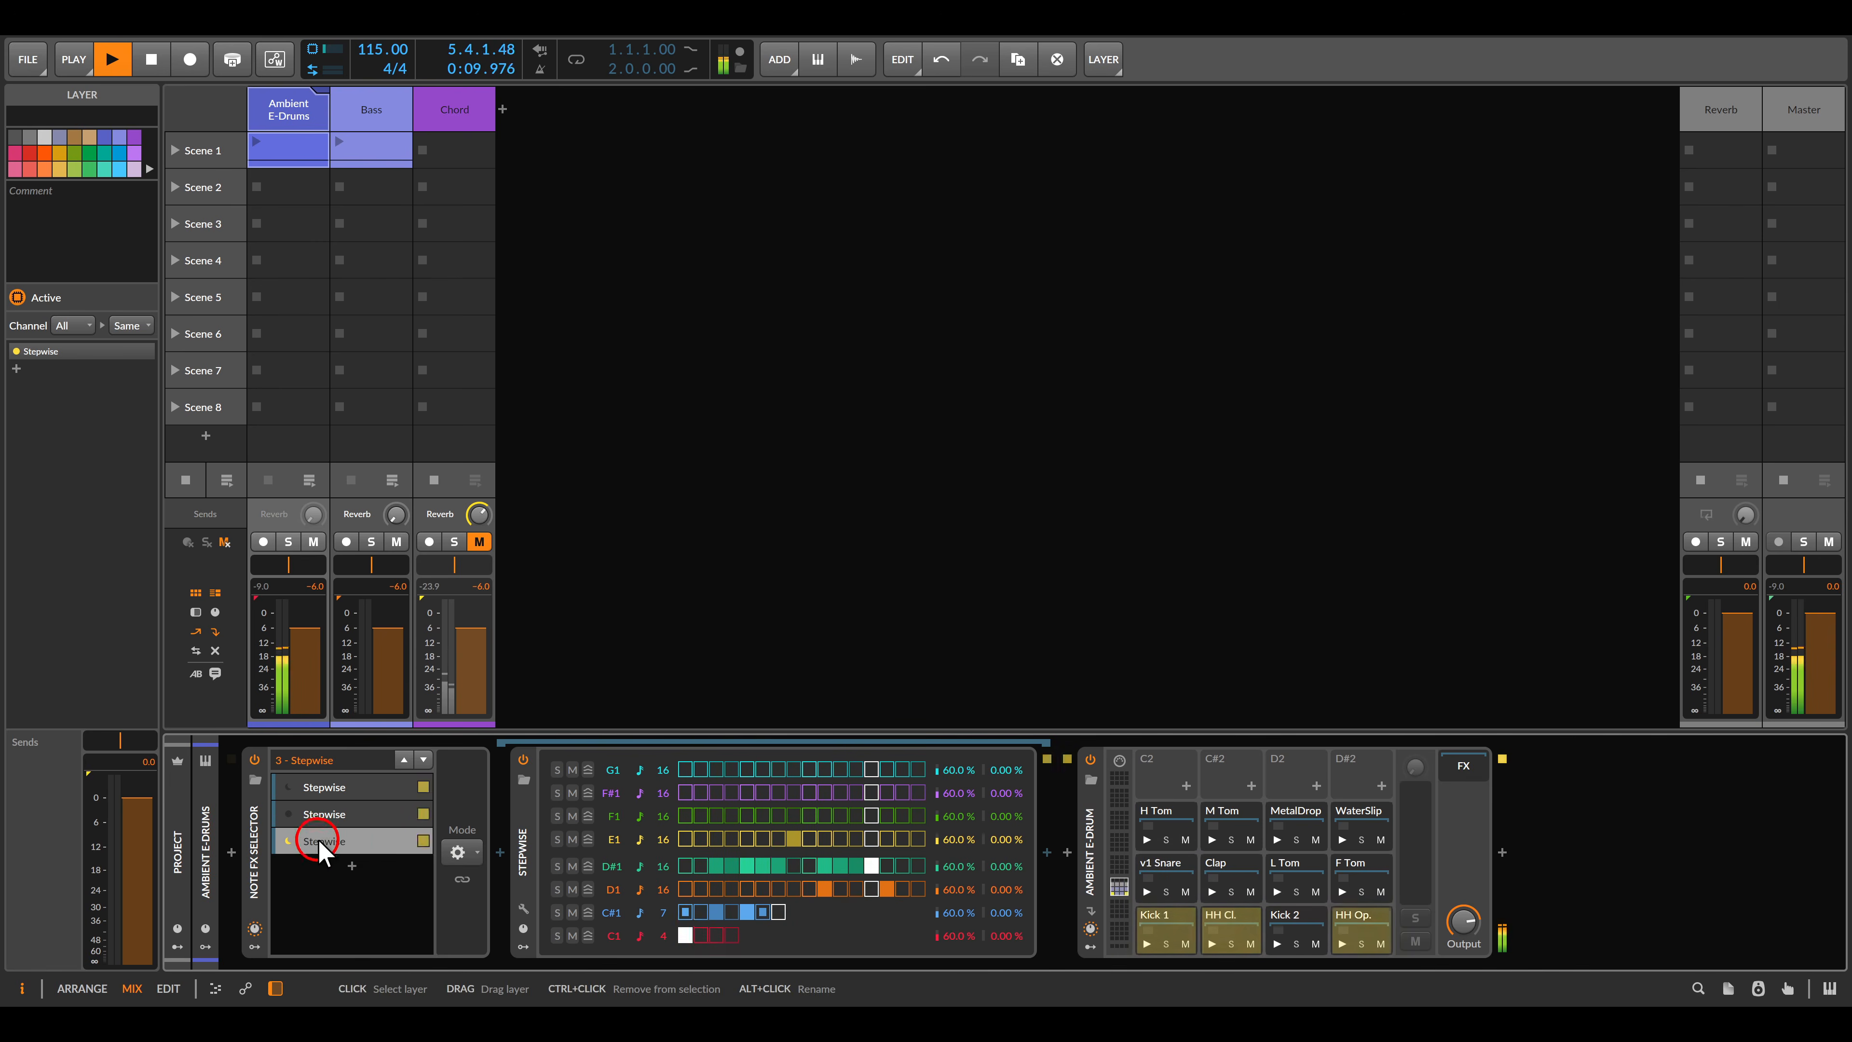
{"action": "left_click", "coordinate": [351, 841]}
{"action": "left_click", "coordinate": [749, 816]}
{"action": "left_click", "coordinate": [859, 816]}
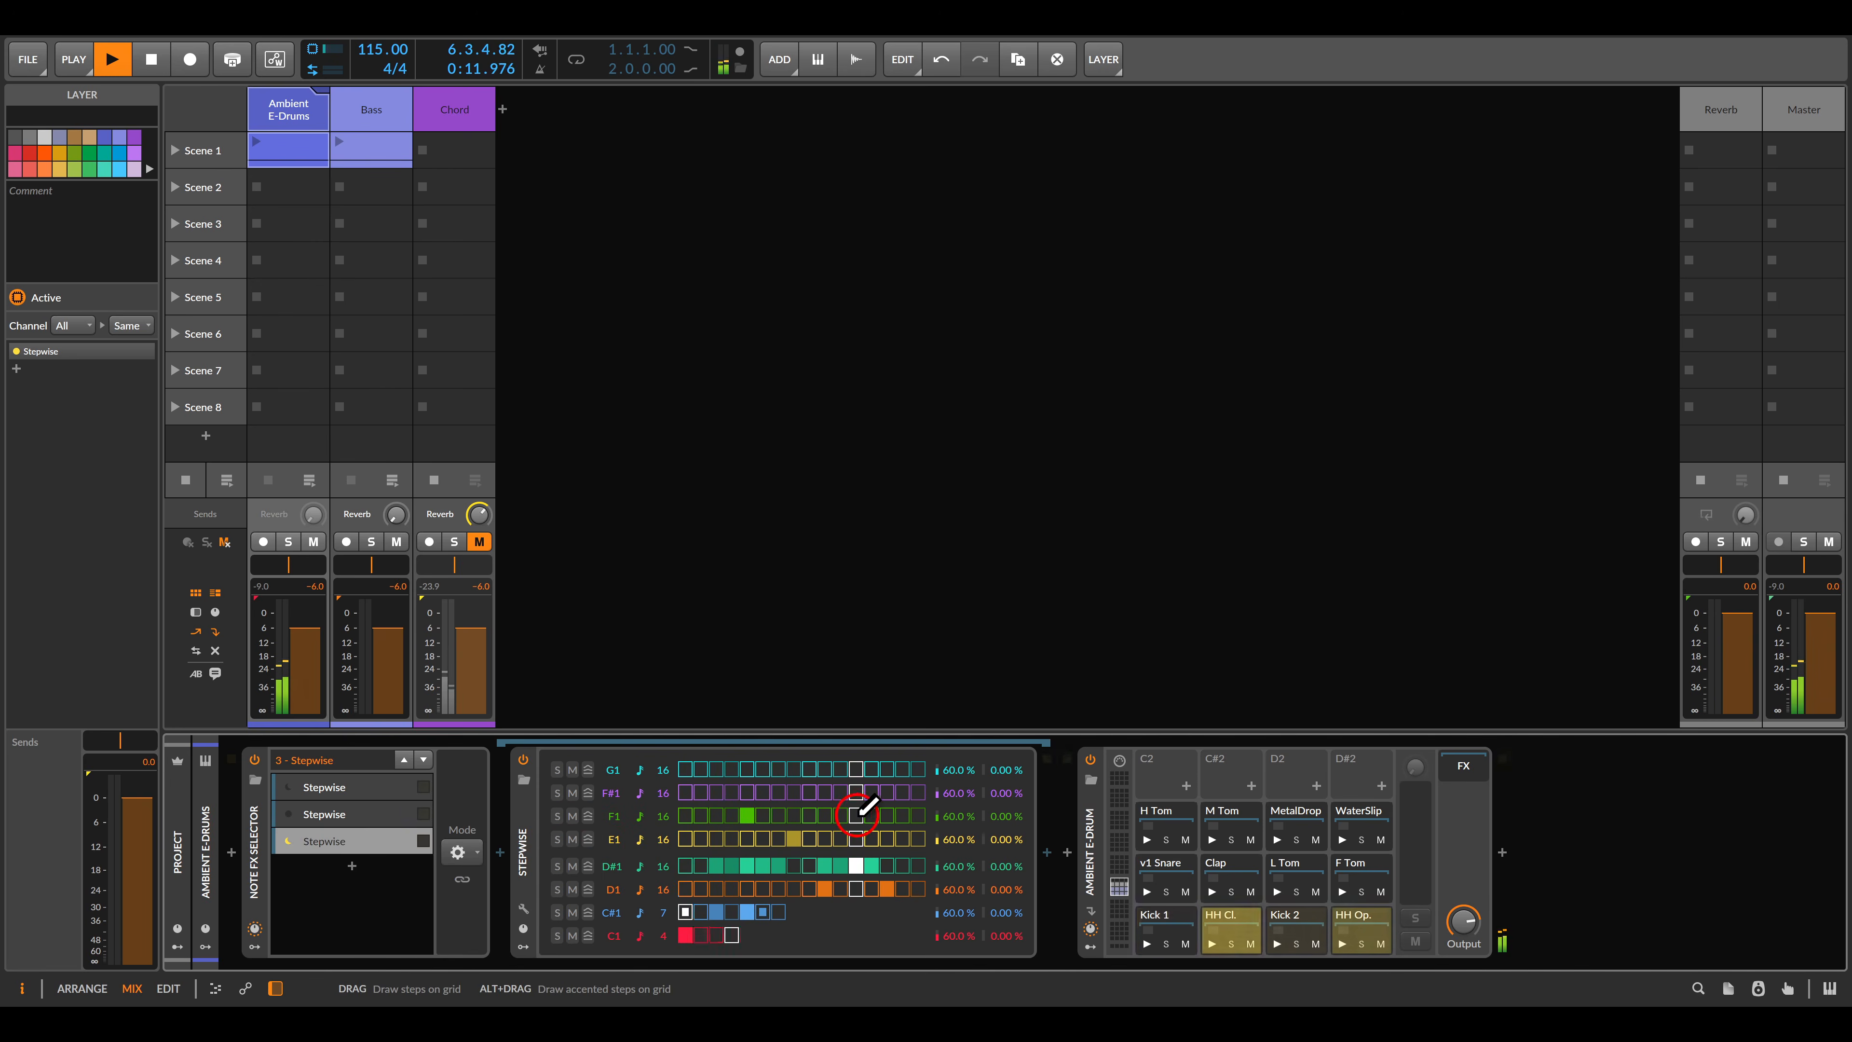
{"action": "left_click", "coordinate": [881, 816]}
{"action": "left_click", "coordinate": [869, 861]}
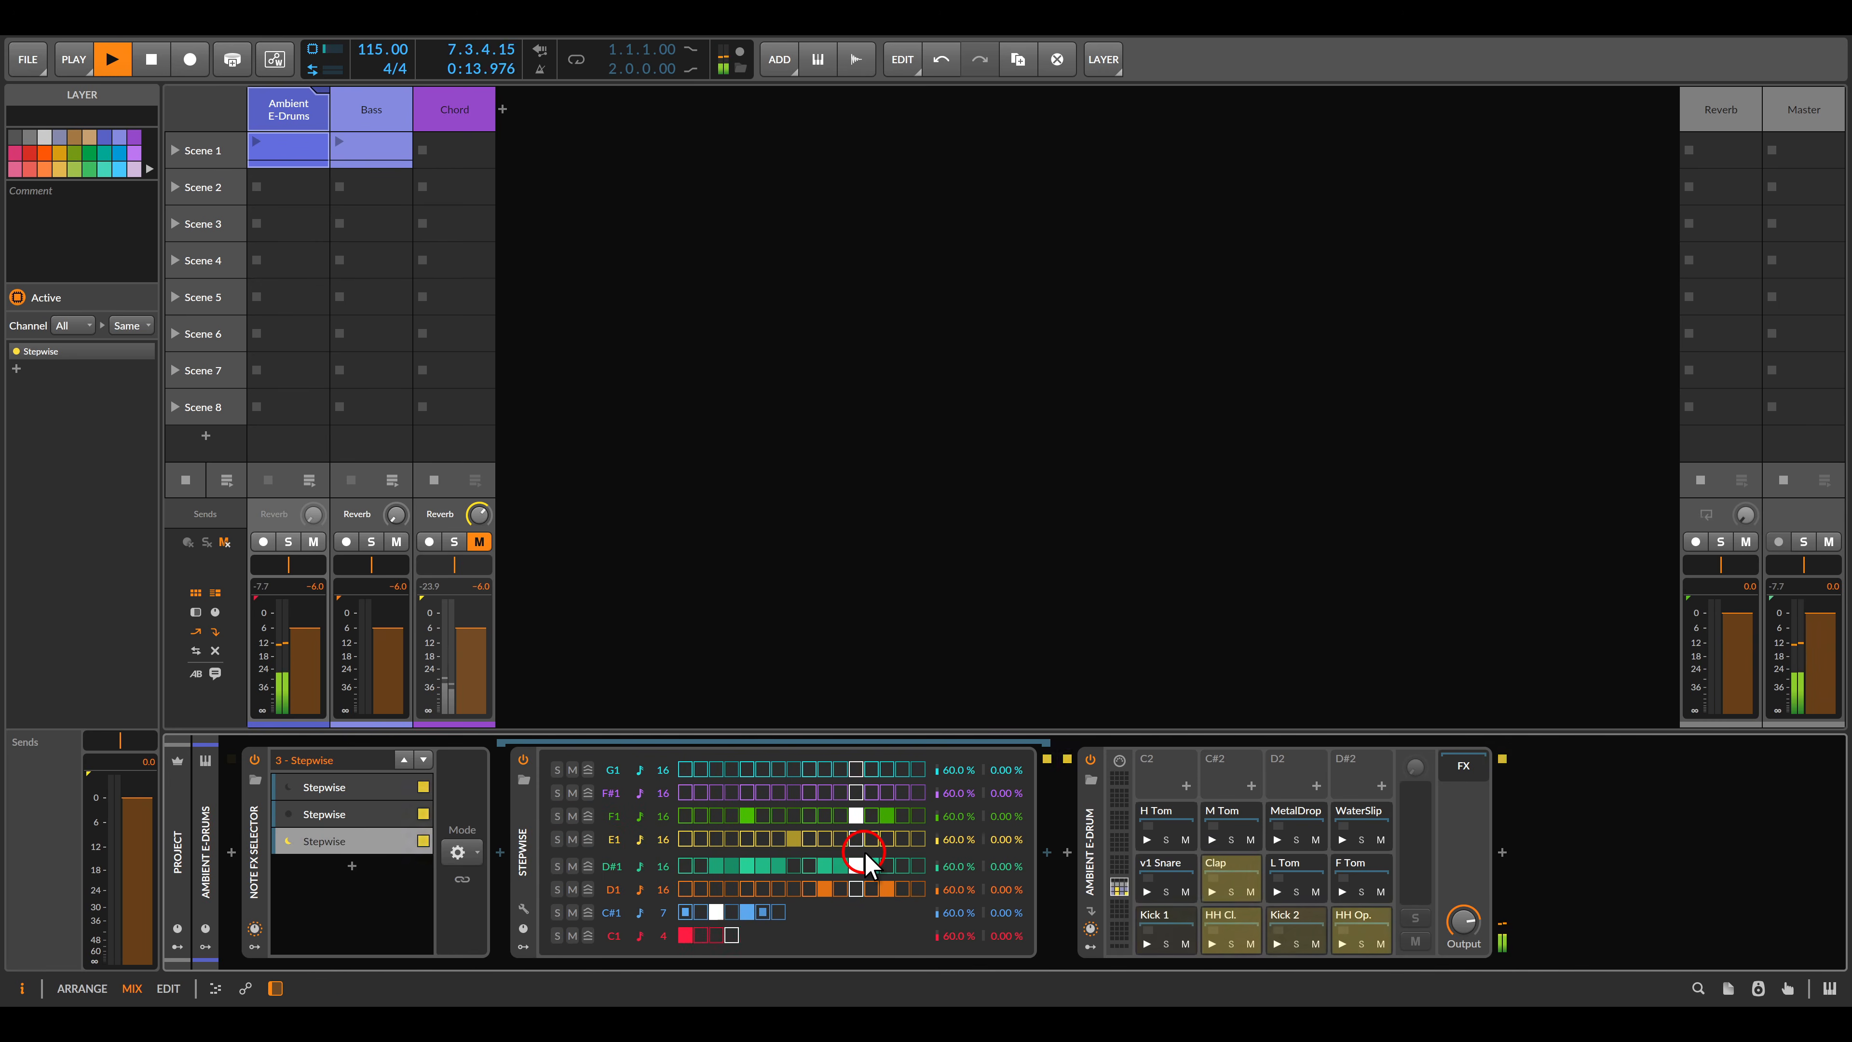
Duplicate the third Stepwise layer and add F#1 steps 7 and 16 and G1 steps 11 and 15 in the copy.
{"action": "right_click", "coordinate": [386, 850]}
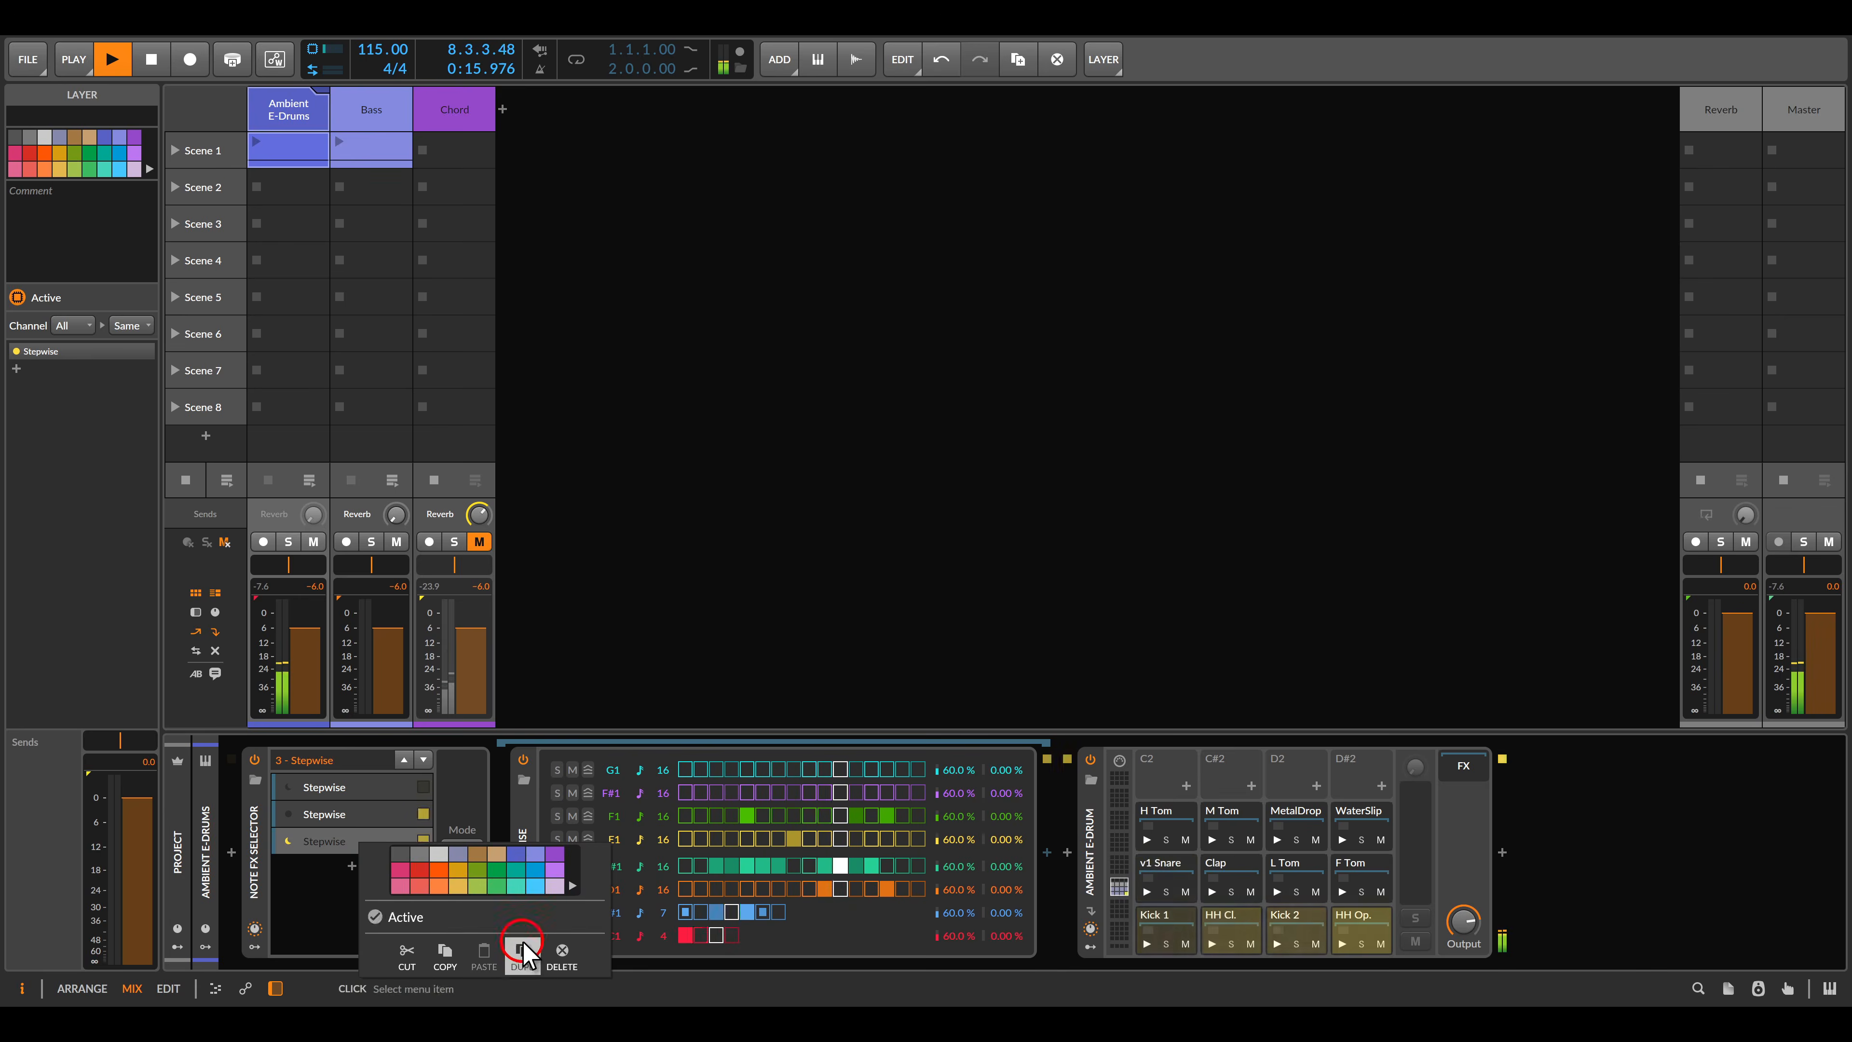
{"action": "left_click", "coordinate": [424, 912]}
{"action": "left_click", "coordinate": [291, 869]}
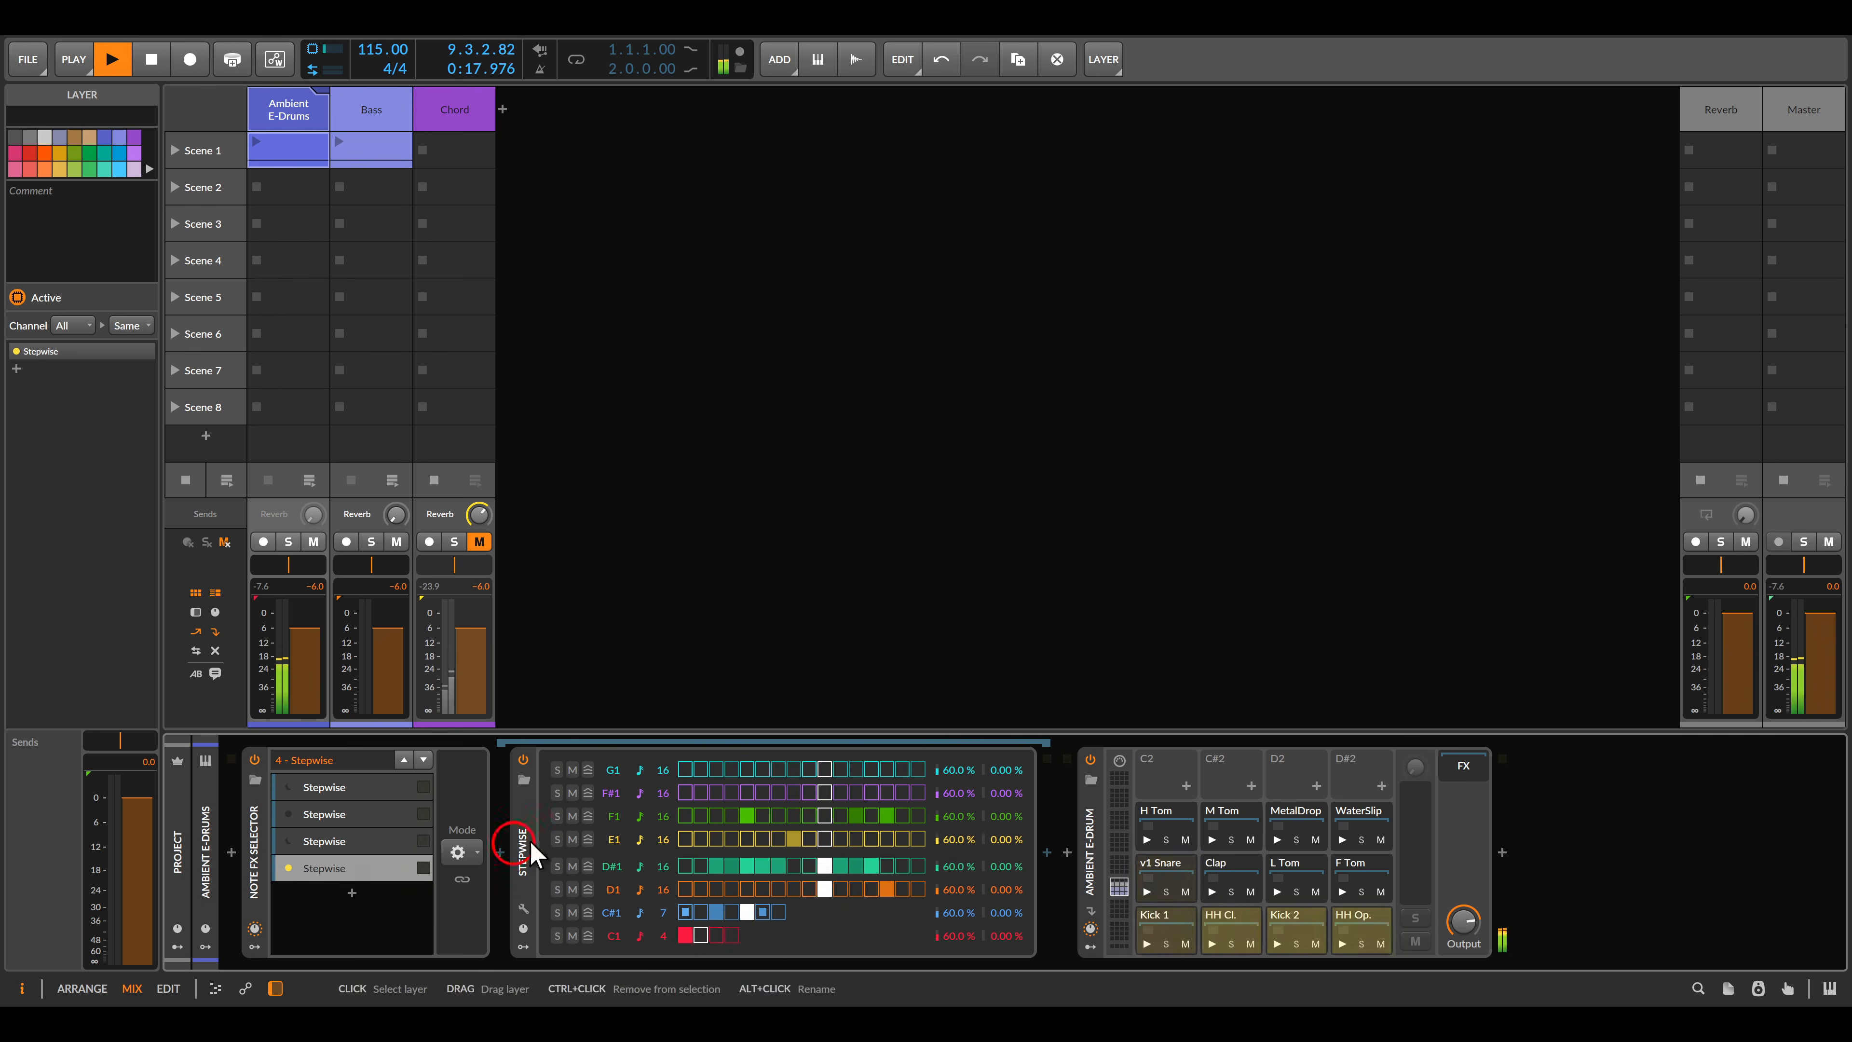
{"action": "left_click", "coordinate": [782, 792]}
{"action": "left_click", "coordinate": [842, 770]}
{"action": "left_click", "coordinate": [902, 770]}
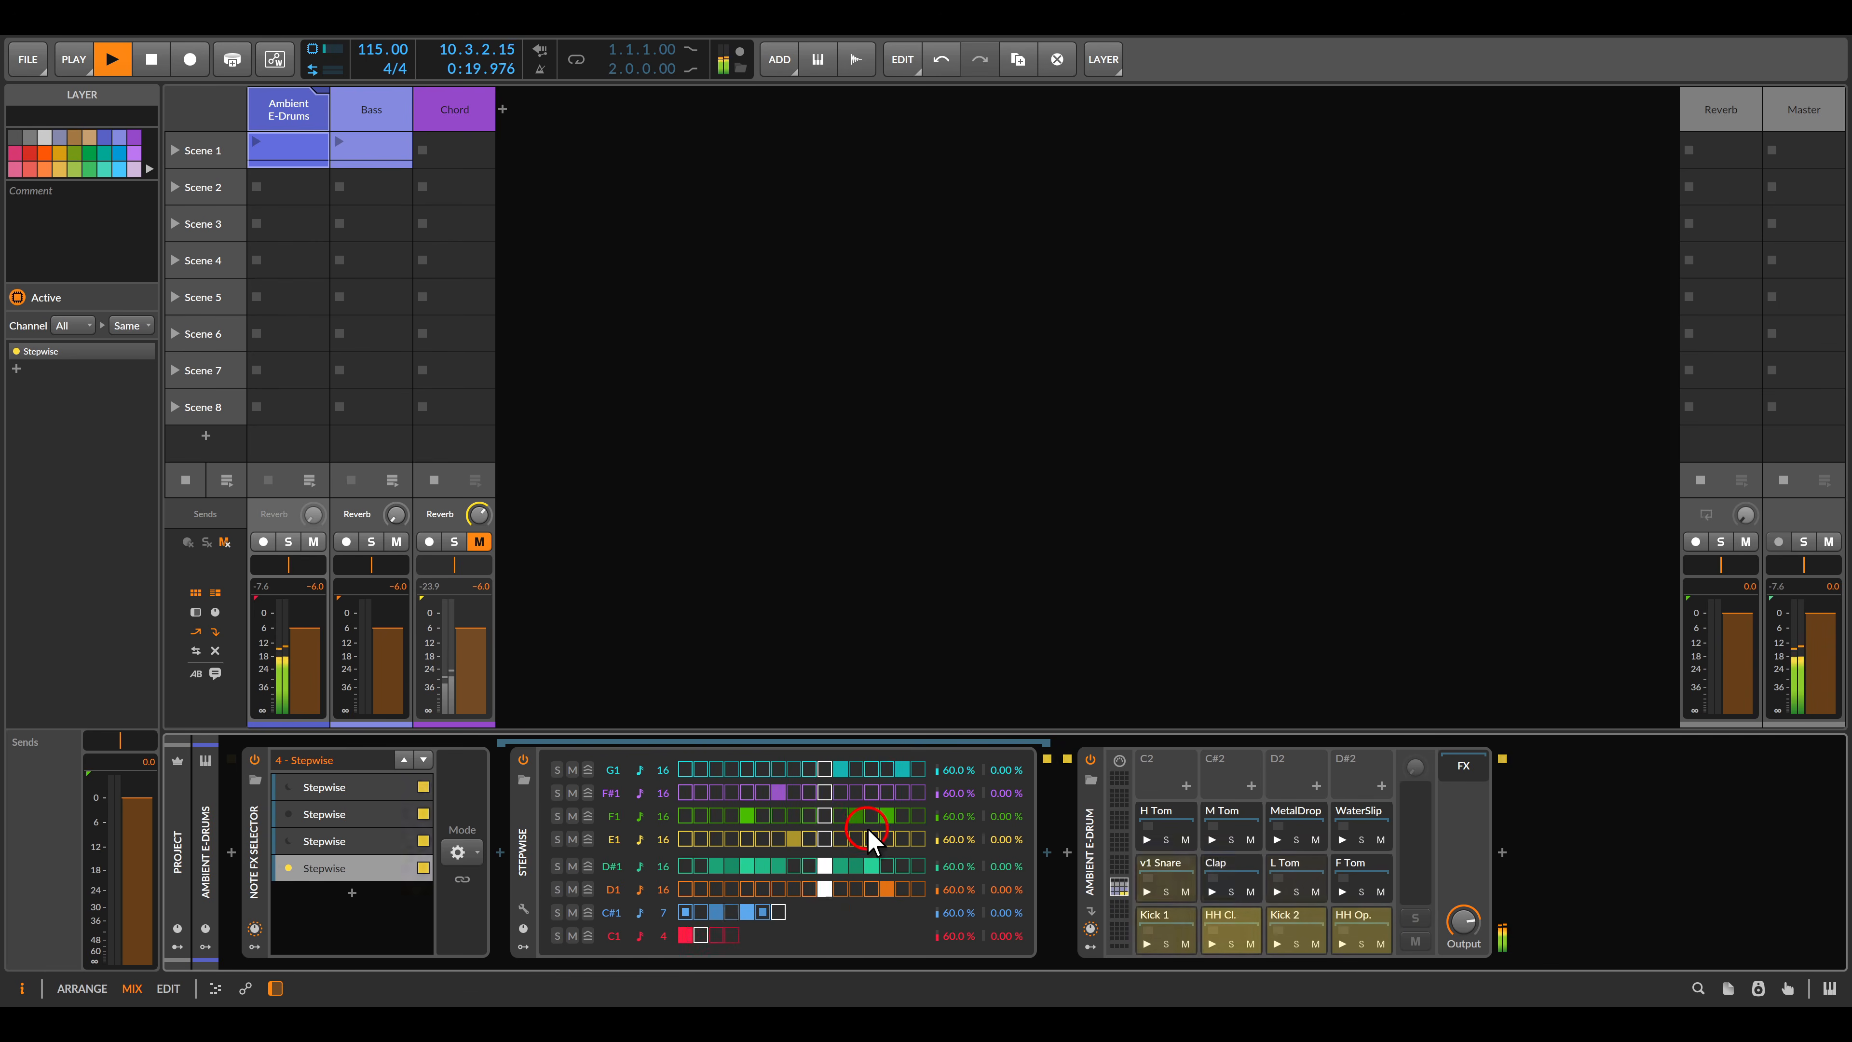
{"action": "left_click", "coordinate": [918, 792]}
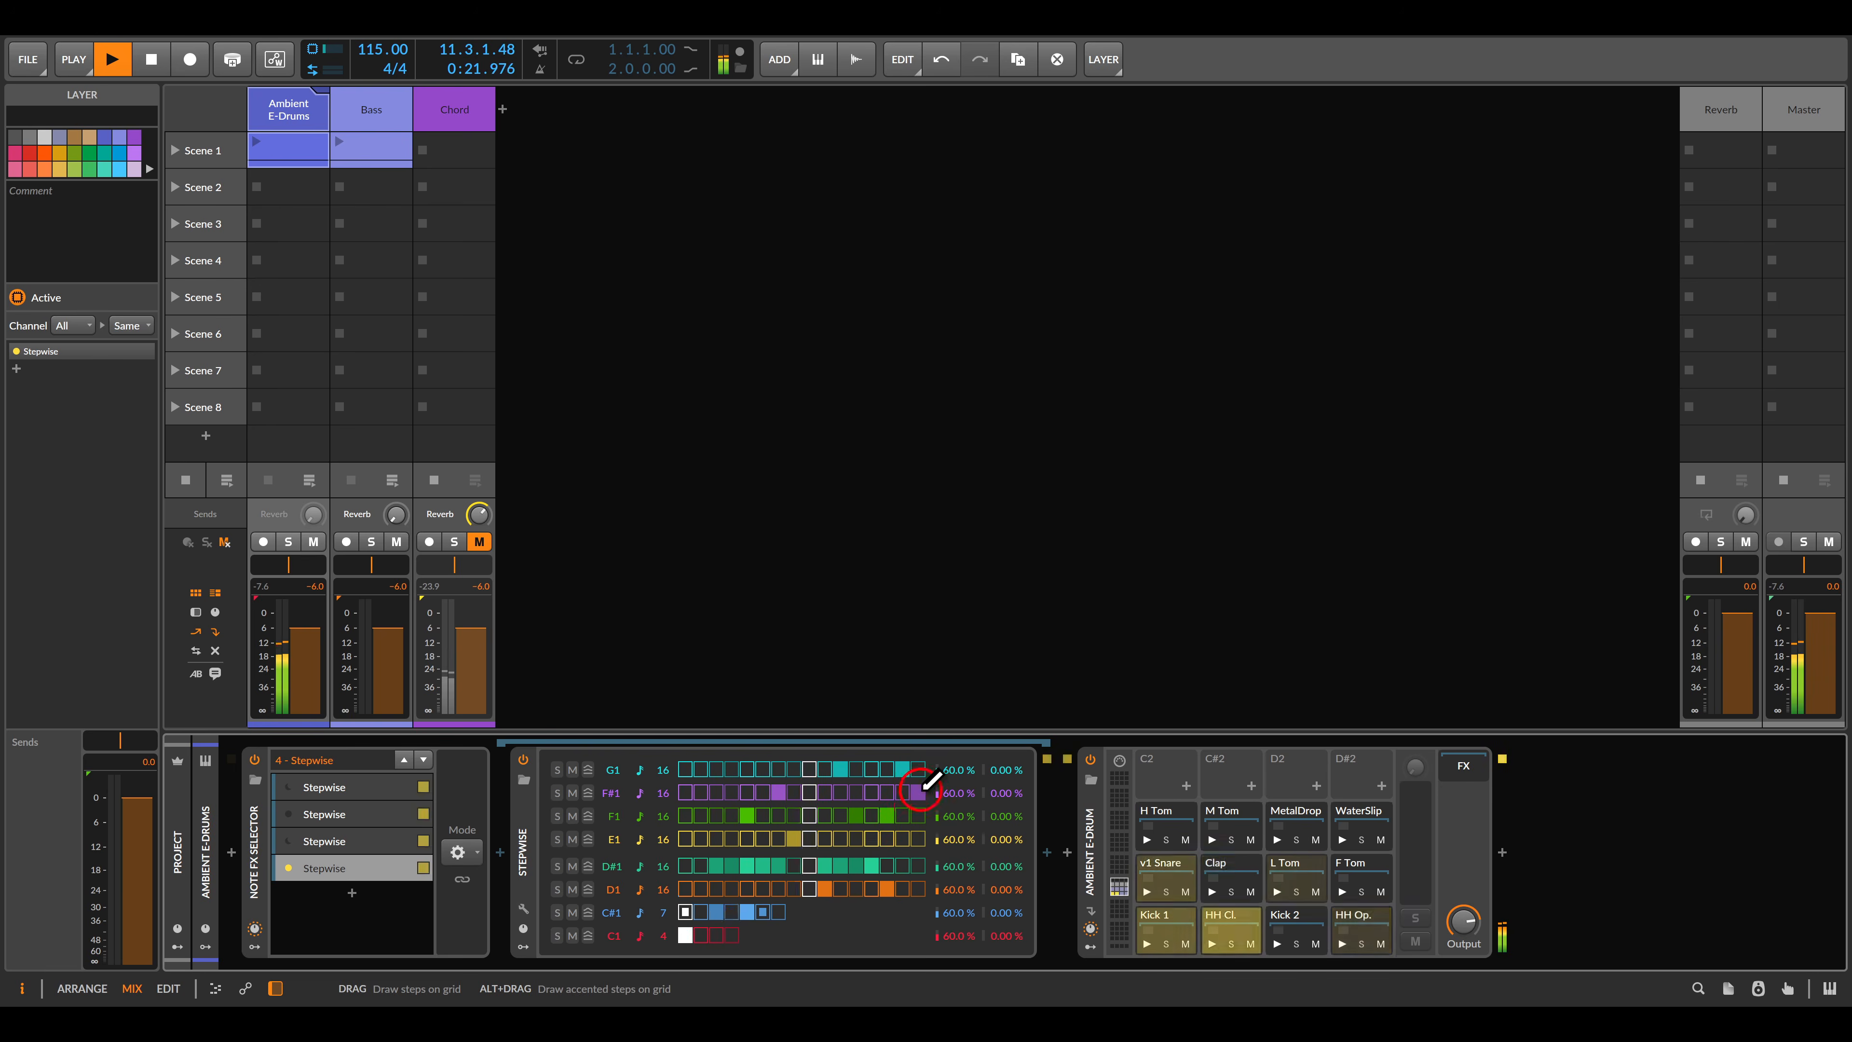
{"action": "left_click", "coordinate": [854, 817]}
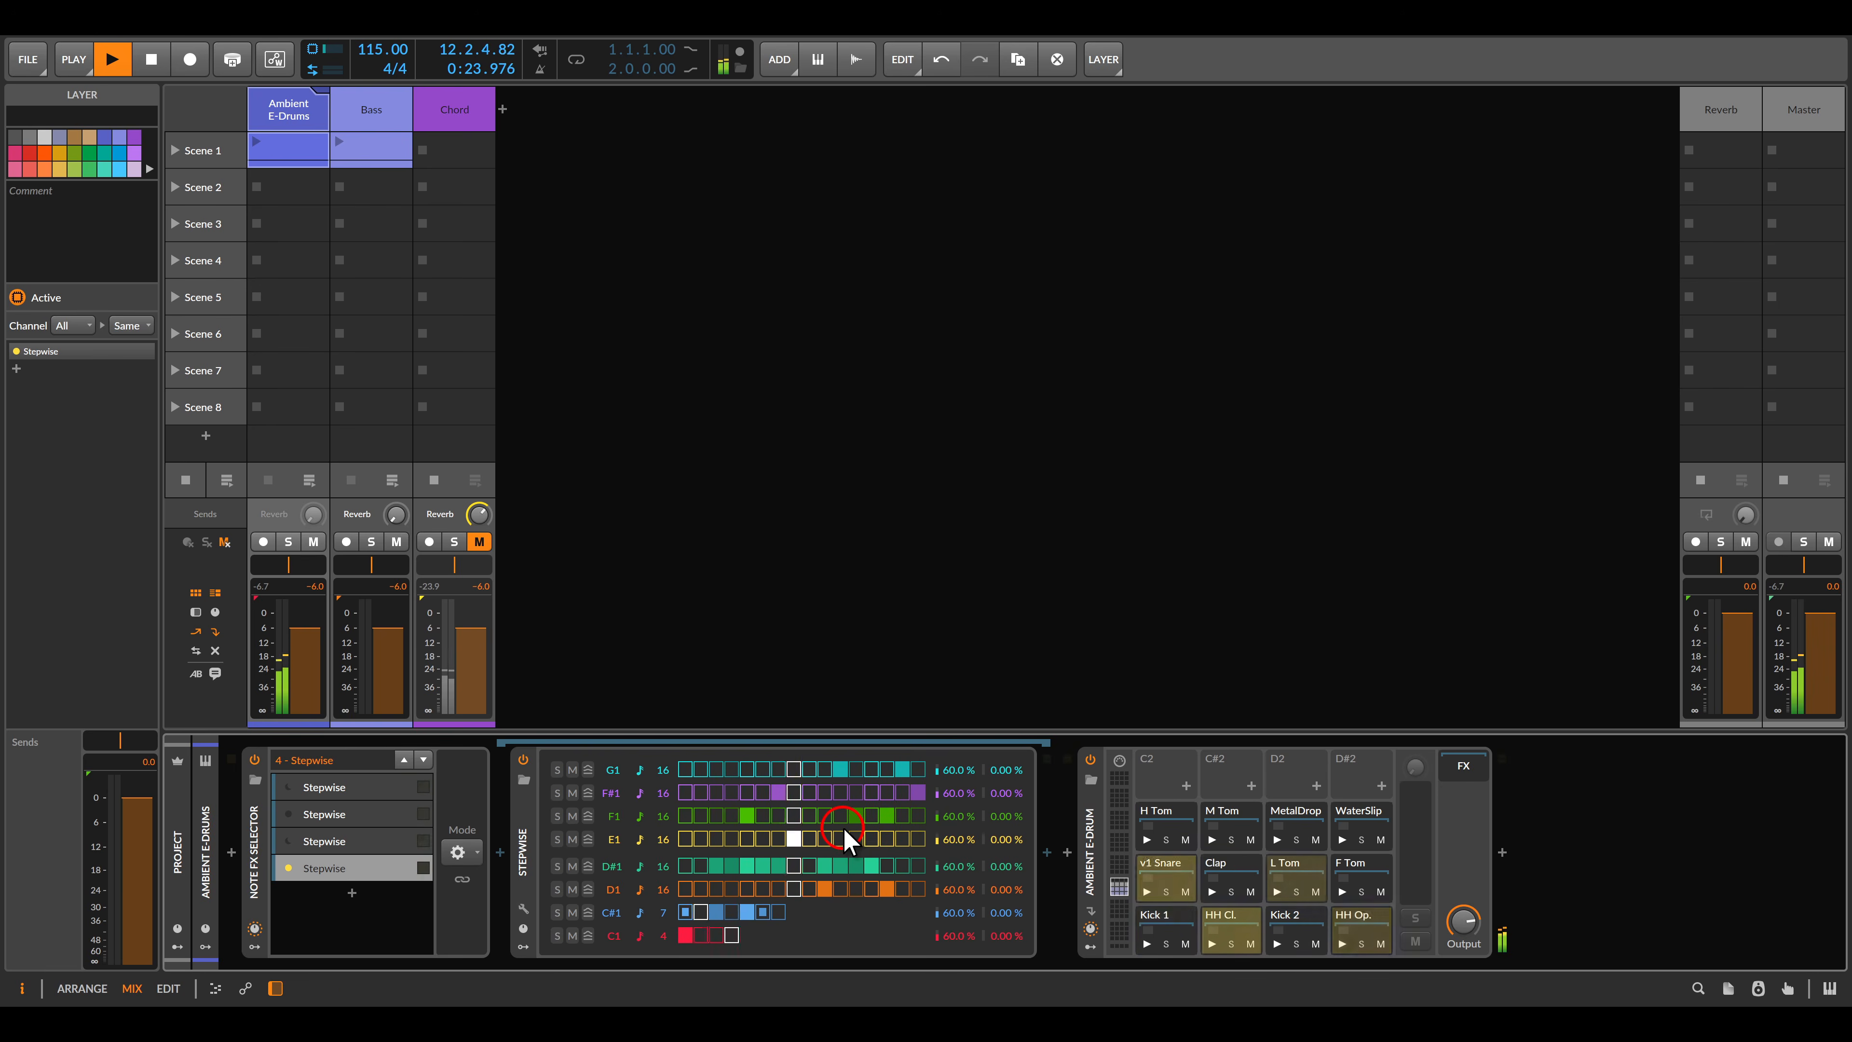
{"action": "key", "text": "space"}
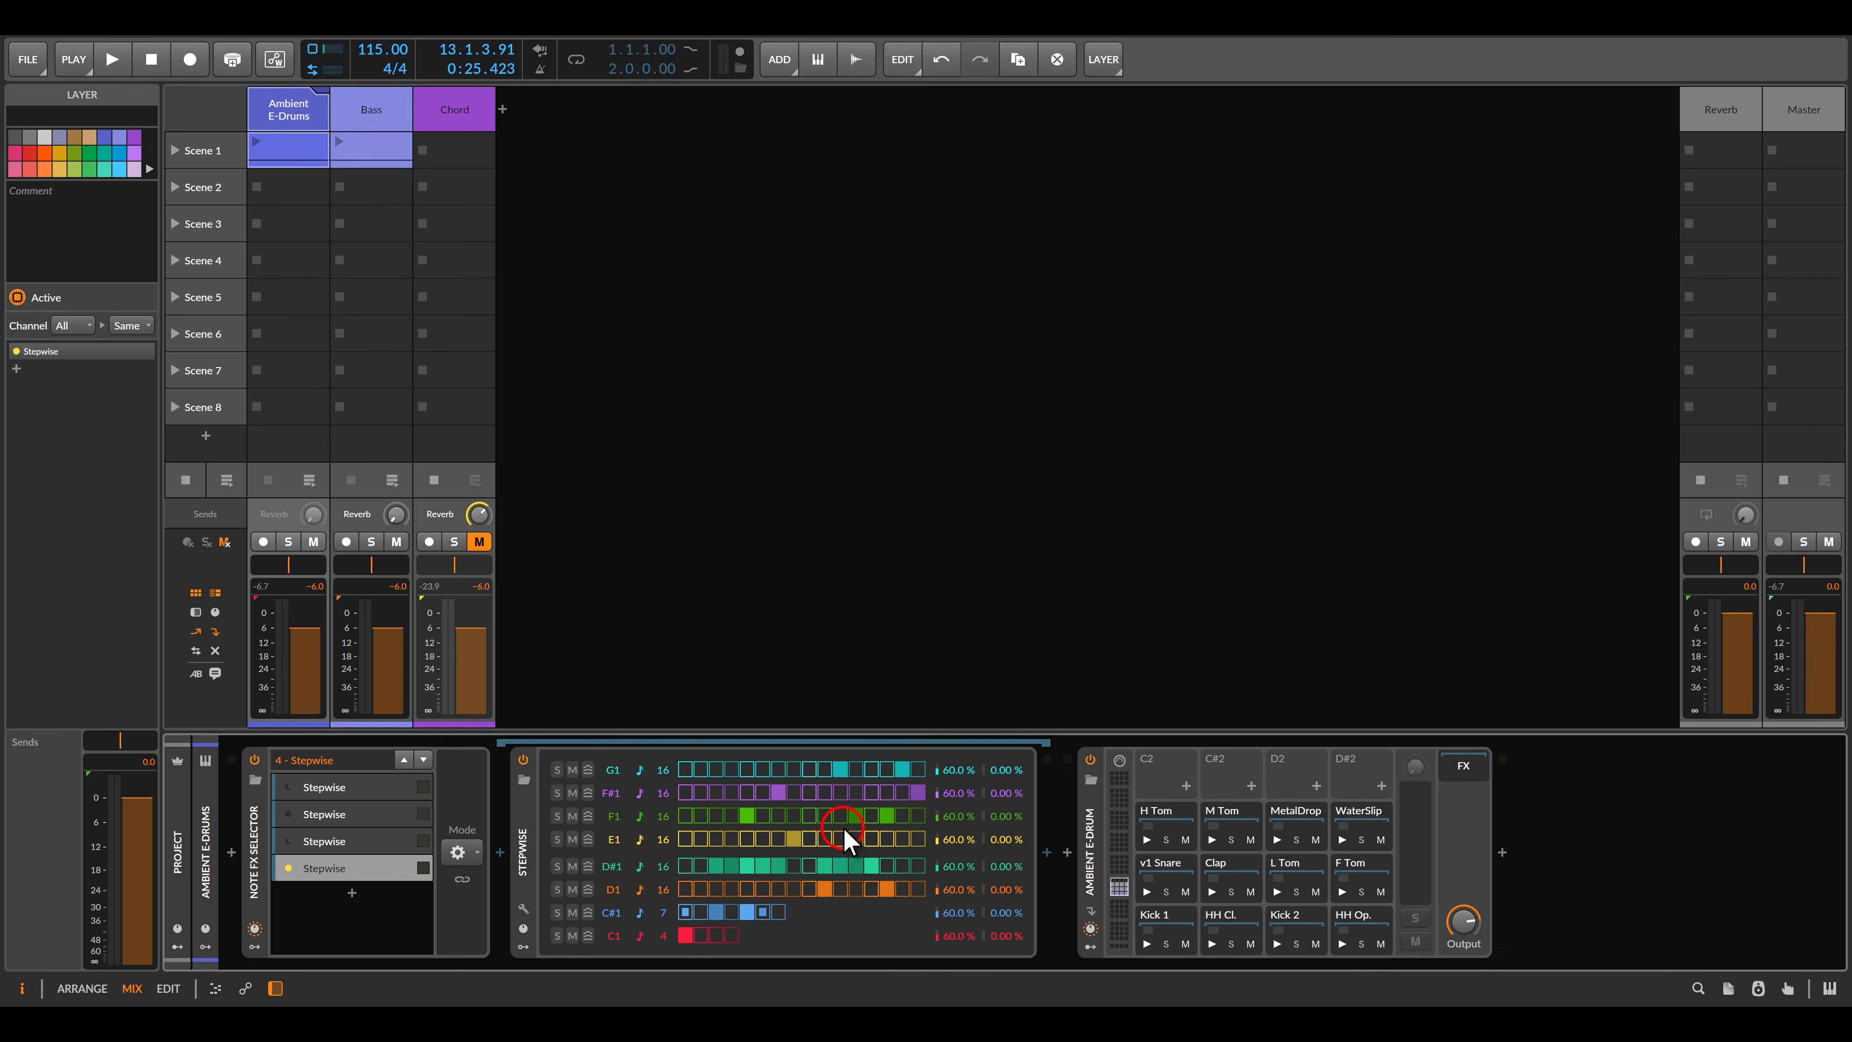
Set the Note FX Selector's mode to Random Other.
{"action": "left_click", "coordinate": [458, 853]}
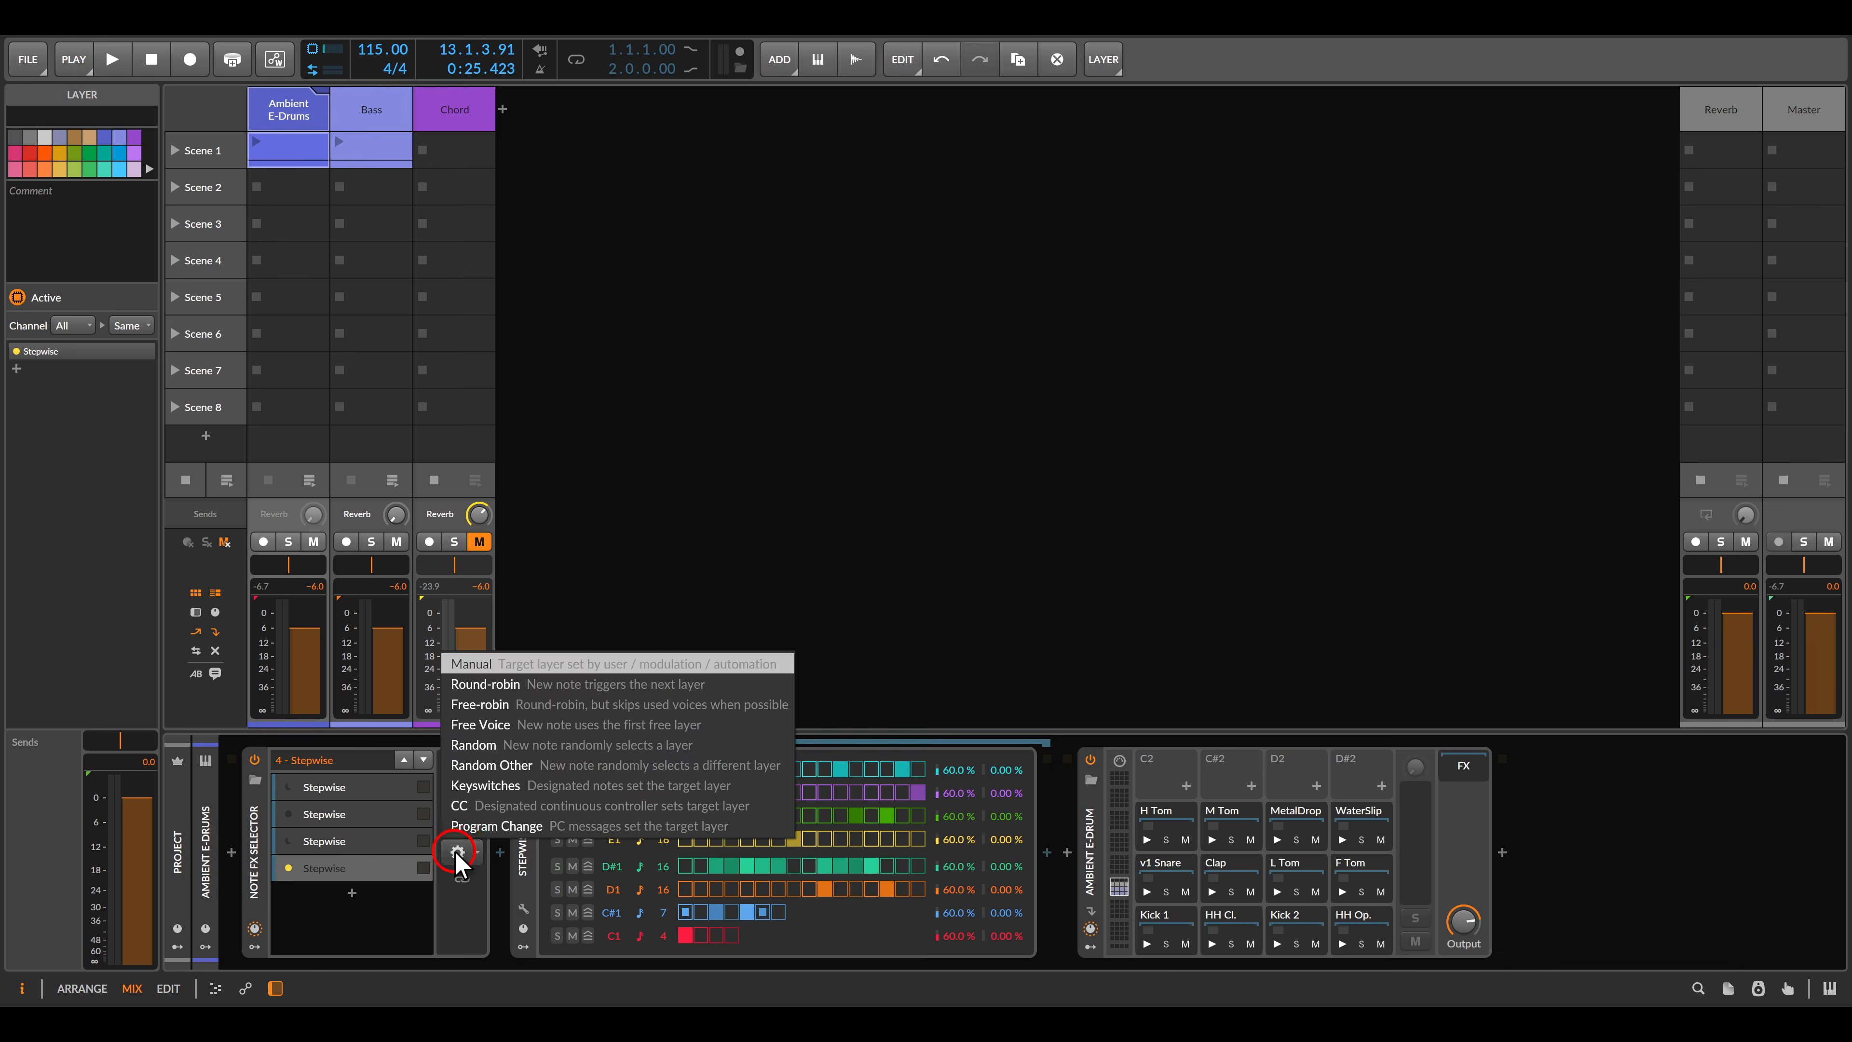
{"action": "left_click", "coordinate": [473, 766]}
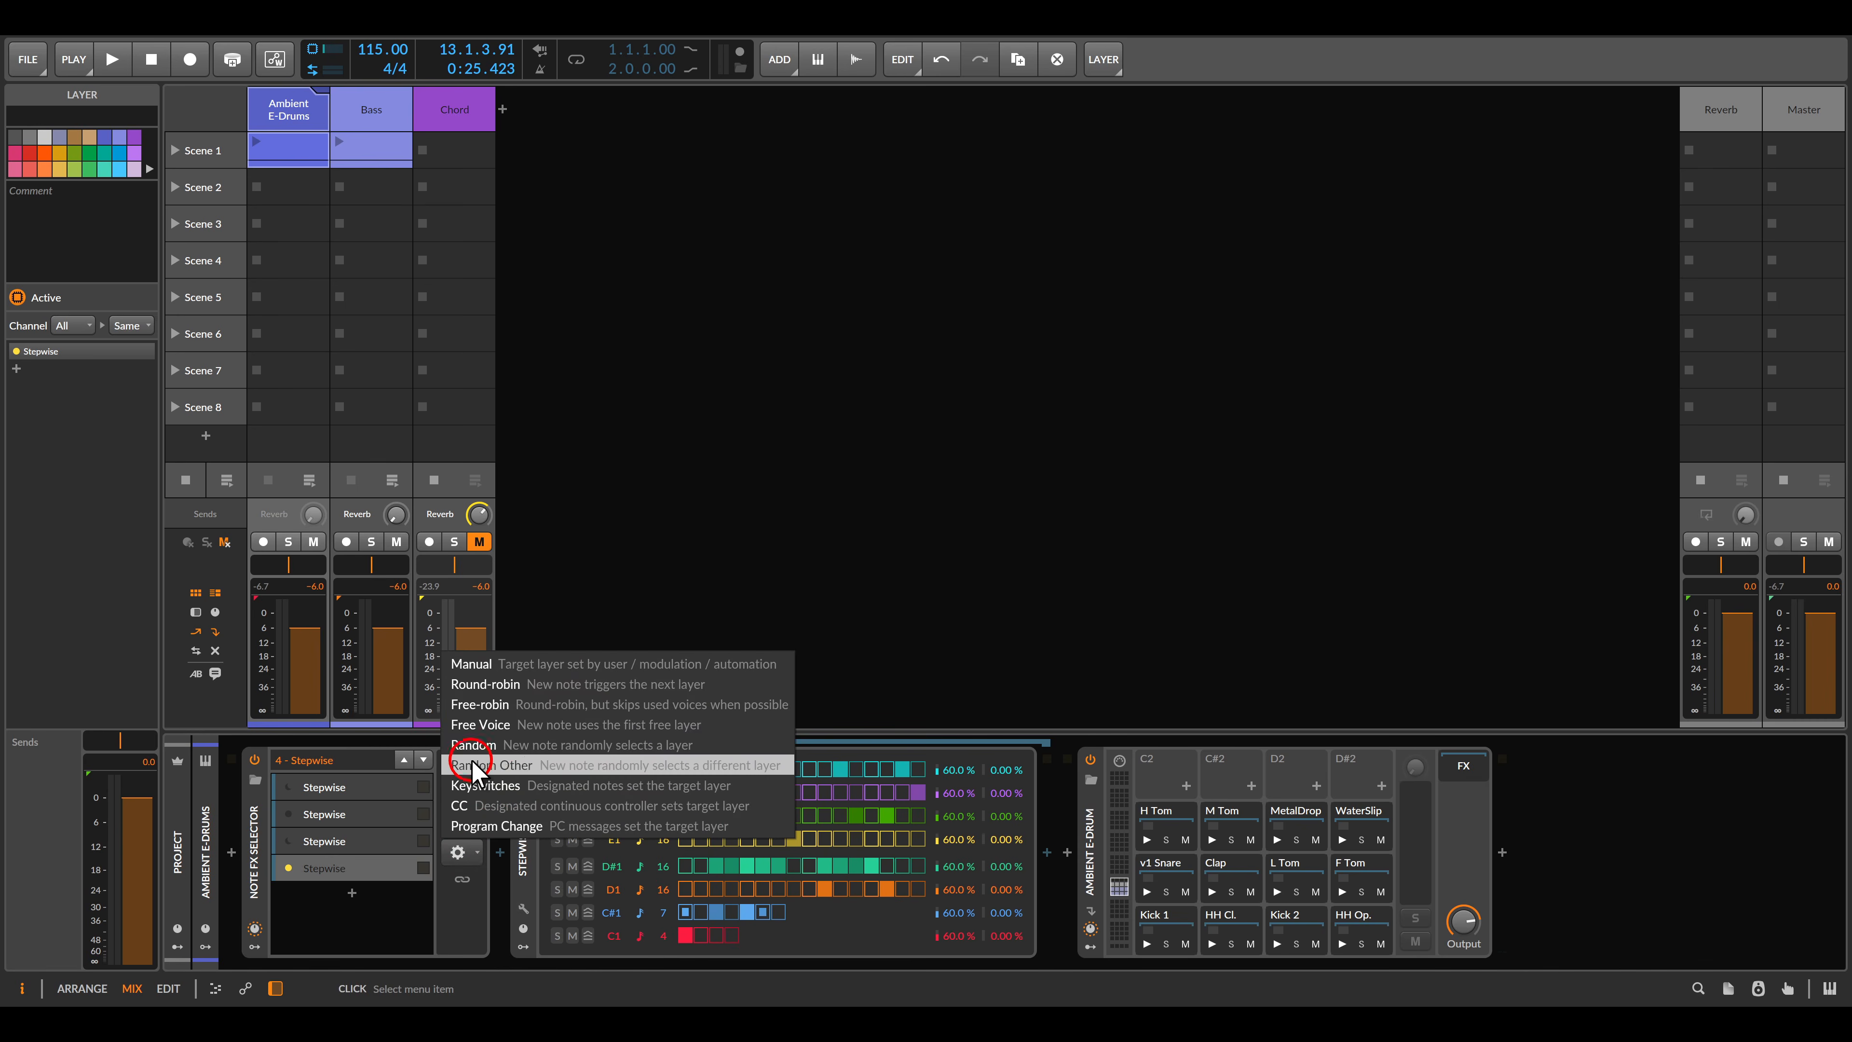
{"action": "left_click", "coordinate": [502, 764]}
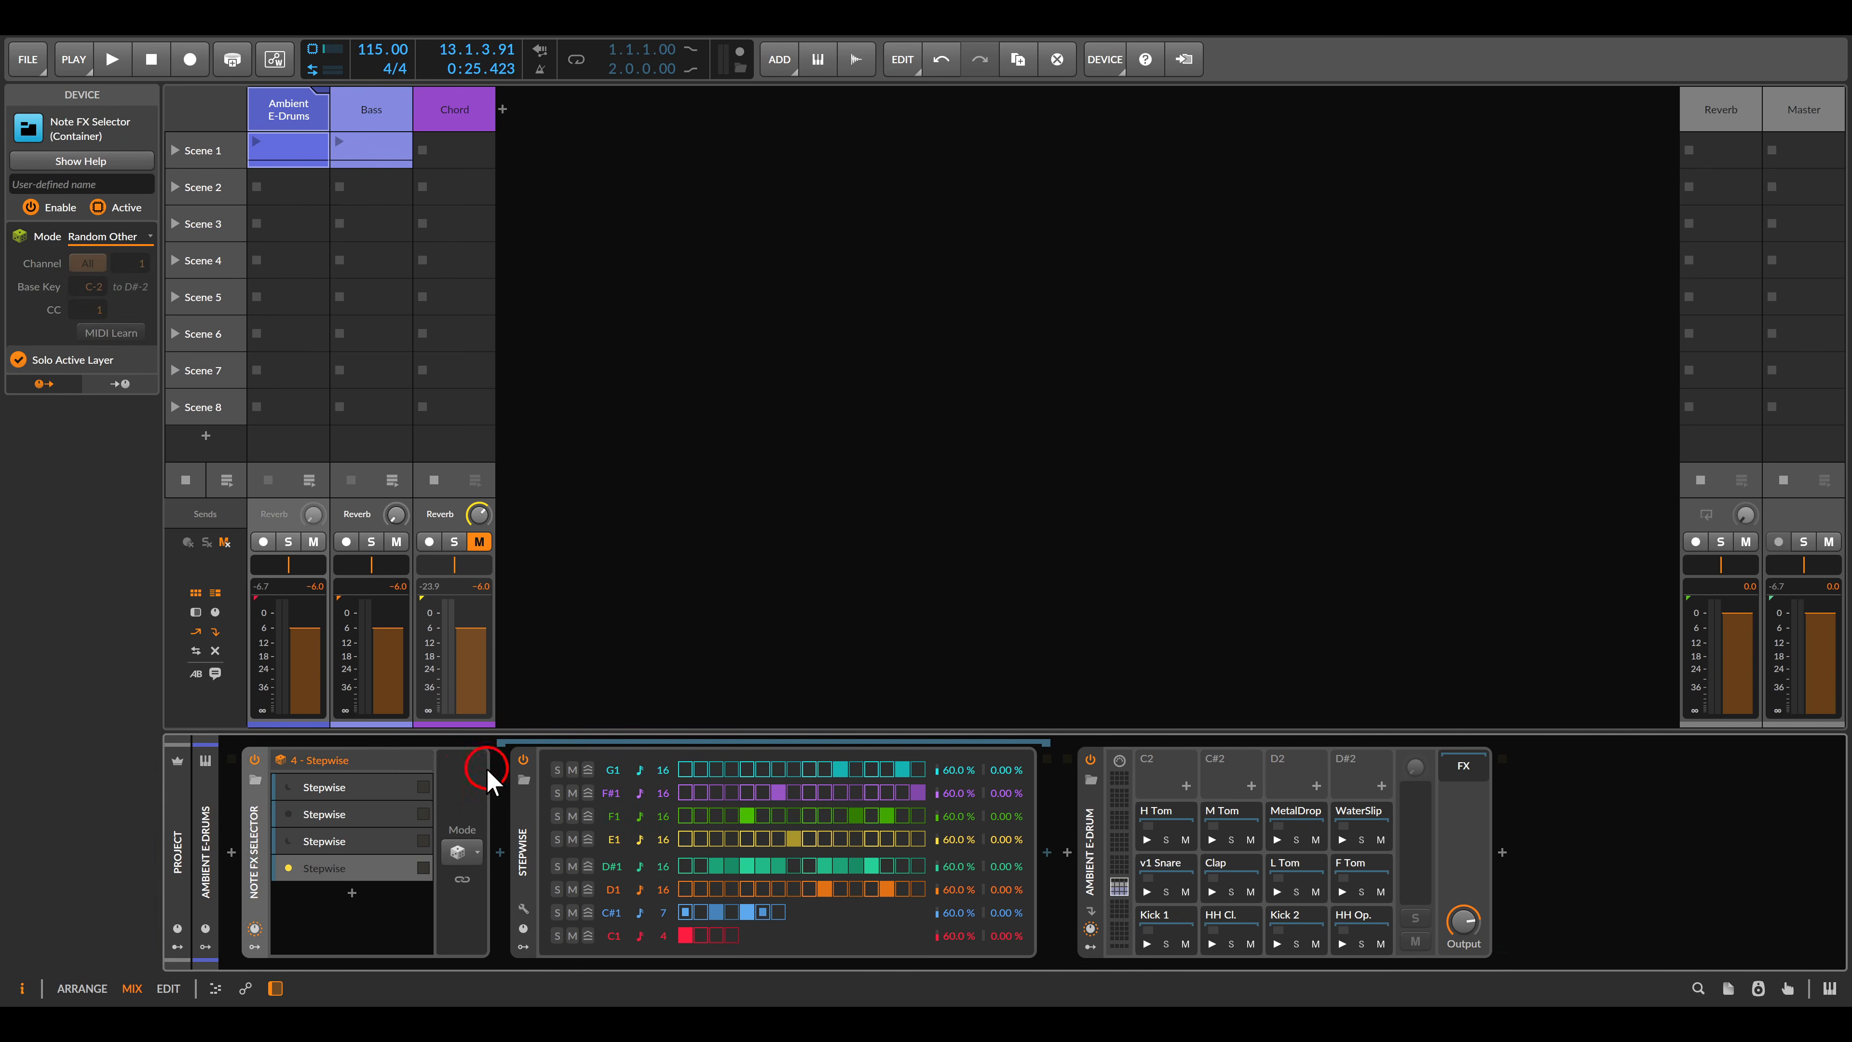
Compare the step patterns of the Note FX Selector's four Stepwise layers.
{"action": "left_click", "coordinate": [352, 794]}
{"action": "left_click", "coordinate": [335, 842]}
{"action": "left_click", "coordinate": [340, 867]}
{"action": "left_click", "coordinate": [338, 844]}
{"action": "left_click", "coordinate": [334, 816]}
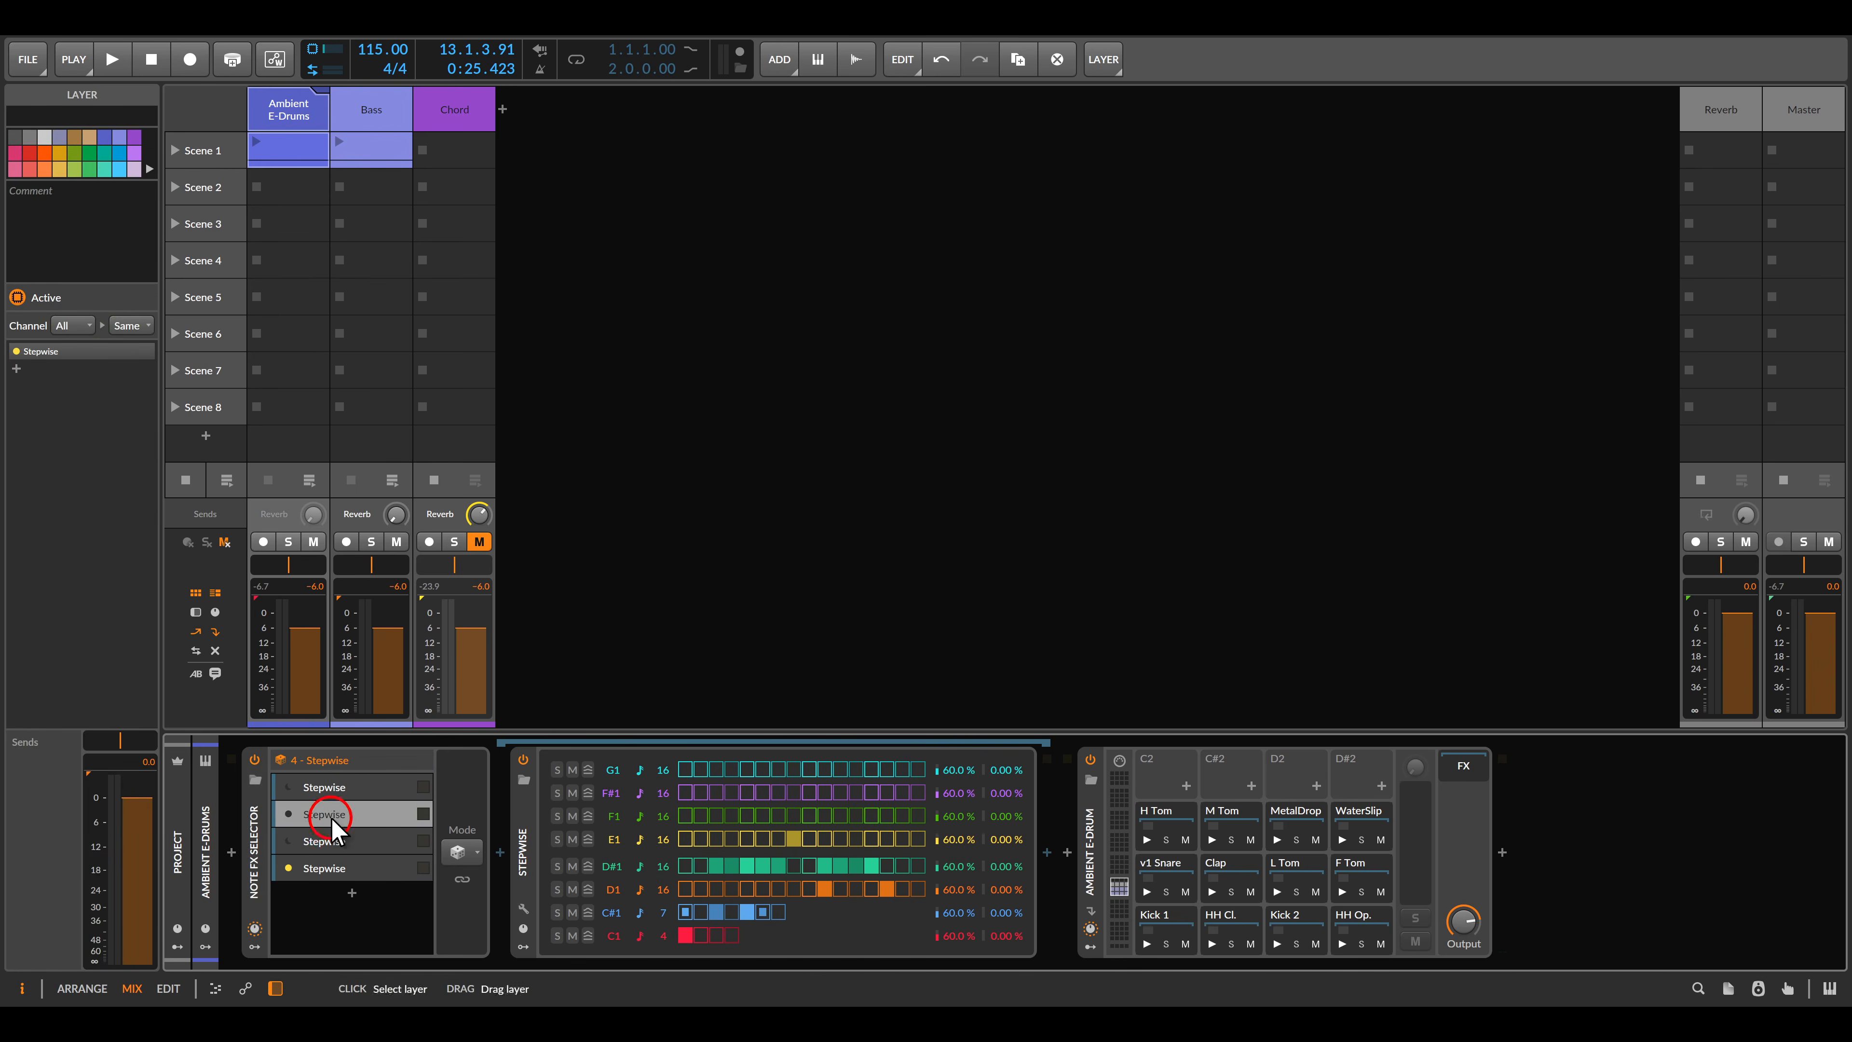
{"action": "left_click", "coordinate": [334, 789]}
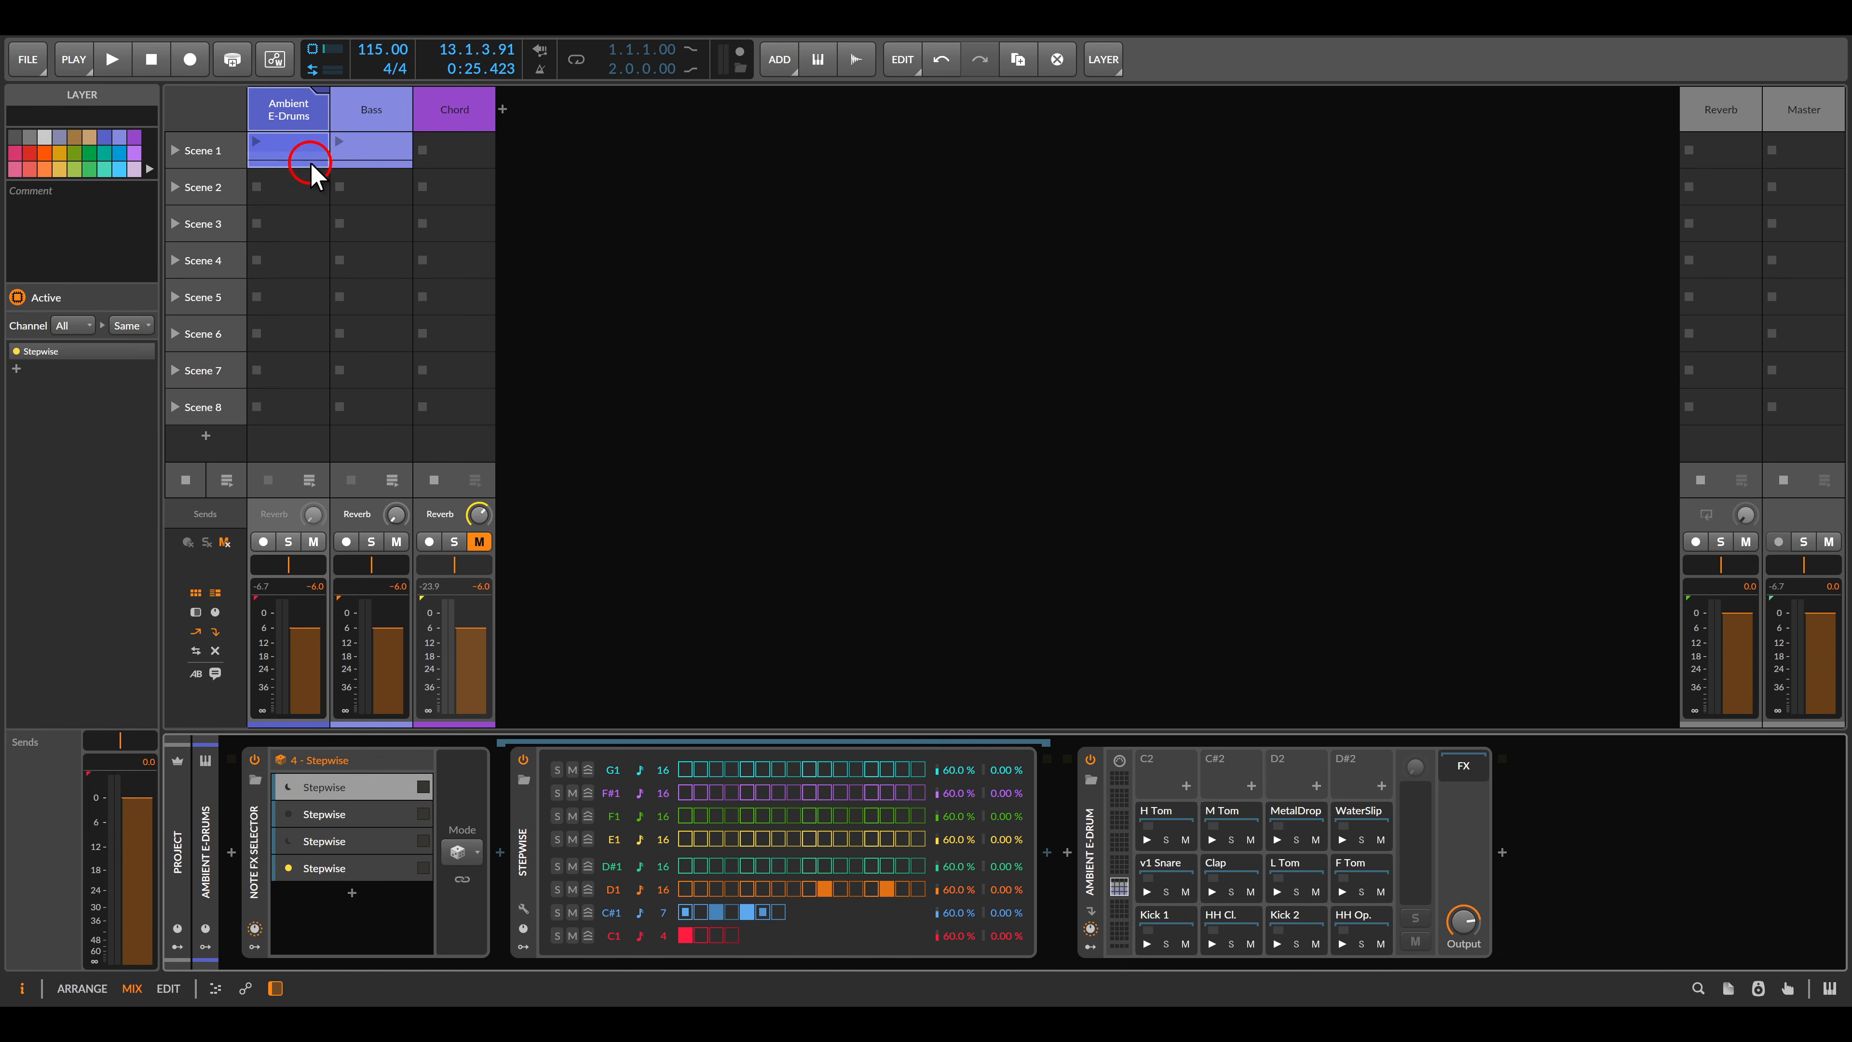
Open the Ambient E-Drums clip in Scene 1 and examine its C4 note in an enlarged note editor.
{"action": "double_click", "coordinate": [303, 150]}
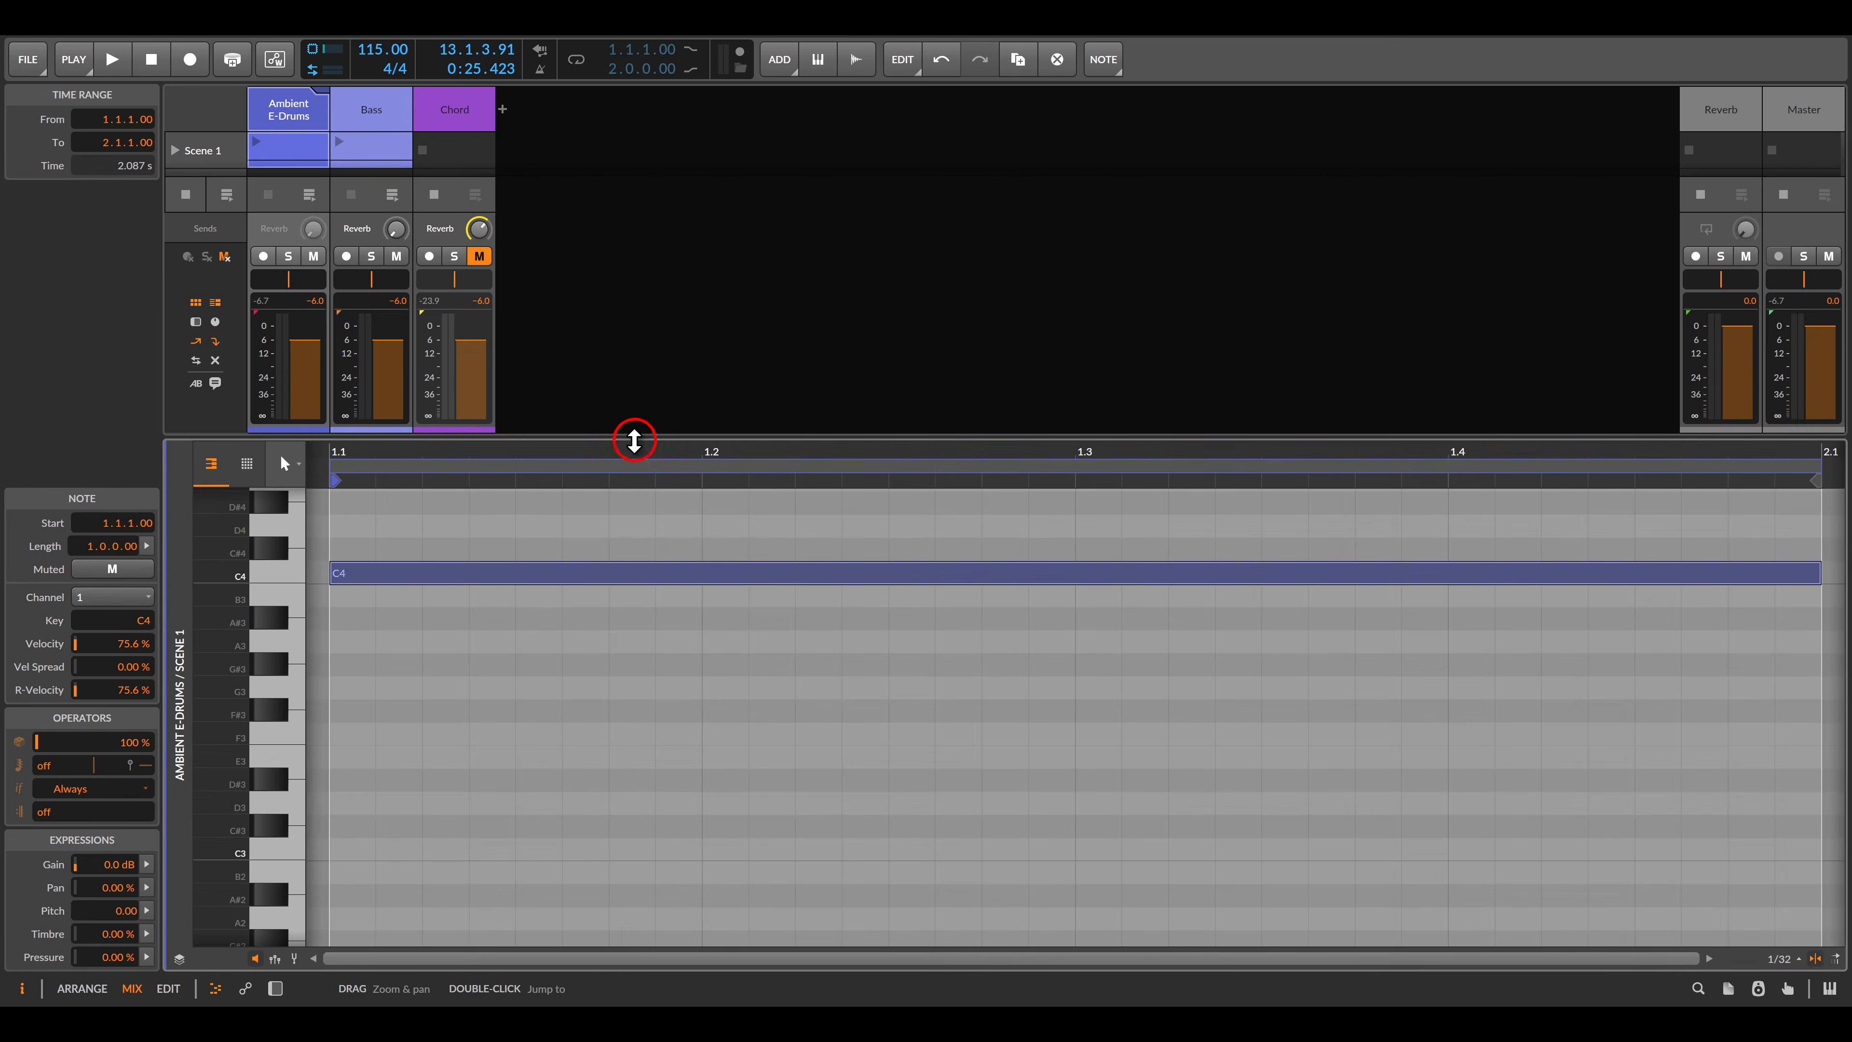
{"action": "left_click_drag", "start_coordinate": [632, 435], "coordinate": [633, 381]}
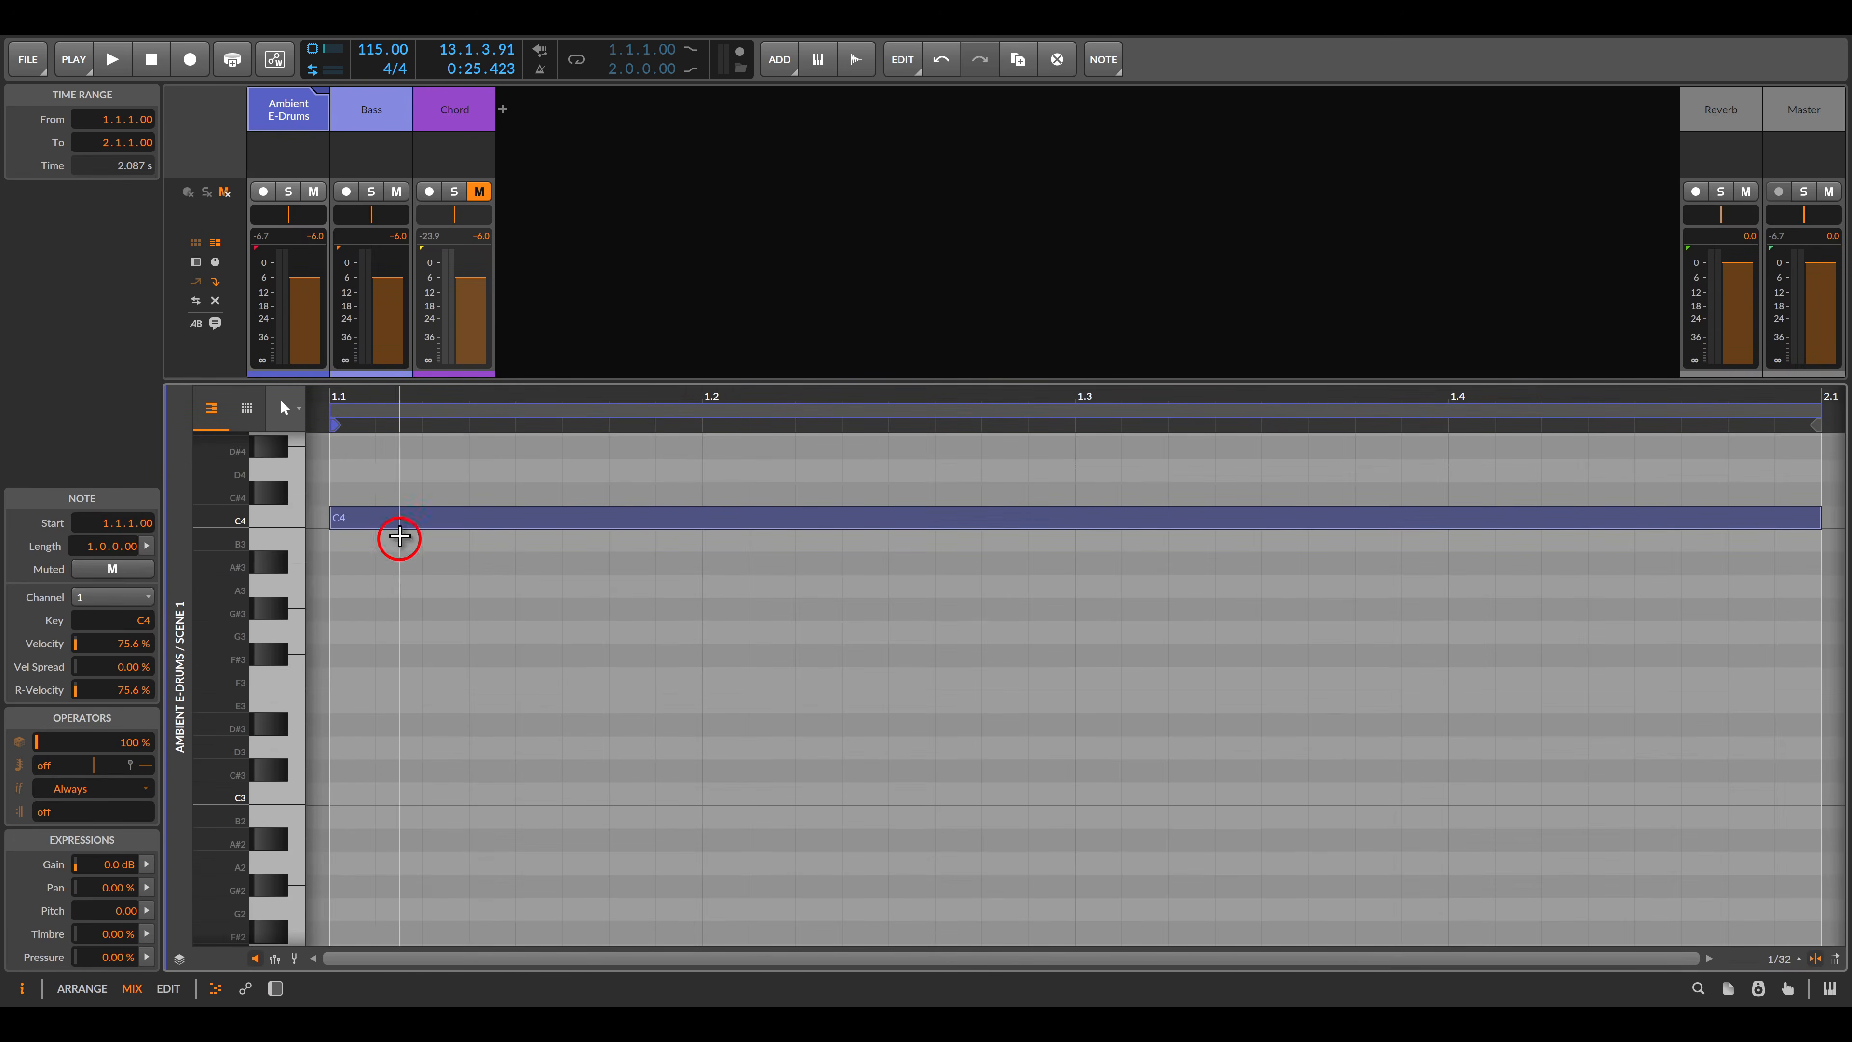
{"action": "left_click", "coordinate": [290, 518]}
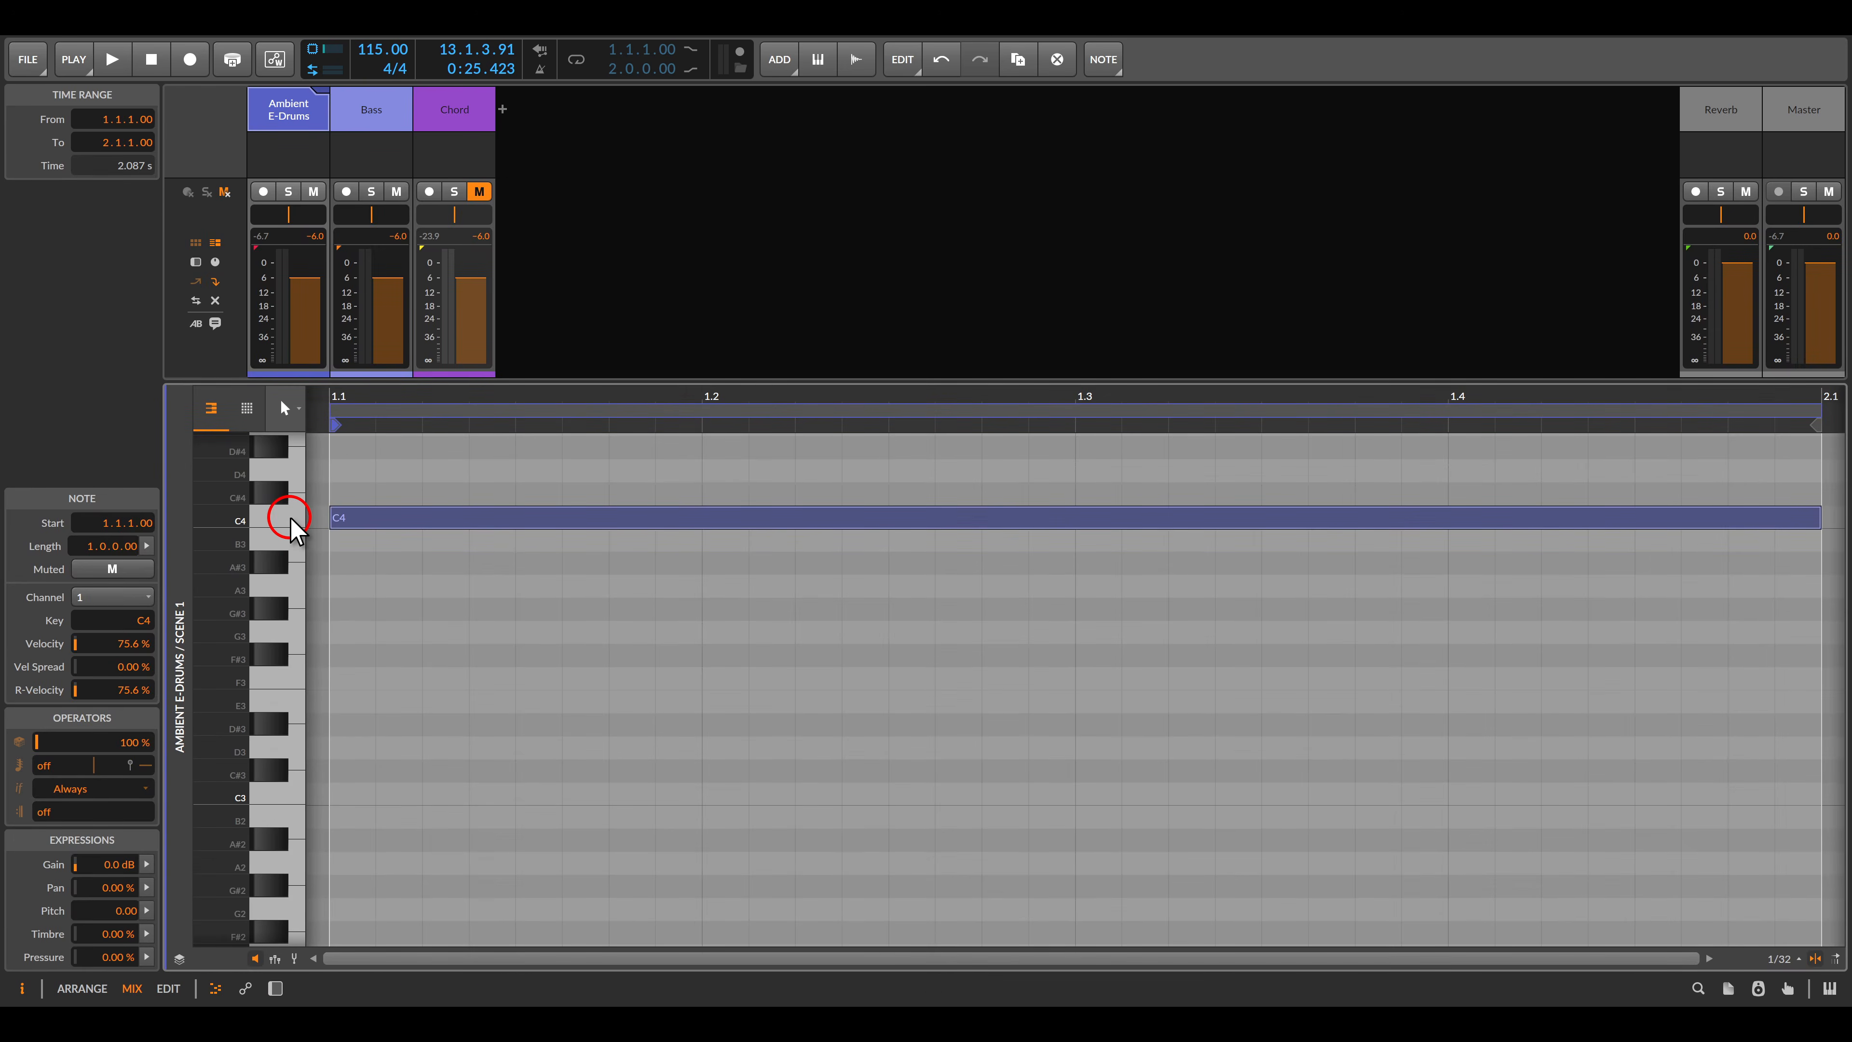
{"action": "left_click", "coordinate": [290, 518]}
{"action": "key", "text": "ctrl+2"}
{"action": "left_click_drag", "start_coordinate": [321, 491], "coordinate": [385, 564]}
Return to the Ambient E-Drums devices, launch the Ambient E-Drums and Bass clips, and show the Bass track's device chain.
{"action": "left_click", "coordinate": [292, 116]}
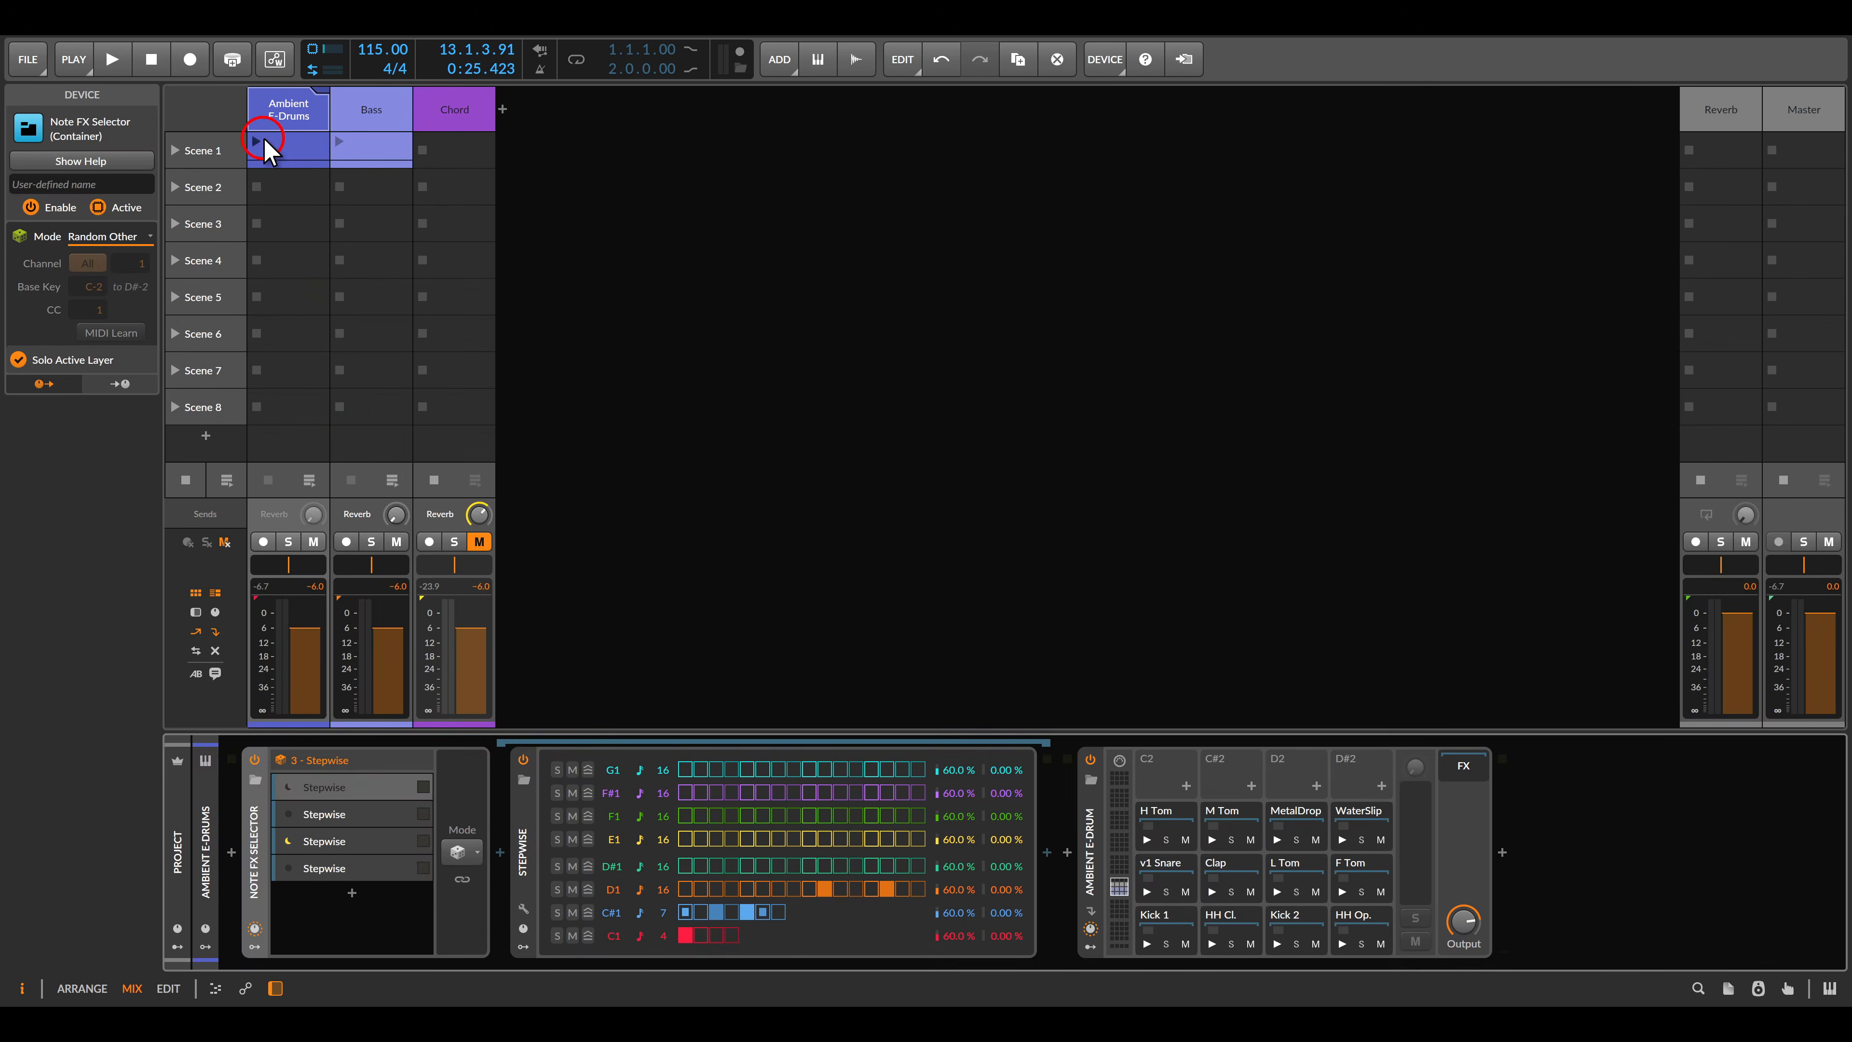
{"action": "left_click", "coordinate": [257, 140]}
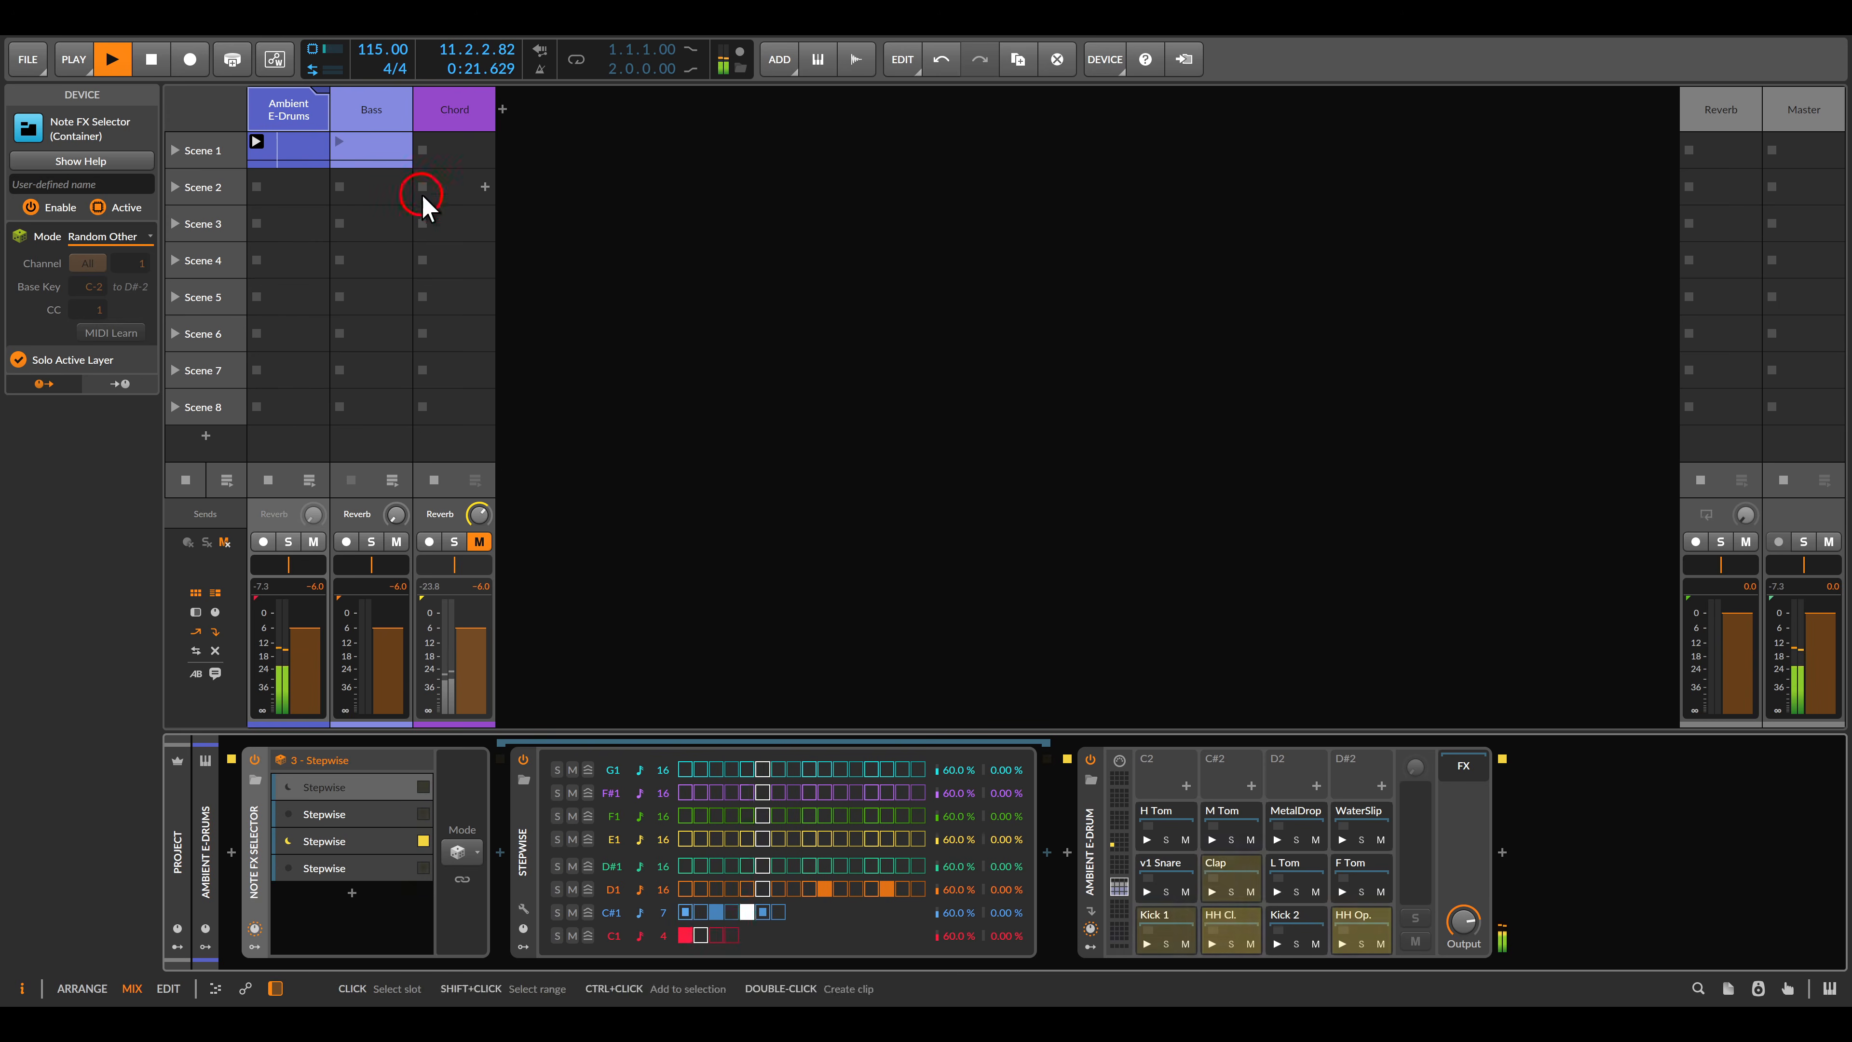
{"action": "left_click", "coordinate": [371, 120]}
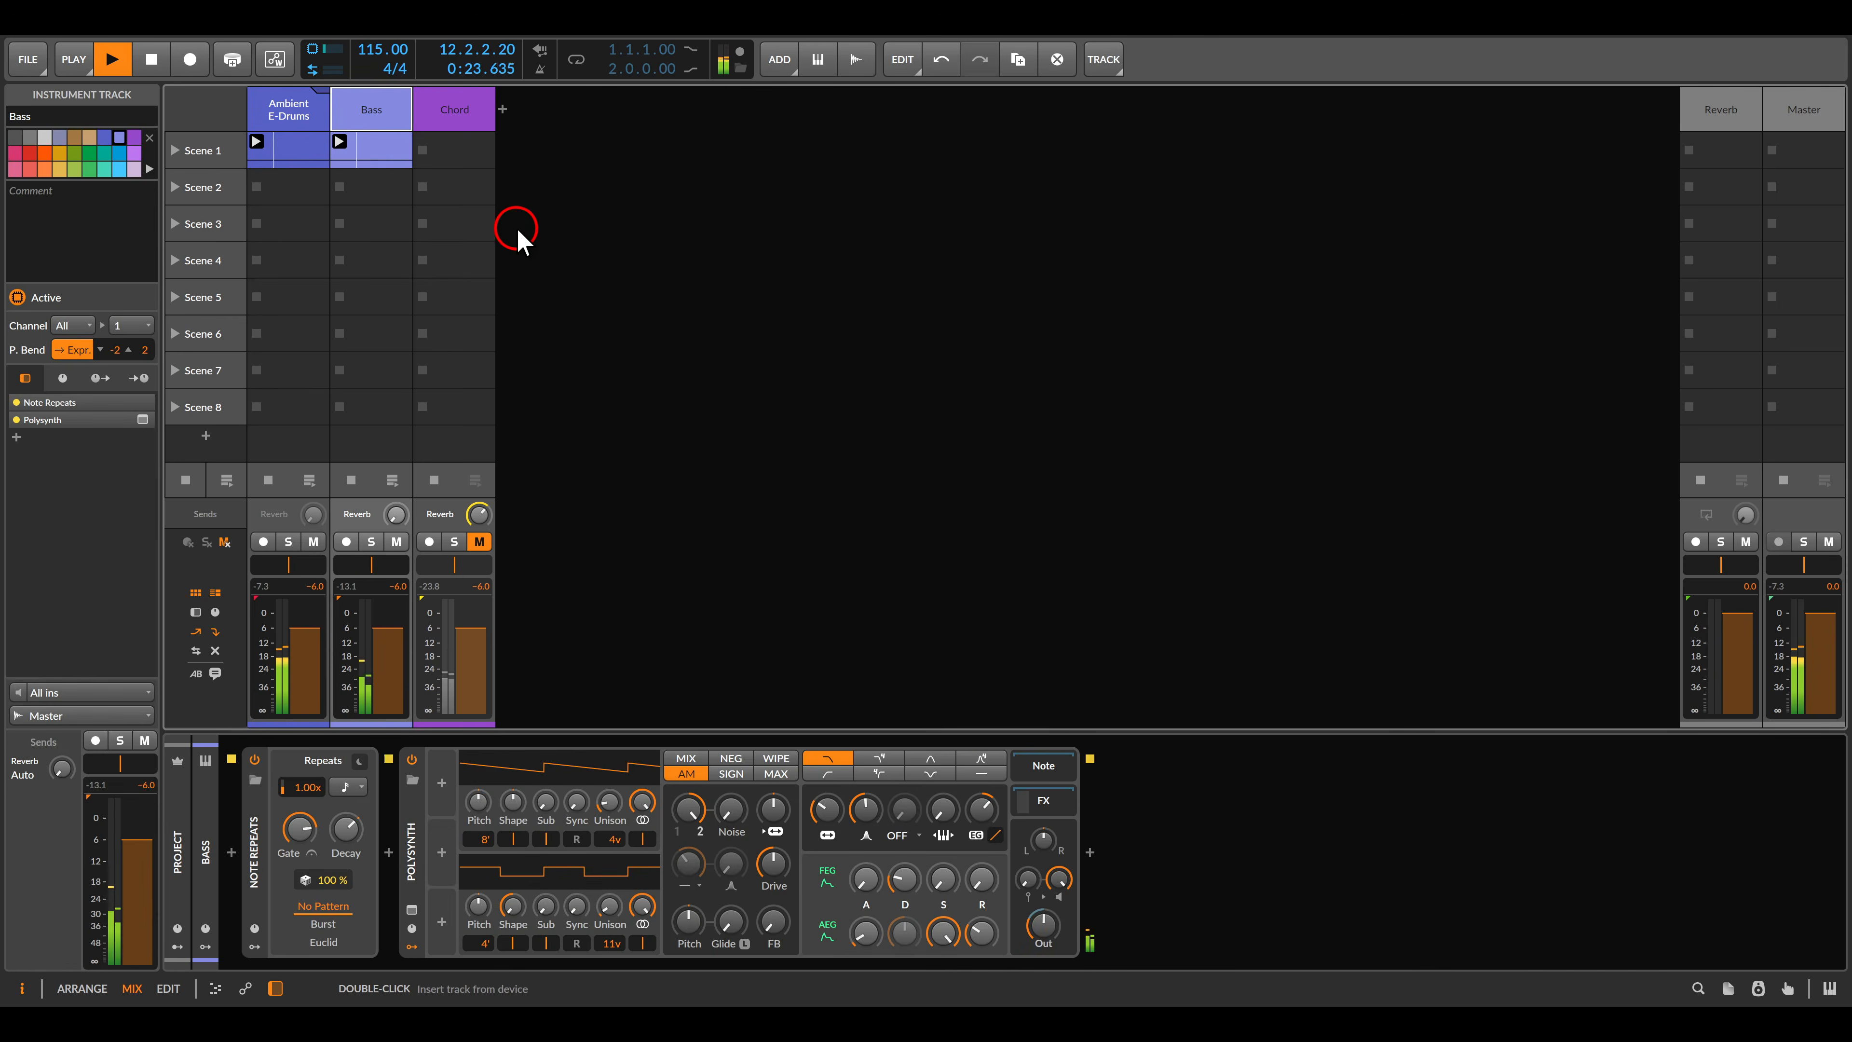
Select the Chord track and examine the patterns of the first three Stepwise layers in its Note FX Selector.
{"action": "left_click", "coordinate": [454, 117]}
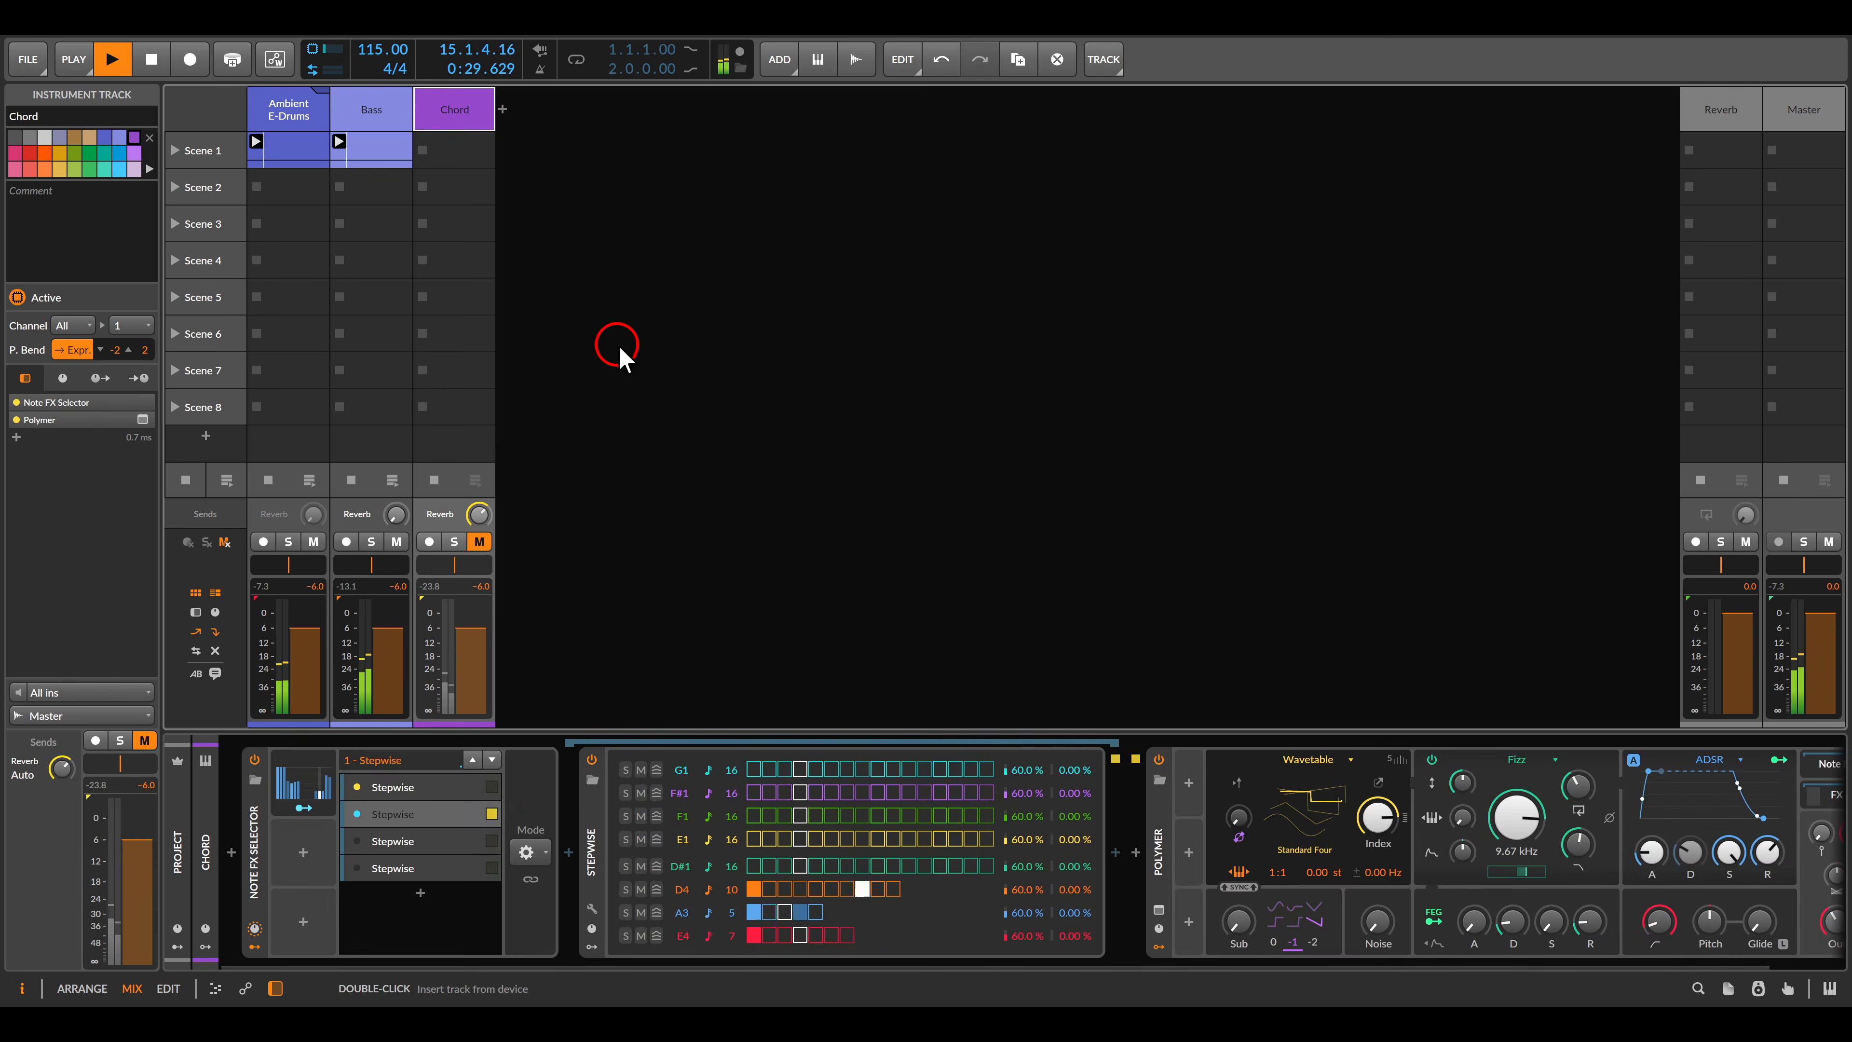
{"action": "left_click", "coordinate": [409, 790]}
{"action": "left_click", "coordinate": [413, 814]}
{"action": "left_click", "coordinate": [416, 840]}
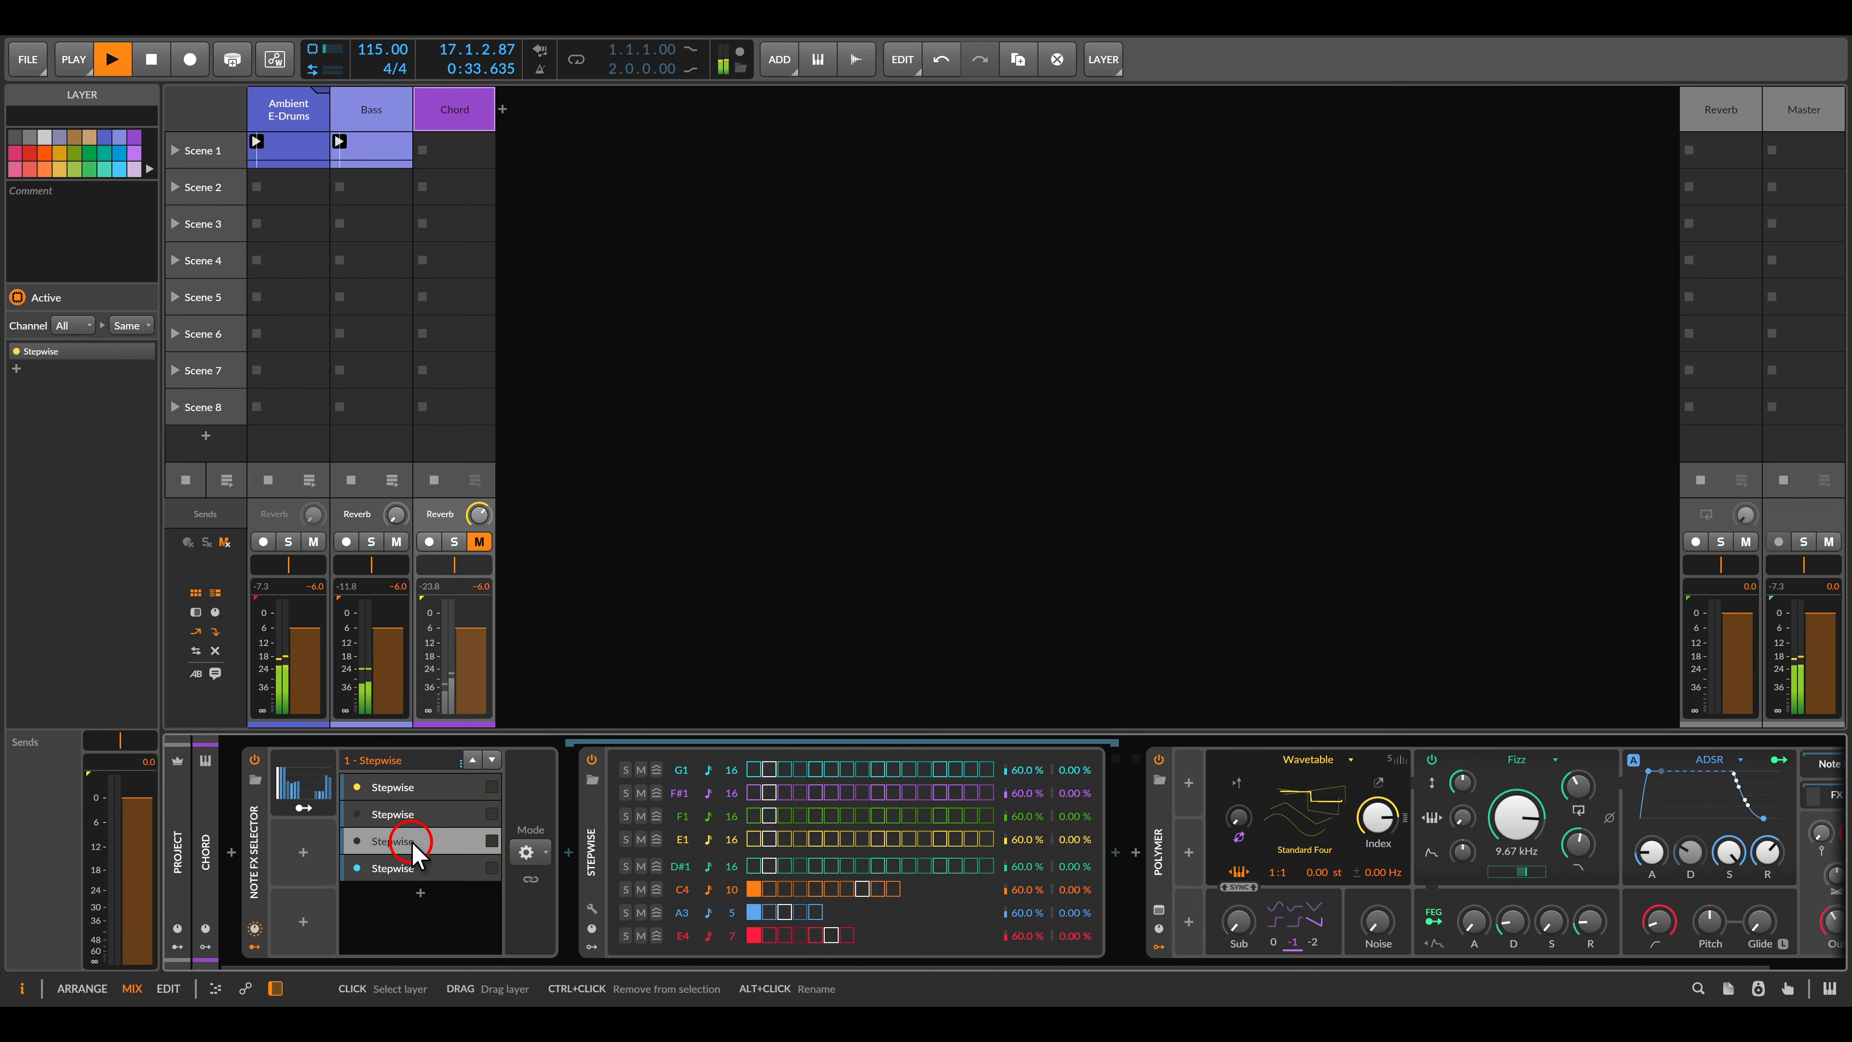
Check the remaining Stepwise layers in the Chord track's Note FX Selector, return to the first layer, and unmute the Chord track.
{"action": "left_click", "coordinate": [422, 868]}
{"action": "key", "text": "ctrl+a"}
{"action": "left_click", "coordinate": [416, 841]}
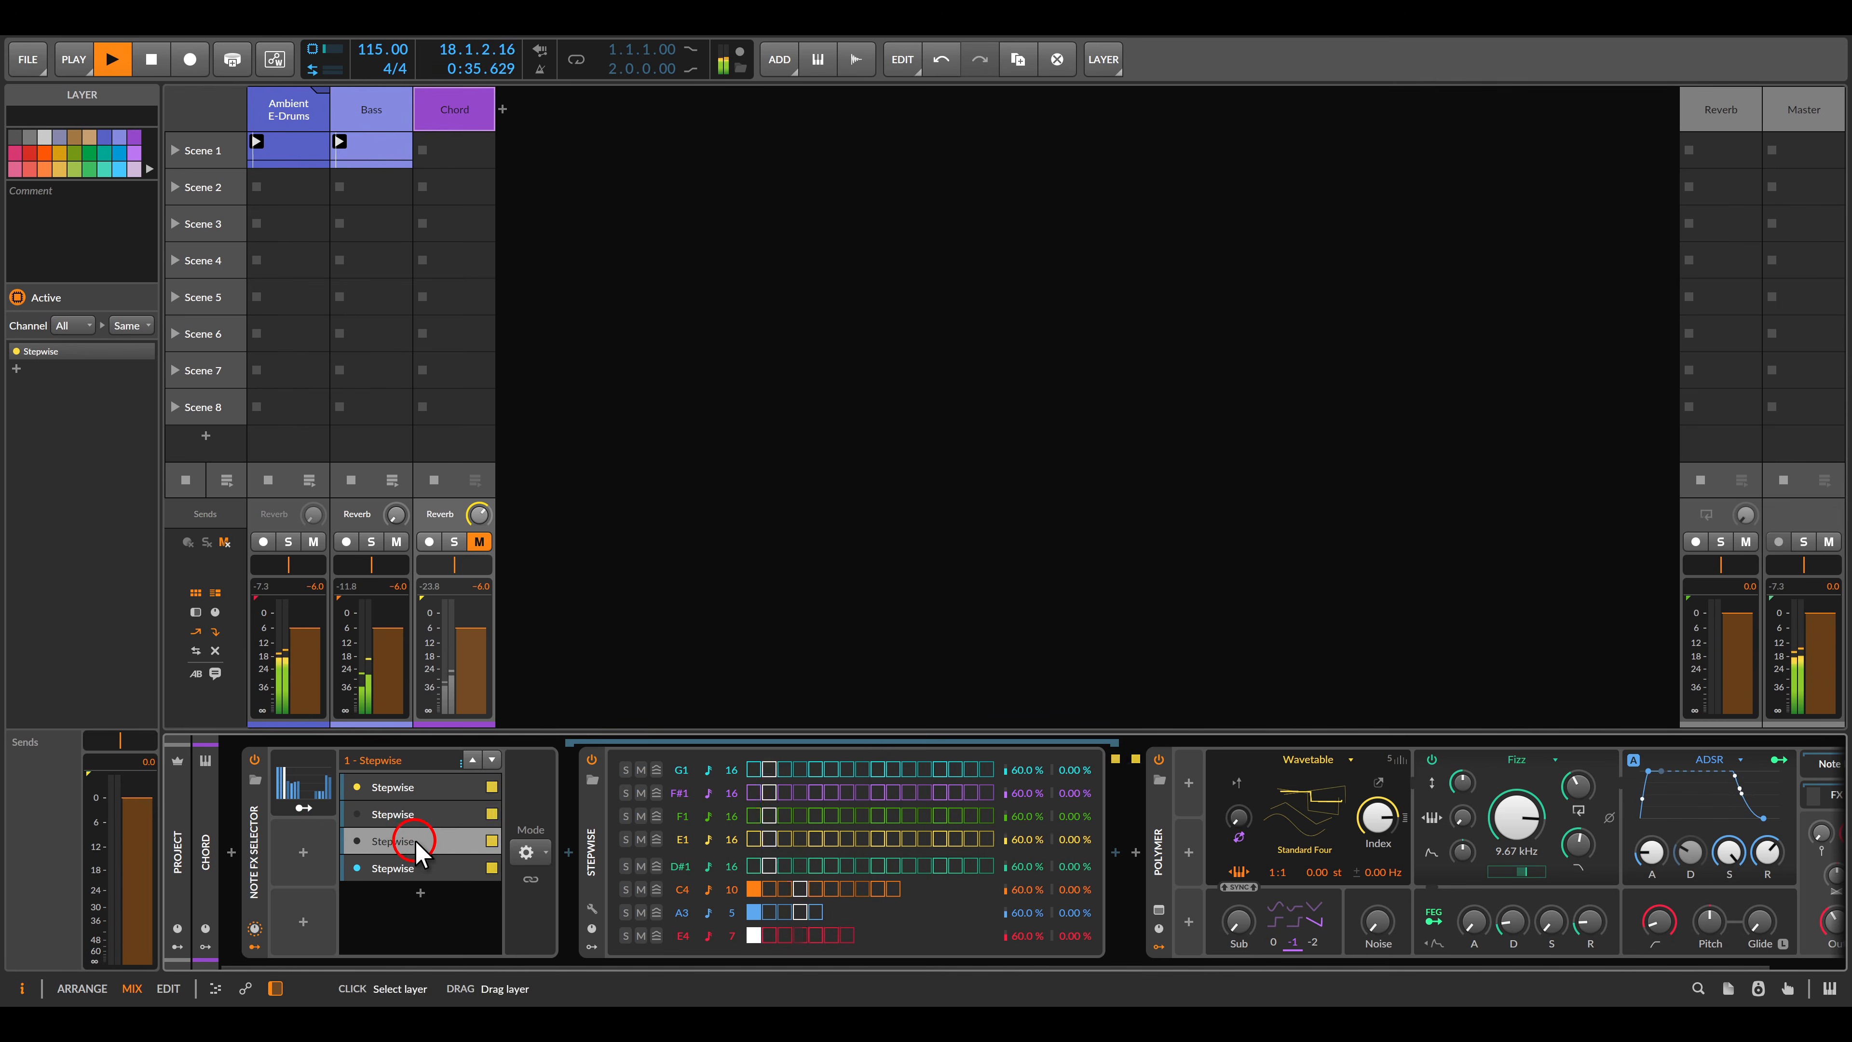
{"action": "left_click", "coordinate": [413, 814]}
{"action": "left_click", "coordinate": [409, 786]}
{"action": "left_click", "coordinate": [479, 541]}
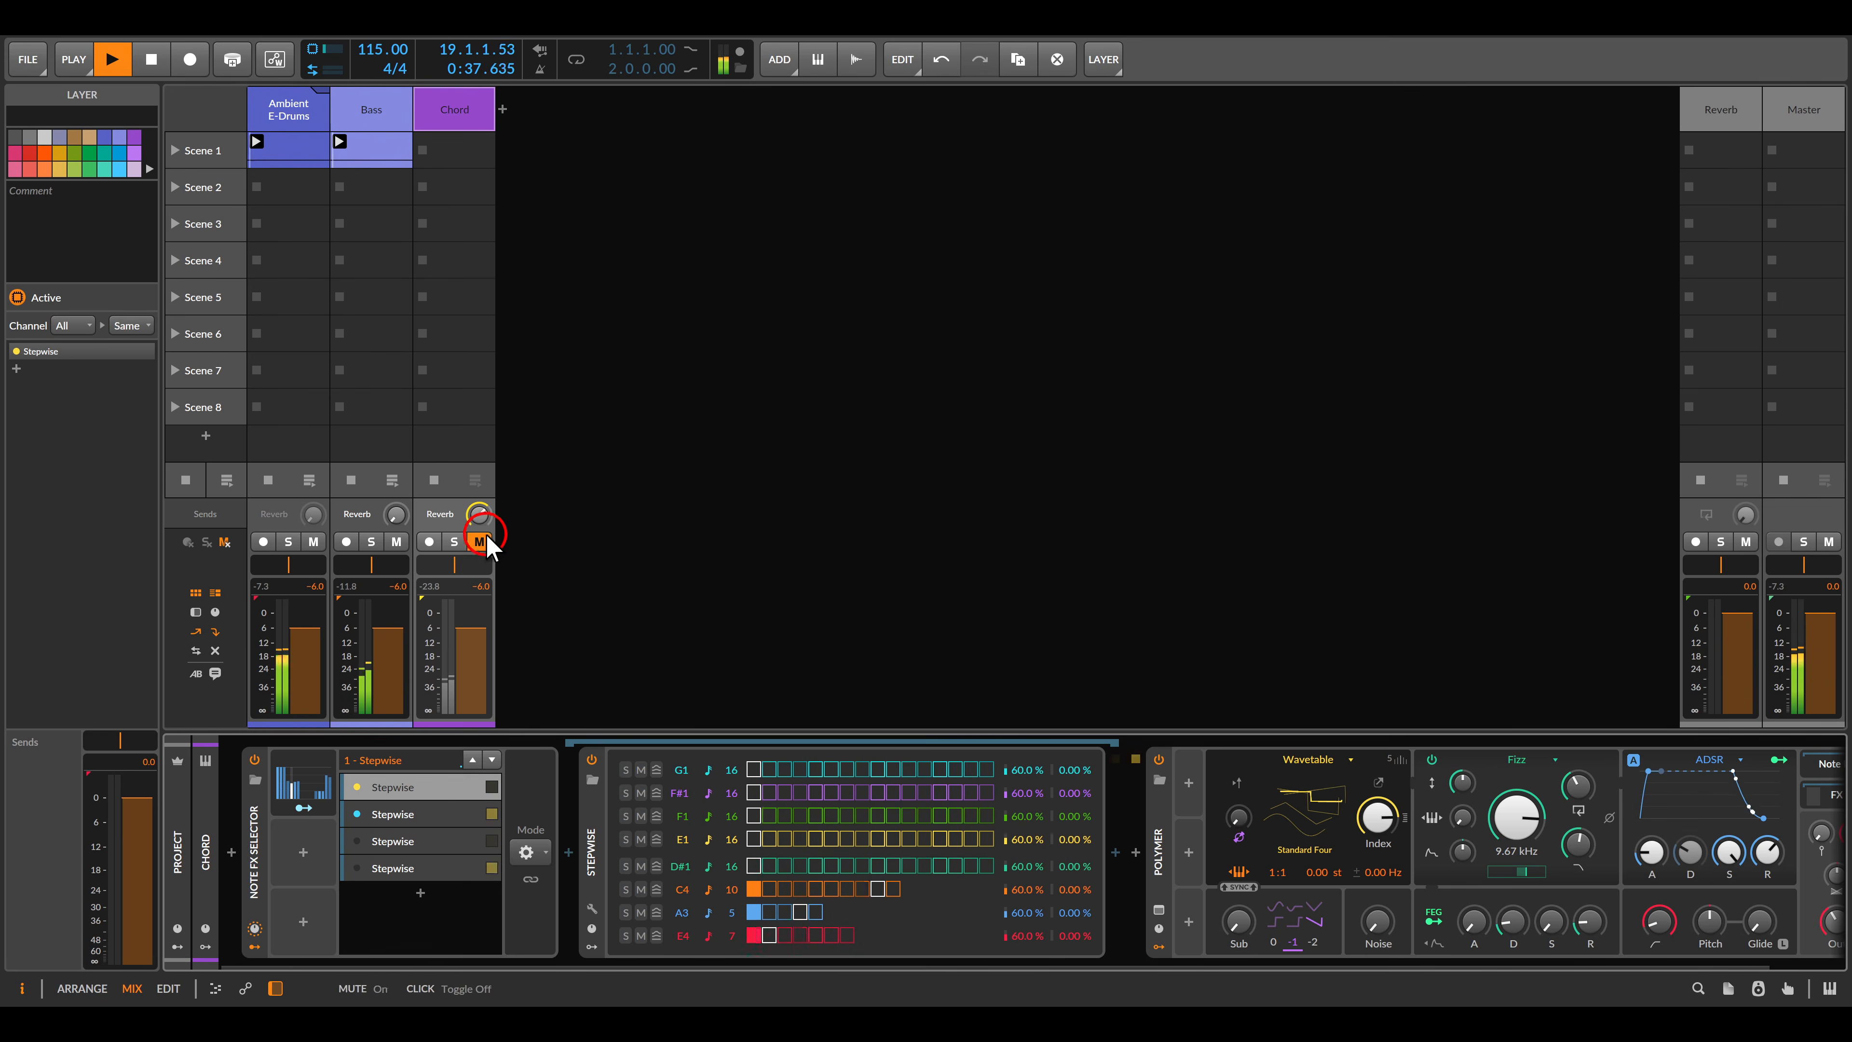
Review the Note FX Selector's mode options, then inspect its Steps modulator and the layer Index it modulates.
{"action": "left_click", "coordinate": [540, 850]}
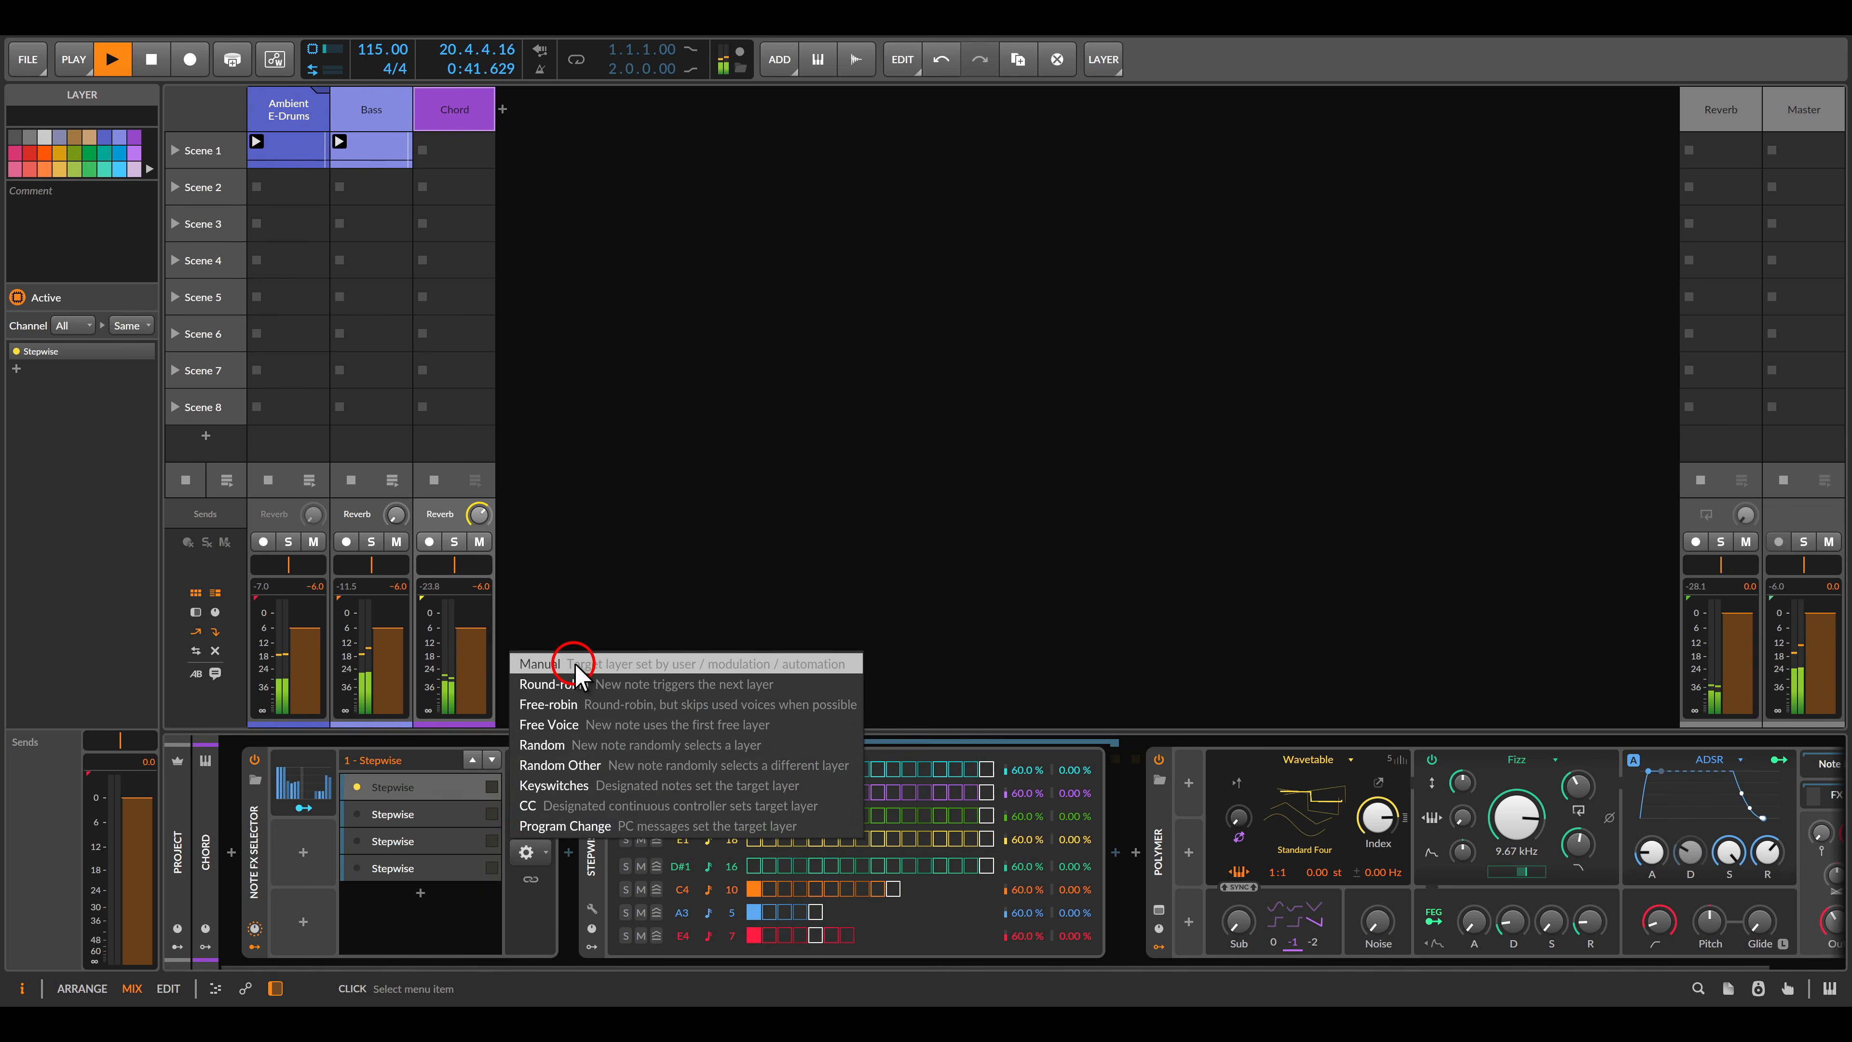
{"action": "left_click", "coordinate": [299, 785]}
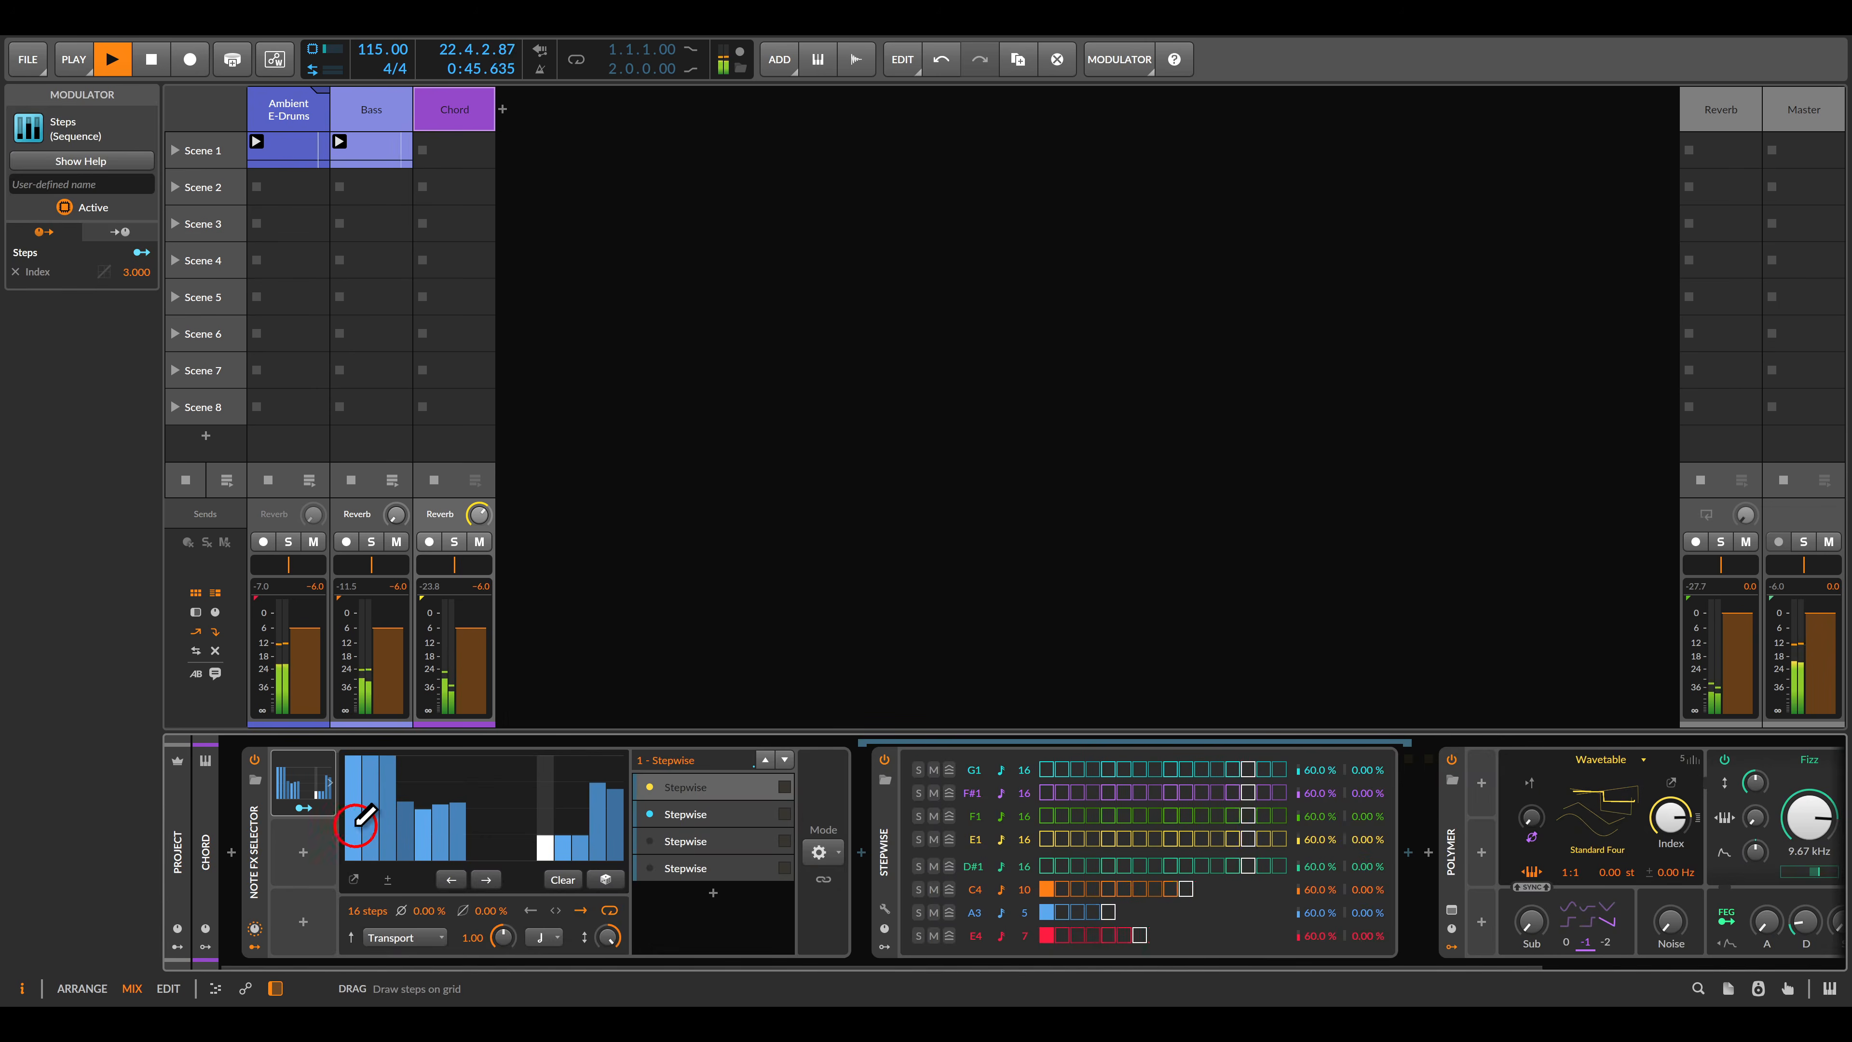
{"action": "left_click", "coordinate": [303, 807]}
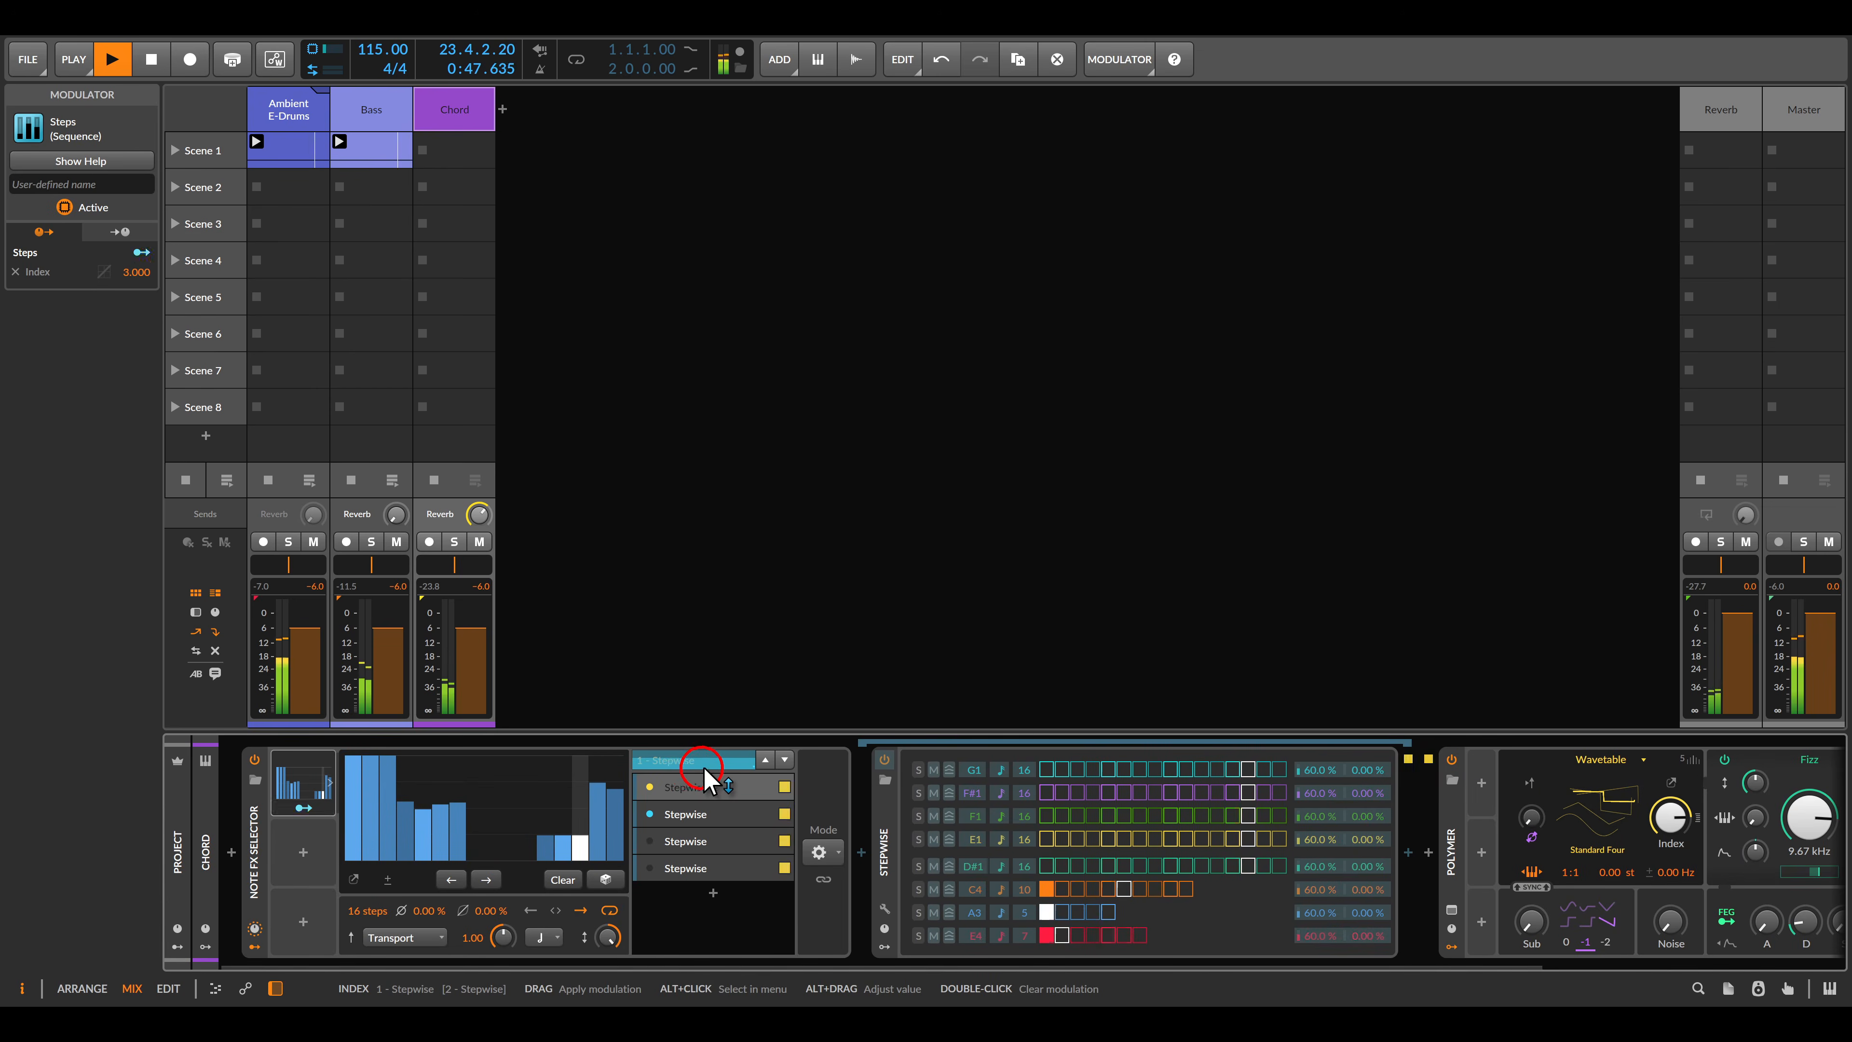
{"action": "left_click", "coordinate": [303, 807]}
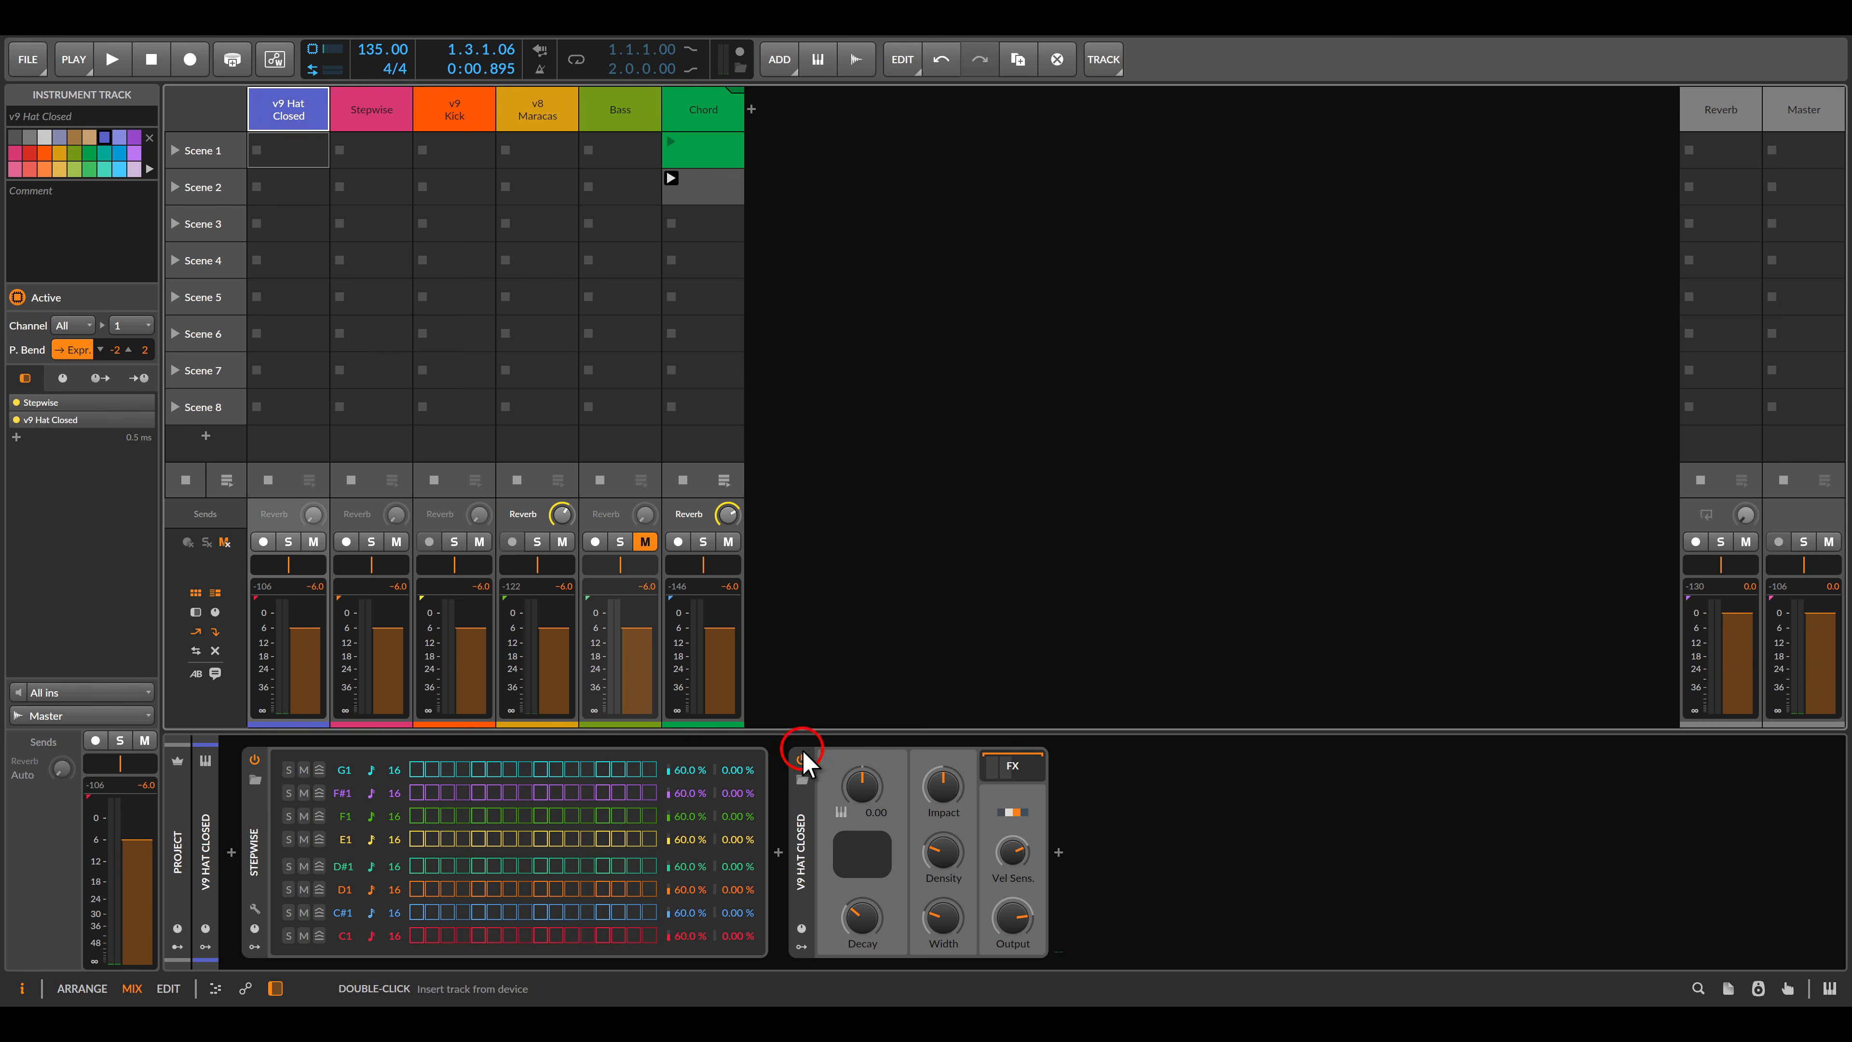
During playback, fill steps 1, 5, 6, 10 and 13 of the C1 lane in v9 Hat Closed's Stepwise and set its note to E2.
{"action": "left_click", "coordinate": [803, 839]}
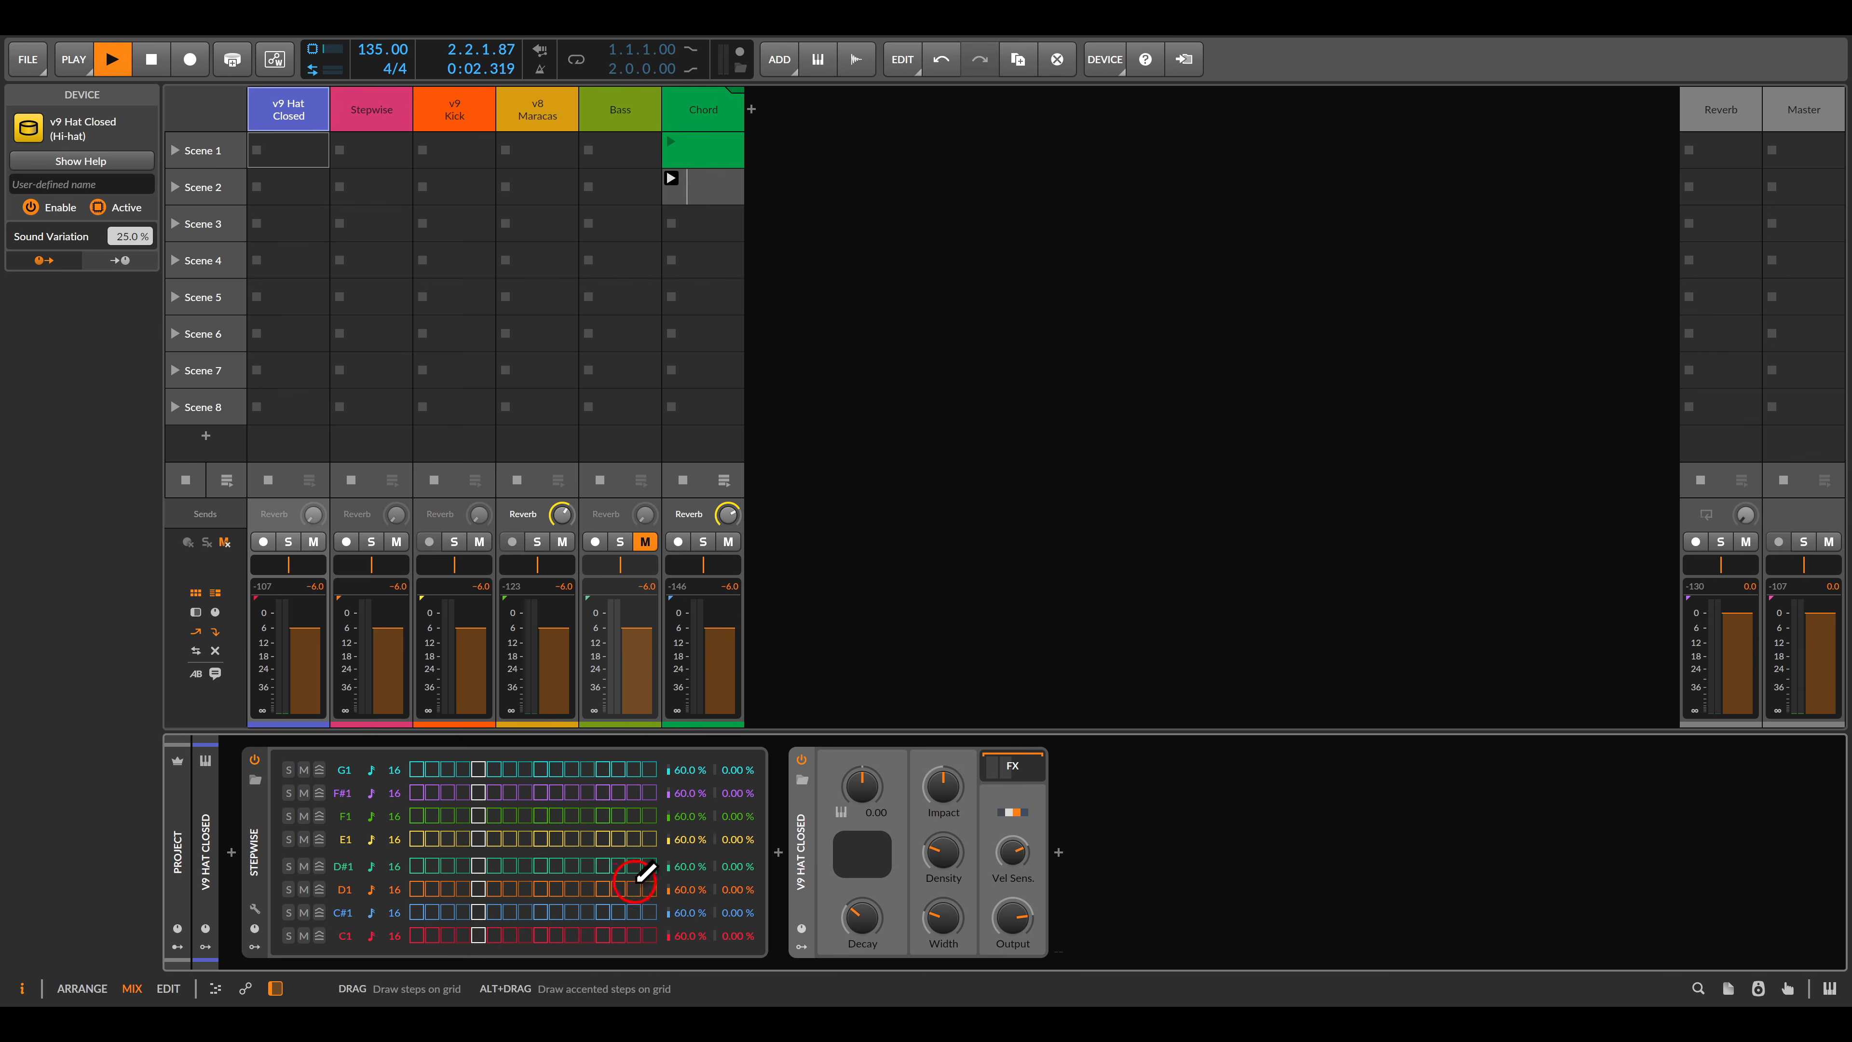
{"action": "left_click", "coordinate": [416, 935]}
{"action": "left_click", "coordinate": [479, 935]}
{"action": "left_click", "coordinate": [494, 936]}
{"action": "left_click", "coordinate": [556, 935]}
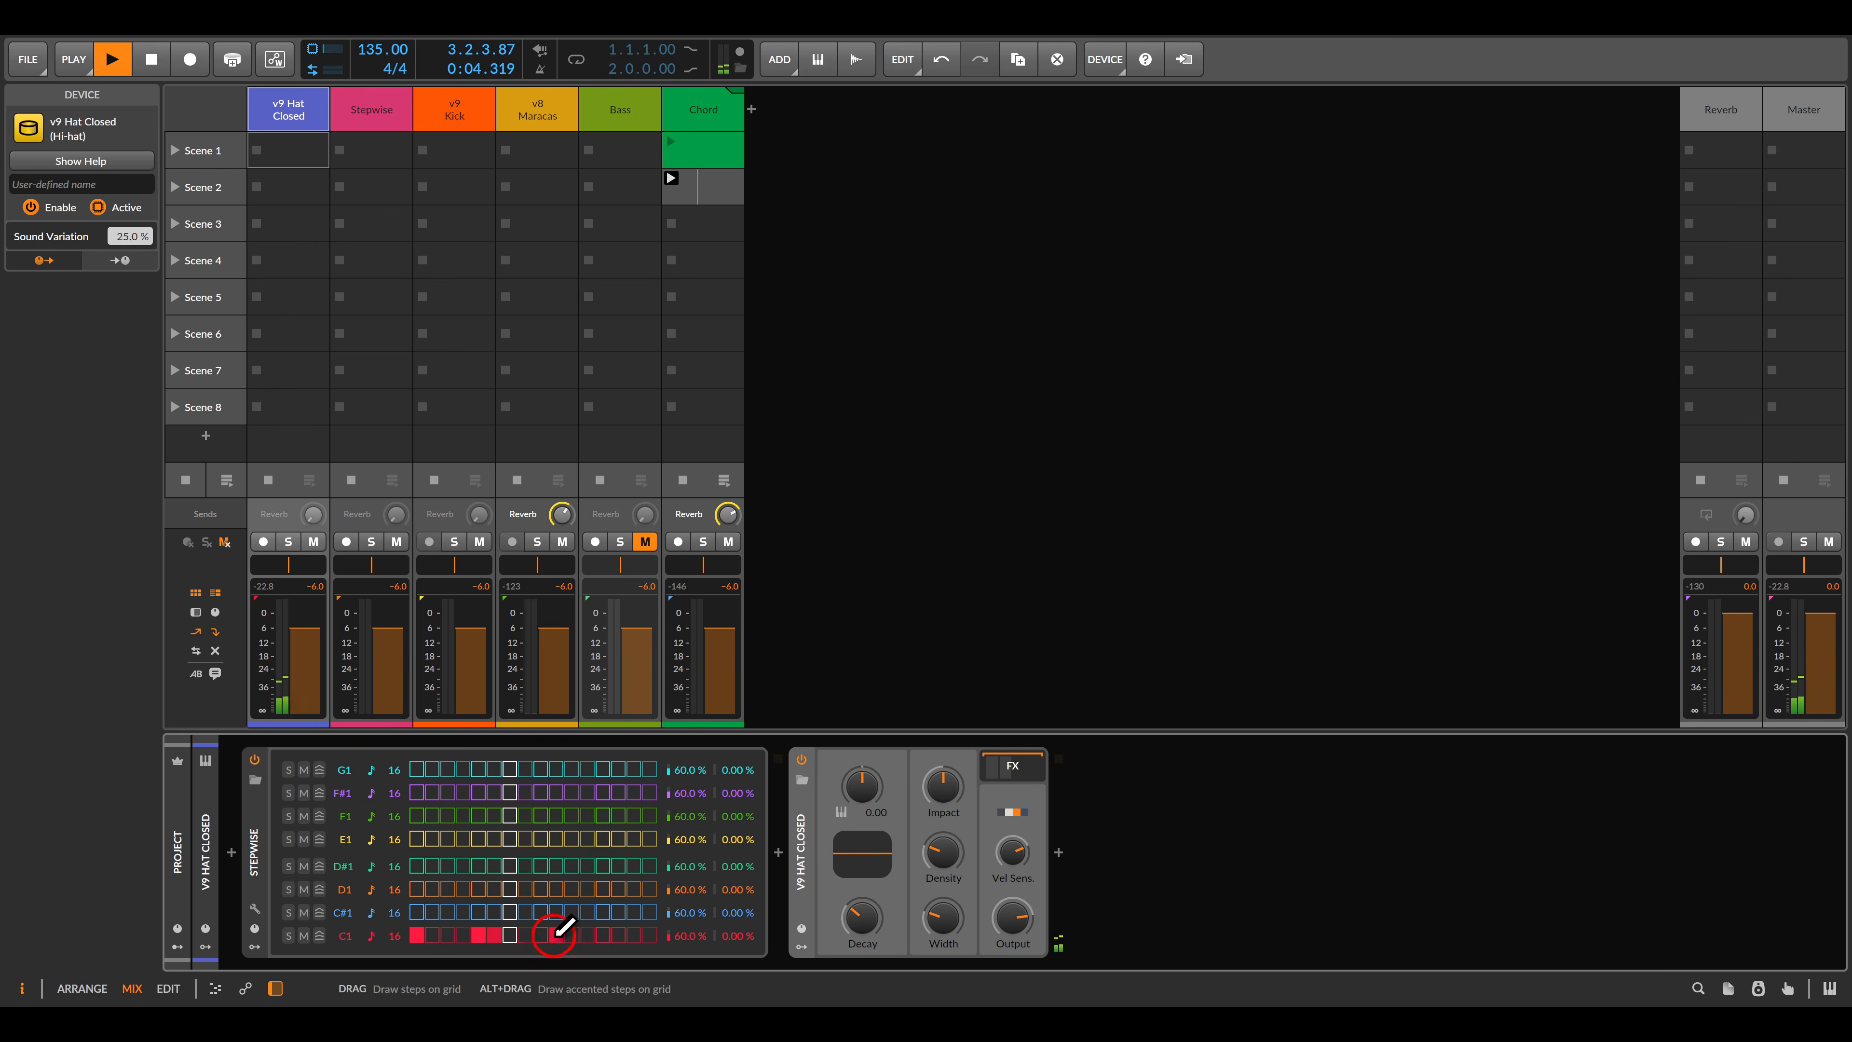
{"action": "left_click", "coordinate": [603, 935]}
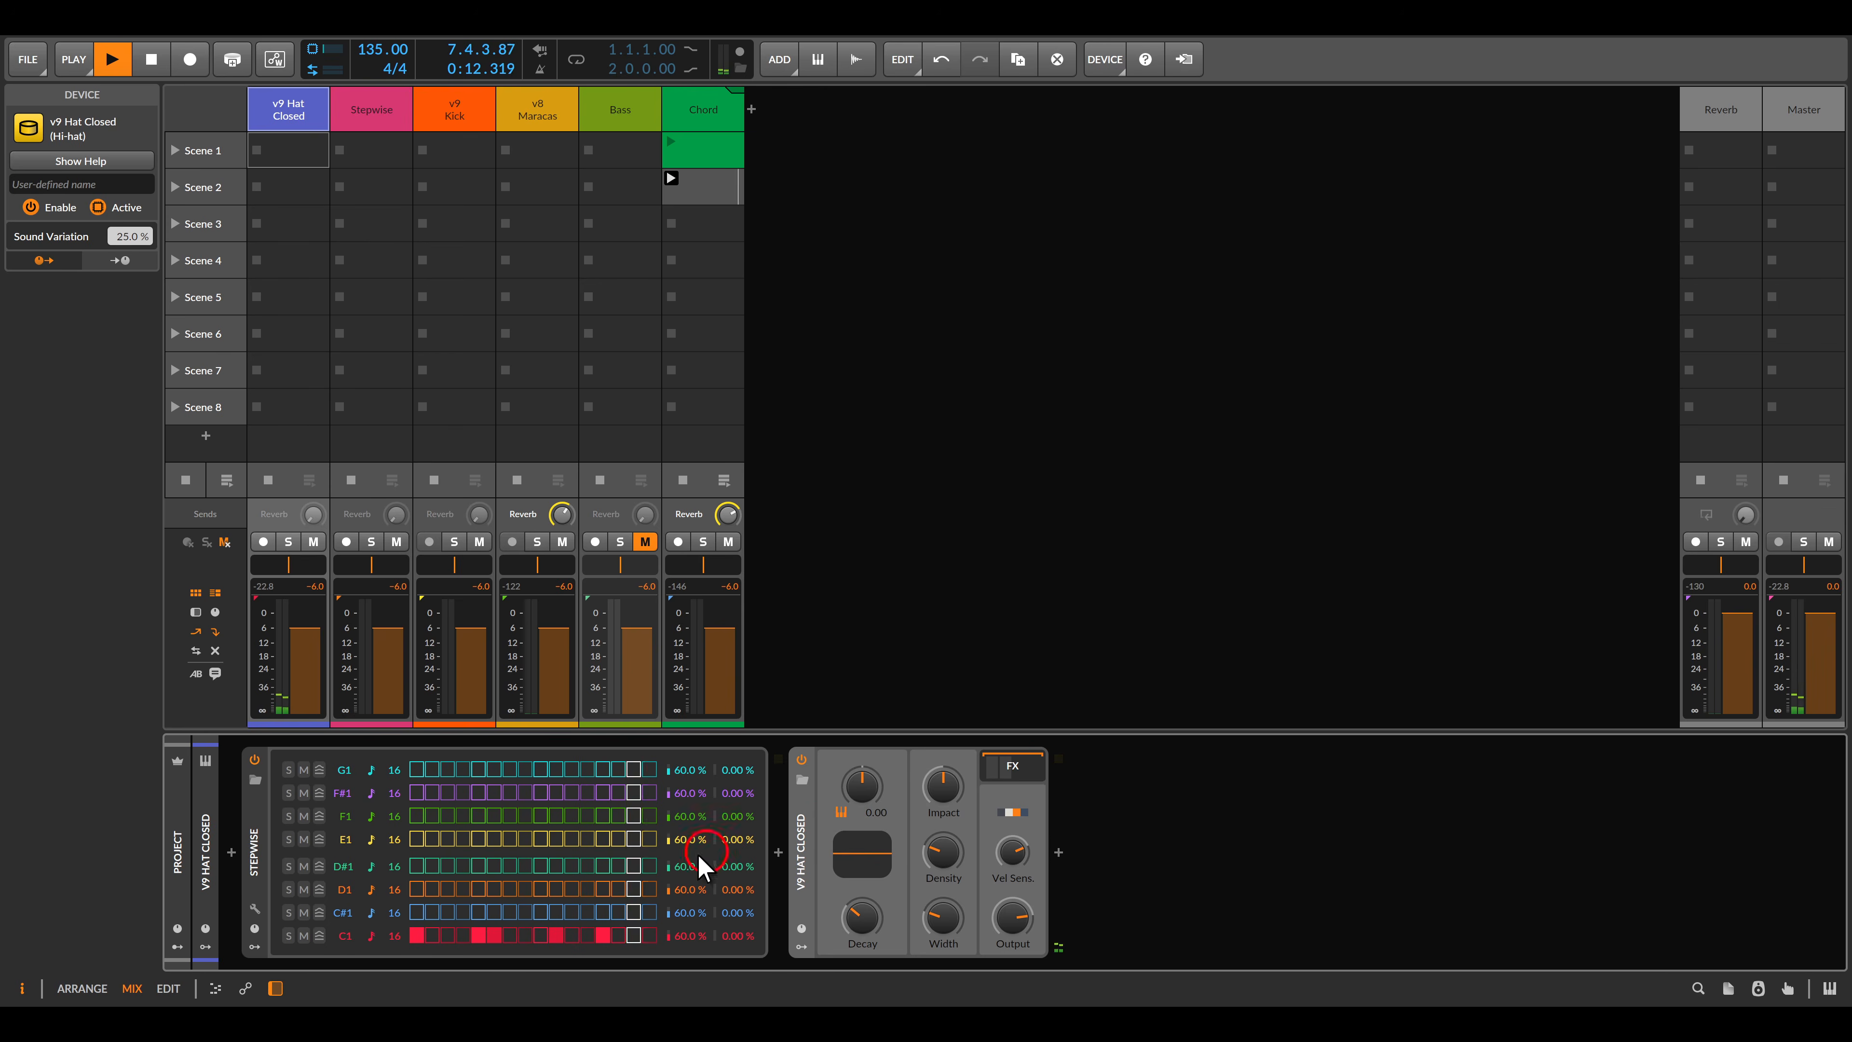
{"action": "left_click_drag", "start_coordinate": [346, 936], "coordinate": [344, 934]}
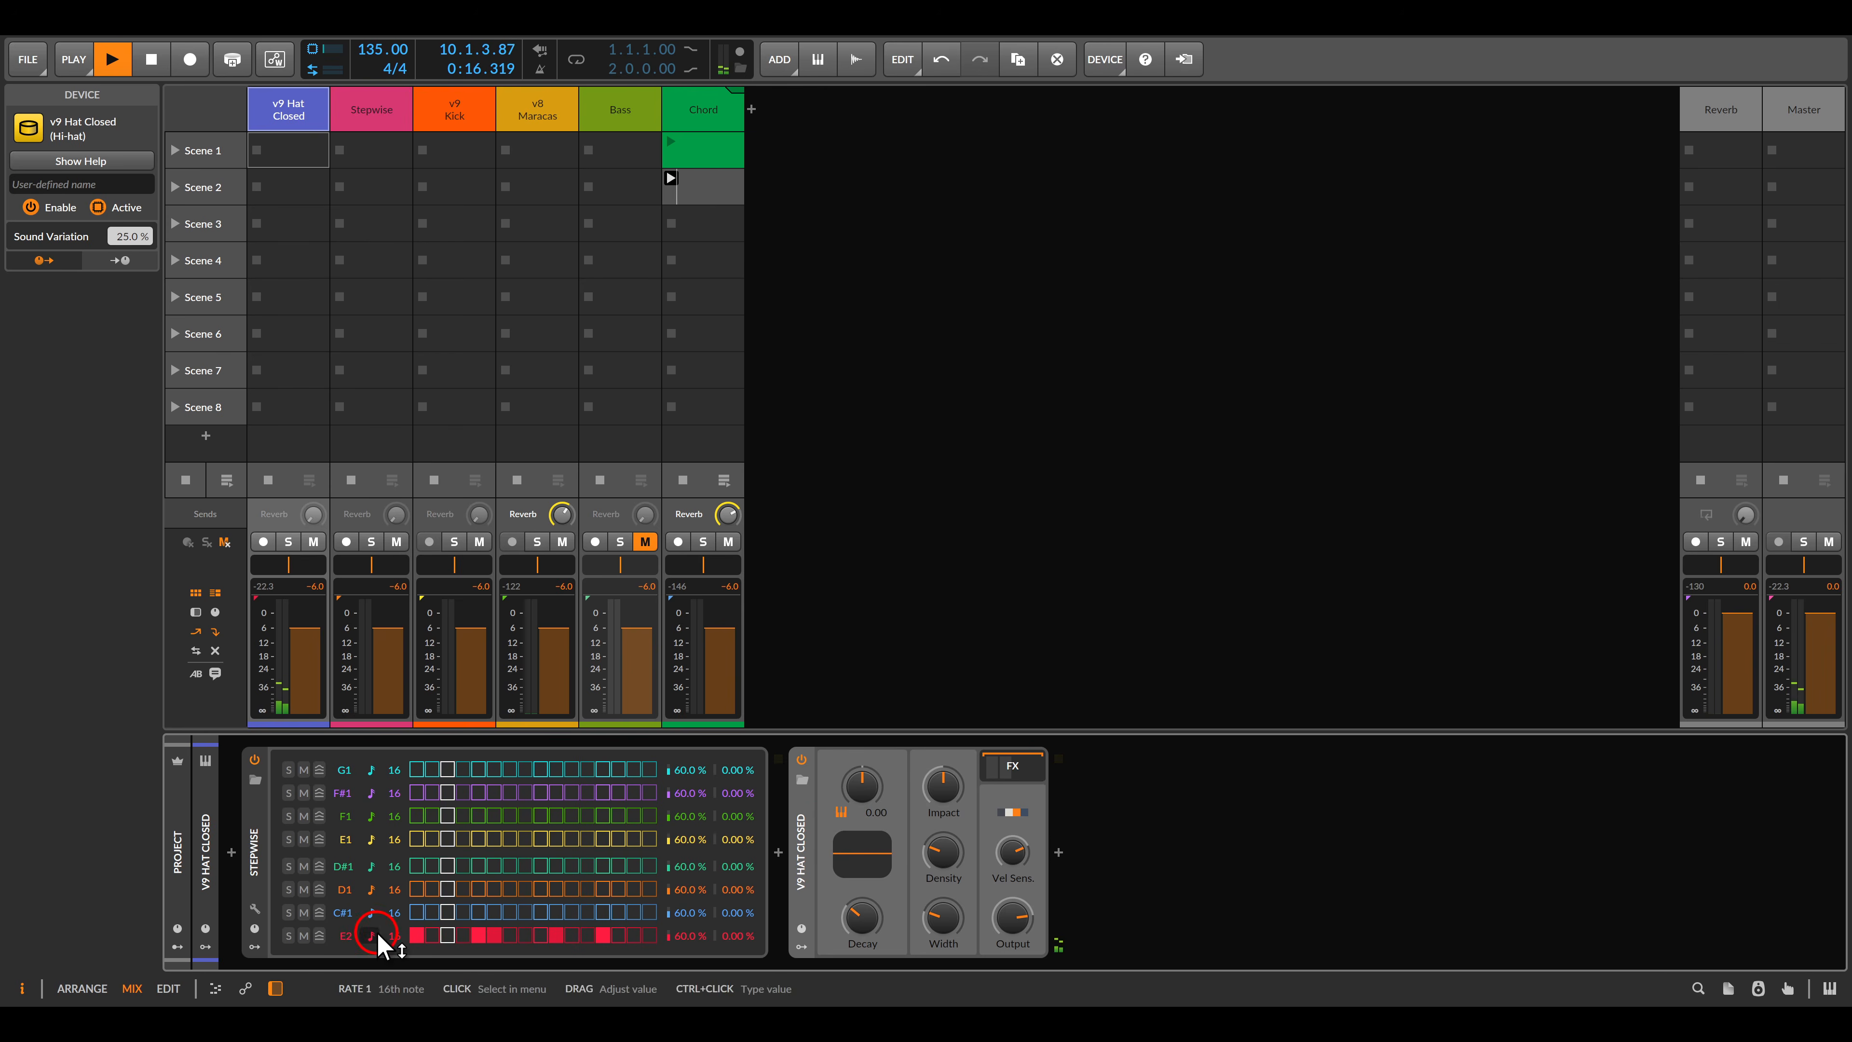
Fill steps 4, 8 and 12 of the C#1 lane and change that lane's note to B2.
{"action": "left_click", "coordinate": [461, 910]}
{"action": "left_click", "coordinate": [525, 912]}
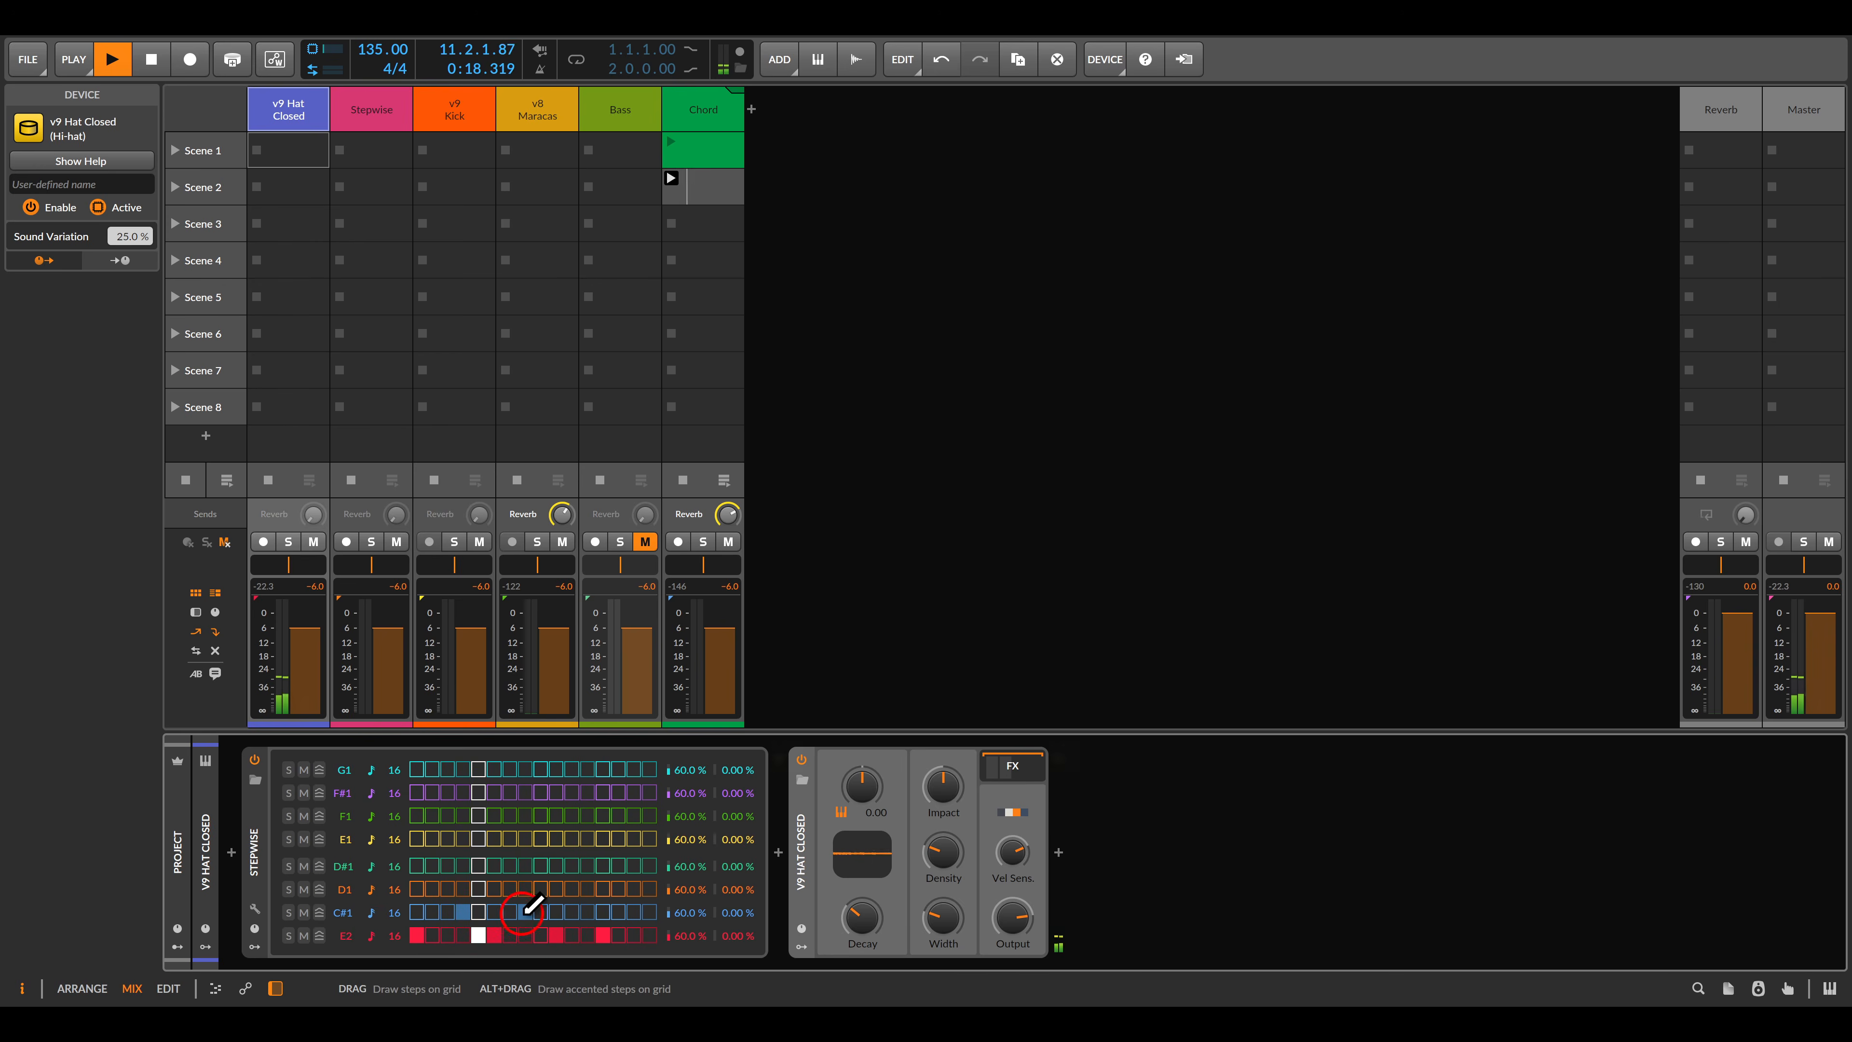
{"action": "left_click", "coordinate": [587, 912]}
{"action": "left_click", "coordinate": [474, 917]}
{"action": "mouse_move", "coordinate": [345, 913]}
{"action": "left_mouse_down"}
{"action": "mouse_move", "coordinate": [394, 890]}
{"action": "mouse_move", "coordinate": [344, 889]}
{"action": "mouse_move", "coordinate": [413, 889]}
{"action": "left_mouse_up"}
Give the D1 lane a length of 7 with an accented step 1 and a normal step 5; accent step 7 in the E2 lane.
{"action": "left_click", "coordinate": [424, 914]}
{"action": "left_click", "coordinate": [476, 888]}
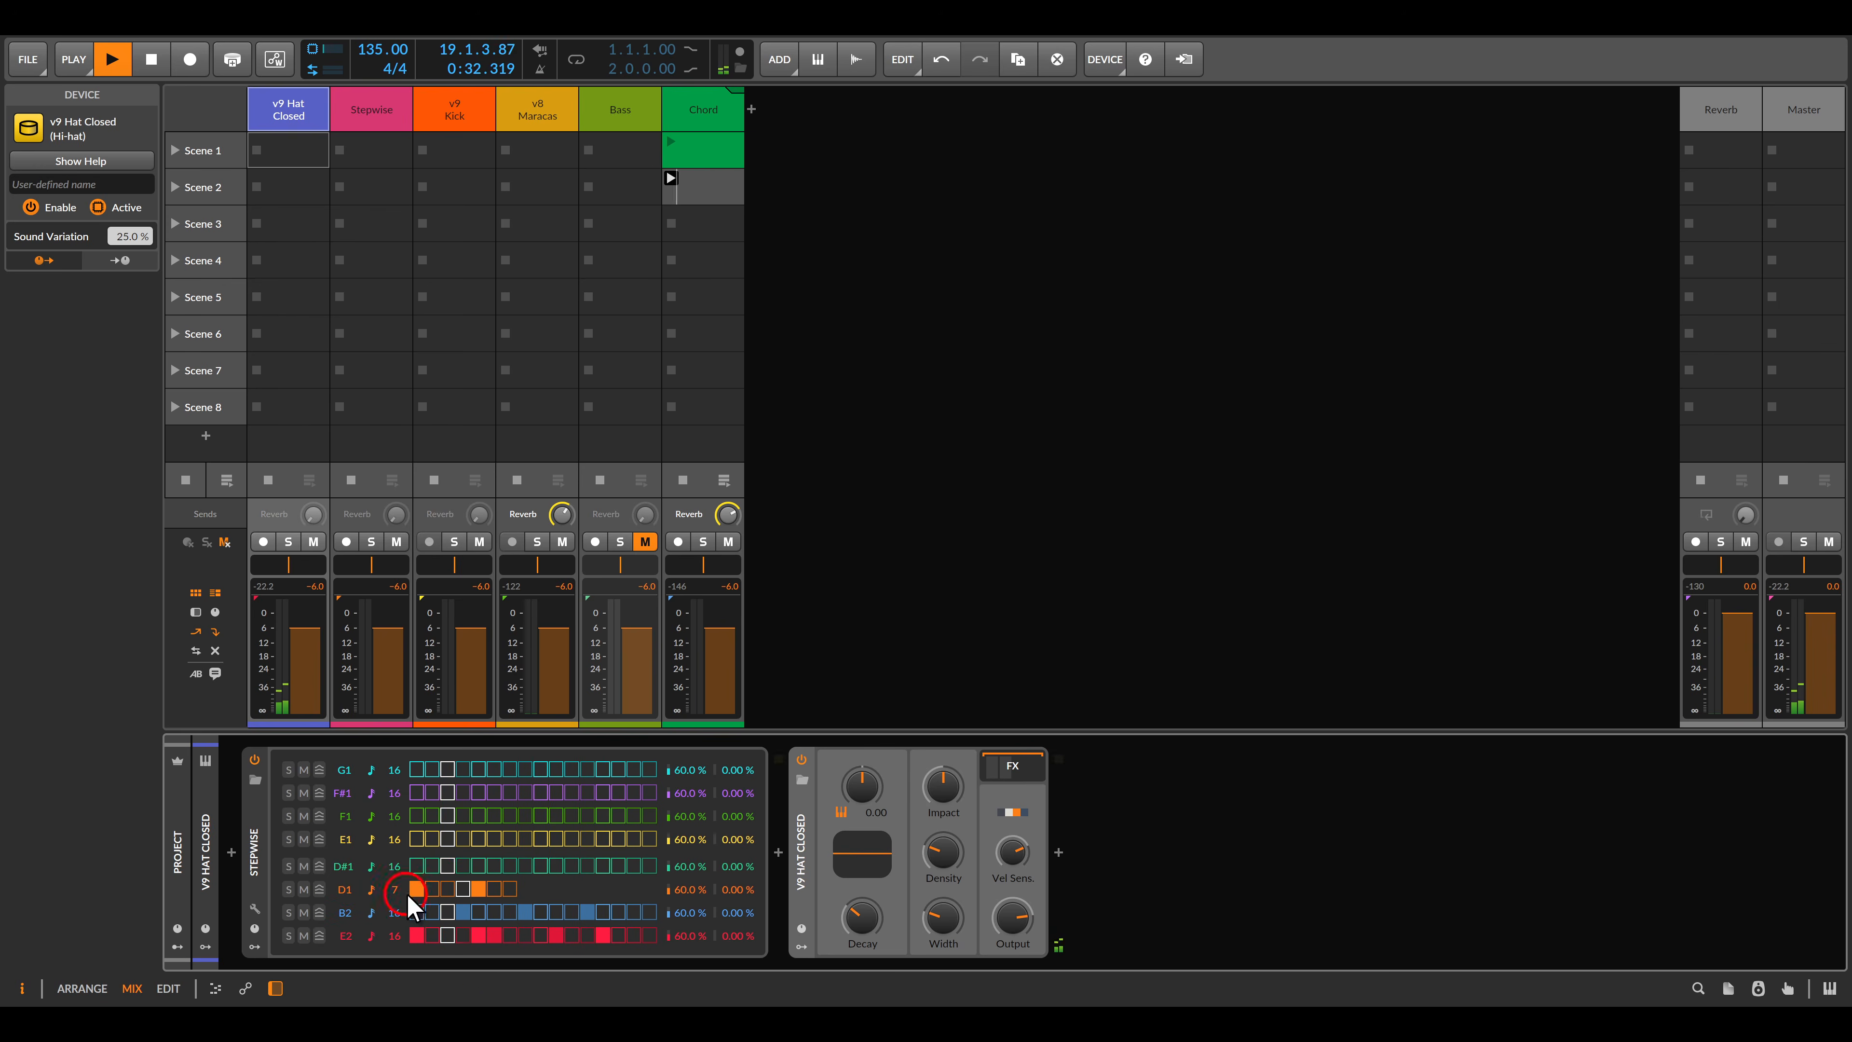
{"action": "left_click", "coordinate": [510, 936]}
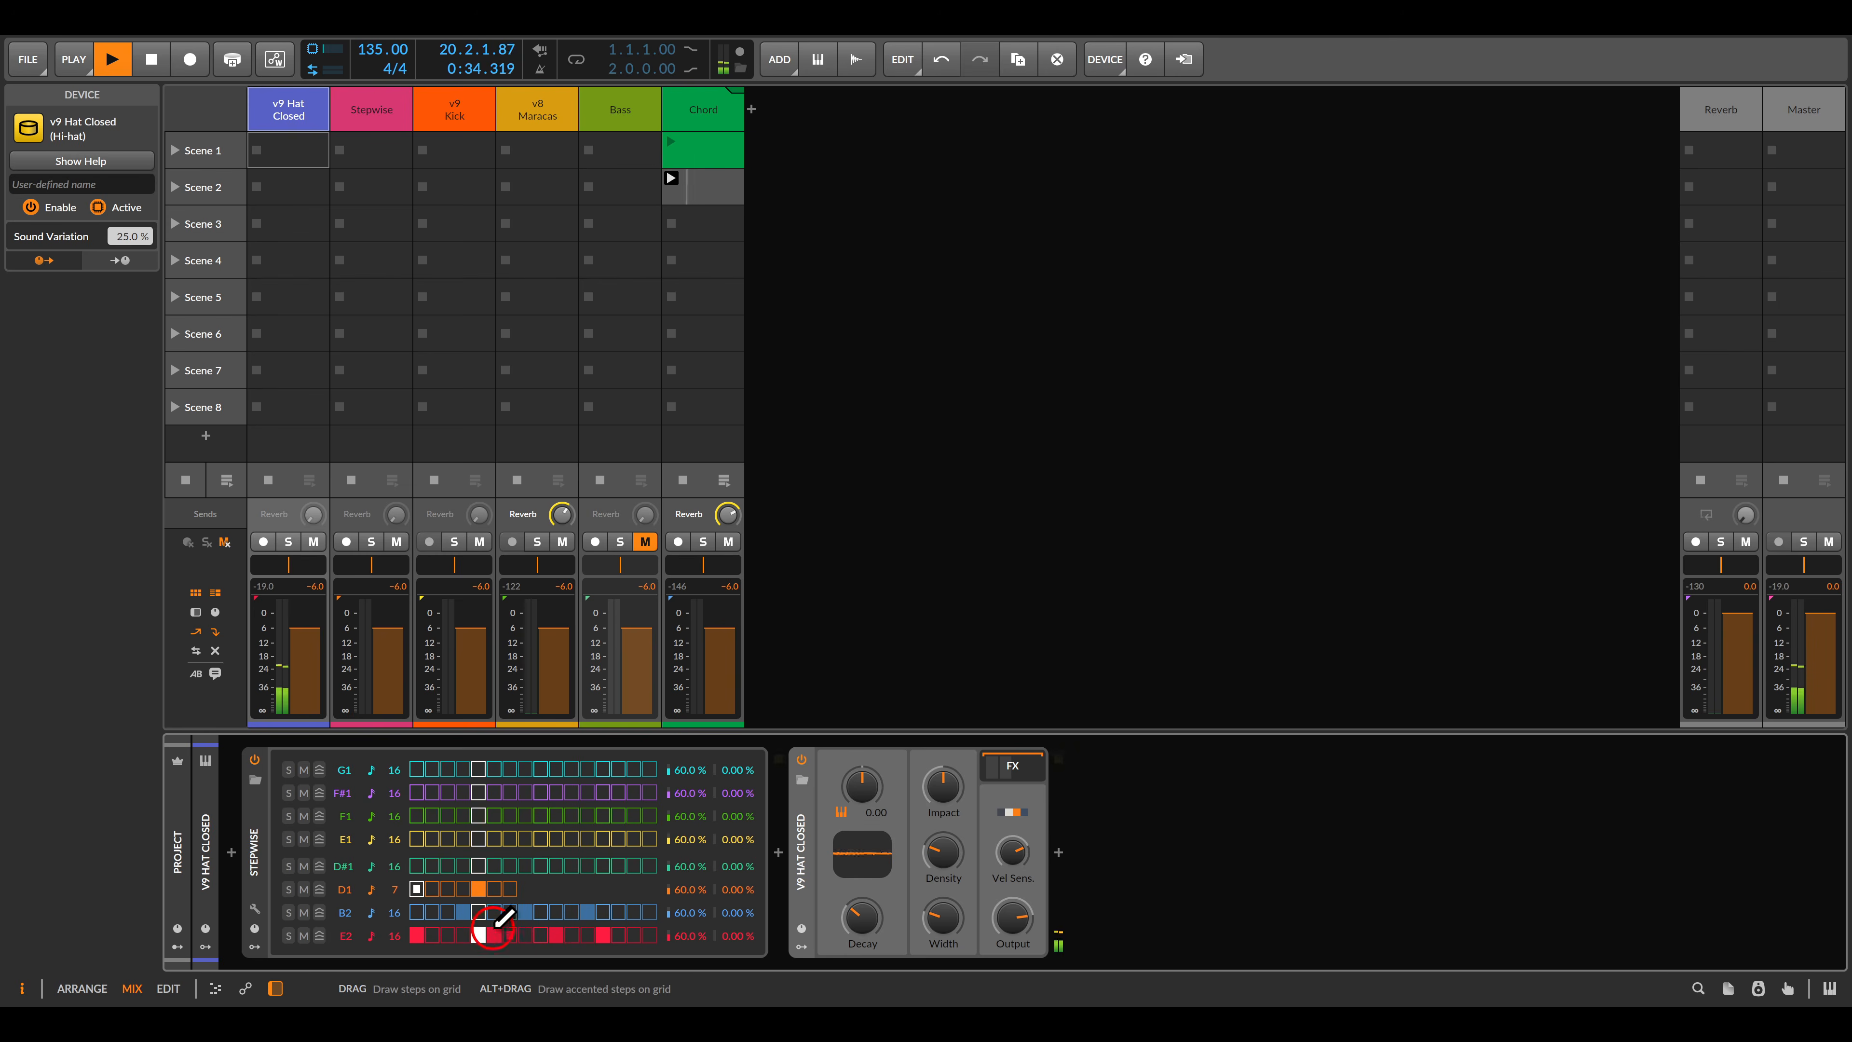
Set the D#1 lane to 5 steps and note C3, fill step 1, accent step 4, and stop playback.
{"action": "left_click_drag", "start_coordinate": [399, 867], "coordinate": [349, 868]}
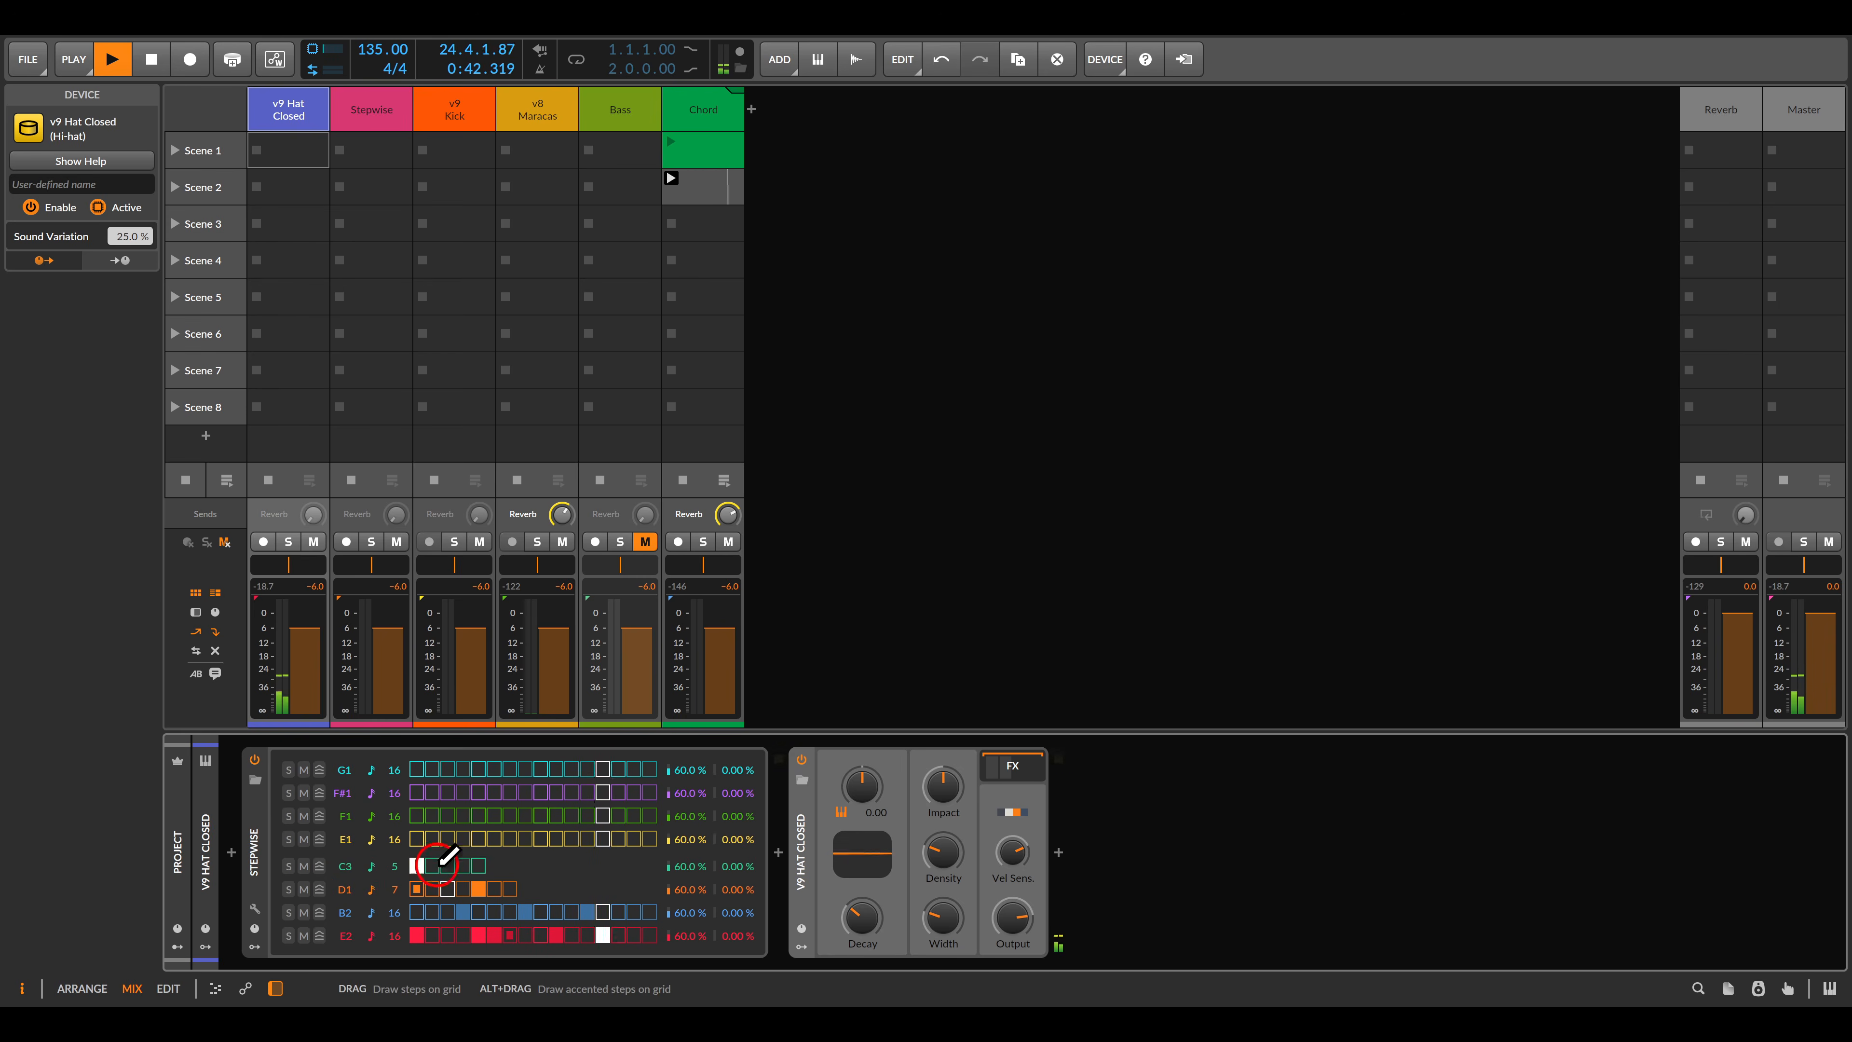
{"action": "left_click", "coordinate": [462, 866], "text": "alt"}
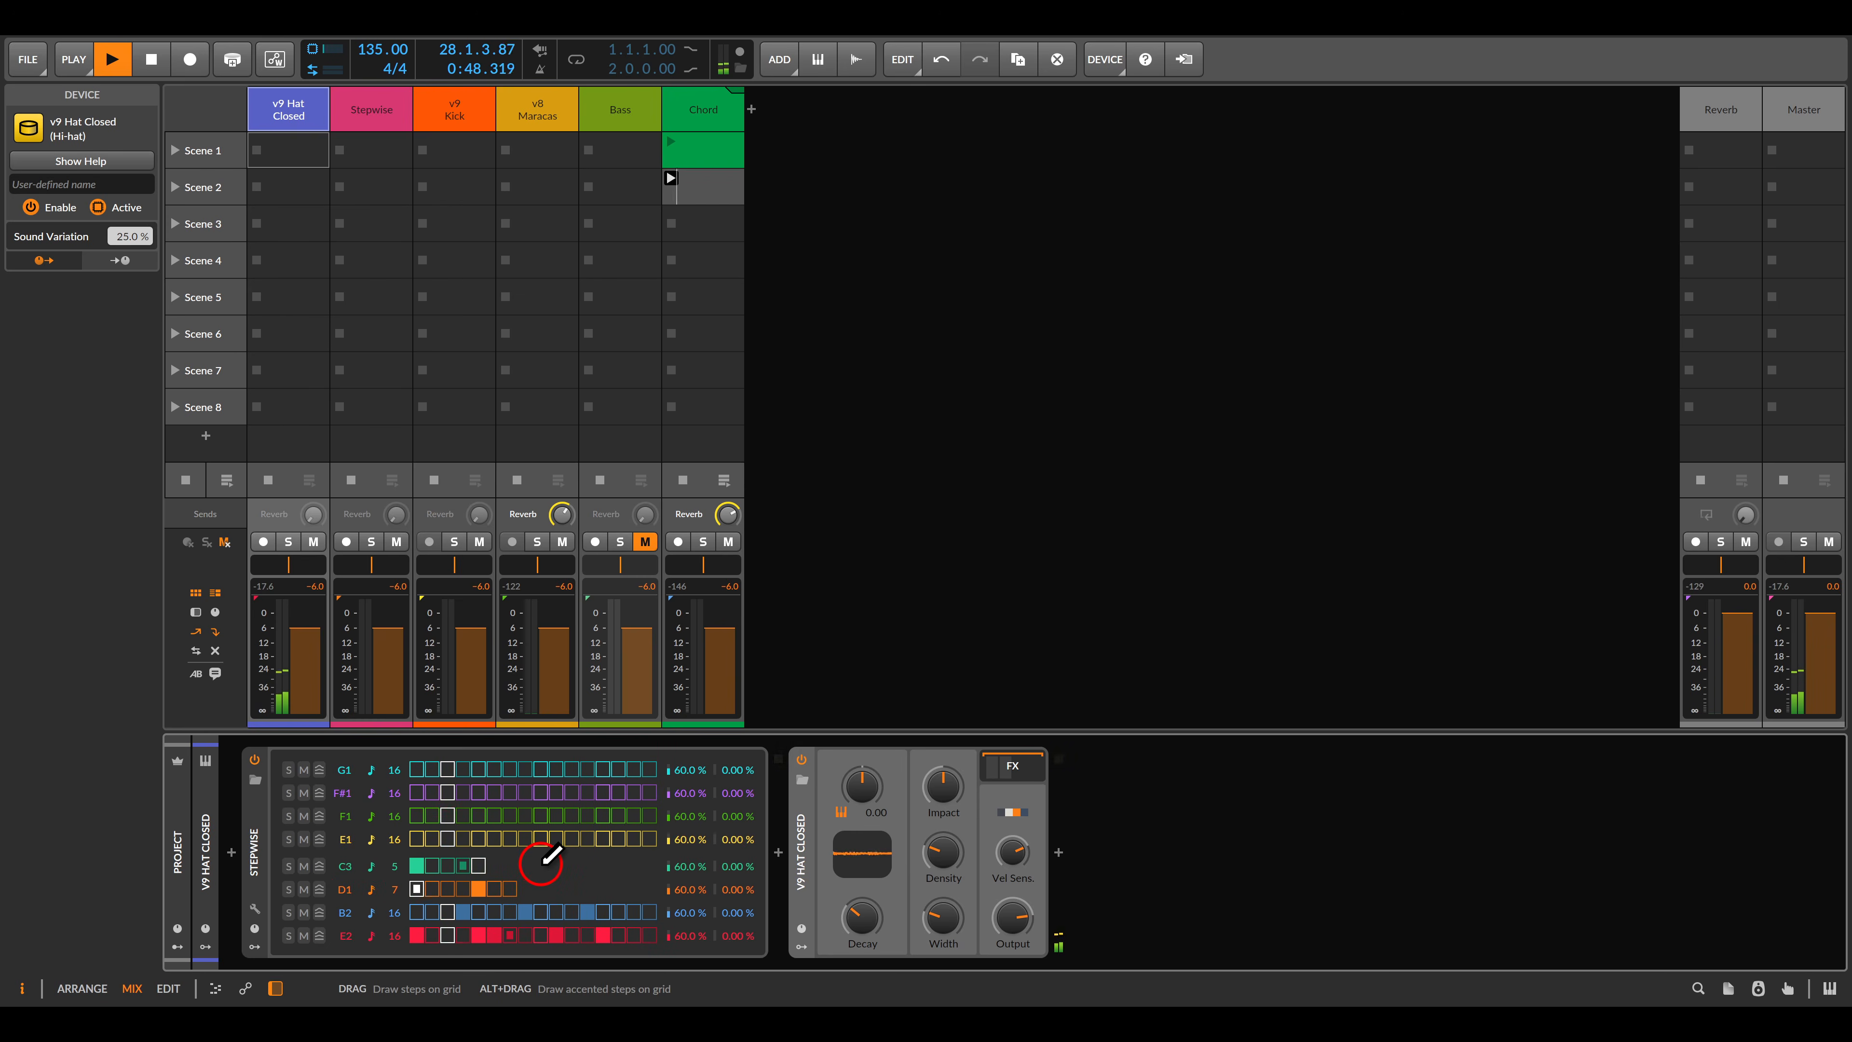
{"action": "key", "text": "space"}
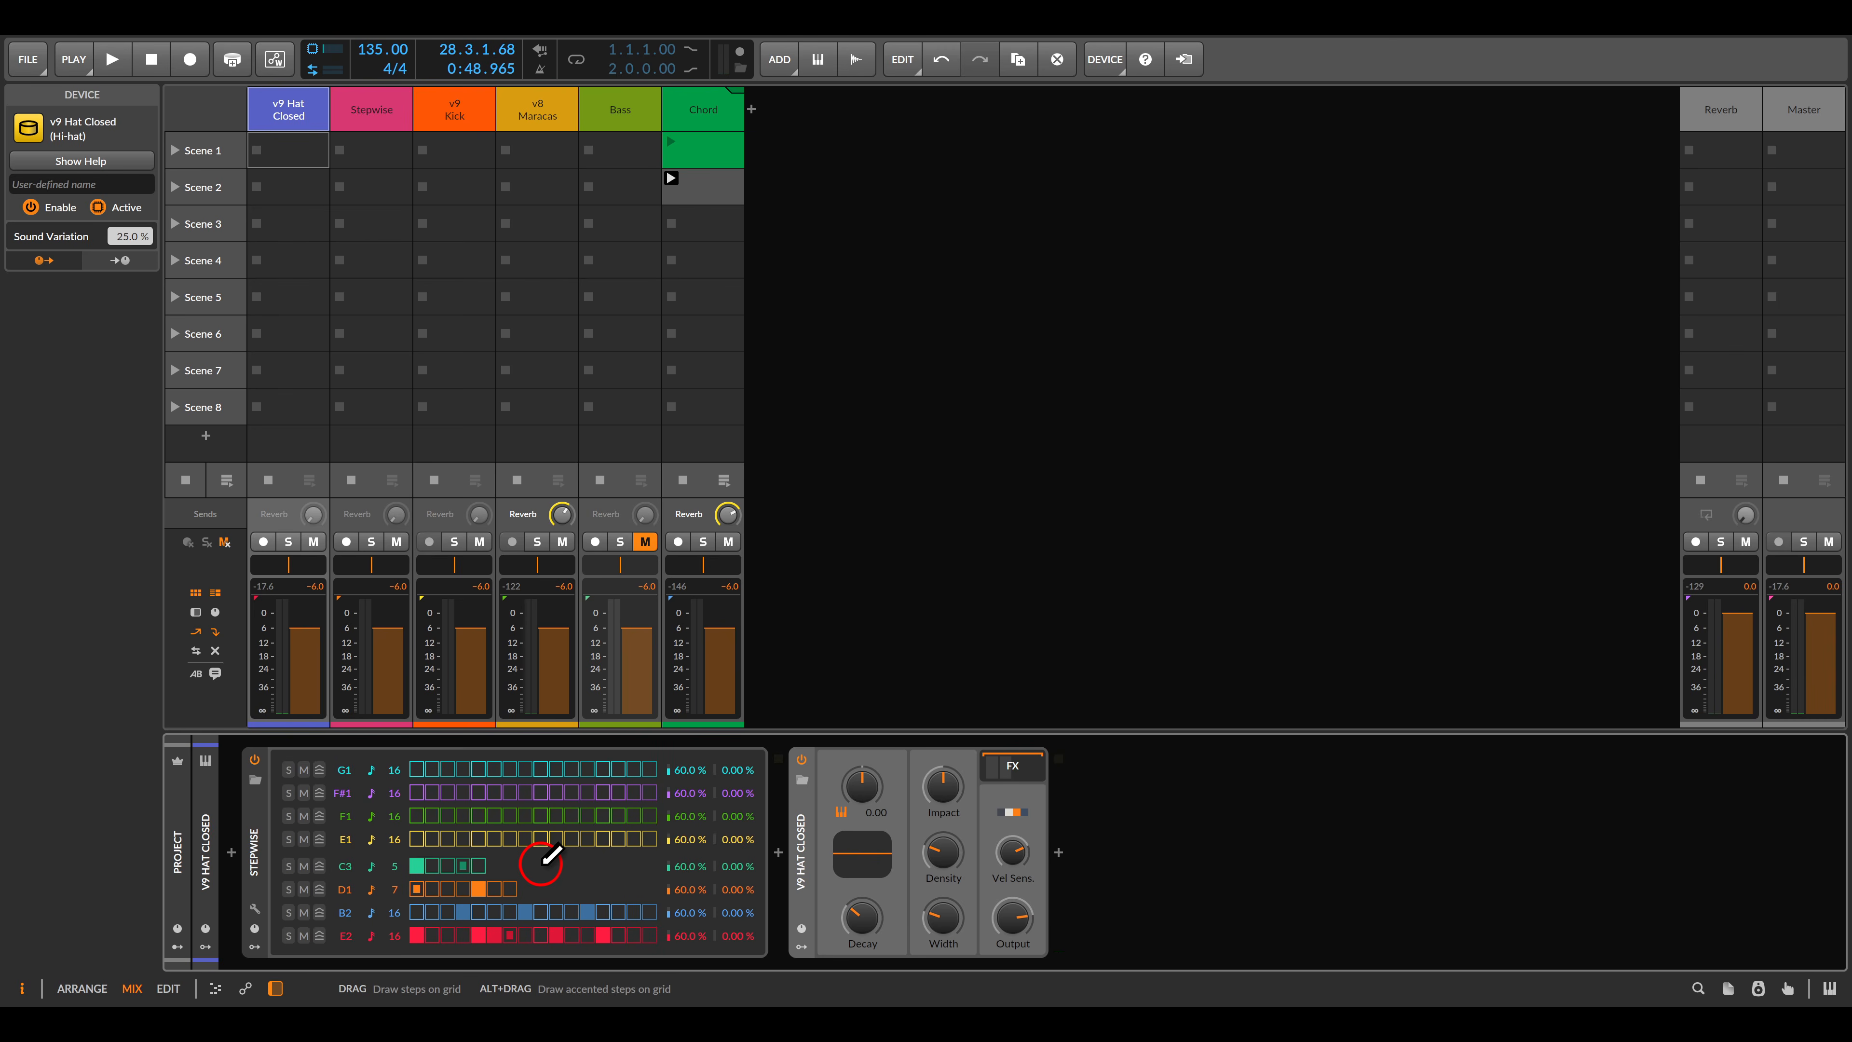
Add an instrument track beside v9 Hat Closed and set its note input to the Stepwise device on v9 Hat Closed.
{"action": "left_click", "coordinate": [819, 60]}
{"action": "left_click", "coordinate": [372, 114]}
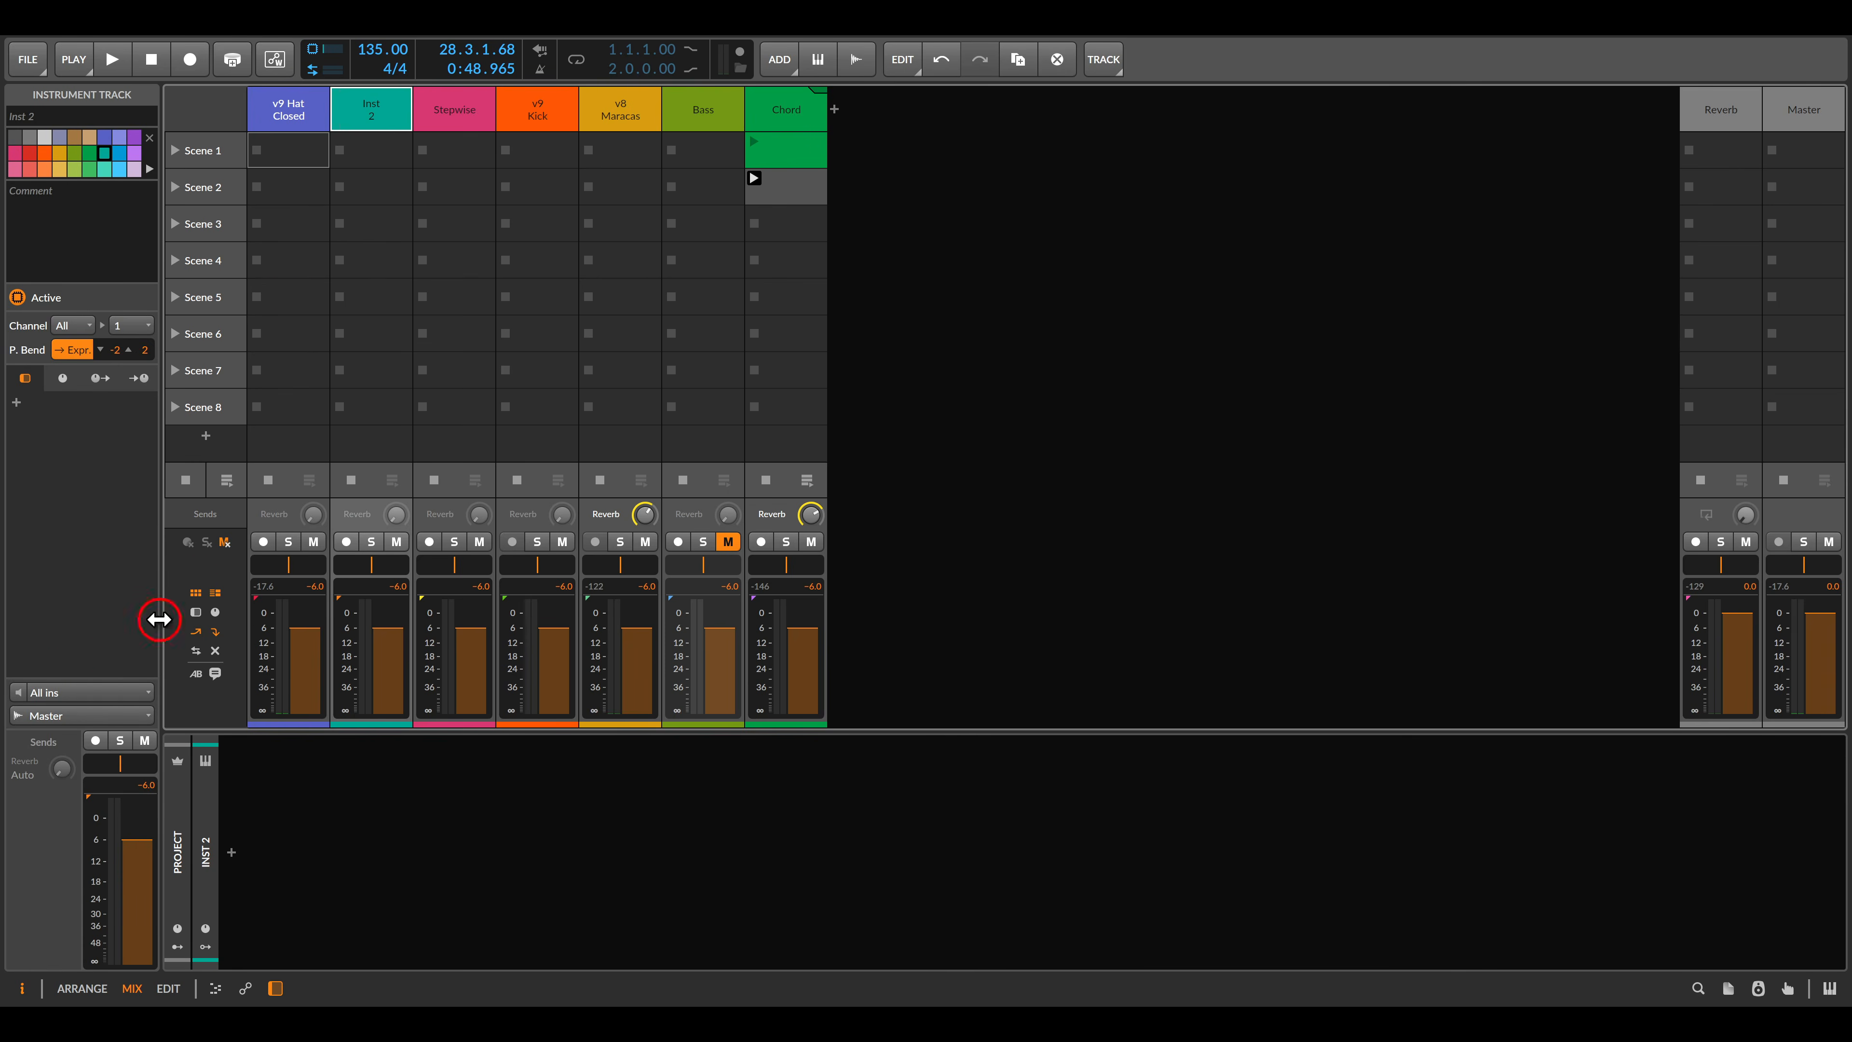
{"action": "left_click", "coordinate": [71, 693]}
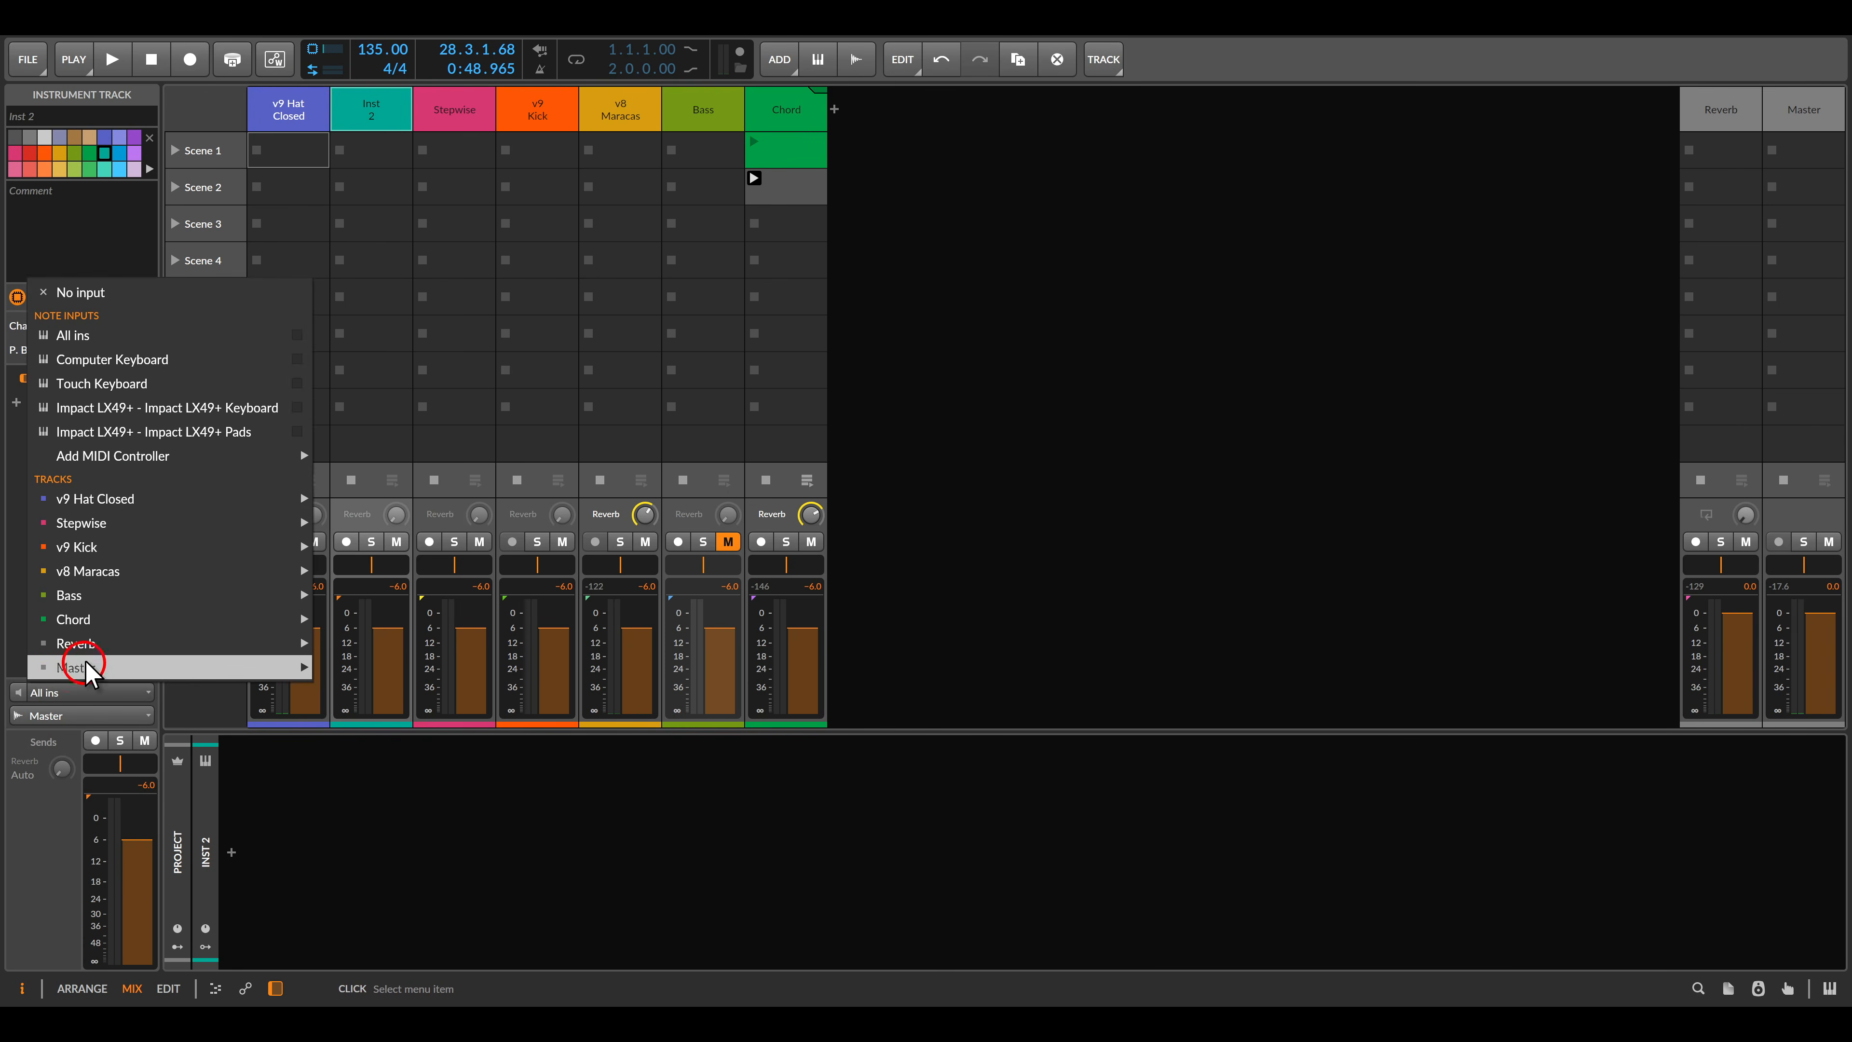
{"action": "mouse_move", "coordinate": [123, 498]}
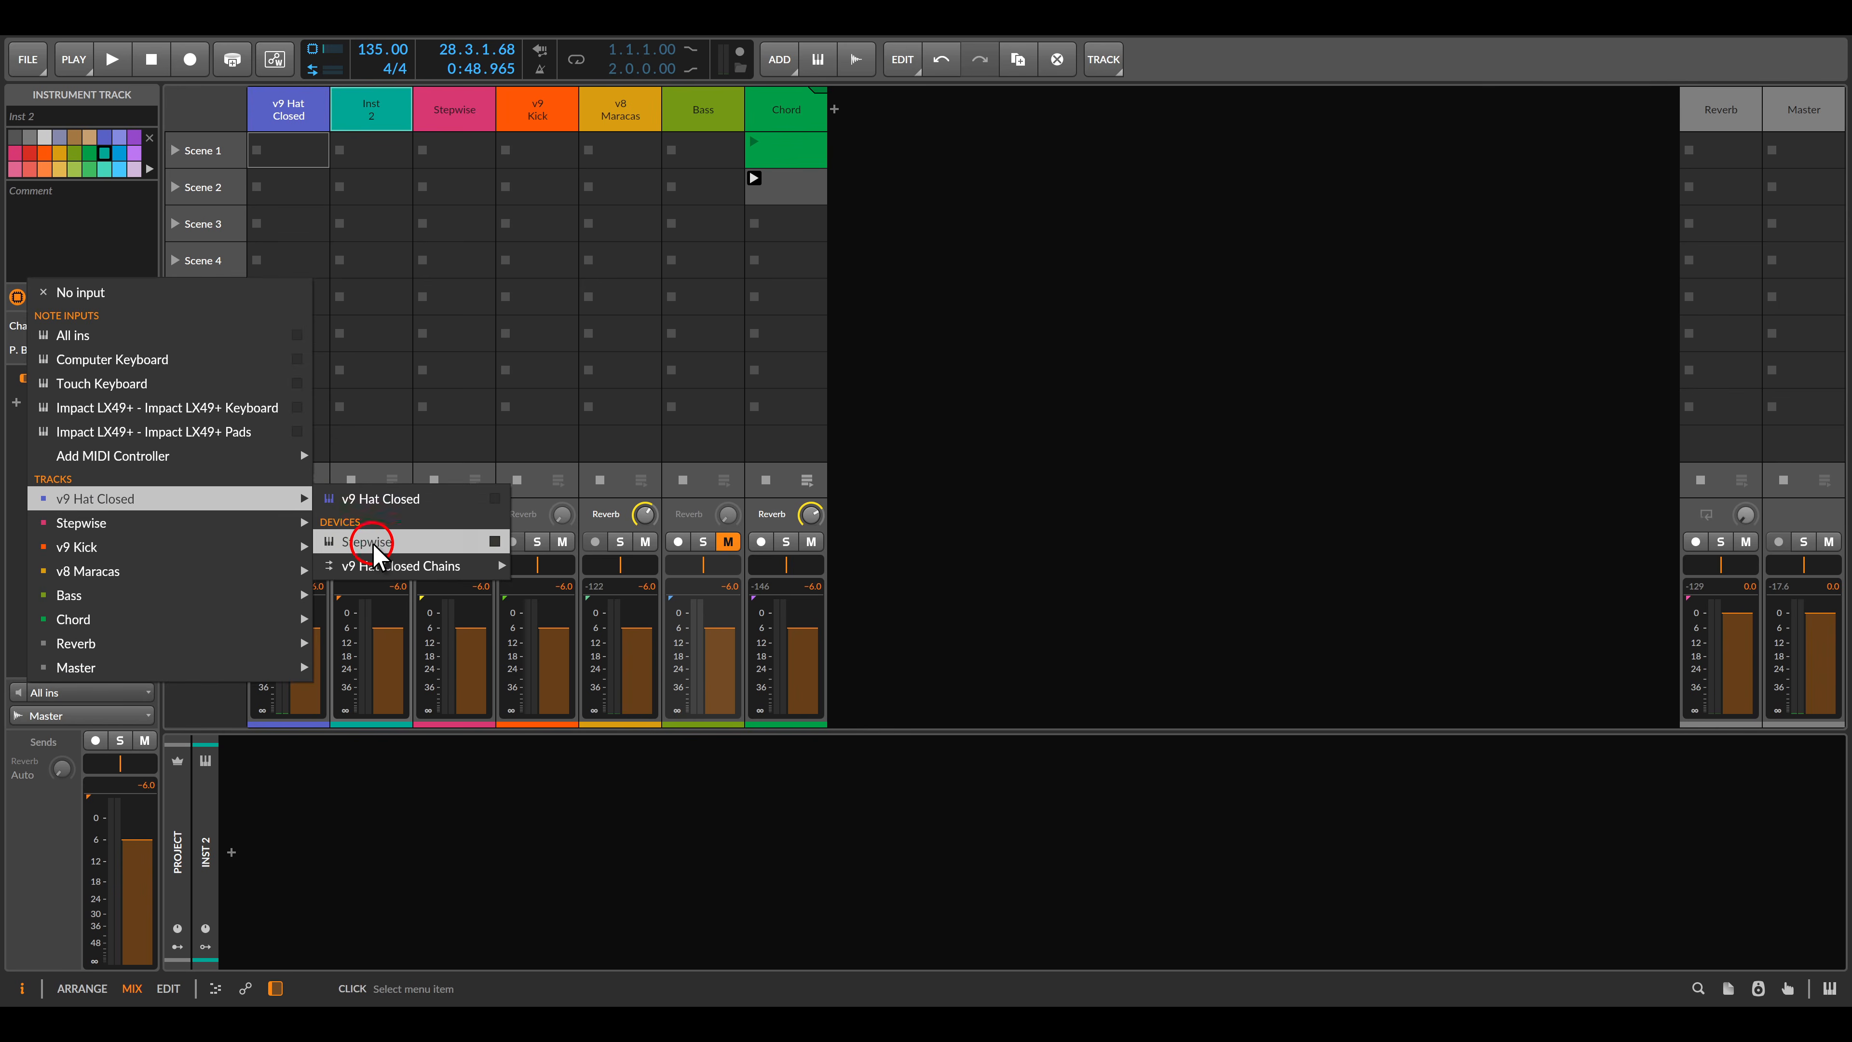
{"action": "left_click", "coordinate": [397, 542]}
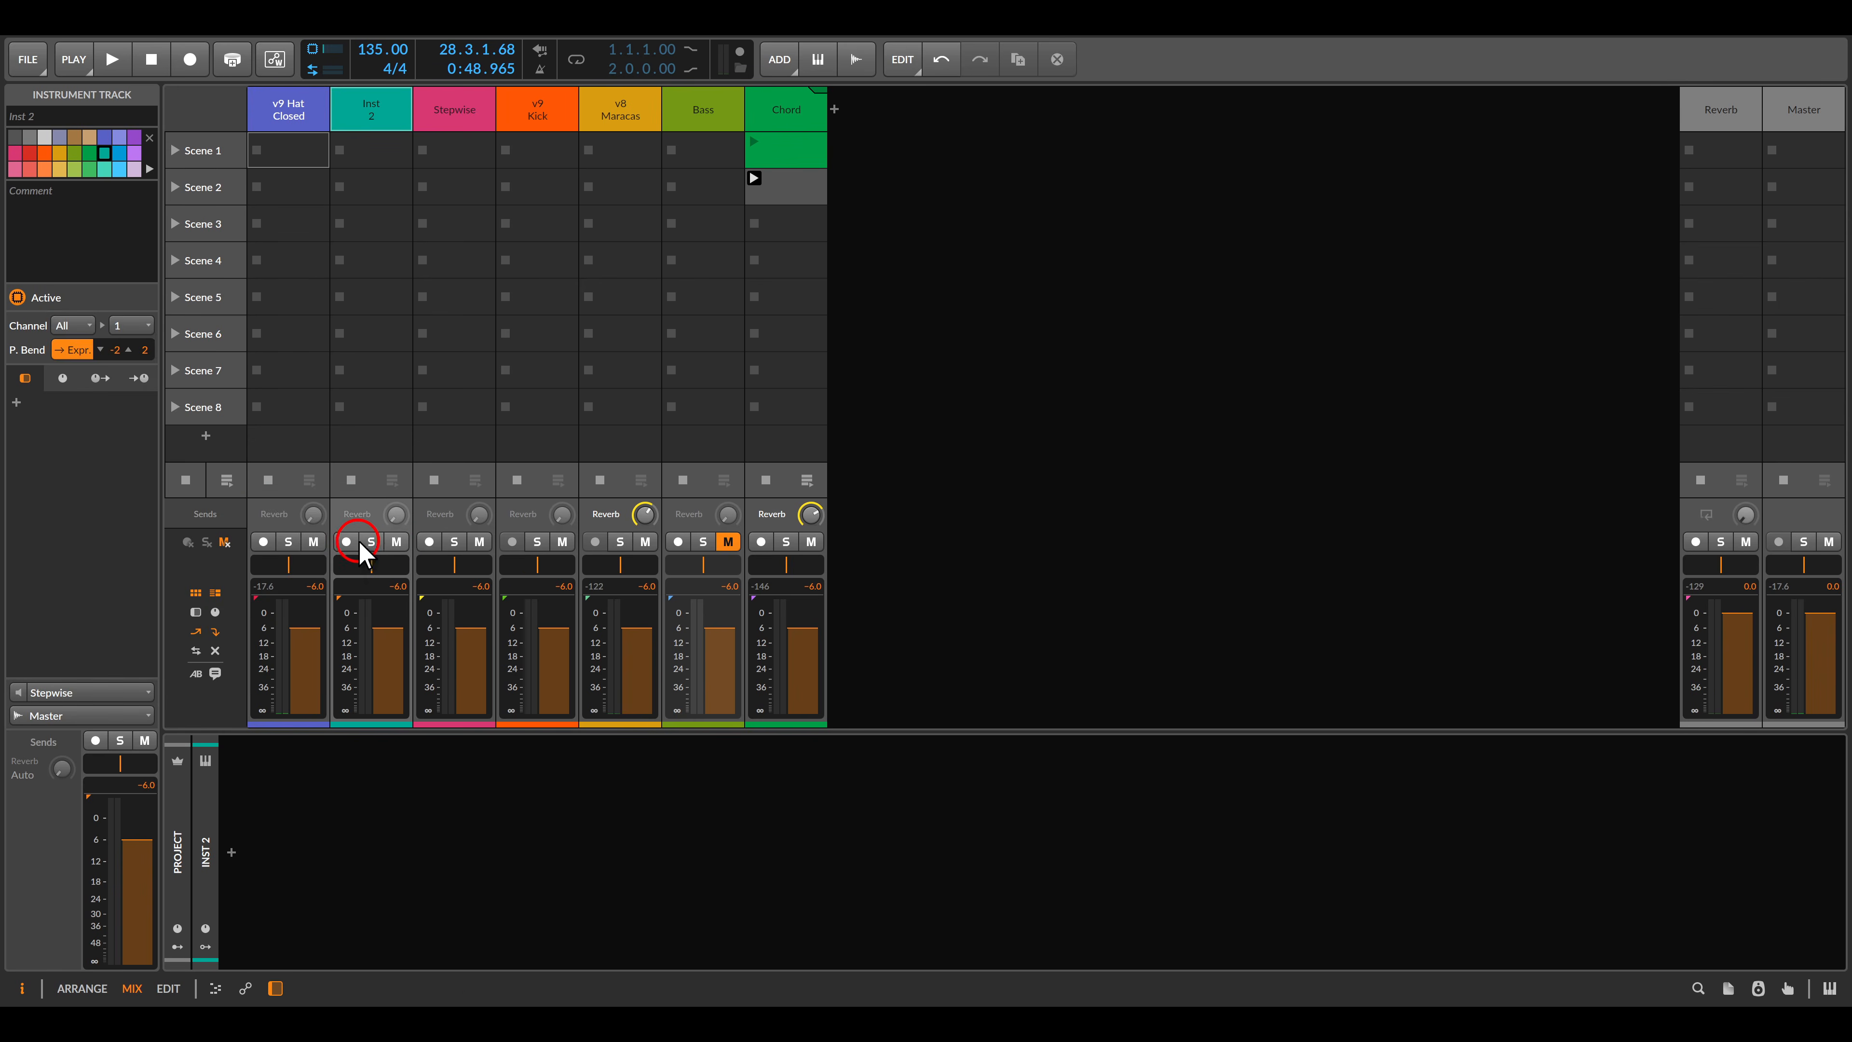
Arm the Inst 2 track, record the Stepwise notes into its Scene 1 slot, then disarm it and stop playback.
{"action": "left_click", "coordinate": [340, 297]}
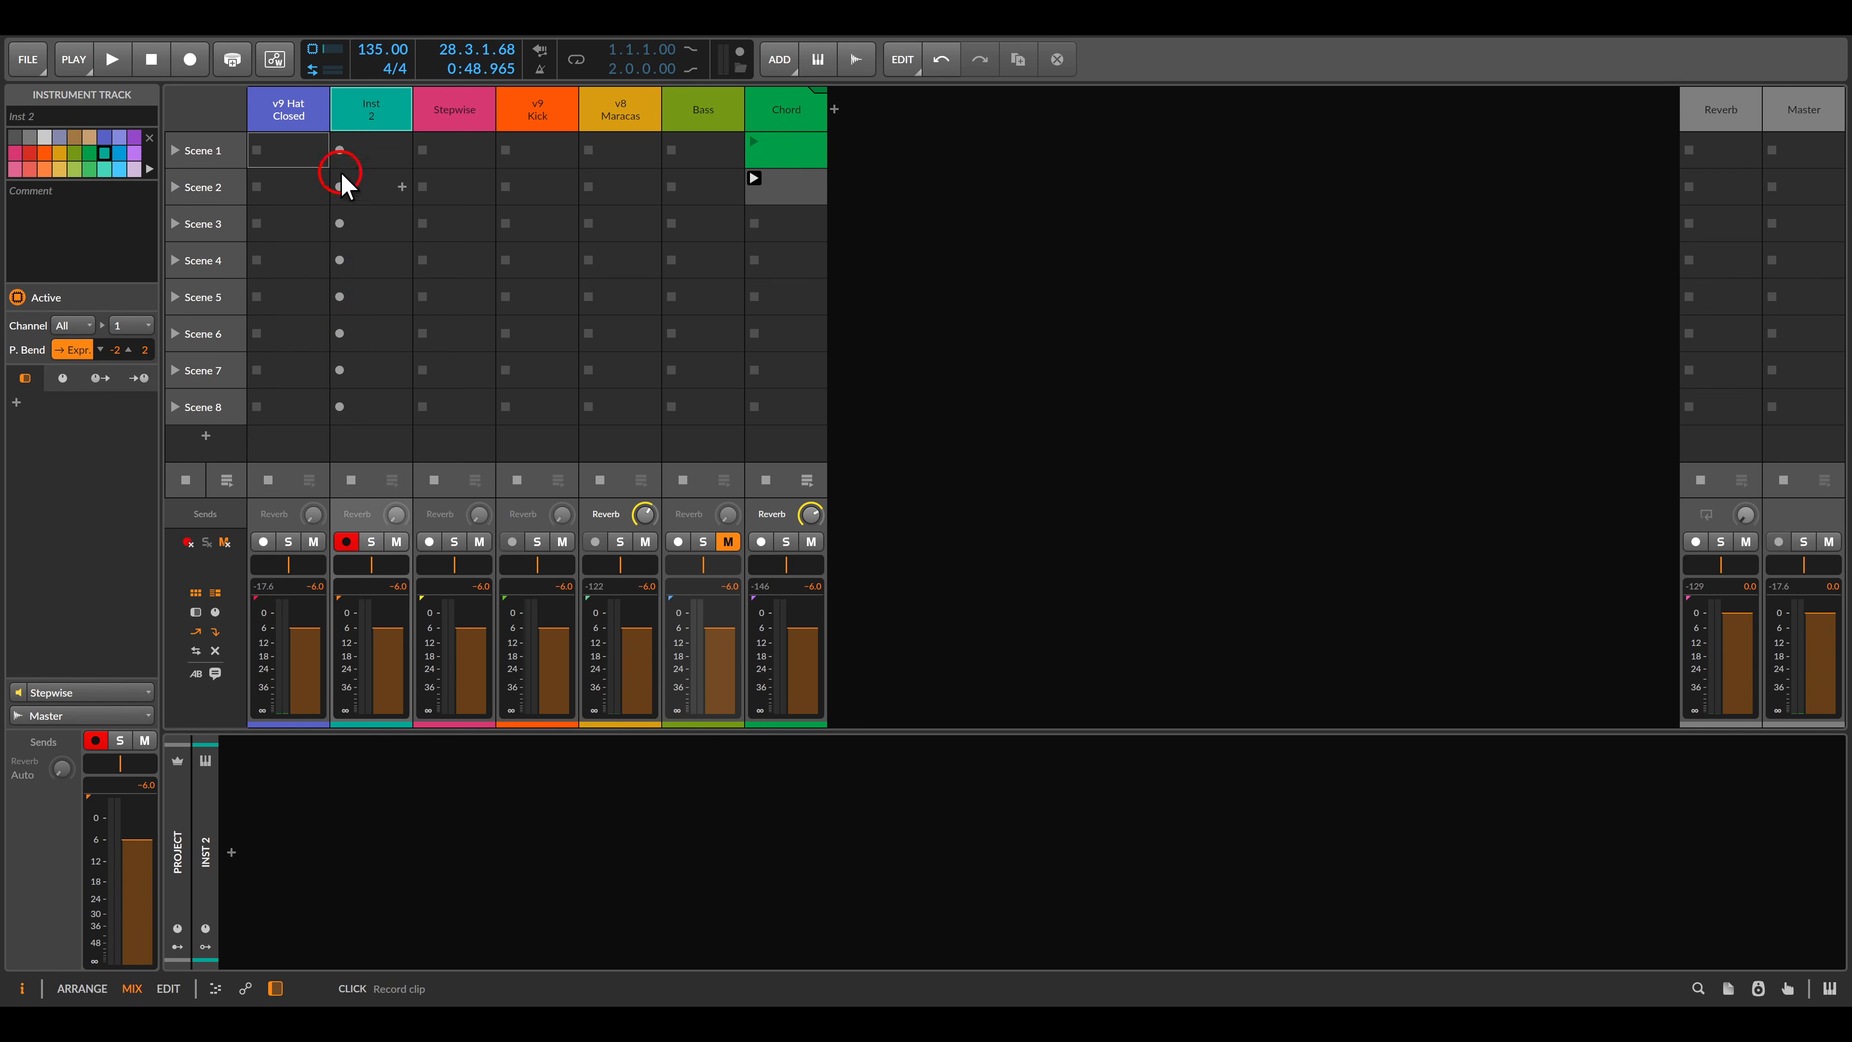
{"action": "left_click", "coordinate": [340, 149]}
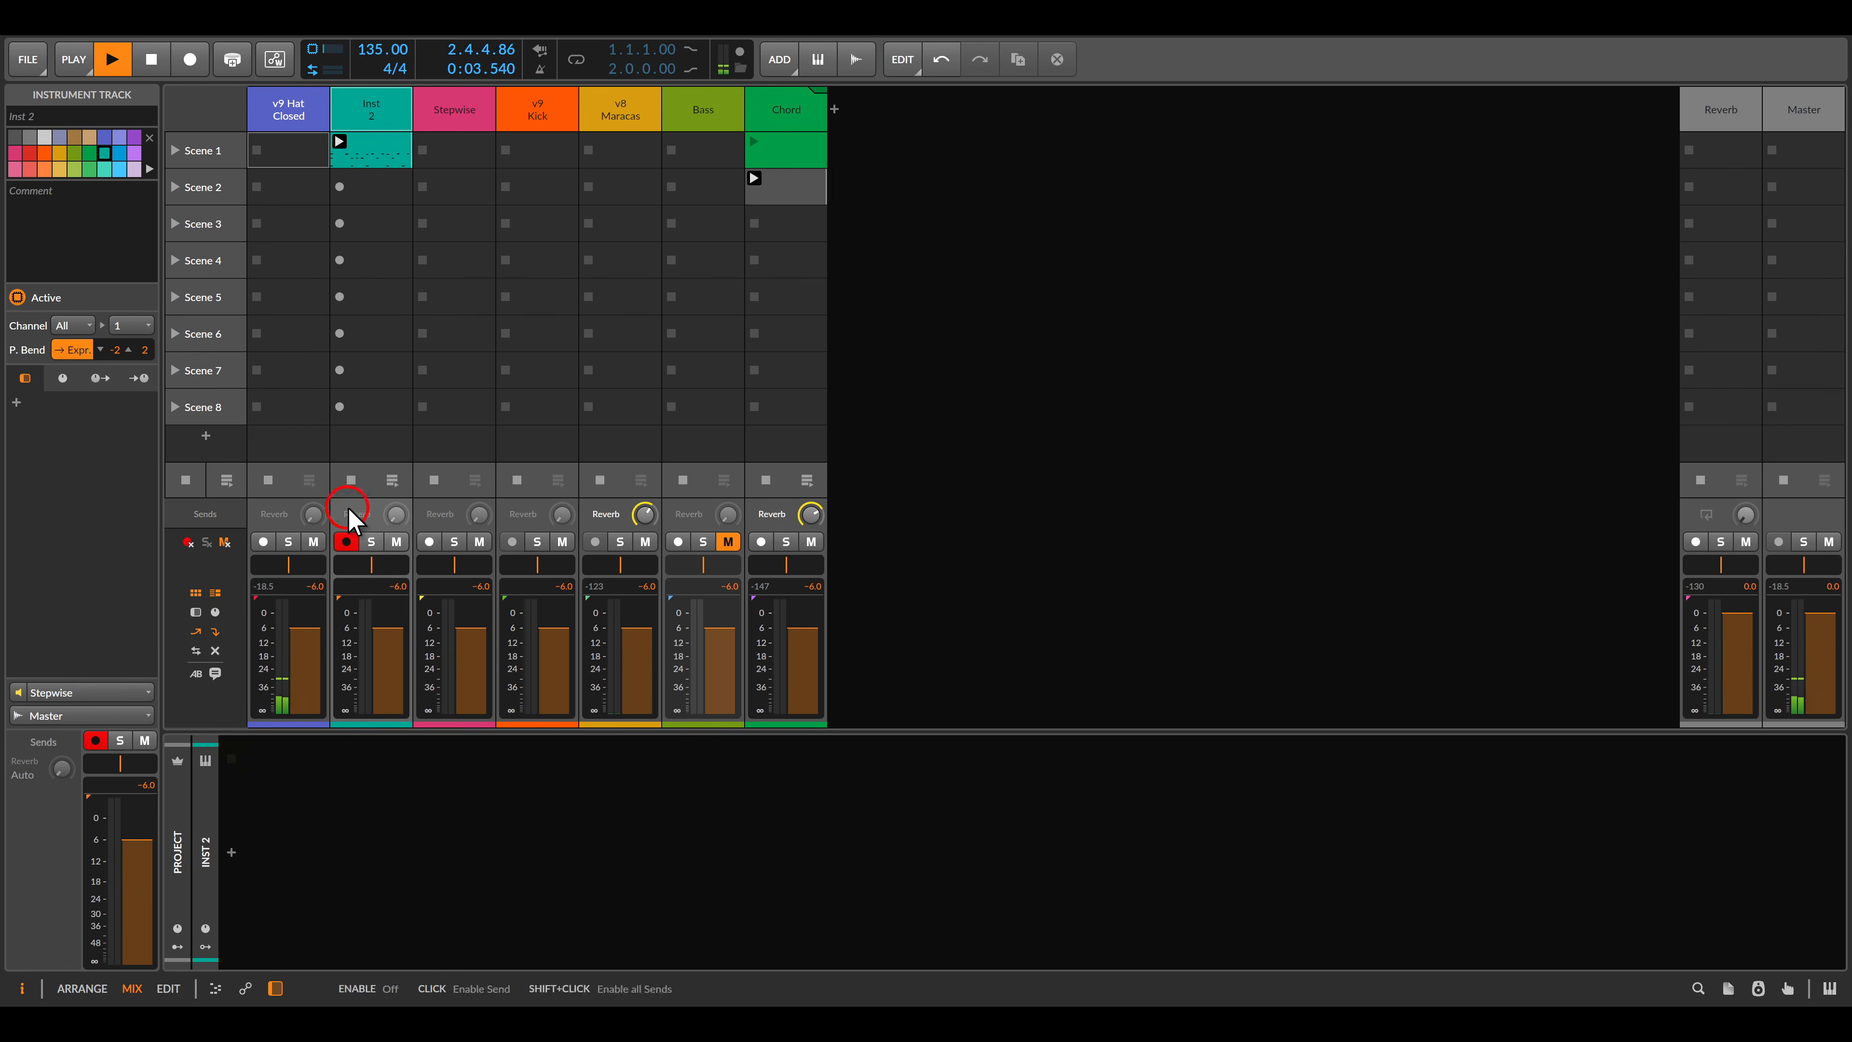
{"action": "left_click", "coordinate": [346, 541]}
{"action": "key", "text": "space"}
Move the recorded clip to the Scene 1 slot of v9 Hat Closed and delete the Inst 2 track.
{"action": "left_click", "coordinate": [376, 157]}
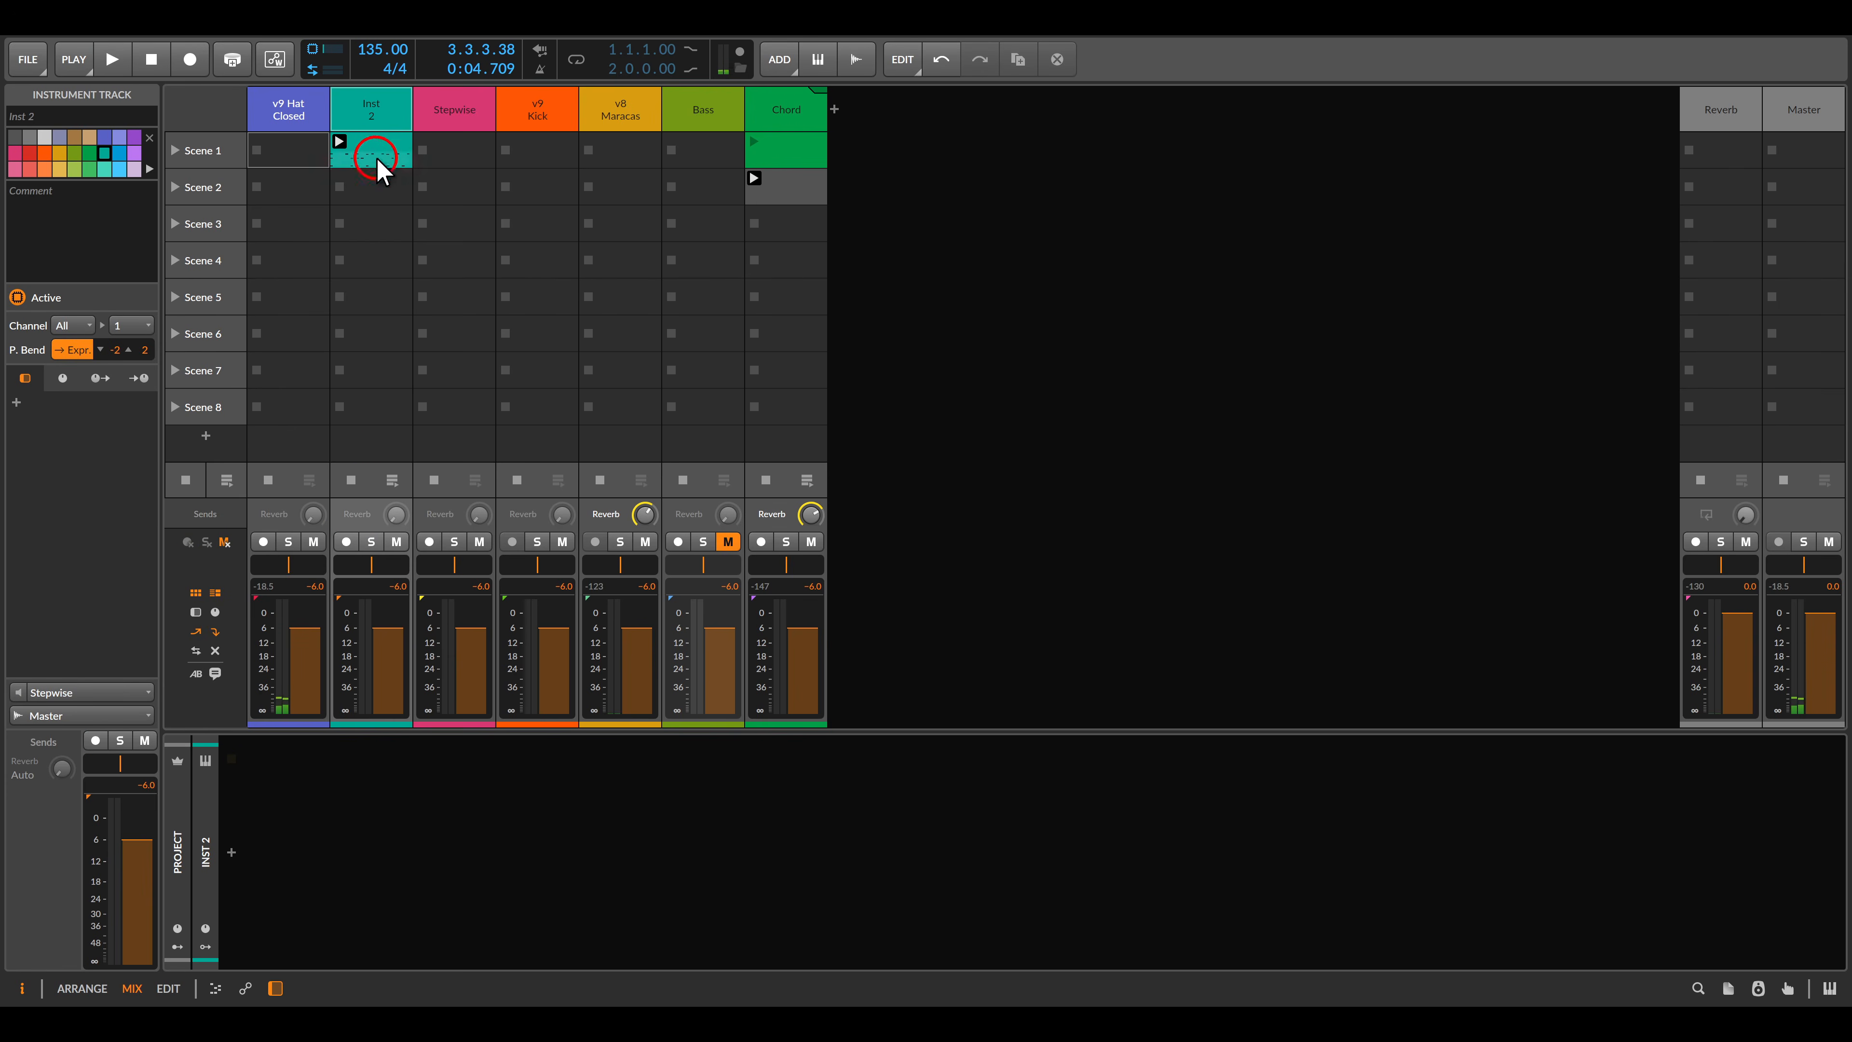
{"action": "left_click", "coordinate": [379, 145]}
{"action": "left_click_drag", "start_coordinate": [385, 155], "coordinate": [273, 151]}
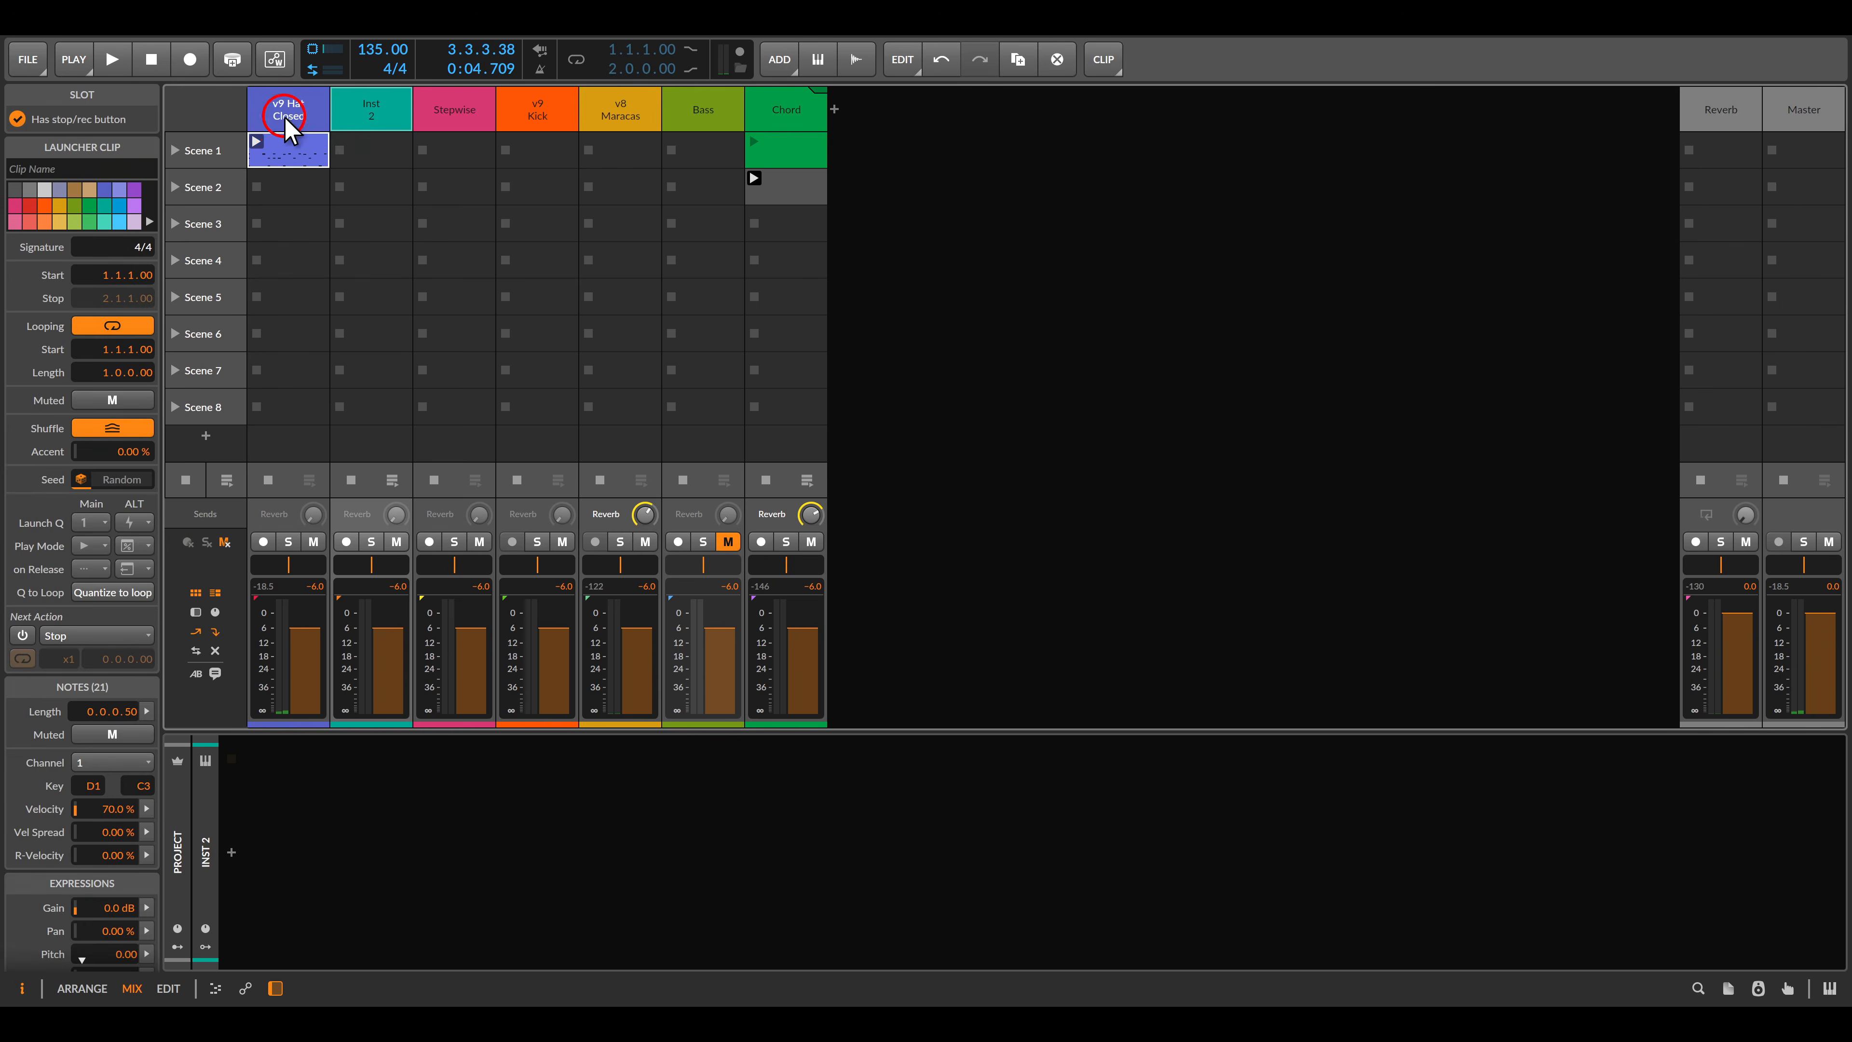
{"action": "left_click", "coordinate": [365, 117]}
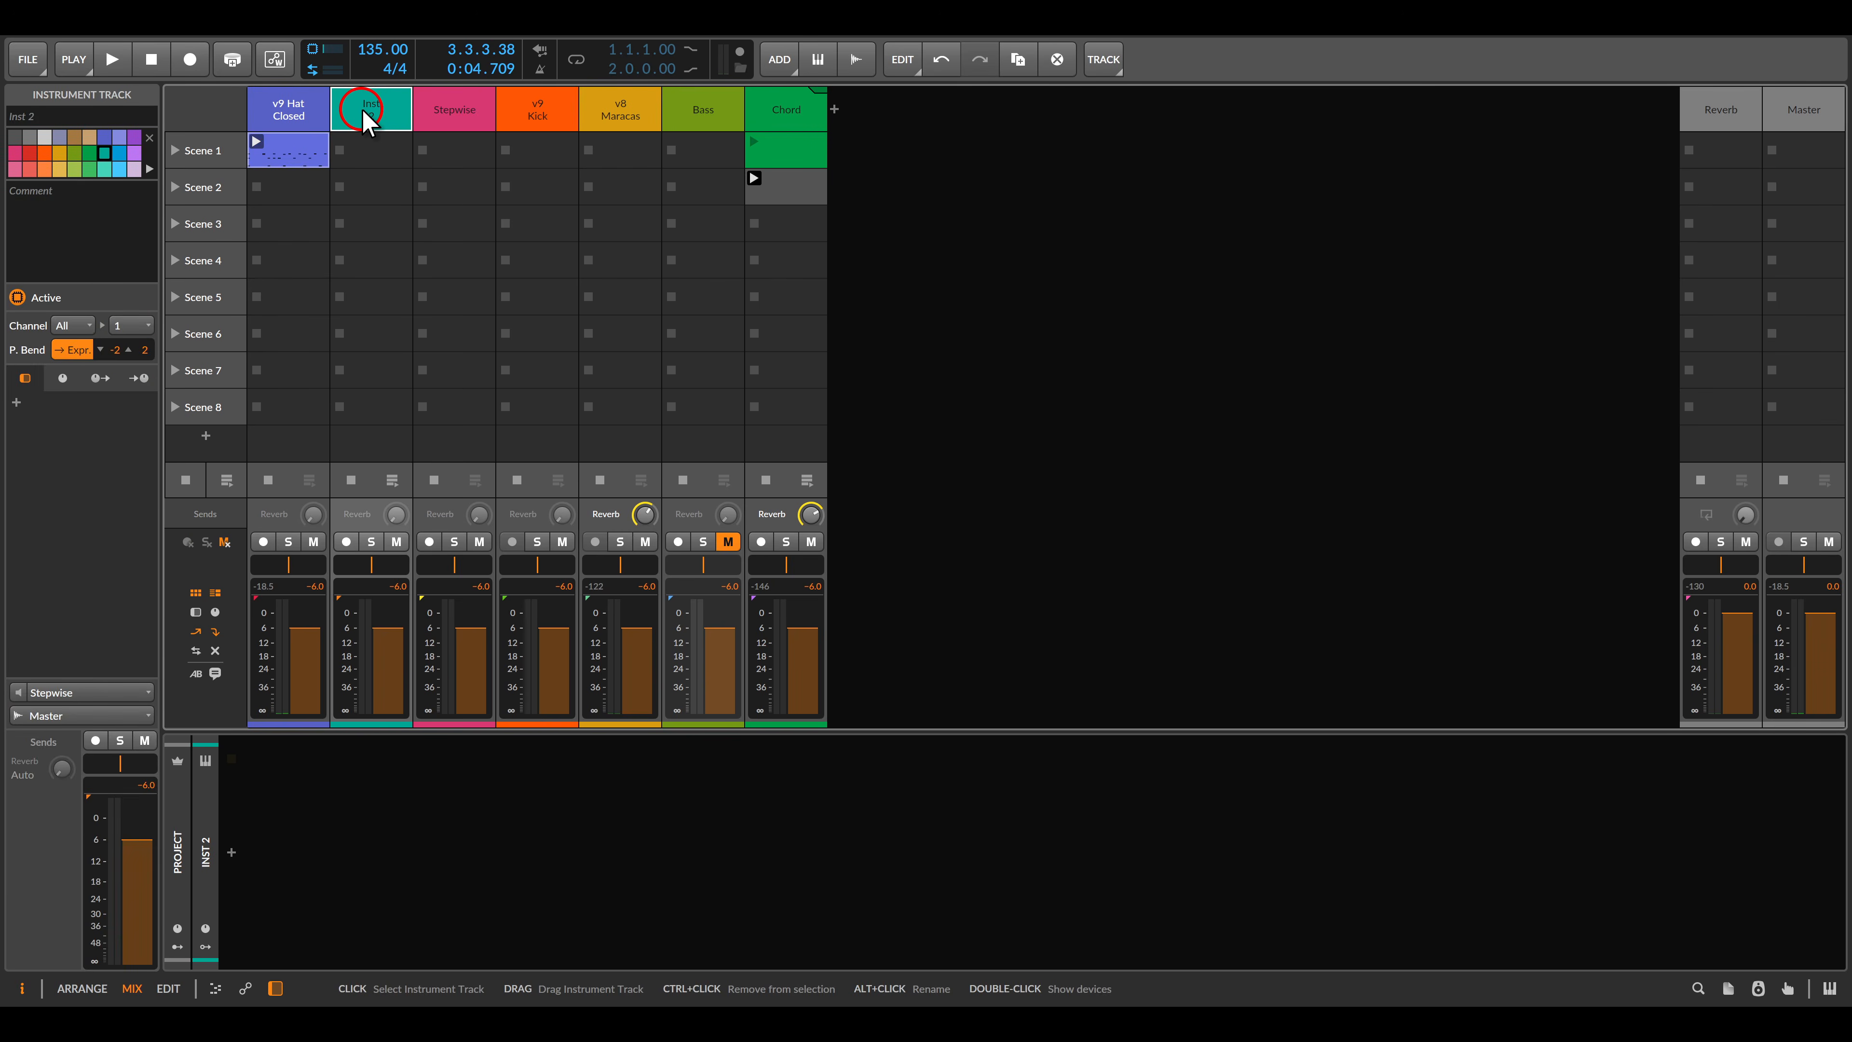
{"action": "key", "text": "Delete"}
Disable the Stepwise device on v9 Hat Closed and open the track's Scene 1 clip in the note editor.
{"action": "left_click", "coordinate": [277, 116]}
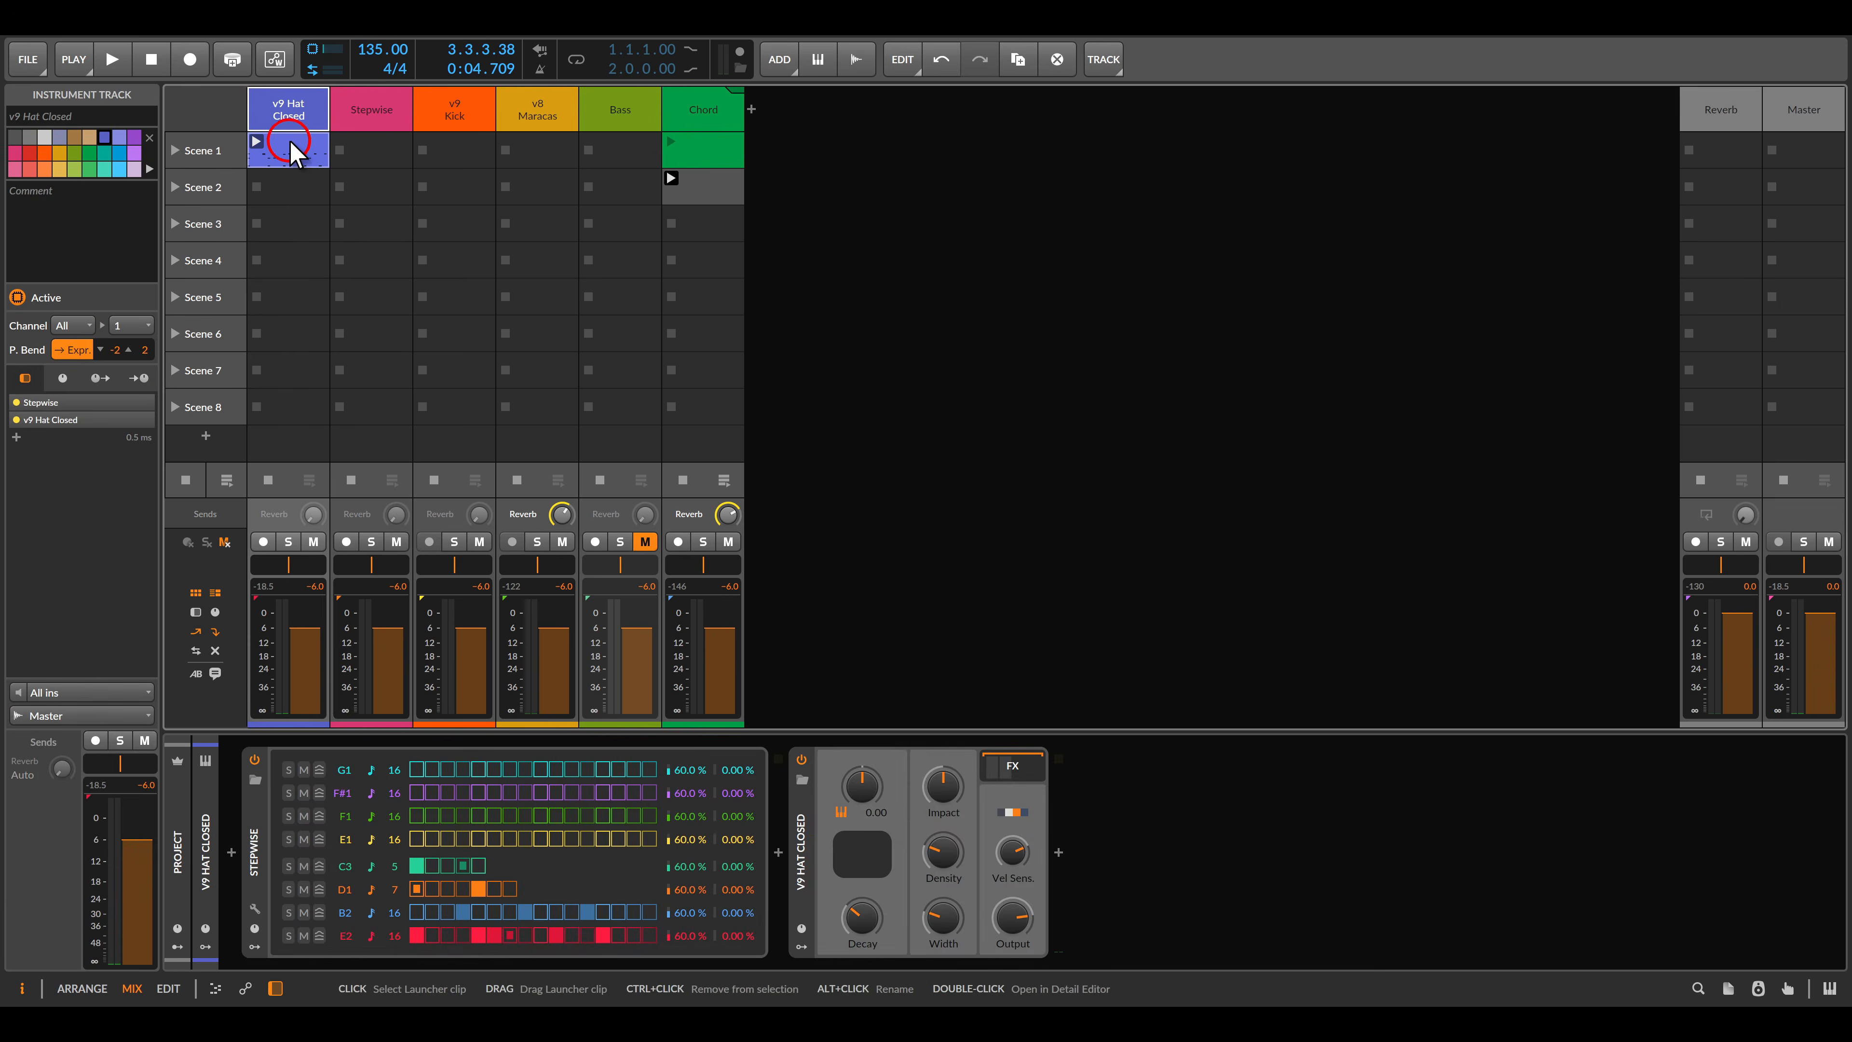
{"action": "left_click", "coordinate": [255, 760]}
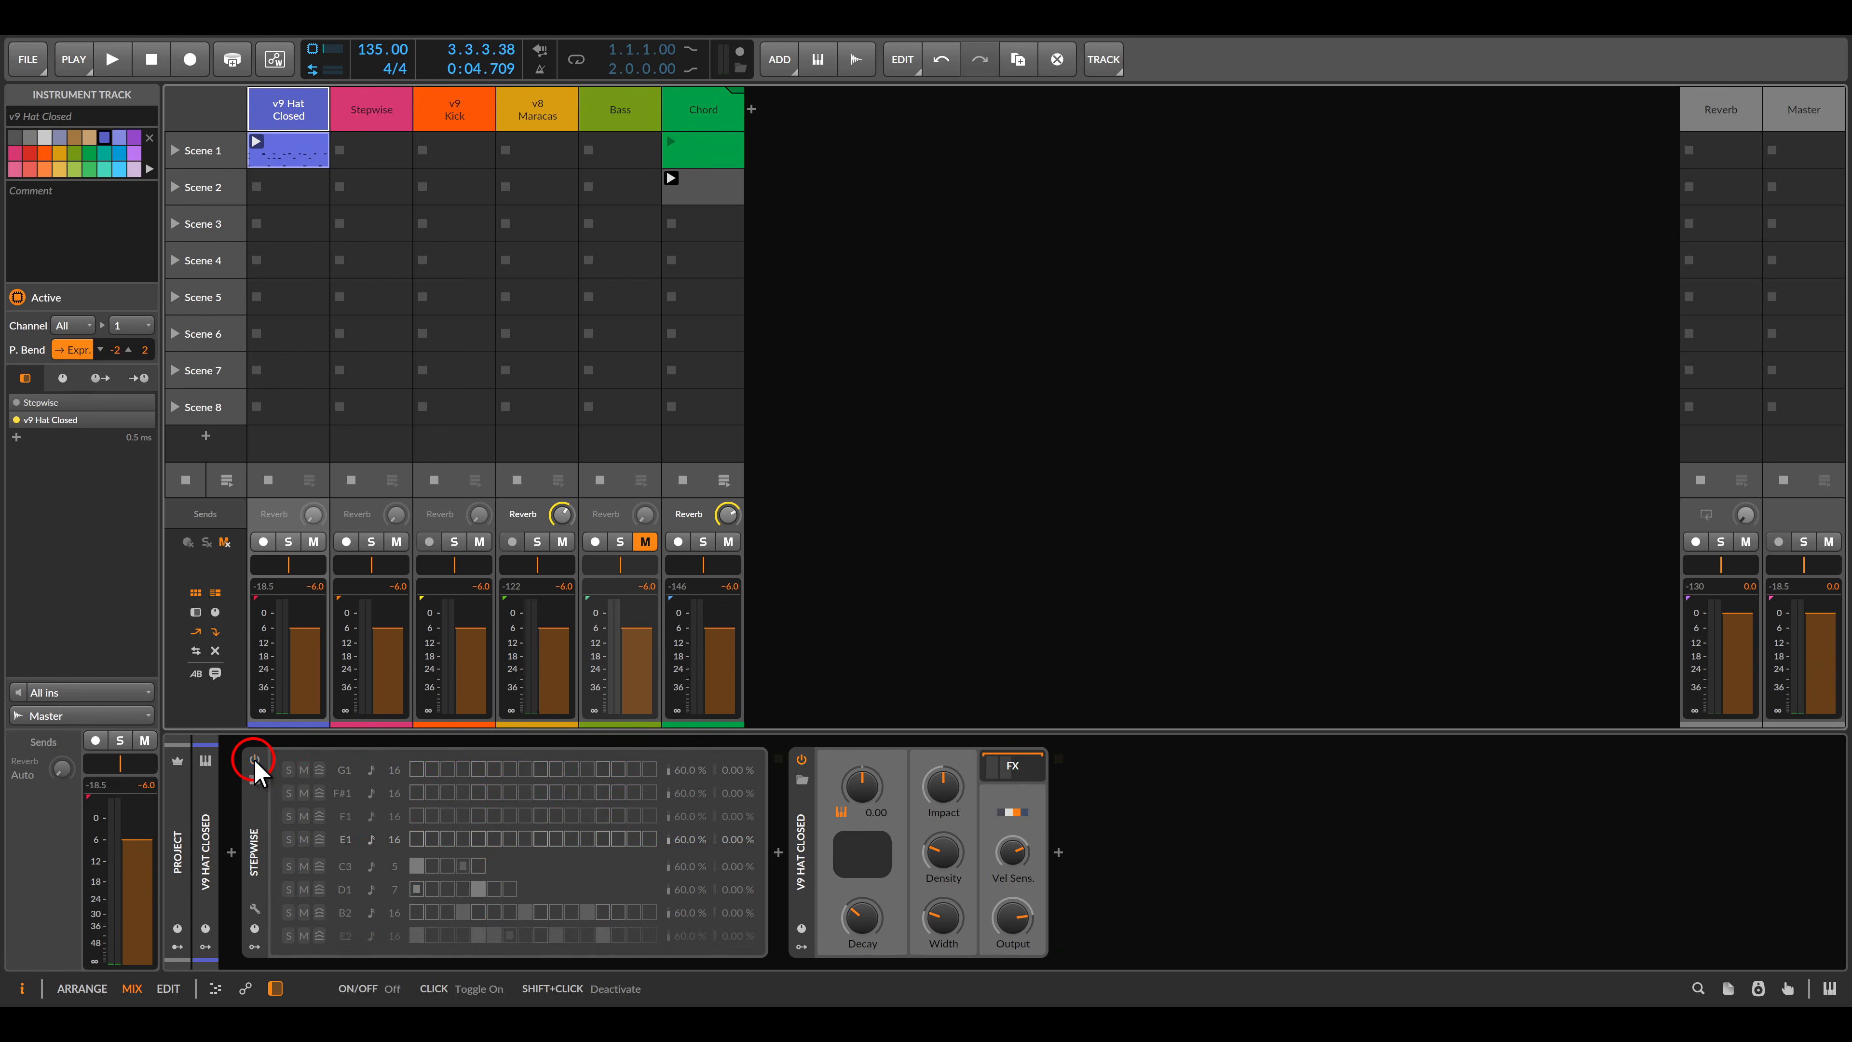
{"action": "double_click", "coordinate": [291, 149]}
{"action": "scroll", "coordinate": [785, 696], "scroll_direction": "down", "scroll_amount": 2}
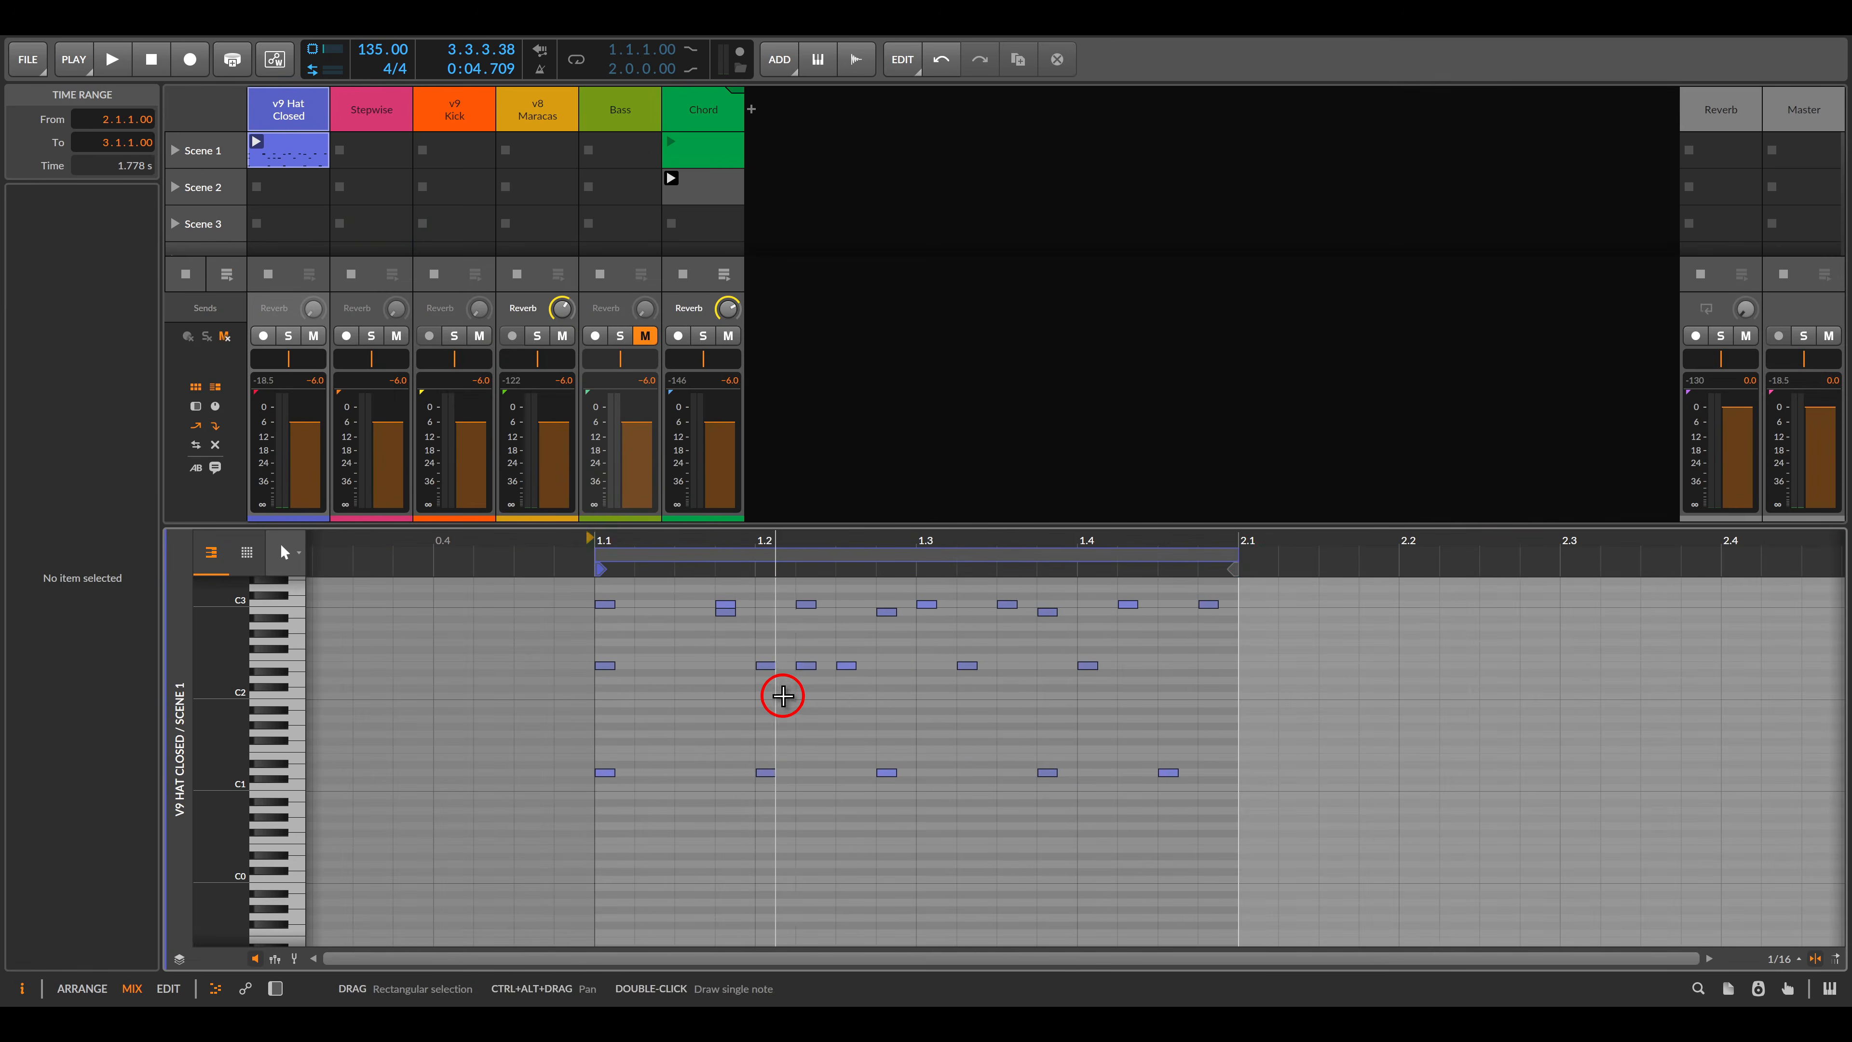
Shorten the clip's loop length to 0.2.0.00, launch the clip, return to the track's devices, and stop playback.
{"action": "left_click_drag", "start_coordinate": [1238, 554], "coordinate": [1003, 566]}
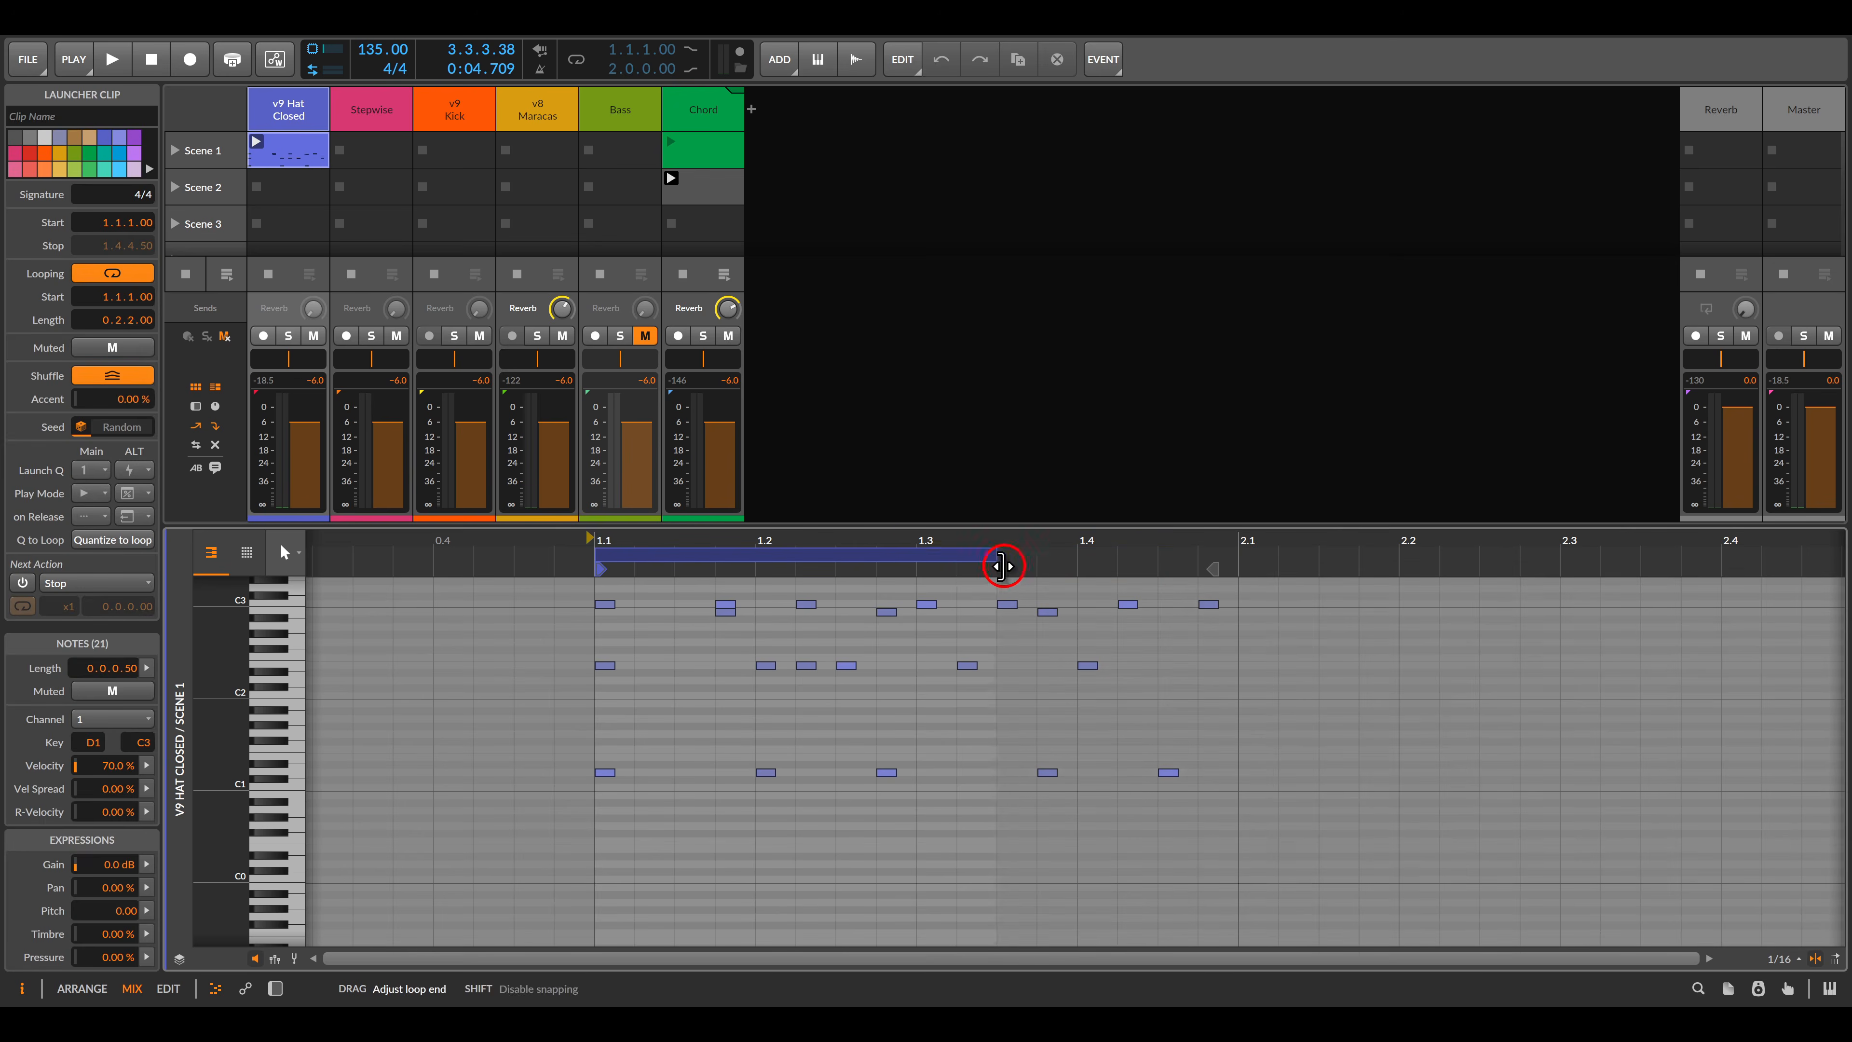
{"action": "left_click", "coordinate": [257, 140]}
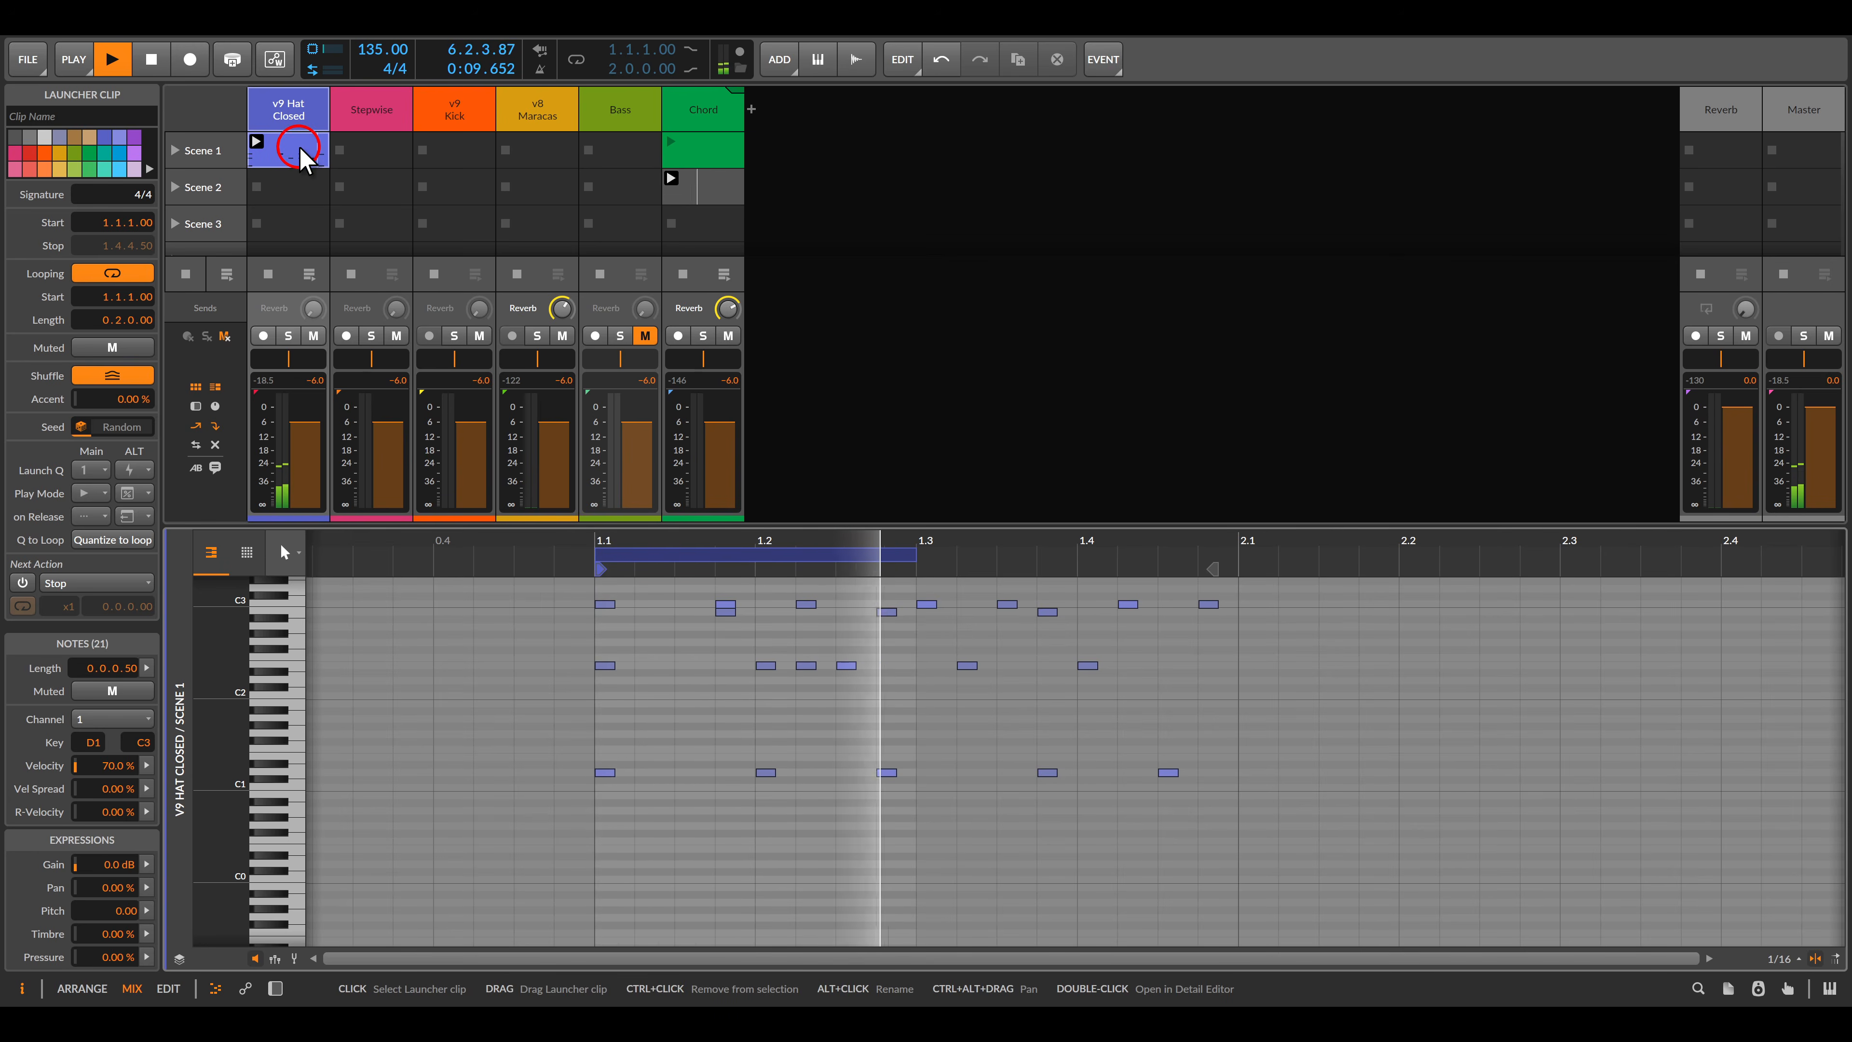
{"action": "left_click", "coordinate": [299, 116]}
{"action": "left_click", "coordinate": [520, 252]}
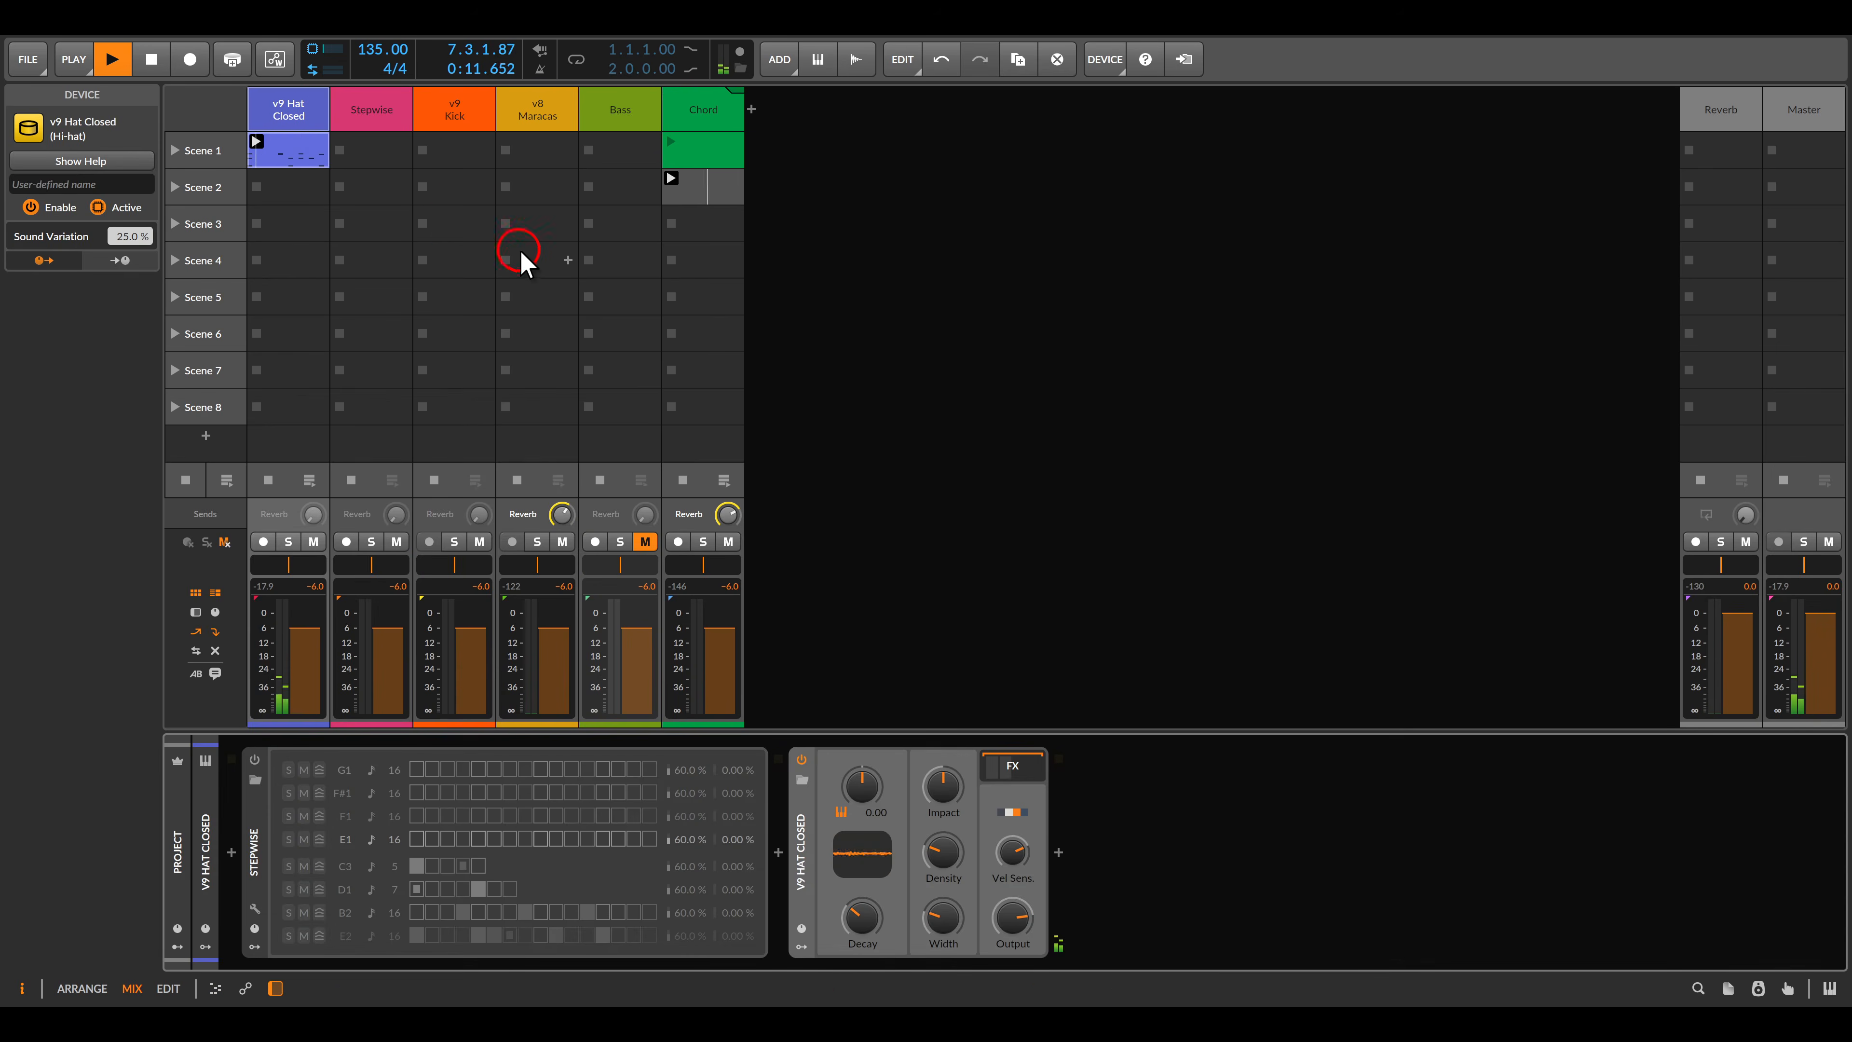
{"action": "key", "text": "space"}
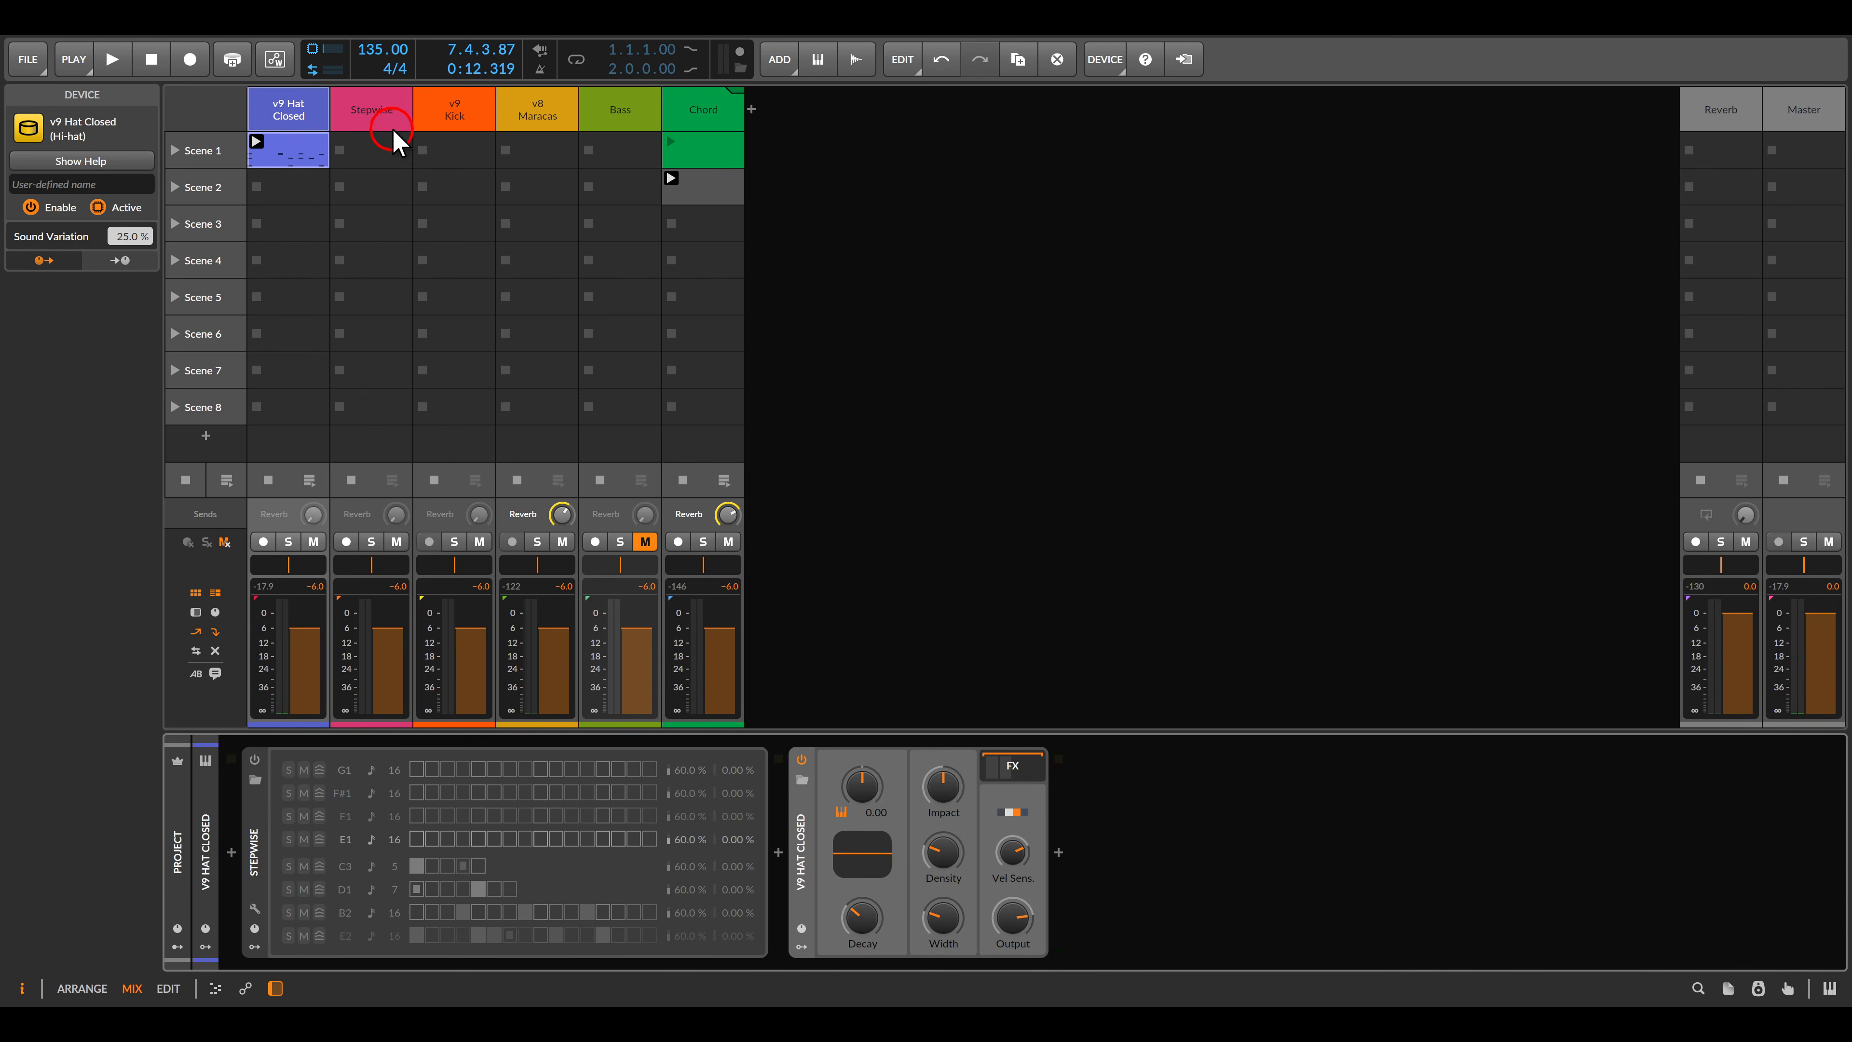
Inspect the Stepwise track's lanes, then the devices of the v9 Kick and v8 Maracas tracks.
{"action": "left_click", "coordinate": [385, 114]}
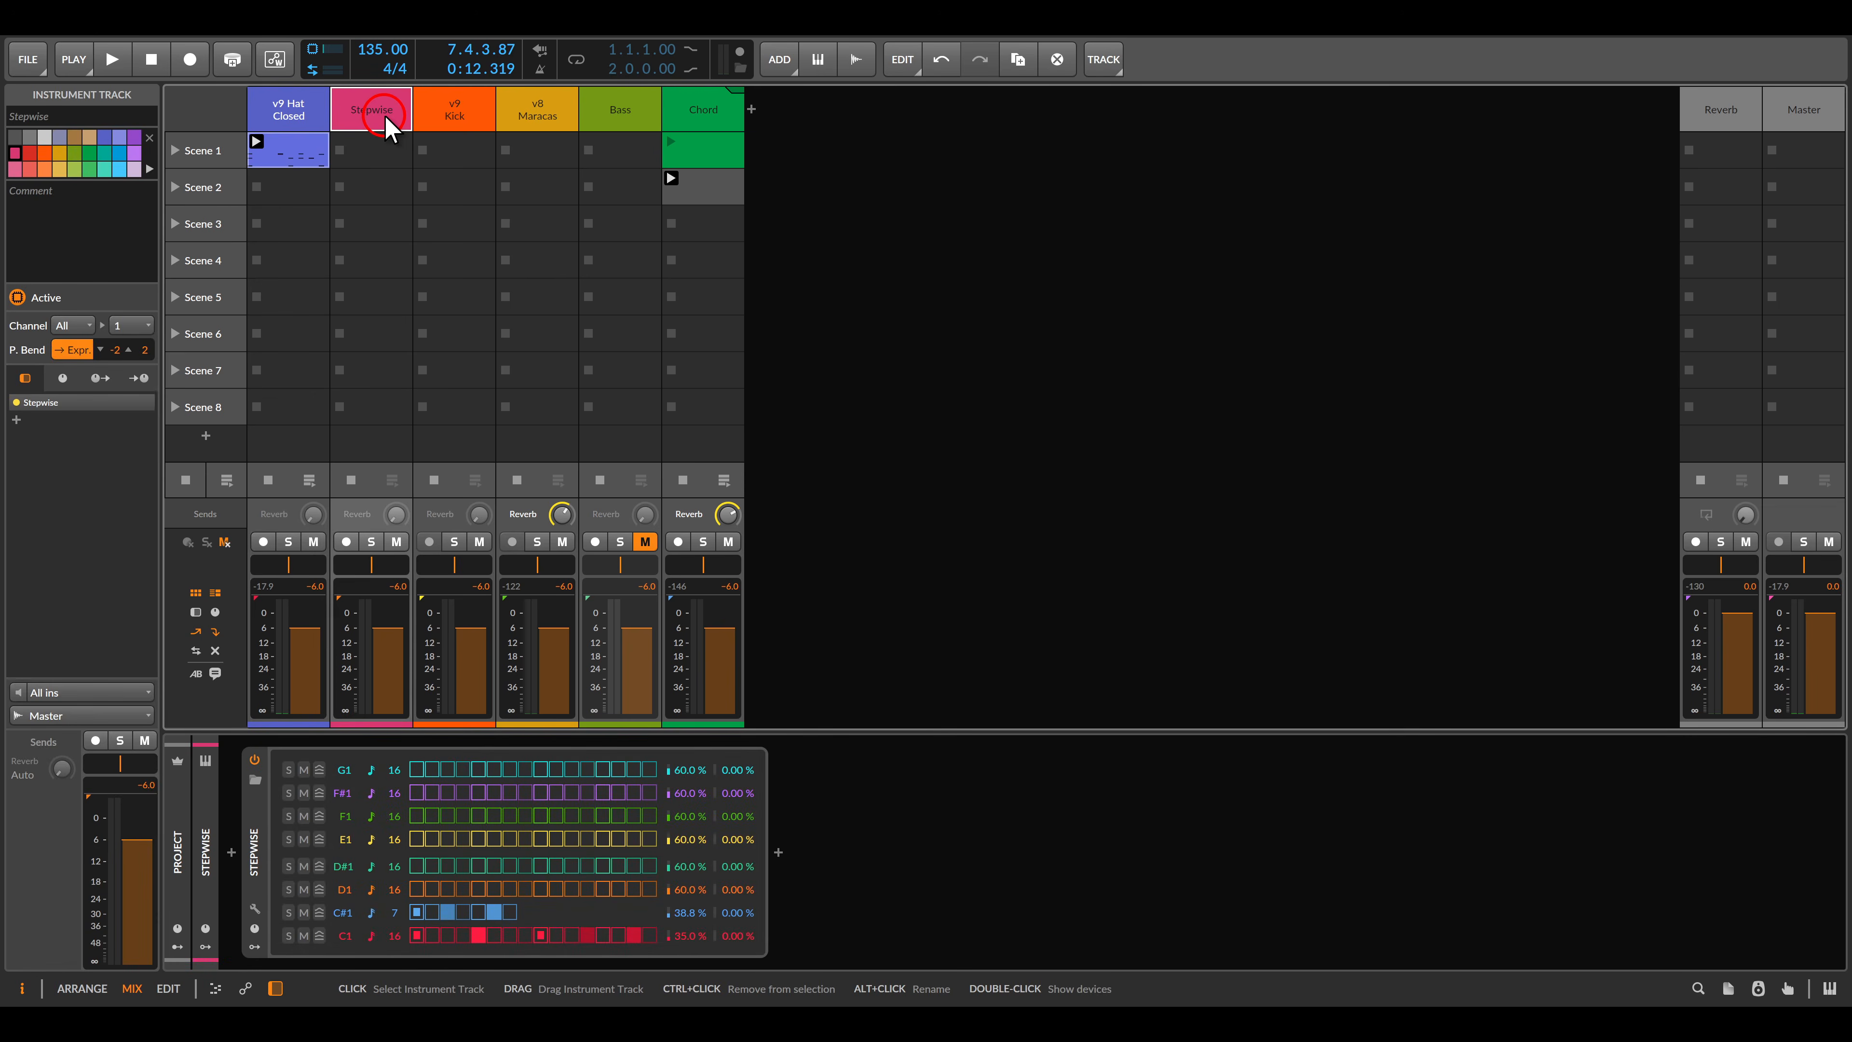
{"action": "left_click", "coordinate": [352, 891]}
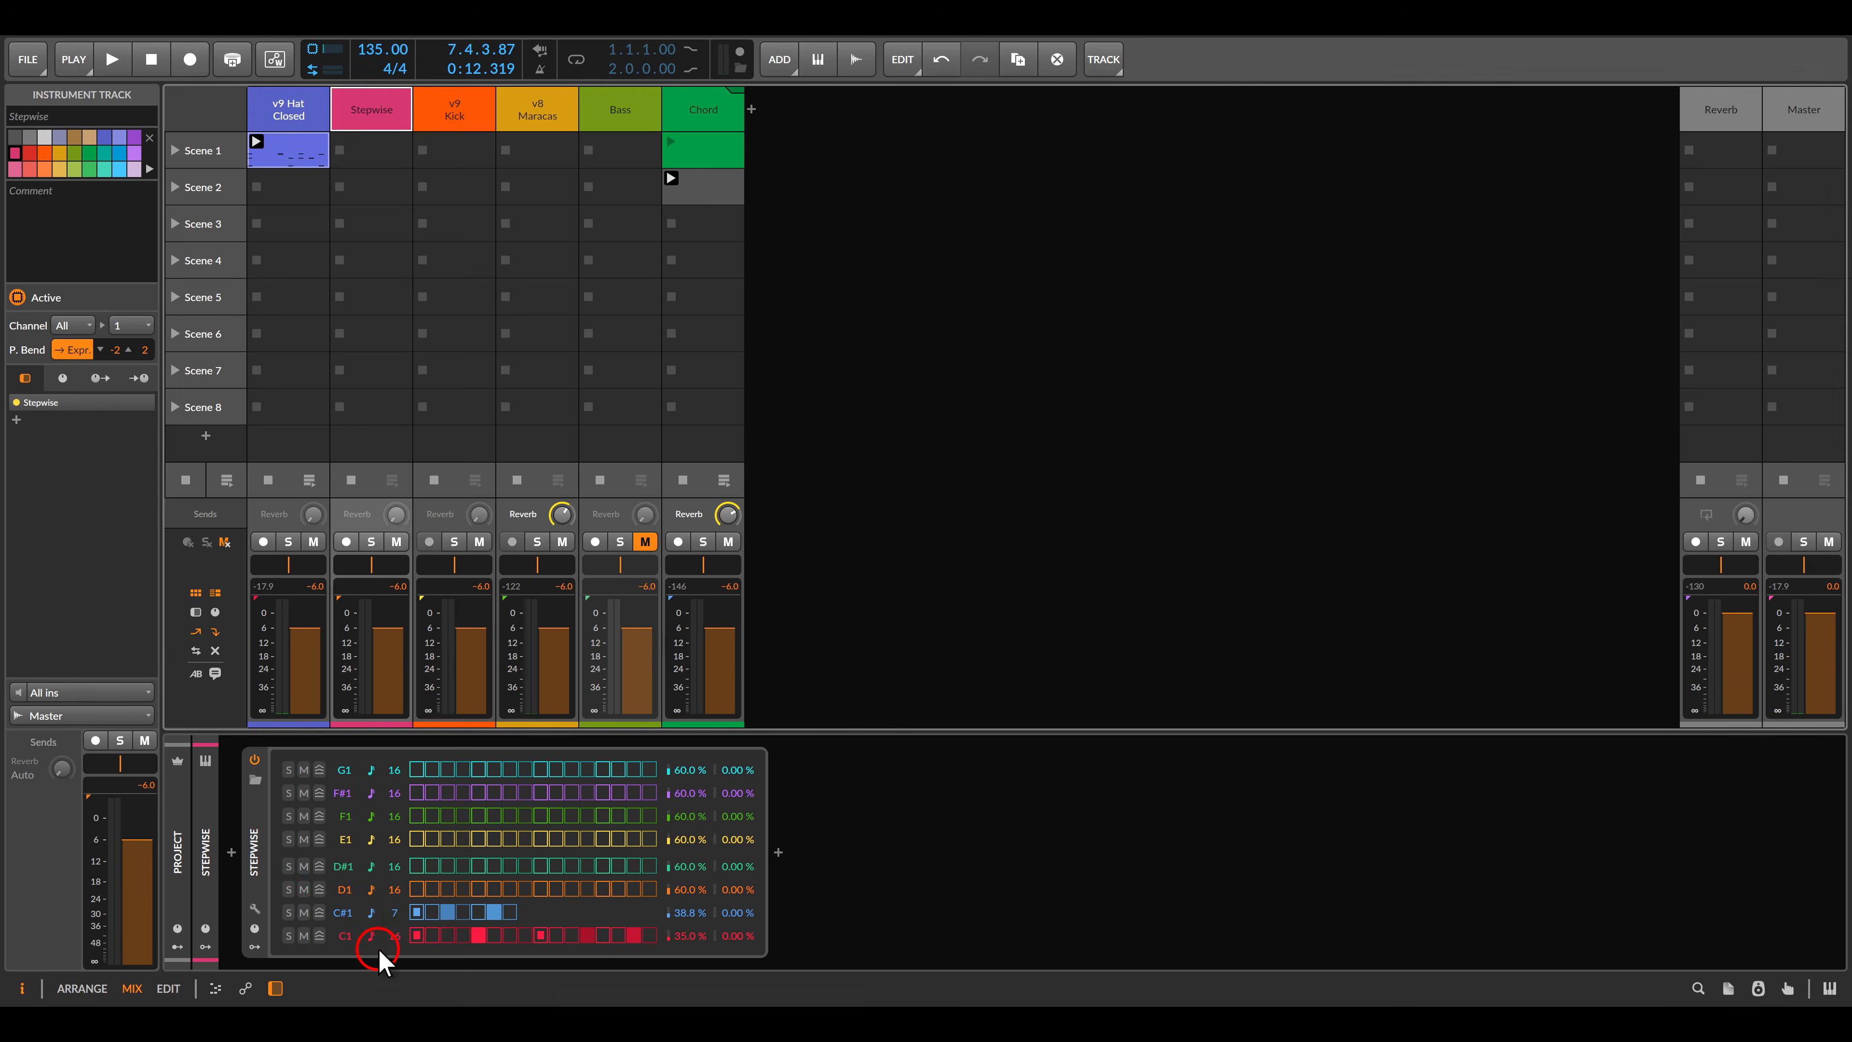
{"action": "left_click", "coordinate": [480, 128]}
{"action": "left_click", "coordinate": [531, 116]}
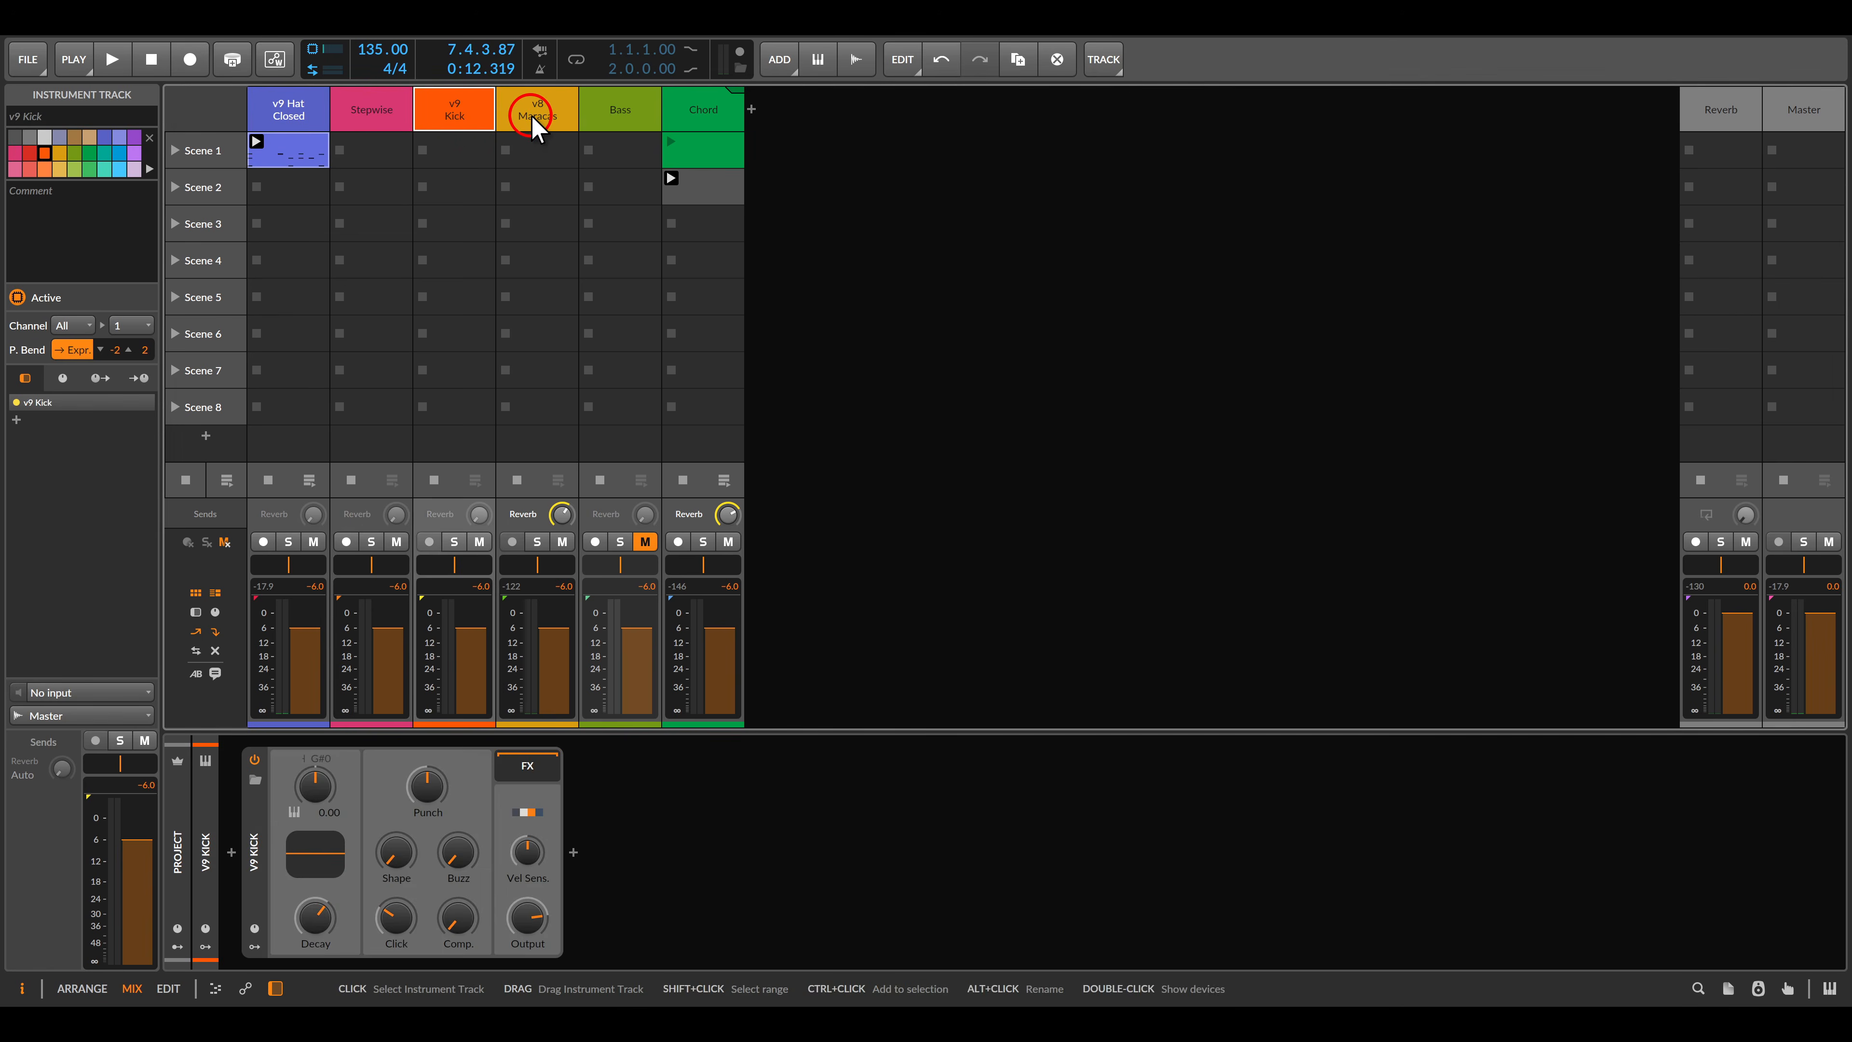
Enable Use MIDI Channels on the Stepwise track's Stepwise device.
{"action": "left_click", "coordinate": [470, 116]}
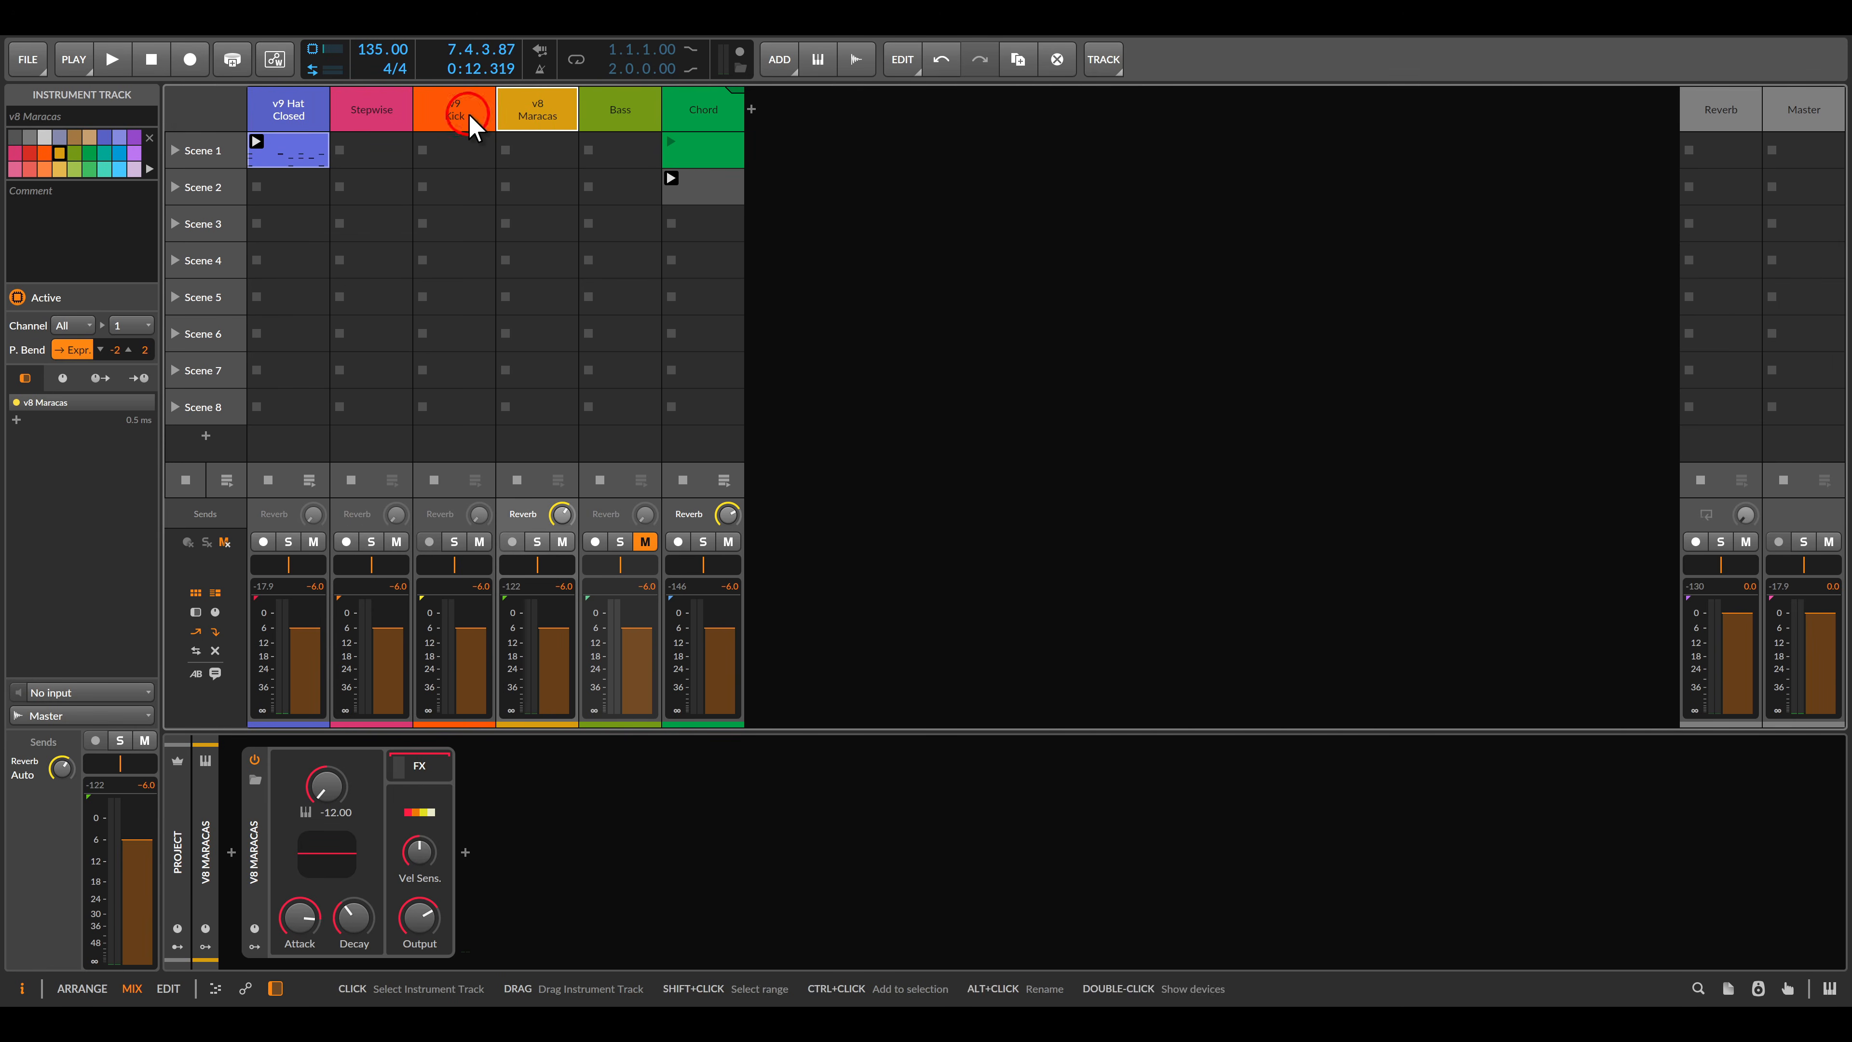
{"action": "left_click", "coordinate": [362, 784]}
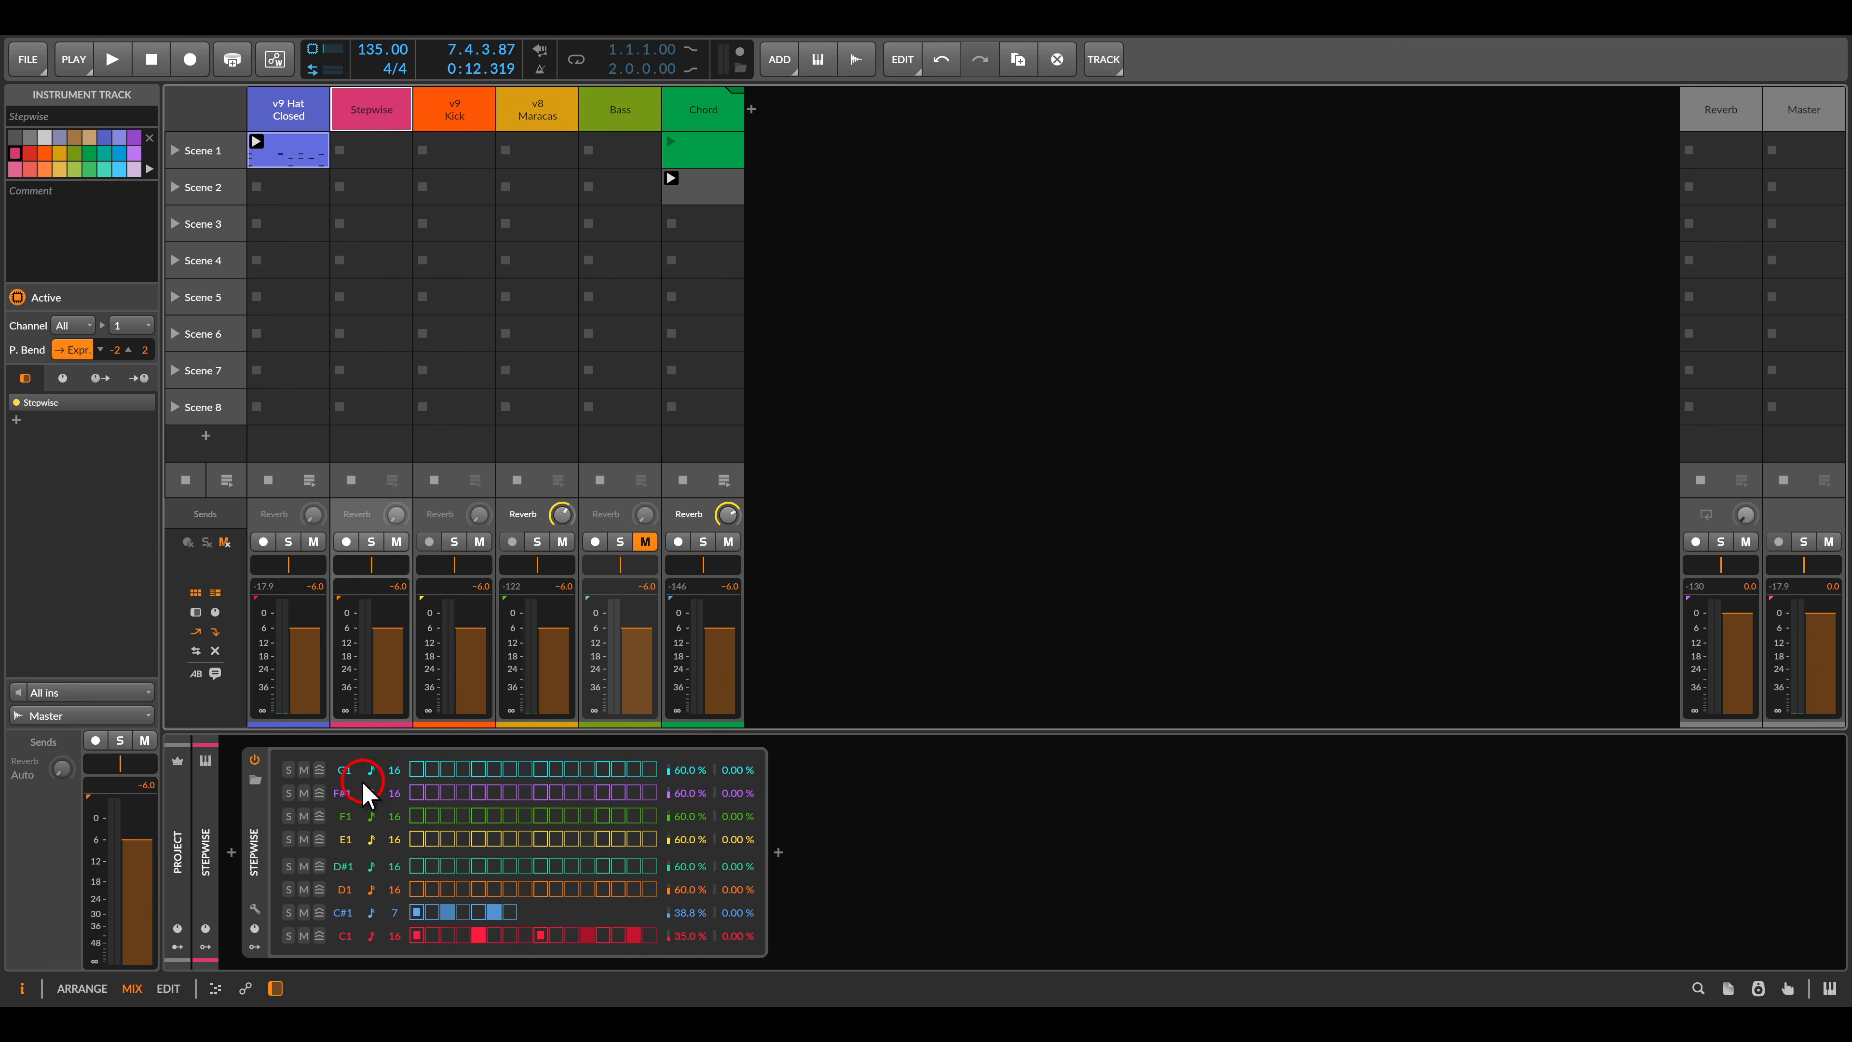
{"action": "left_click", "coordinate": [255, 821]}
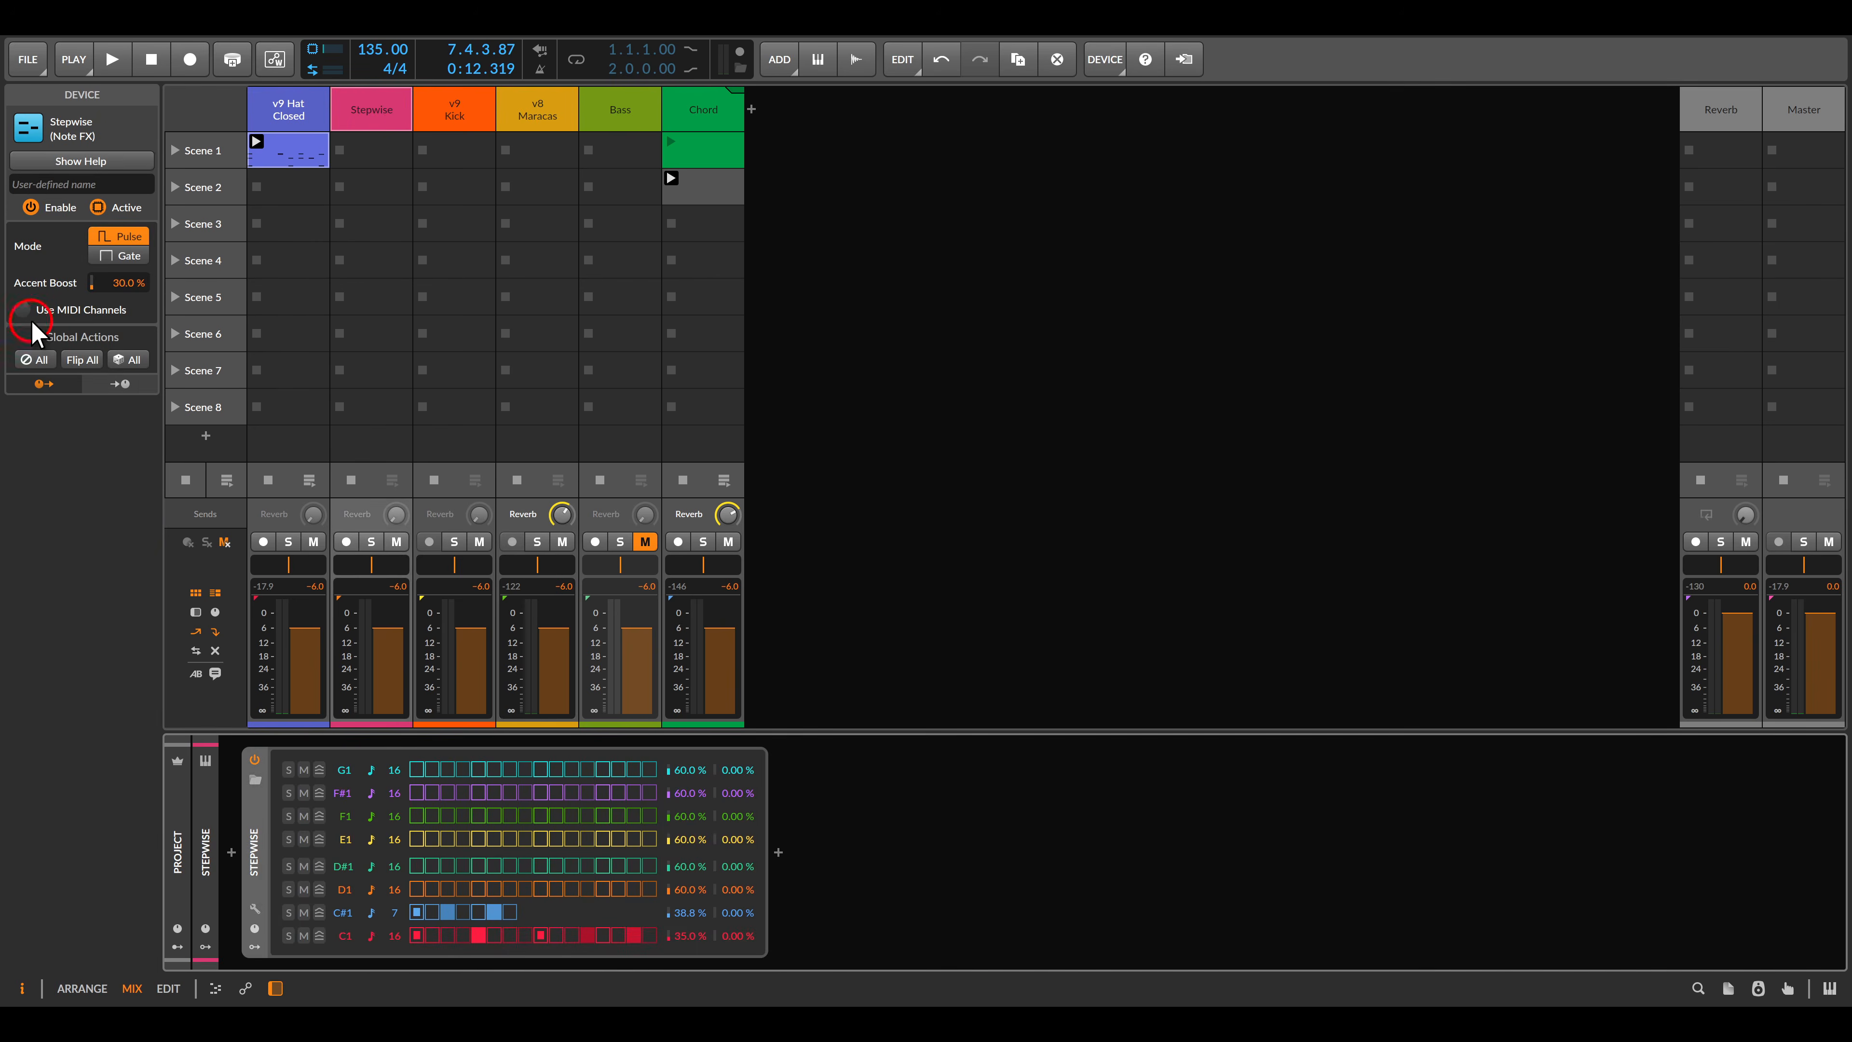
{"action": "left_click", "coordinate": [439, 191]}
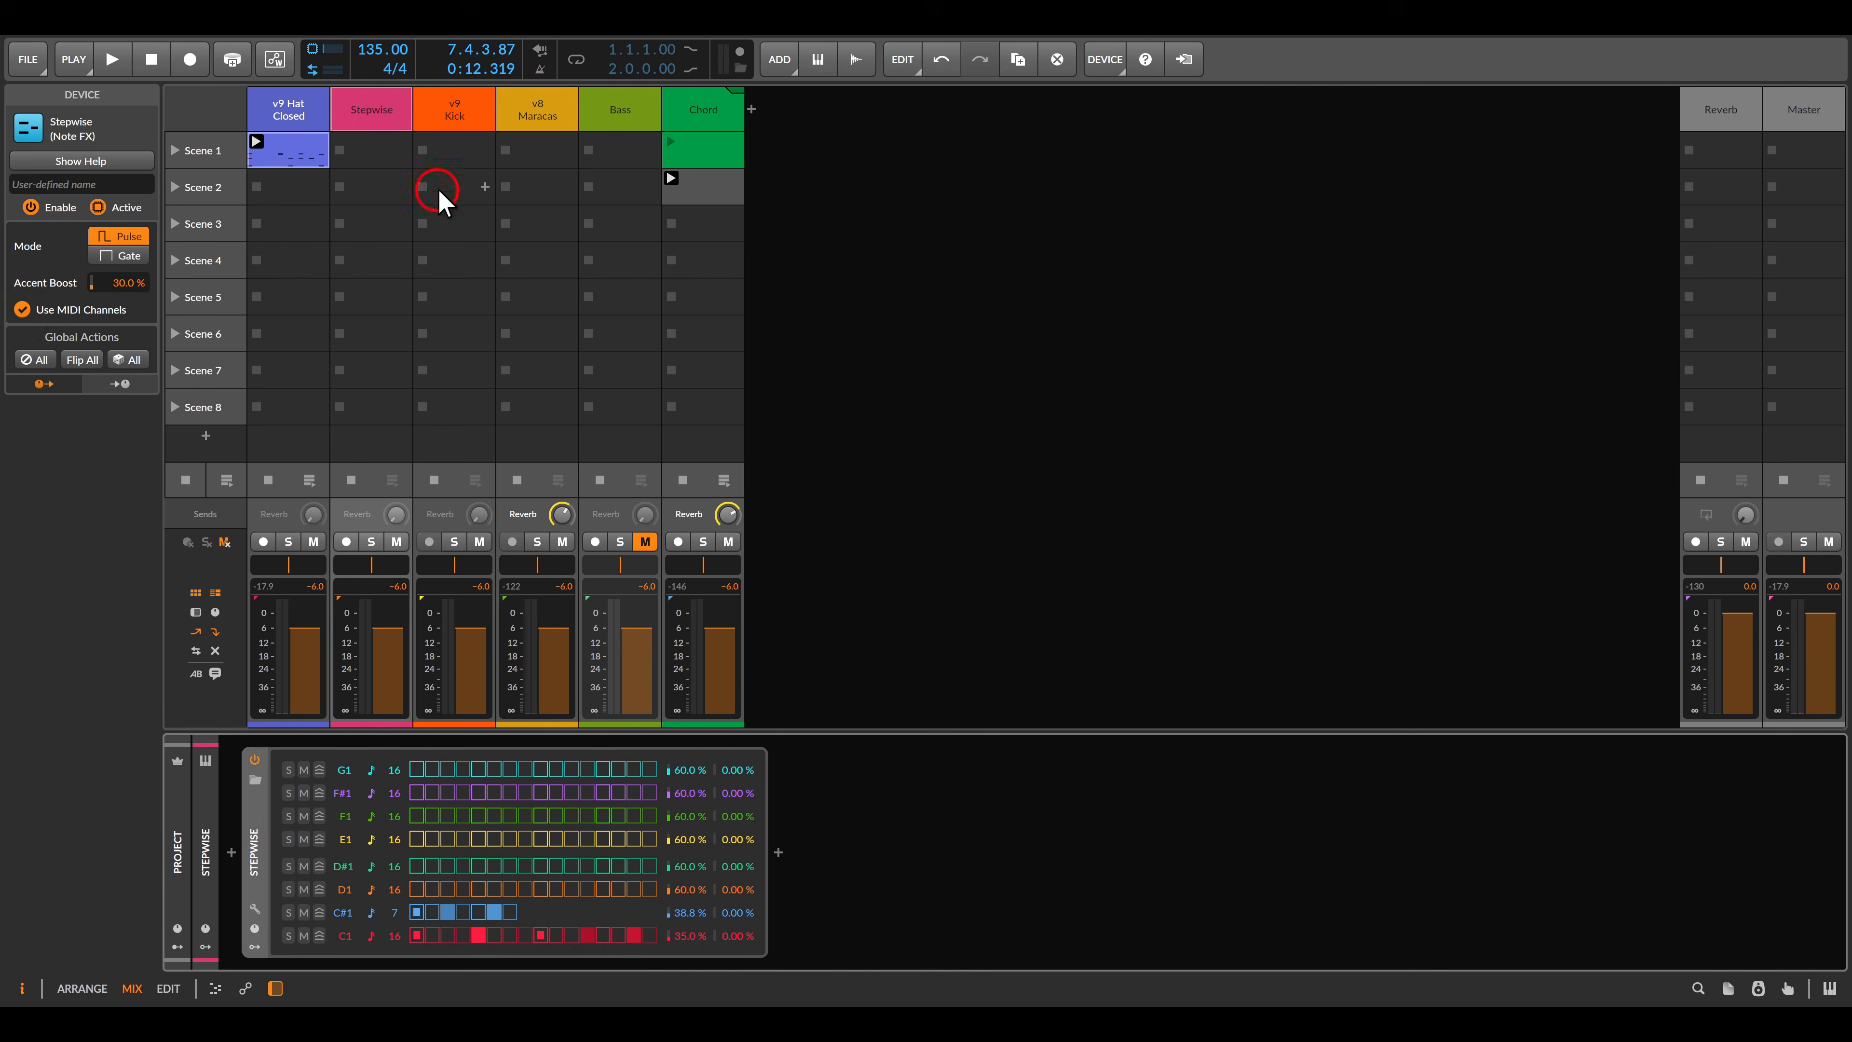
Set the v9 Kick track's input to the Stepwise device on the Stepwise track and arm v9 Kick for recording.
{"action": "left_click", "coordinate": [435, 97]}
{"action": "left_click", "coordinate": [292, 456]}
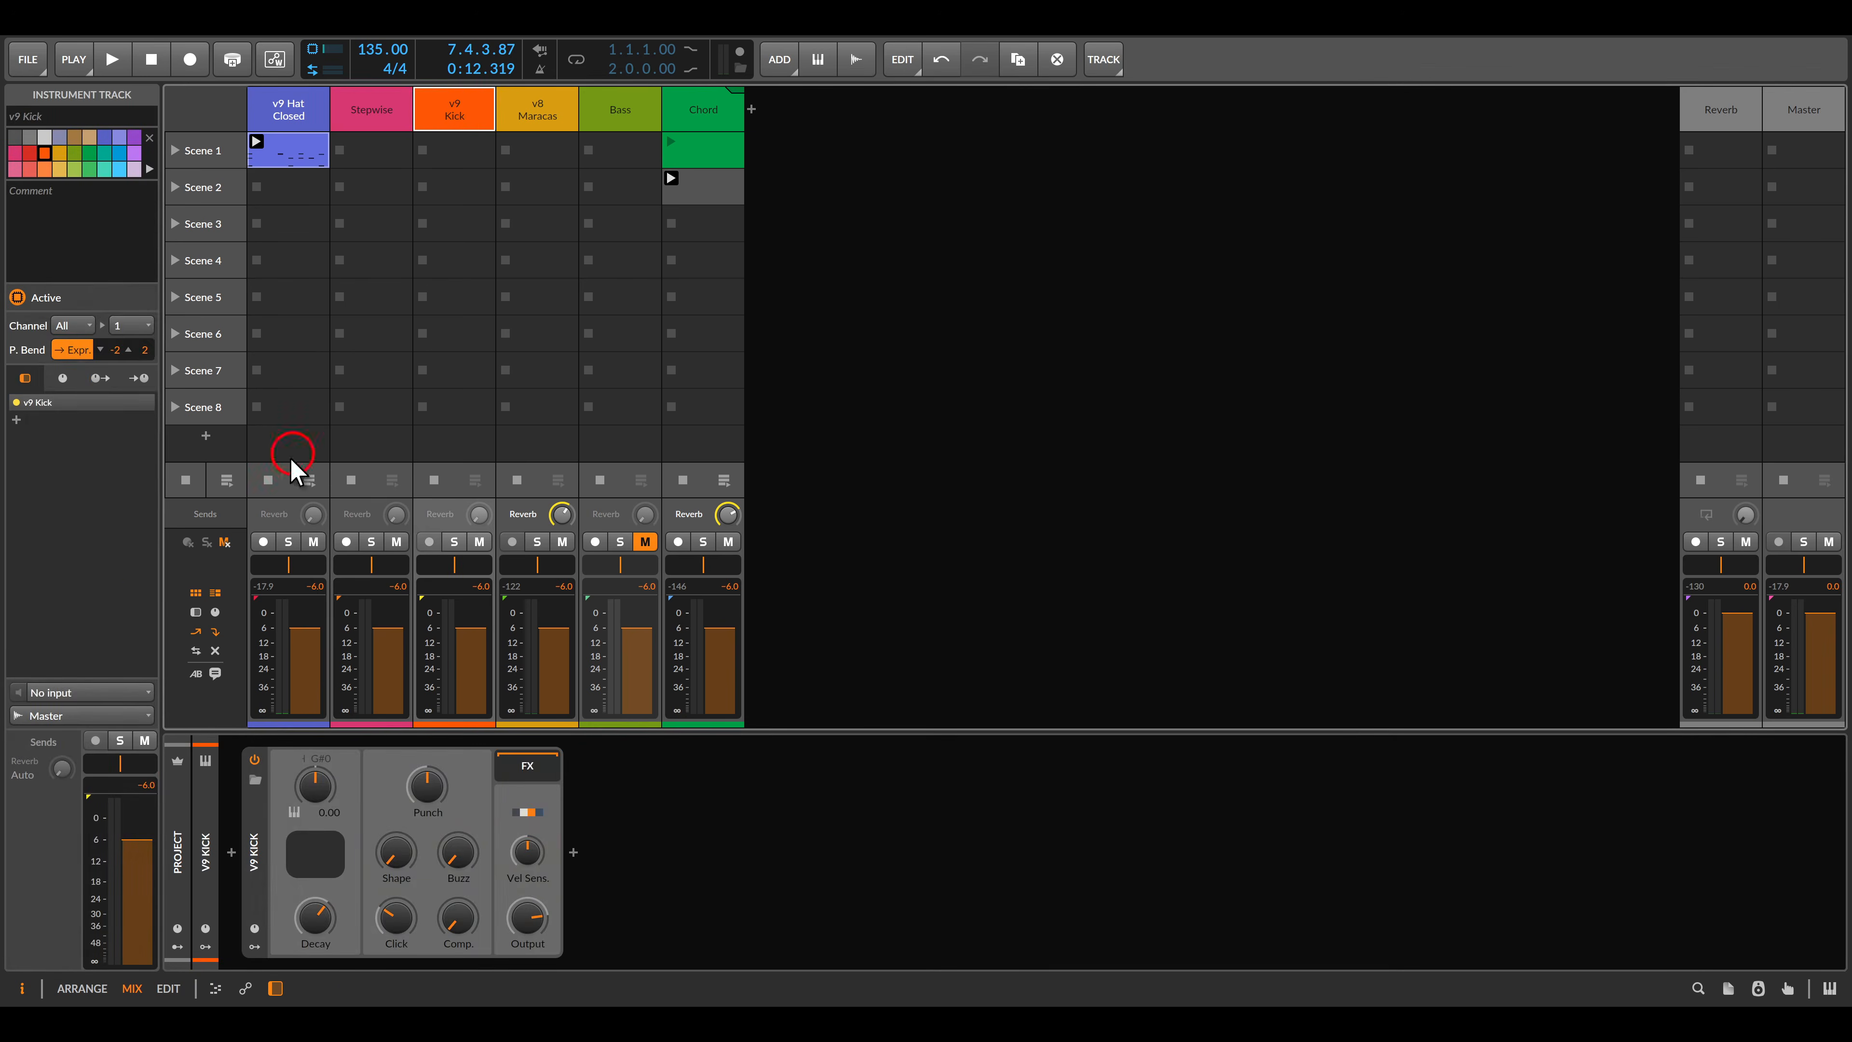
{"action": "left_click", "coordinate": [82, 693]}
{"action": "mouse_move", "coordinate": [131, 547]}
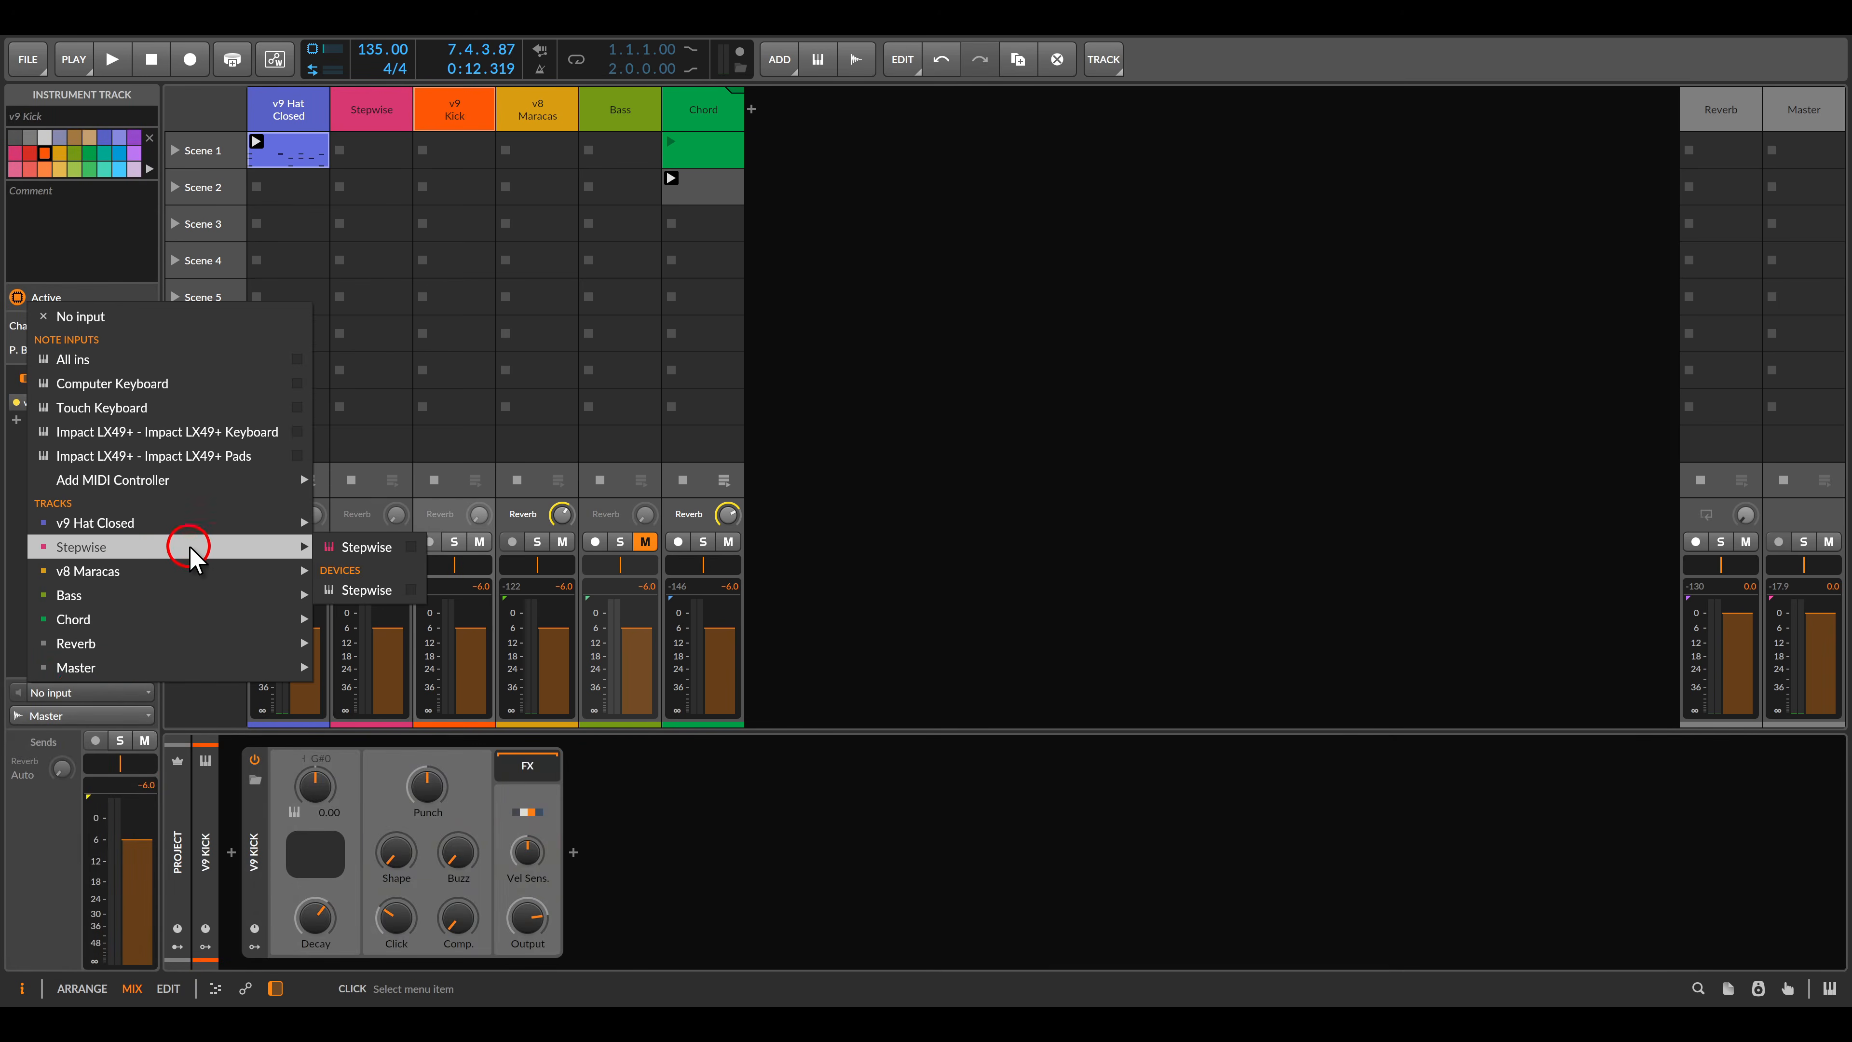
{"action": "left_click", "coordinate": [365, 590]}
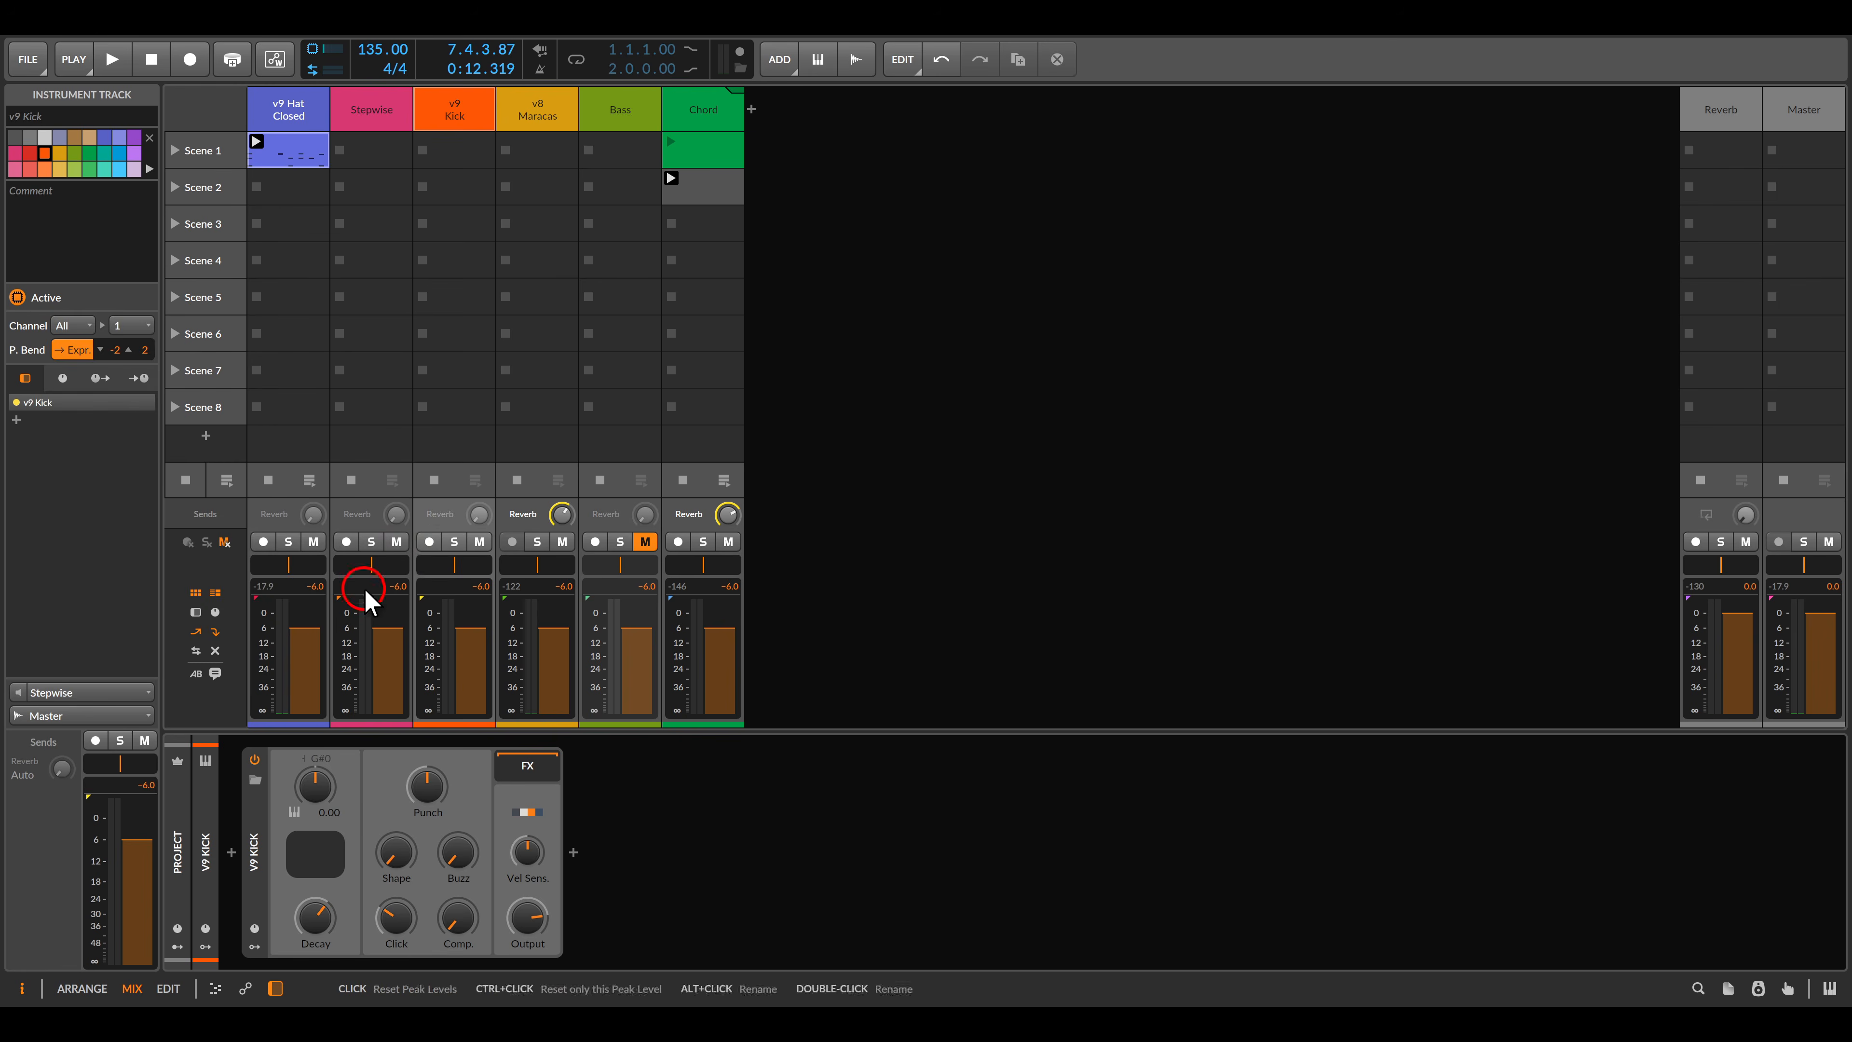
{"action": "left_click", "coordinate": [426, 549]}
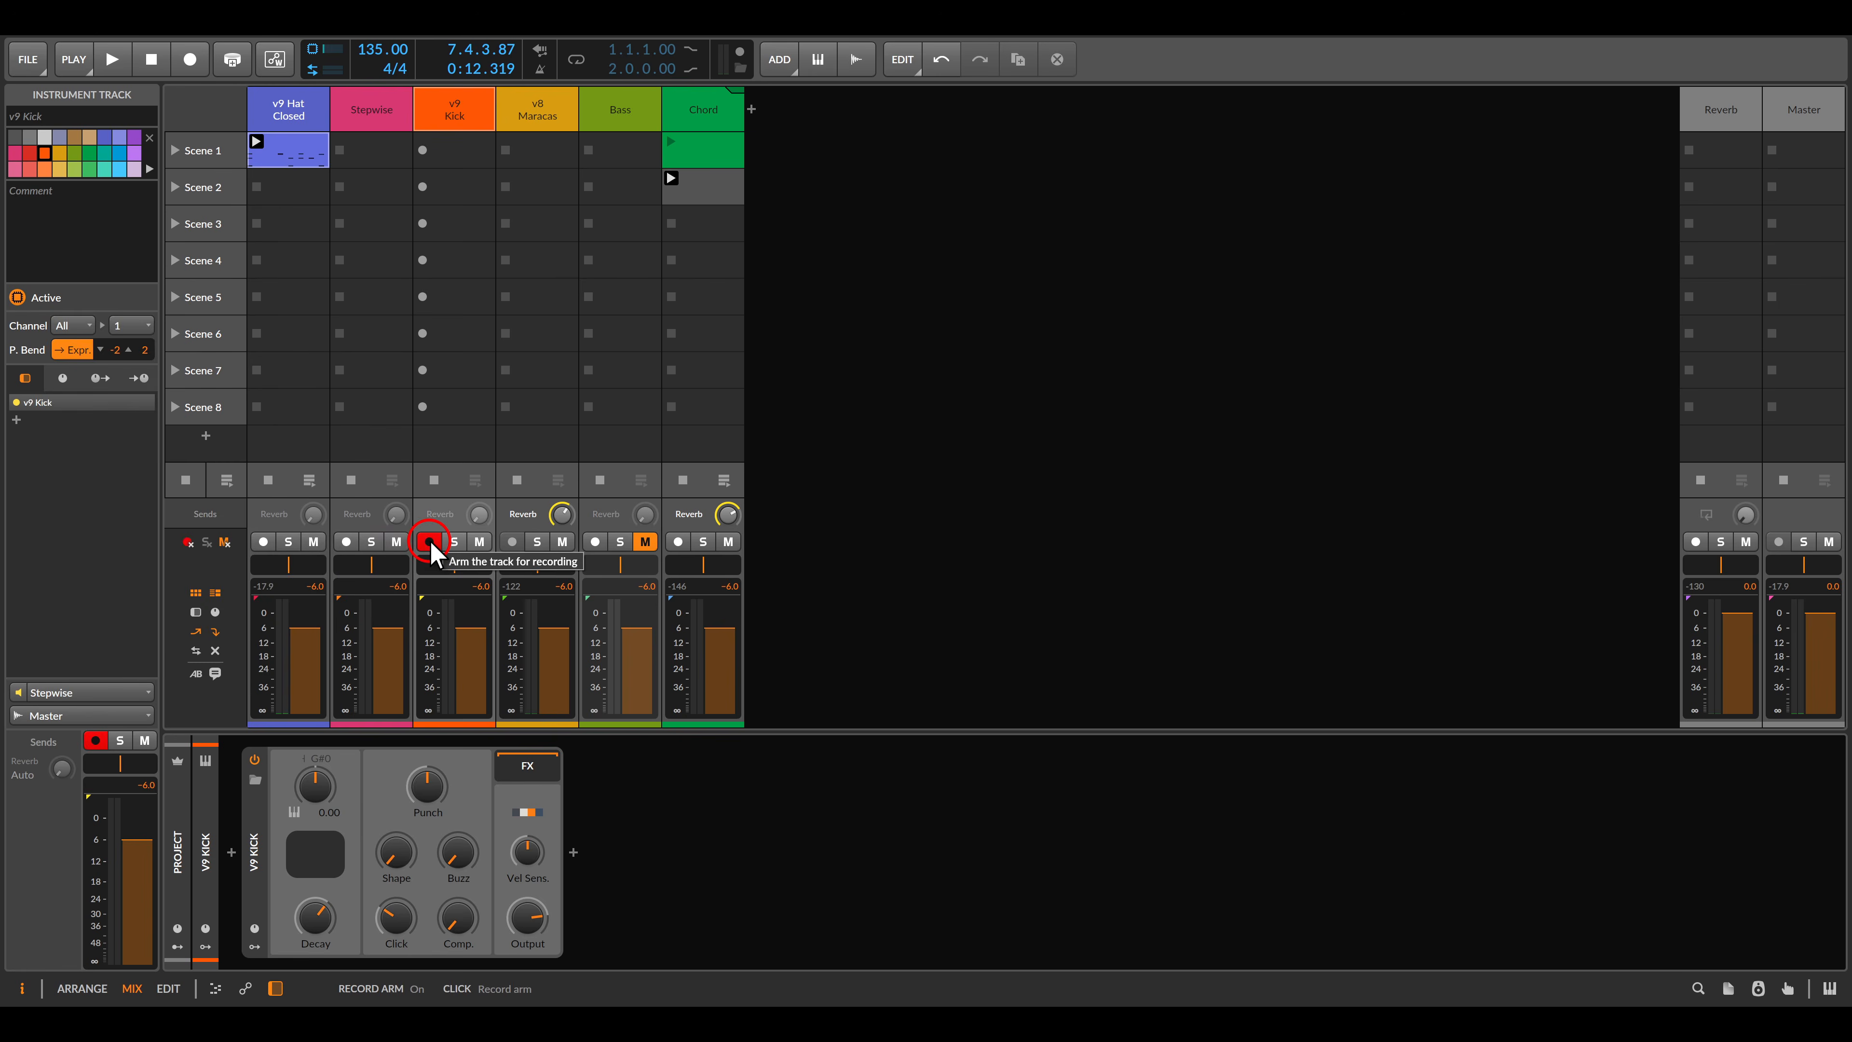
Restrict v9 Kick to incoming MIDI channel 1, start playback, and check the lanes on the Stepwise track.
{"action": "left_click", "coordinate": [316, 437]}
{"action": "left_click", "coordinate": [83, 328]}
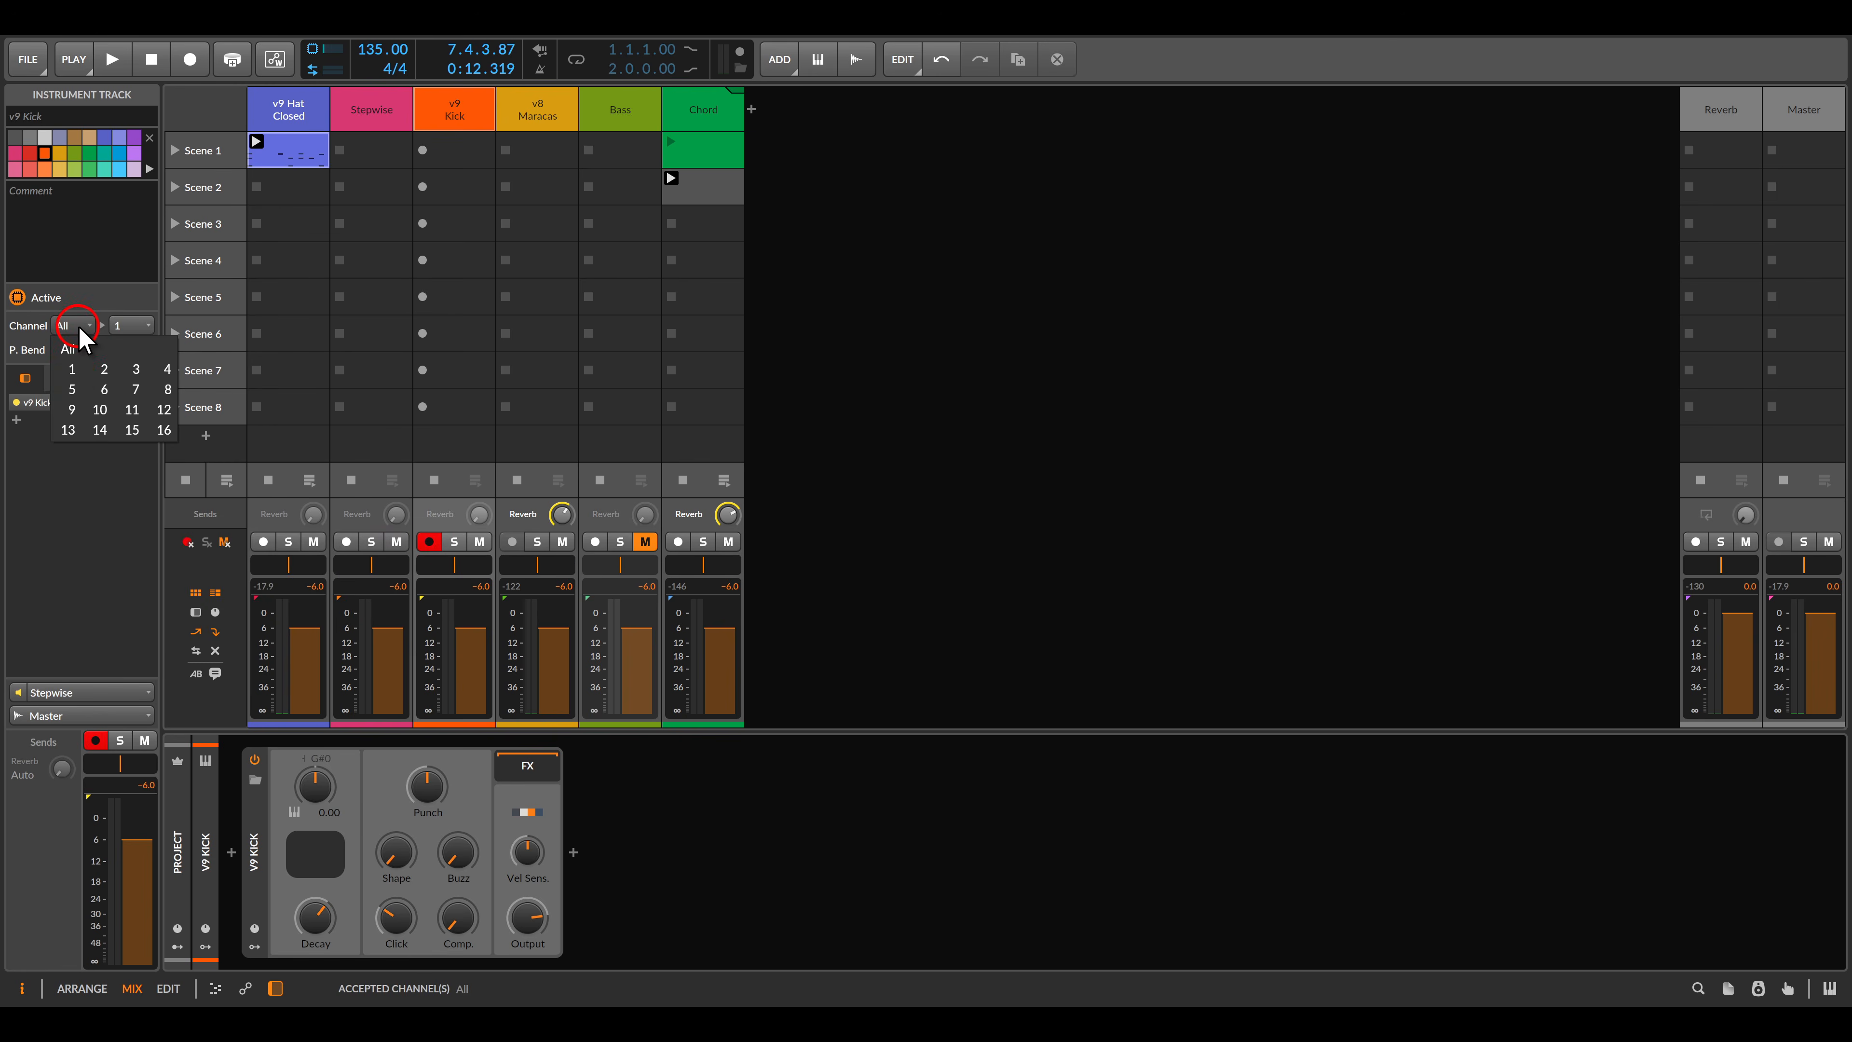
{"action": "left_click", "coordinate": [71, 369]}
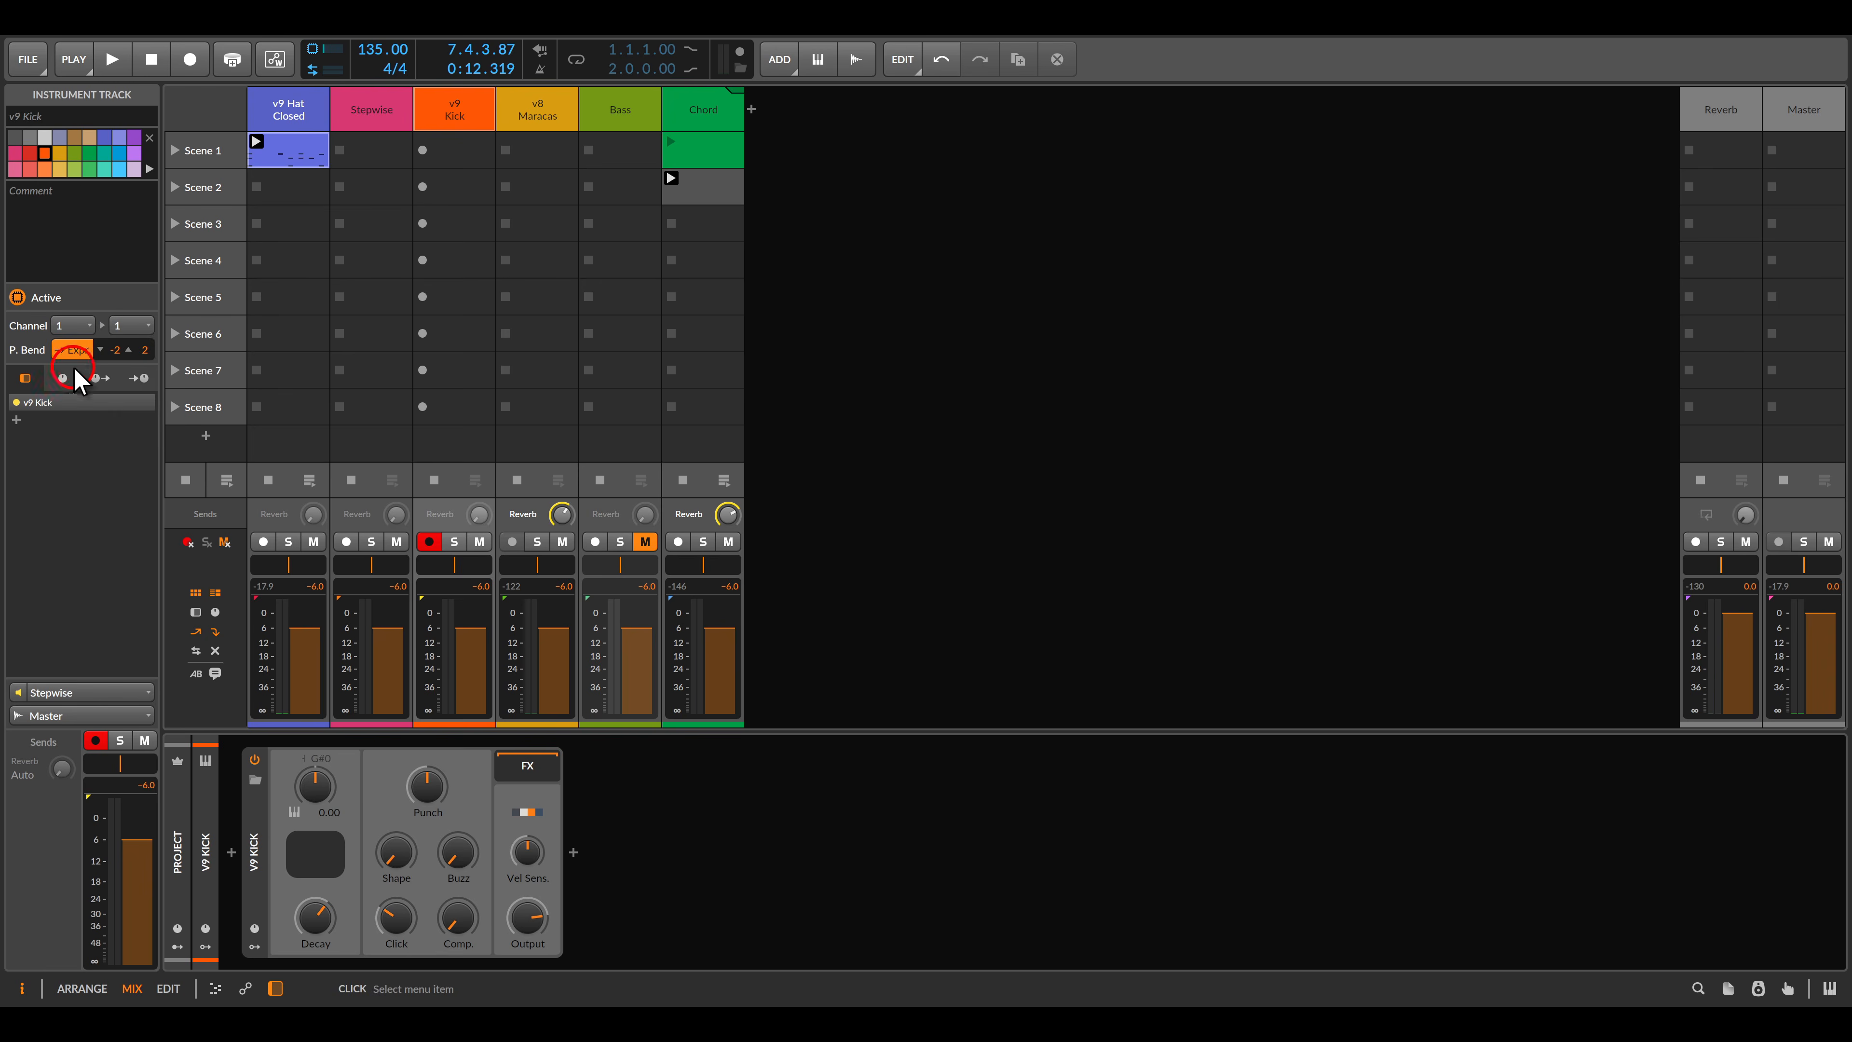
{"action": "key", "text": "space"}
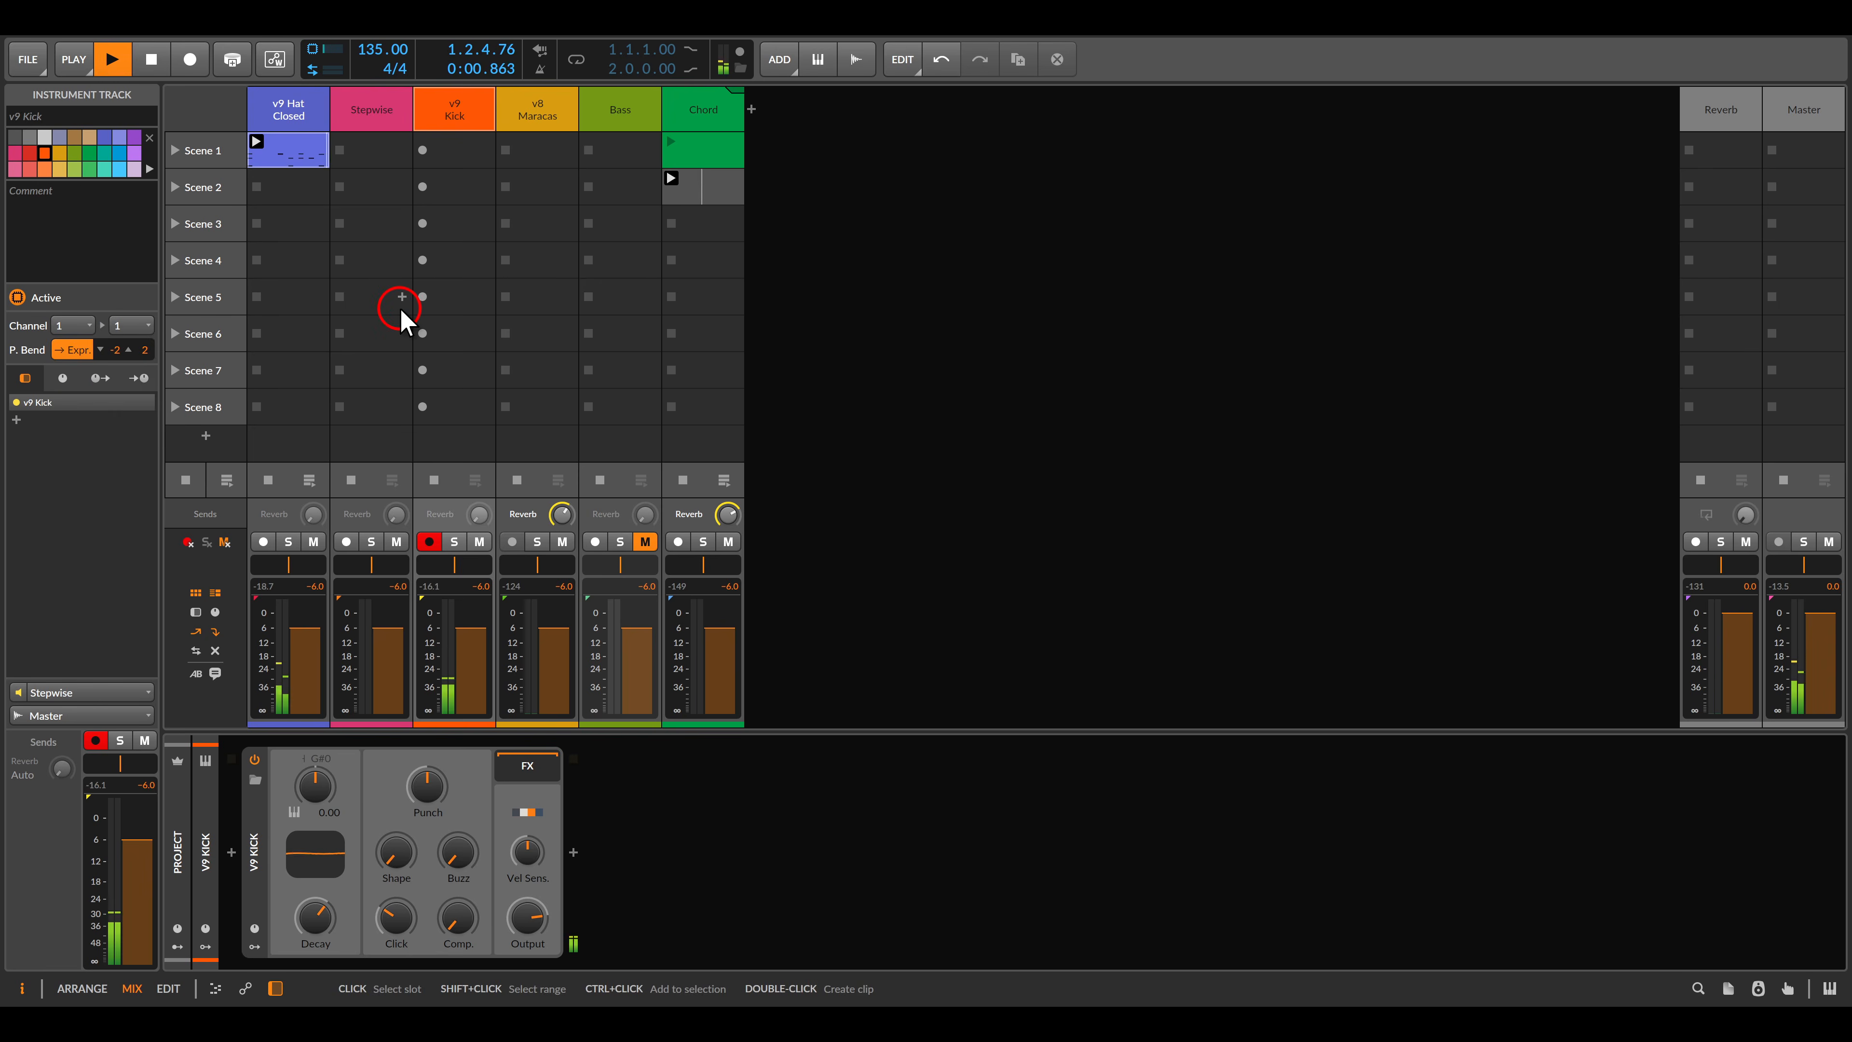
{"action": "left_click", "coordinate": [383, 123]}
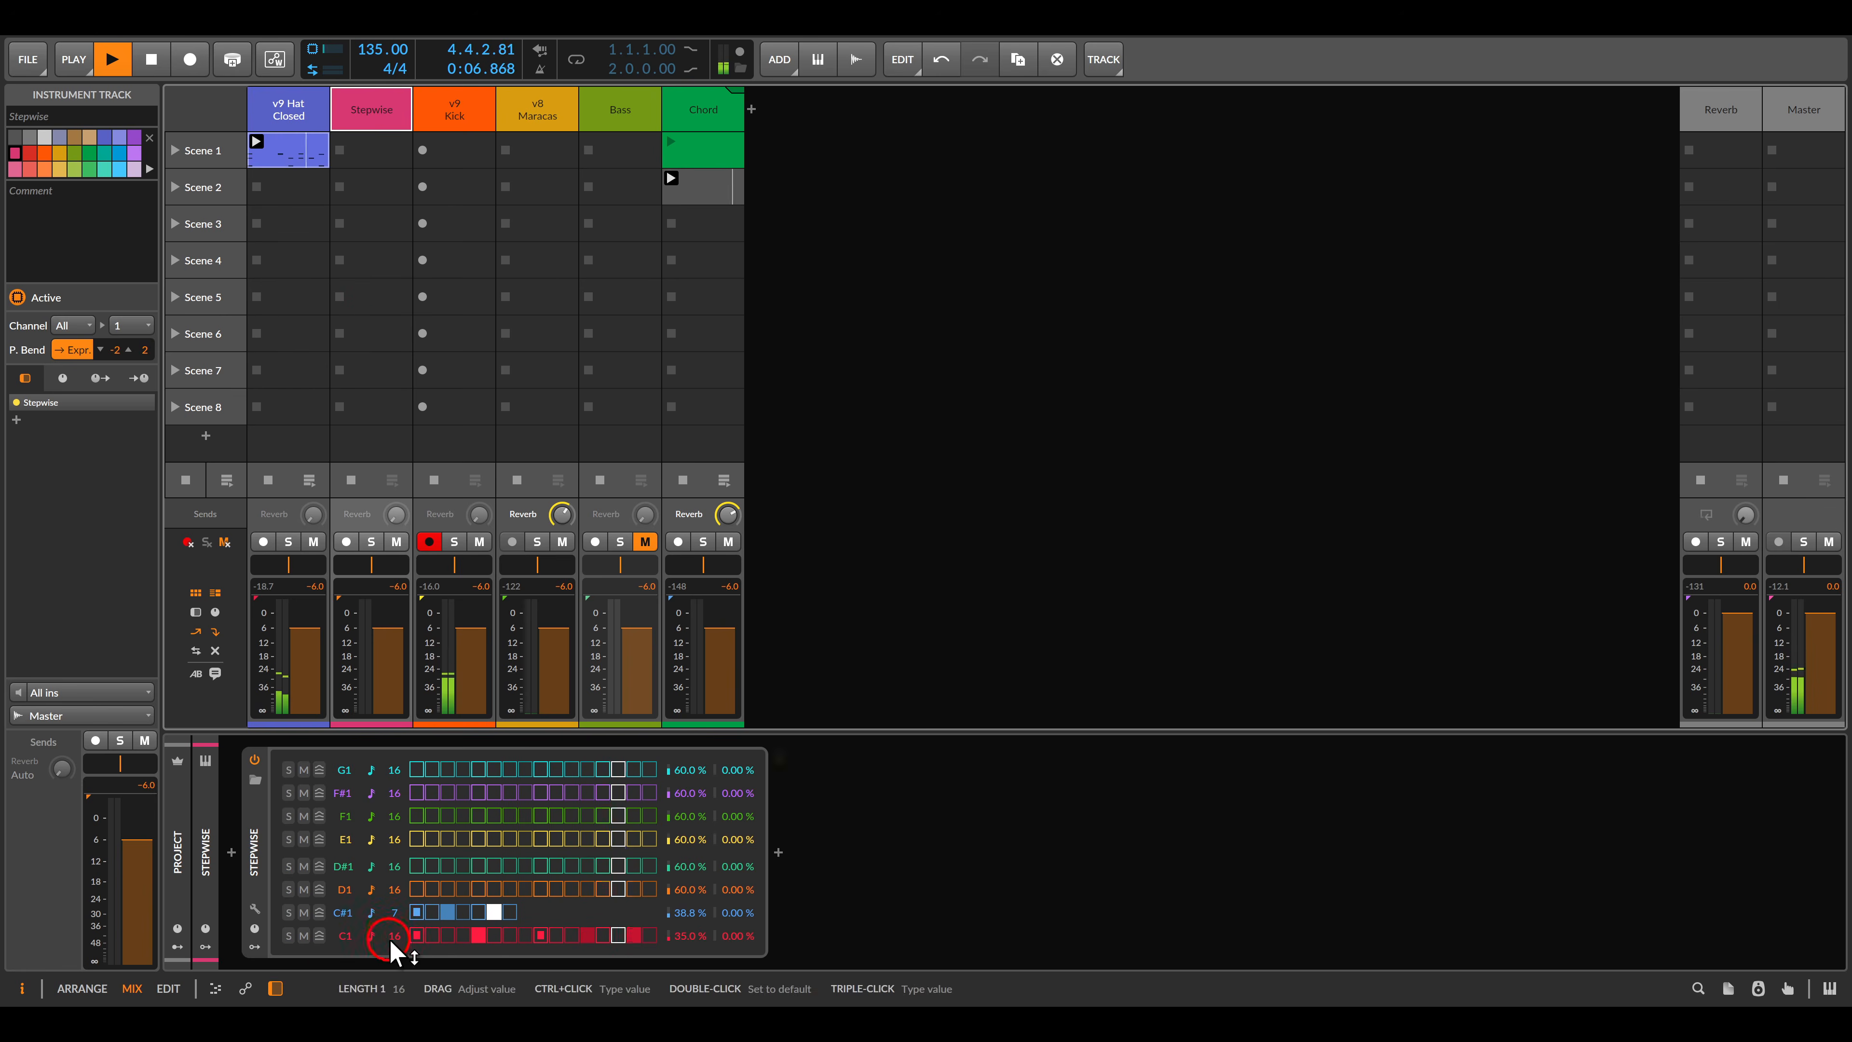
Set v8 Maracas' input to the Stepwise device, restrict it to MIDI channel 2, and arm the track for recording.
{"action": "left_click", "coordinate": [531, 111]}
{"action": "left_click", "coordinate": [62, 692]}
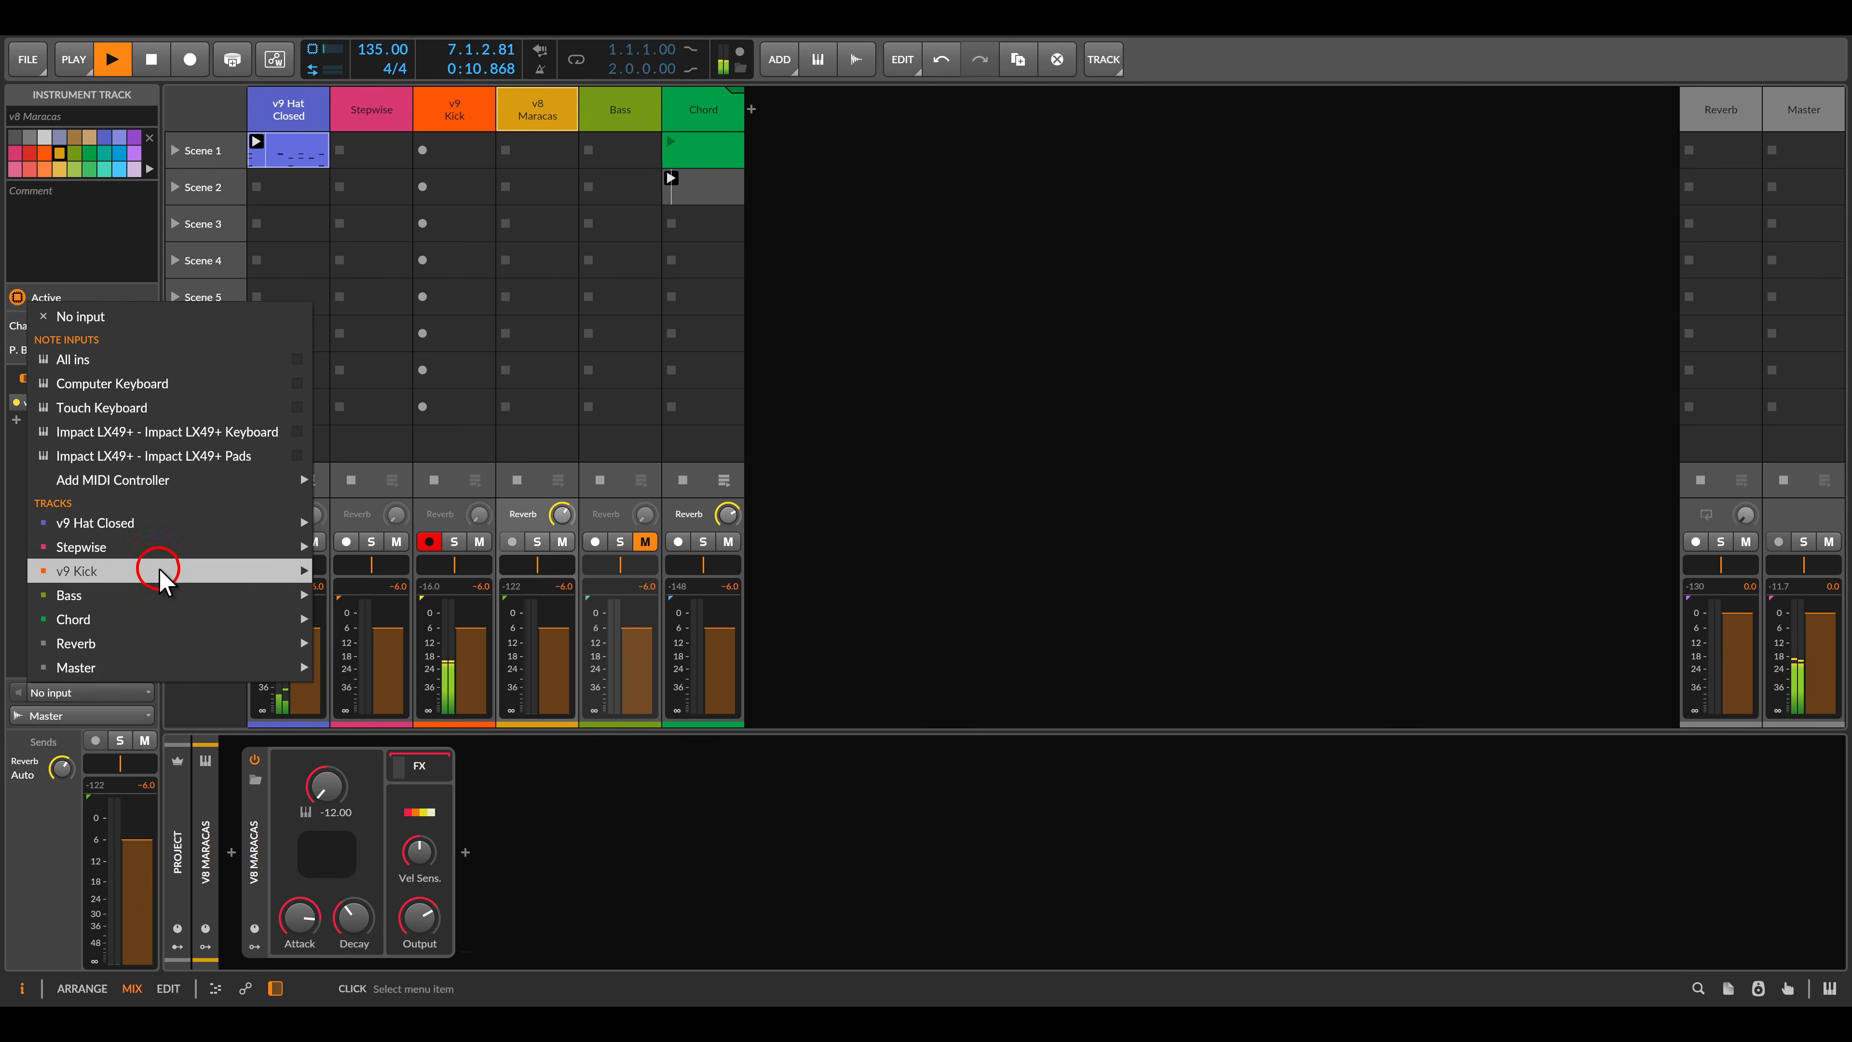
{"action": "mouse_move", "coordinate": [150, 547]}
{"action": "left_click", "coordinate": [368, 587]}
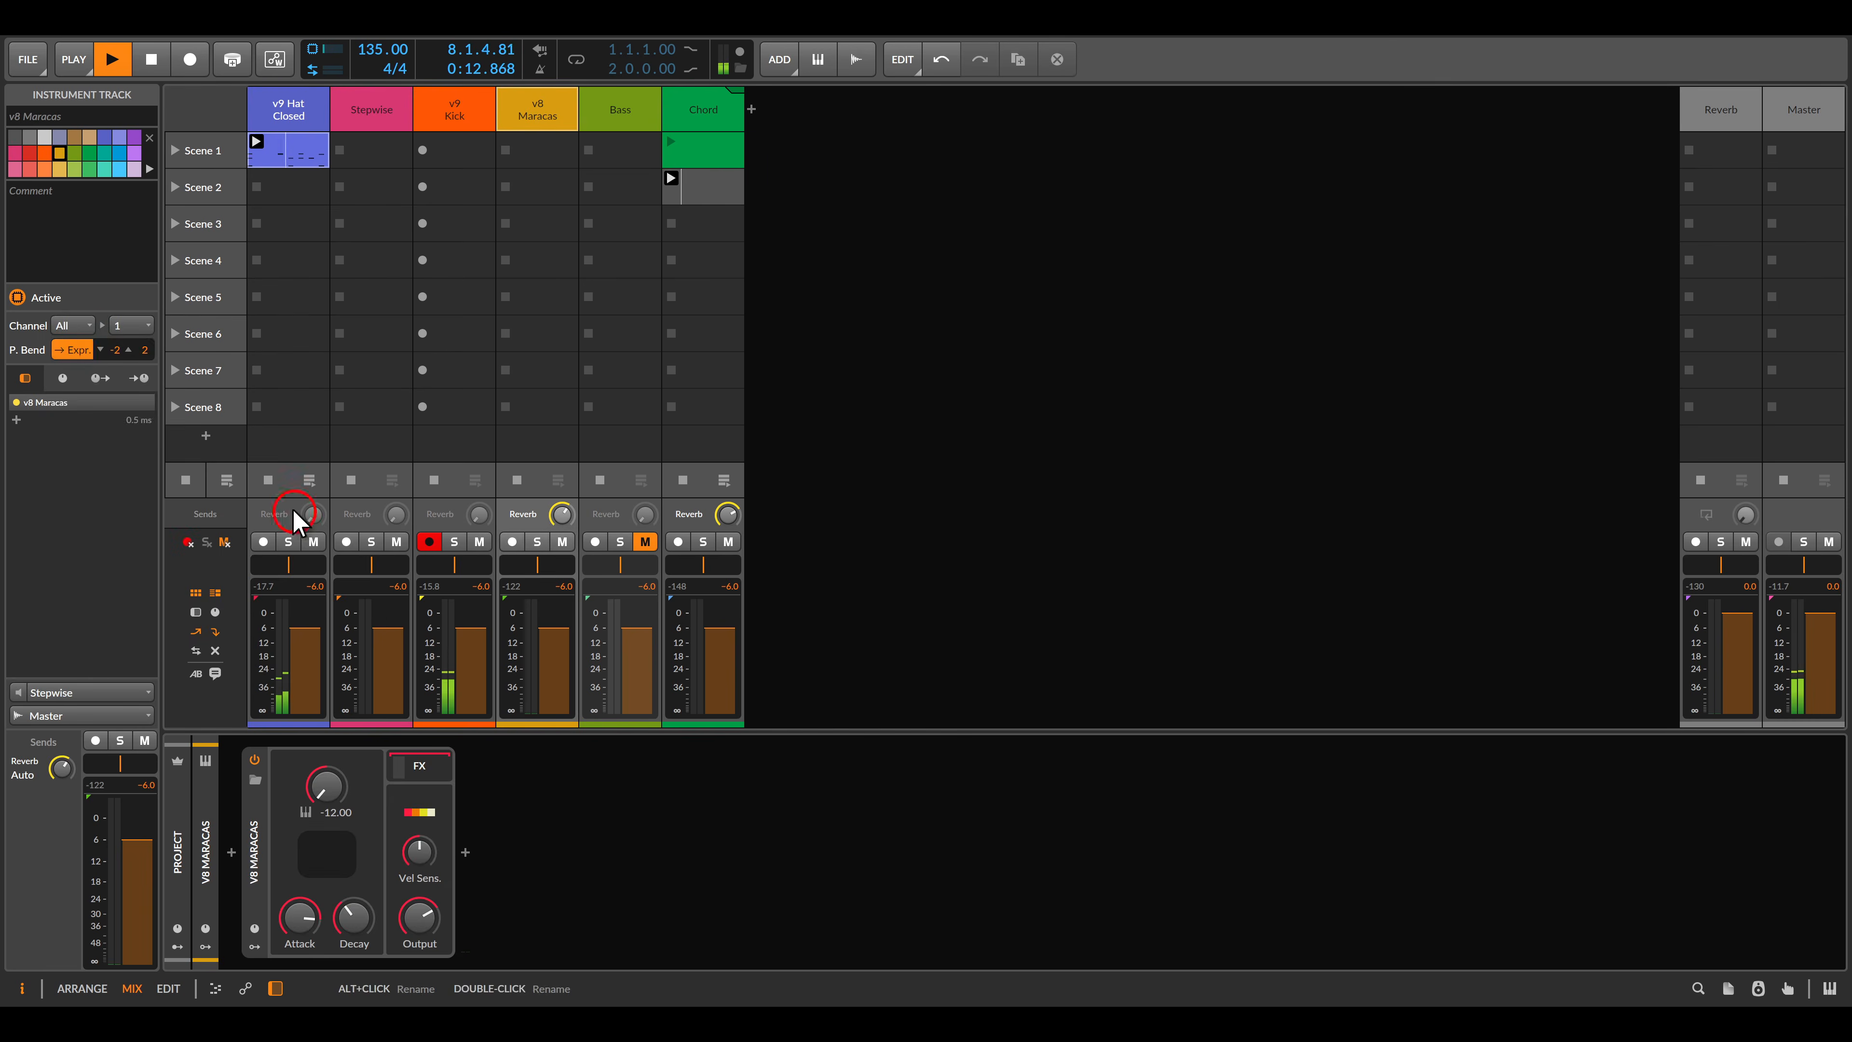
{"action": "left_click", "coordinate": [82, 325]}
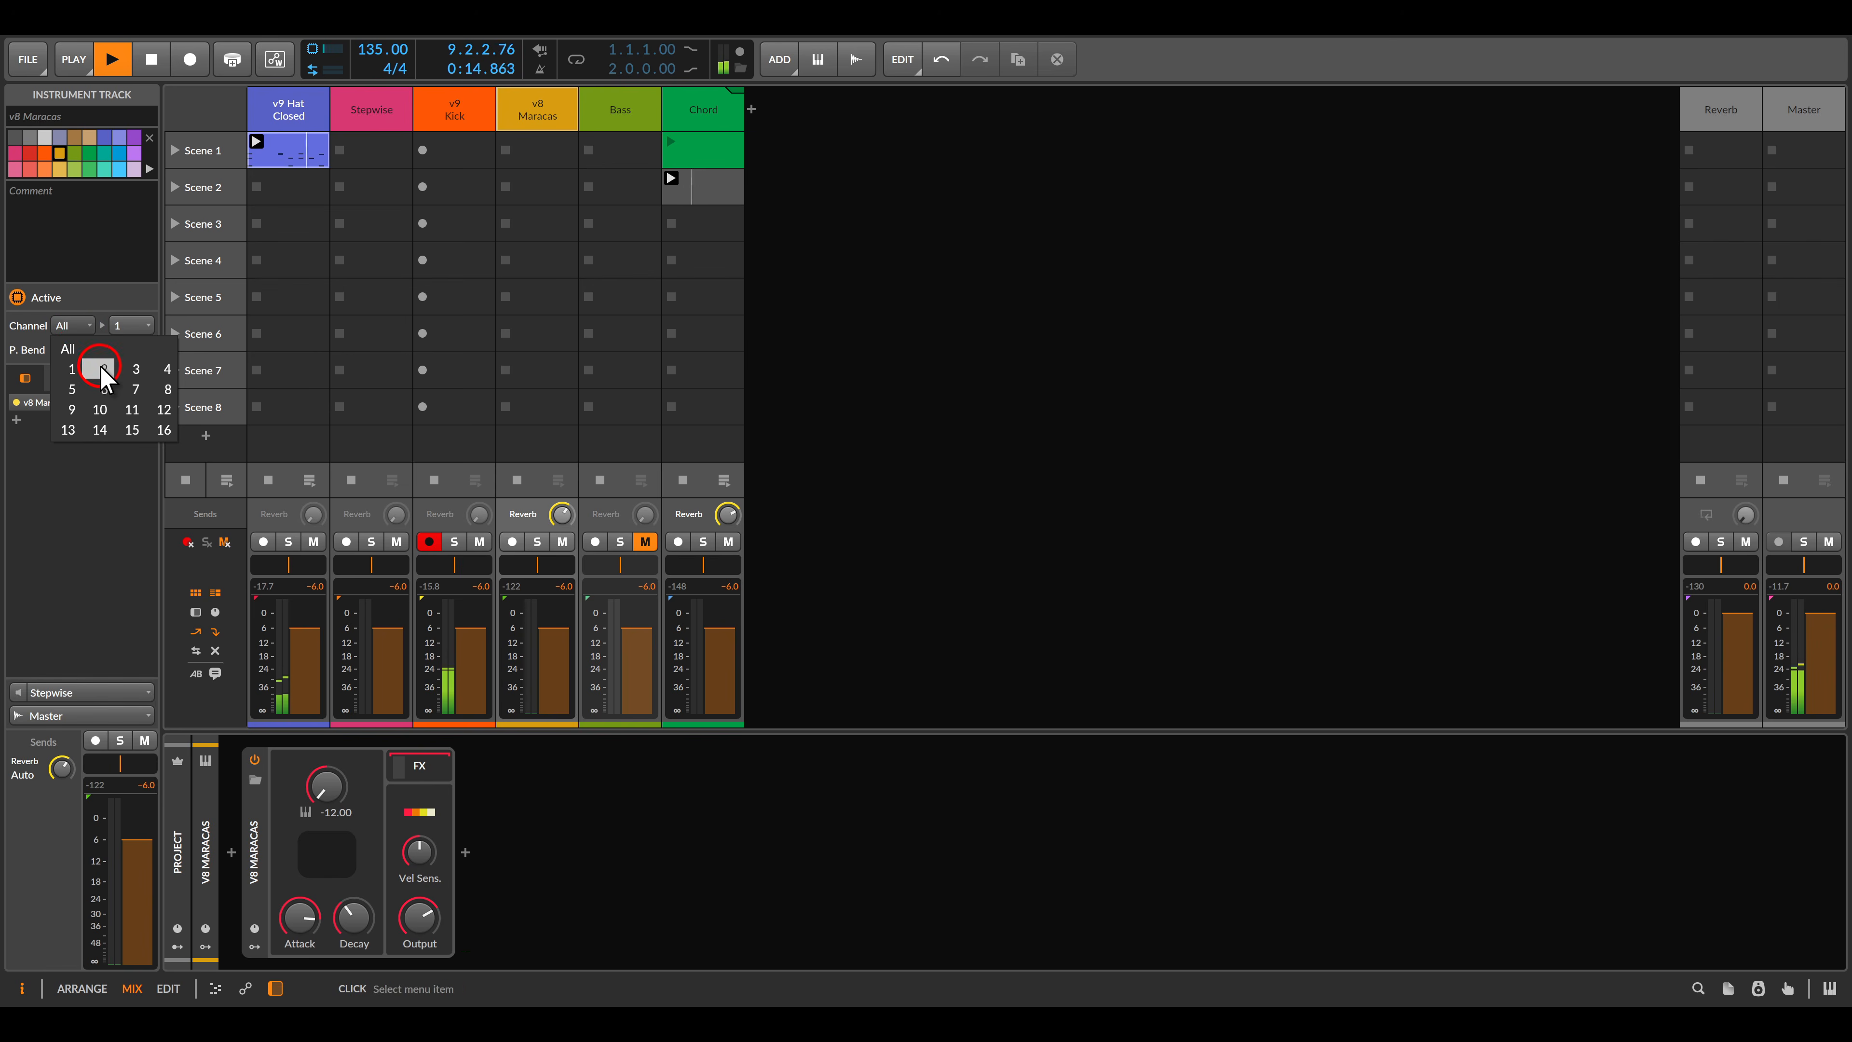
{"action": "left_click", "coordinate": [102, 371]}
{"action": "left_click", "coordinate": [513, 541]}
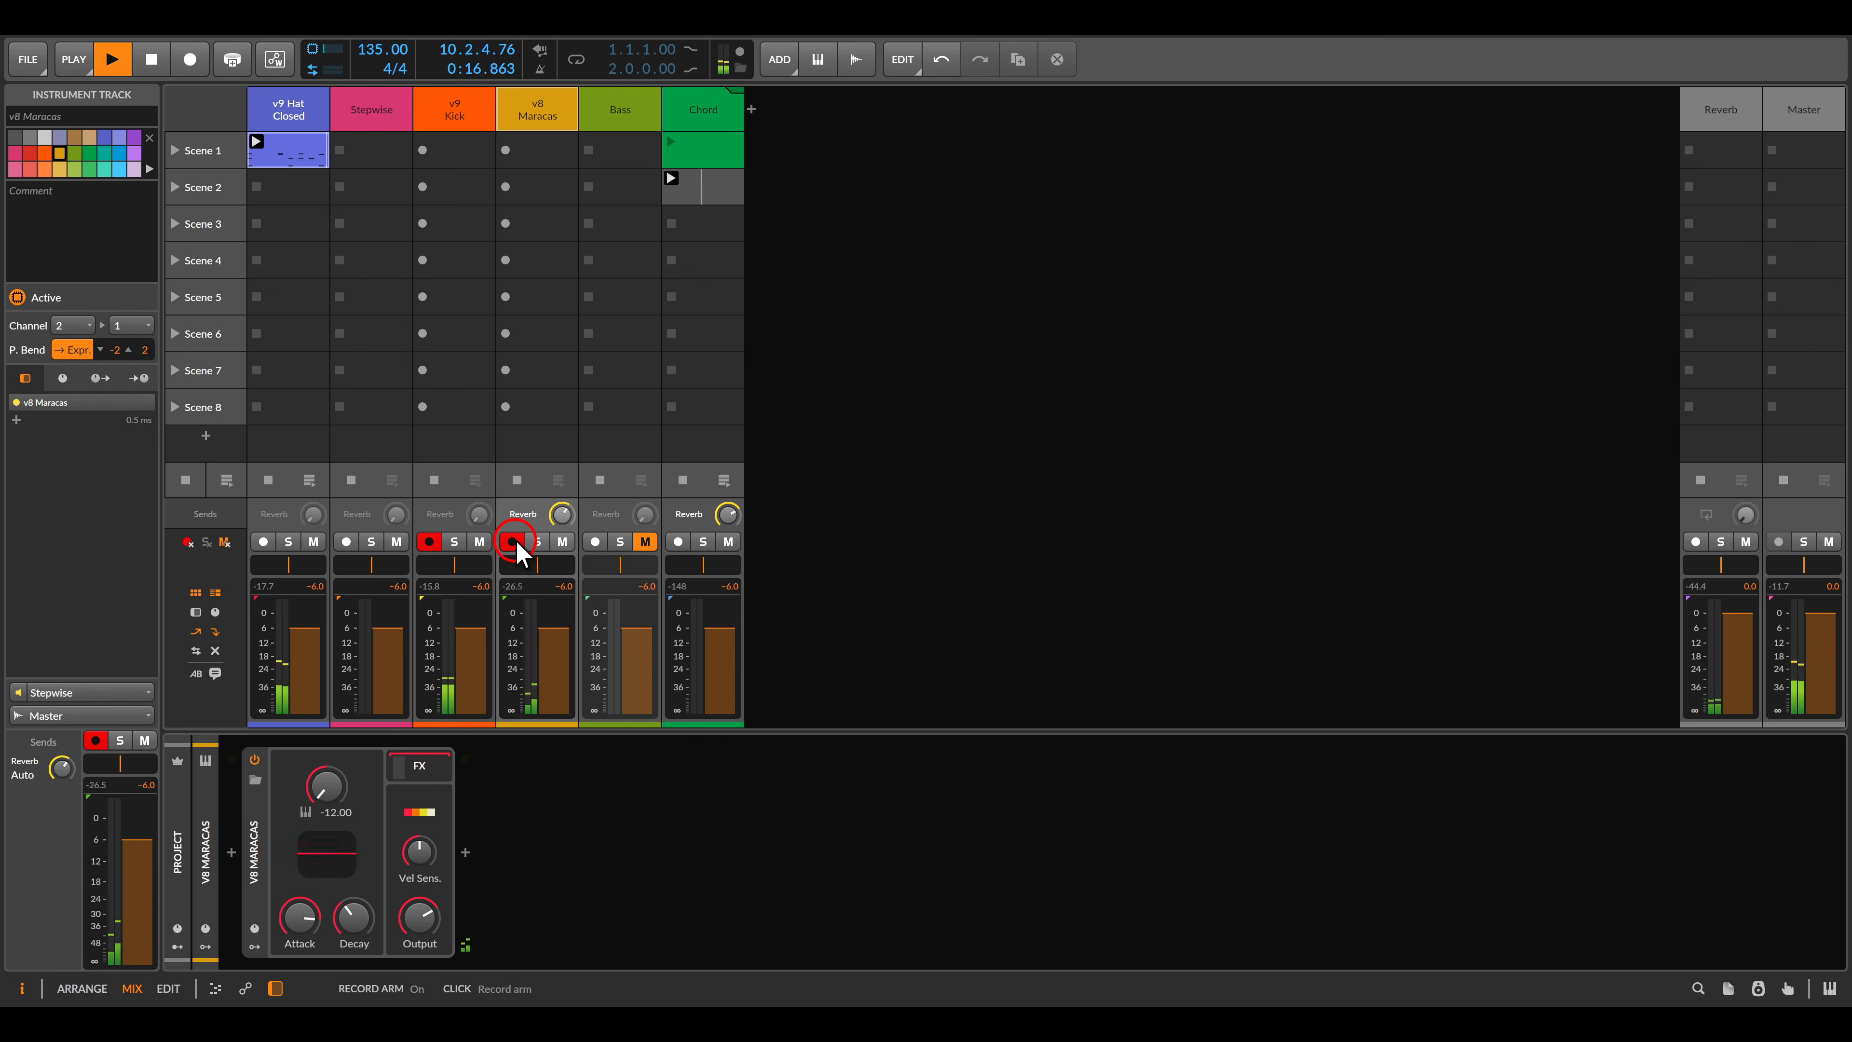
Review the Stepwise lanes and the v8 Maracas and v9 Kick tracks while they play, and stop playback.
{"action": "left_click", "coordinate": [383, 115]}
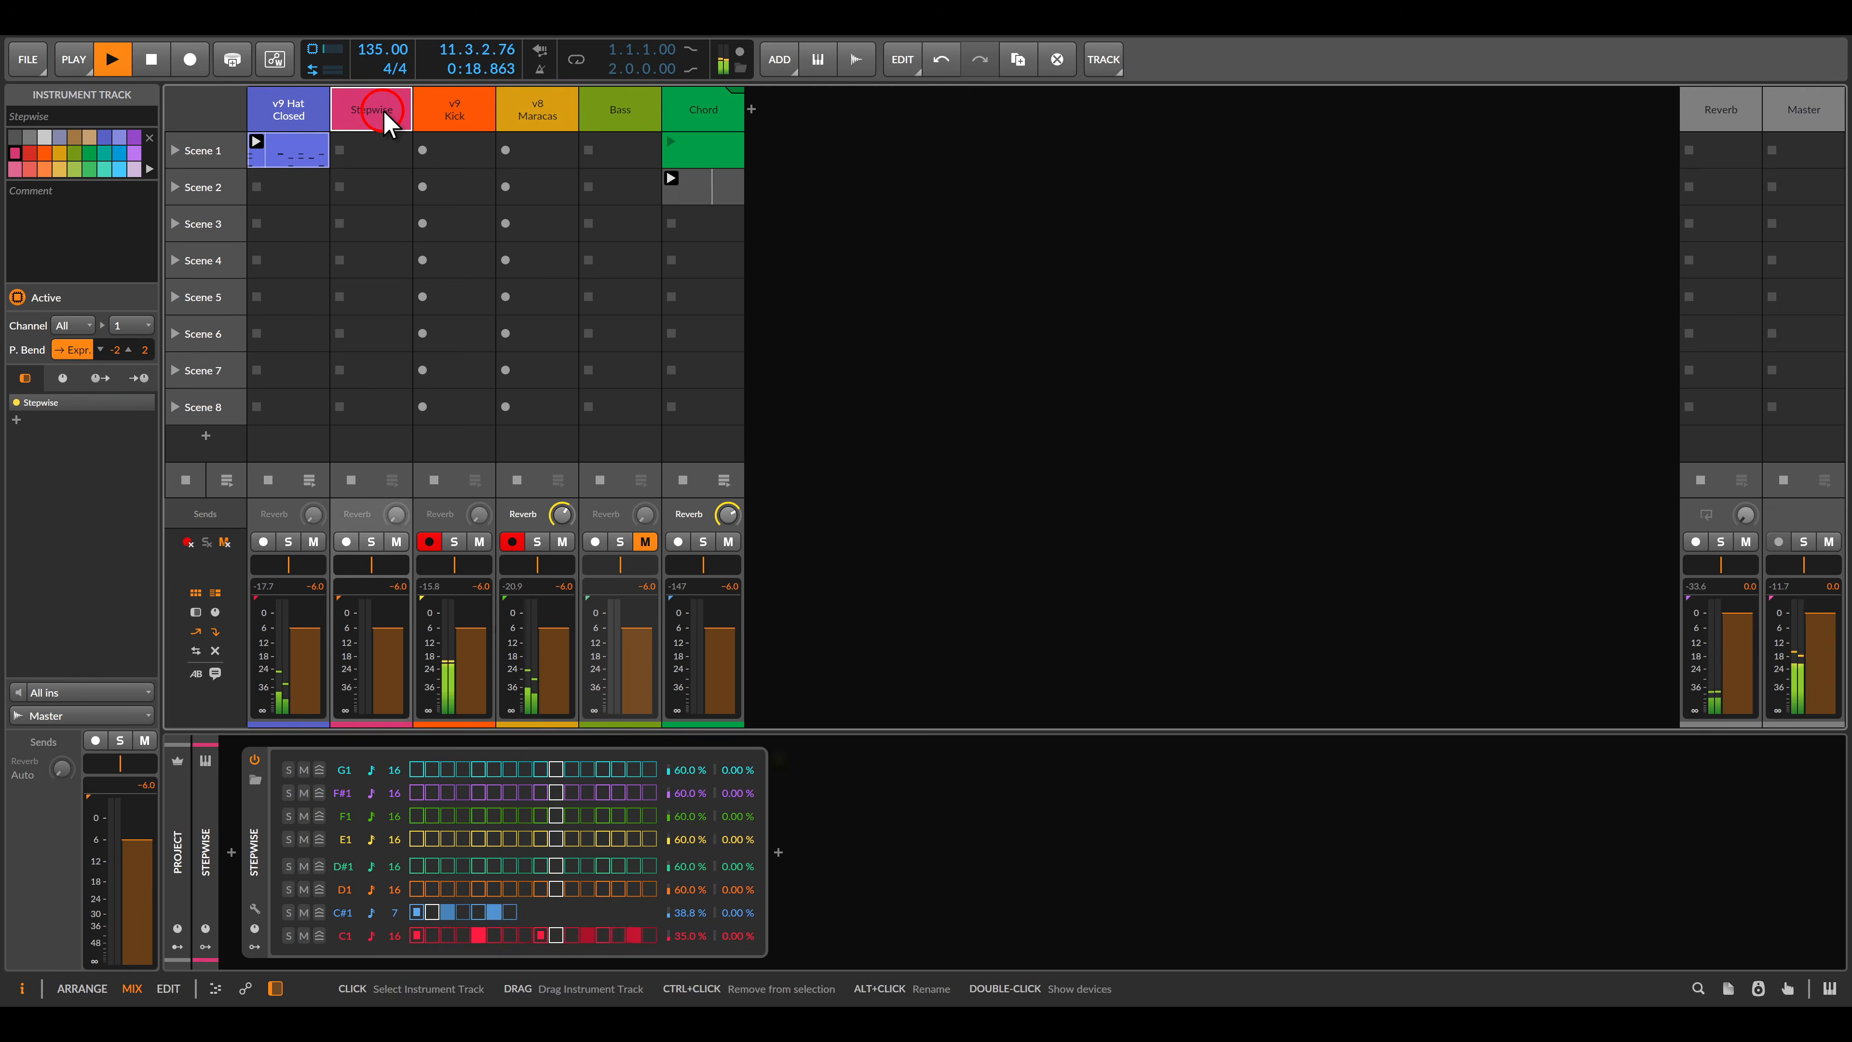
{"action": "left_click", "coordinate": [452, 114]}
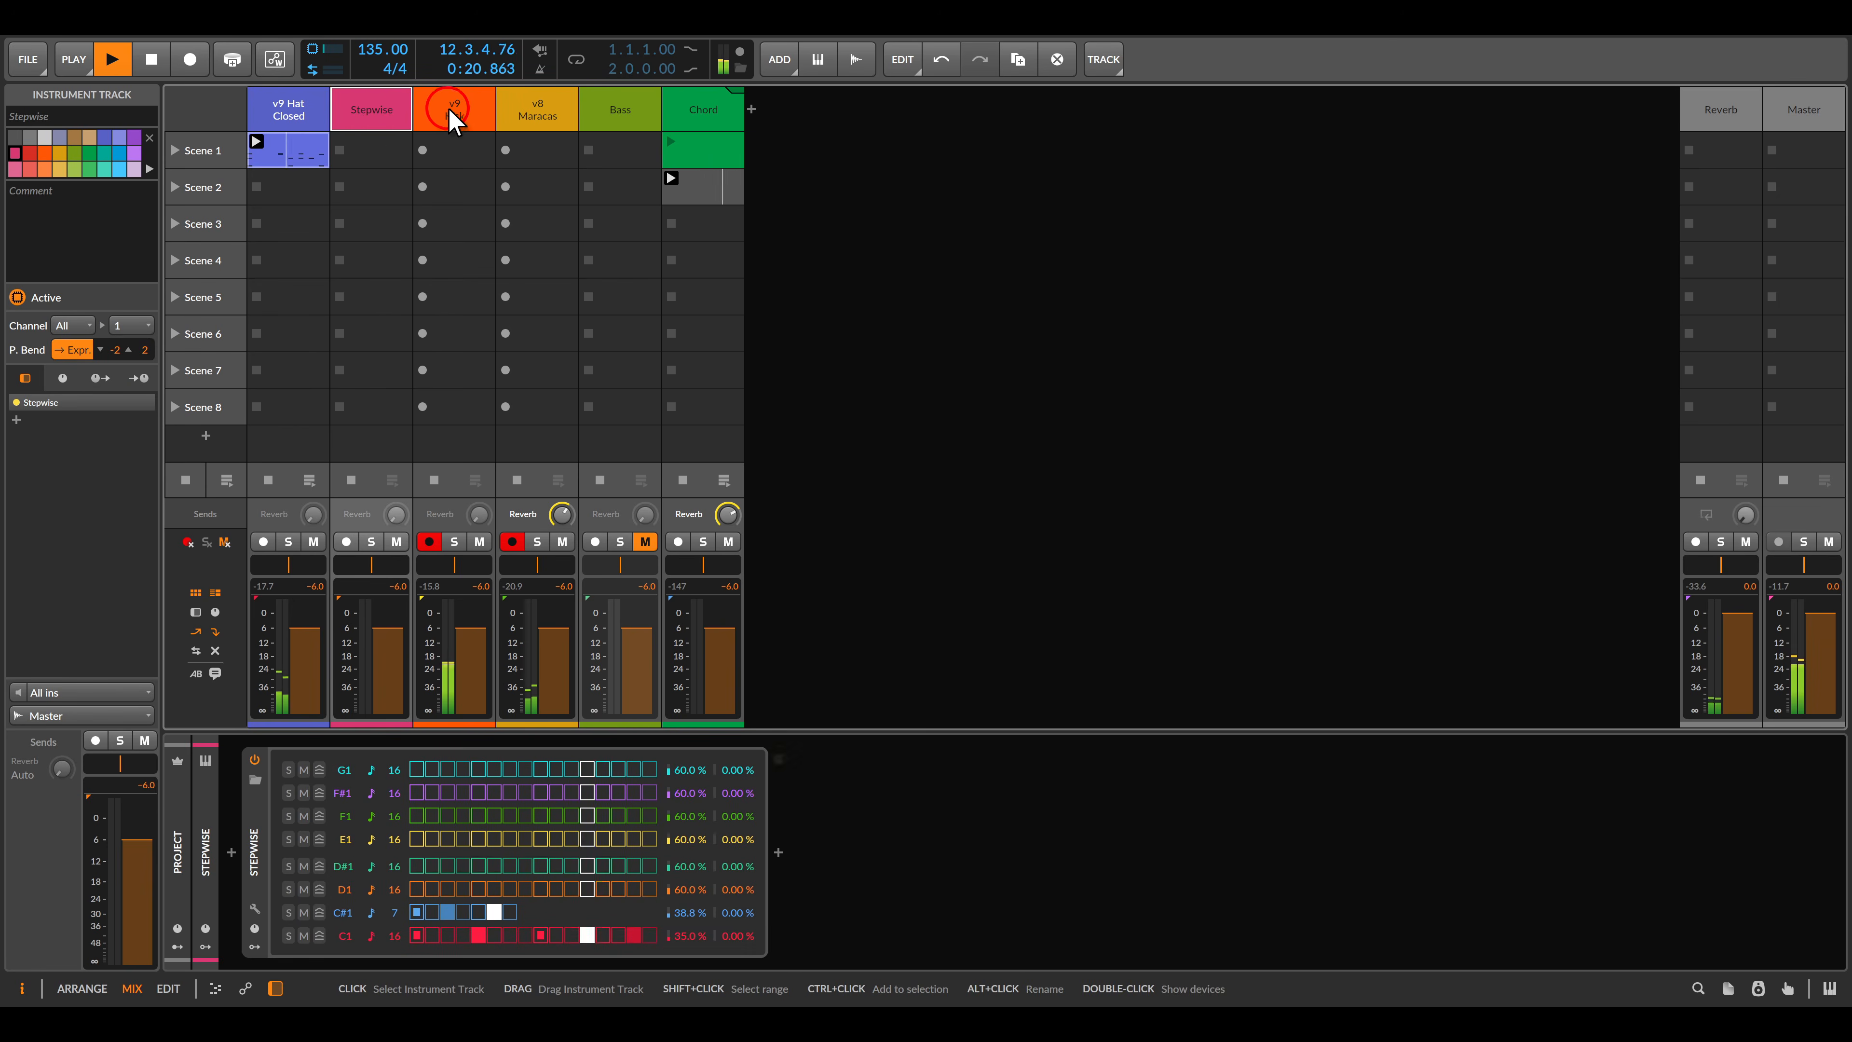
{"action": "left_click", "coordinate": [531, 110]}
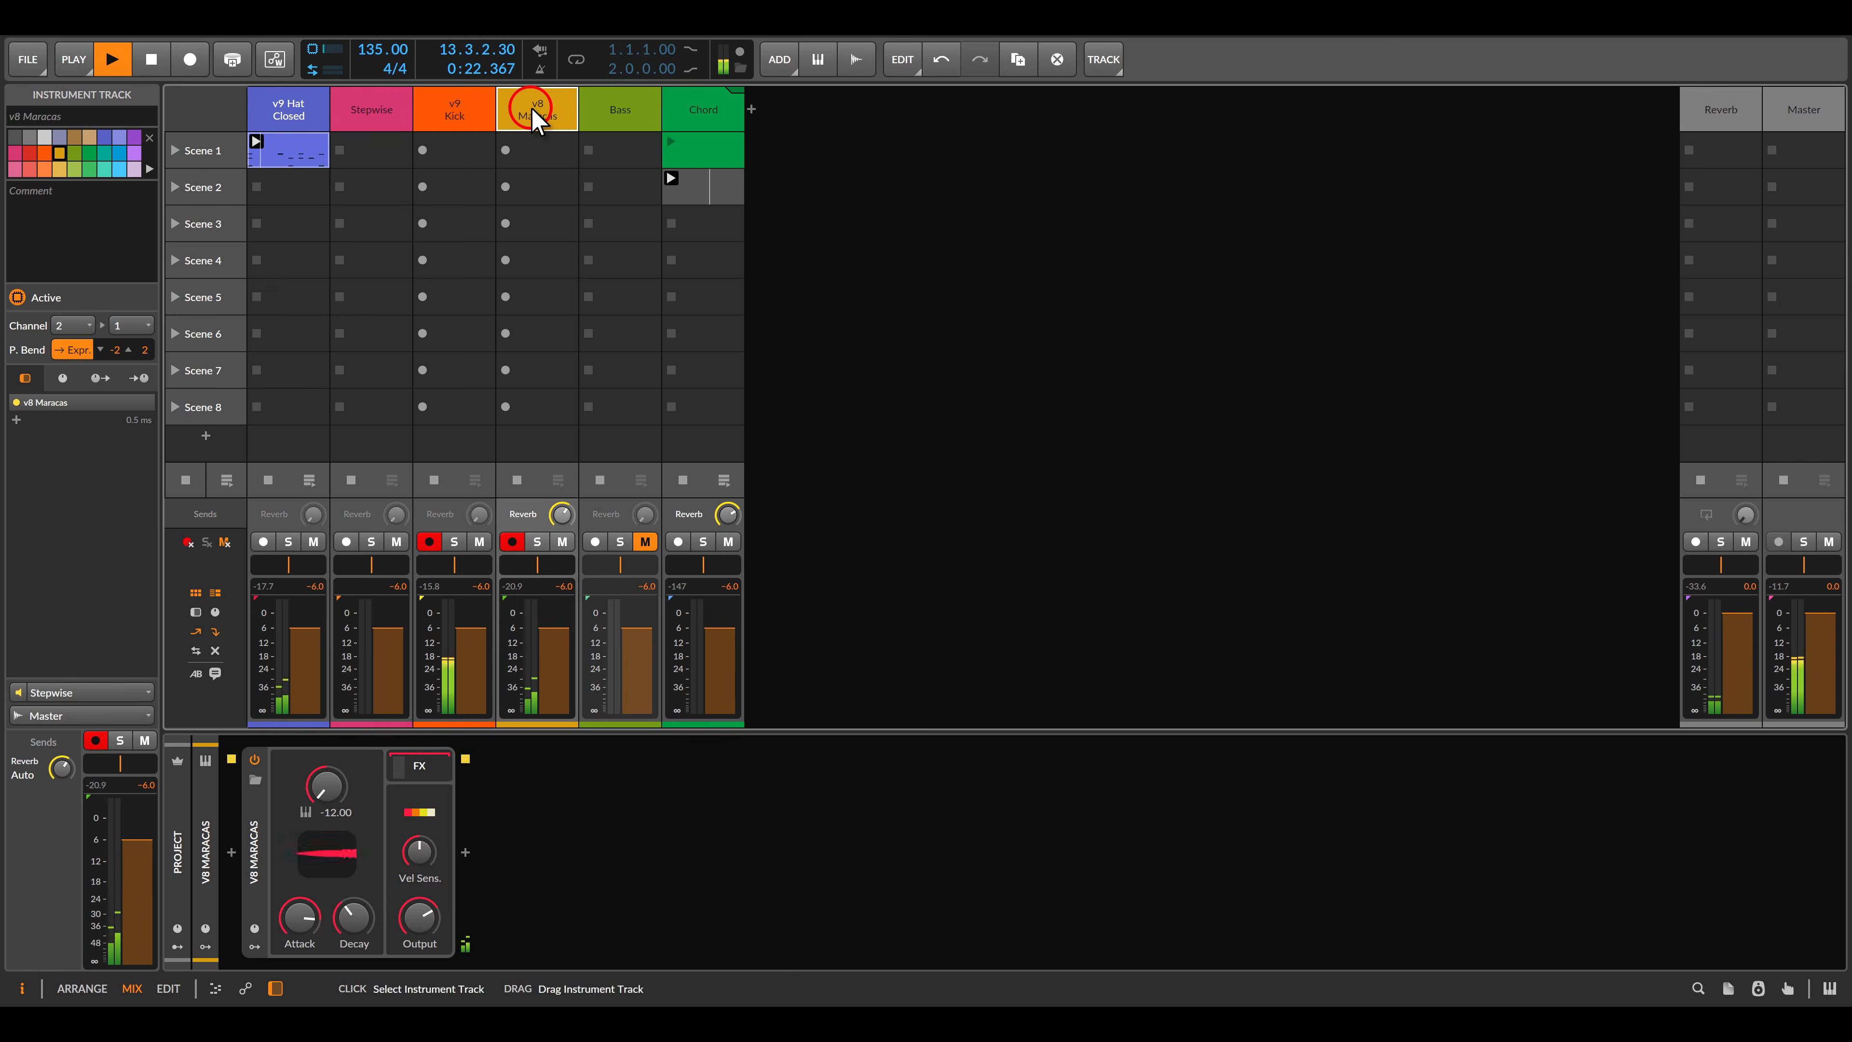
{"action": "left_click", "coordinate": [466, 108]}
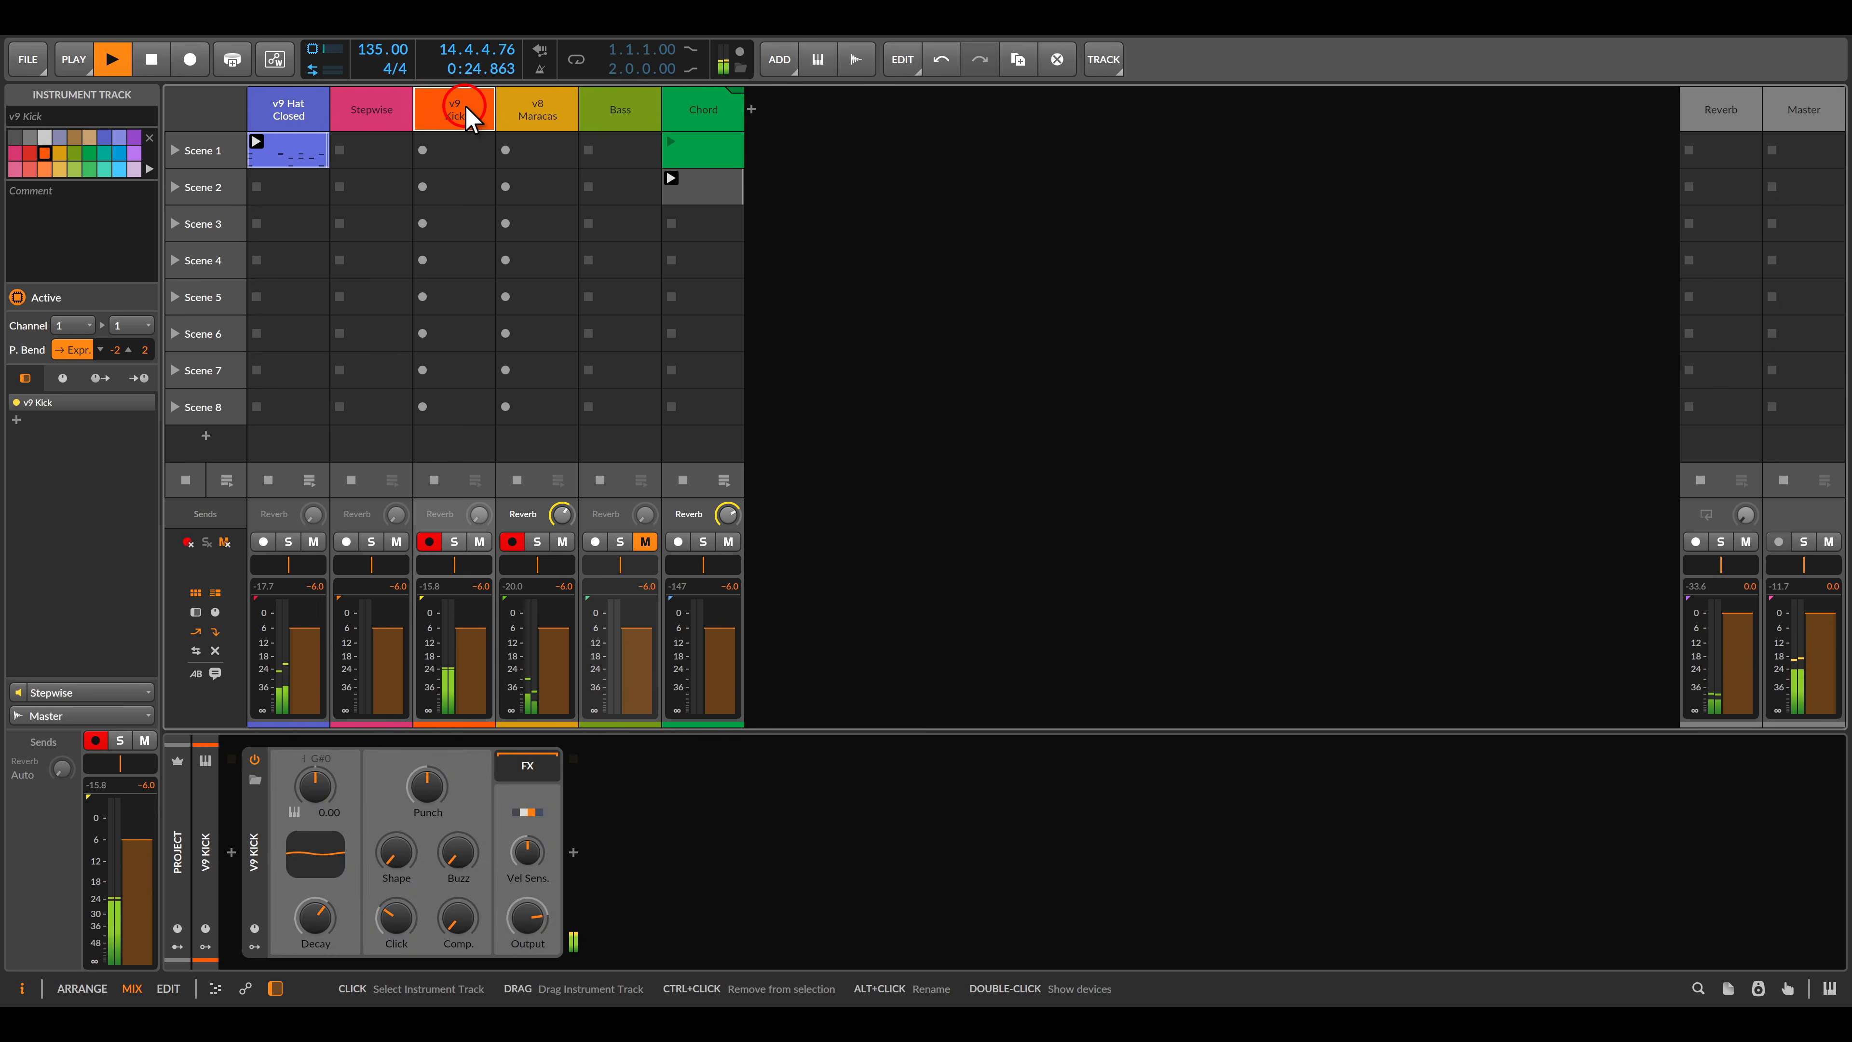
{"action": "key", "text": "space"}
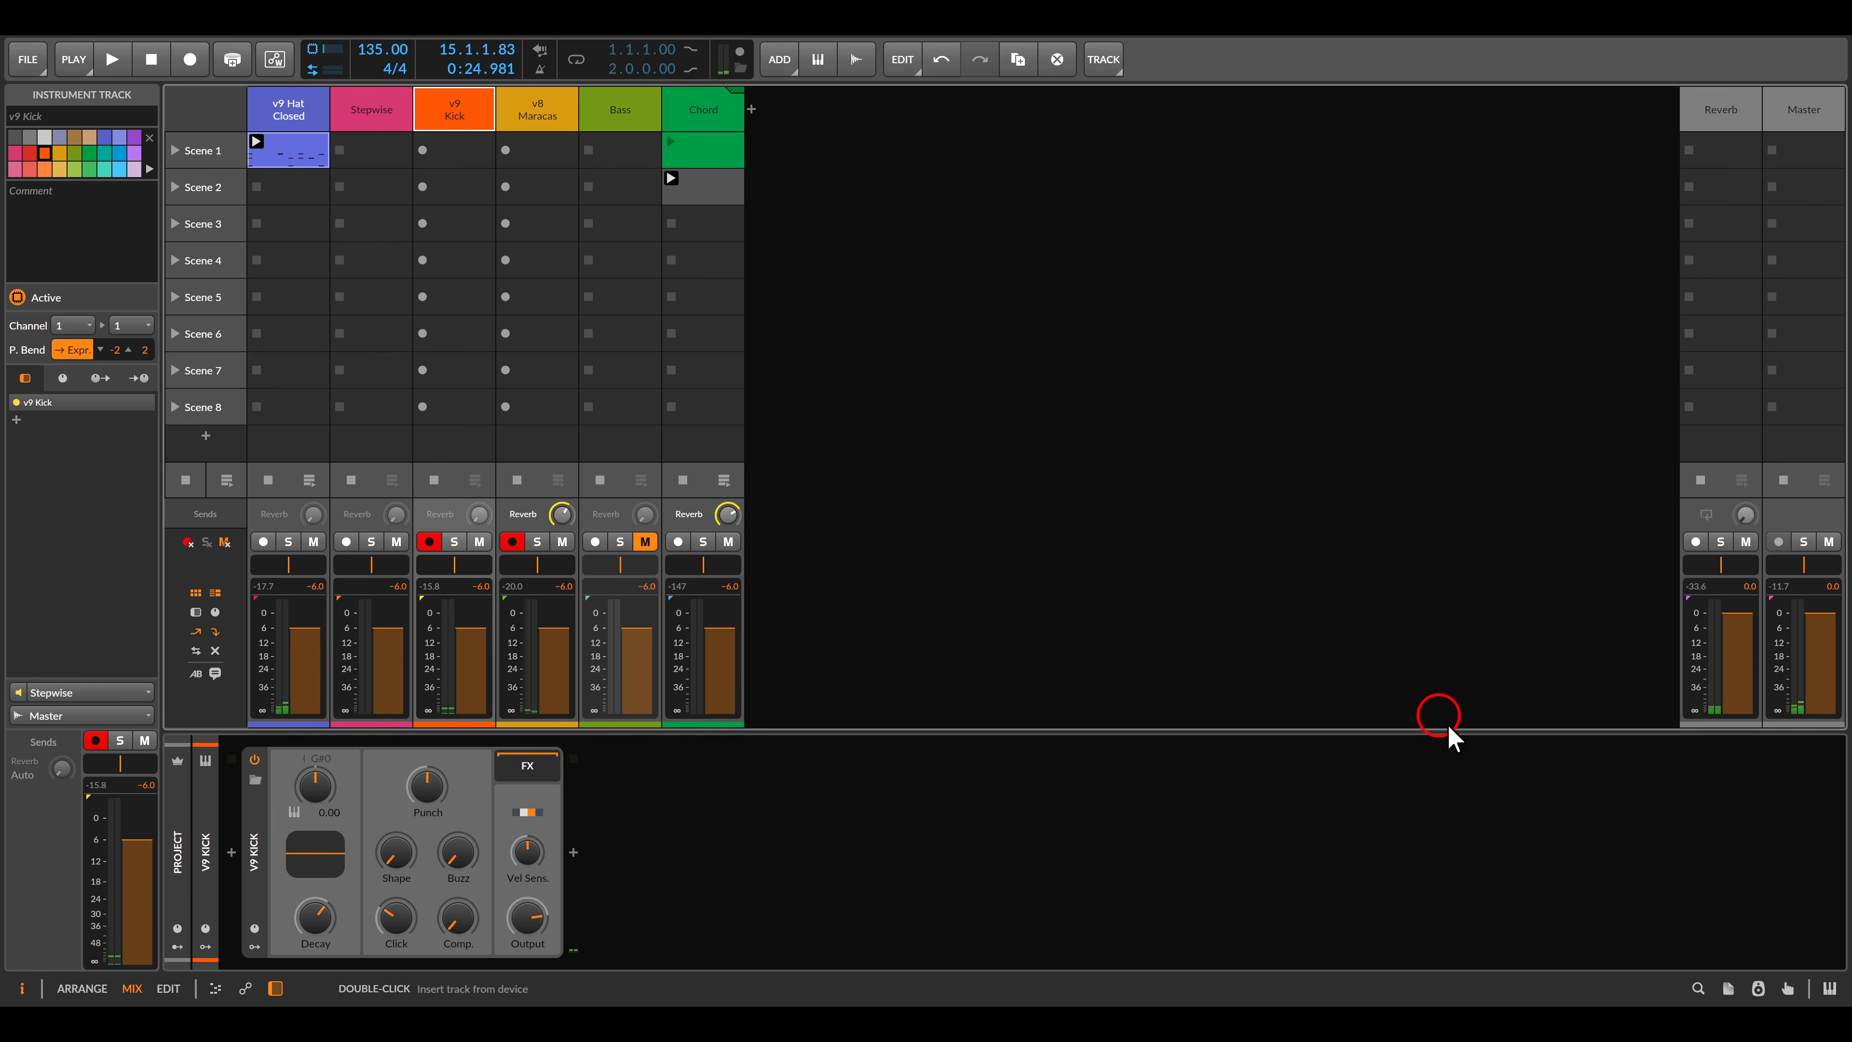
Set the project's Post Record Action to Play Recorded with a Post Record Delay of 2.0.0.00.
{"action": "left_click", "coordinate": [1728, 988]}
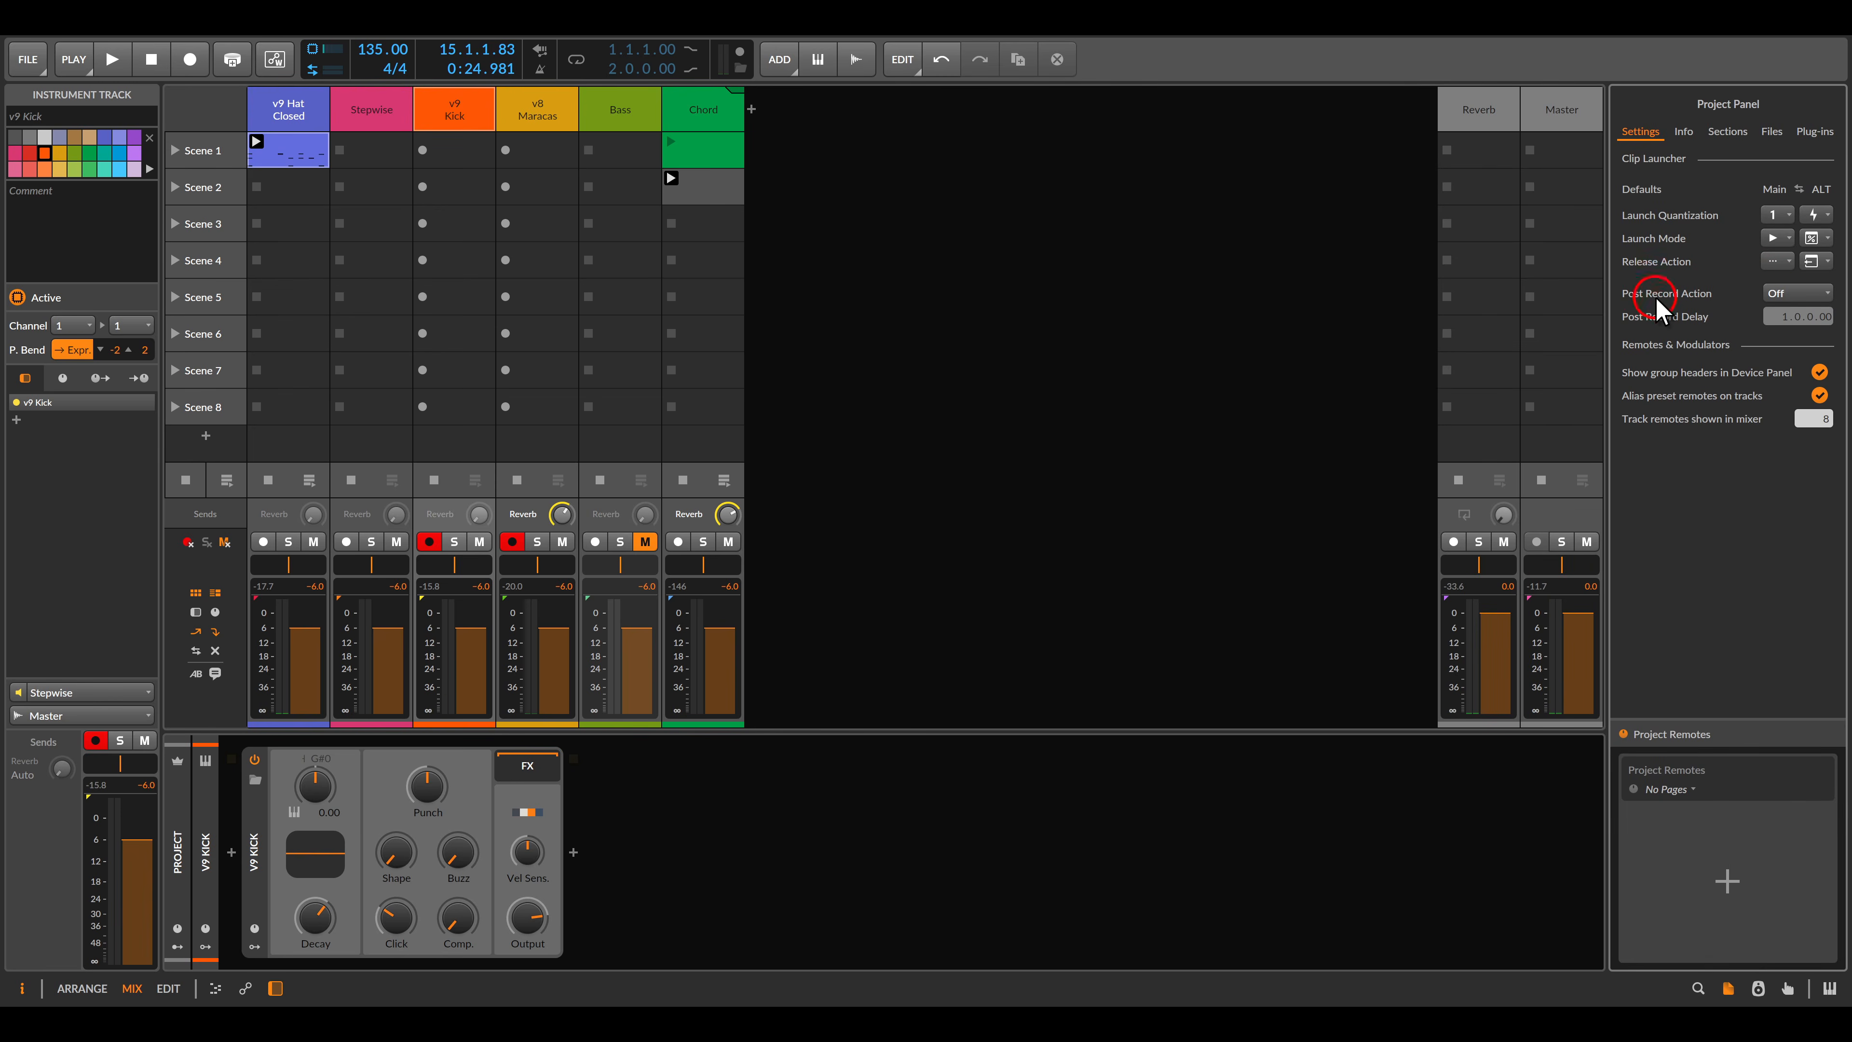
{"action": "left_click", "coordinate": [1774, 296]}
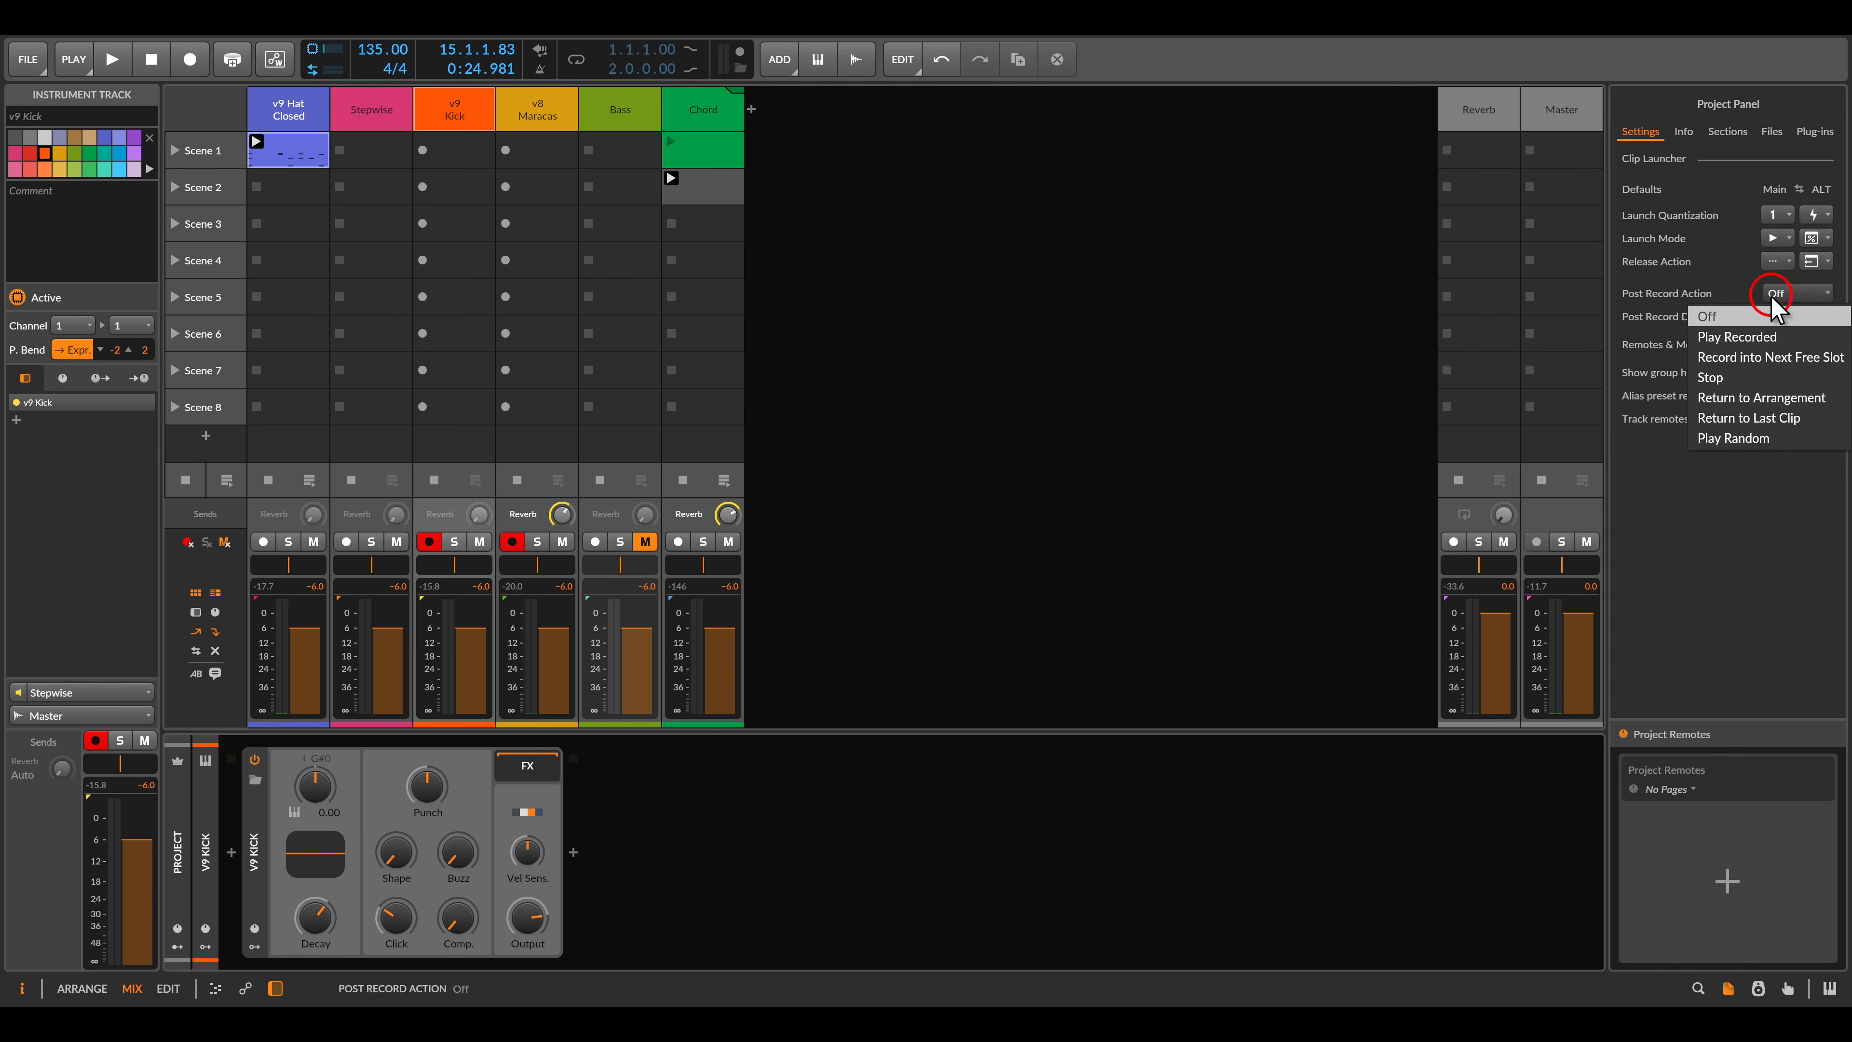
{"action": "left_click", "coordinate": [1741, 341]}
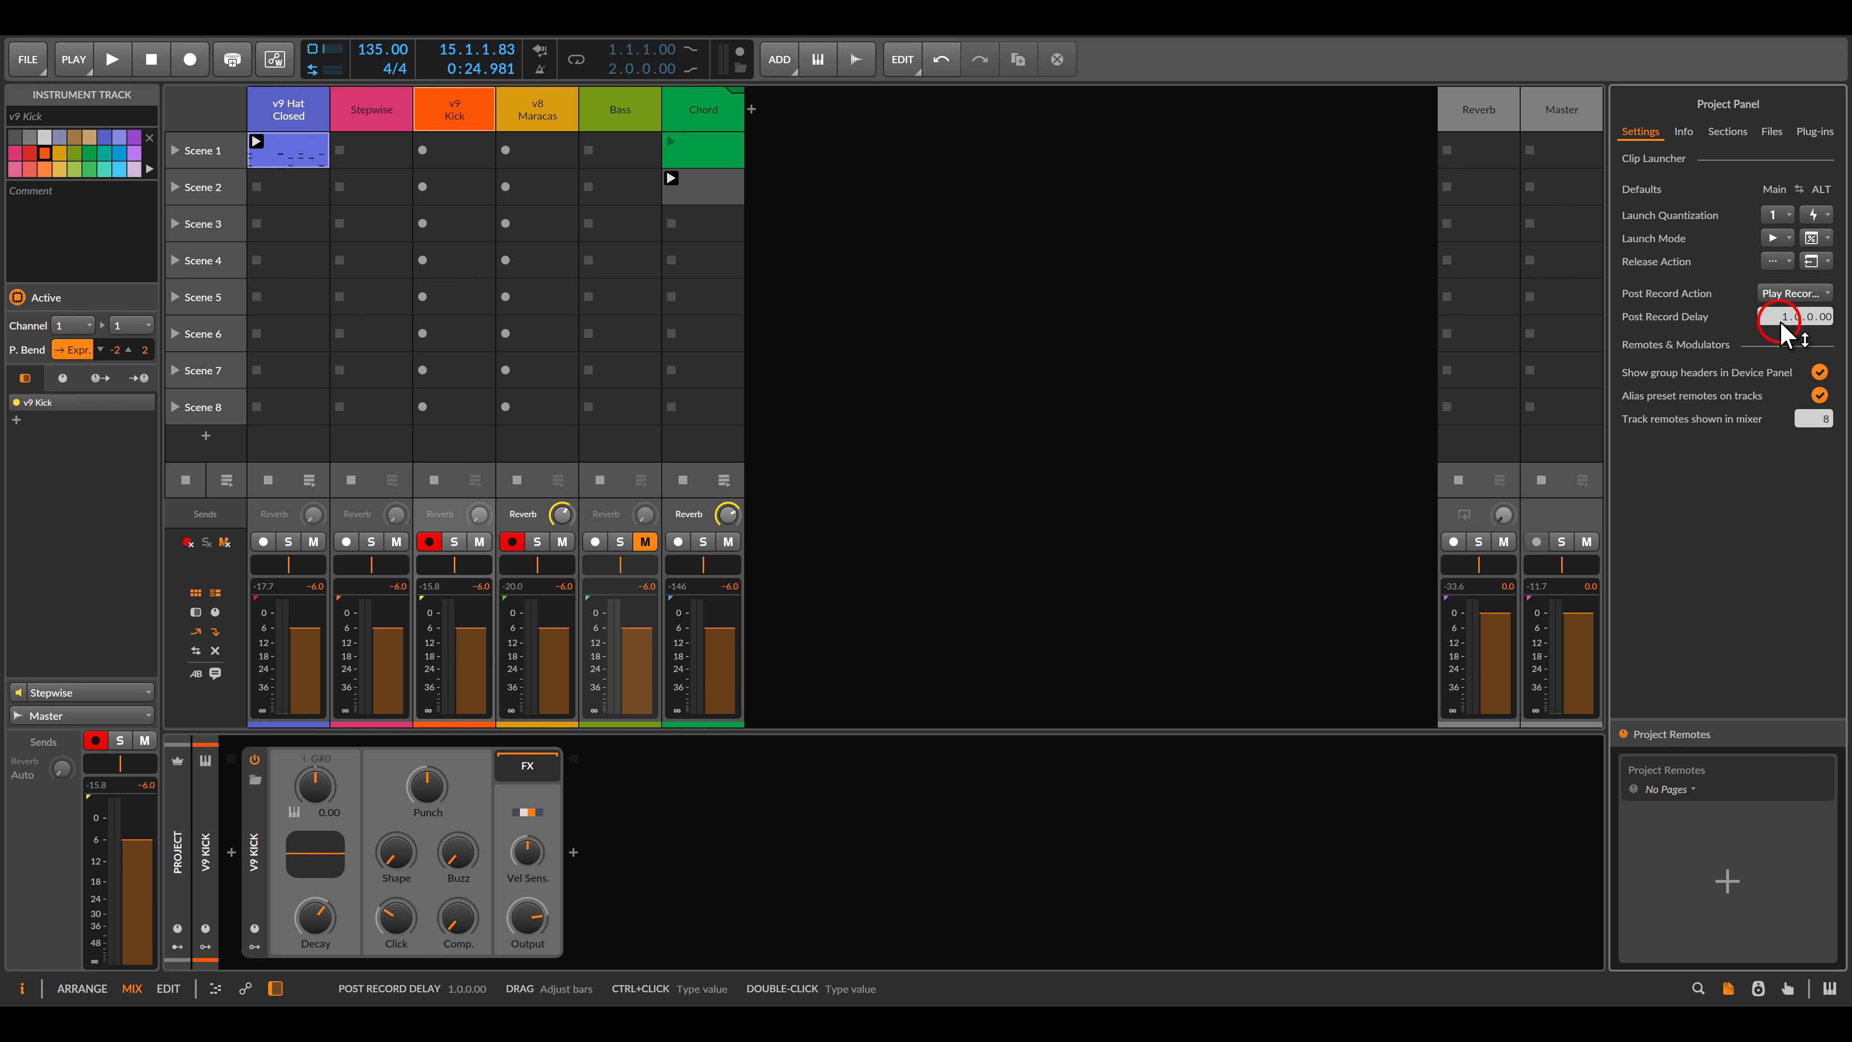
{"action": "scroll", "coordinate": [1783, 327], "scroll_direction": "up", "scroll_amount": 1}
Record the Stepwise output into the Scene 1 slots of v9 Kick and v8 Maracas.
{"action": "left_click", "coordinate": [461, 112]}
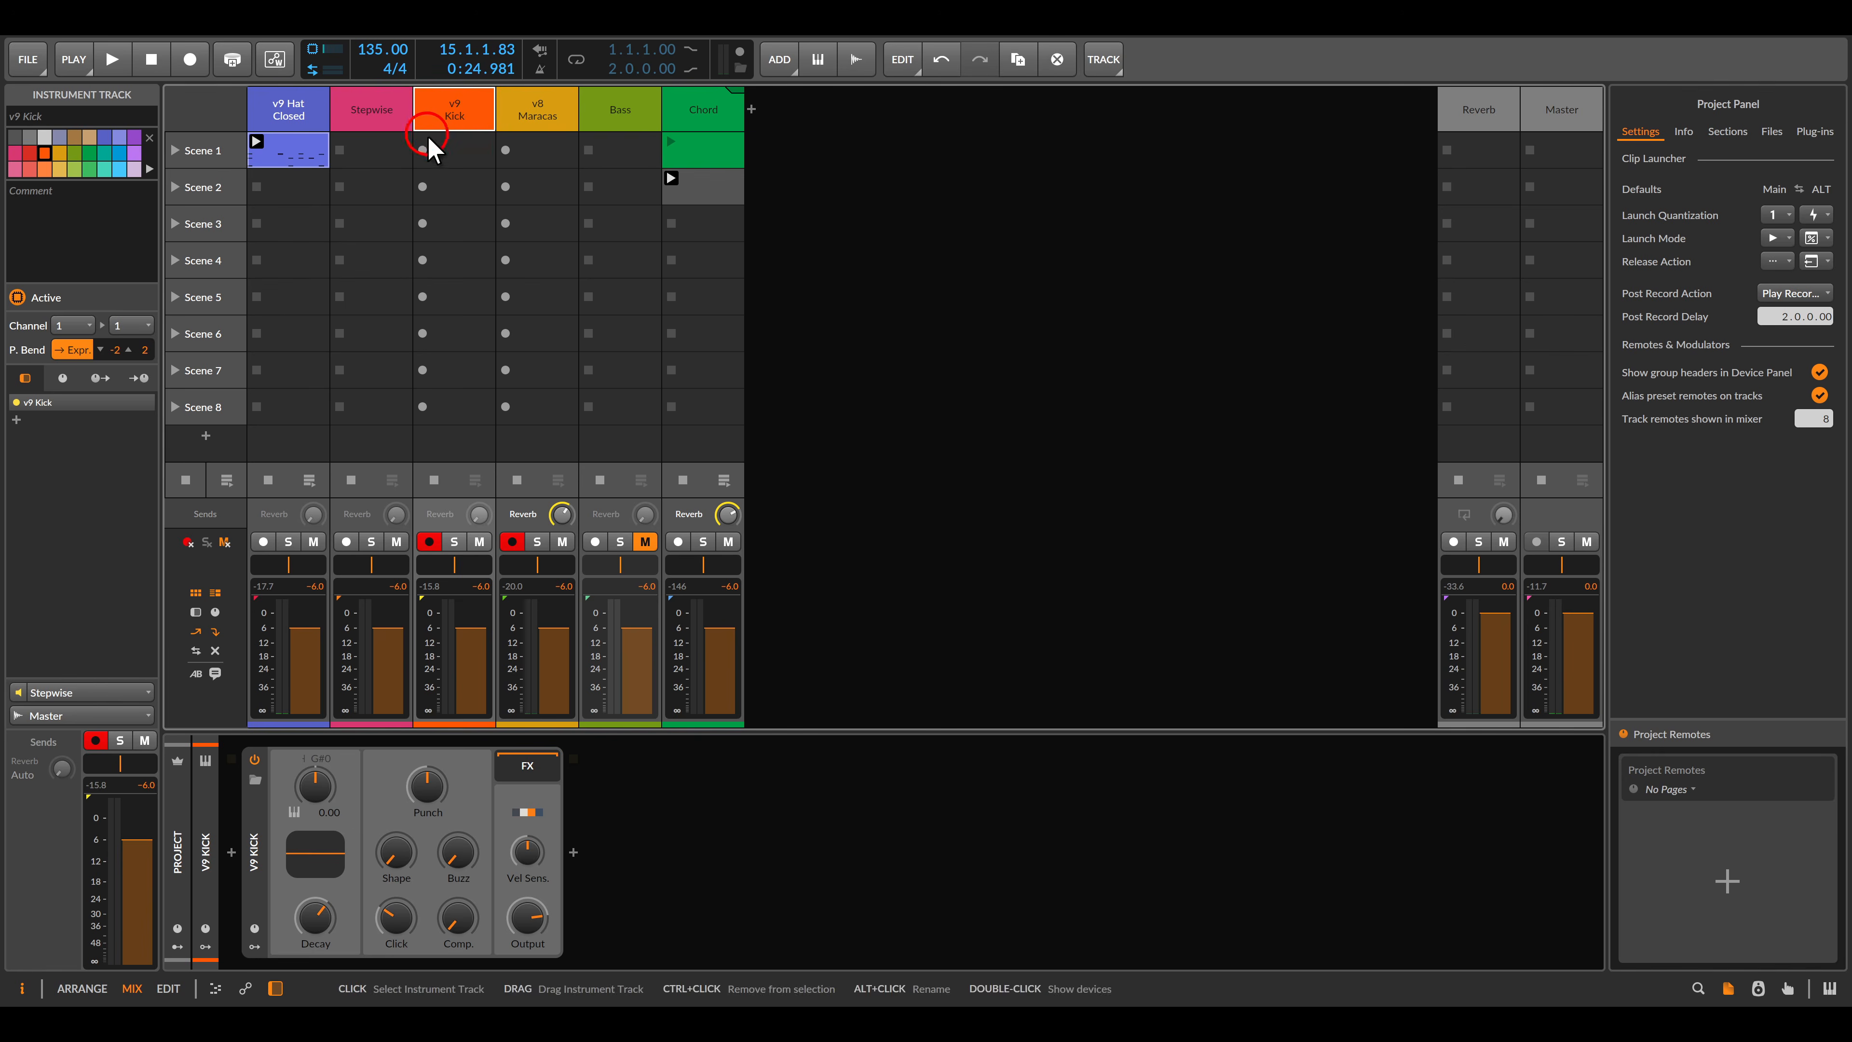
{"action": "left_click", "coordinate": [425, 150]}
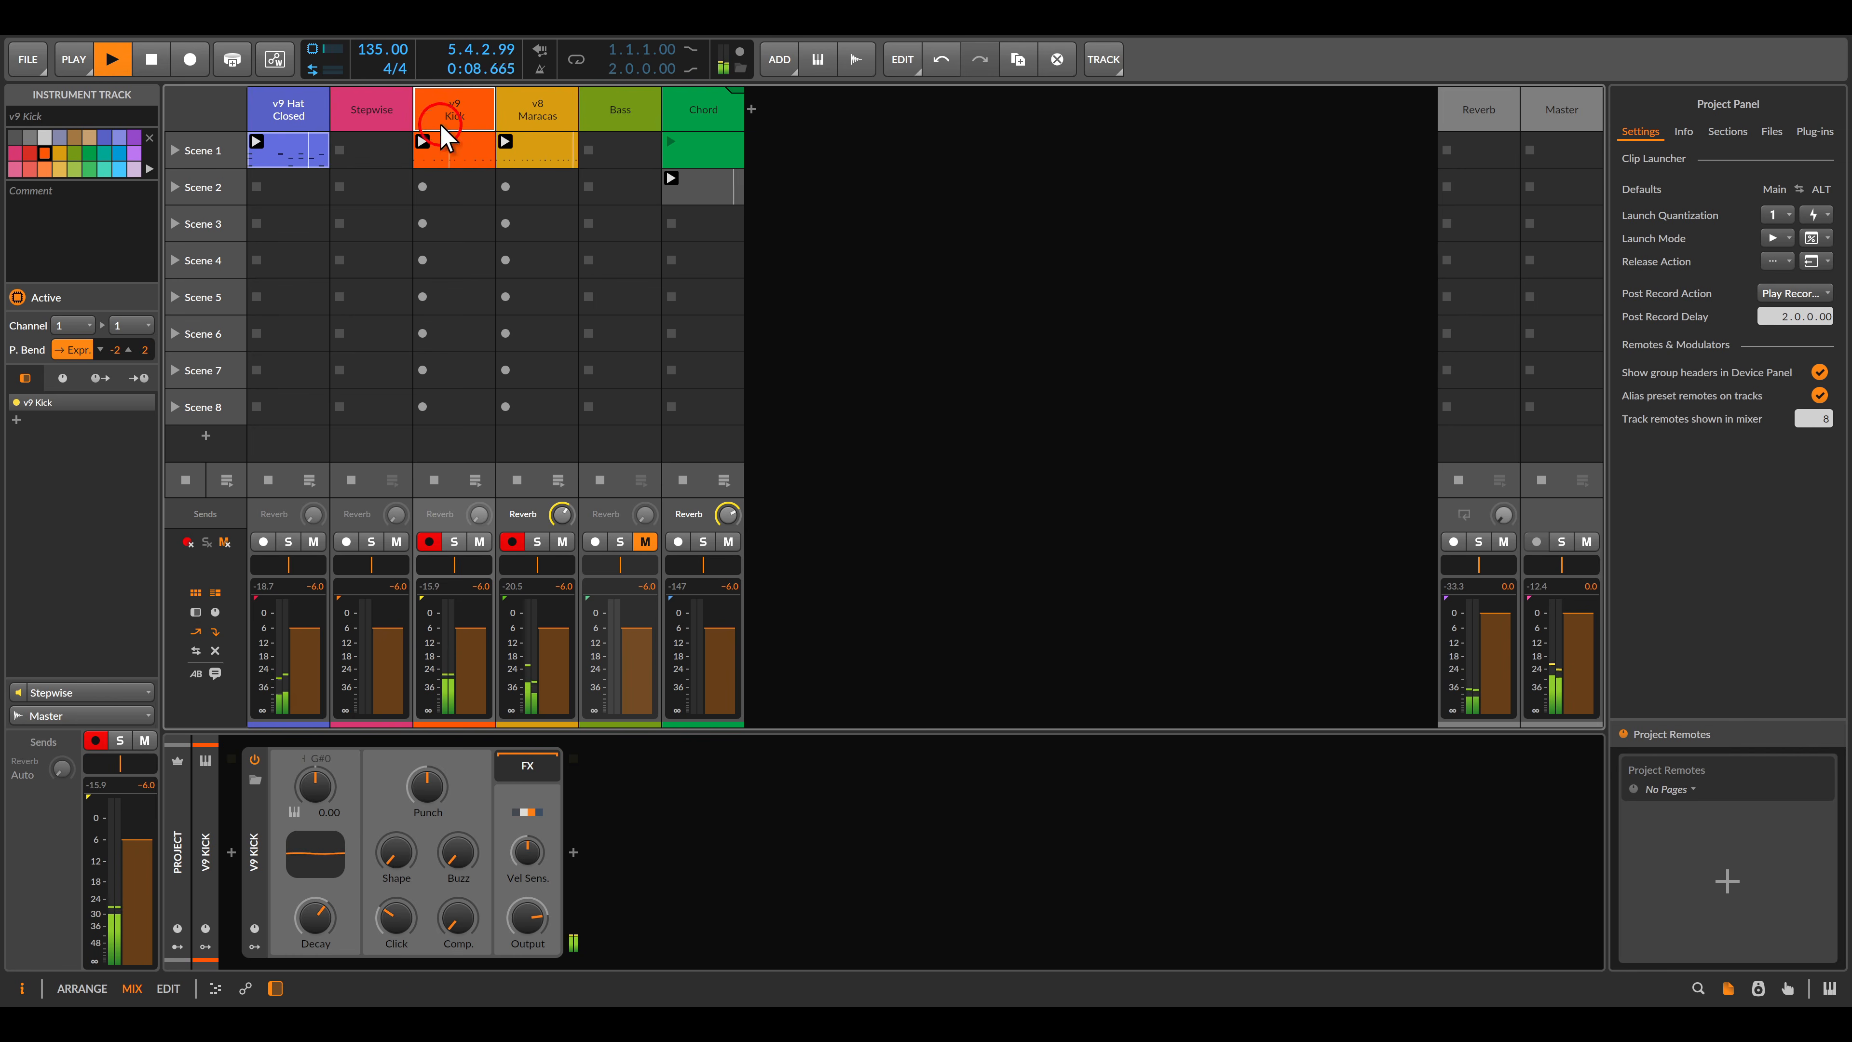
Disable the Stepwise device on the Stepwise track and disarm v9 Kick and v8 Maracas.
{"action": "left_click", "coordinate": [390, 120]}
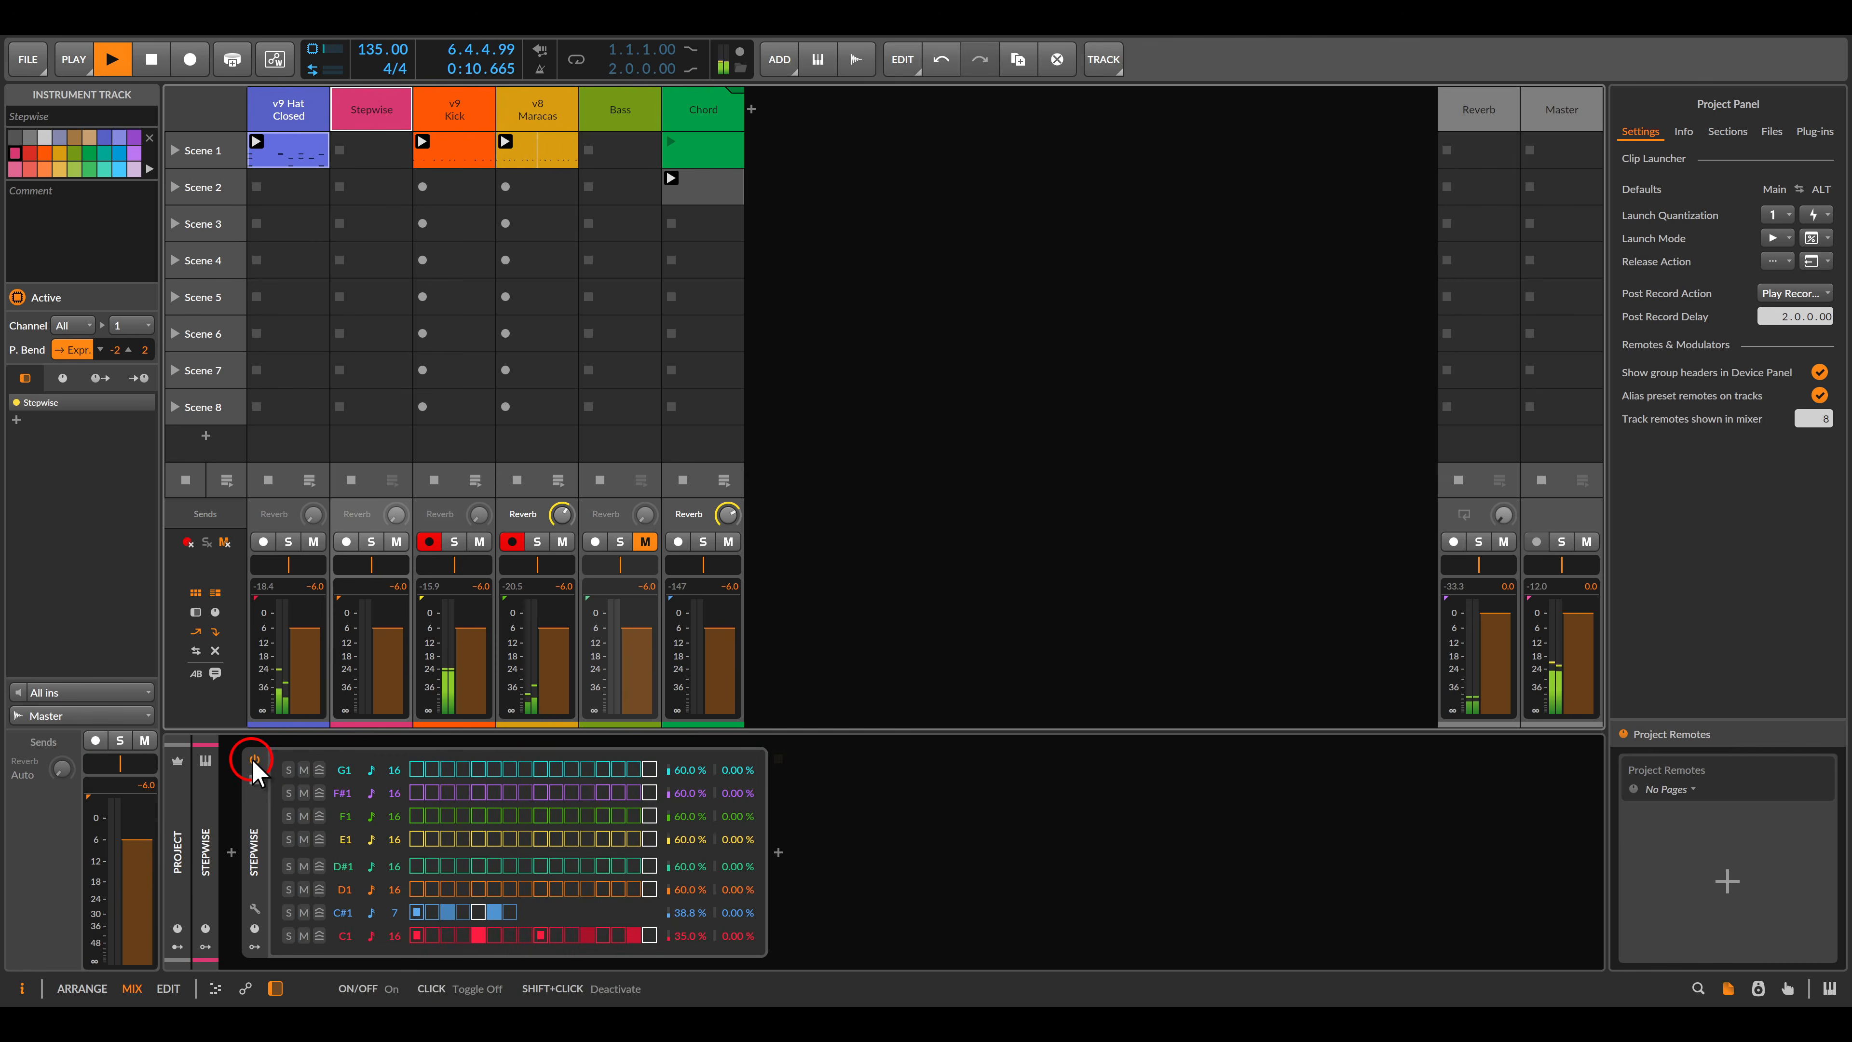
{"action": "left_click", "coordinate": [255, 760]}
{"action": "left_click", "coordinate": [513, 542]}
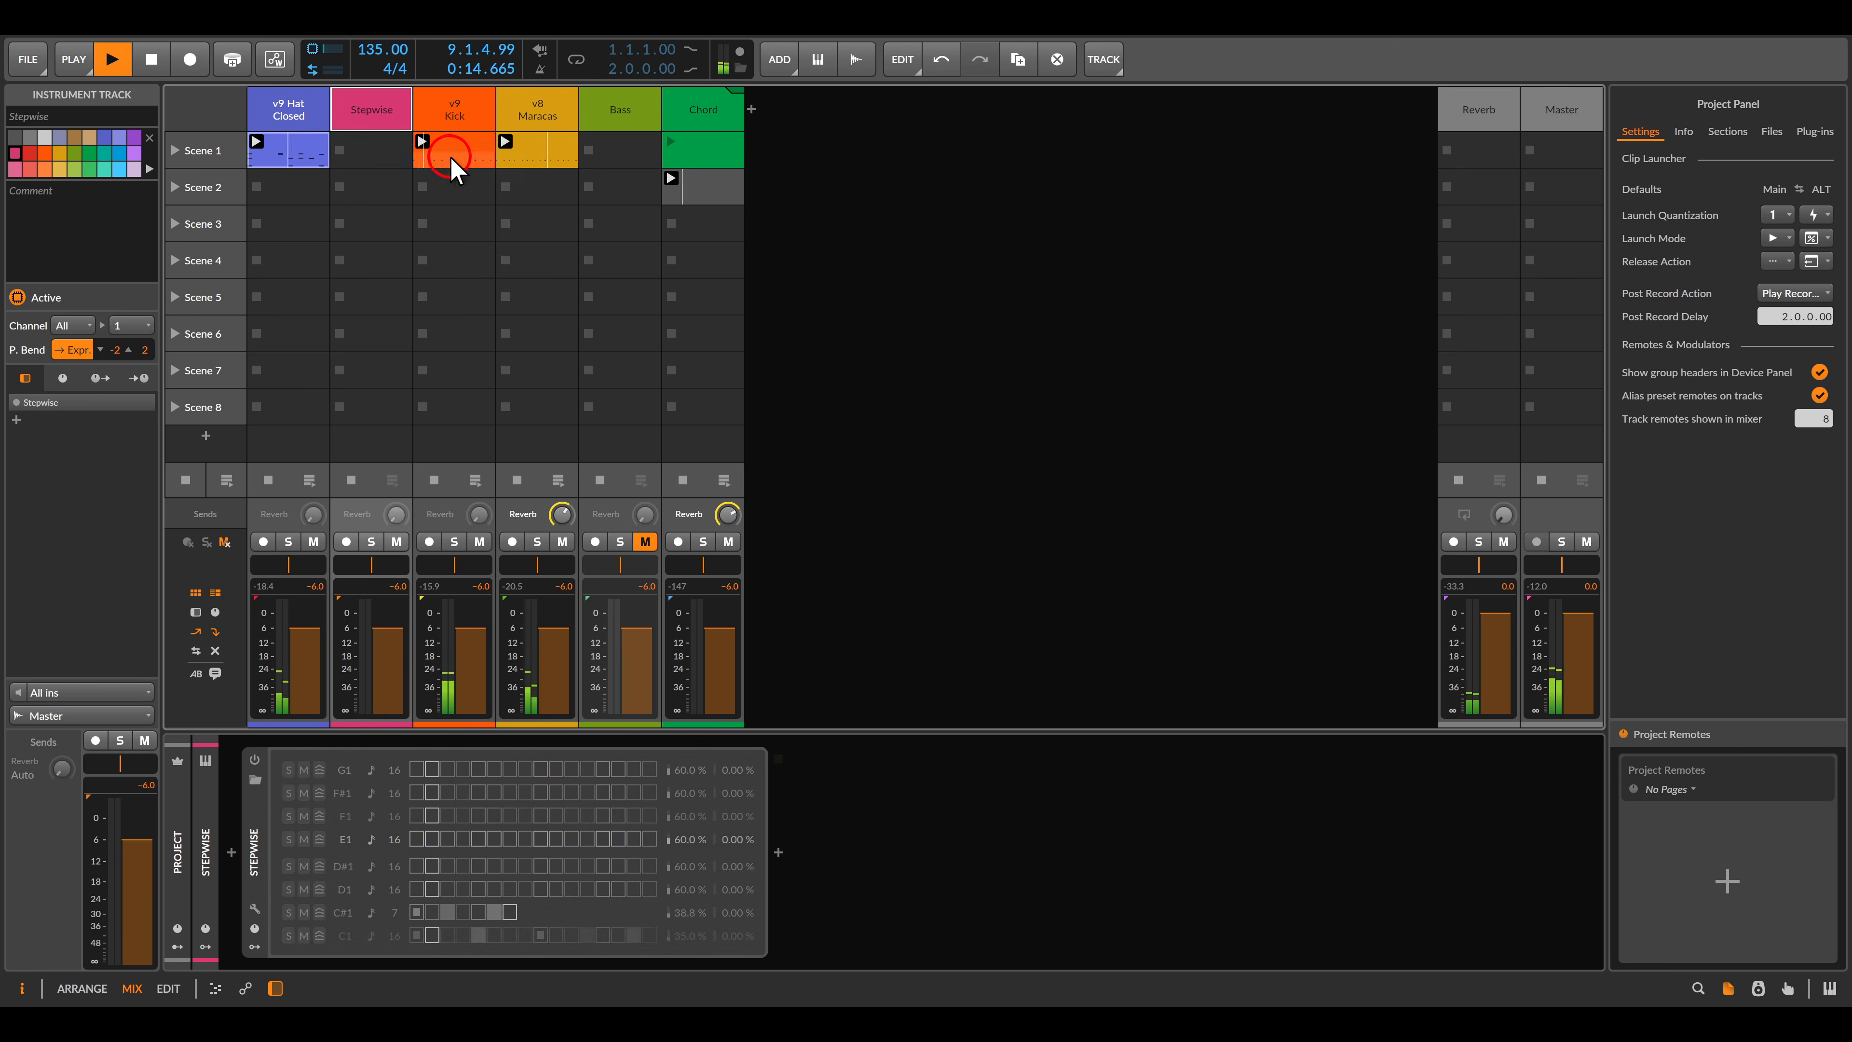
Listen to the recorded v9 Kick and v8 Maracas clips while viewing each track, and stop playback.
{"action": "left_click", "coordinate": [529, 124]}
{"action": "left_click", "coordinate": [458, 186]}
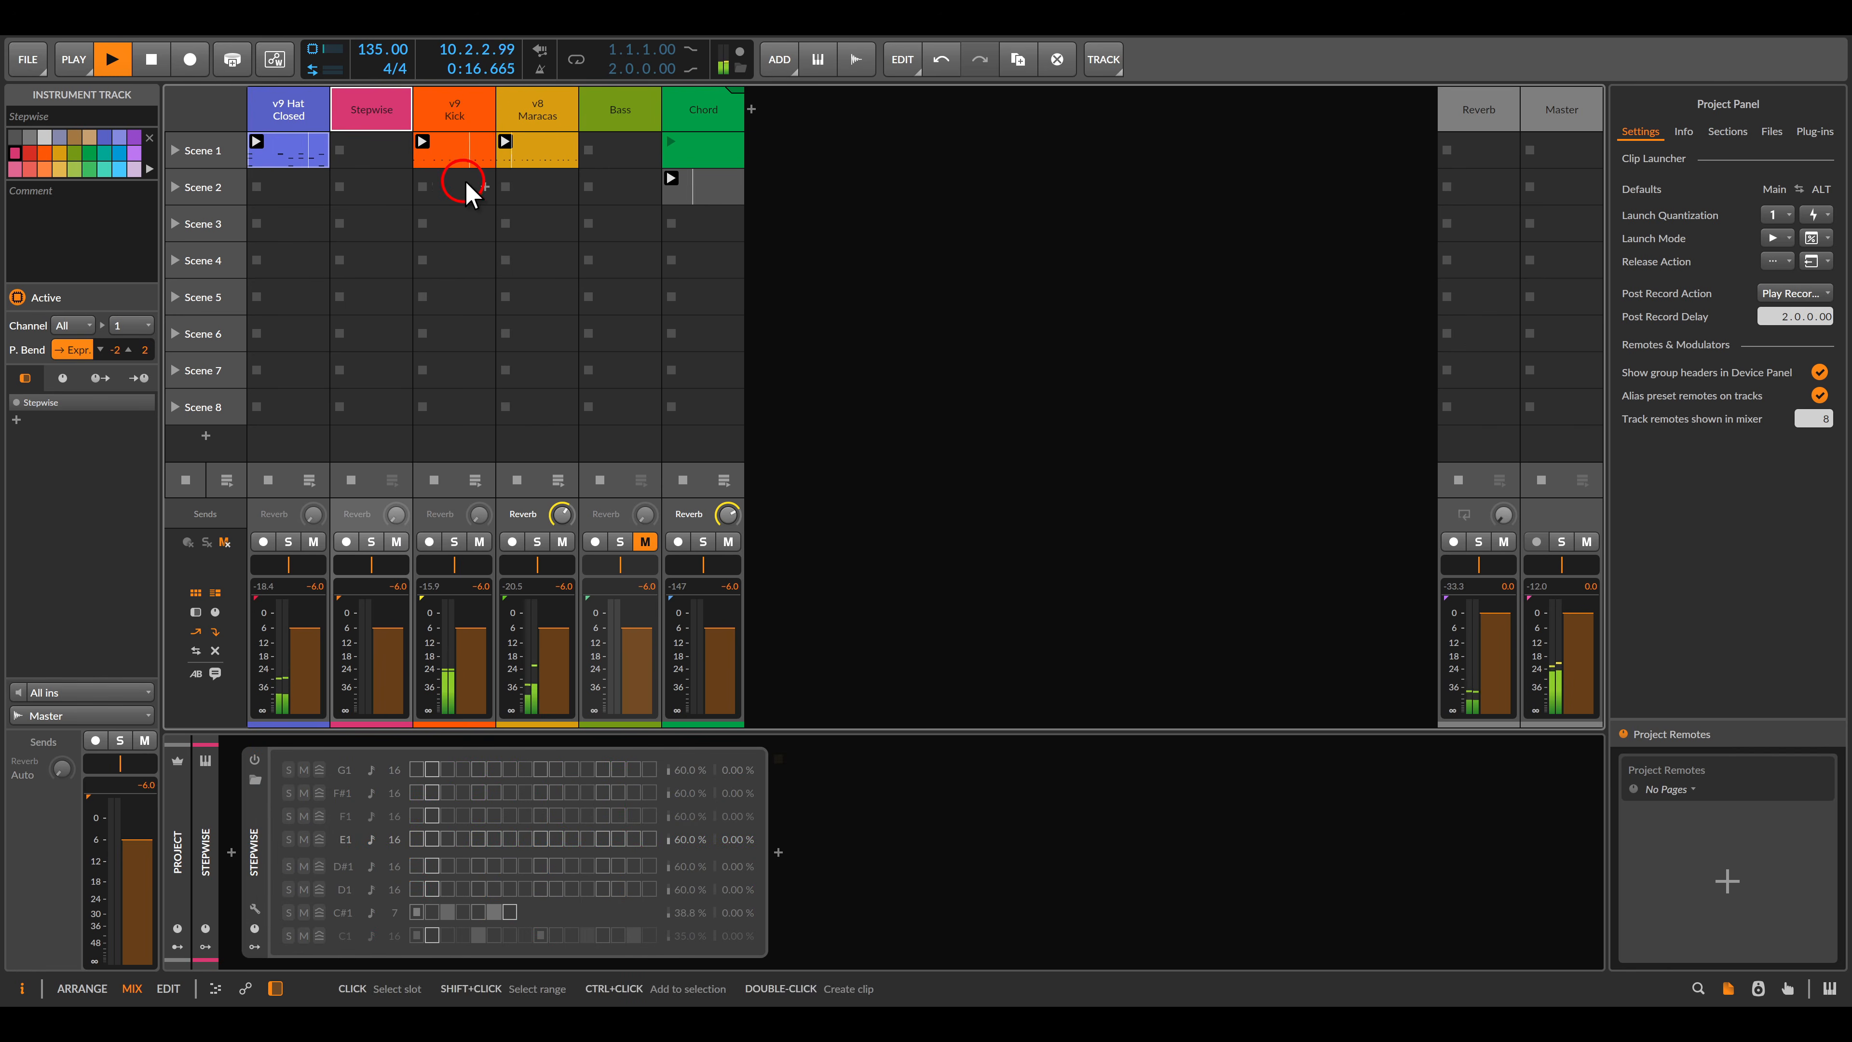
{"action": "left_click", "coordinate": [481, 117]}
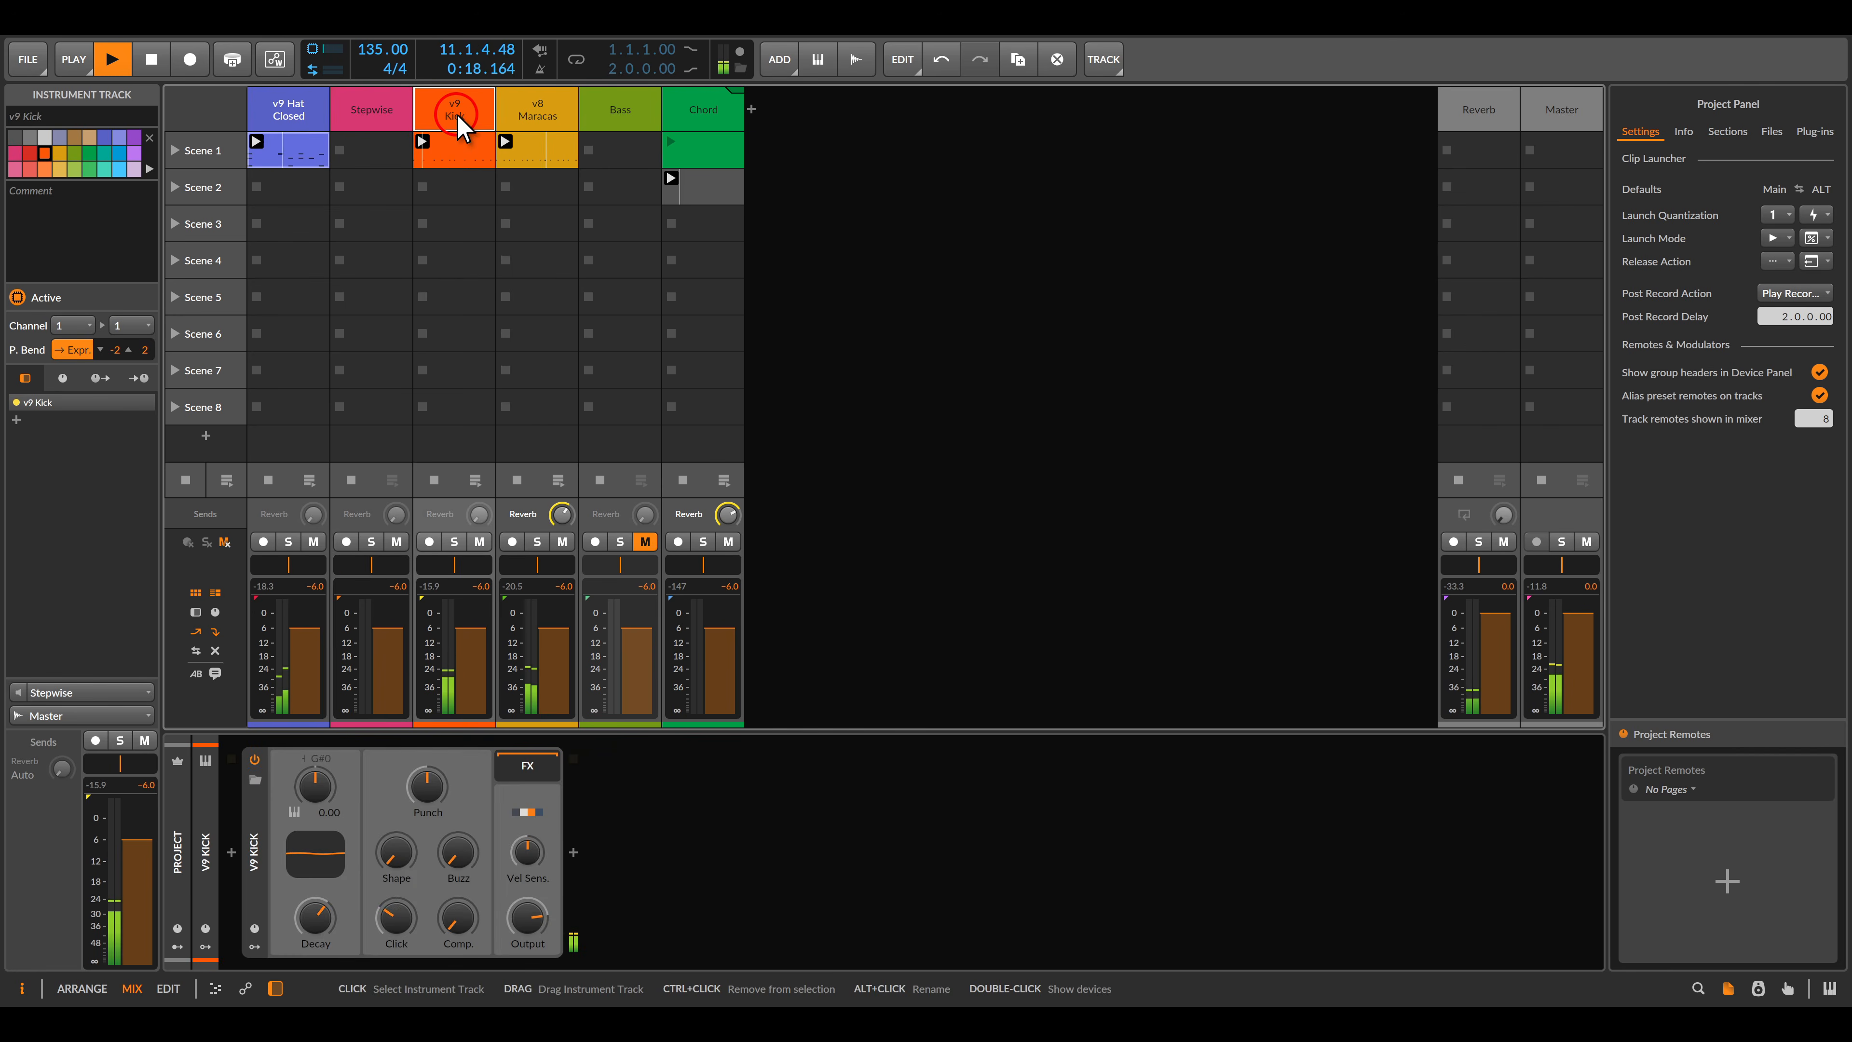
{"action": "left_click", "coordinate": [537, 123]}
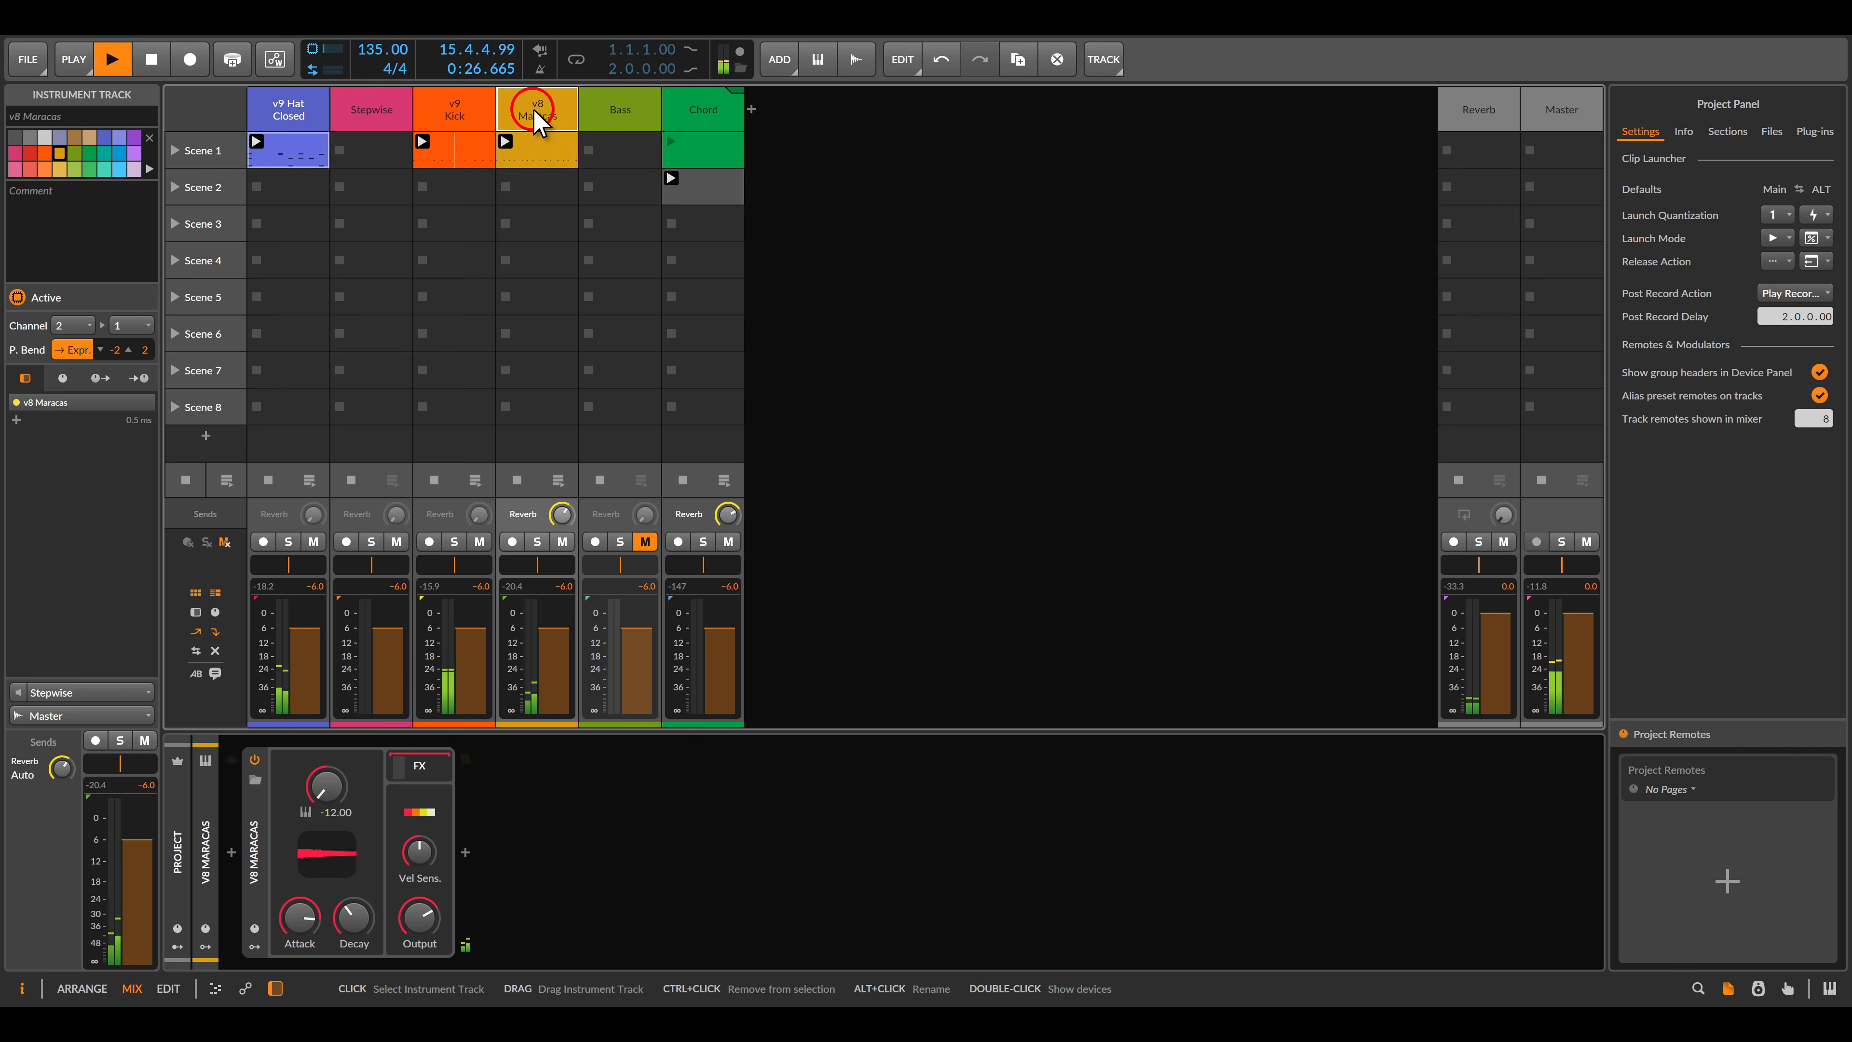
{"action": "key", "text": "space"}
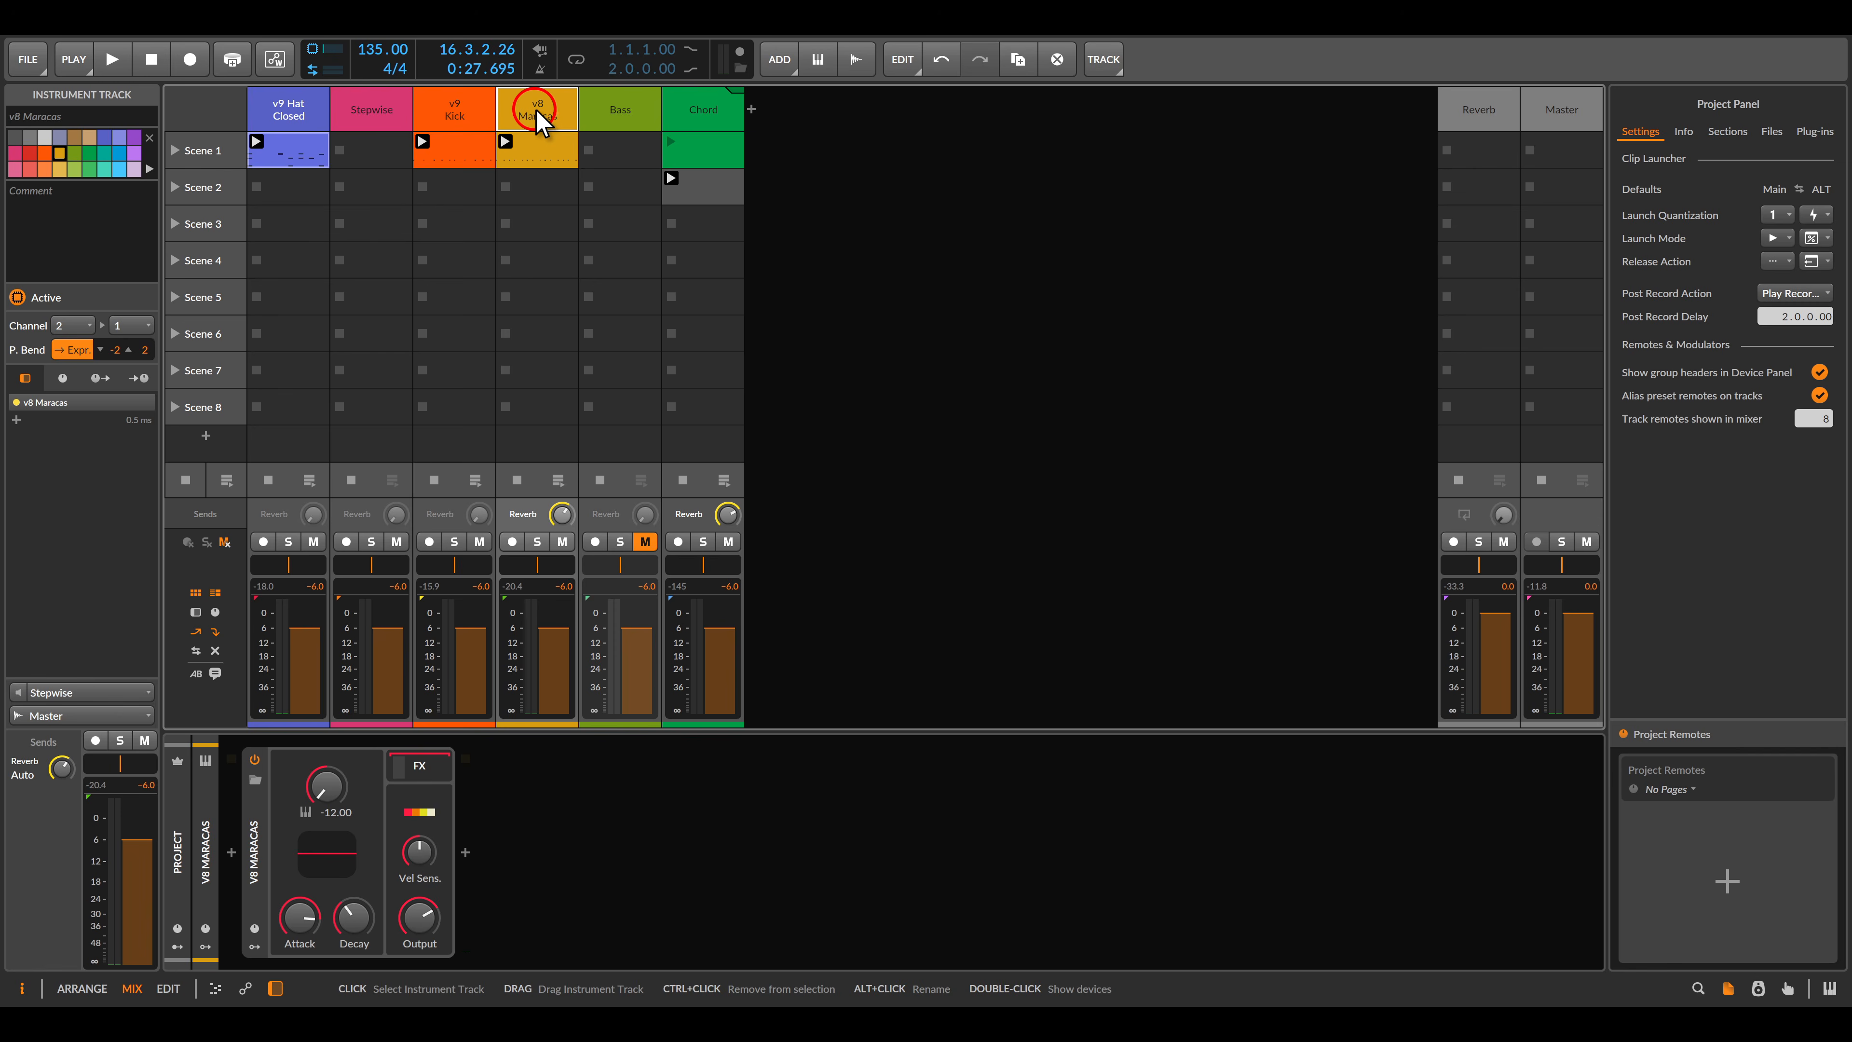
Unmute and solo the Bass track and play it with its Stepwise device enabled.
{"action": "left_click", "coordinate": [620, 111]}
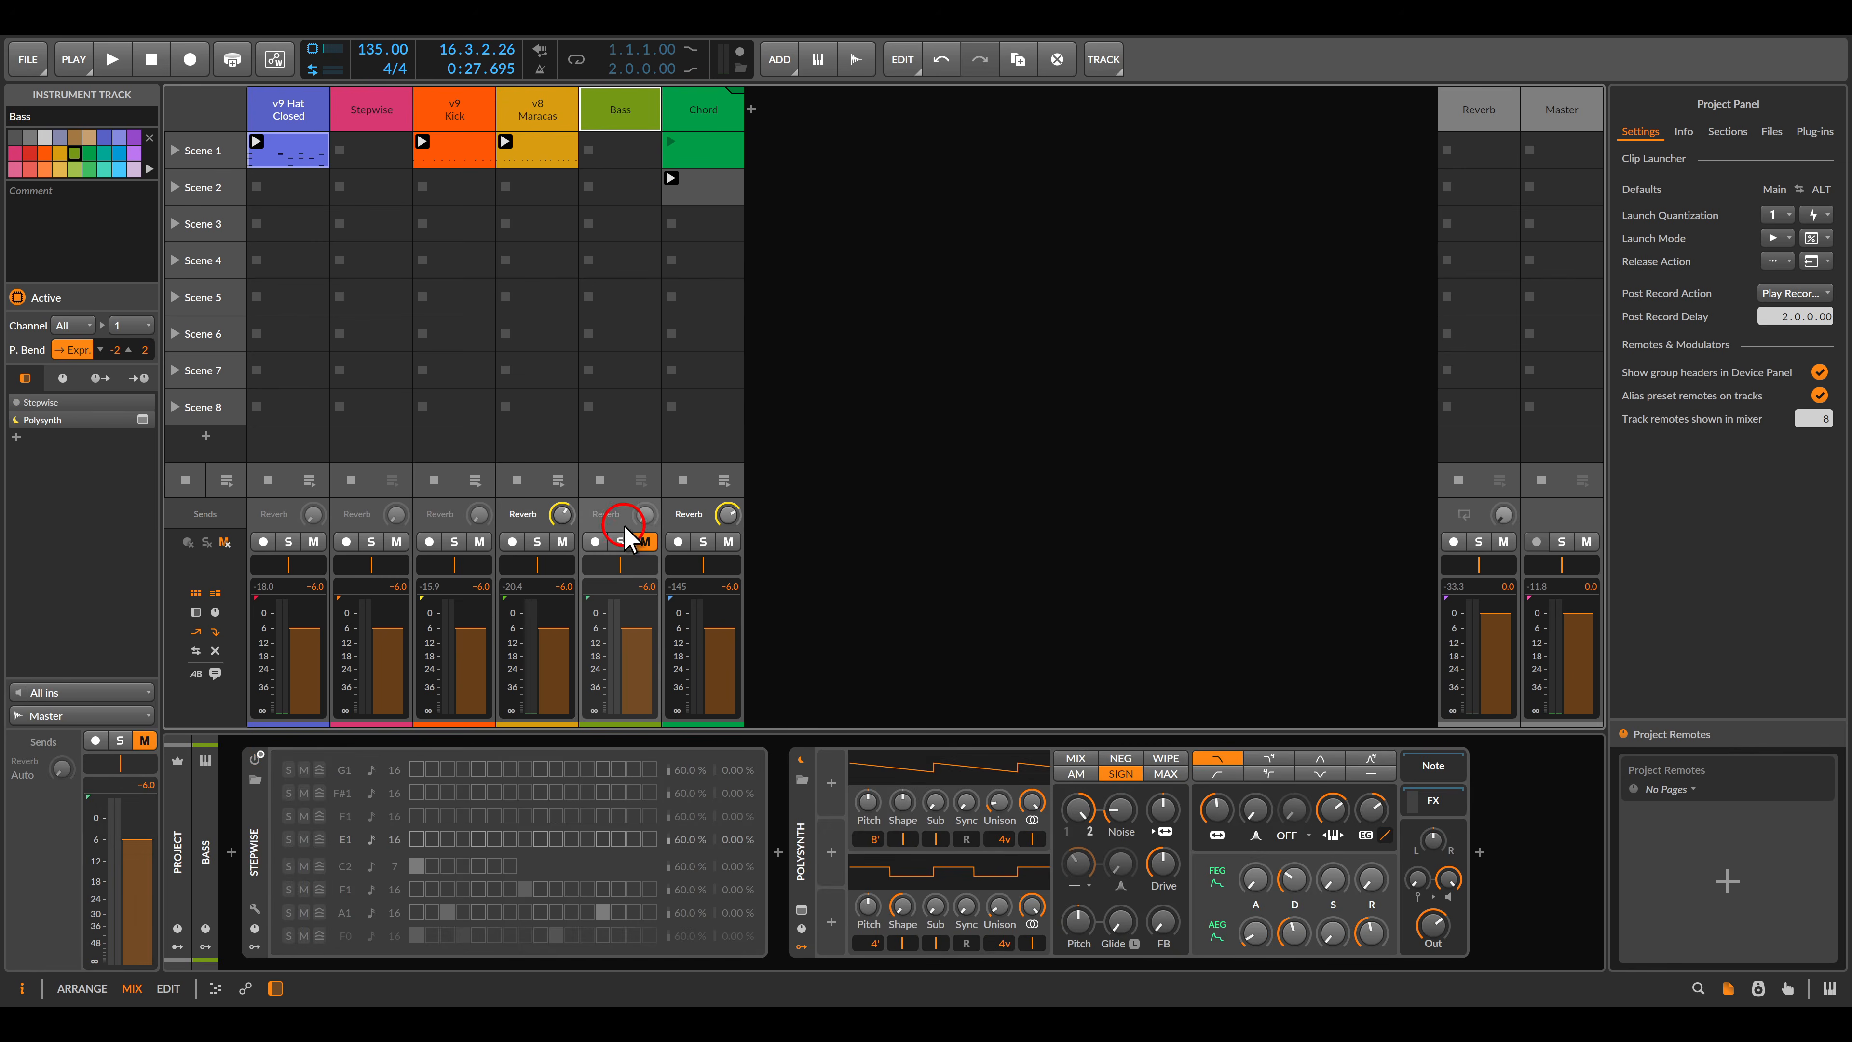
{"action": "left_click", "coordinate": [620, 542]}
{"action": "left_click", "coordinate": [644, 541]}
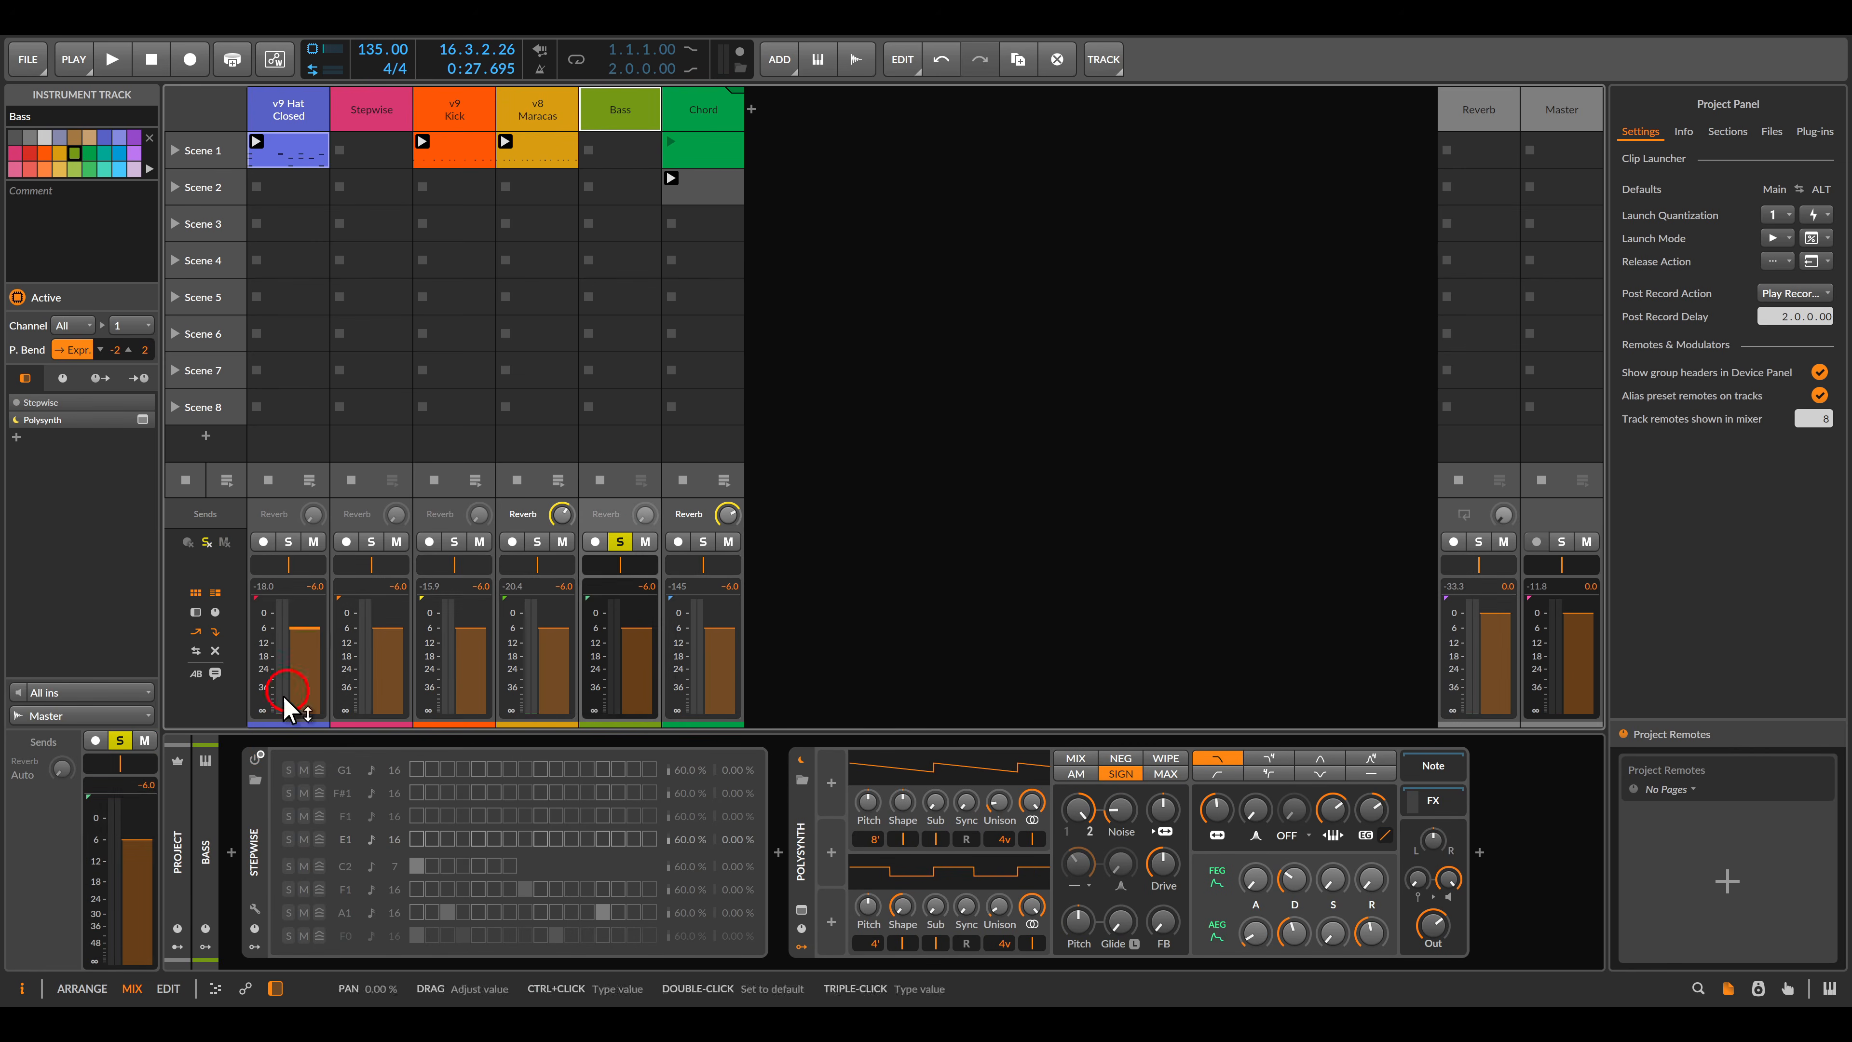
{"action": "left_click", "coordinate": [255, 759]}
{"action": "key", "text": "space"}
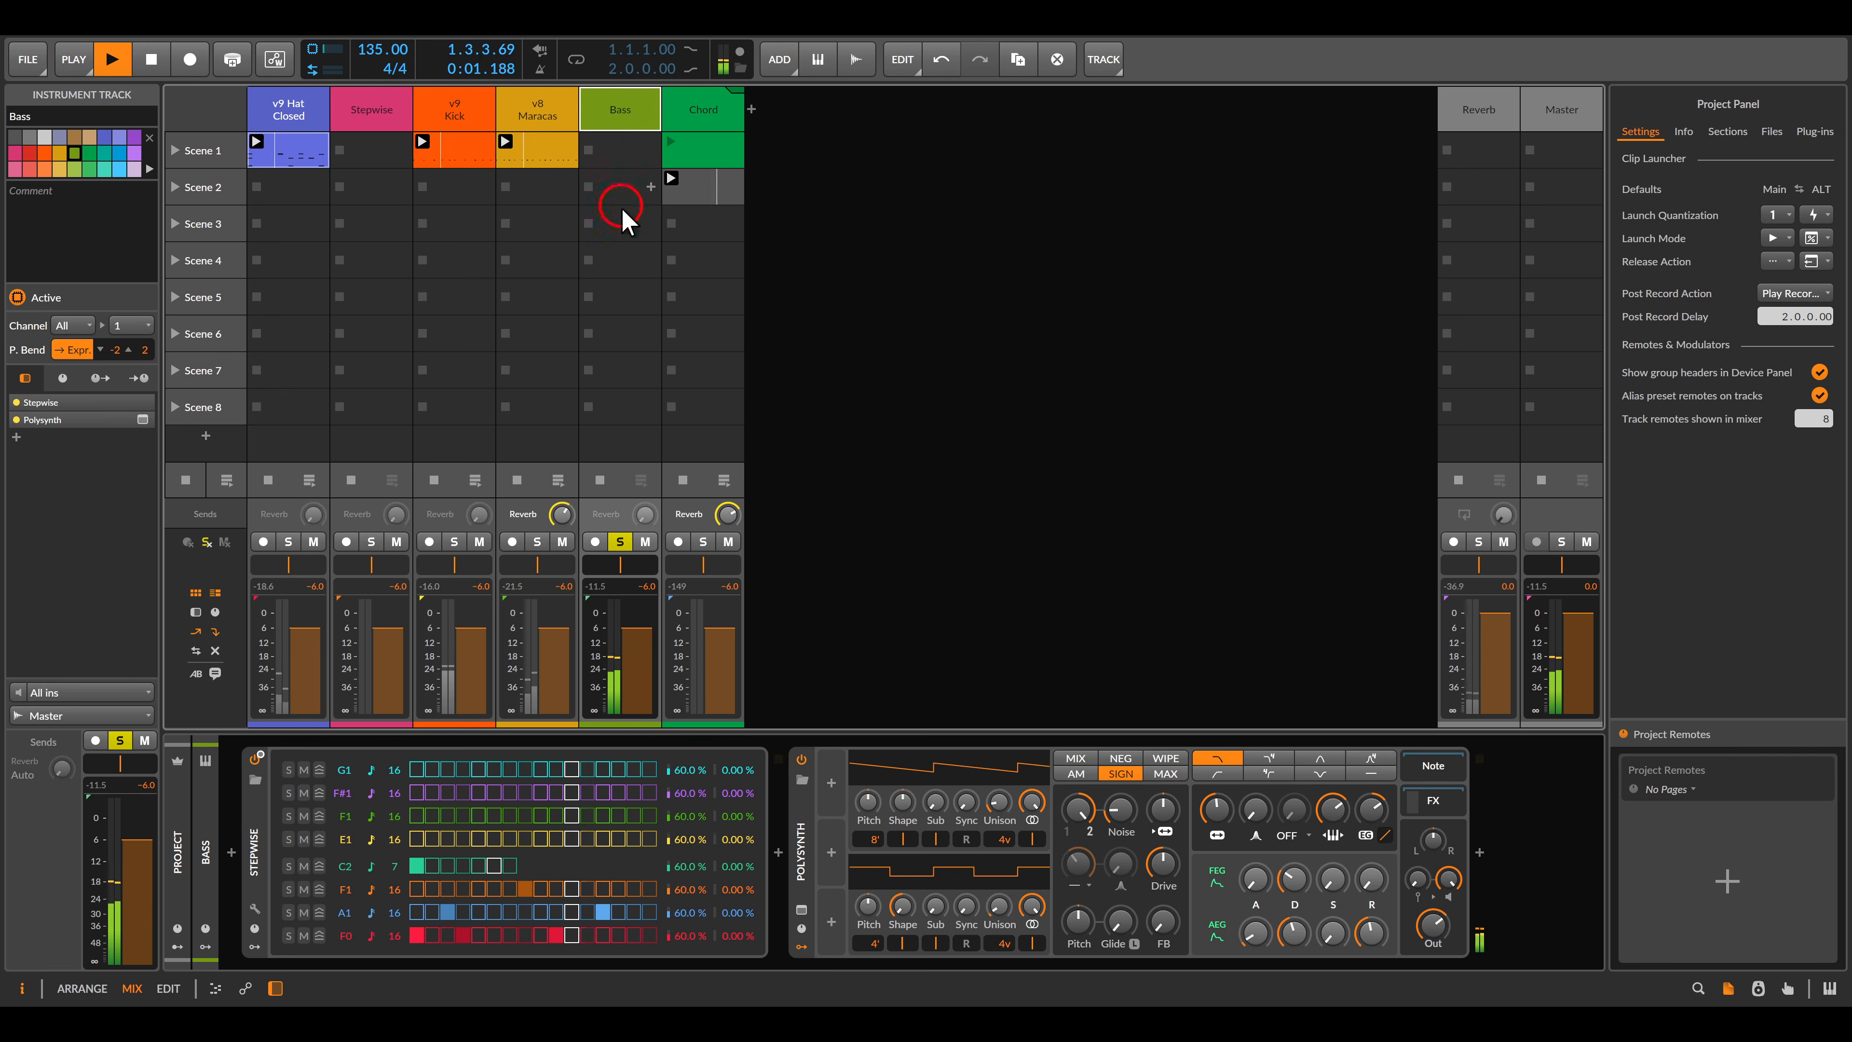
Stop playback and toggle the Bass track's Stepwise device off and back on.
{"action": "key", "text": "space"}
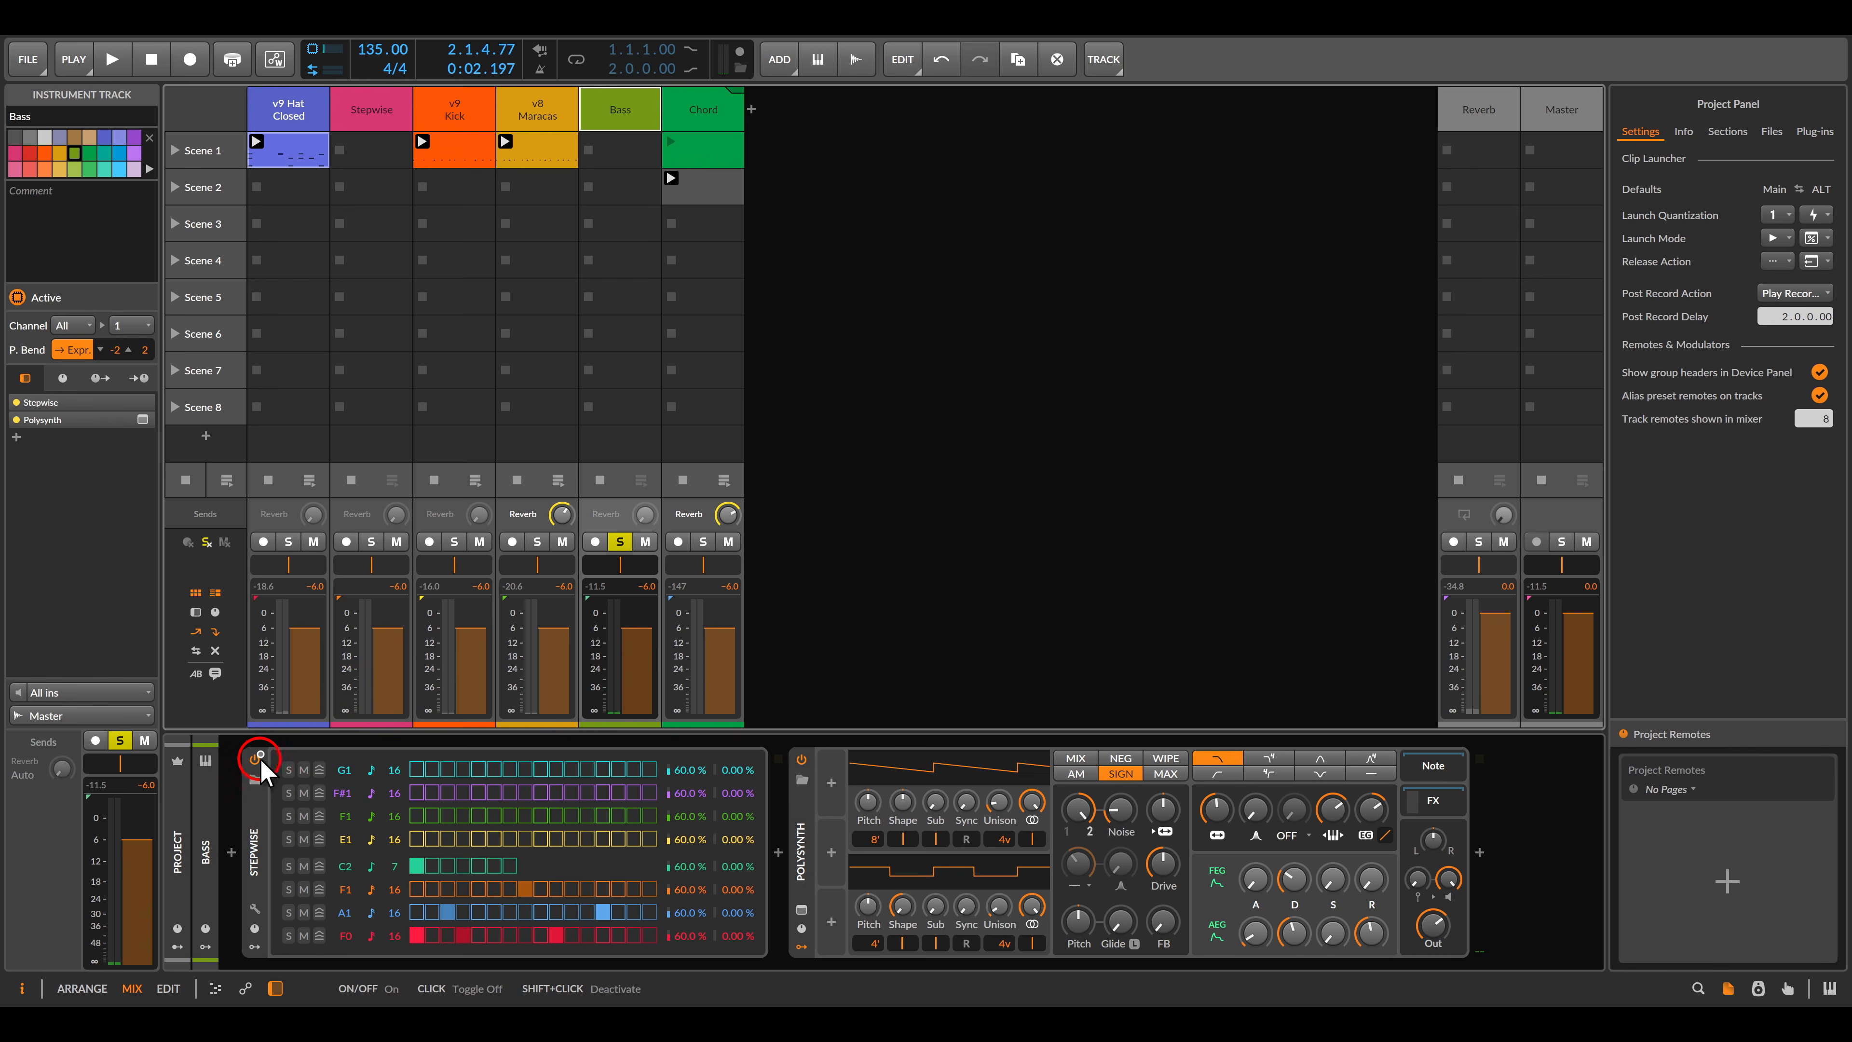
{"action": "left_click", "coordinate": [259, 760]}
{"action": "left_click", "coordinate": [258, 760]}
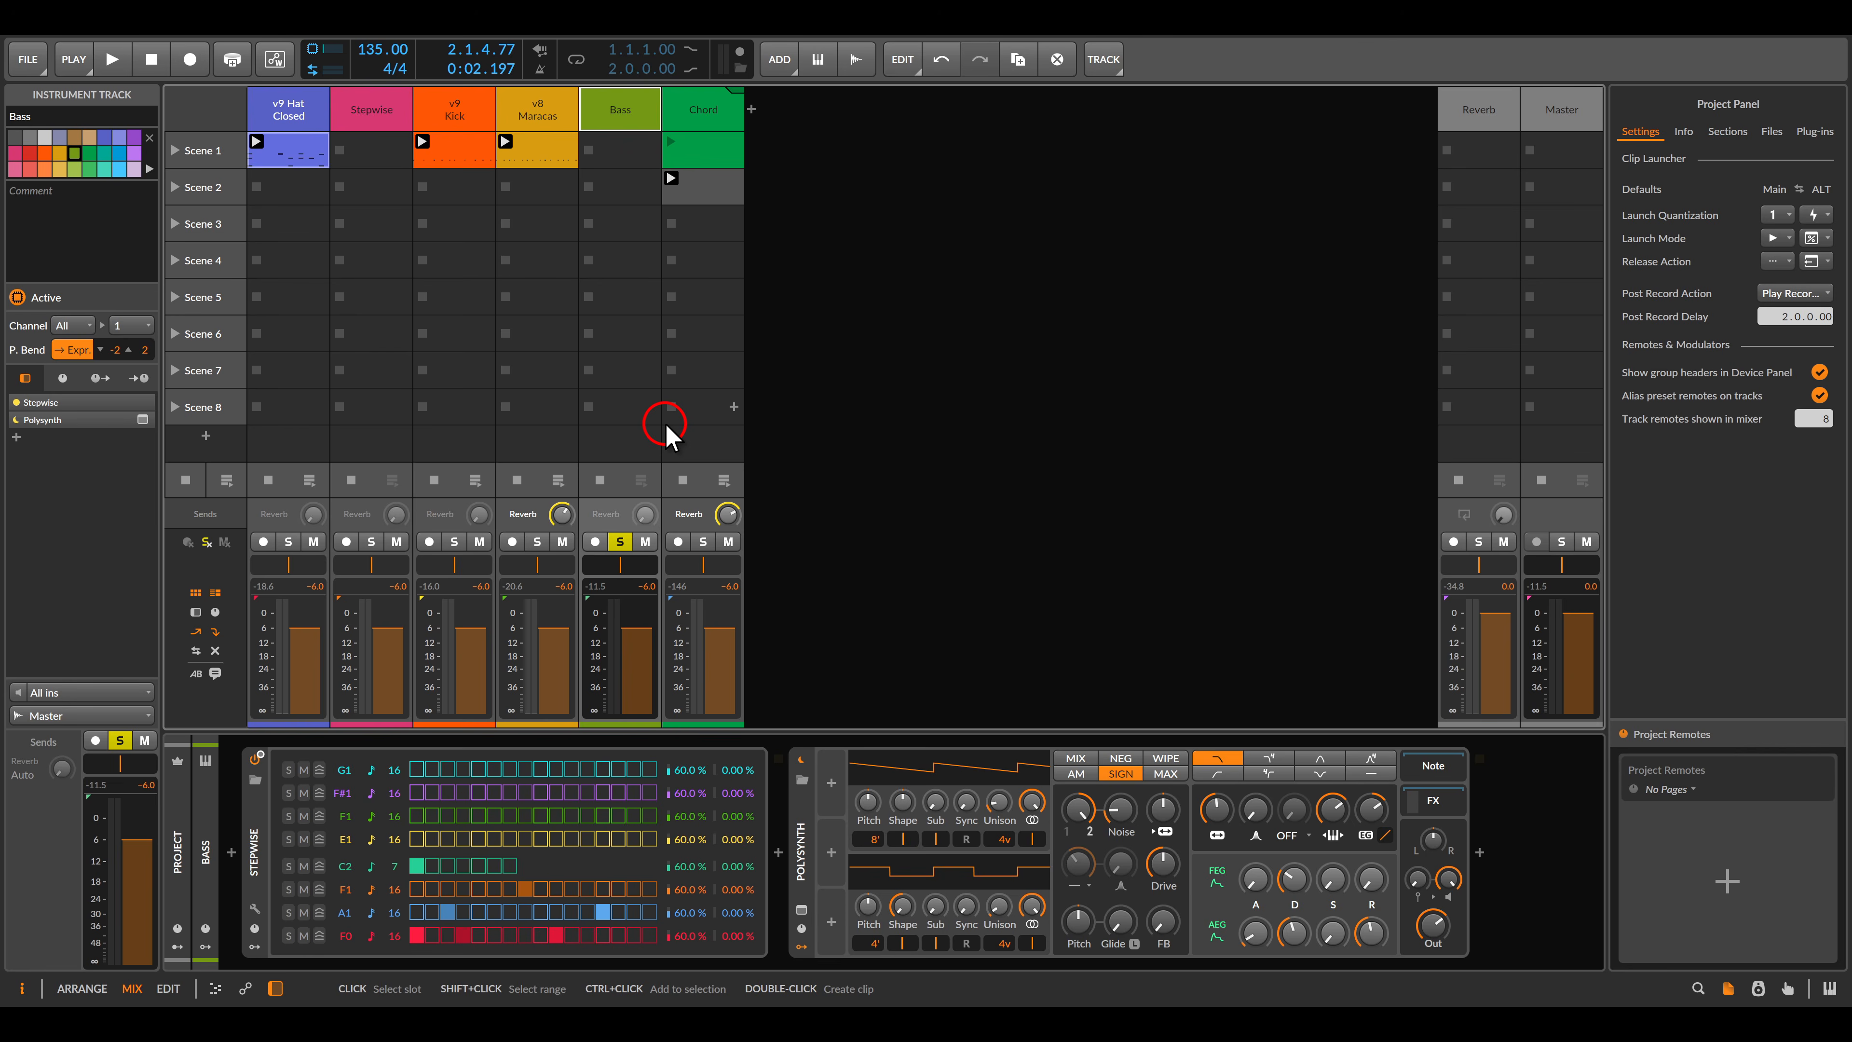
Create empty clips in the Bass track's Scene 1 and Scene 2 slots and name them ON and OFF.
{"action": "double_click", "coordinate": [616, 156]}
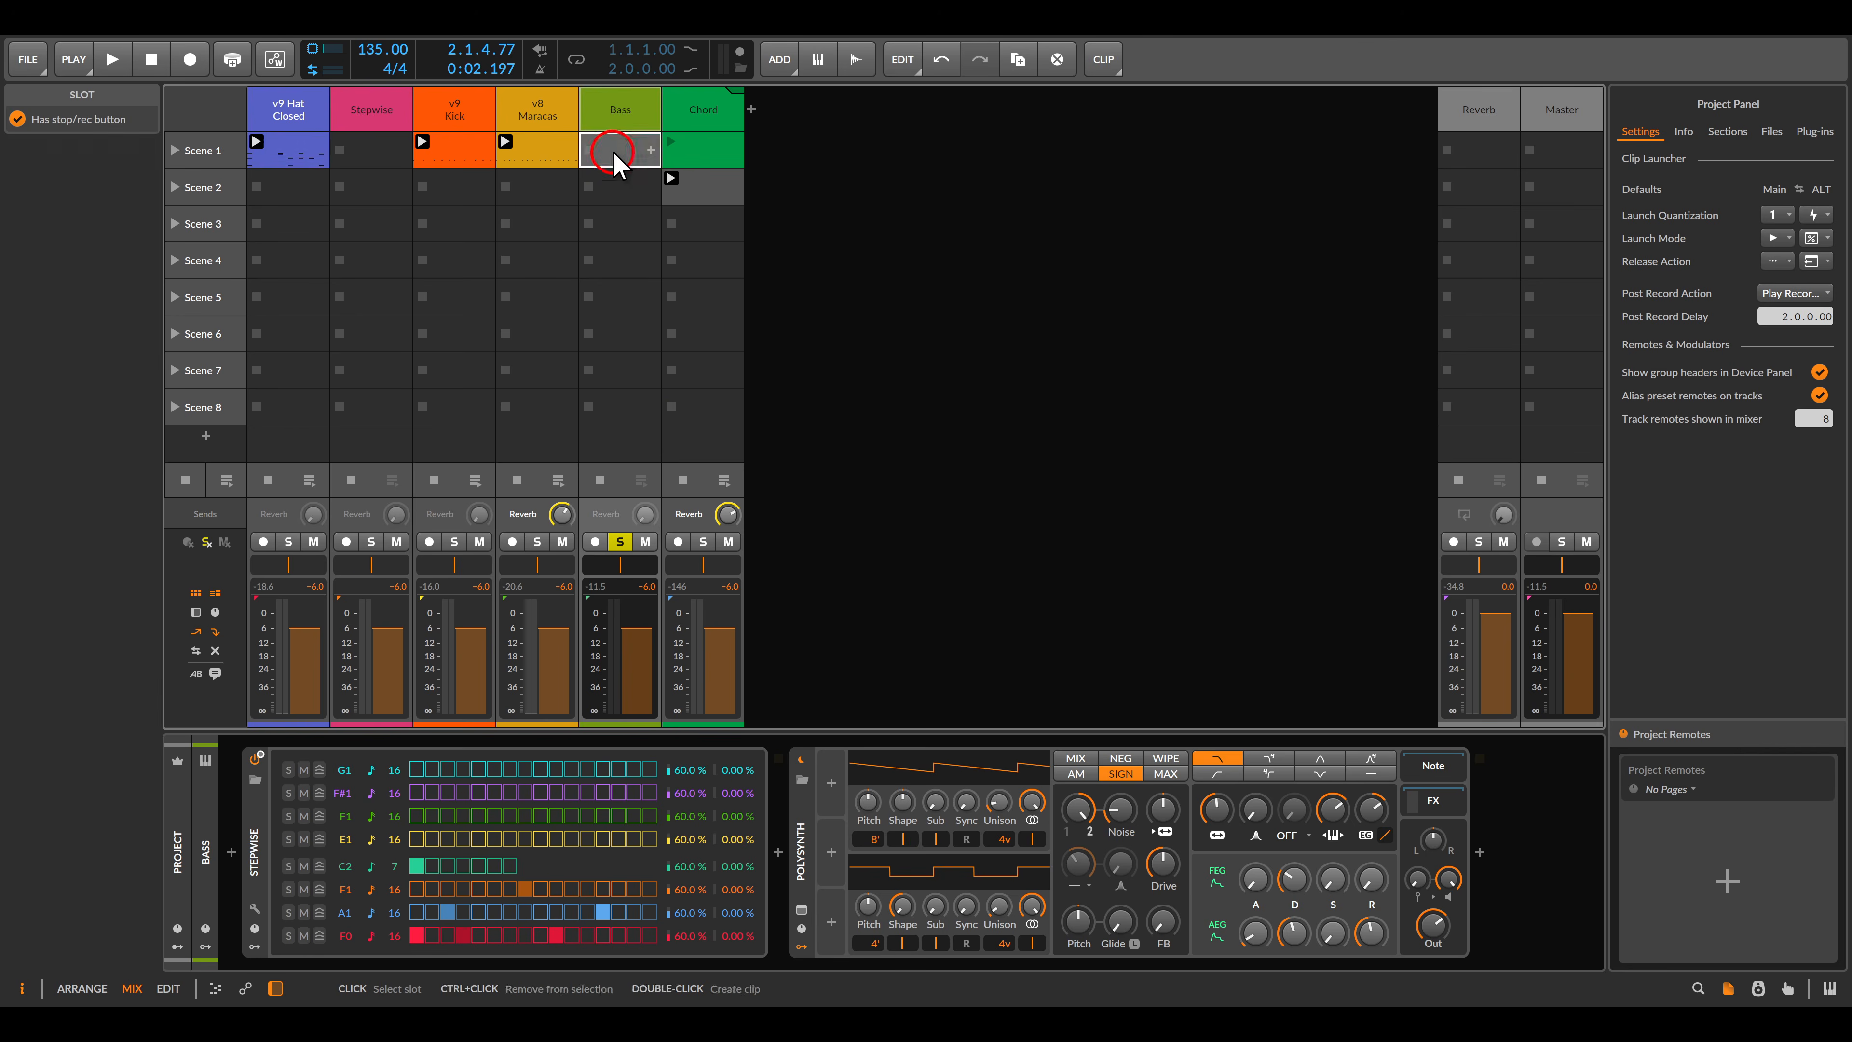
{"action": "double_click", "coordinate": [616, 190]}
{"action": "left_click", "coordinate": [54, 169]}
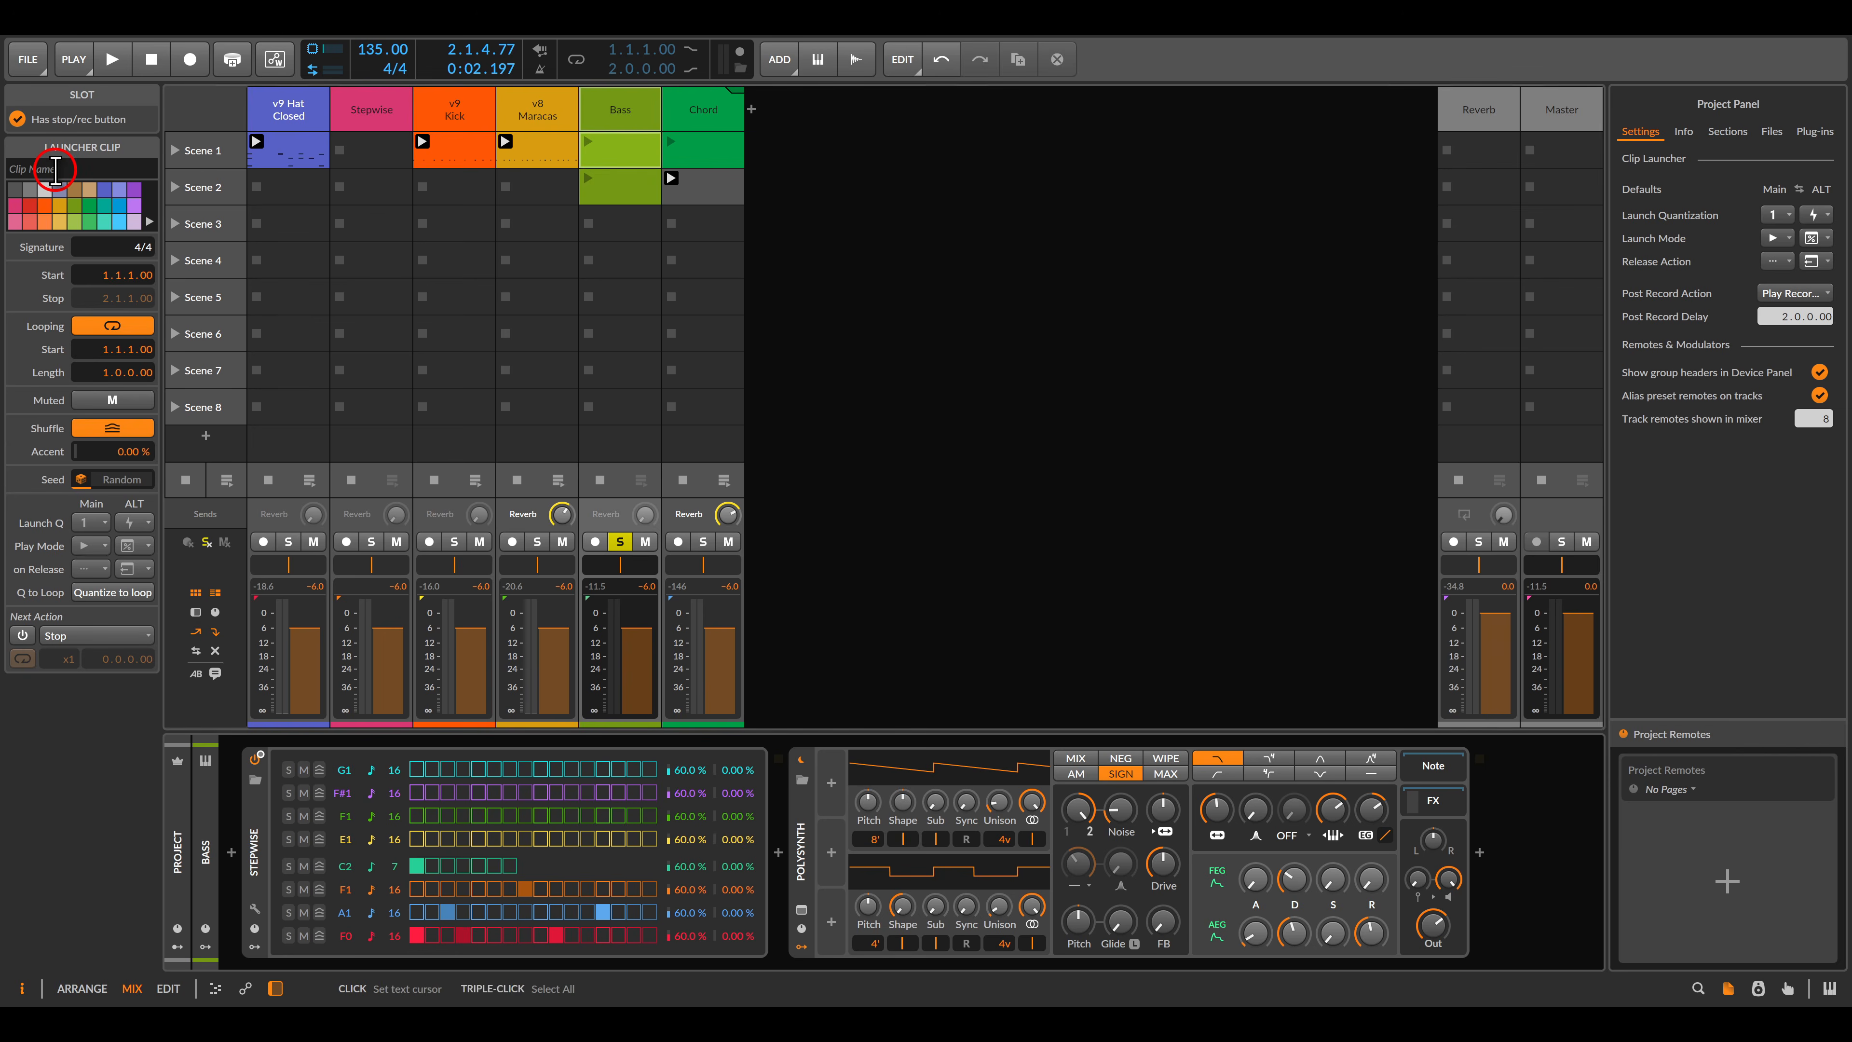
{"action": "left_click", "coordinate": [620, 187]}
{"action": "left_click", "coordinate": [34, 168]}
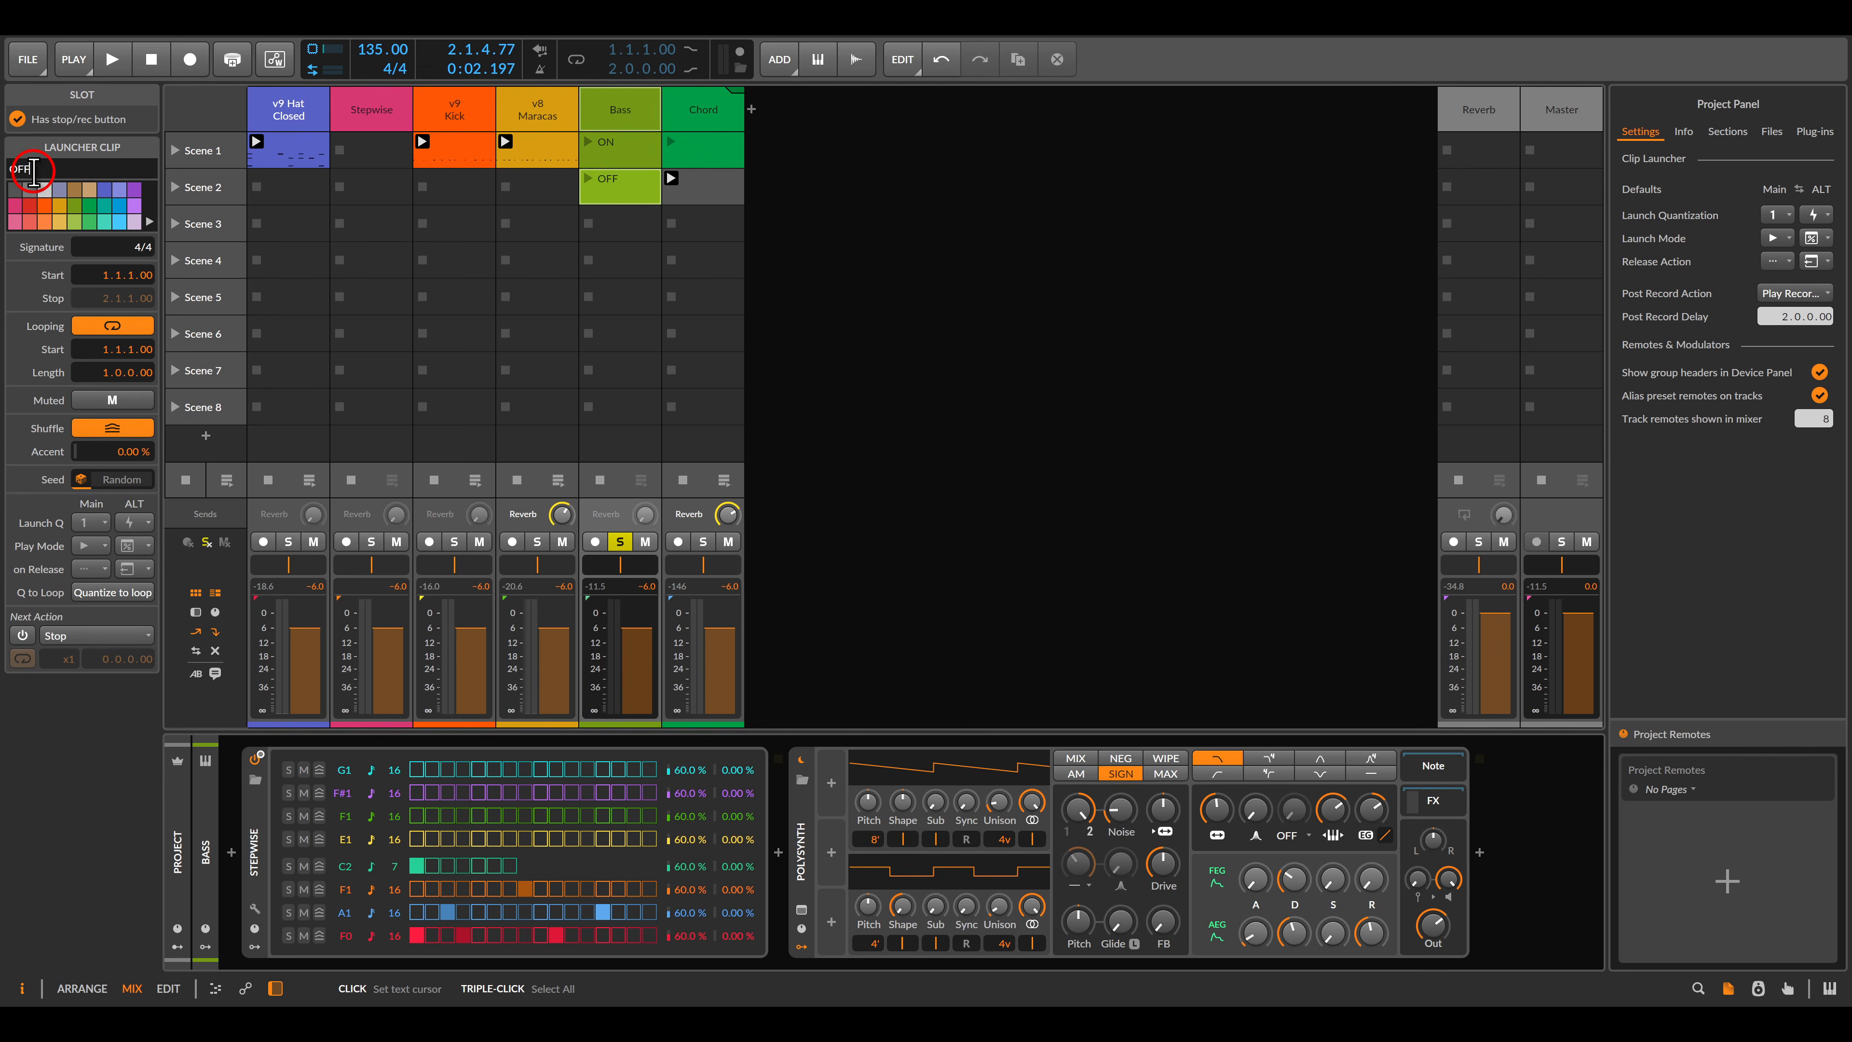
{"action": "type", "text": "OFF"}
Recolour the Bass track's OFF clip dark grey.
{"action": "left_click", "coordinate": [612, 182]}
{"action": "right_click", "coordinate": [620, 182]}
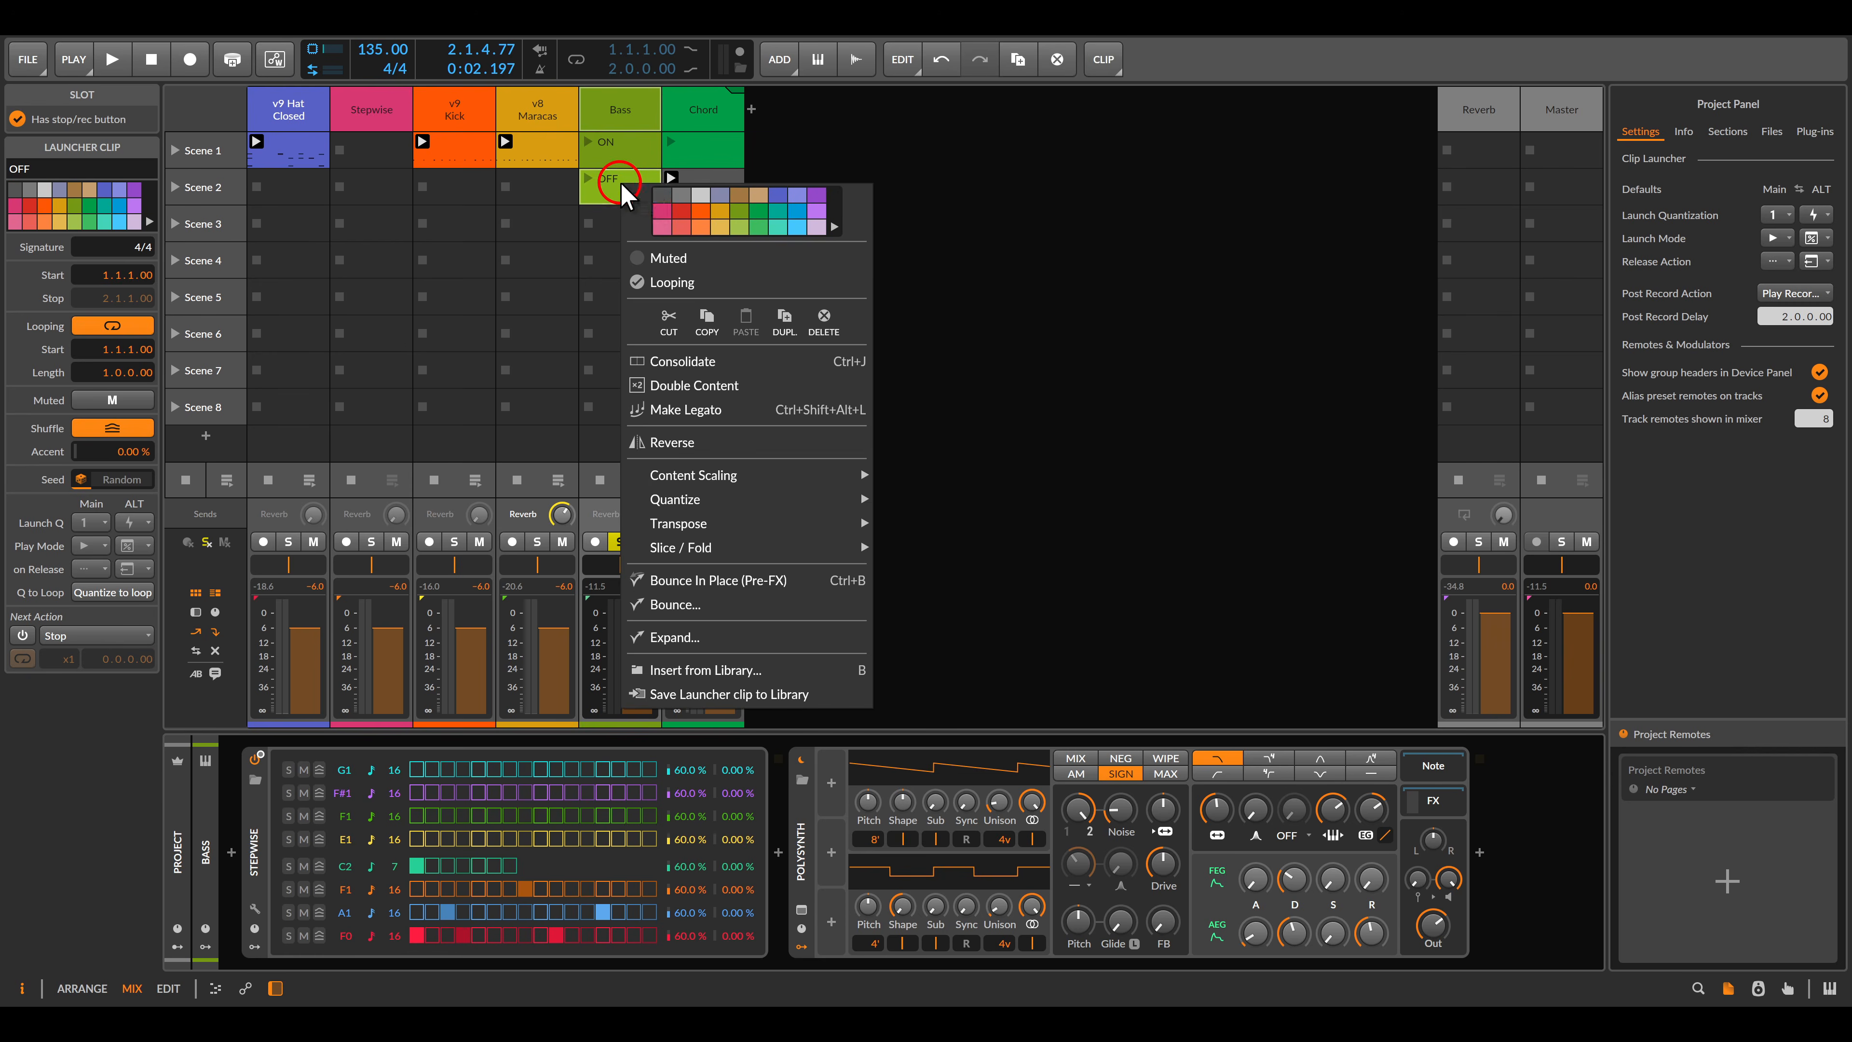
{"action": "left_click", "coordinate": [681, 194]}
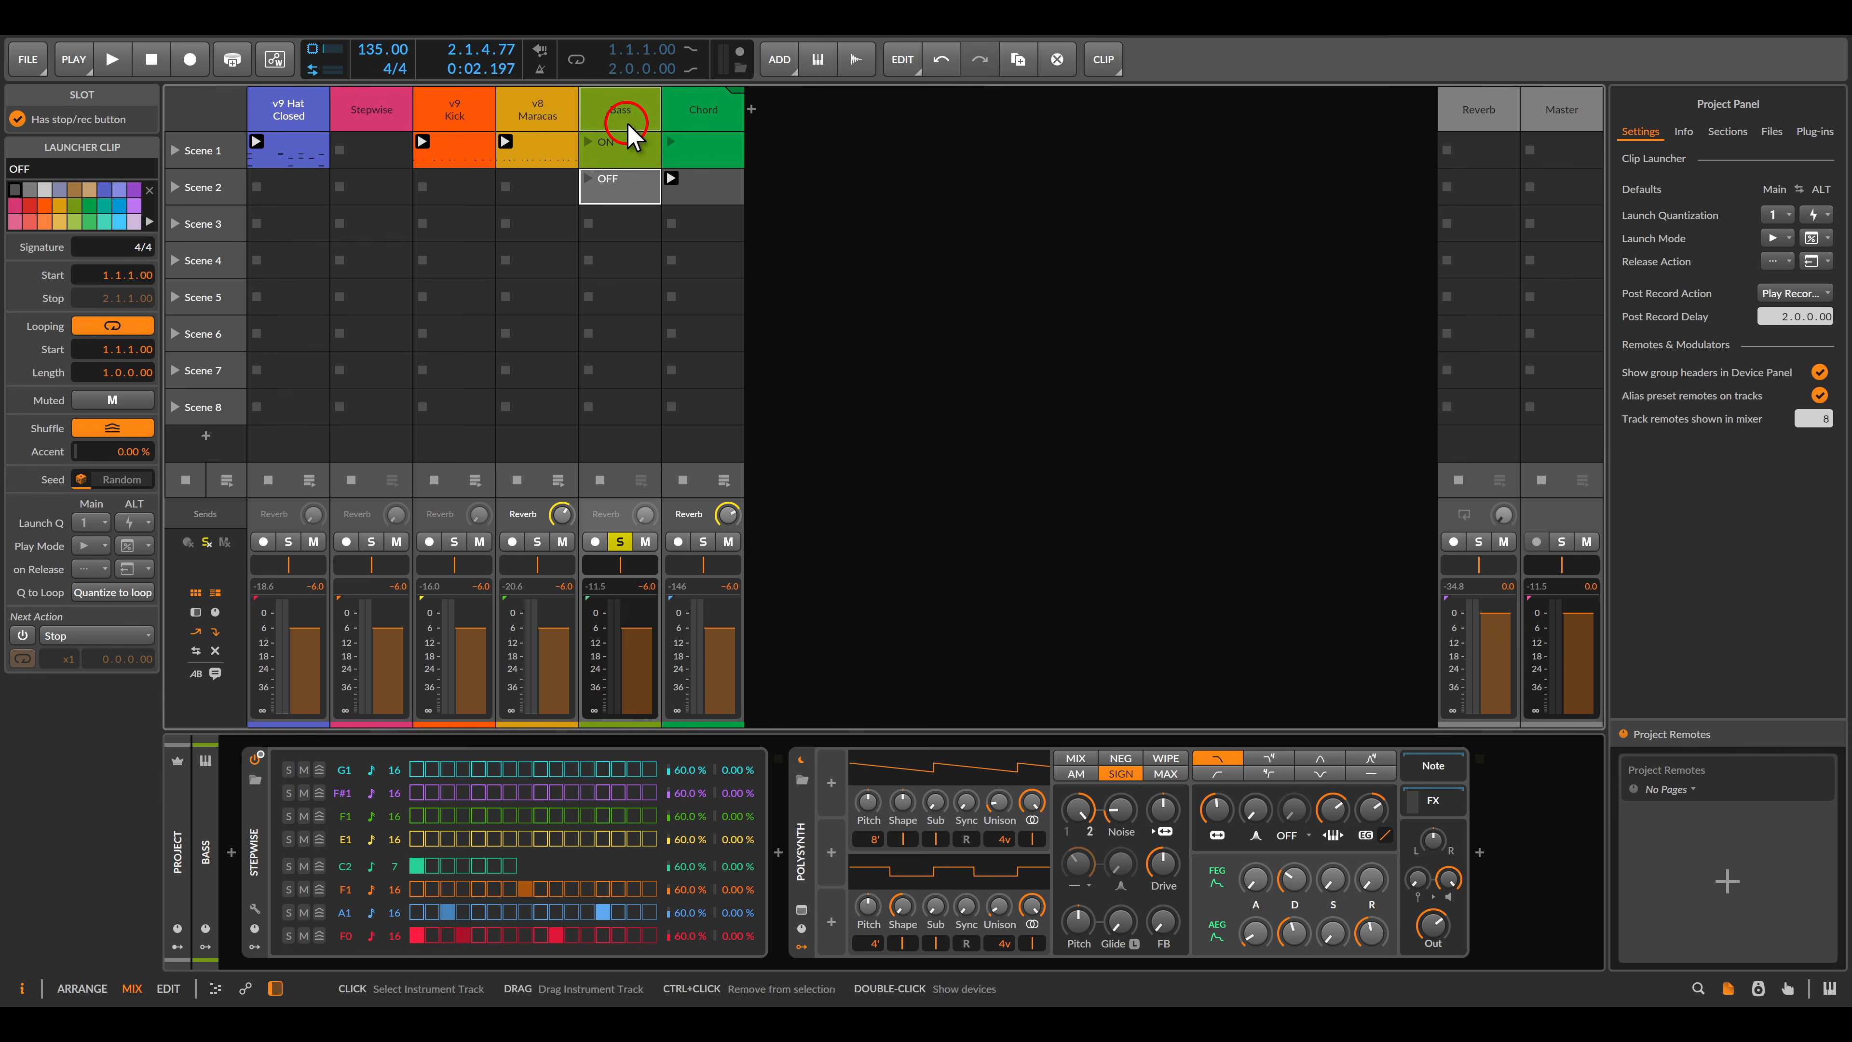
Automate the Stepwise On/Off parameter in the Bass track's ON clip with a point at 100 %.
{"action": "left_click", "coordinate": [257, 759]}
{"action": "left_click", "coordinate": [257, 758]}
{"action": "double_click", "coordinate": [620, 149]}
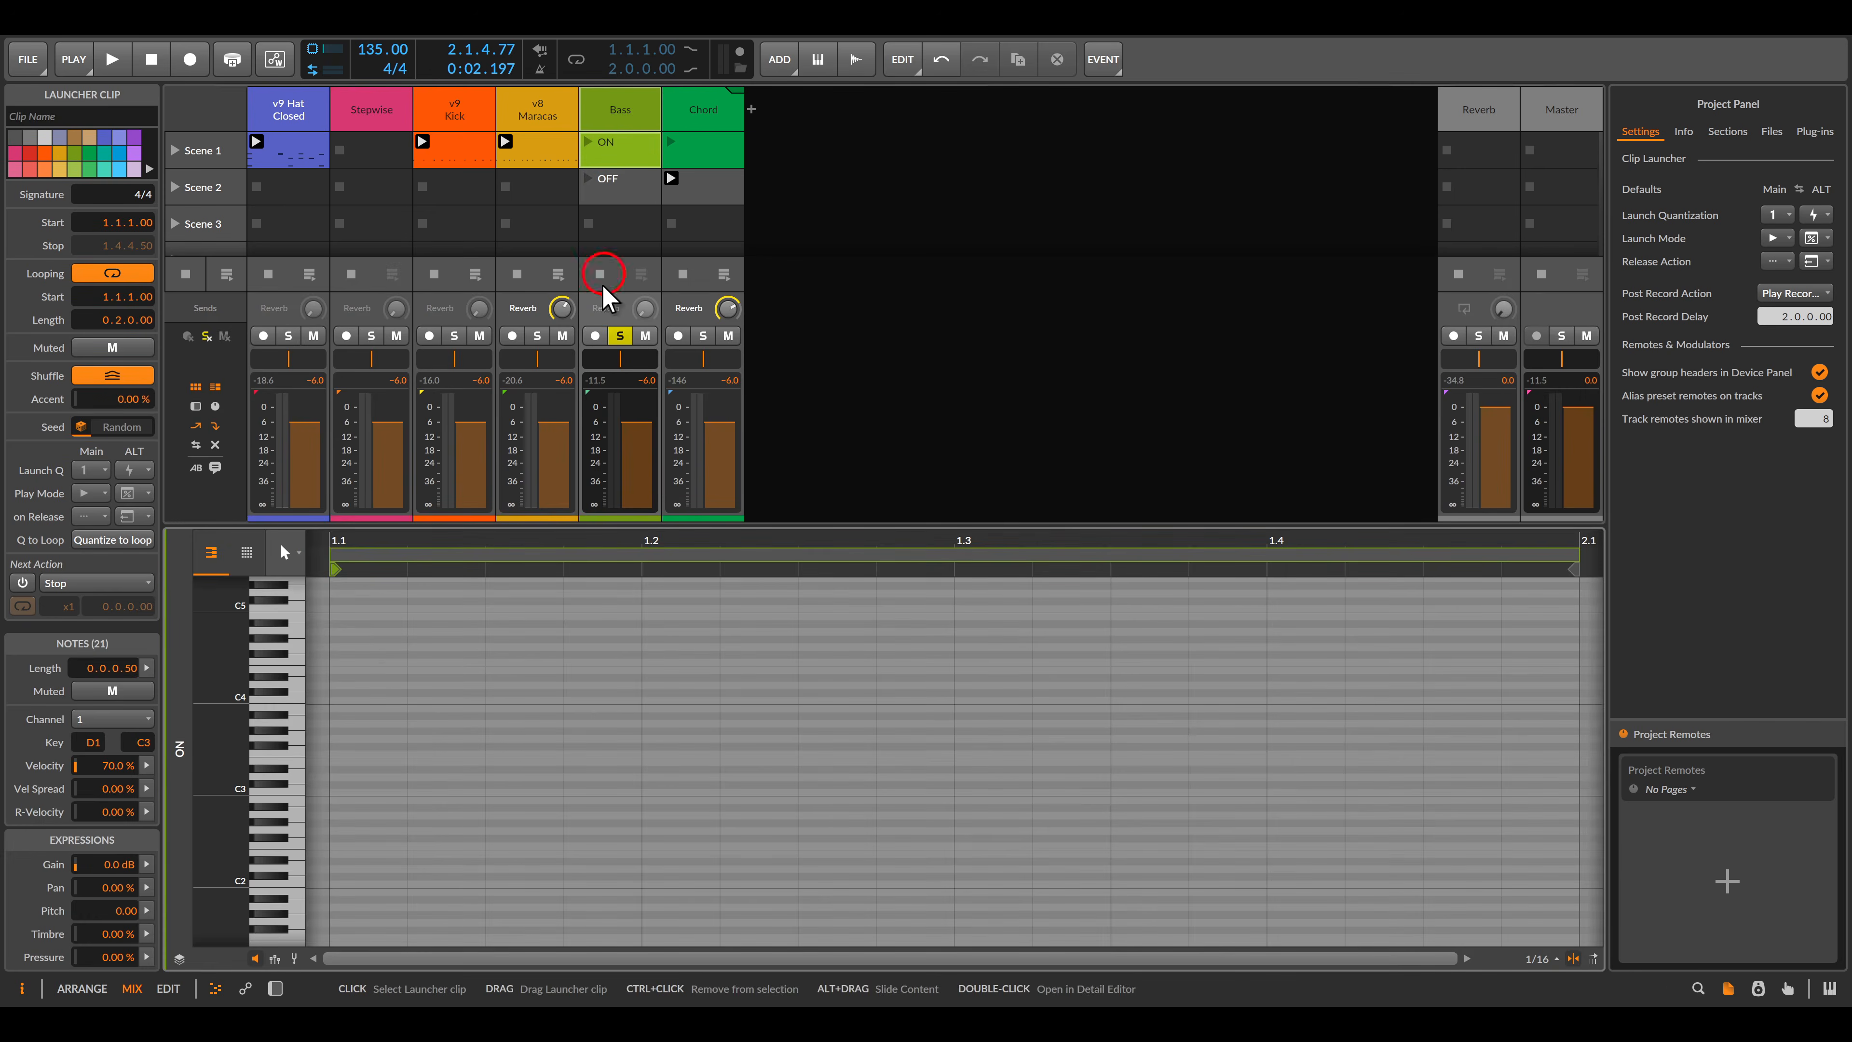
{"action": "left_click", "coordinate": [484, 670]}
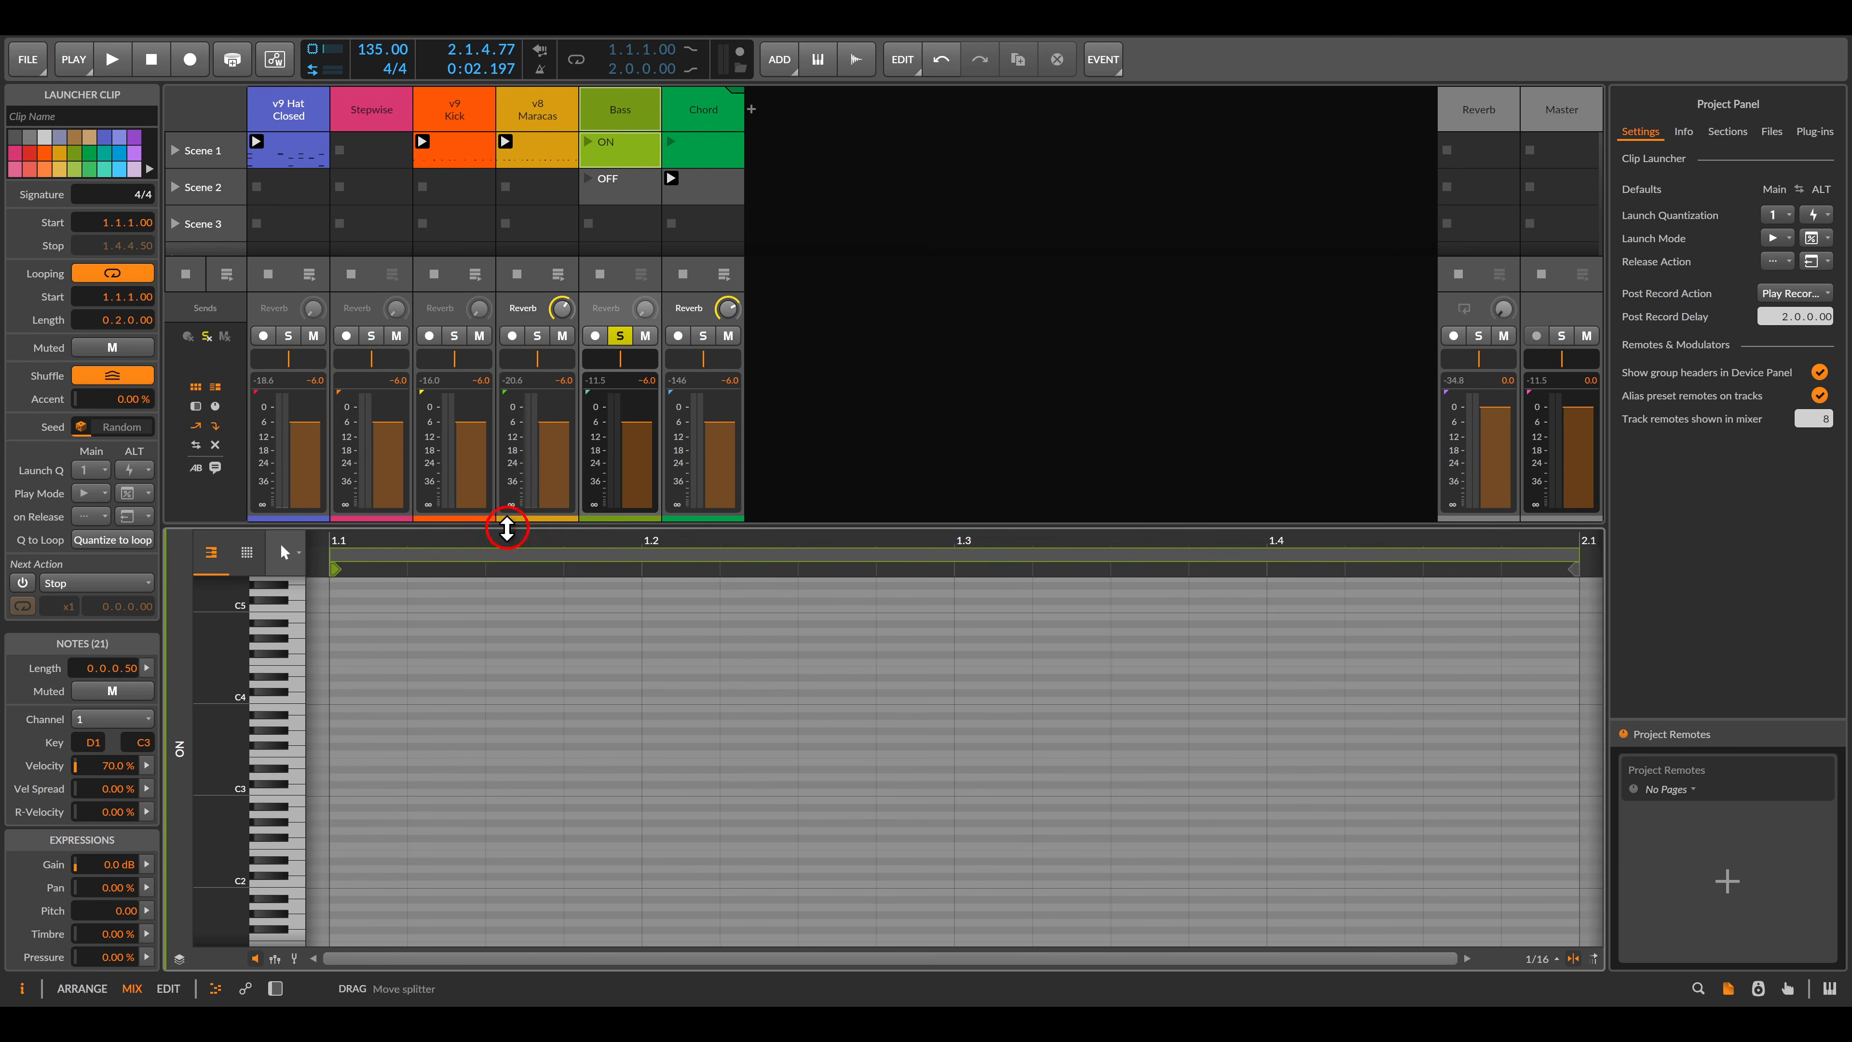
{"action": "left_click_drag", "start_coordinate": [509, 525], "coordinate": [509, 422]}
{"action": "left_click", "coordinate": [245, 988]}
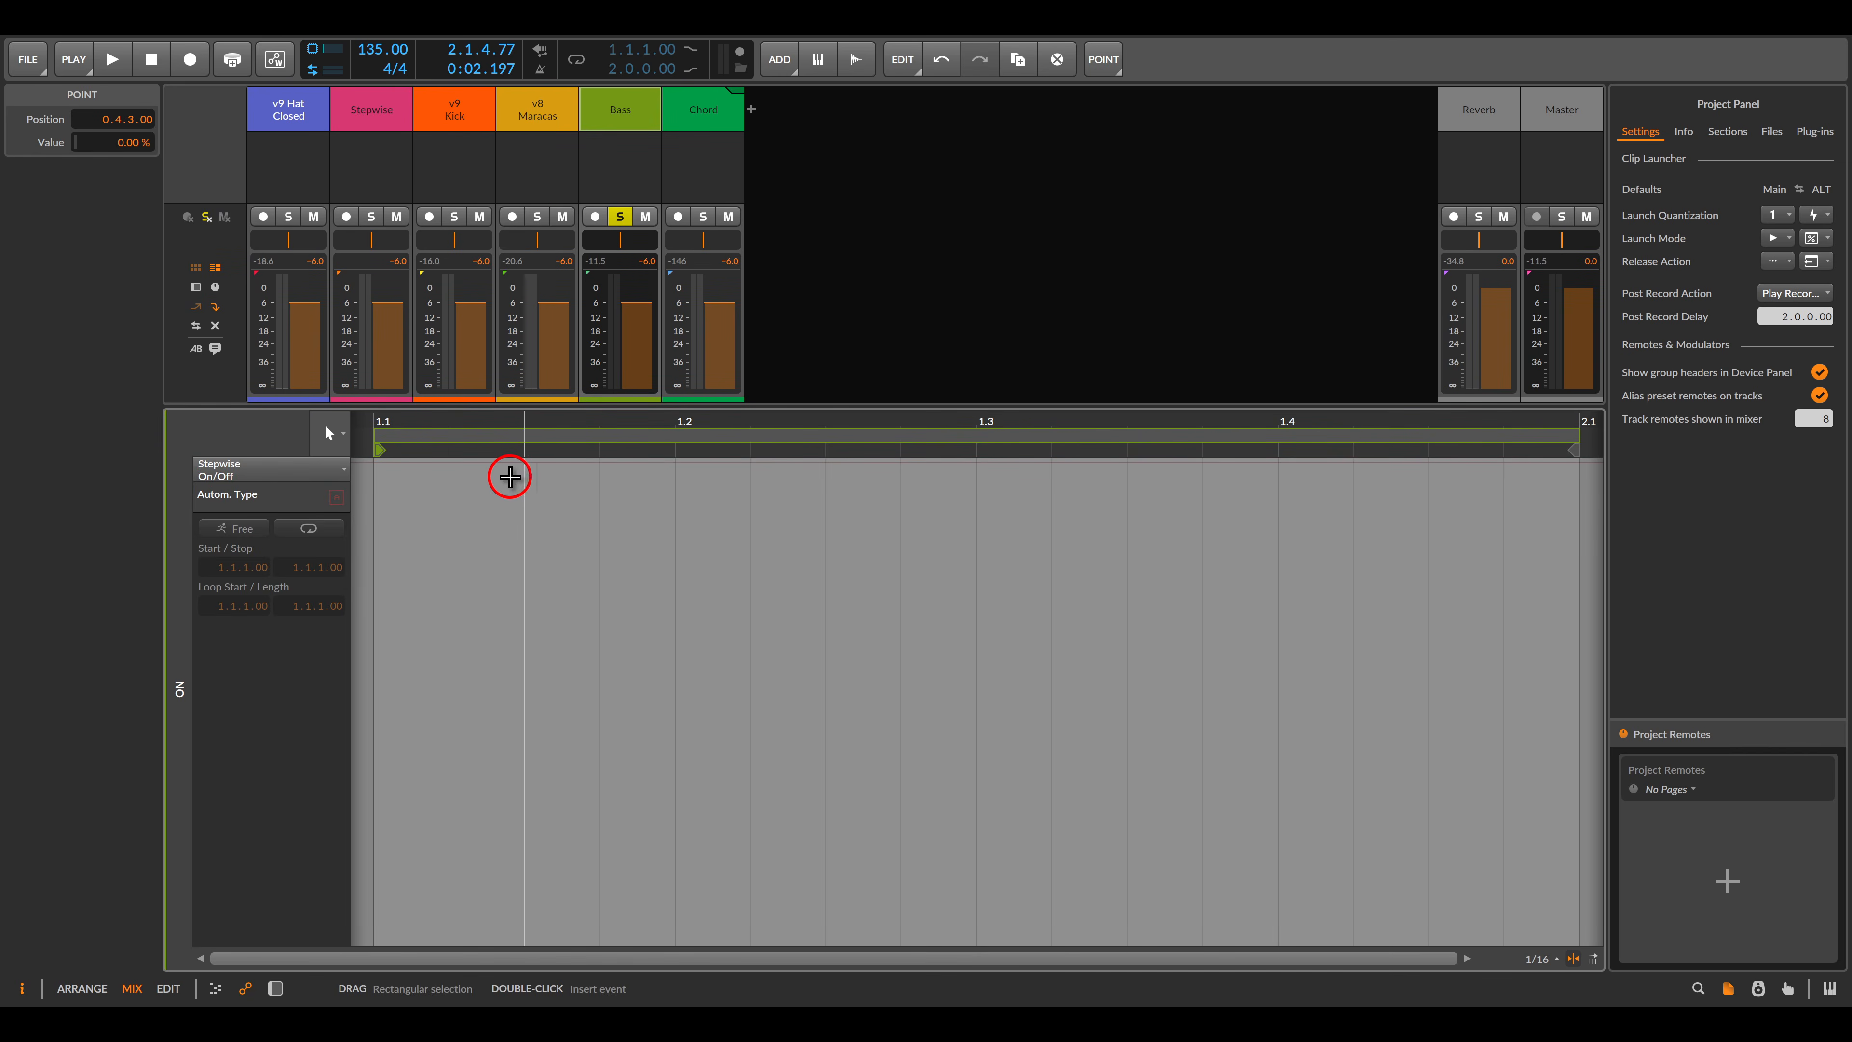
{"action": "double_click", "coordinate": [510, 477]}
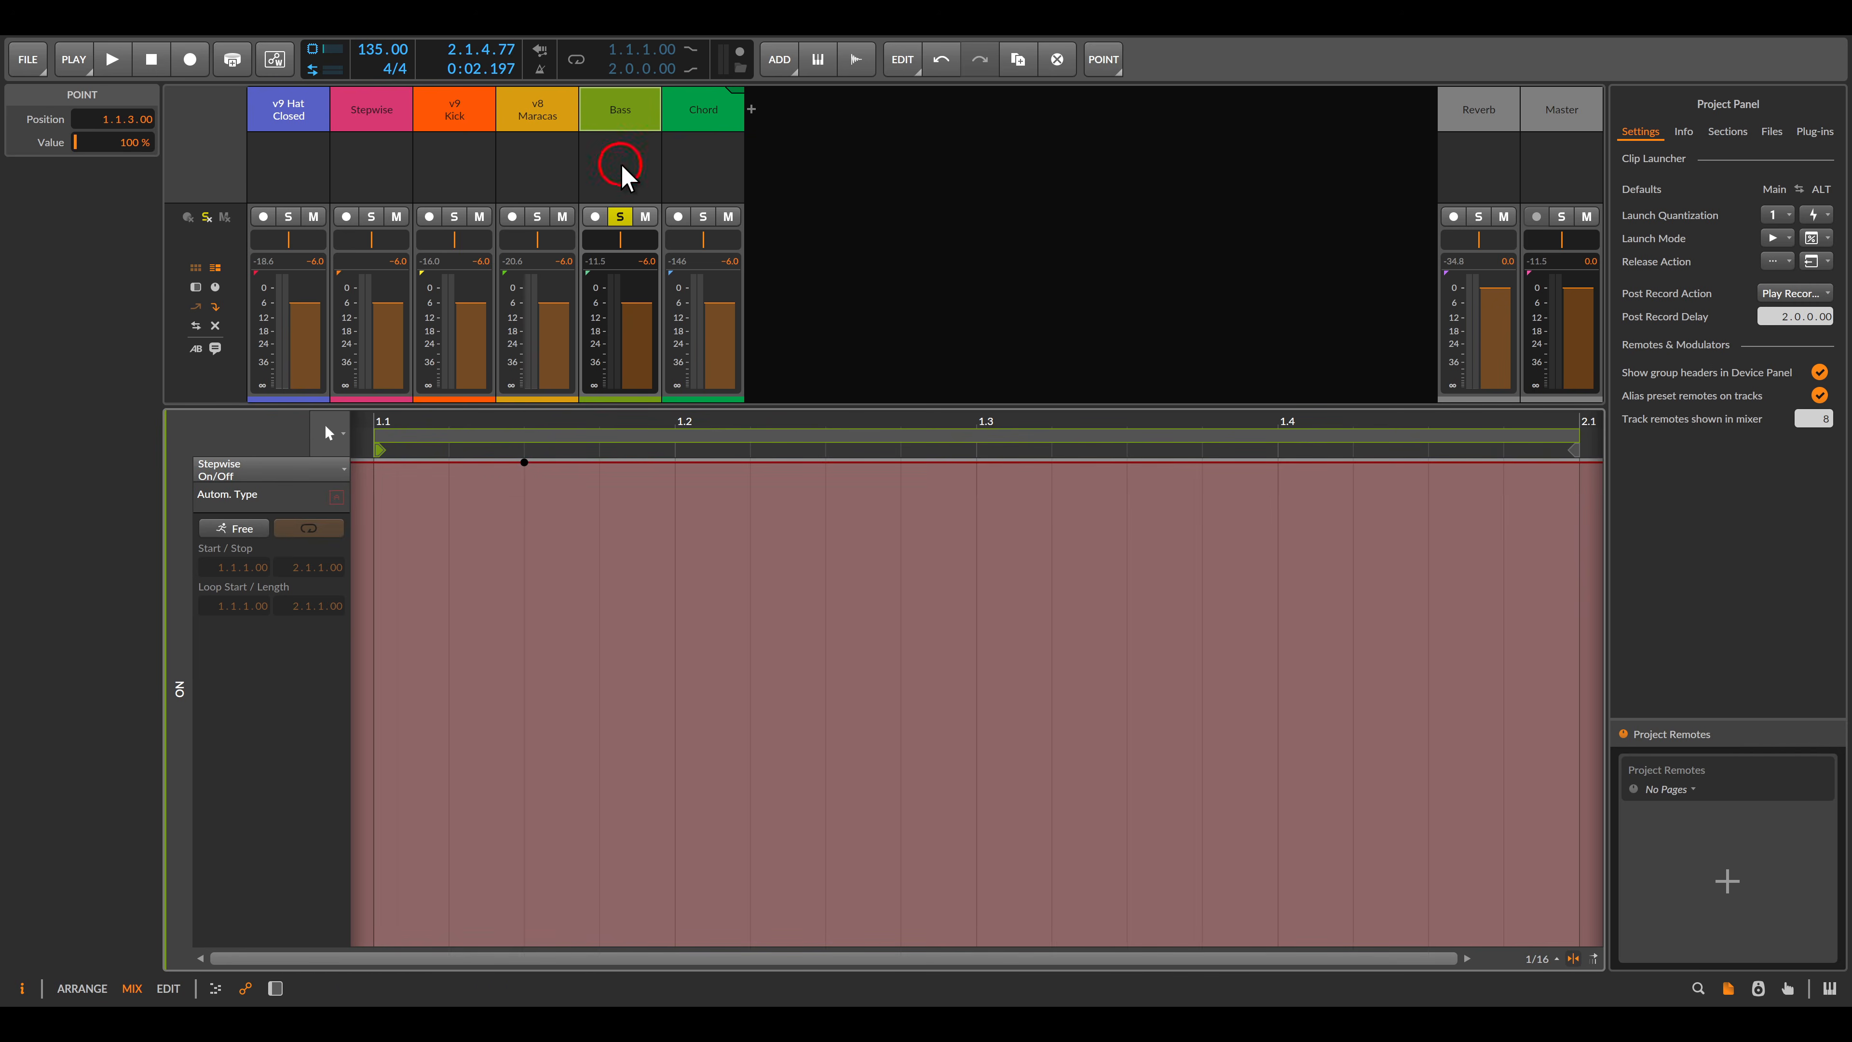
Automate the Stepwise On/Off parameter in the Bass track's OFF clip with a point at 0 %.
{"action": "double_click", "coordinate": [617, 117]}
{"action": "double_click", "coordinate": [613, 183]}
{"action": "left_click", "coordinate": [305, 881]}
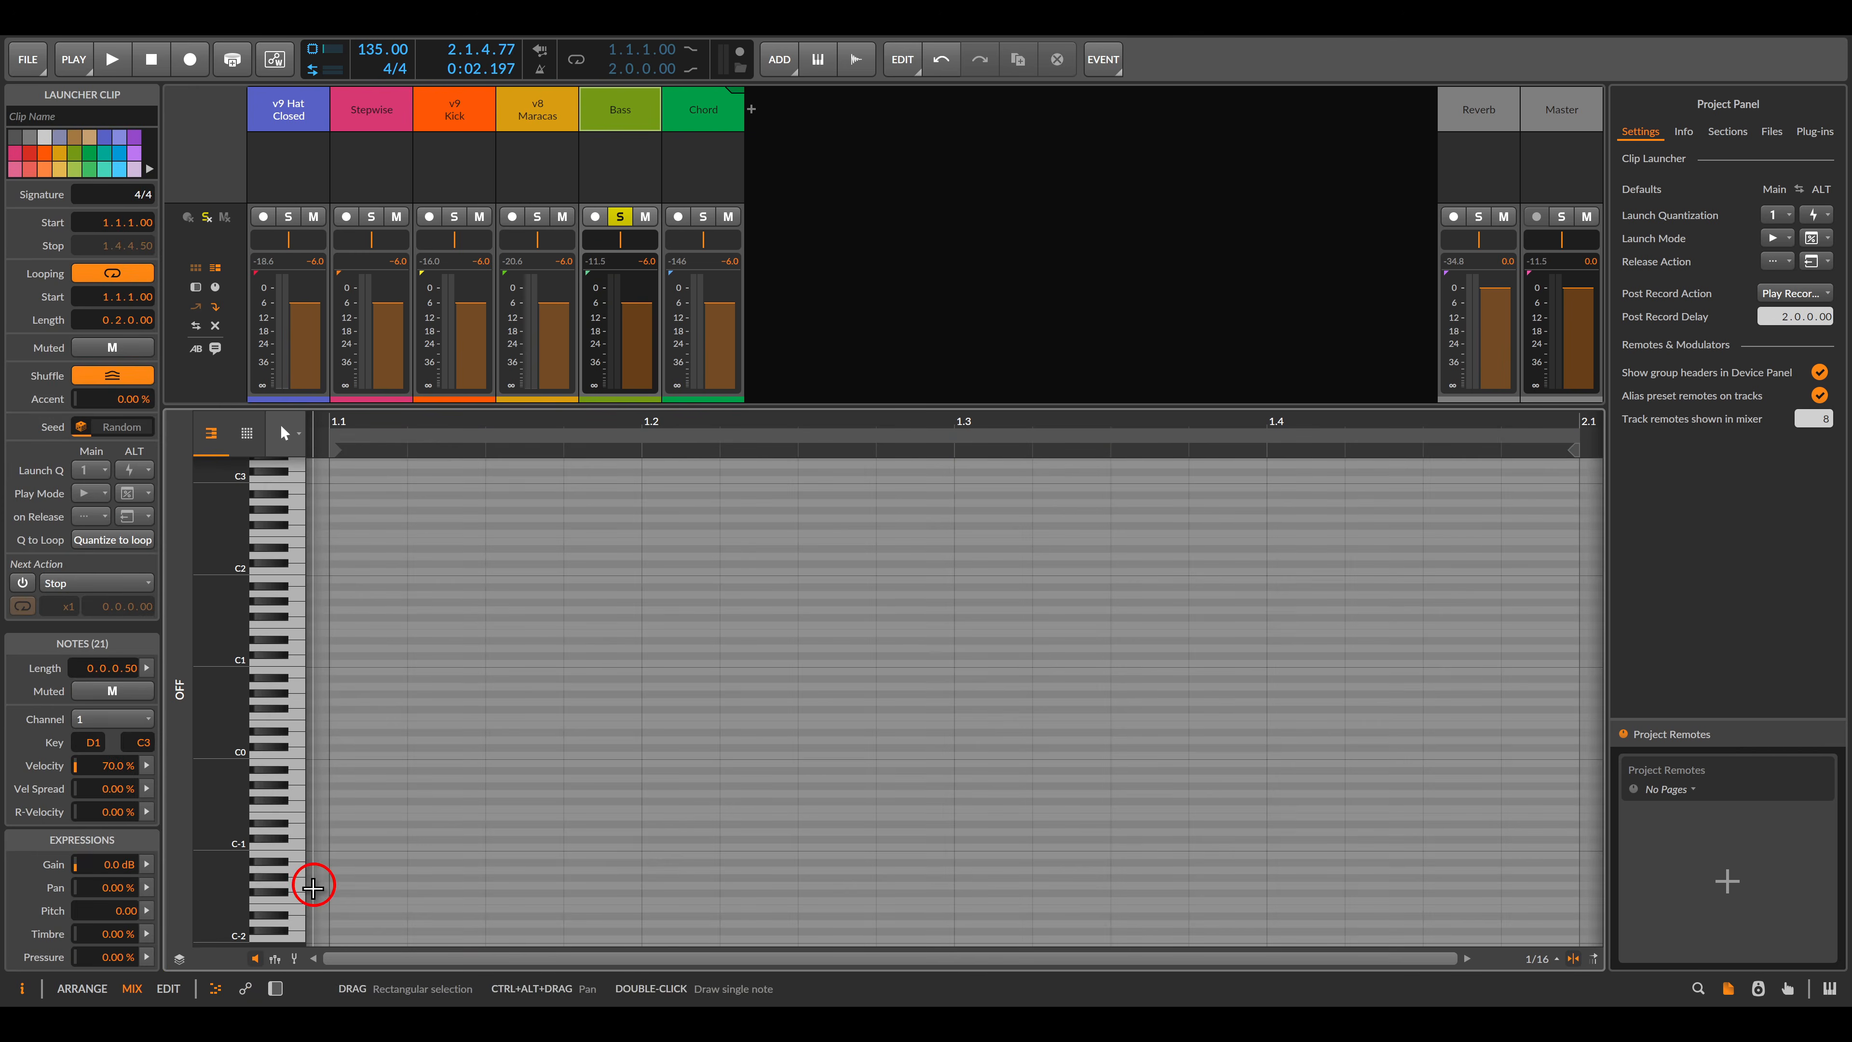
{"action": "left_click", "coordinate": [245, 988]}
{"action": "left_click", "coordinate": [581, 959]}
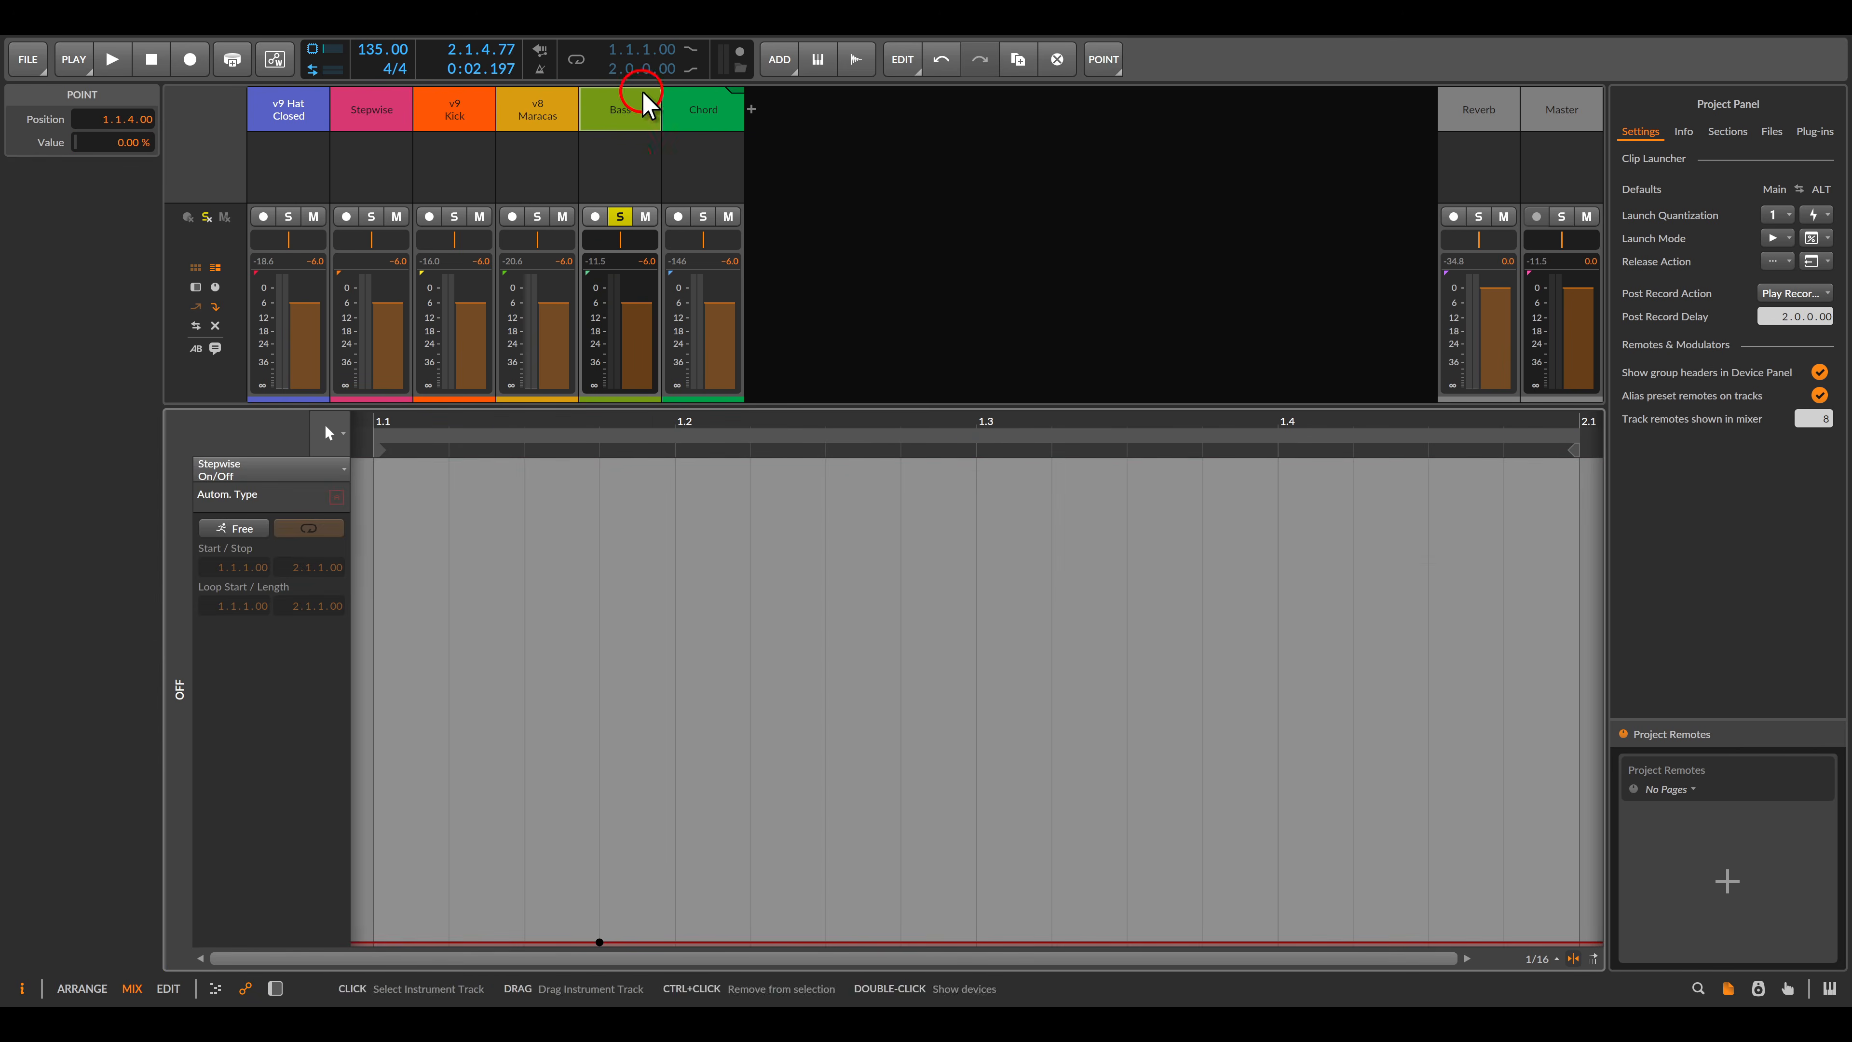
Launch the Bass track's OFF clip, unsolo the track, and launch its ON clip to switch Stepwise on.
{"action": "double_click", "coordinate": [628, 104]}
{"action": "left_click", "coordinate": [608, 162]}
{"action": "left_click", "coordinate": [587, 179]}
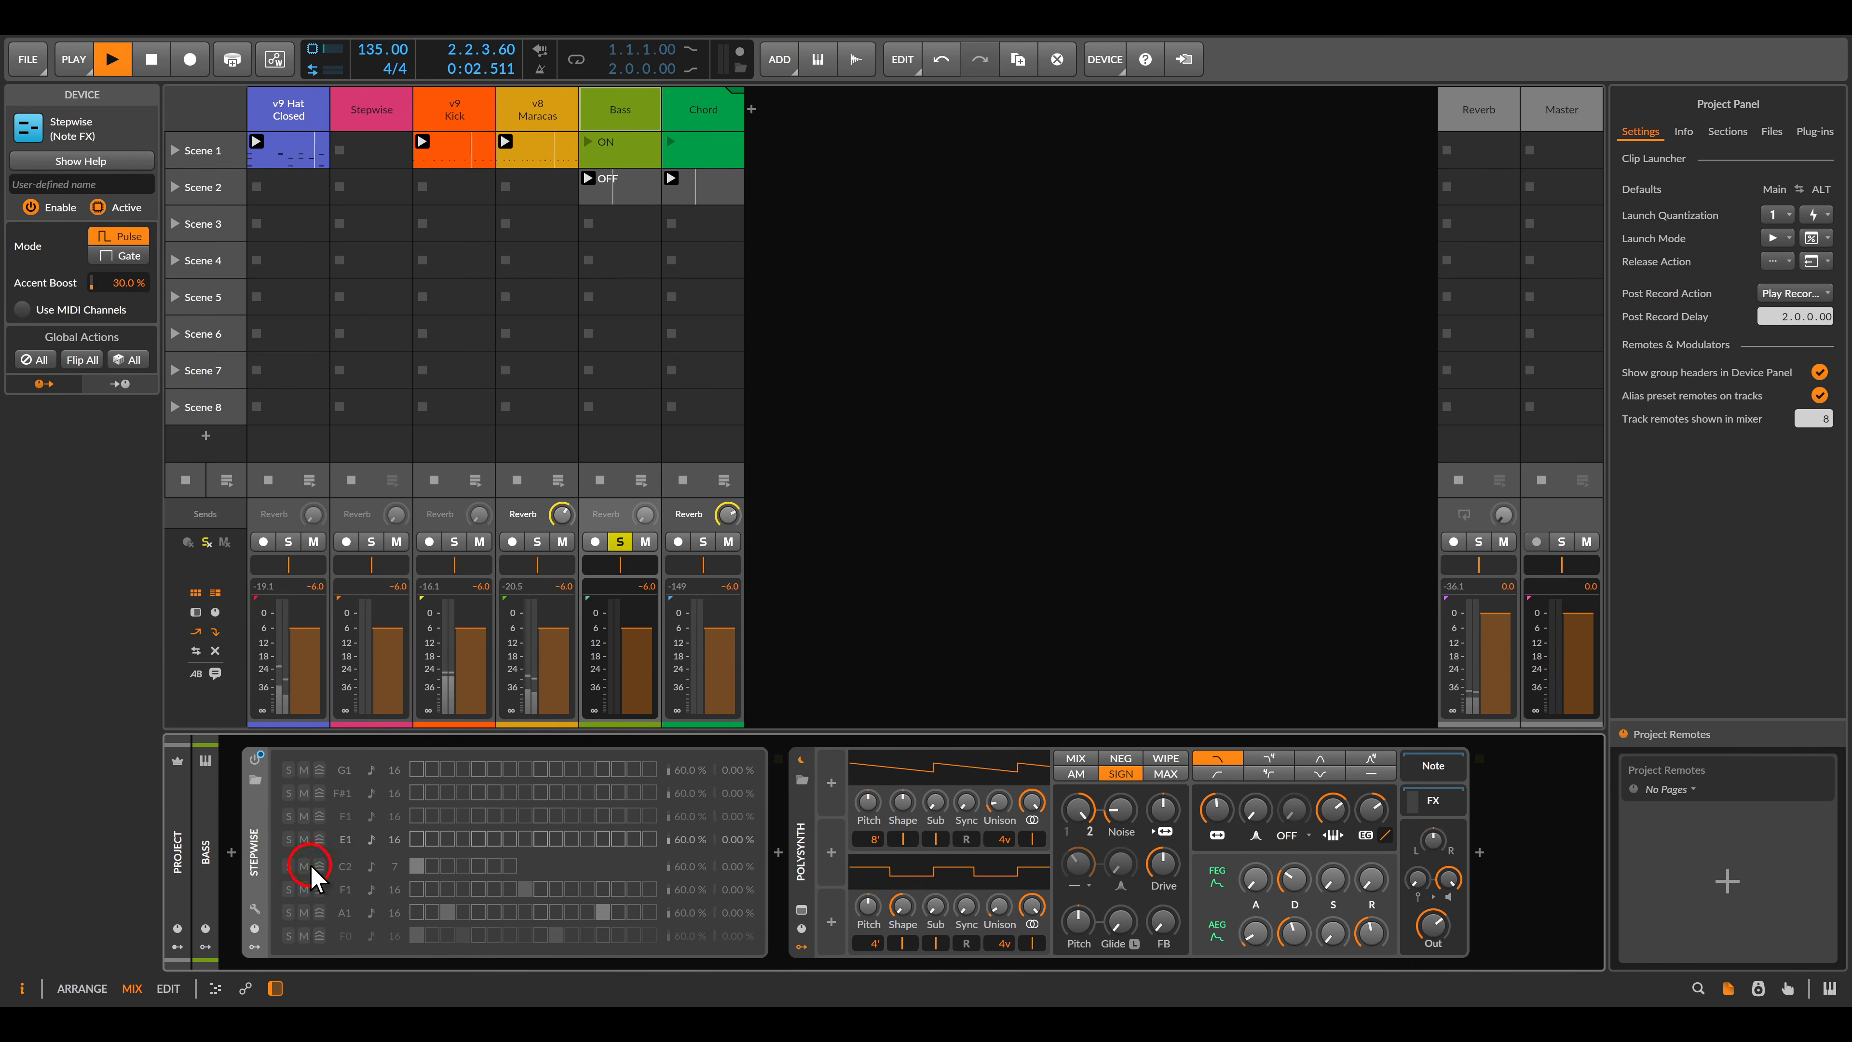
{"action": "left_click", "coordinate": [620, 541]}
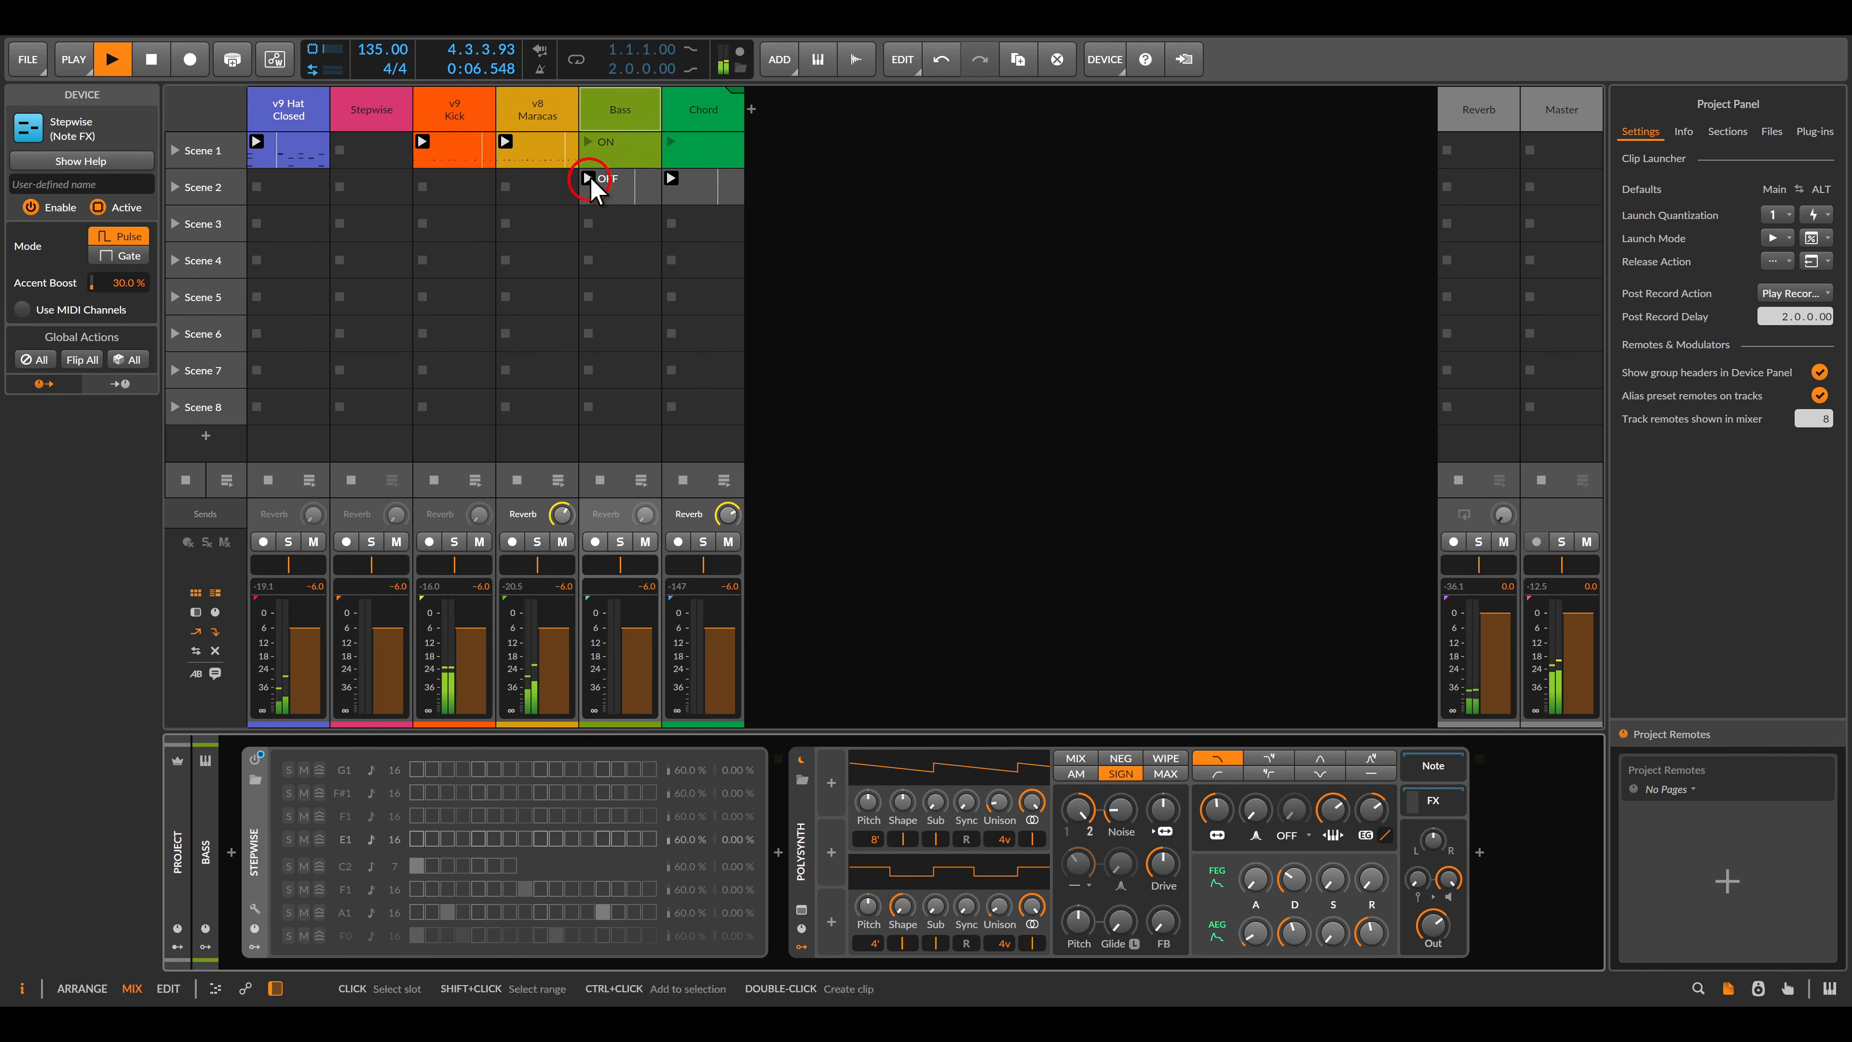
{"action": "left_click", "coordinate": [588, 179]}
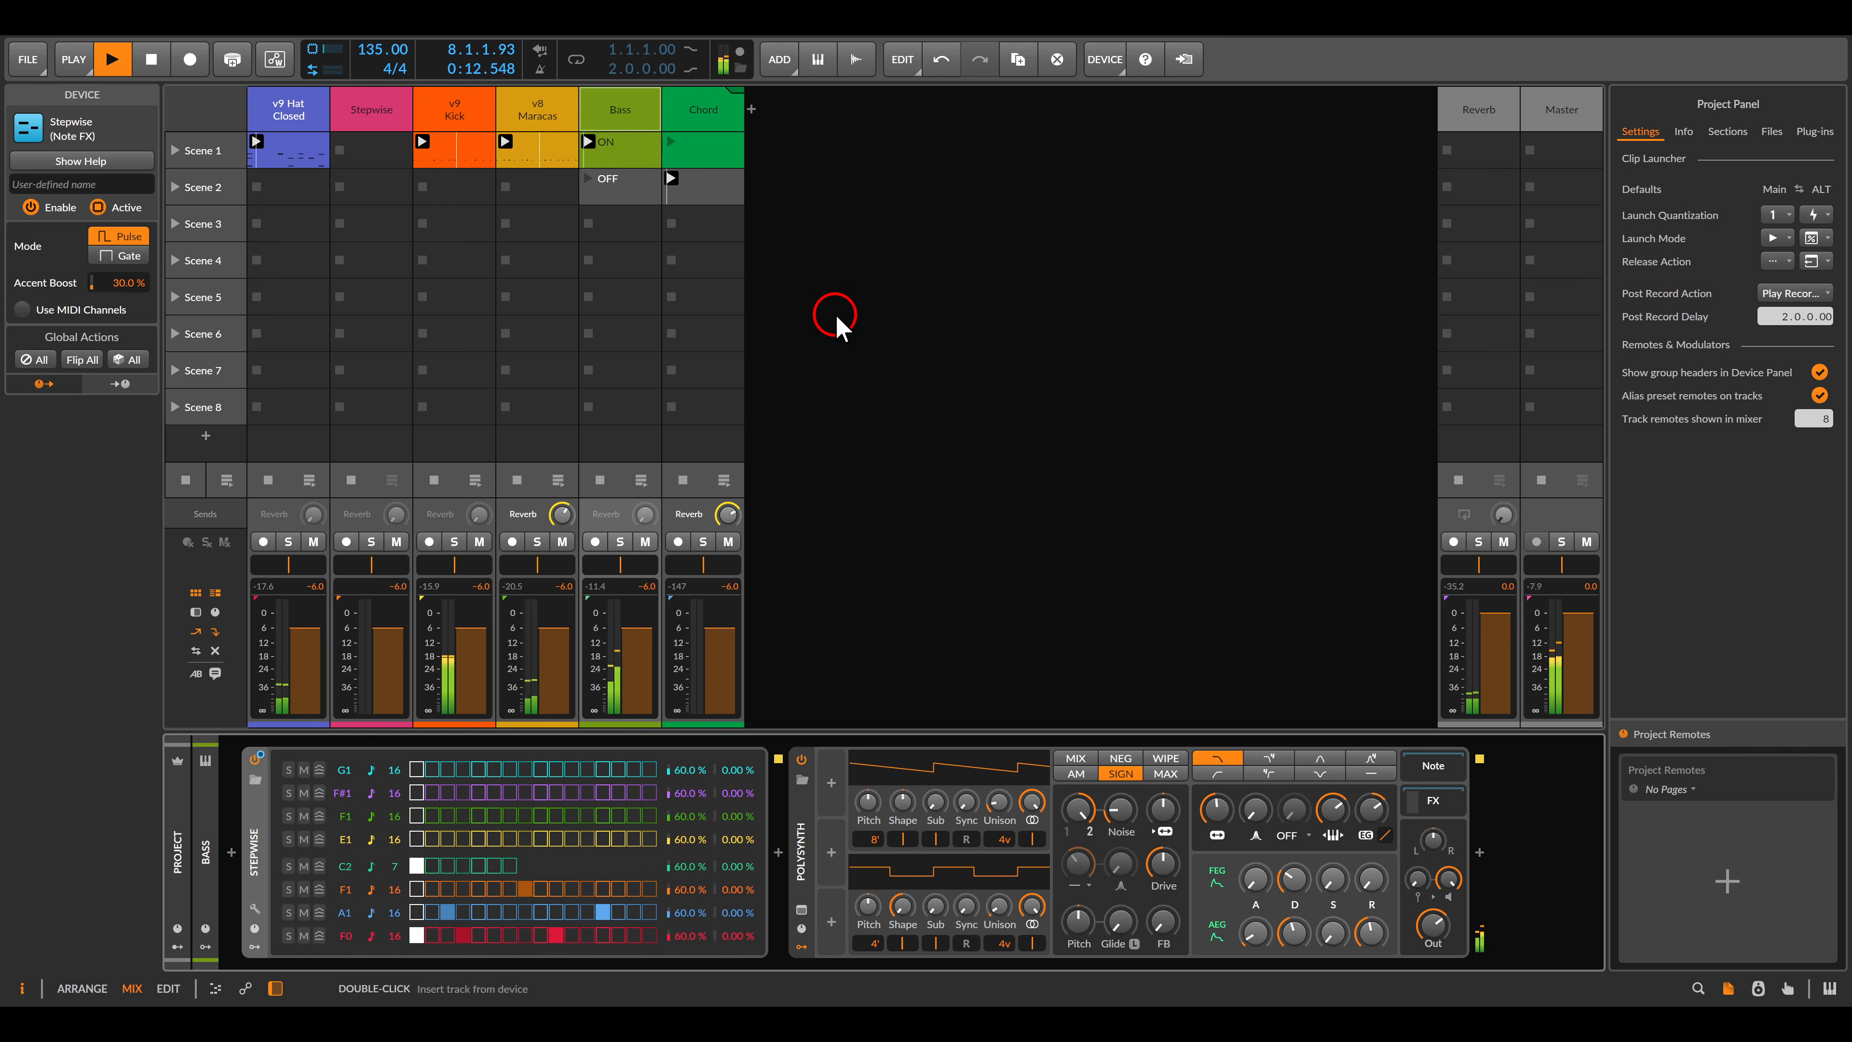
View the Chord track's devices and Scene 2 clip, and launch the track's Scene 1 clip.
{"action": "left_click", "coordinate": [697, 117]}
{"action": "left_click", "coordinate": [712, 178]}
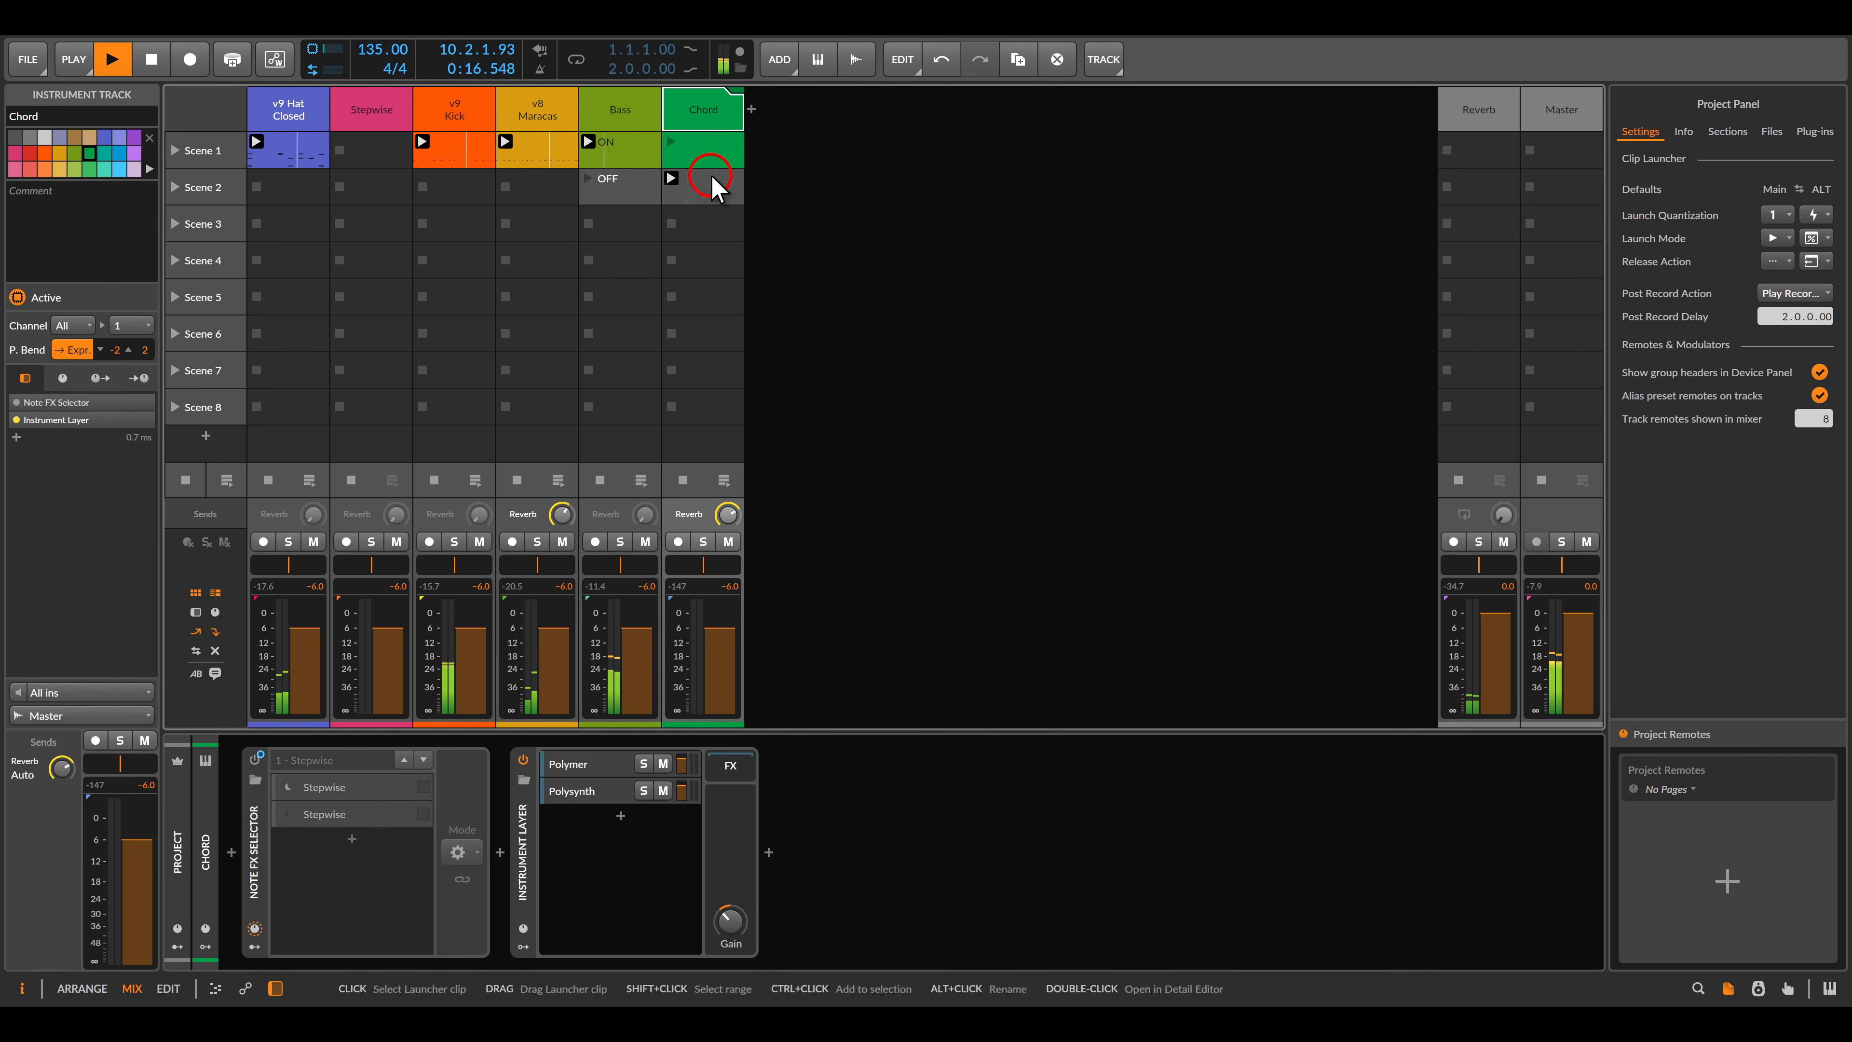
{"action": "left_click", "coordinate": [702, 182]}
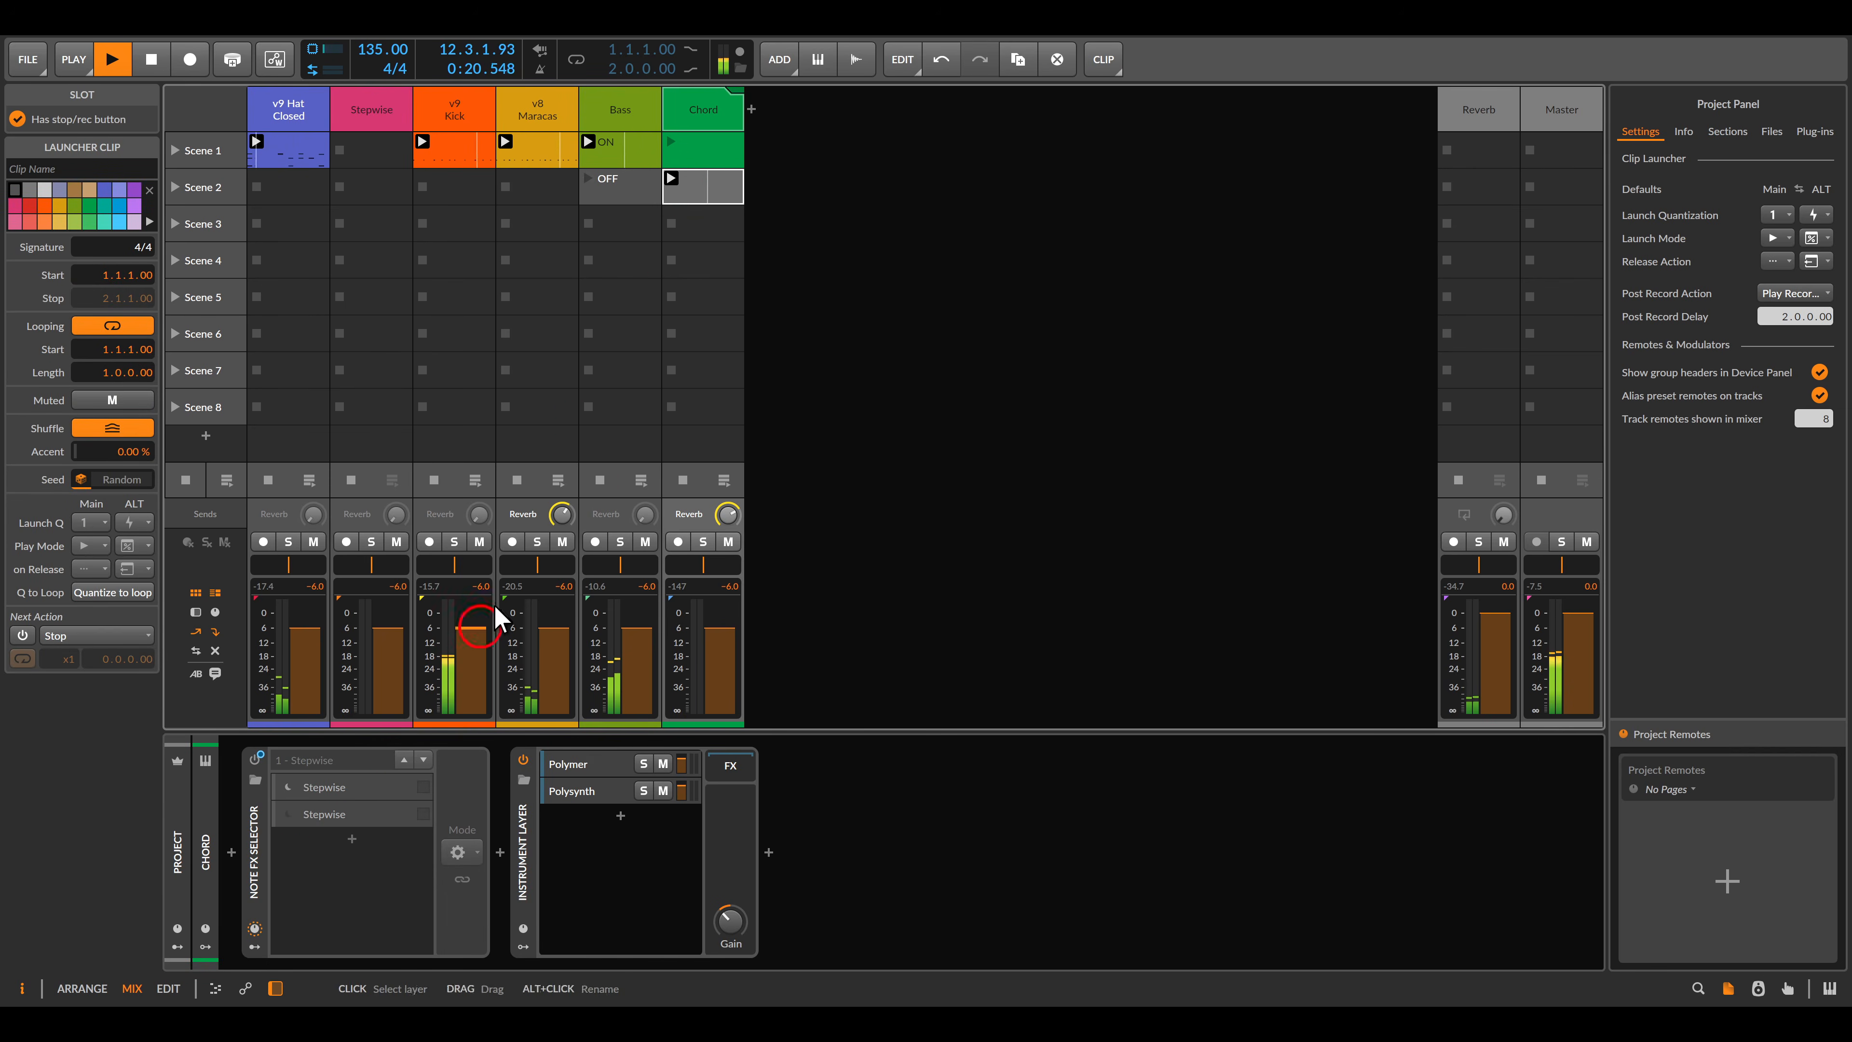
{"action": "left_click", "coordinate": [671, 141]}
{"action": "left_click", "coordinate": [854, 220]}
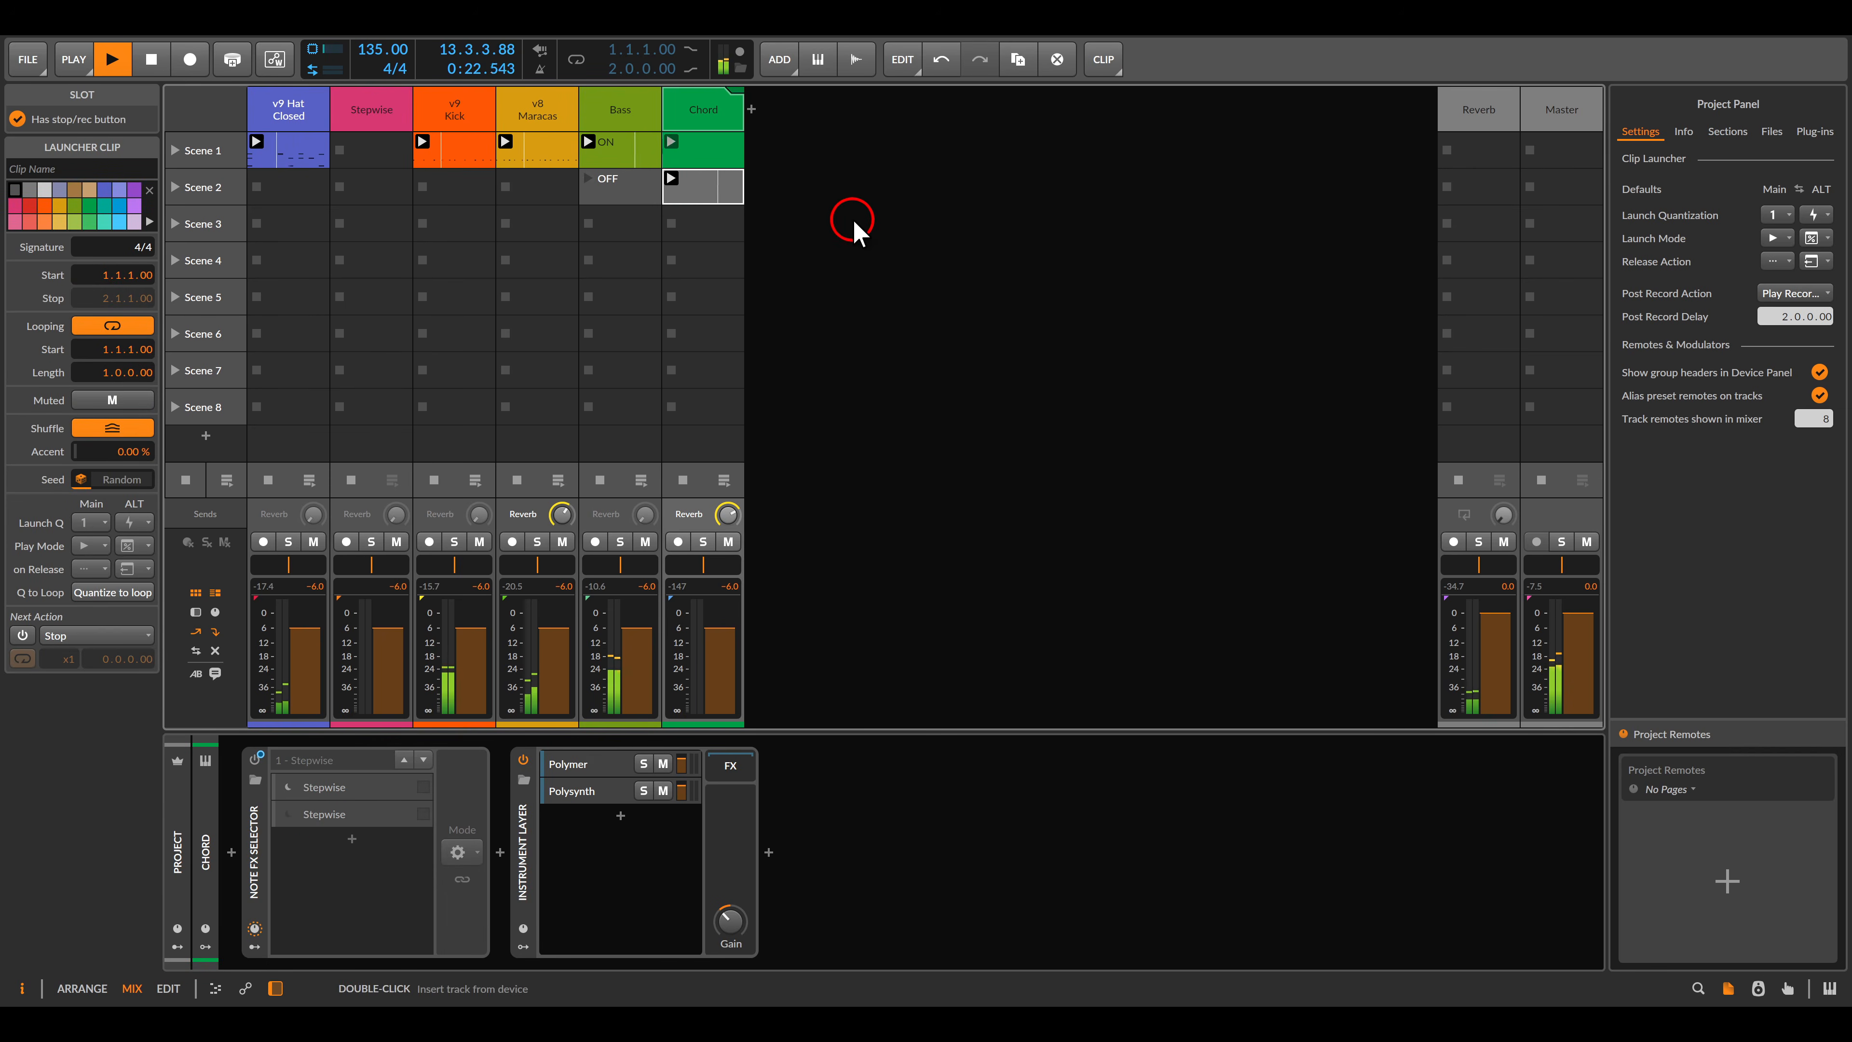